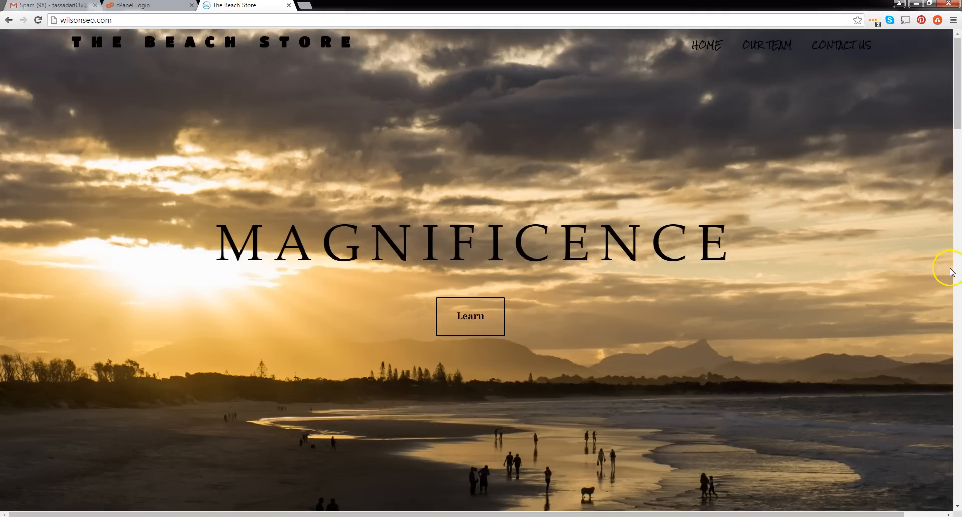
# Highlight the MAGNIFICENCE slider title and the three front-page feature headings.
pyautogui.moveTo(740, 247)
pyautogui.mouseDown()
pyautogui.moveTo(211, 246)
pyautogui.moveTo(756, 248)
pyautogui.mouseUp()
pyautogui.moveTo(957, 49); pyautogui.dragTo(957, 172)
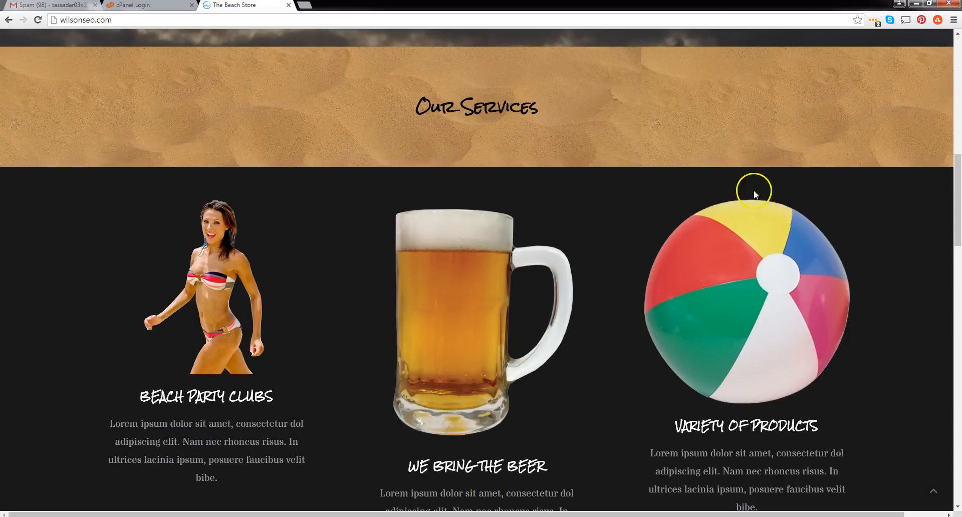
pyautogui.scroll(-1, 721, 248)
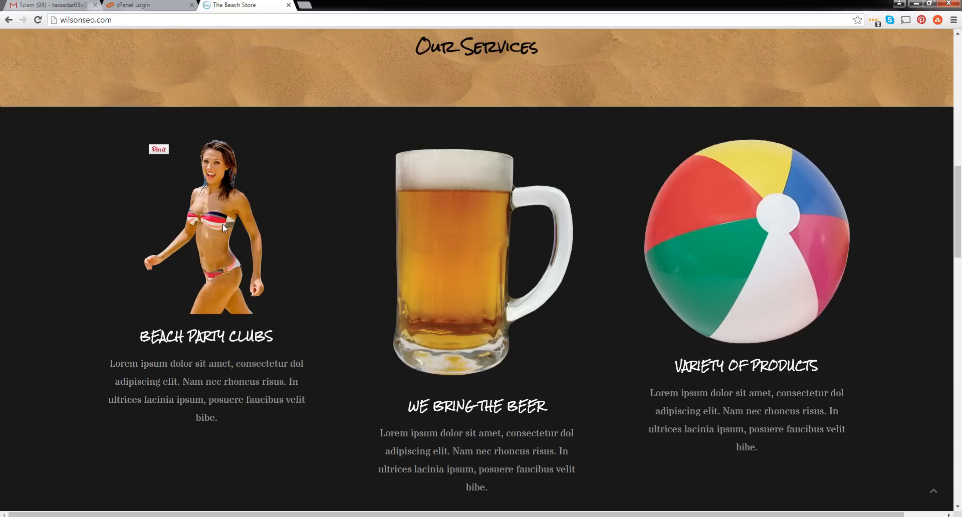
pyautogui.scroll(-2, 222, 224)
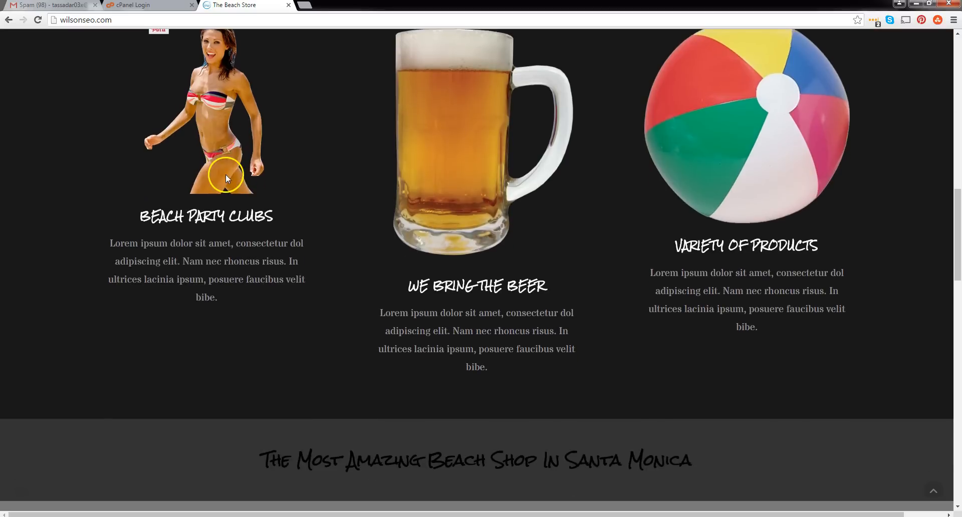
pyautogui.scroll(1, 226, 173)
pyautogui.moveTo(269, 276); pyautogui.dragTo(140, 276)
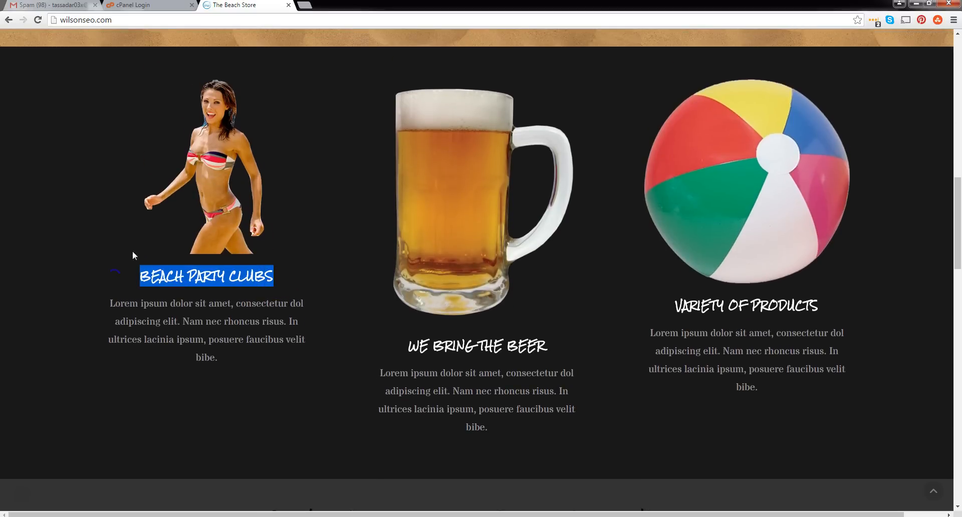
pyautogui.moveTo(545, 346); pyautogui.dragTo(409, 345)
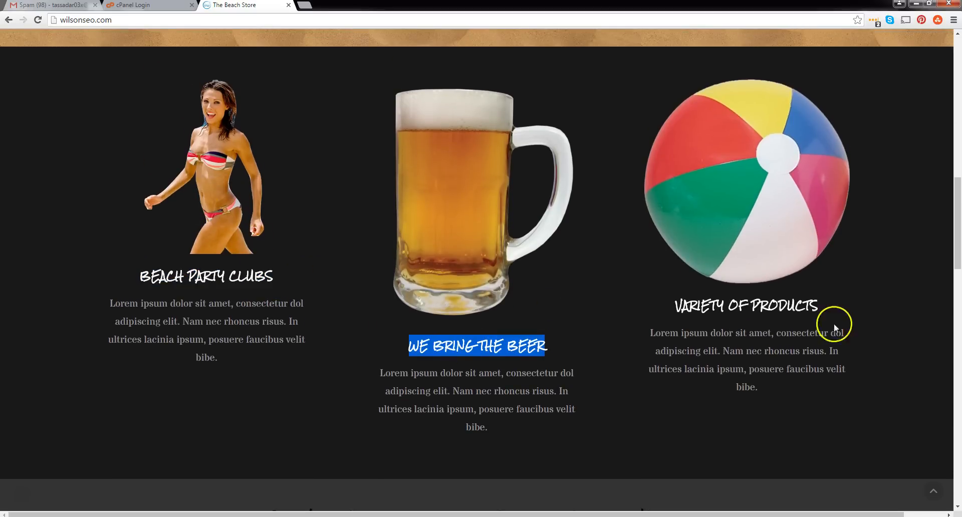
pyautogui.moveTo(820, 305); pyautogui.dragTo(669, 304)
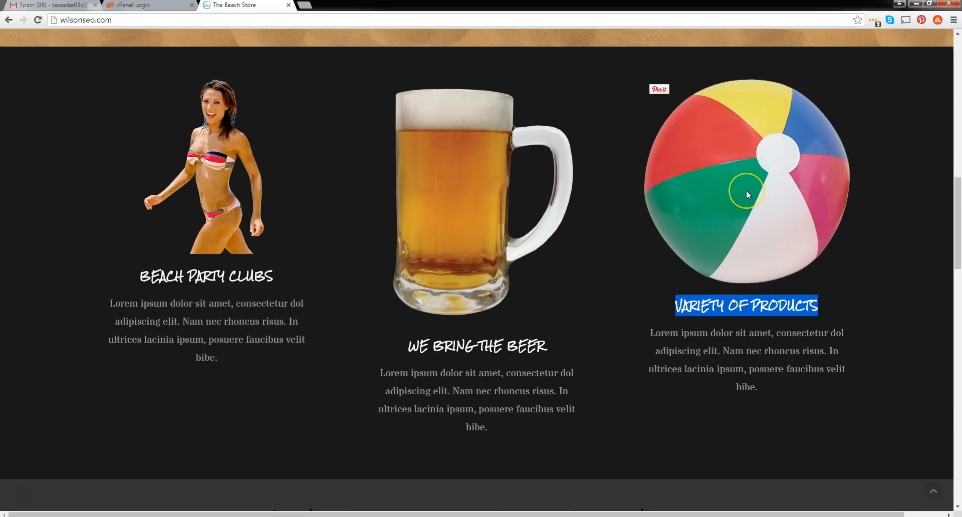
# Highlight THE BEACH COMPANY heading, then play and pause the Miami Music Week video.
pyautogui.scroll(-6, 747, 191)
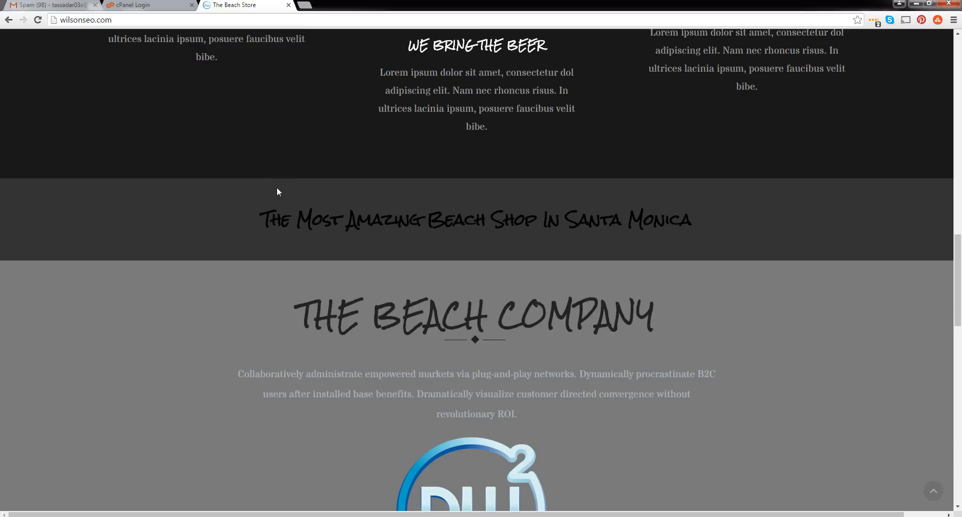
pyautogui.scroll(-4, 277, 188)
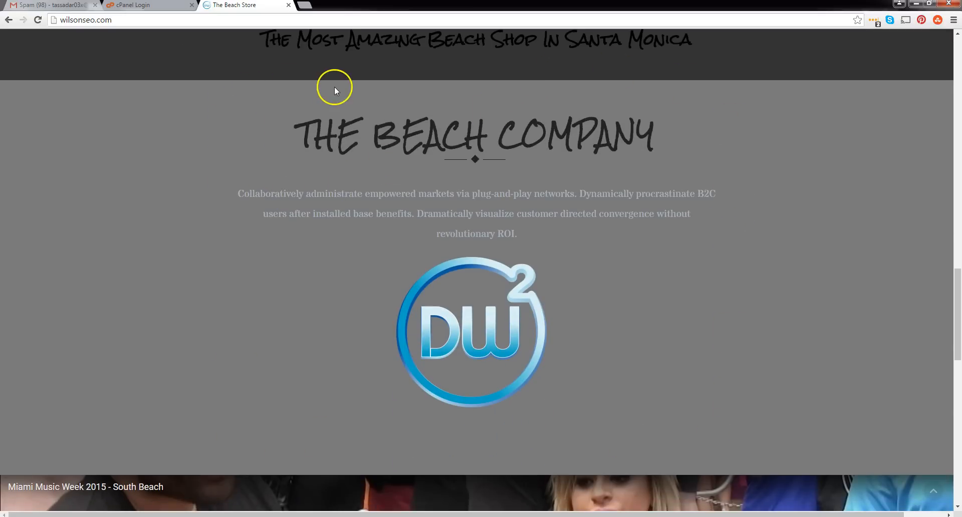
pyautogui.moveTo(314, 130); pyautogui.dragTo(691, 127)
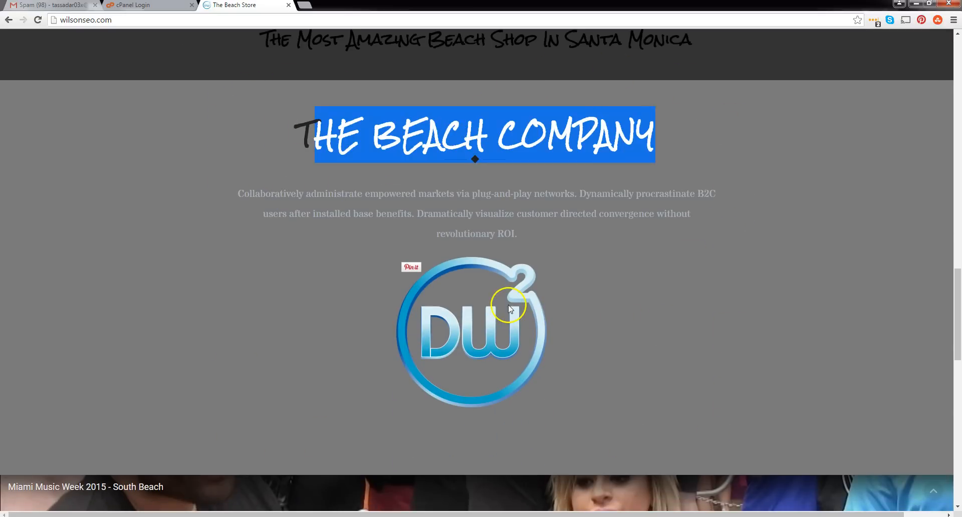
pyautogui.scroll(-7, 508, 305)
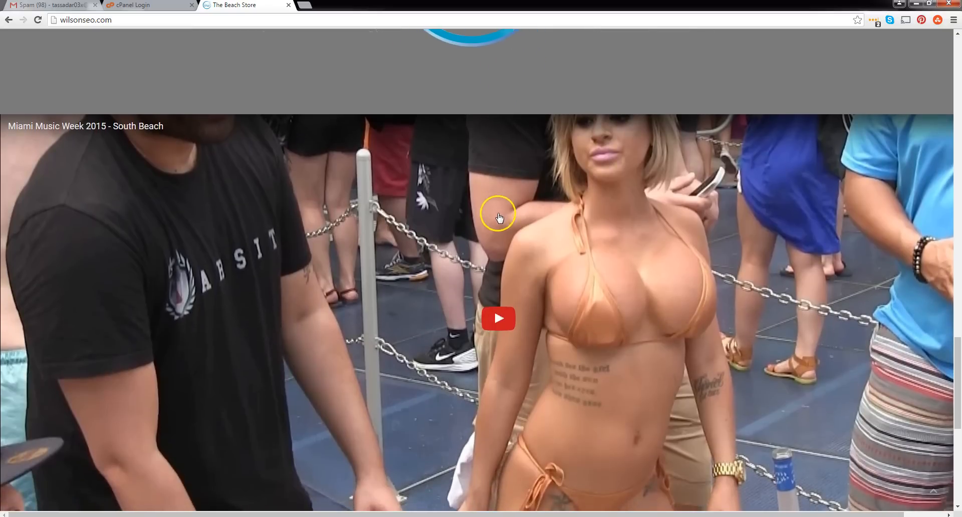
pyautogui.scroll(-1, 501, 236)
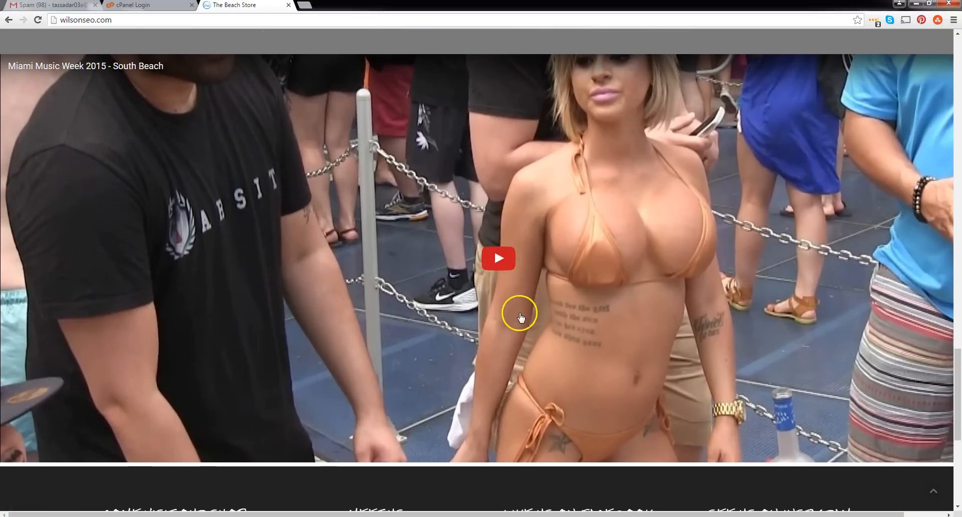
pyautogui.click(495, 263)
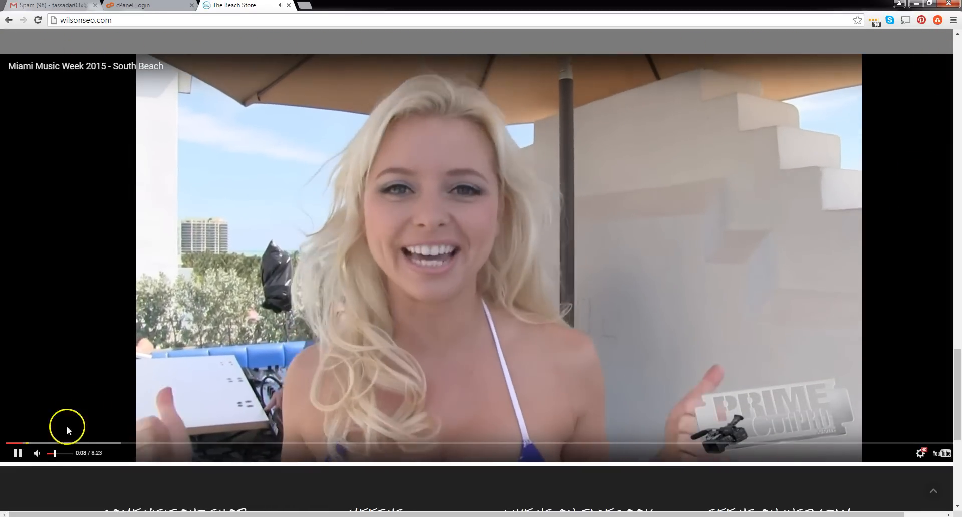
pyautogui.click(17, 453)
# Pan the footer map around Santa Monica Pier and highlight the Facebook and Instagram footer headings.
pyautogui.scroll(-3, 441, 284)
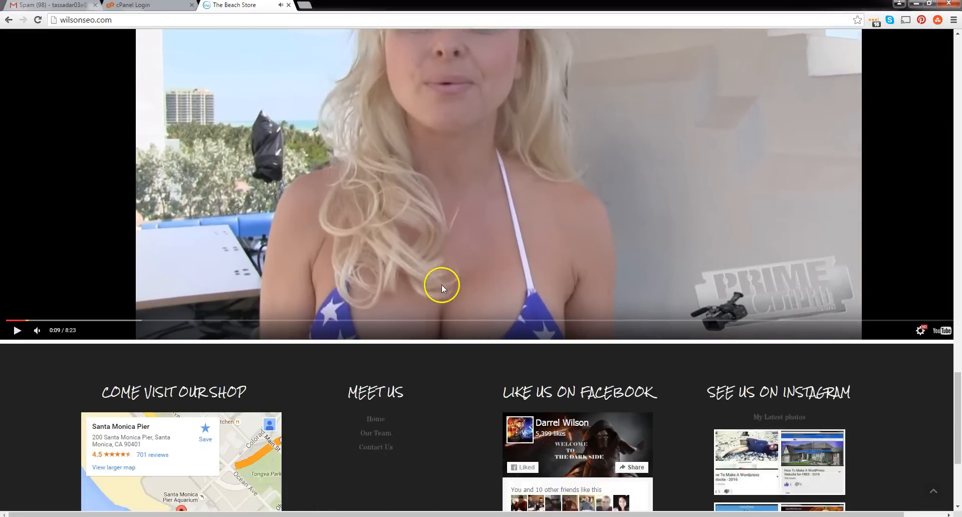
pyautogui.scroll(-4, 441, 285)
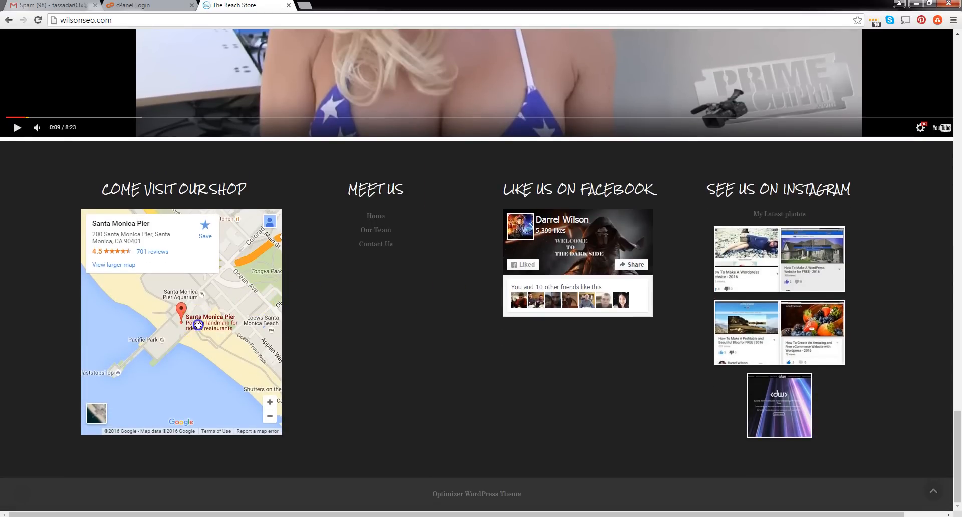
pyautogui.moveTo(185, 337); pyautogui.dragTo(193, 343)
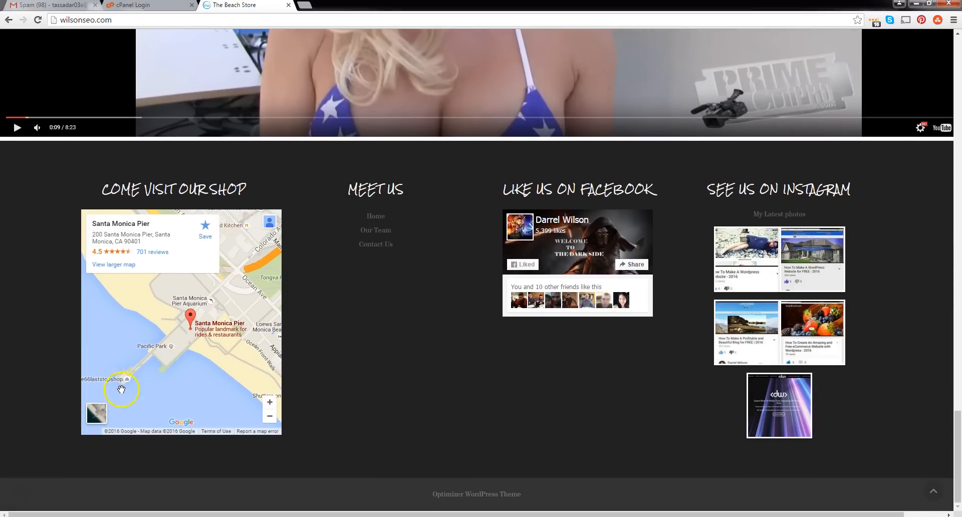
pyautogui.scroll(-1, 220, 335)
pyautogui.scroll(1, 221, 335)
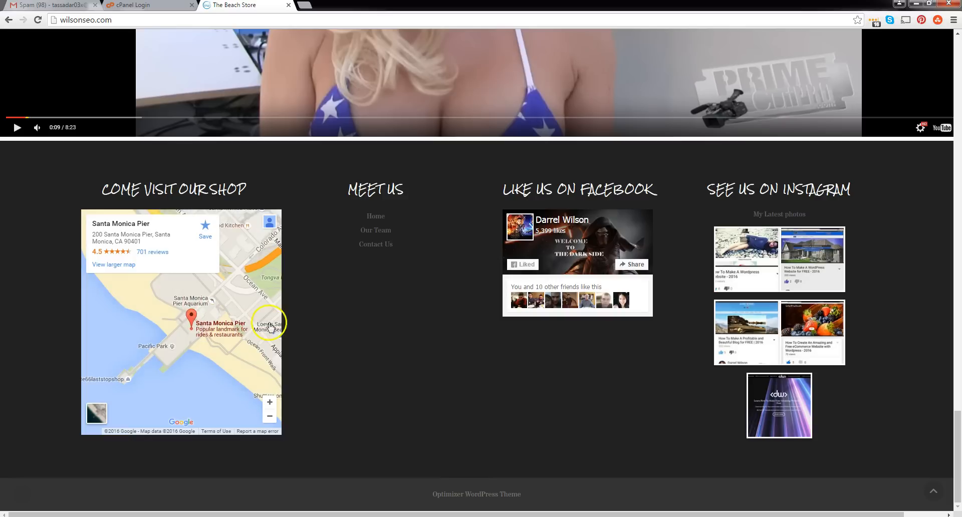
pyautogui.moveTo(655, 189); pyautogui.dragTo(479, 189)
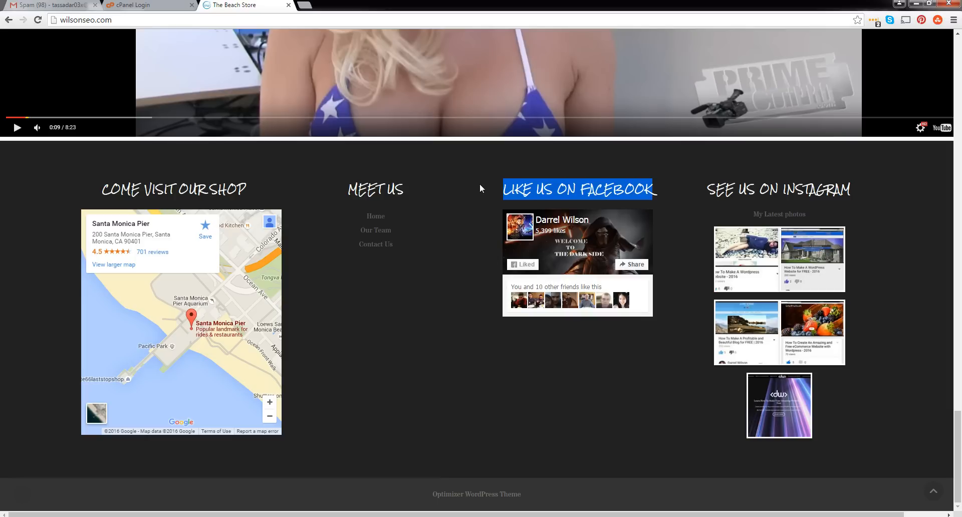
pyautogui.moveTo(858, 196); pyautogui.dragTo(705, 194)
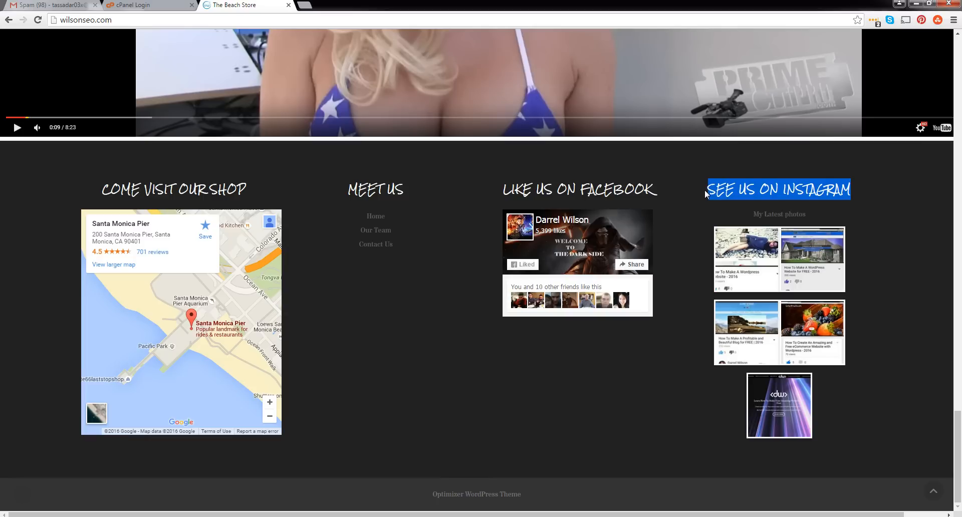
pyautogui.click(348, 314)
pyautogui.scroll(15, 348, 314)
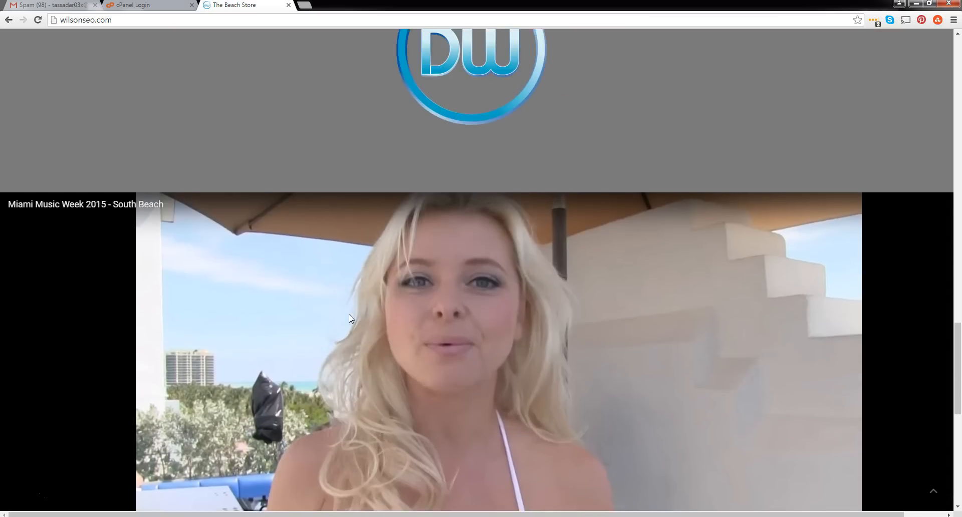
pyautogui.scroll(20, 349, 315)
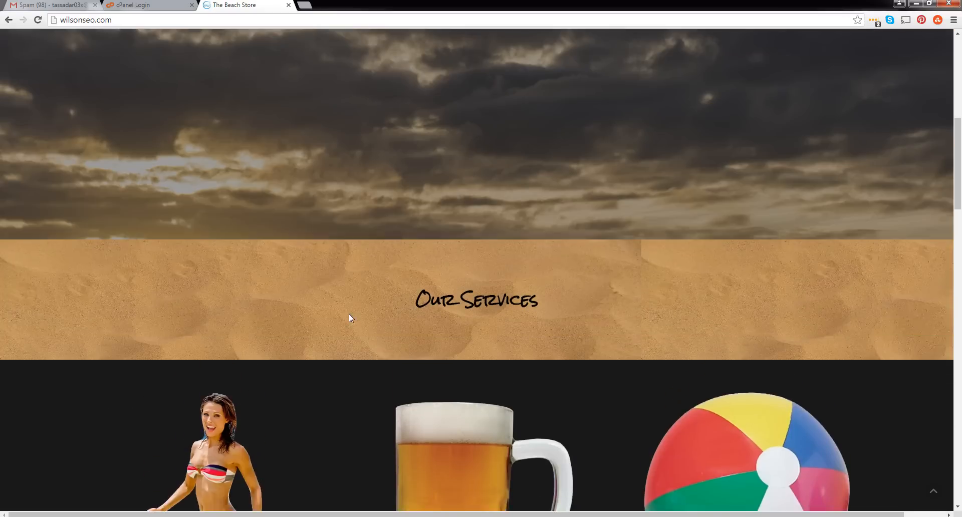
pyautogui.scroll(5, 349, 314)
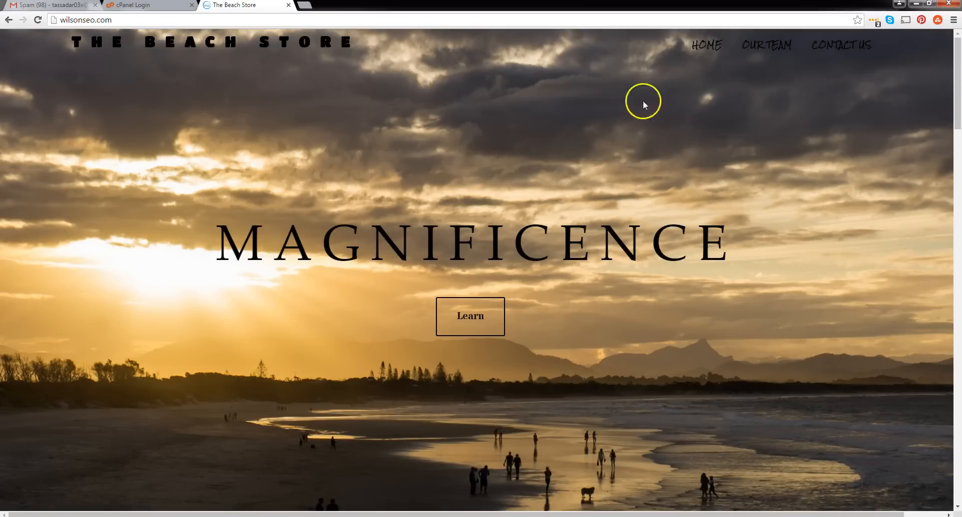
# Browse the Our Team page's two member photos, then move on to Contact Us.
pyautogui.click(760, 48)
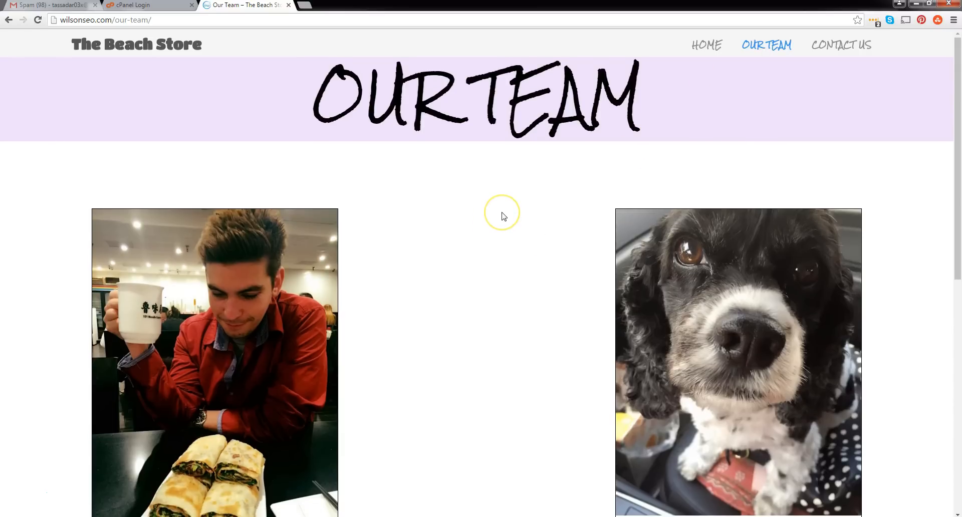
pyautogui.scroll(-3, 503, 215)
pyautogui.scroll(1, 426, 204)
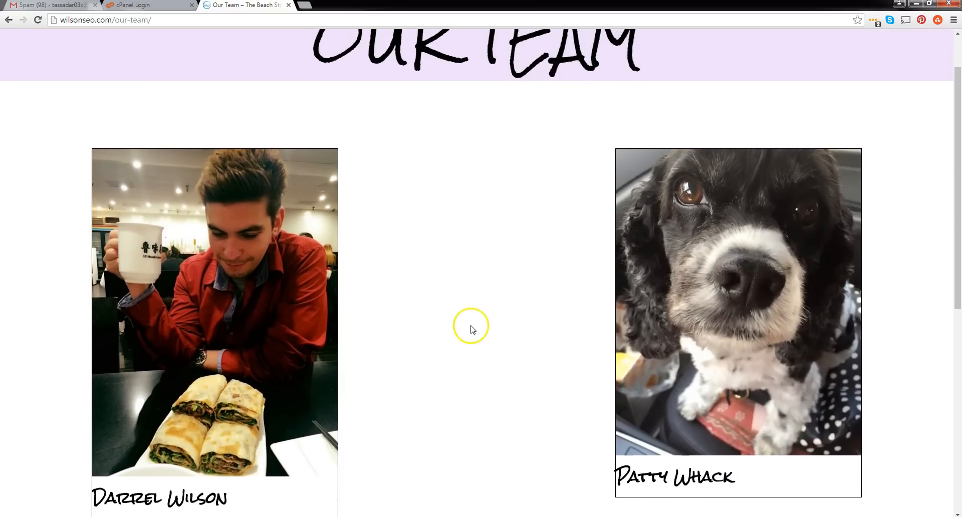
pyautogui.scroll(-1, 471, 329)
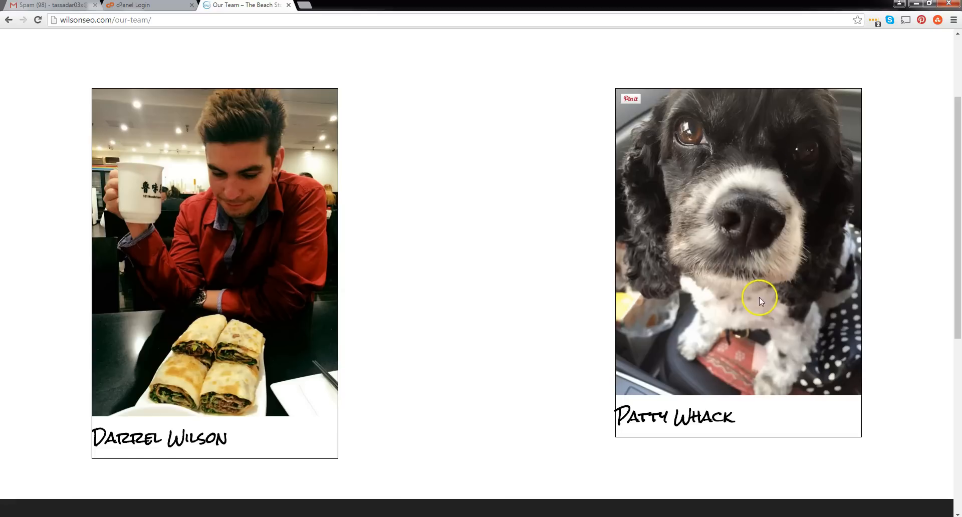
pyautogui.scroll(3, 744, 270)
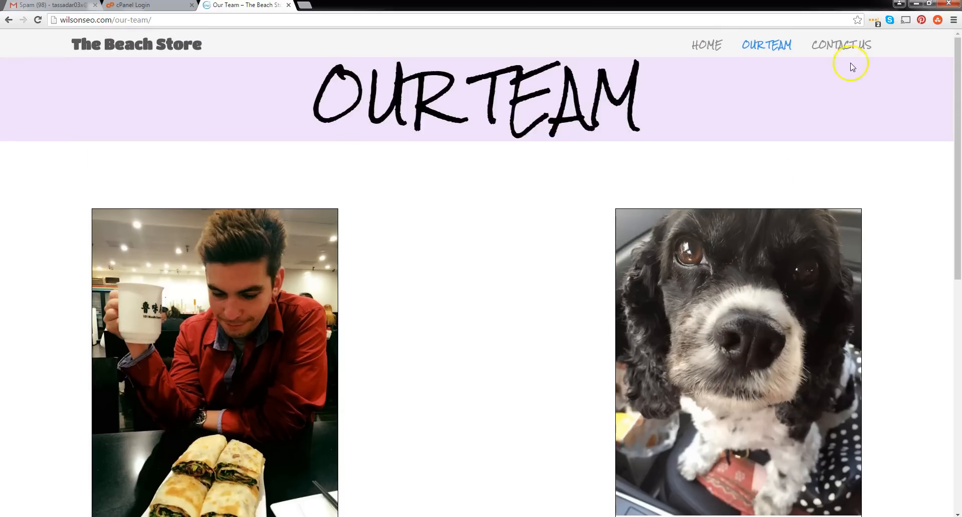
pyautogui.click(851, 46)
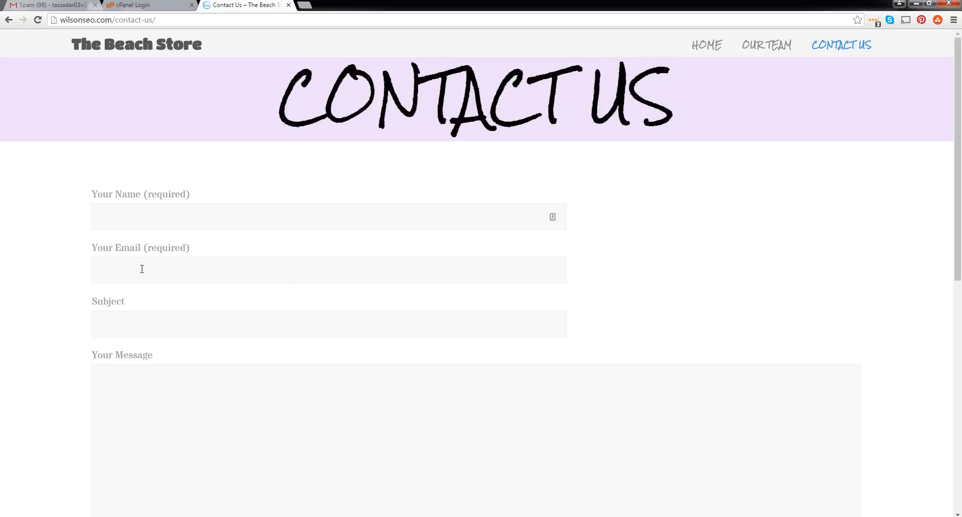
# Fill the contact form's Your Name with a test name and Your Email with an invalid address.
pyautogui.click(195, 210)
pyautogui.write('DADAD')
pyautogui.click(195, 242)
pyautogui.write('ASDO')
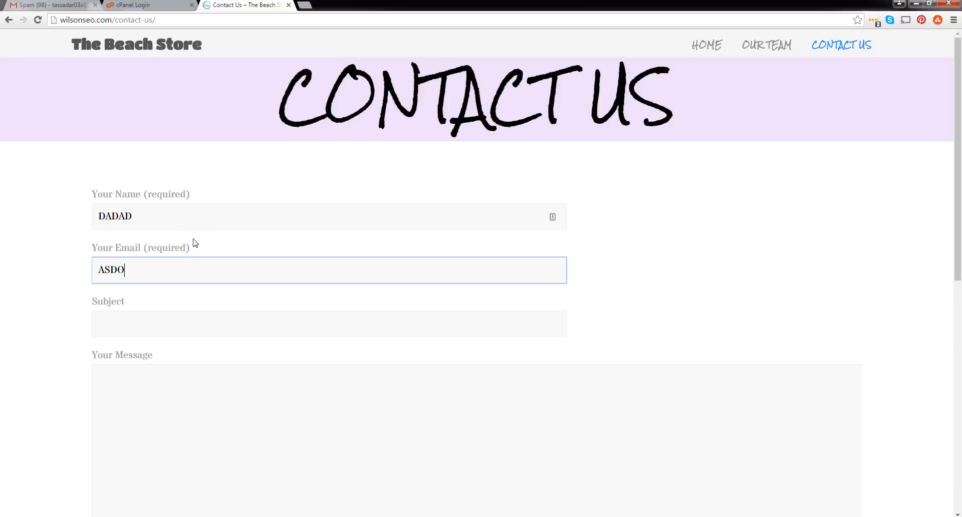
pyautogui.write('2OKDOQWKPD')
pyautogui.press('Tab')
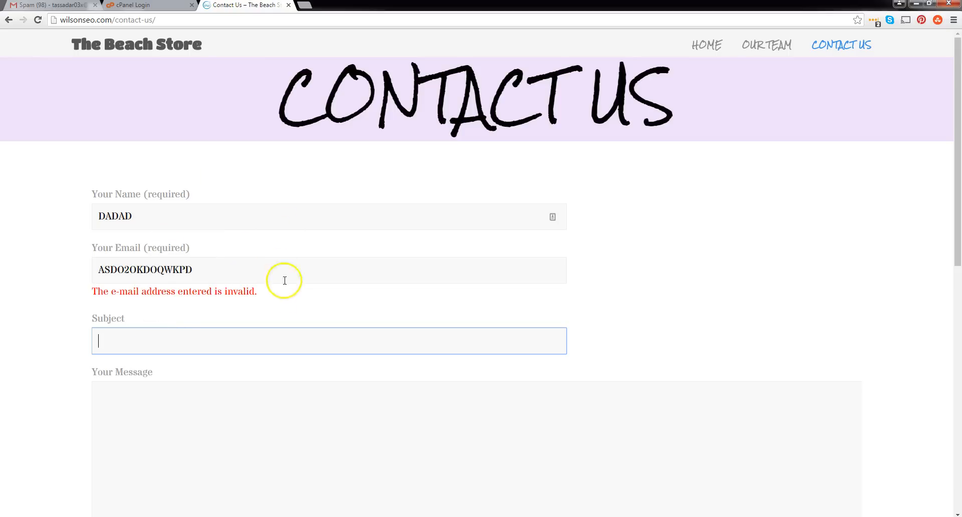
# Highlight the invalid e-mail error, return to the home page and open a new tab.
pyautogui.moveTo(258, 292); pyautogui.dragTo(75, 296)
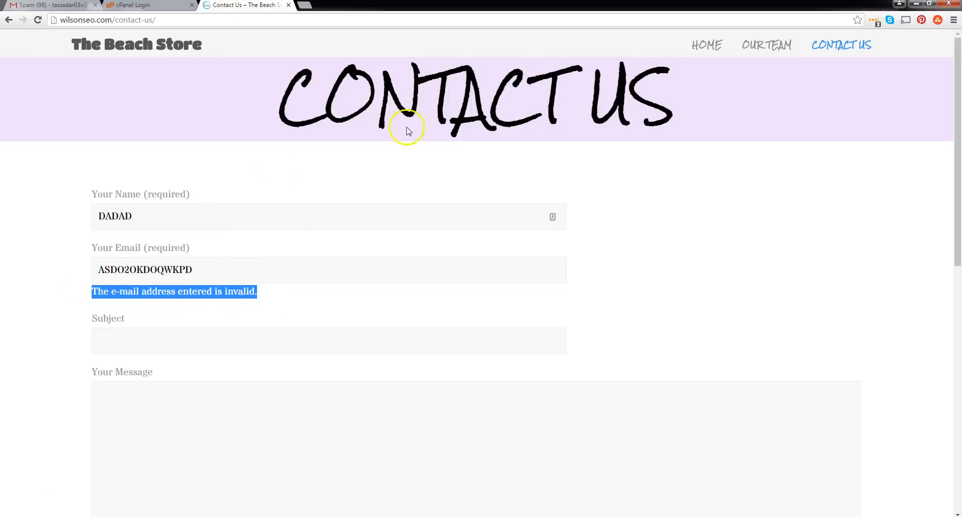
pyautogui.click(709, 43)
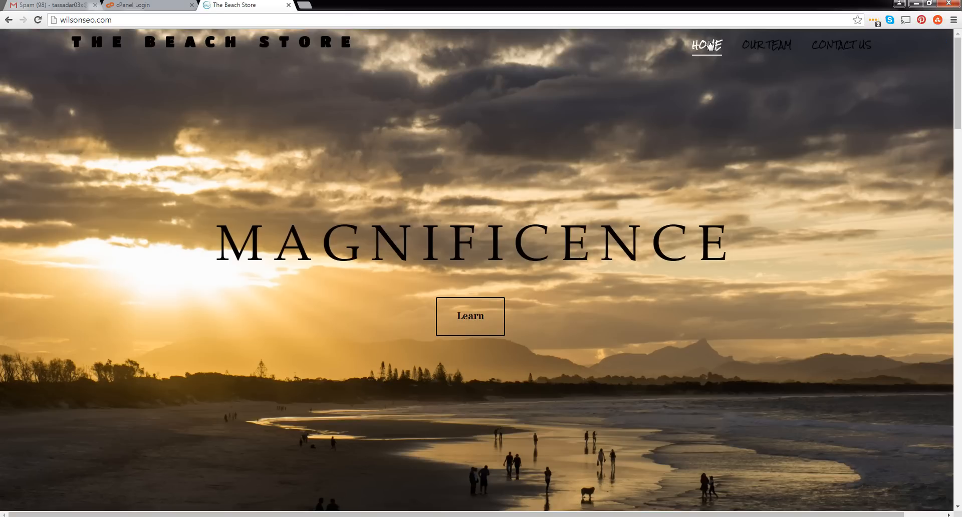
pyautogui.click(307, 6)
# Search Google for HOST GATOR and open HostGator's website from the top result.
pyautogui.write('google.com')
pyautogui.press('Return')
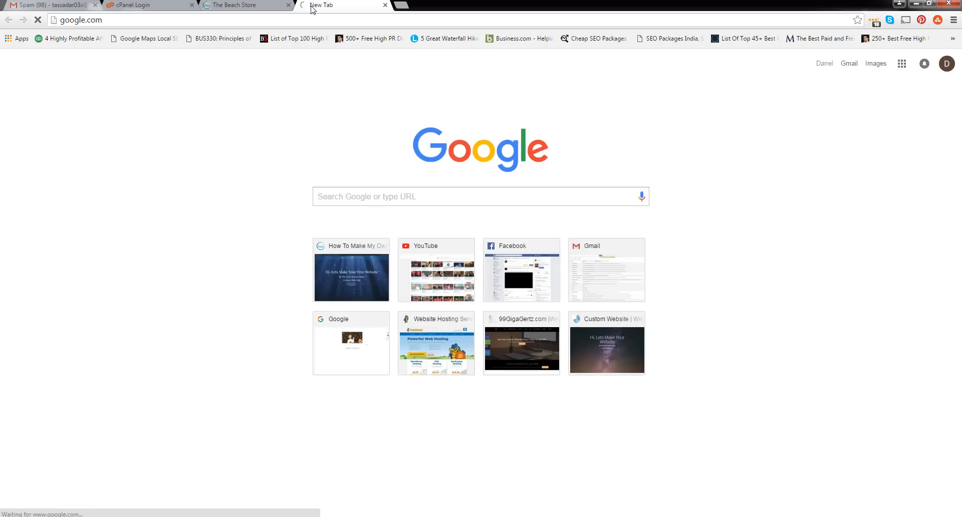
pyautogui.click(359, 122)
pyautogui.write('HOST ')
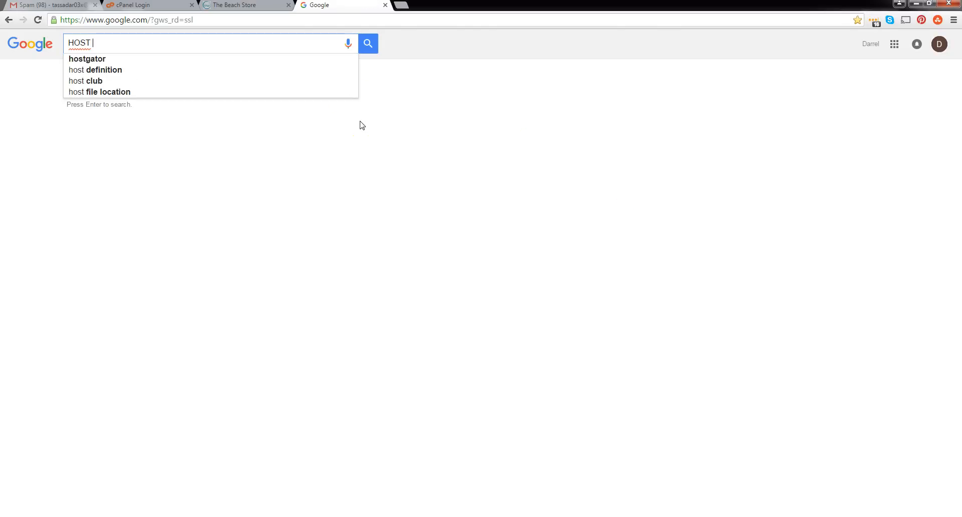
pyautogui.write('GATOR')
pyautogui.press('Return')
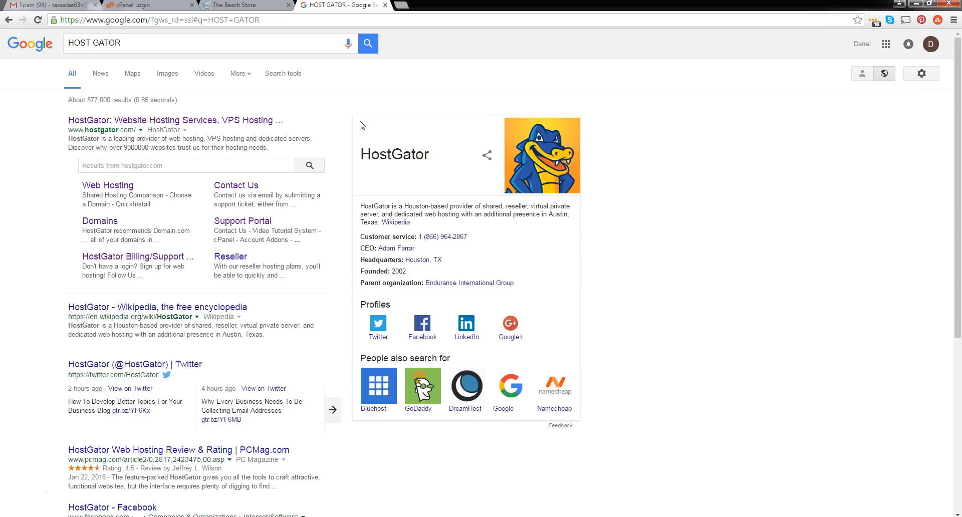
pyautogui.click(209, 125)
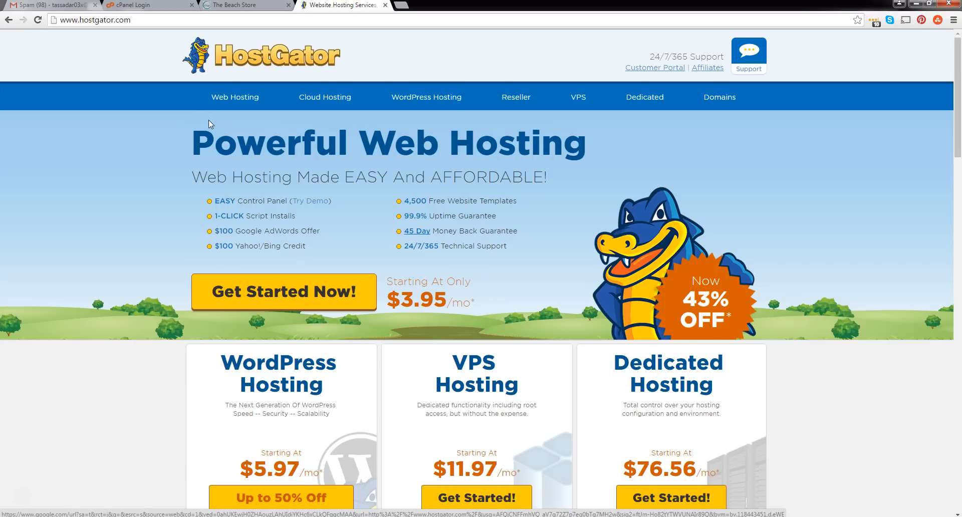
# Open the shared hosting plans and highlight the Baby plan heading and plan feature details.
pyautogui.click(321, 293)
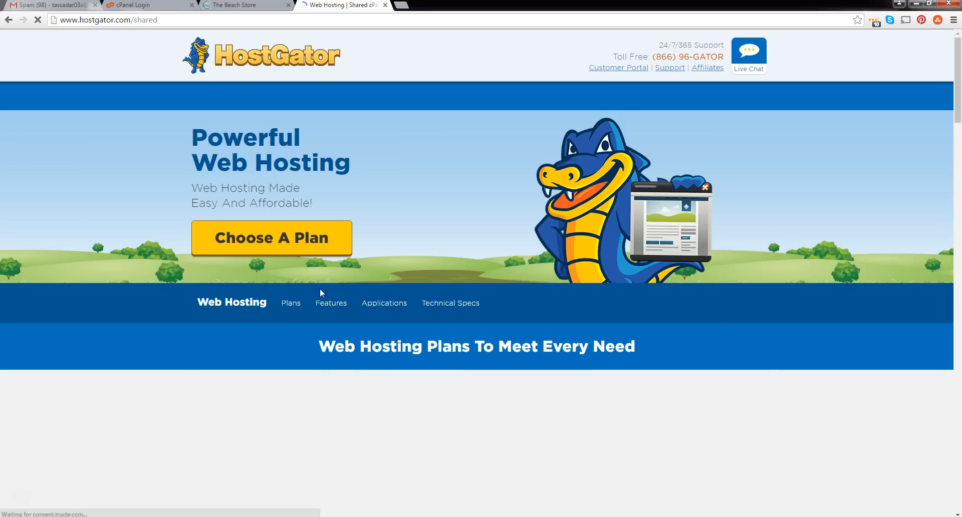
pyautogui.scroll(-3, 353, 248)
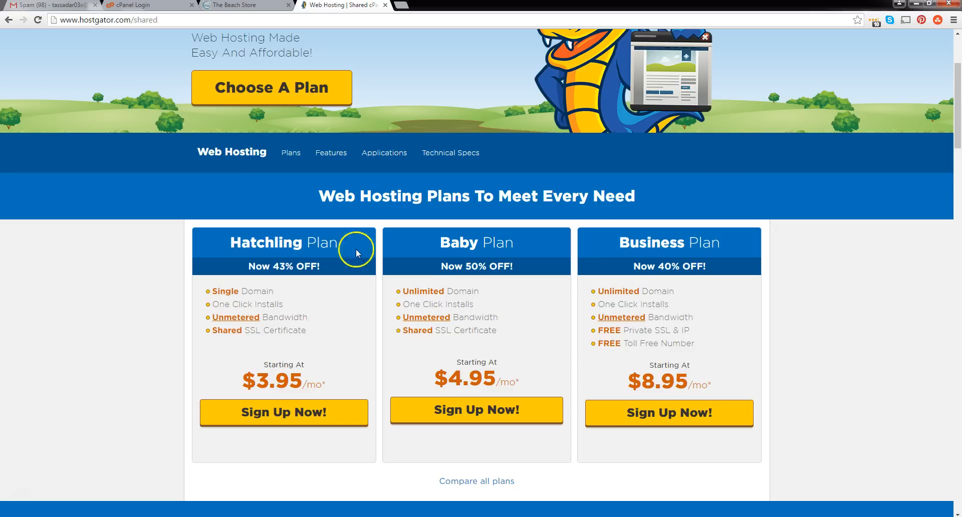
pyautogui.doubleClick(403, 291)
pyautogui.rightClick(402, 296)
pyautogui.click(402, 296)
pyautogui.moveTo(242, 289); pyautogui.dragTo(219, 287)
pyautogui.moveTo(504, 239); pyautogui.dragTo(232, 240)
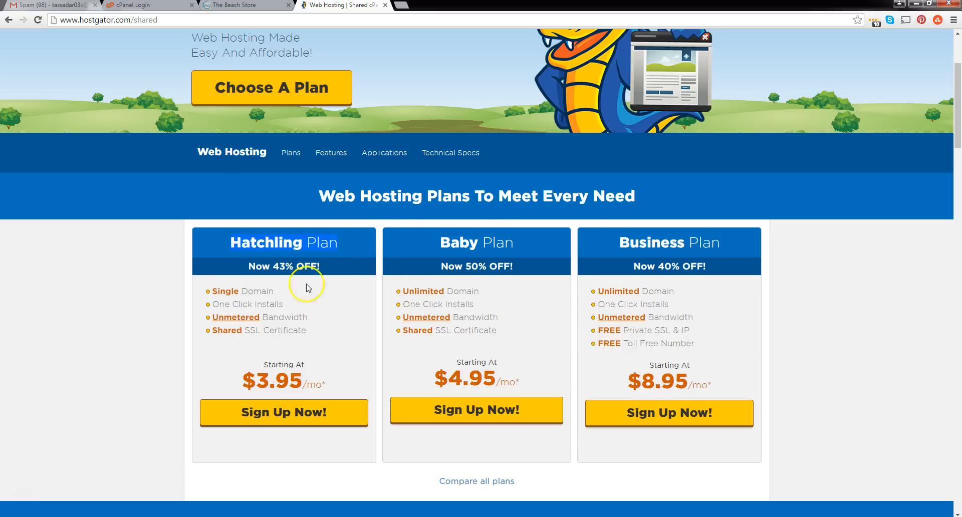
pyautogui.click(512, 319)
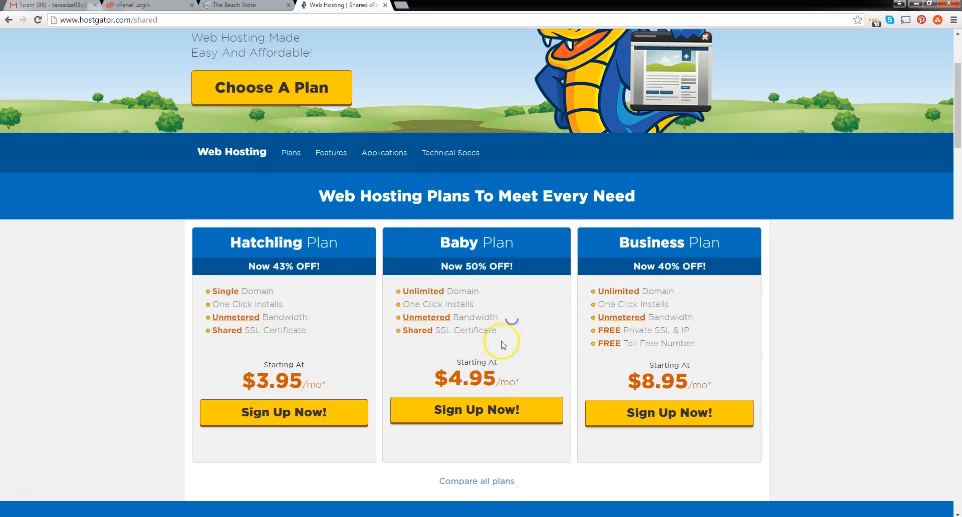
# Start the Baby plan sign-up and check the ilovekyloren.com domain with the .com extension.
pyautogui.click(497, 411)
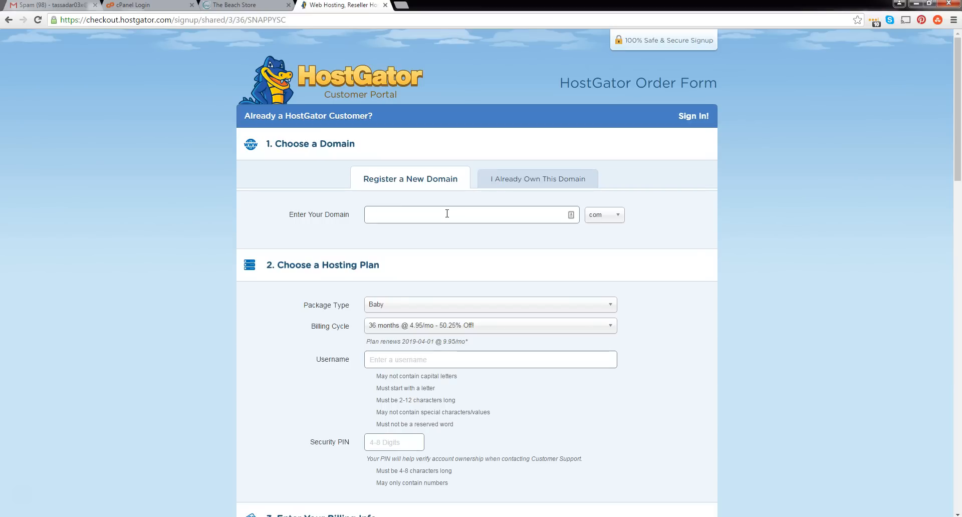
pyautogui.write('live')
pyautogui.write('vekyloren')
pyautogui.press('Tab')
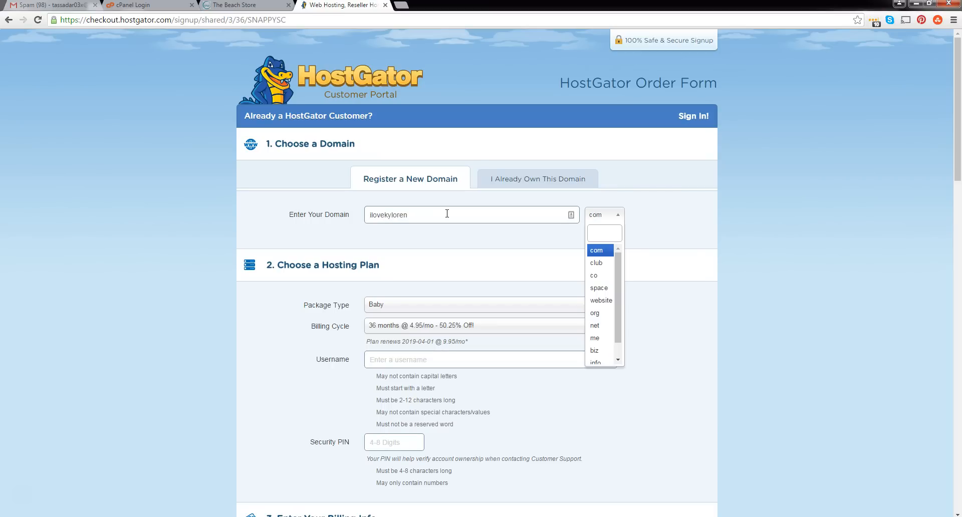
pyautogui.click(698, 188)
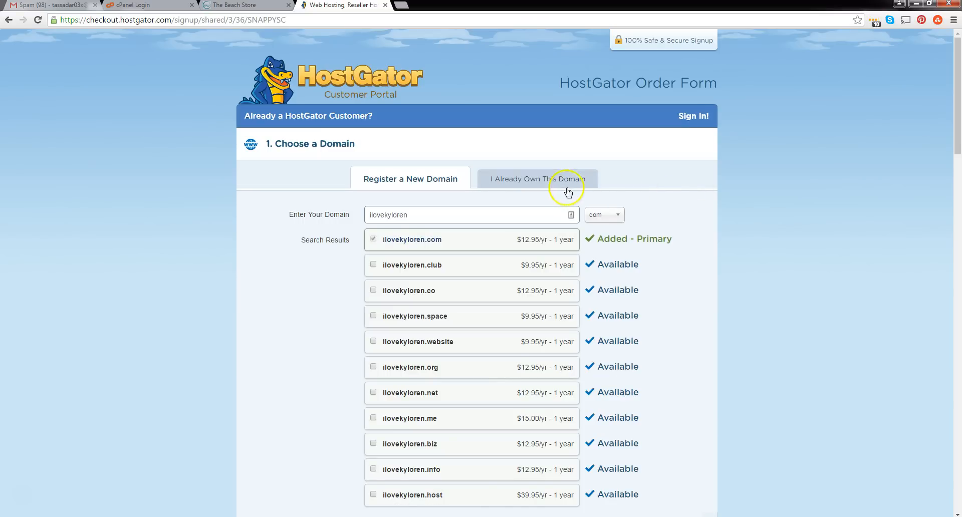
pyautogui.scroll(-1, 651, 181)
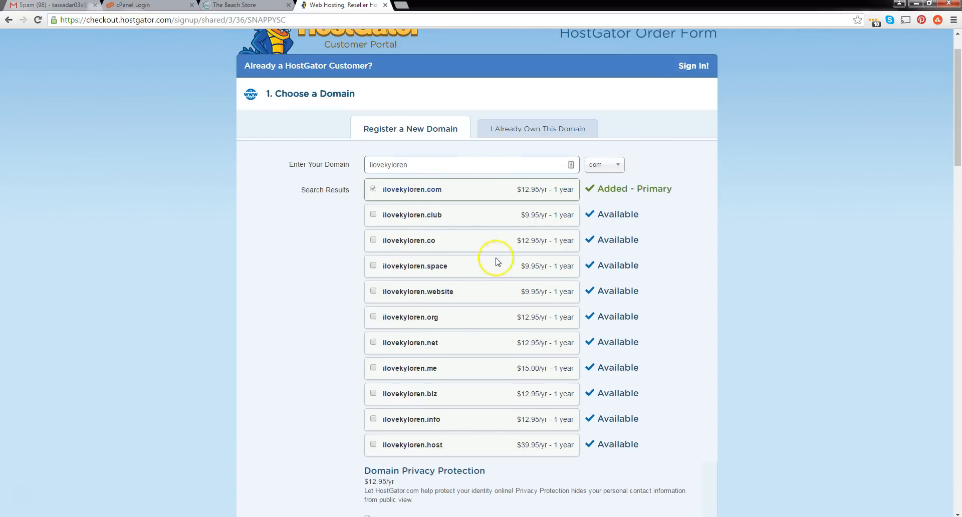
pyautogui.scroll(-3, 639, 254)
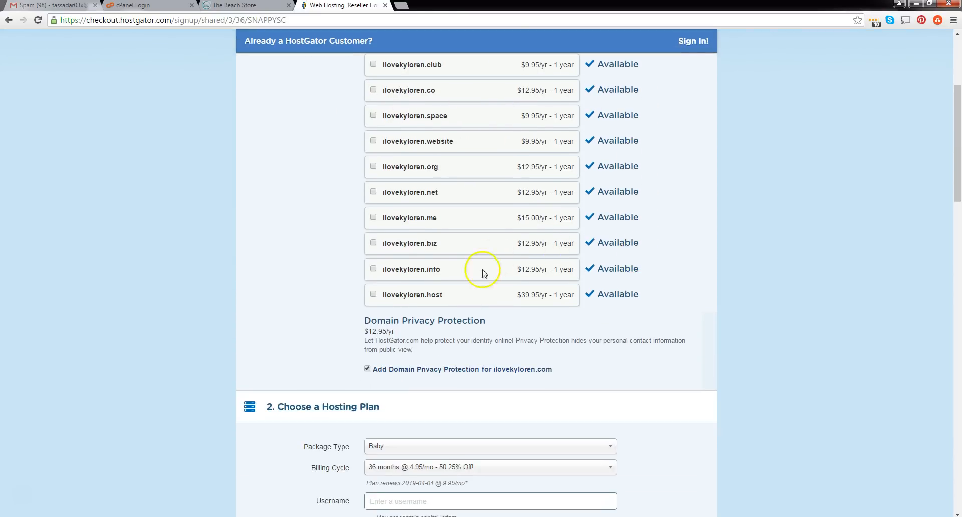
pyautogui.moveTo(486, 321); pyautogui.dragTo(366, 318)
pyautogui.click(307, 324)
# Turn off domain privacy protection, keep Baby as the package and choose 1-month billing.
pyautogui.click(368, 370)
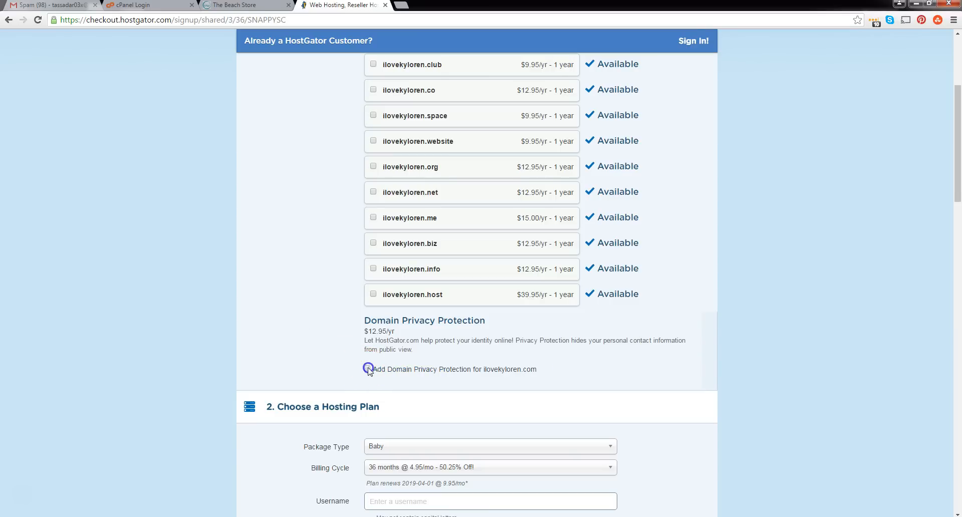
pyautogui.scroll(-2, 345, 318)
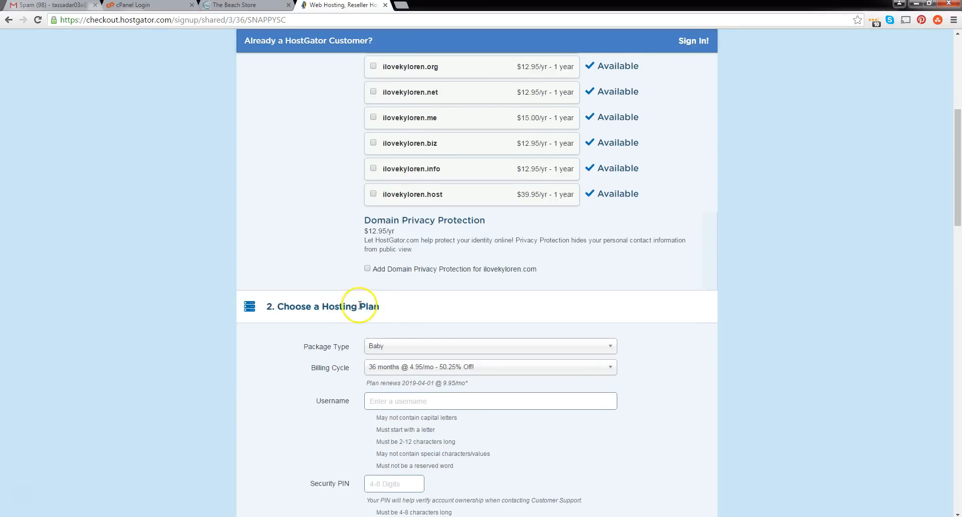
pyautogui.click(401, 345)
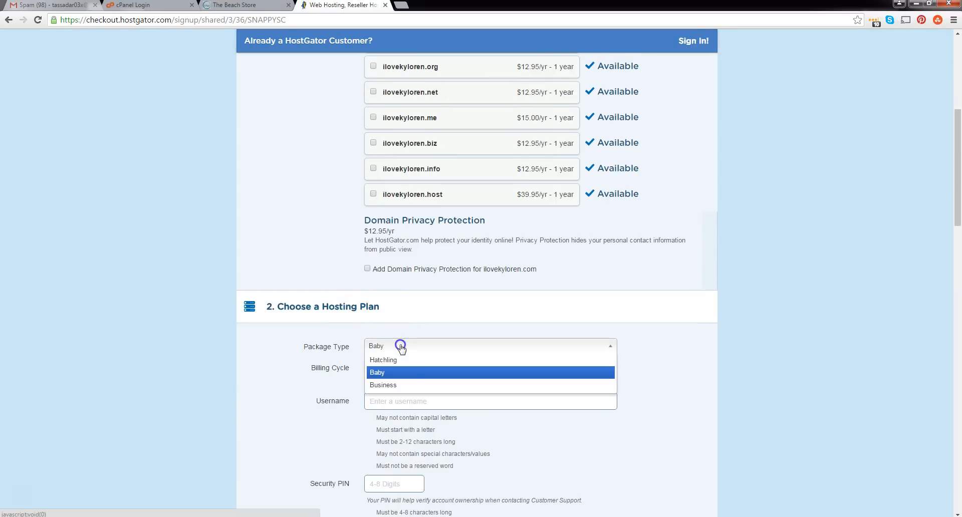
pyautogui.click(398, 373)
pyautogui.scroll(-2, 299, 332)
pyautogui.click(386, 268)
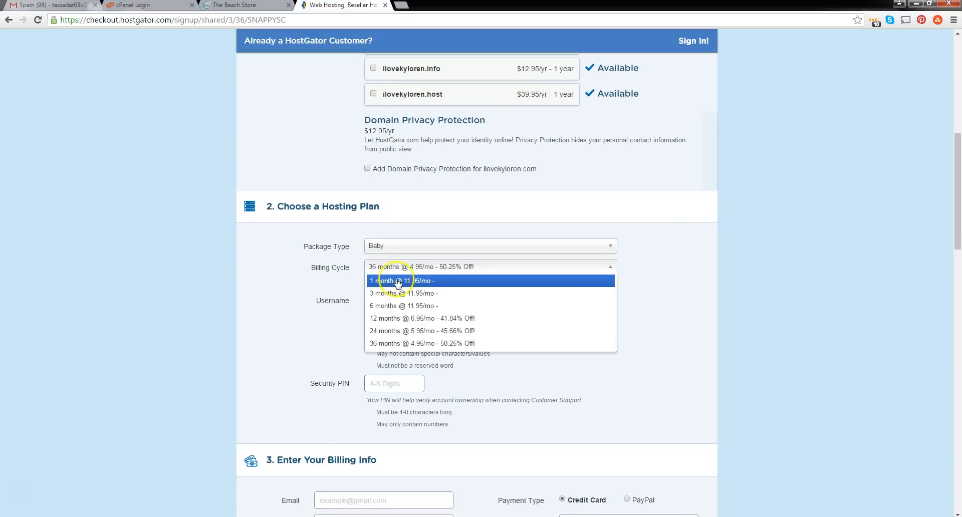
pyautogui.click(395, 281)
# Enter the username, replacing the capitalised version with a lowercase one, and move to the PIN.
pyautogui.click(413, 300)
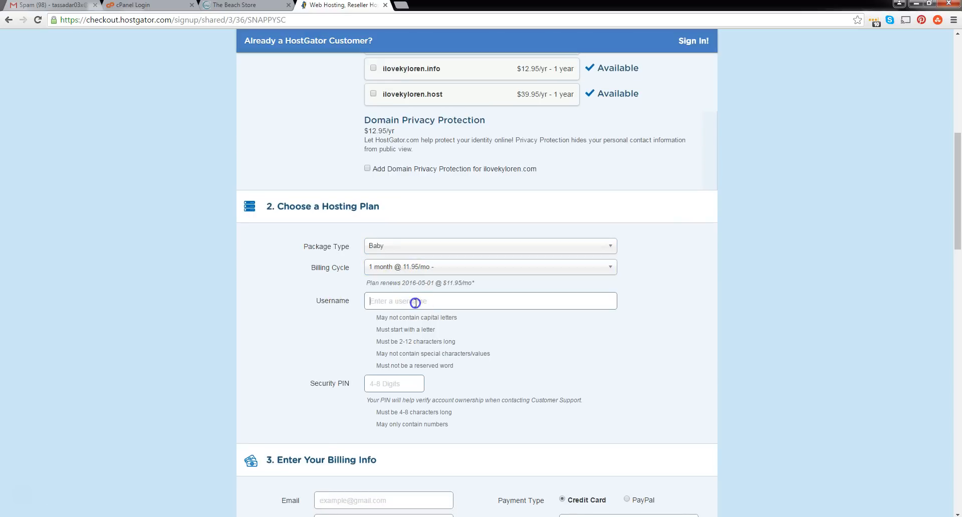
pyautogui.press('Tab')
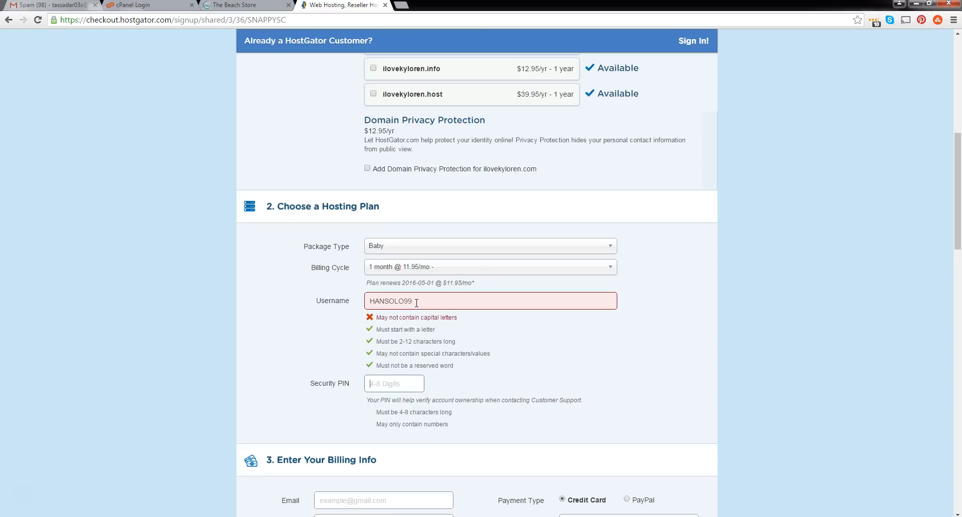
pyautogui.doubleClick(401, 301)
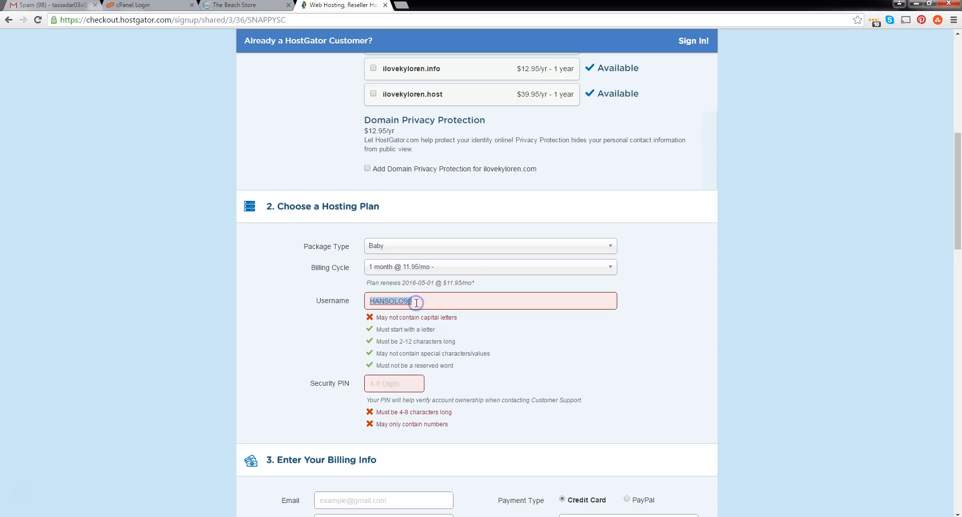
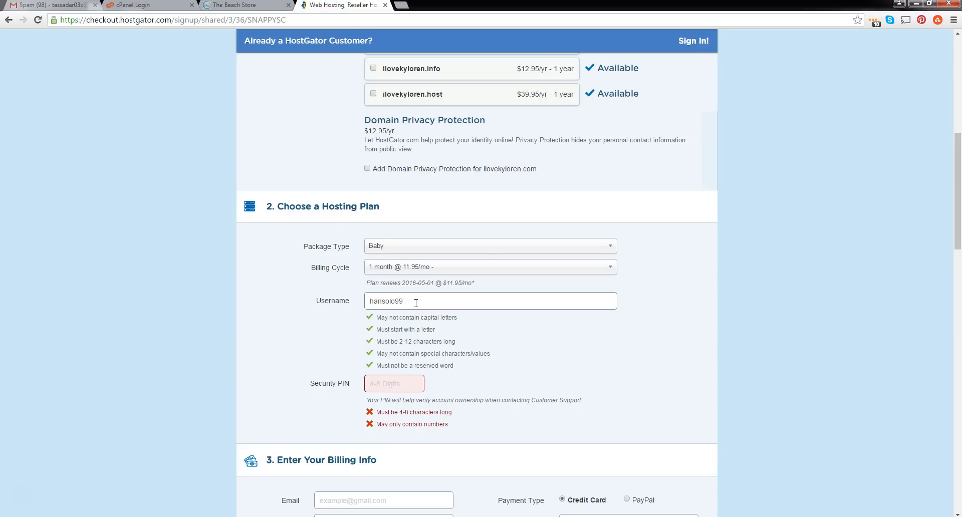
pyautogui.press('Tab')
pyautogui.scroll(-3, 416, 303)
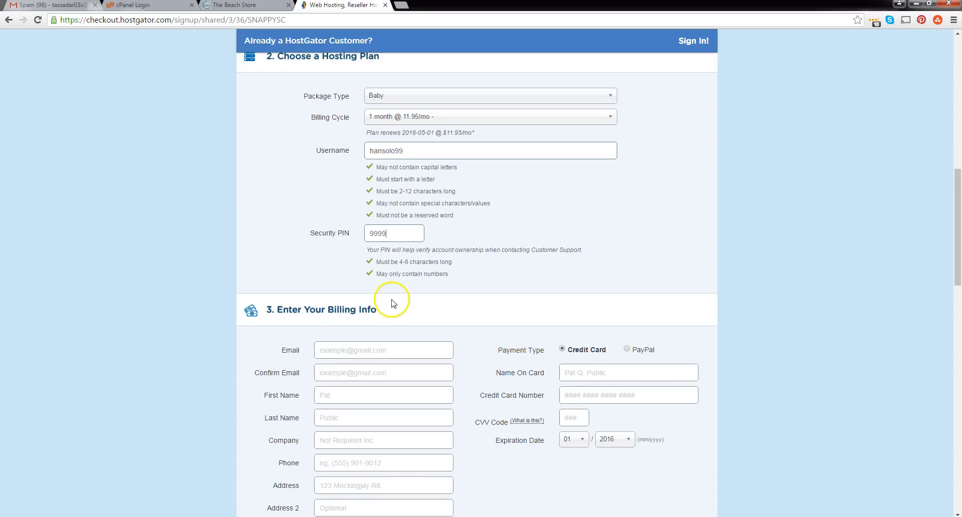
# Leave the billing e-mail empty and set the payment type to PayPal.
pyautogui.scroll(-2, 395, 273)
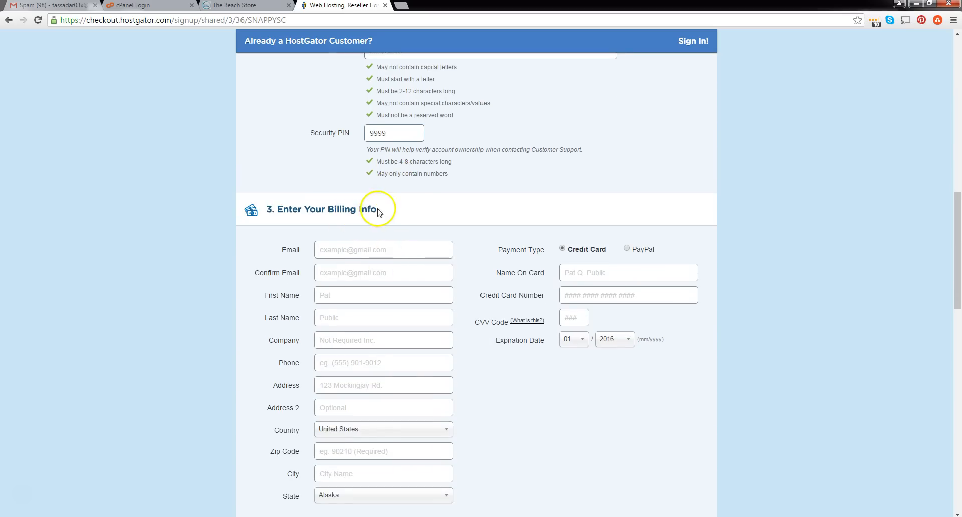
pyautogui.scroll(2, 379, 211)
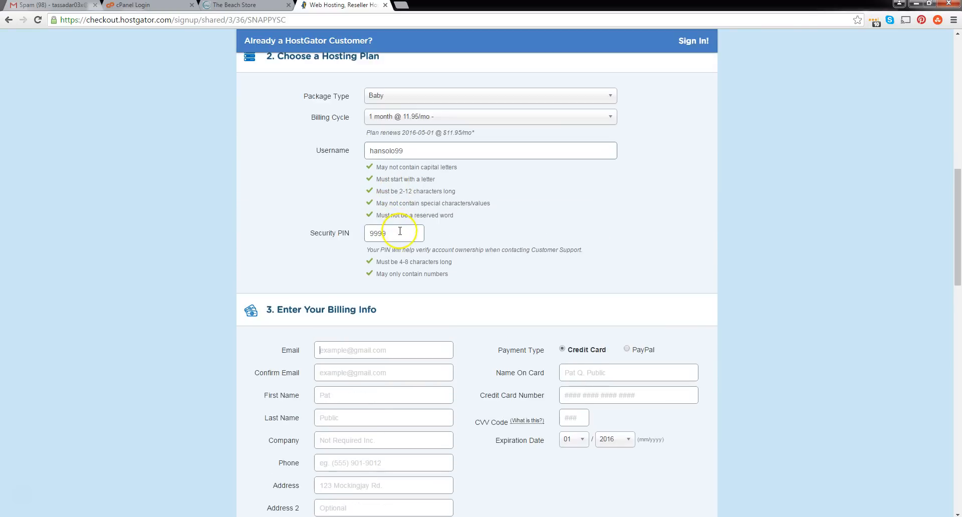
pyautogui.click(346, 233)
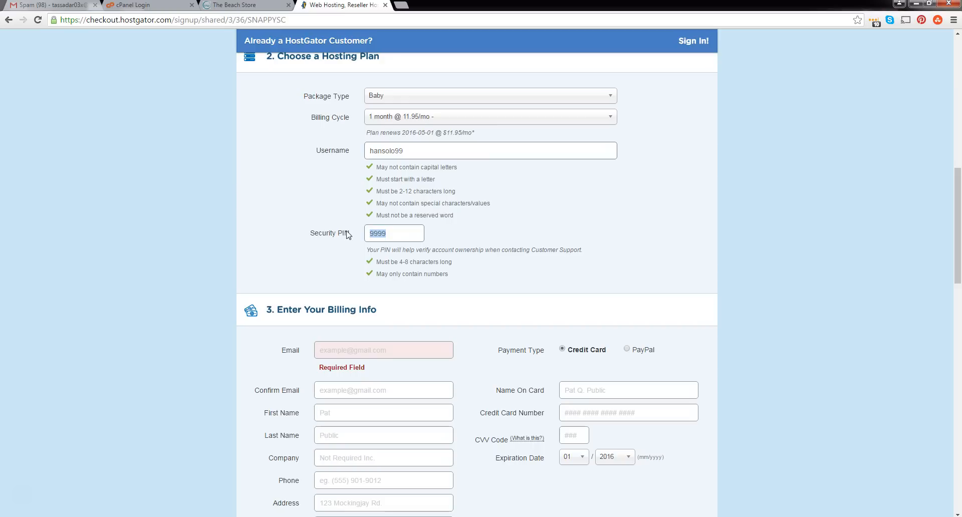
pyautogui.scroll(-2, 258, 200)
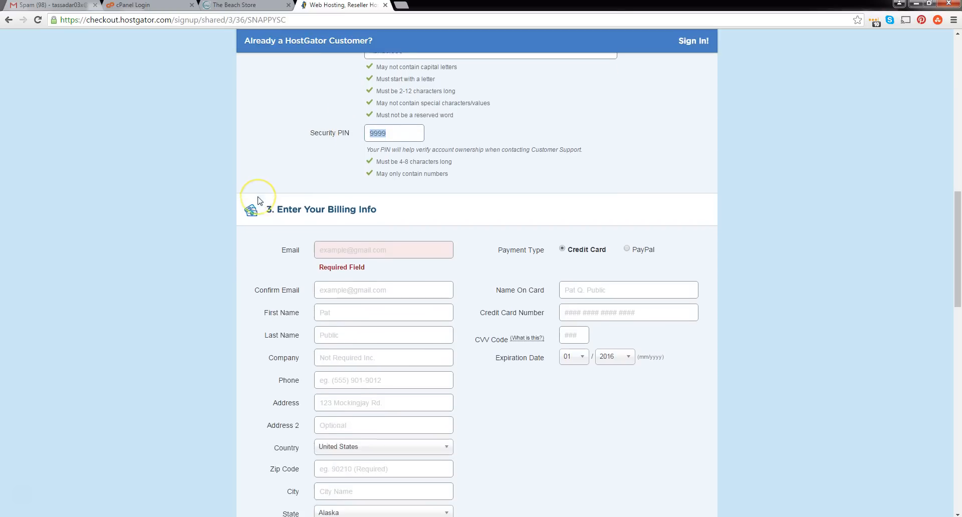
pyautogui.click(337, 191)
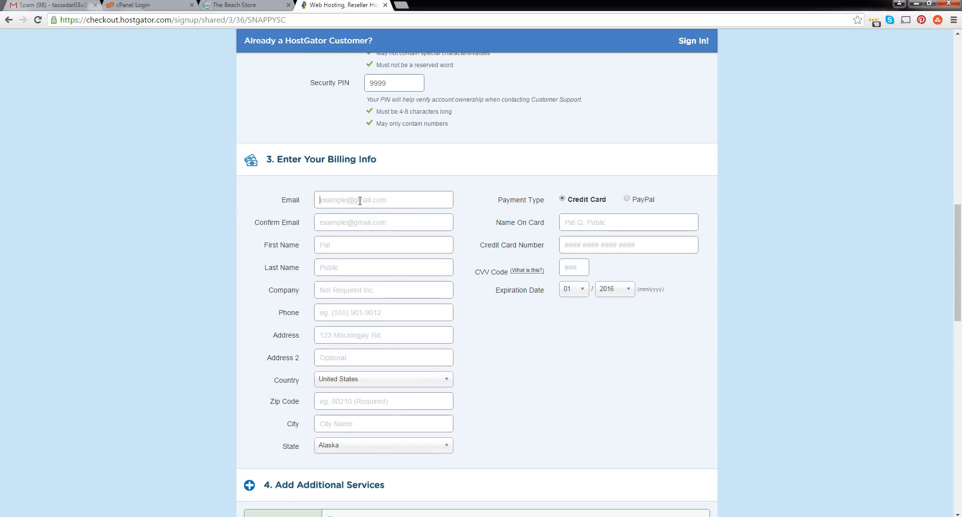
pyautogui.click(360, 200)
pyautogui.click(249, 189)
pyautogui.click(426, 194)
pyautogui.click(593, 222)
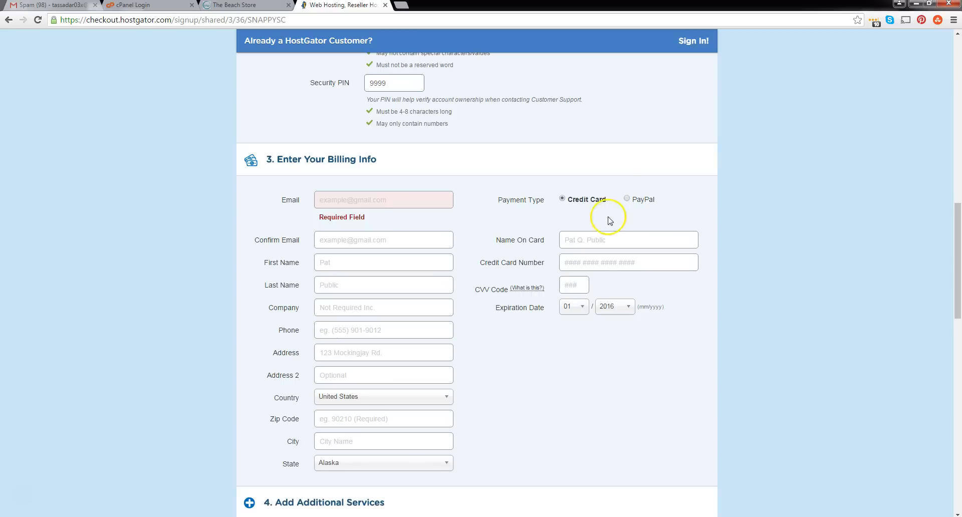
pyautogui.click(631, 199)
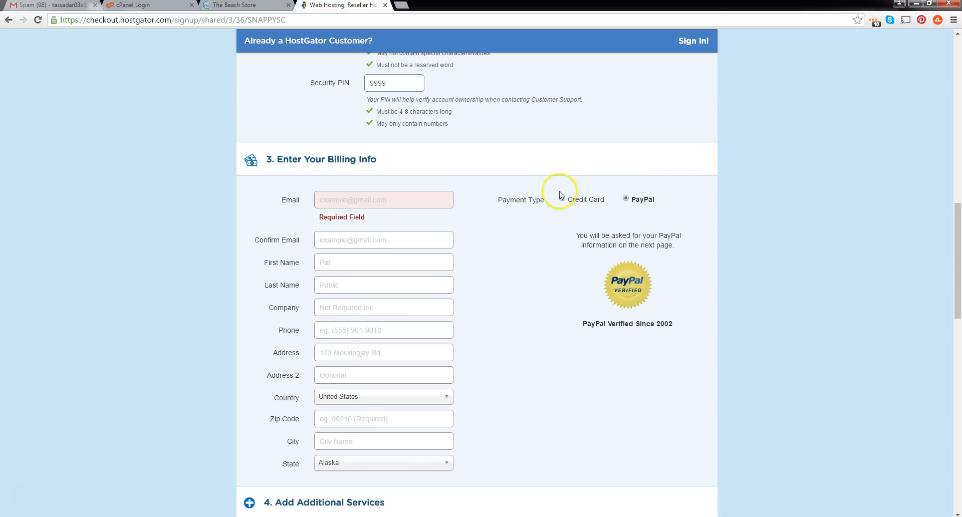
pyautogui.scroll(-5, 533, 226)
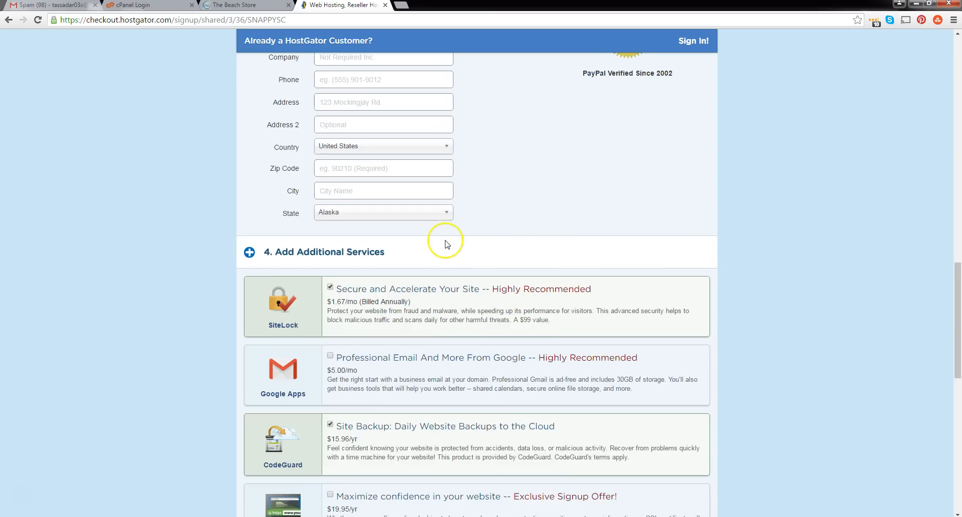
pyautogui.scroll(-2, 444, 242)
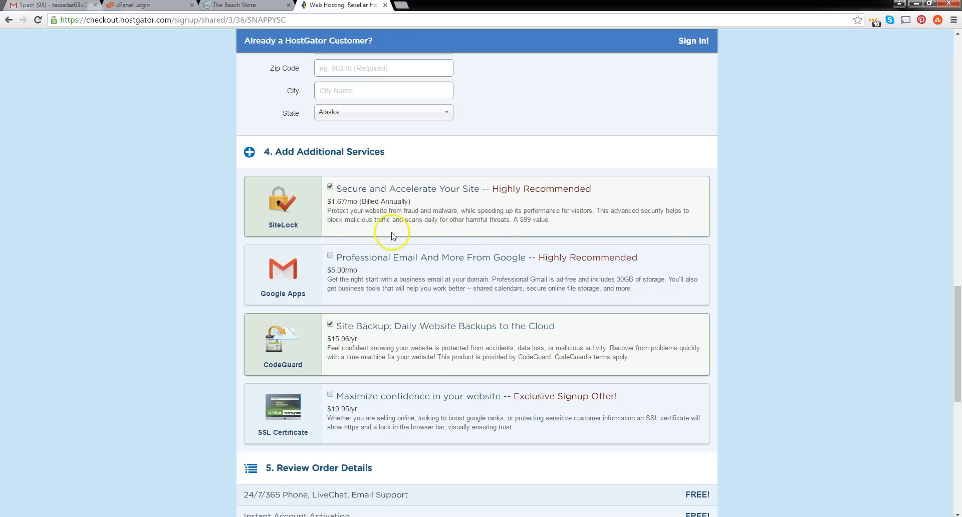
# Uncheck the SiteLock and Site Backup add-ons and clear the SNAPPYSC coupon code.
pyautogui.click(331, 187)
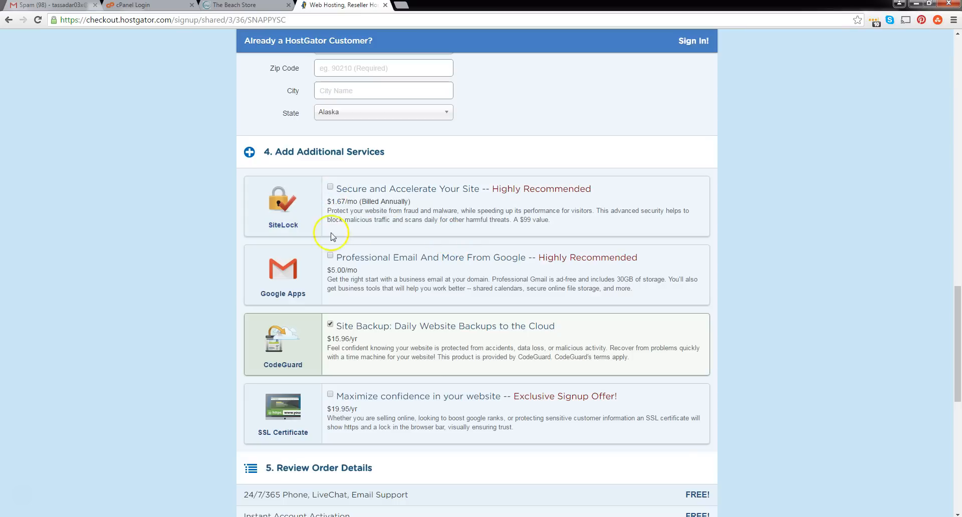
pyautogui.click(331, 325)
pyautogui.scroll(-3, 436, 310)
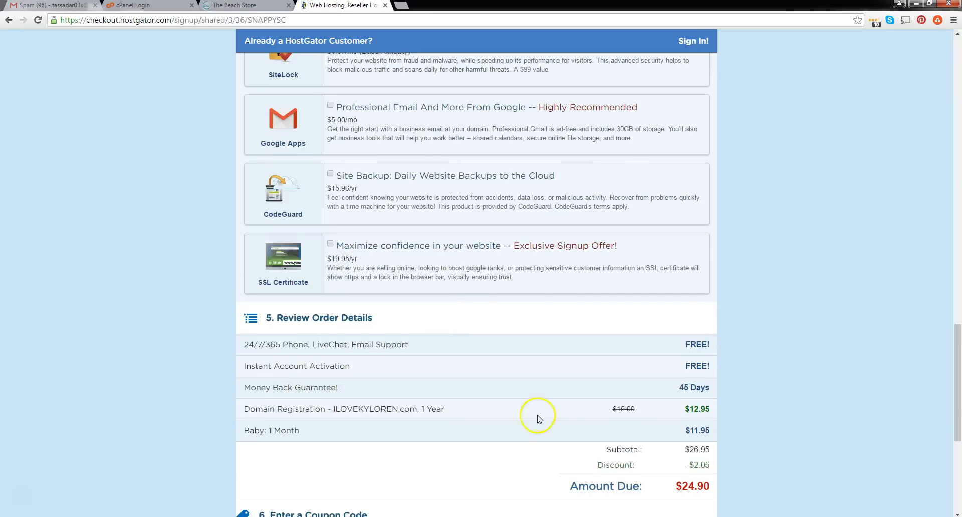
pyautogui.scroll(-2, 556, 395)
pyautogui.doubleClick(426, 463)
pyautogui.press('BackSpace')
pyautogui.click(495, 456)
pyautogui.click(403, 456)
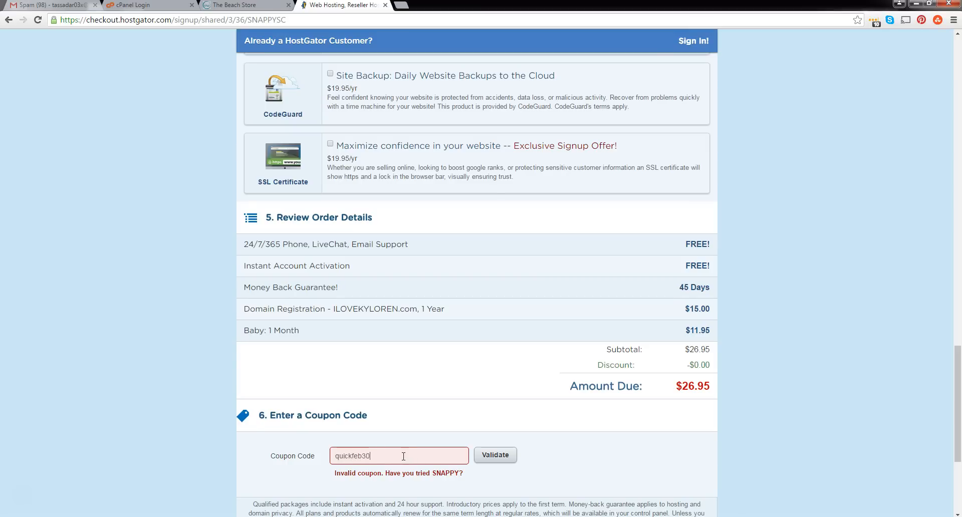
# Validate coupon quickfeb30, dropping the amount due to $21.91, and accept the Terms of Service.
pyautogui.scroll(-3, 403, 457)
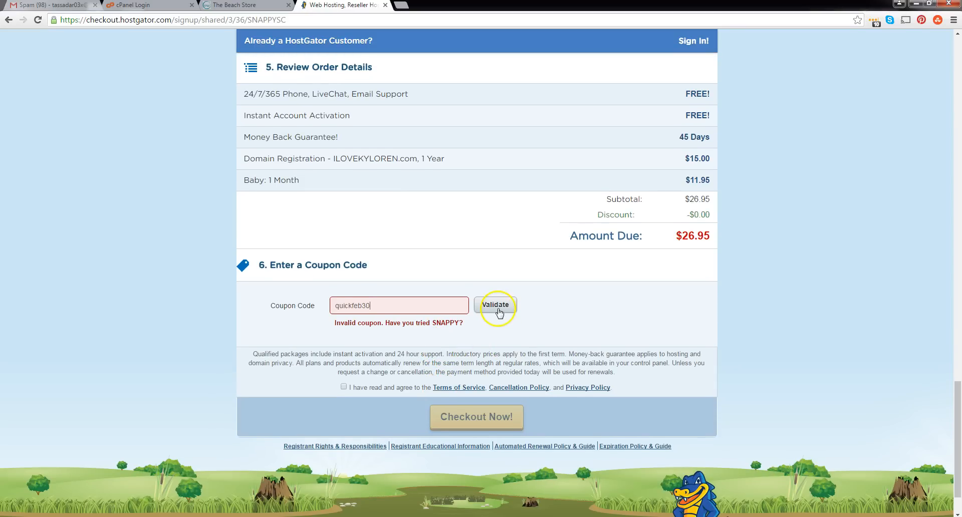
pyautogui.click(499, 311)
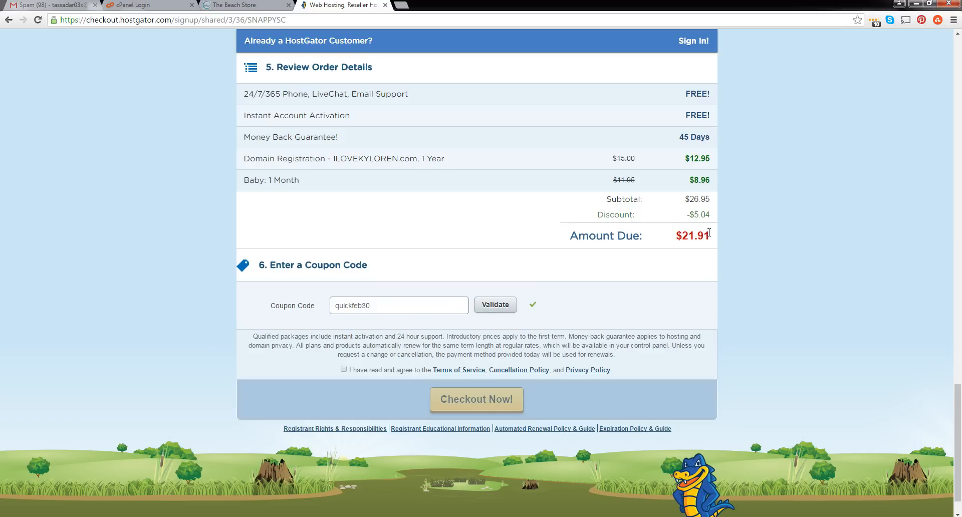
pyautogui.click(344, 369)
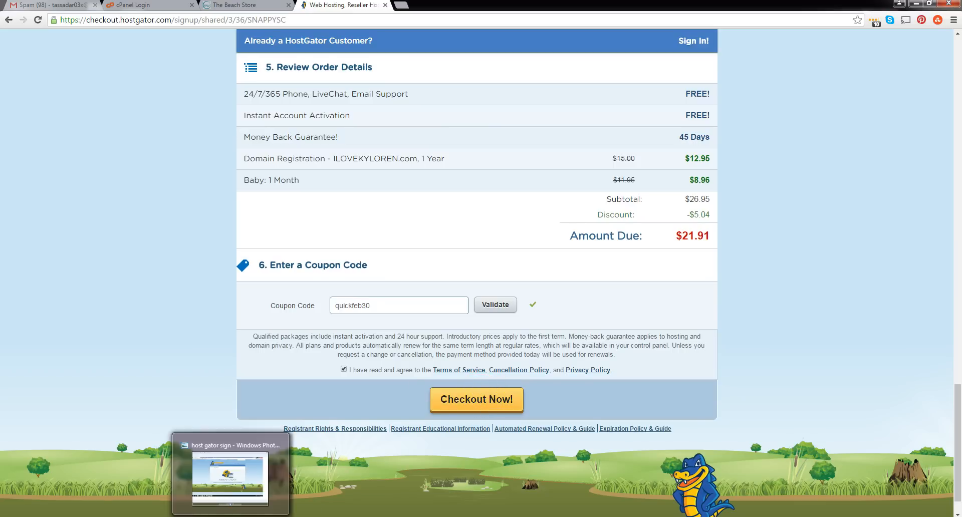
# View the HostGator payment screenshot in Photo Viewer, resize and move it, then open a new tab.
pyautogui.click(231, 515)
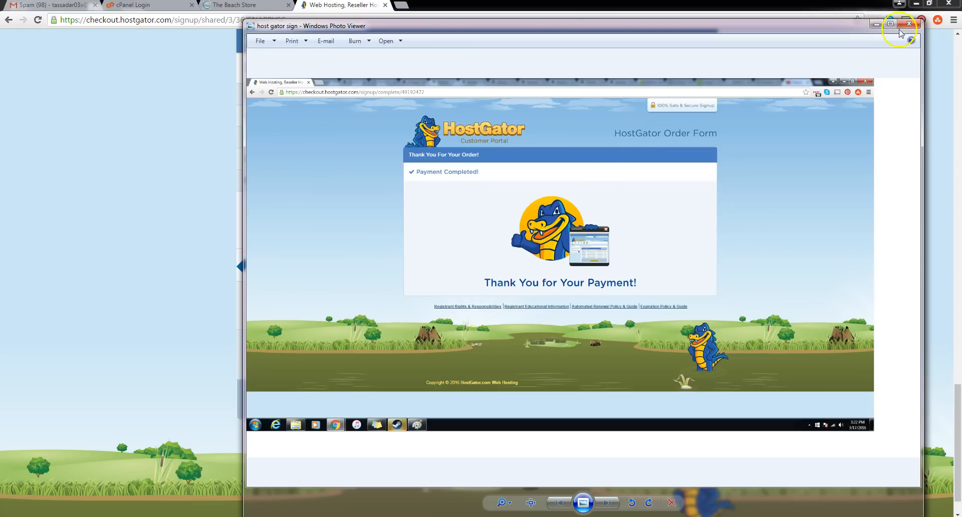
pyautogui.click(894, 24)
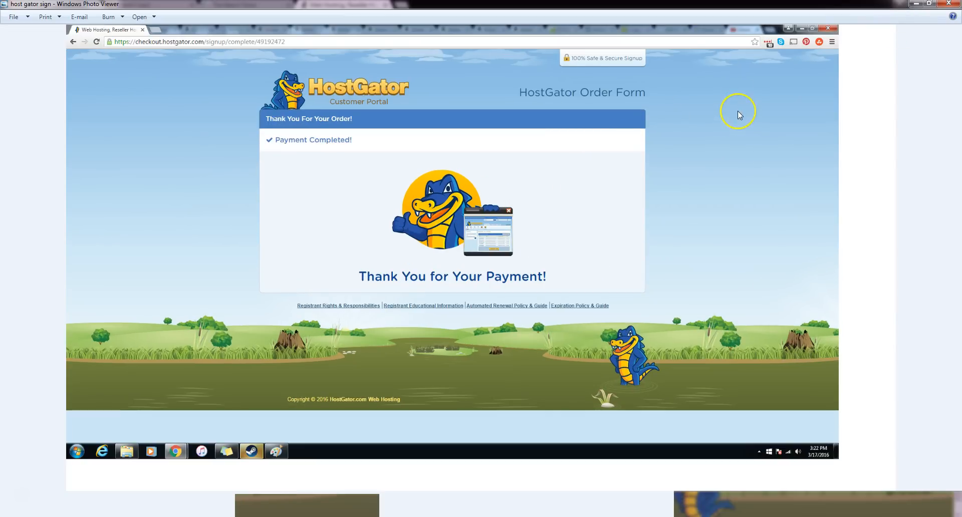
pyautogui.click(930, 5)
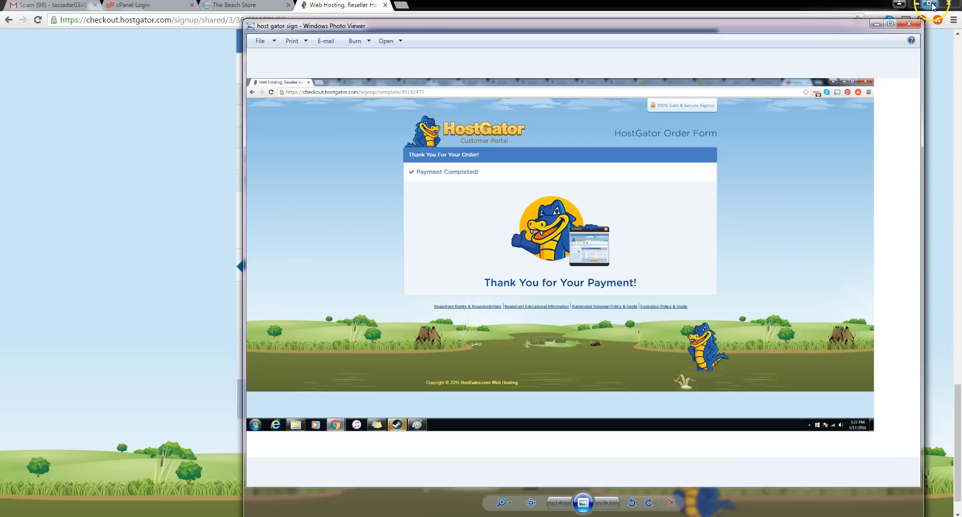
pyautogui.moveTo(484, 22); pyautogui.dragTo(371, 26)
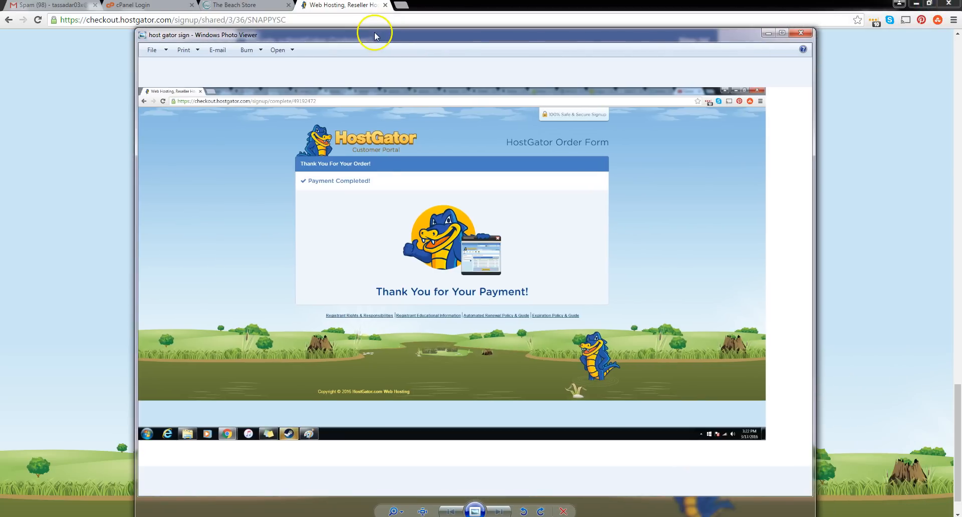
pyautogui.click(402, 9)
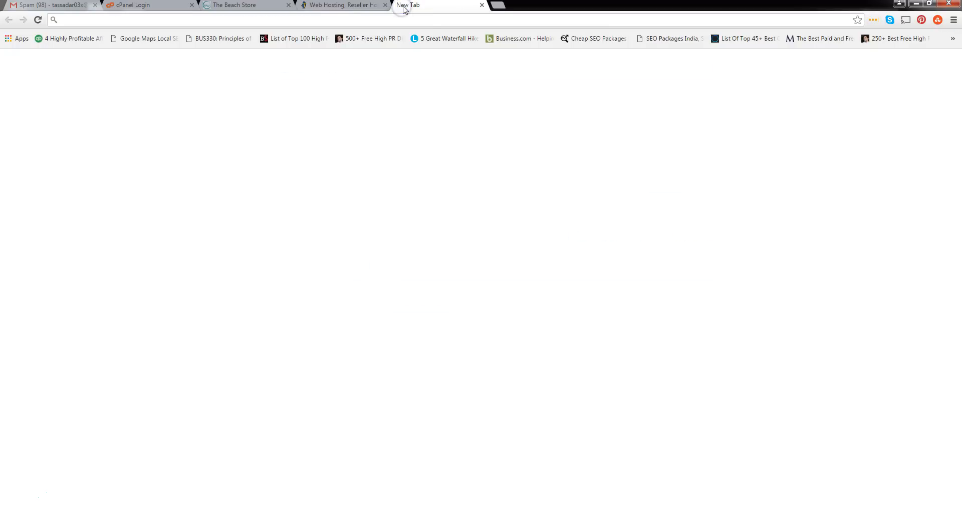
# Go to hostgator.com and log in to the Customer Portal with the autofilled credentials.
pyautogui.write('hostgator.com')
pyautogui.press('Return')
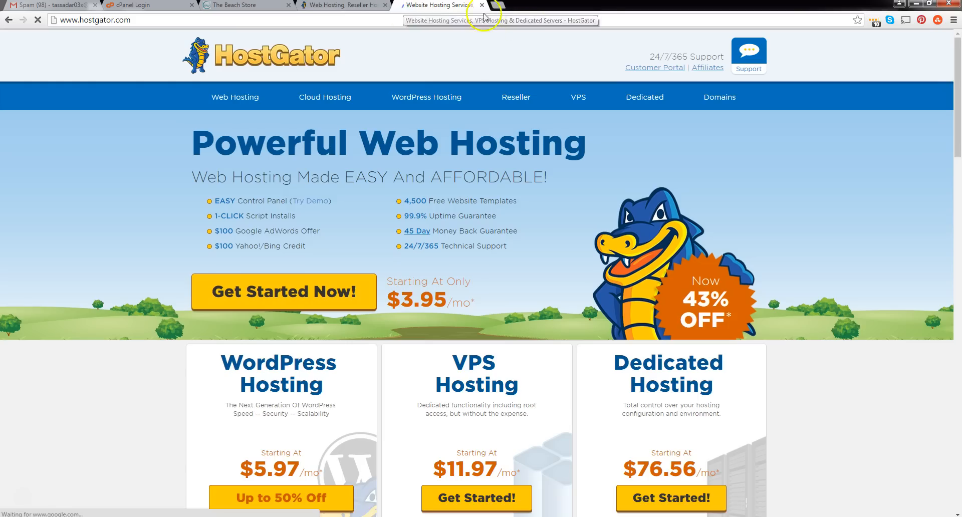
pyautogui.click(657, 69)
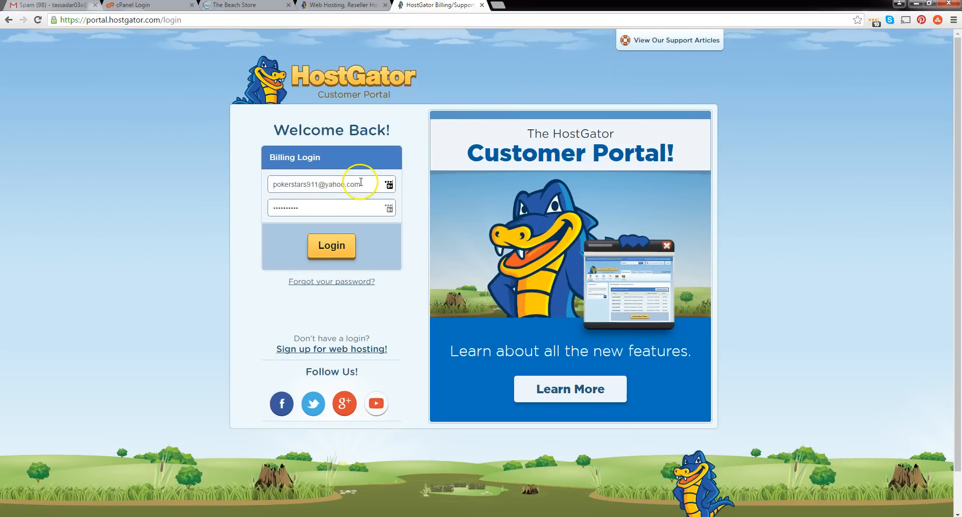
pyautogui.moveTo(361, 181); pyautogui.dragTo(232, 181)
pyautogui.click(340, 249)
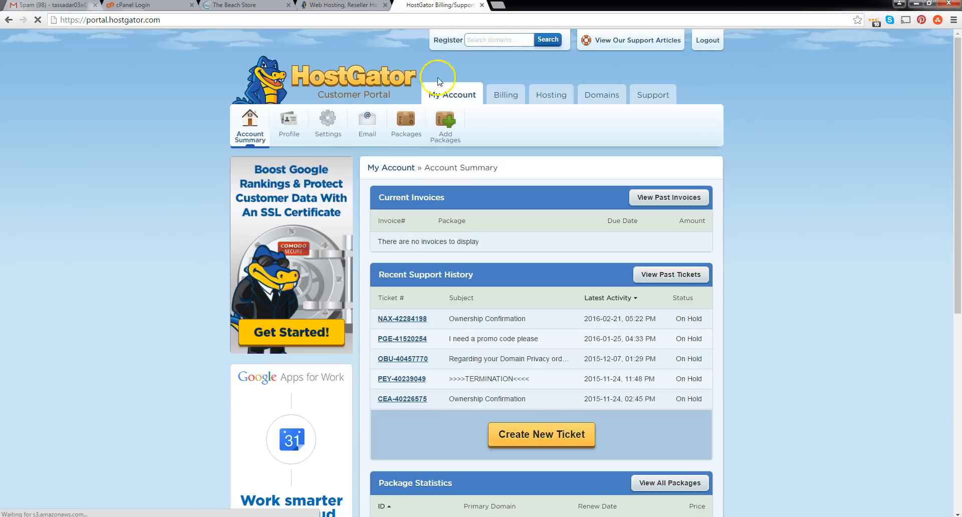
pyautogui.click(262, 516)
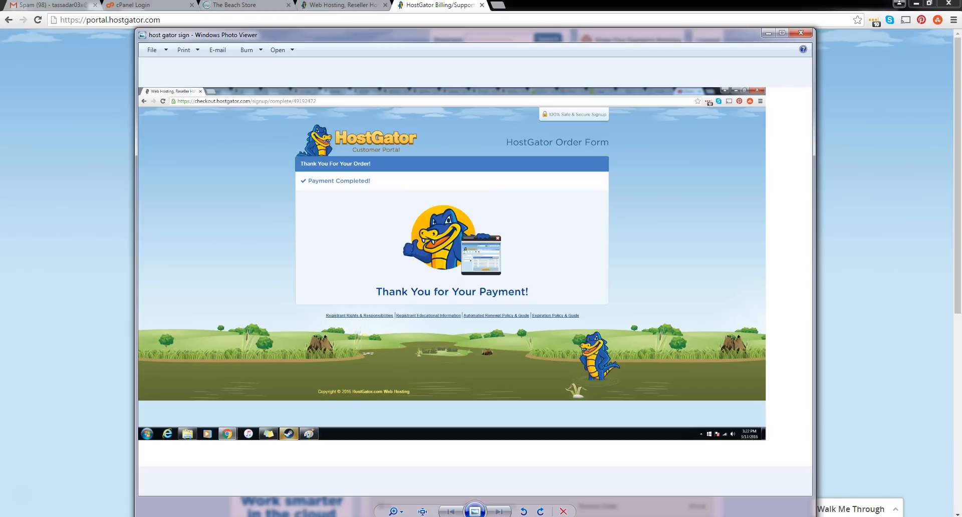
pyautogui.click(262, 516)
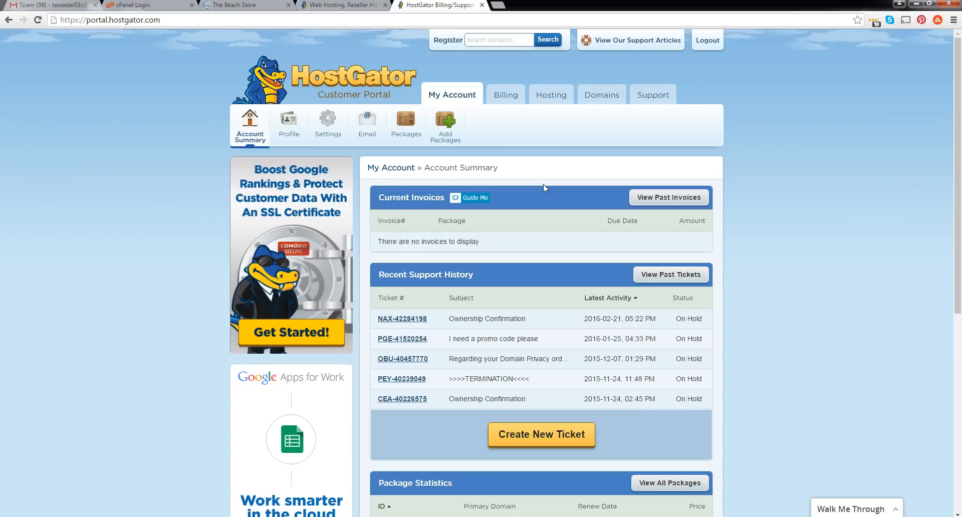
# Open the HostGator 'Your Account Info' email from Gmail Spam and check its Baby plan and Control Panel link.
pyautogui.click(55, 7)
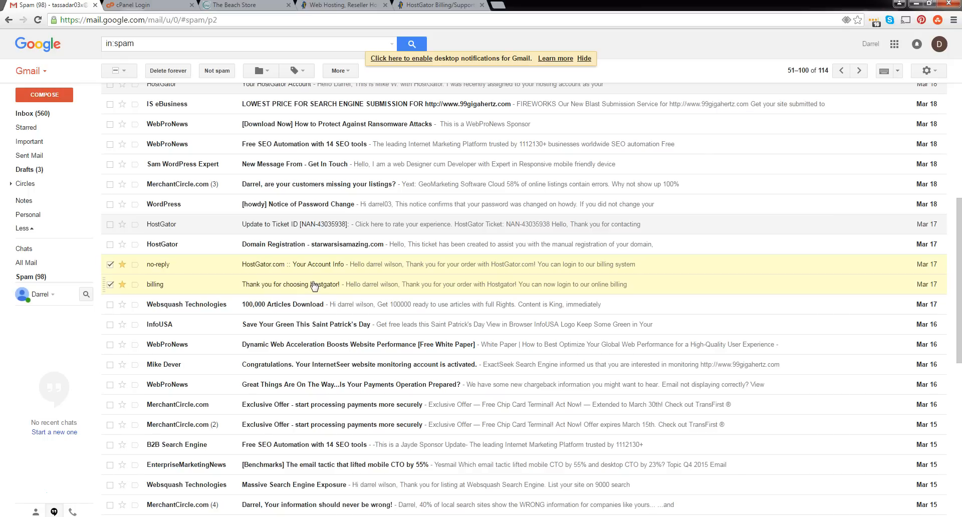
pyautogui.click(311, 269)
pyautogui.click(310, 270)
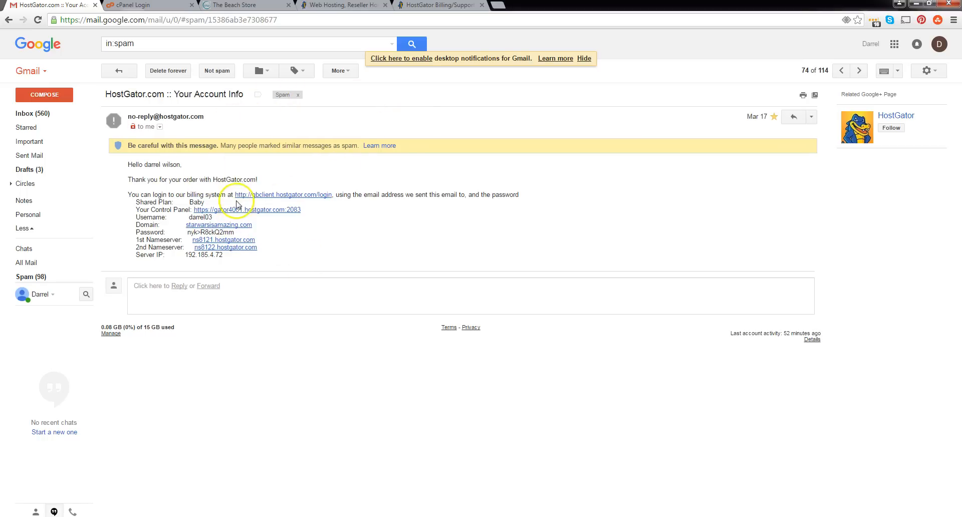
pyautogui.doubleClick(195, 203)
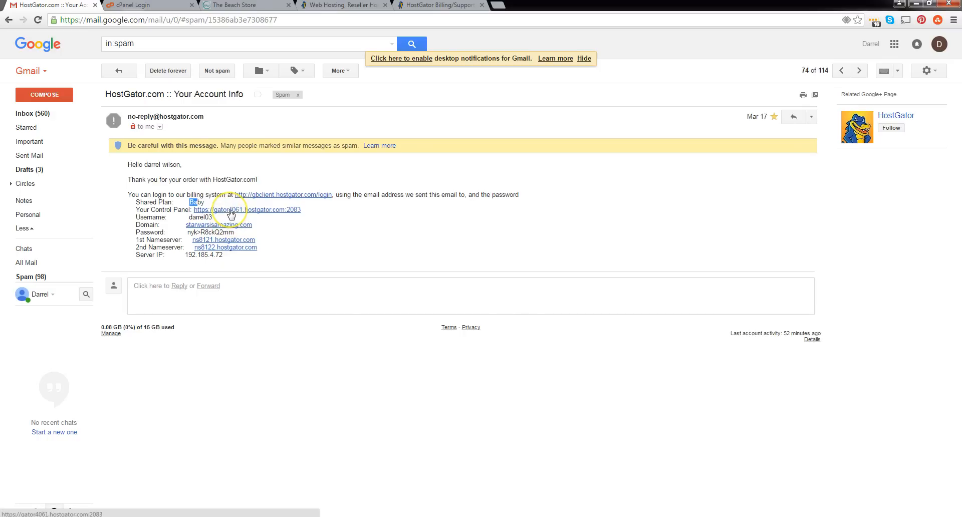
pyautogui.rightClick(230, 210)
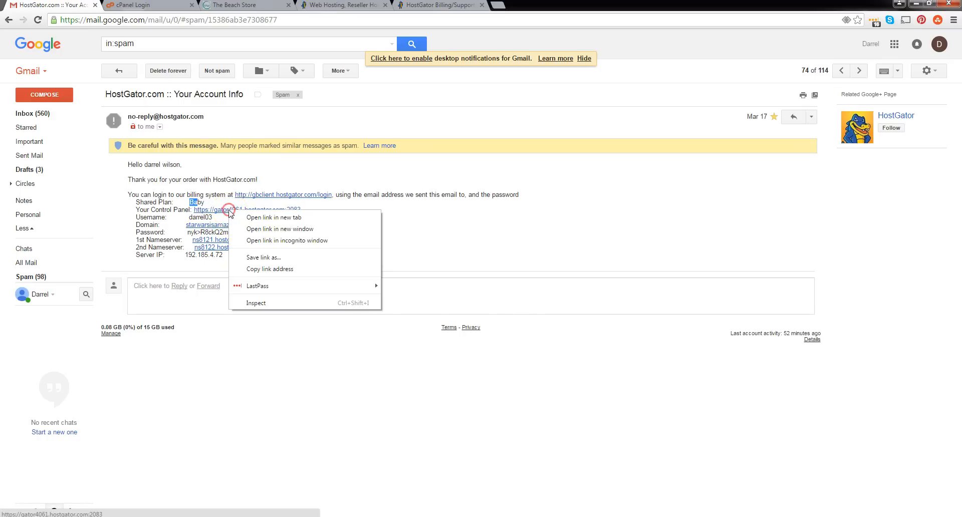
pyautogui.click(424, 211)
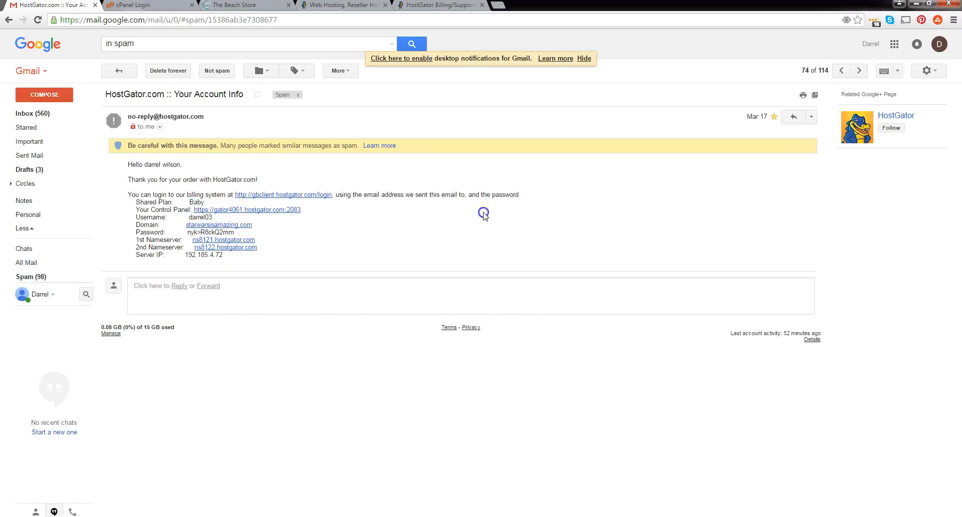
# Match the account username from the email against the cPanel login form.
pyautogui.click(162, 5)
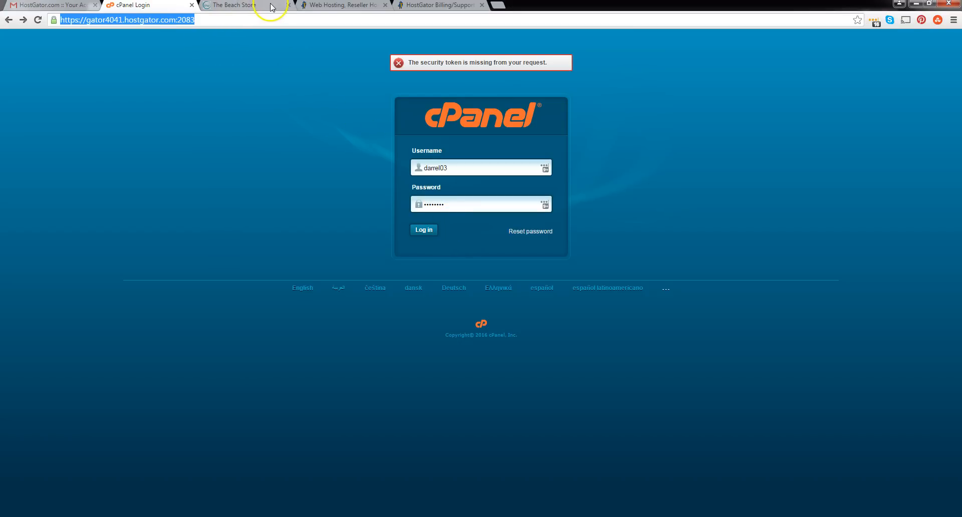
pyautogui.click(51, 5)
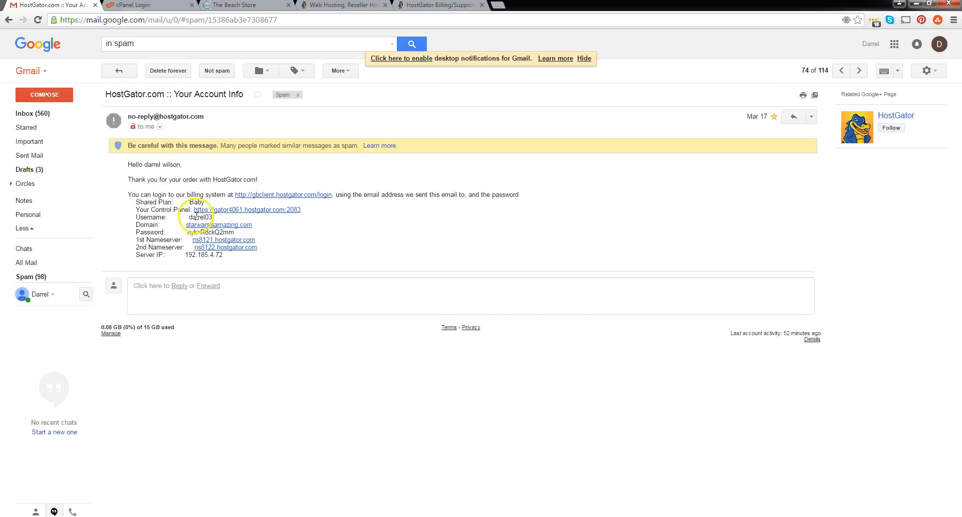
pyautogui.doubleClick(200, 217)
pyautogui.click(151, 5)
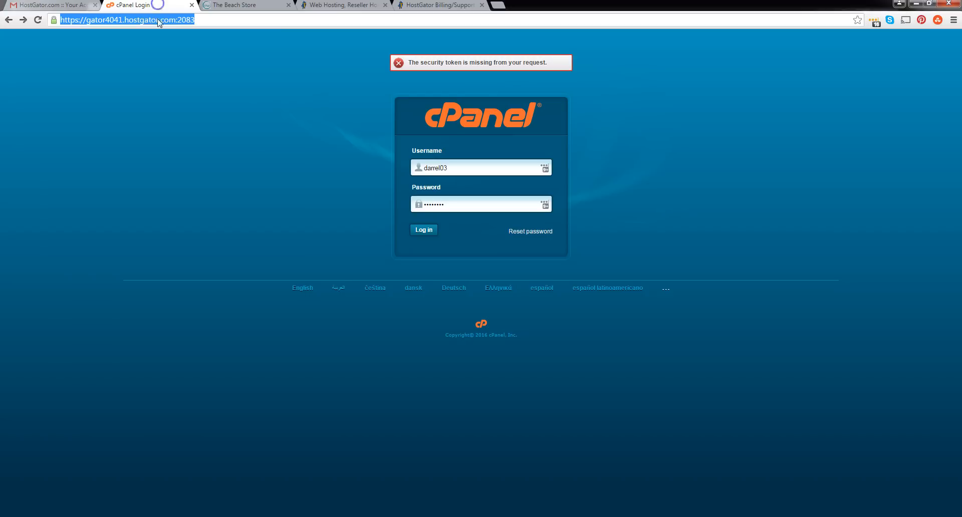
pyautogui.doubleClick(445, 168)
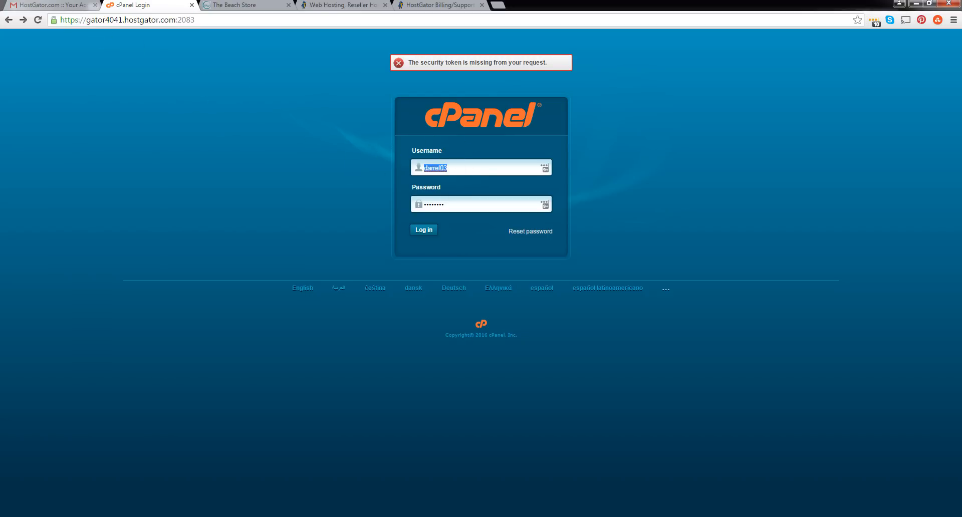
# Copy the account password from the email into the cPanel password field and log in.
pyautogui.click(55, 5)
pyautogui.doubleClick(212, 232)
pyautogui.hotkey('ctrl', 'c')
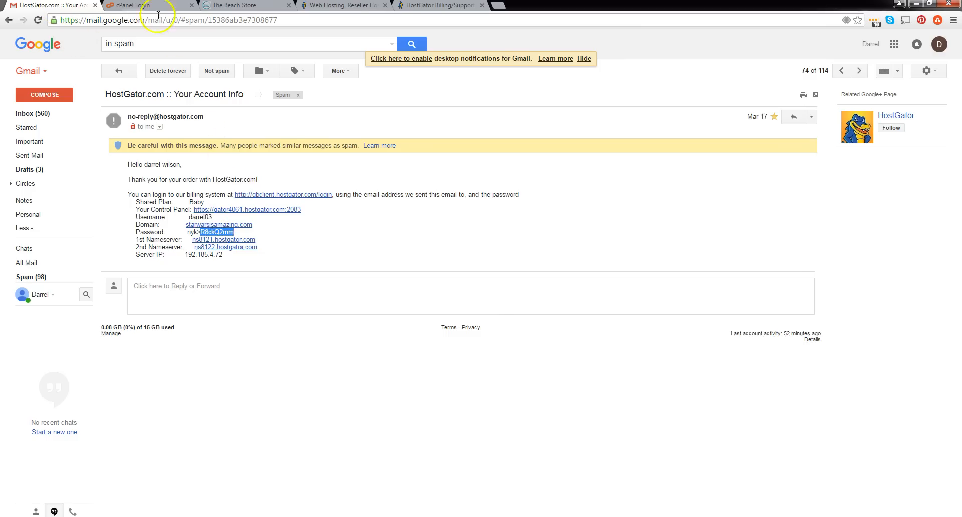
pyautogui.click(151, 5)
pyautogui.click(419, 204)
pyautogui.hotkey('ctrl', 'v')
pyautogui.moveTo(358, 203); pyautogui.dragTo(343, 204)
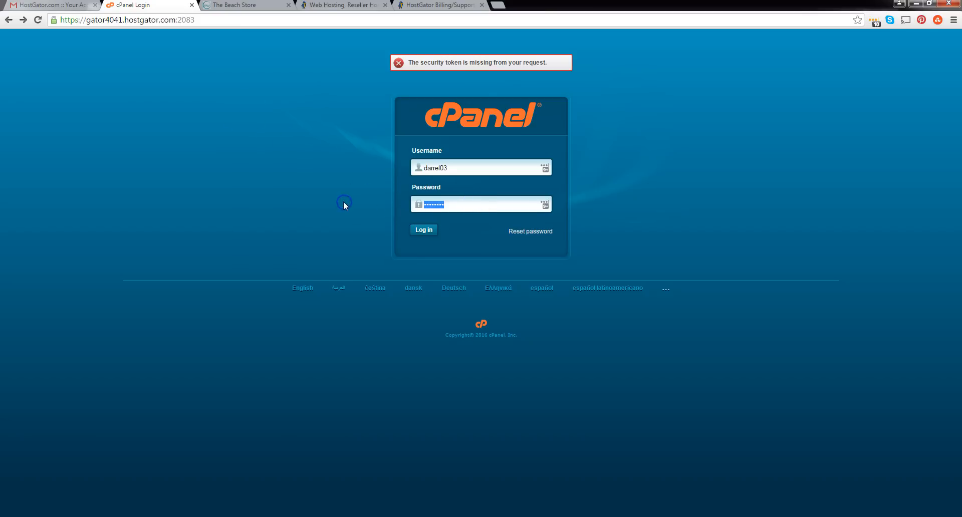
pyautogui.click(431, 234)
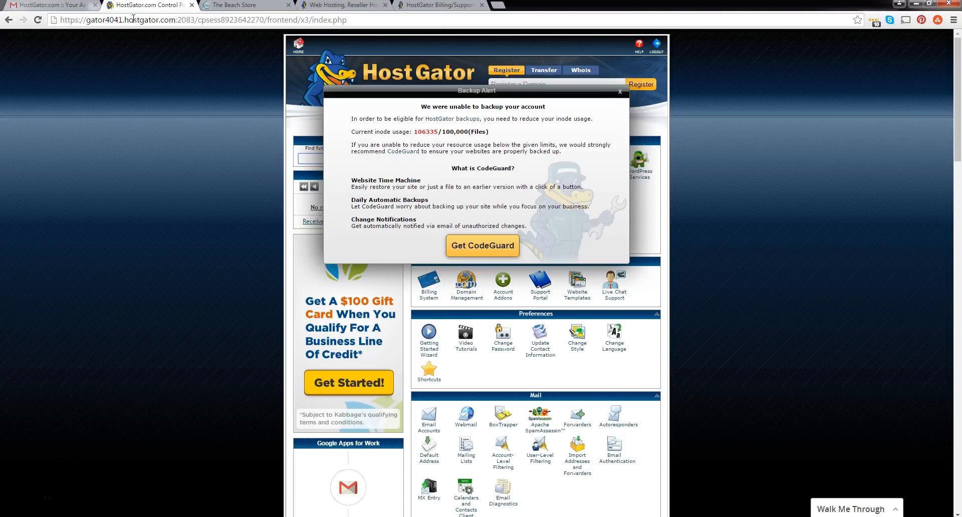
# Dismiss the Backup Alert and launch QuickInstall from Software and Services.
pyautogui.click(620, 91)
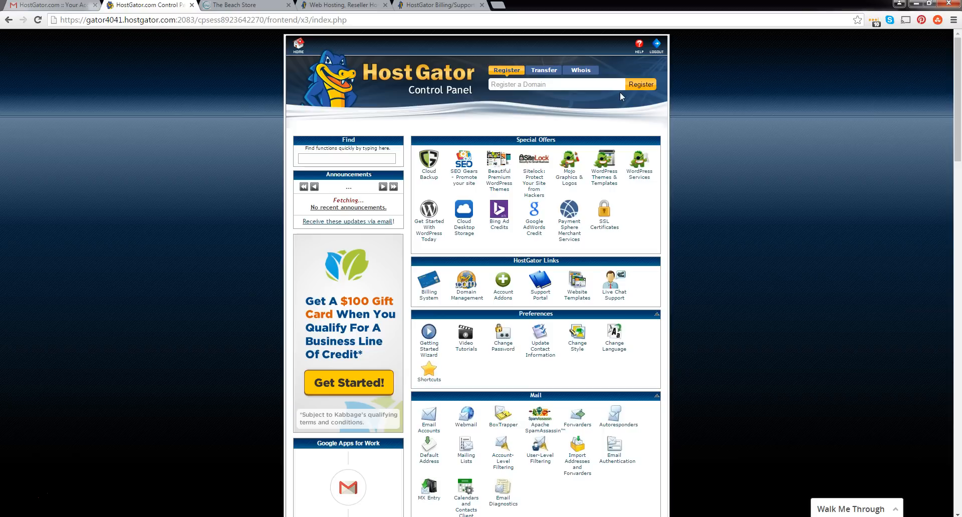
pyautogui.moveTo(956, 65); pyautogui.dragTo(947, 223)
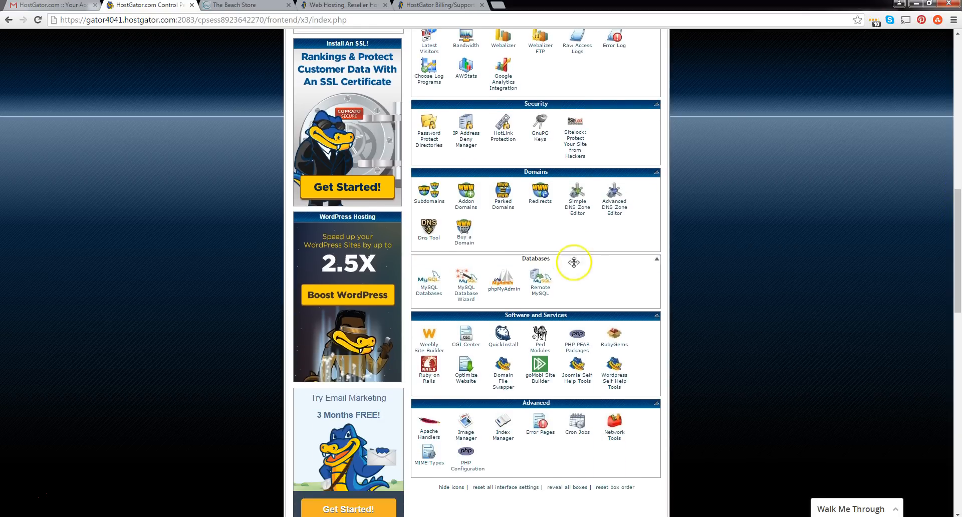
pyautogui.click(507, 346)
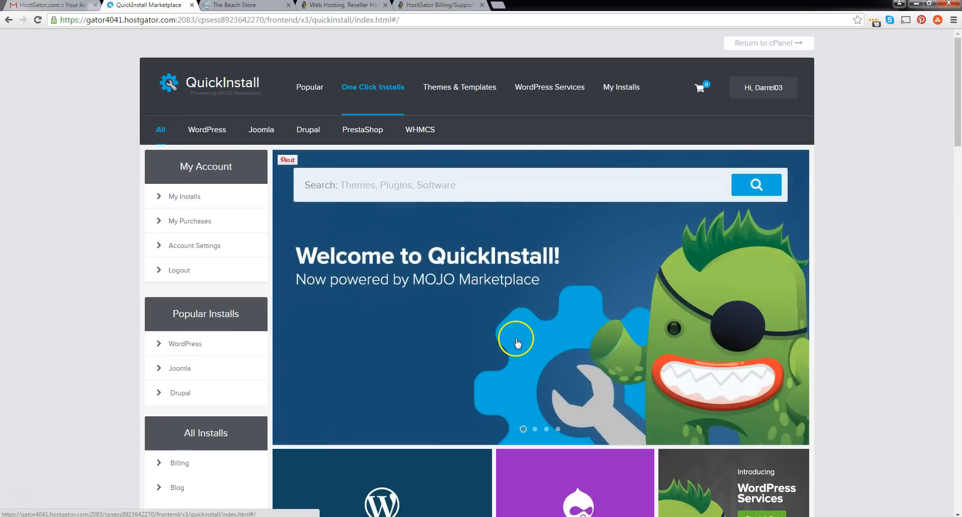
pyautogui.moveTo(960, 48); pyautogui.dragTo(959, 77)
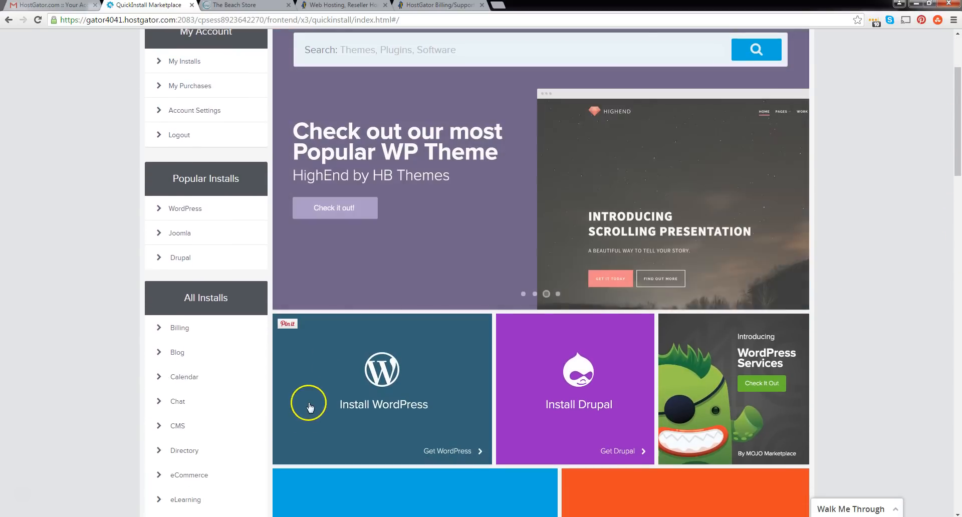
# Open the free WordPress install form and choose pattywack3.com as the domain.
pyautogui.click(368, 396)
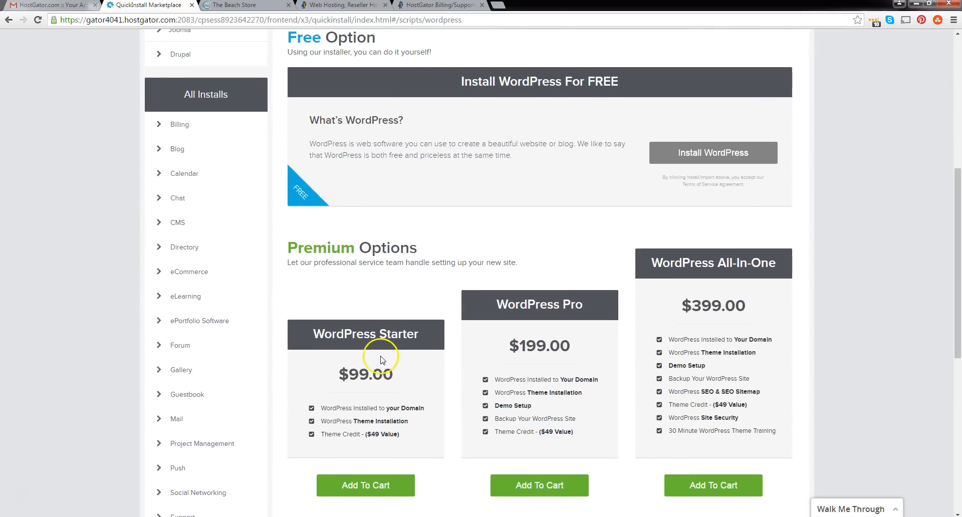
pyautogui.moveTo(460, 86); pyautogui.dragTo(621, 81)
pyautogui.click(714, 154)
pyautogui.click(716, 157)
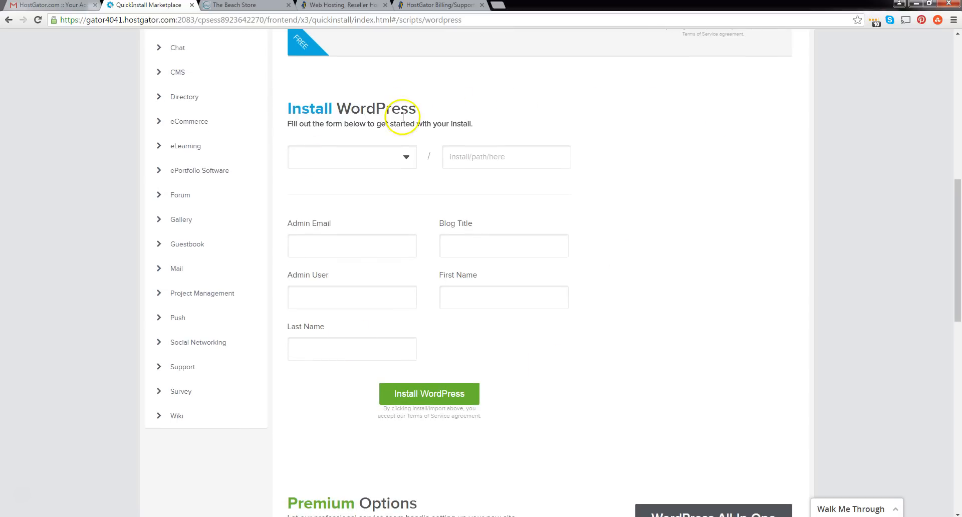
pyautogui.click(407, 159)
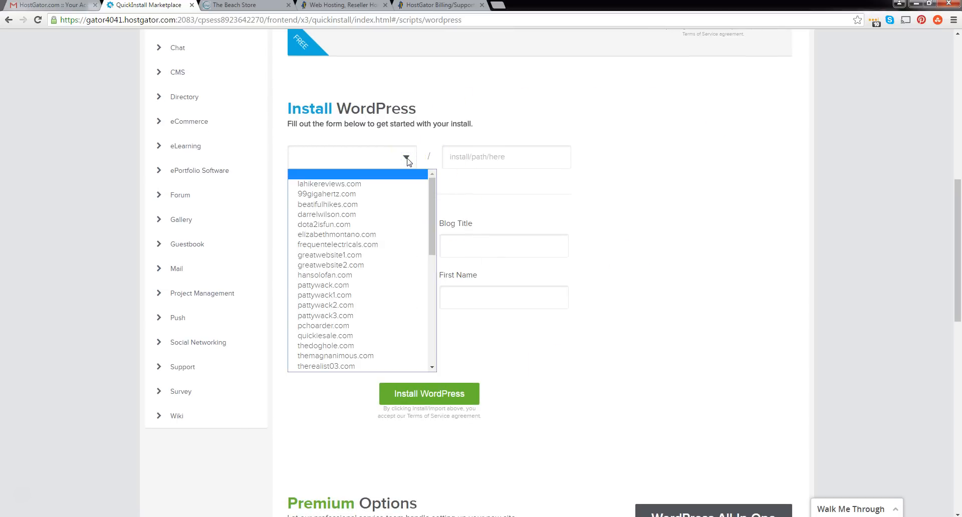
pyautogui.moveTo(431, 208); pyautogui.dragTo(430, 255)
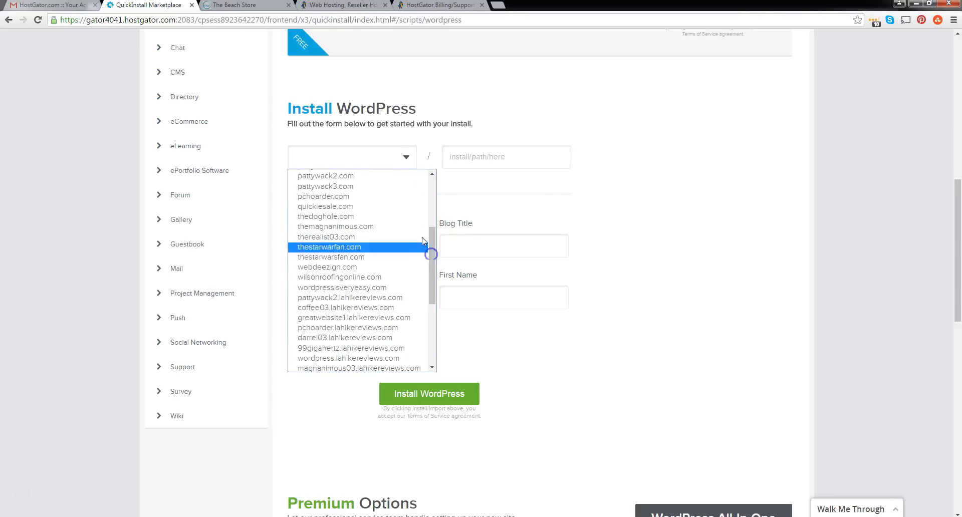
pyautogui.scroll(-3, 376, 262)
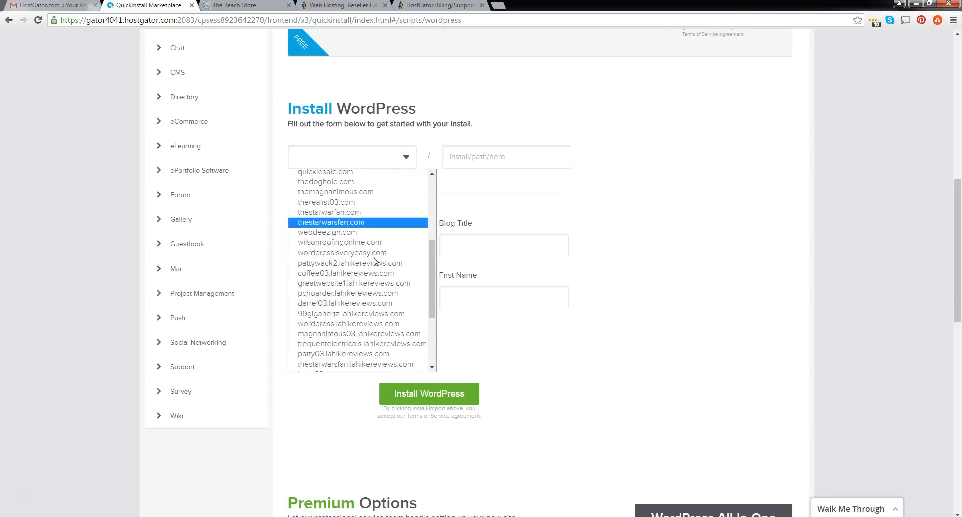
pyautogui.scroll(6, 375, 276)
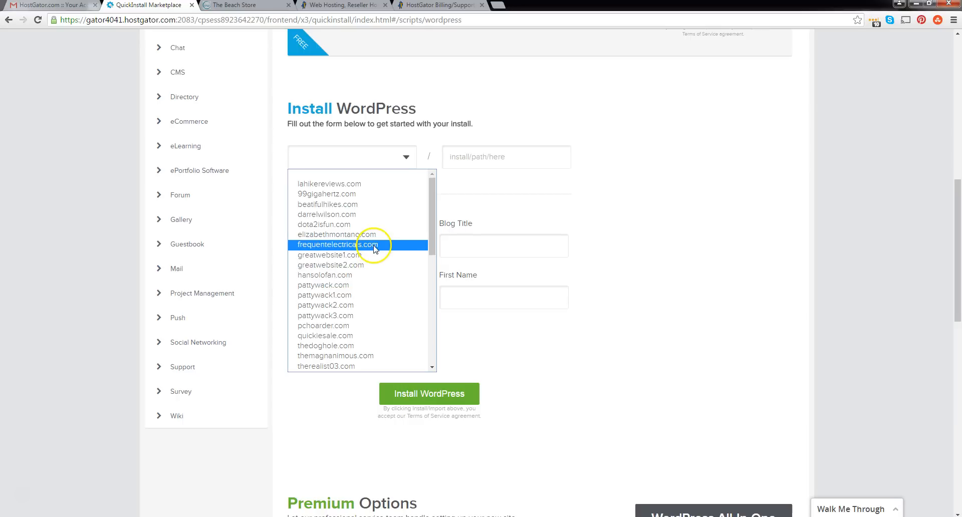
pyautogui.click(372, 315)
# Autofill the admin email, enter blog title Howdy and an admin username, and start the install.
pyautogui.click(460, 163)
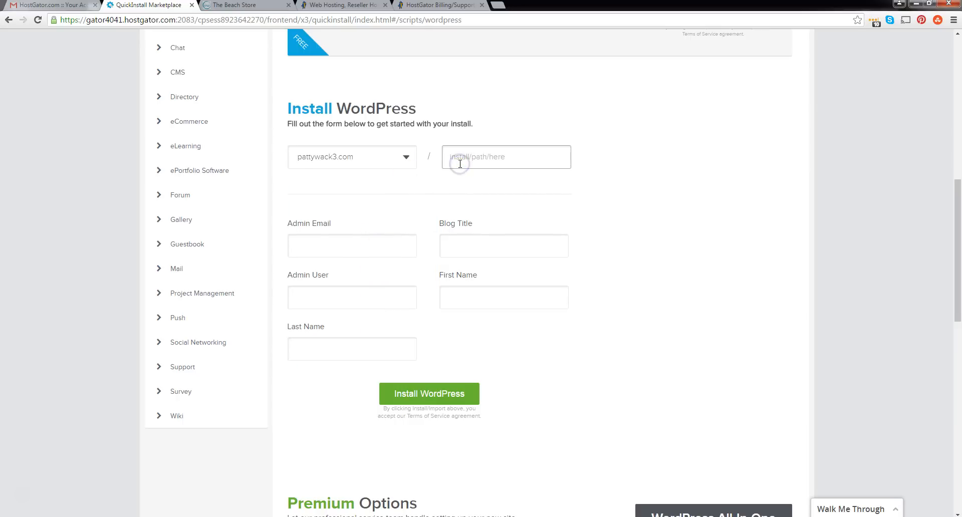
pyautogui.click(376, 246)
pyautogui.click(457, 165)
pyautogui.click(331, 248)
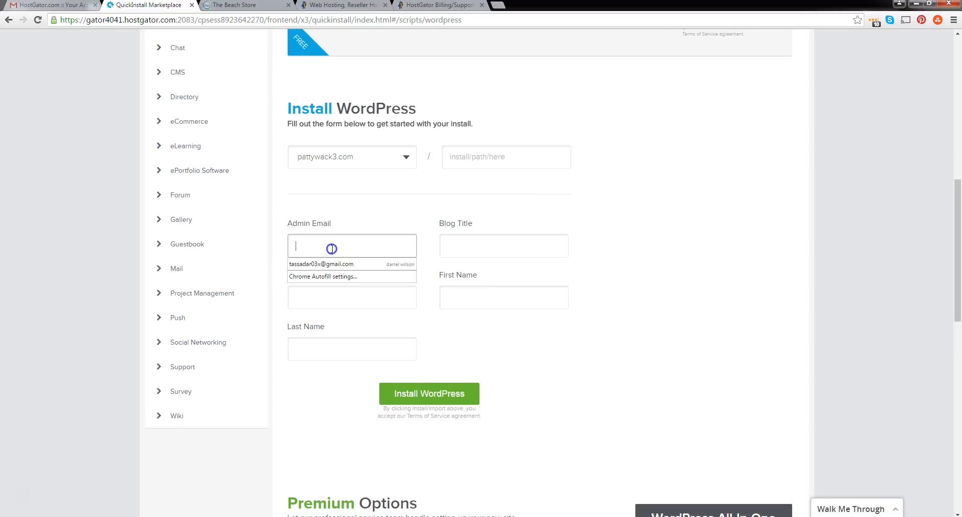
pyautogui.click(335, 264)
pyautogui.click(474, 251)
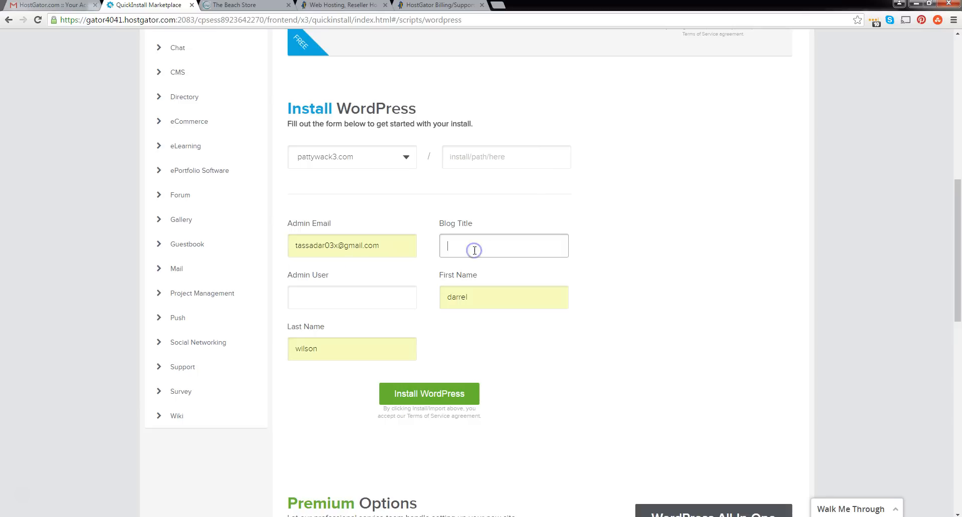
pyautogui.write('GioHowdy')
pyautogui.press('Tab')
pyautogui.write('Darrel')
pyautogui.press('Tab')
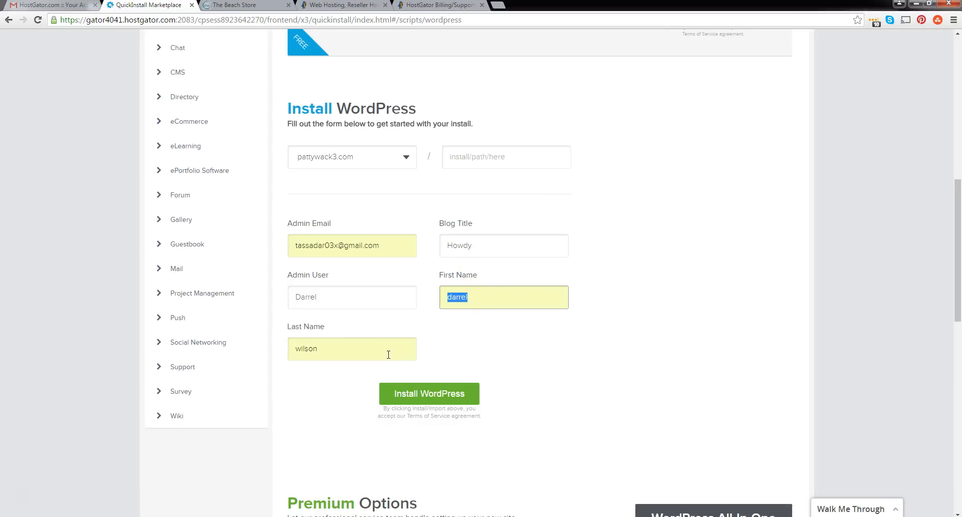
pyautogui.click(446, 398)
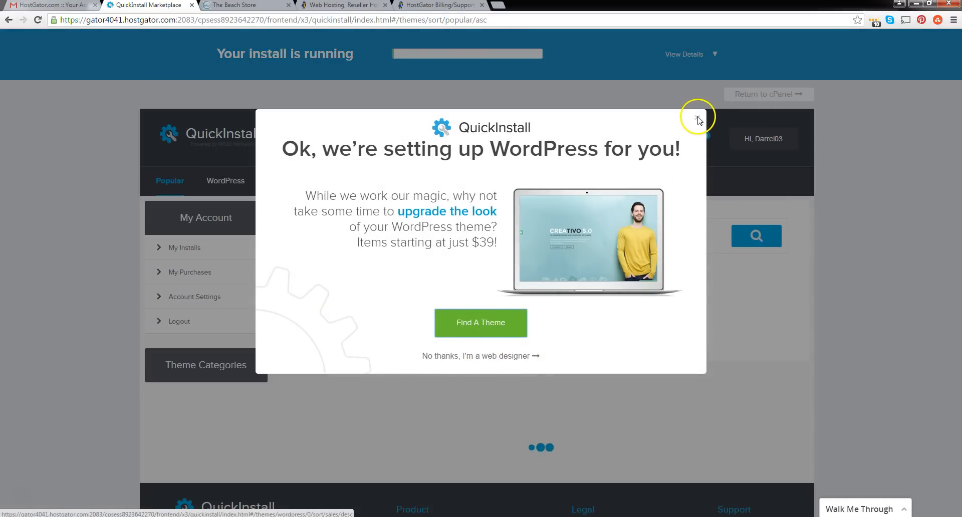
# Close the theme upsell, view the install credentials, and open the pattywack3.com wp-admin login page.
pyautogui.click(697, 119)
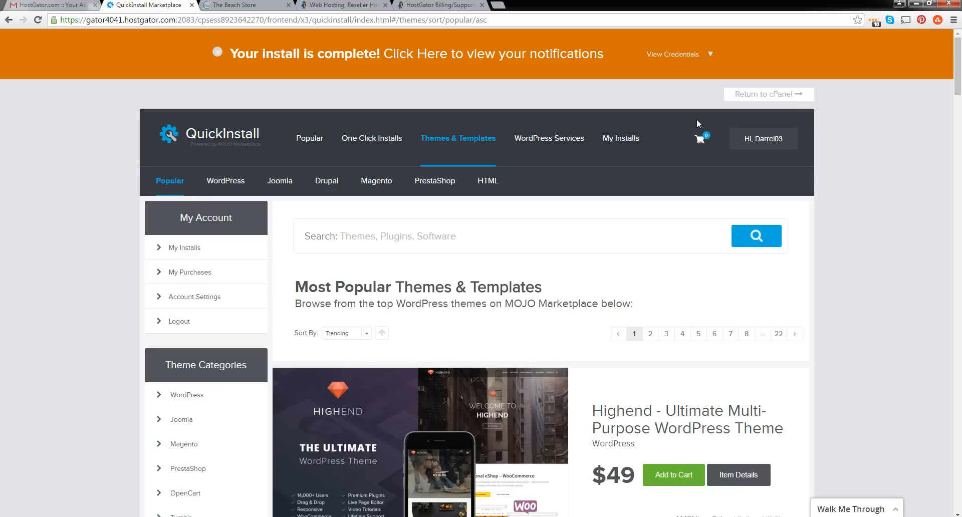
pyautogui.click(711, 56)
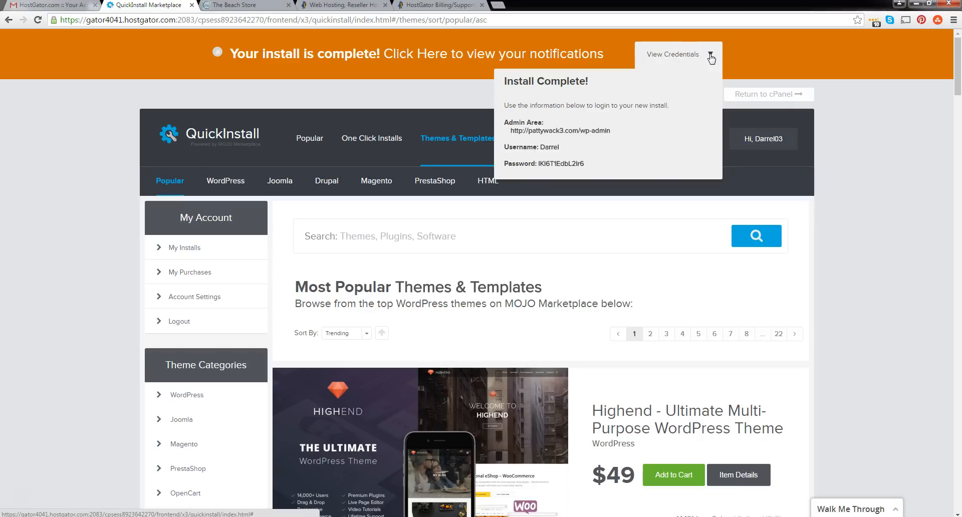
pyautogui.click(566, 131)
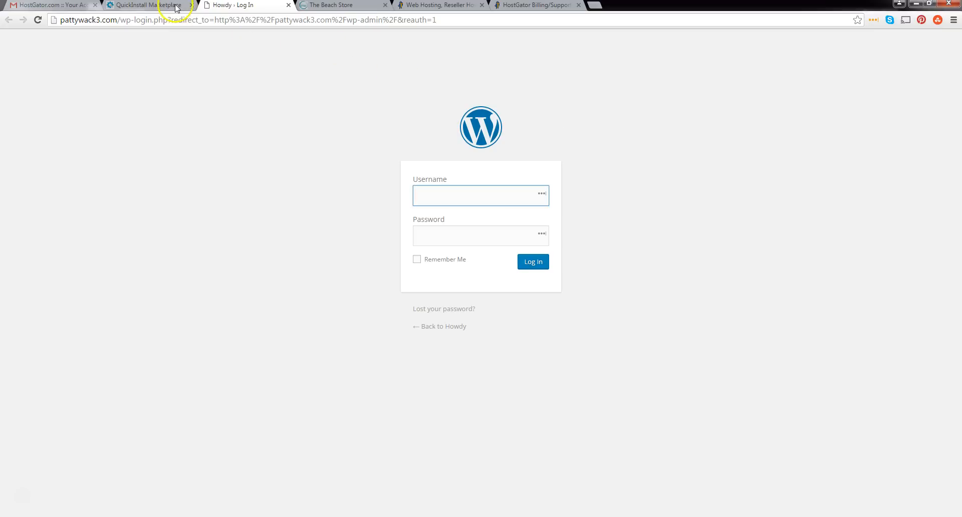
# Copy the admin username from the QuickInstall credentials into the WordPress login form.
pyautogui.click(171, 6)
pyautogui.moveTo(539, 147); pyautogui.dragTo(560, 148)
pyautogui.rightClick(557, 150)
pyautogui.click(578, 157)
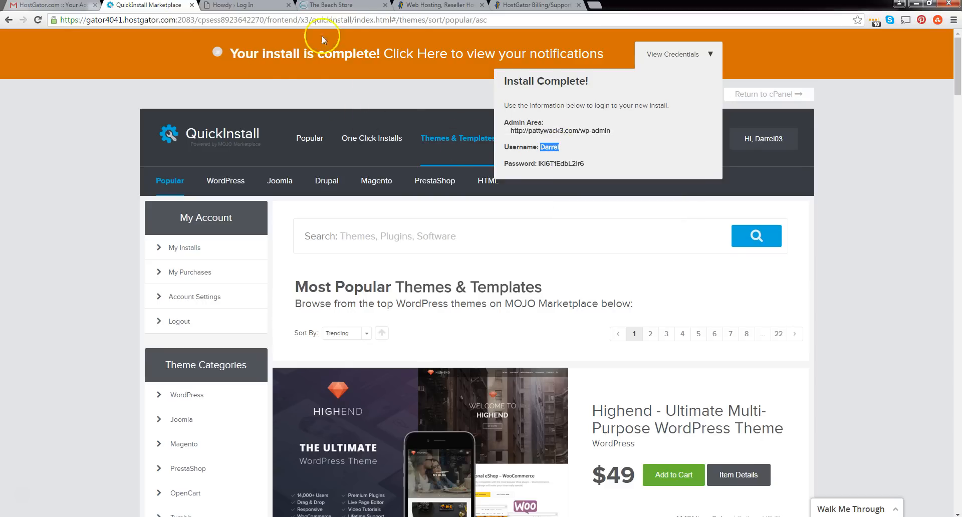
pyautogui.click(235, 5)
pyautogui.hotkey('ctrl', 'v')
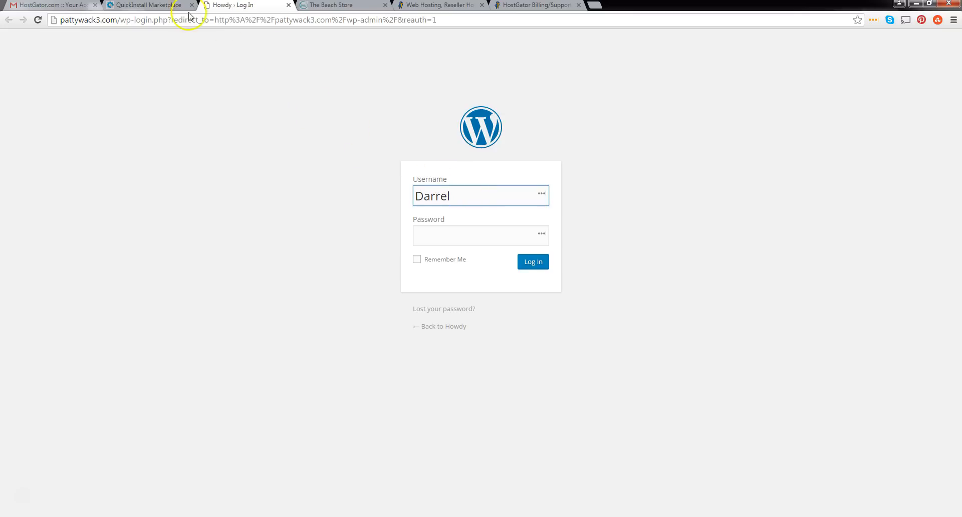
# Paste the generated password, log in to the Dashboard, and dismiss the password-saving prompt.
pyautogui.click(150, 6)
pyautogui.doubleClick(562, 164)
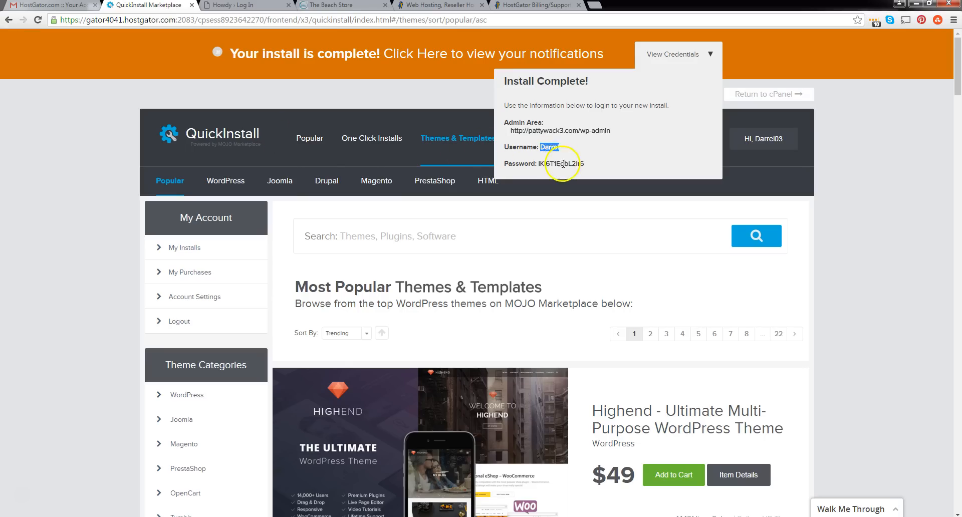
pyautogui.click(258, 6)
pyautogui.click(455, 228)
pyautogui.hotkey('ctrl', 'v')
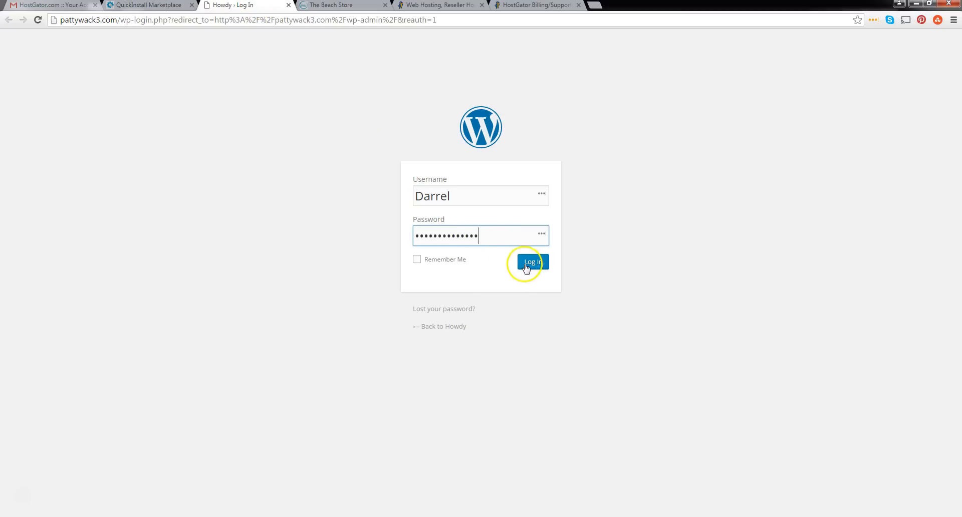
pyautogui.click(446, 260)
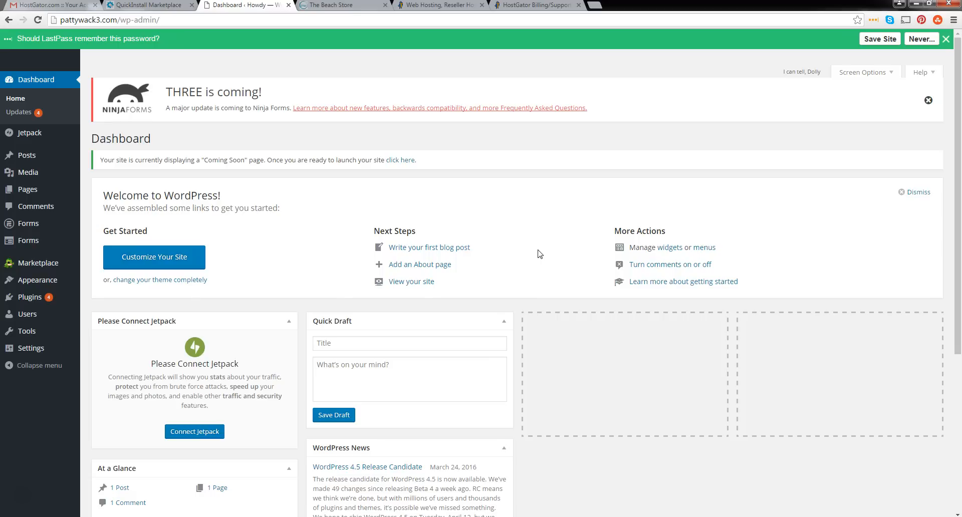
pyautogui.click(946, 39)
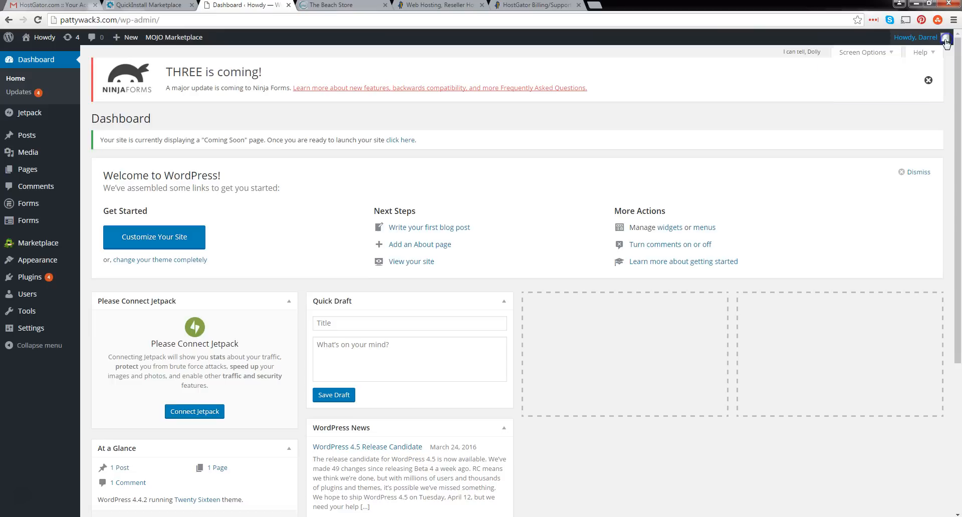
pyautogui.moveTo(946, 43)
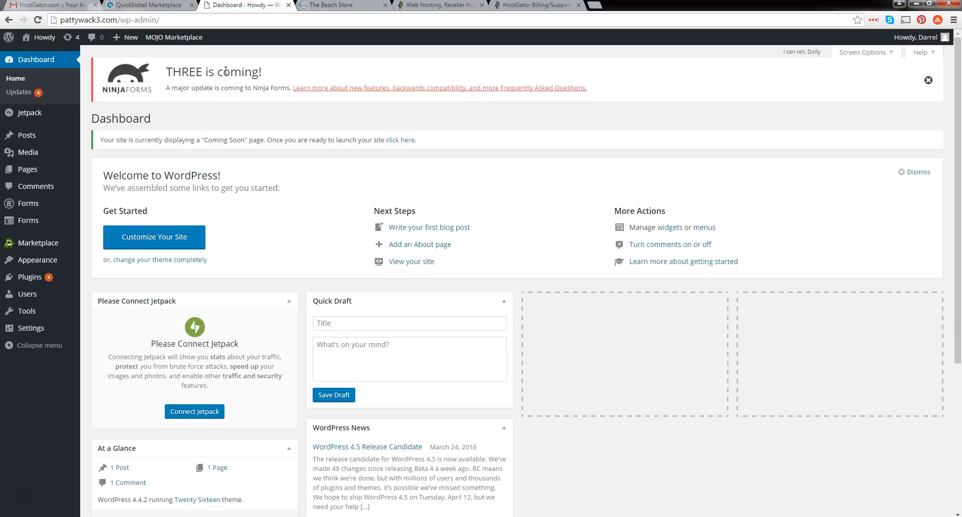
# Open the admin user's profile from the Users list for editing.
pyautogui.click(143, 5)
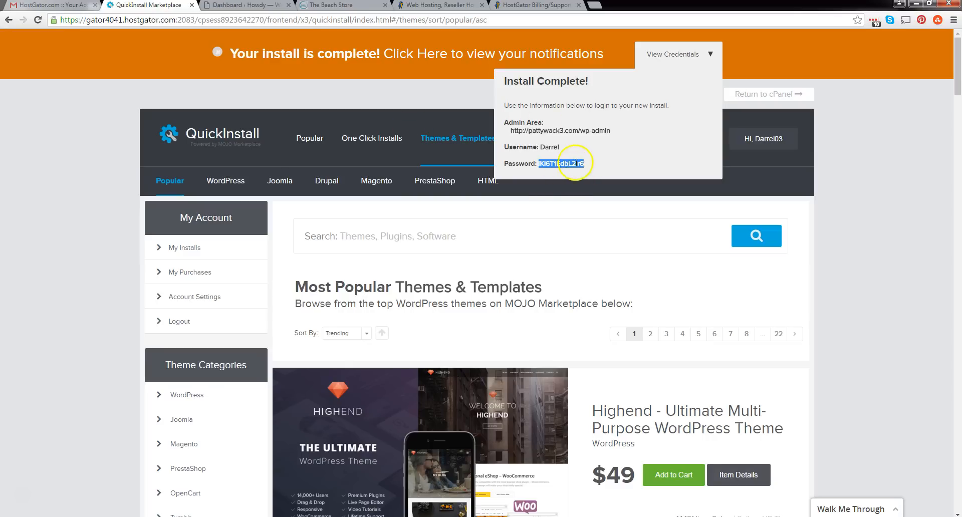
pyautogui.click(263, 6)
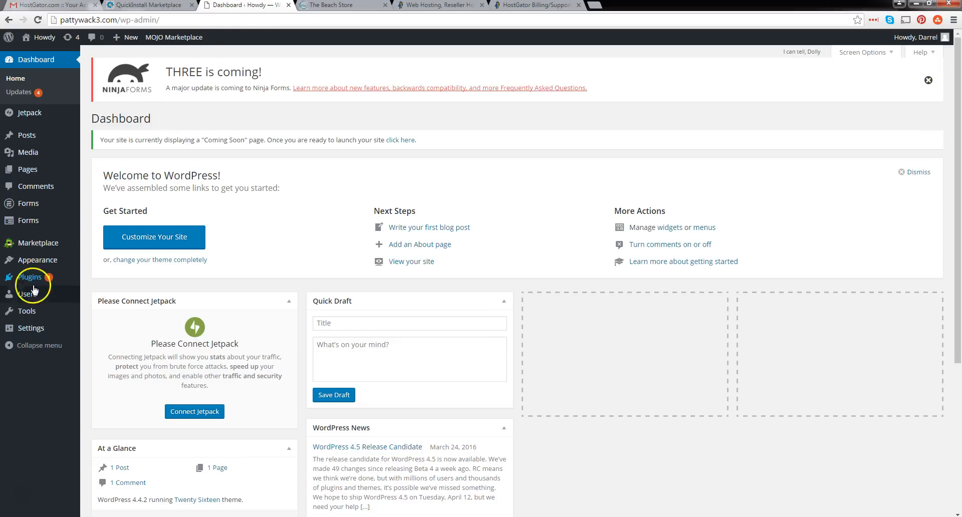
pyautogui.click(30, 303)
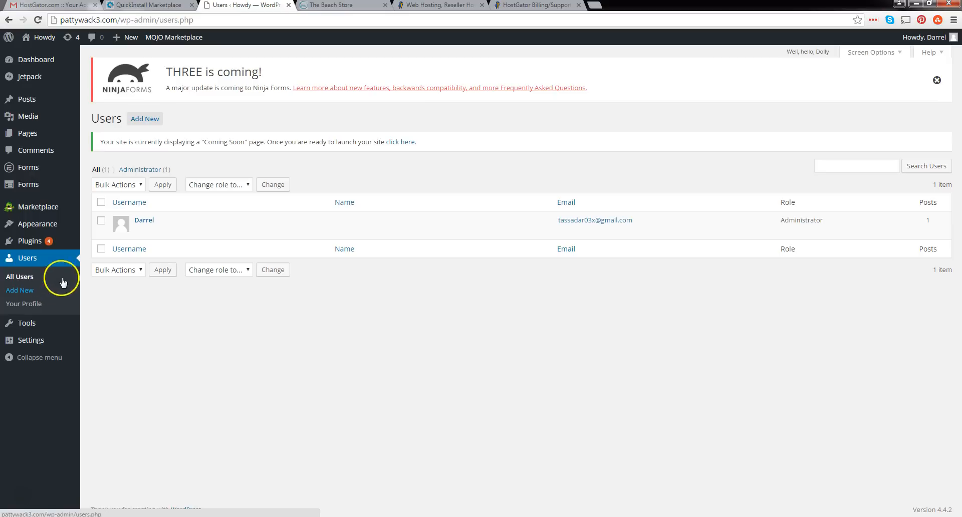
pyautogui.click(143, 223)
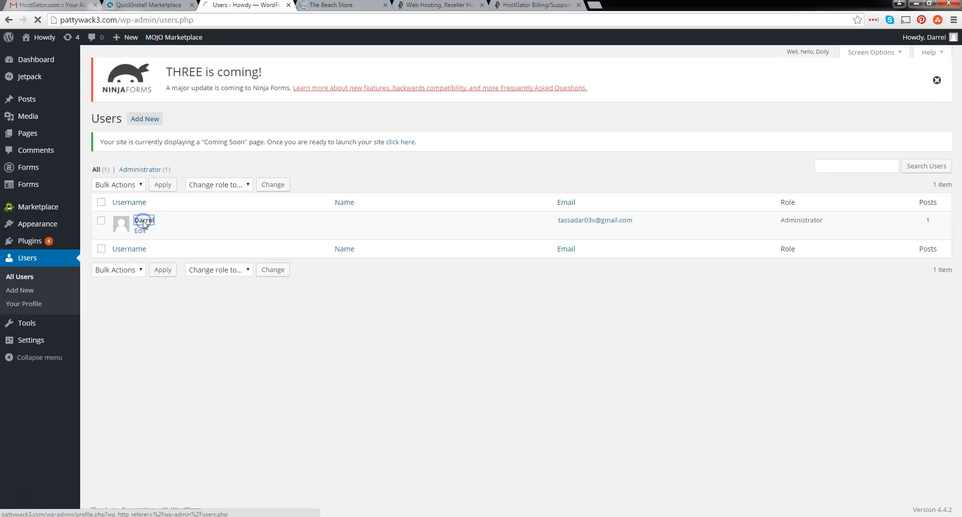
pyautogui.click(232, 180)
pyautogui.moveTo(957, 60); pyautogui.dragTo(959, 300)
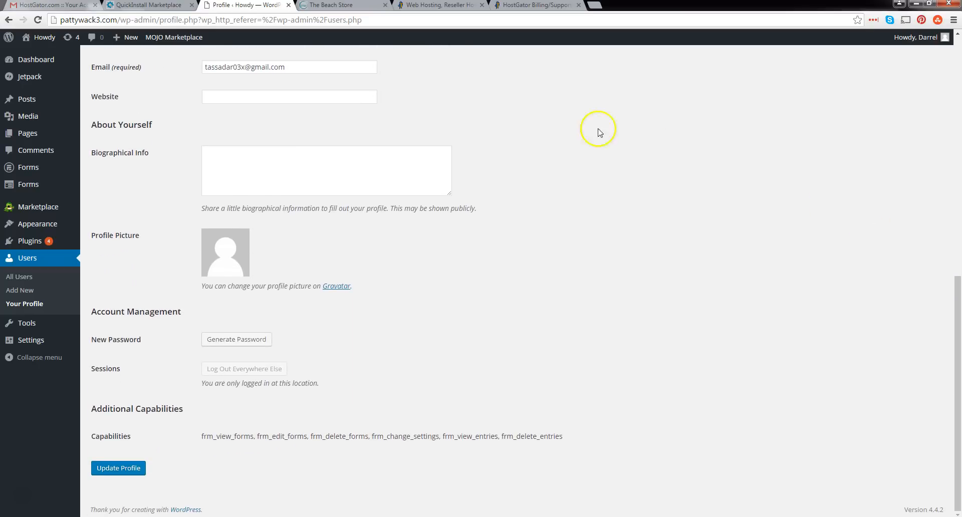
# Set and save a new weak account password, then go to Appearance > Themes.
pyautogui.click(215, 341)
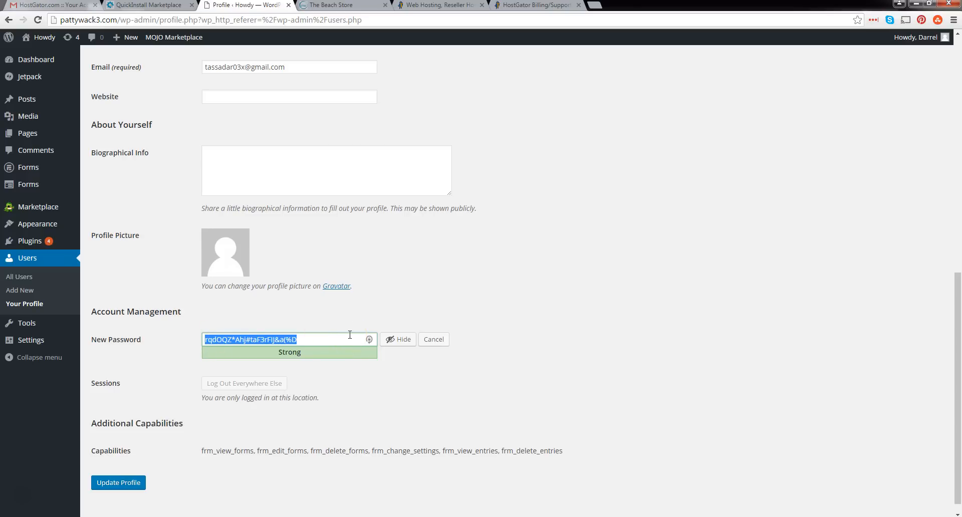
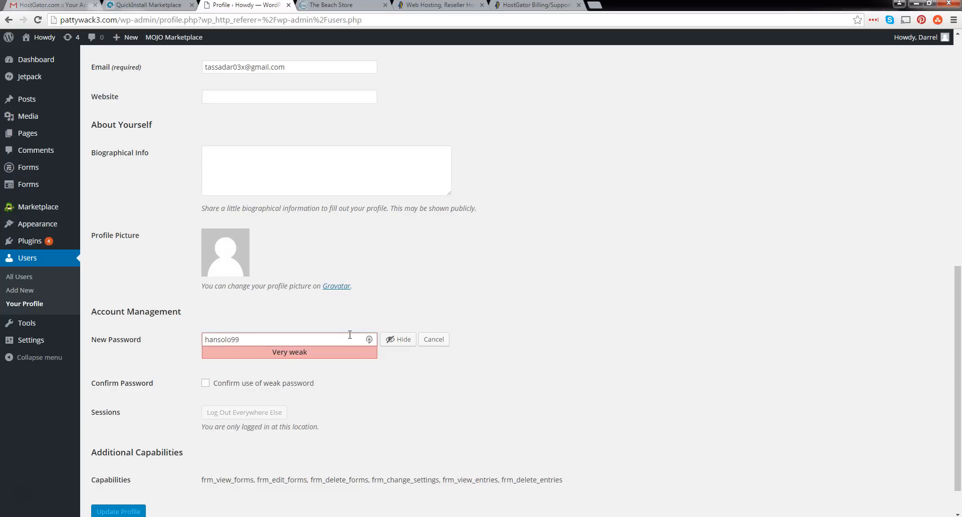
pyautogui.press('Tab')
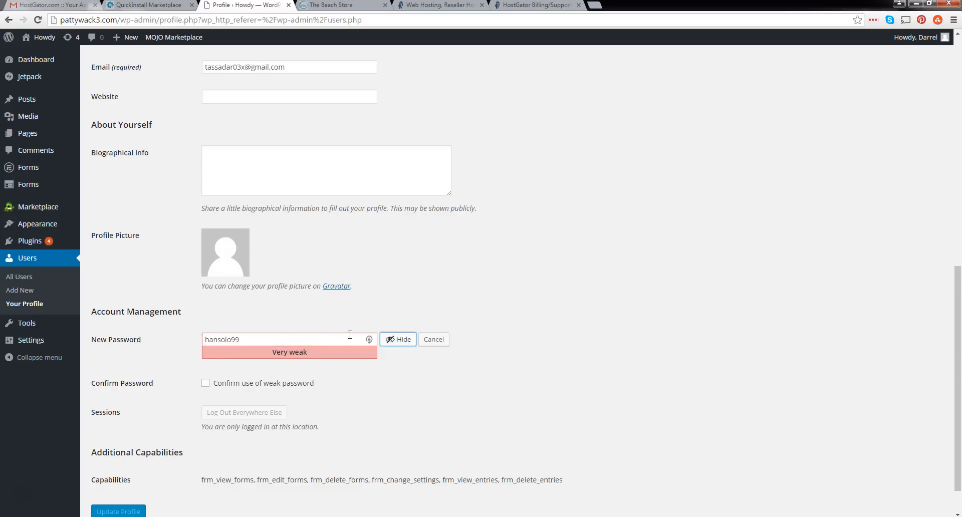
pyautogui.click(205, 383)
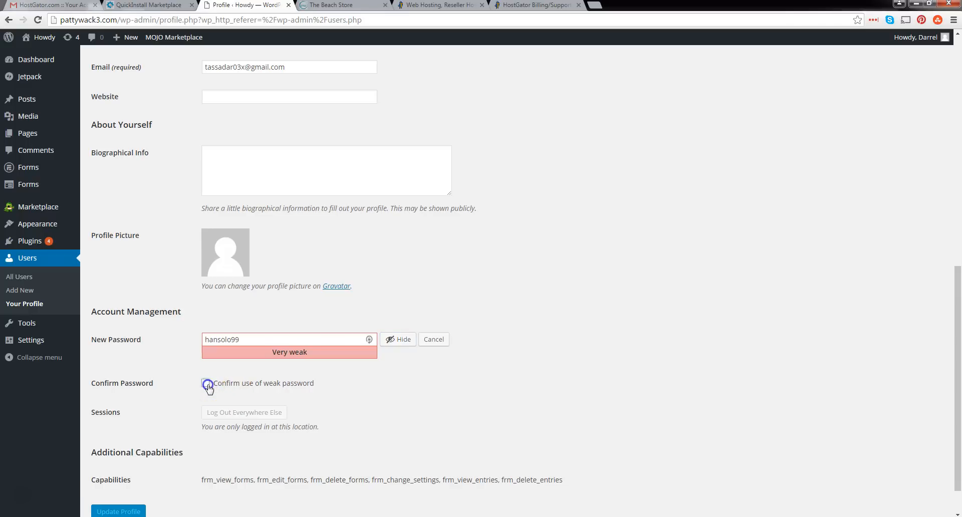
pyautogui.click(138, 512)
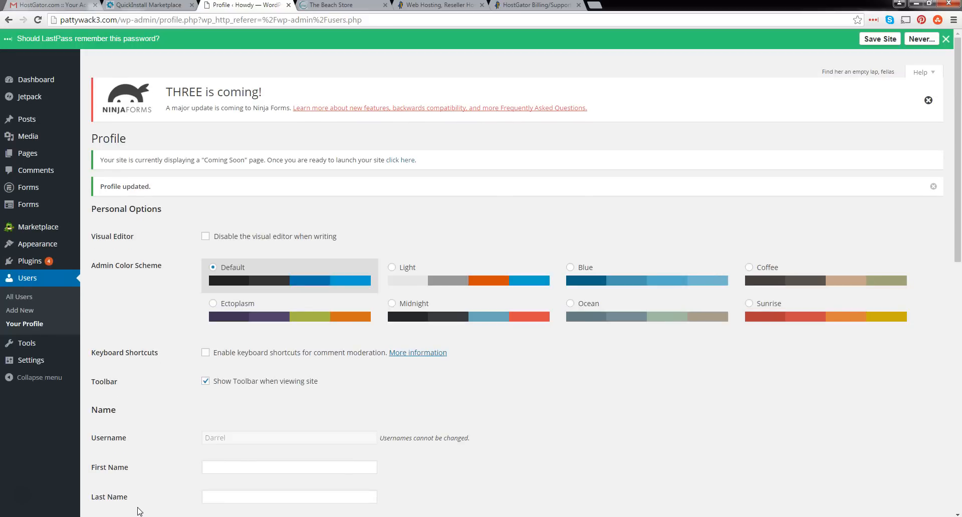
pyautogui.click(946, 39)
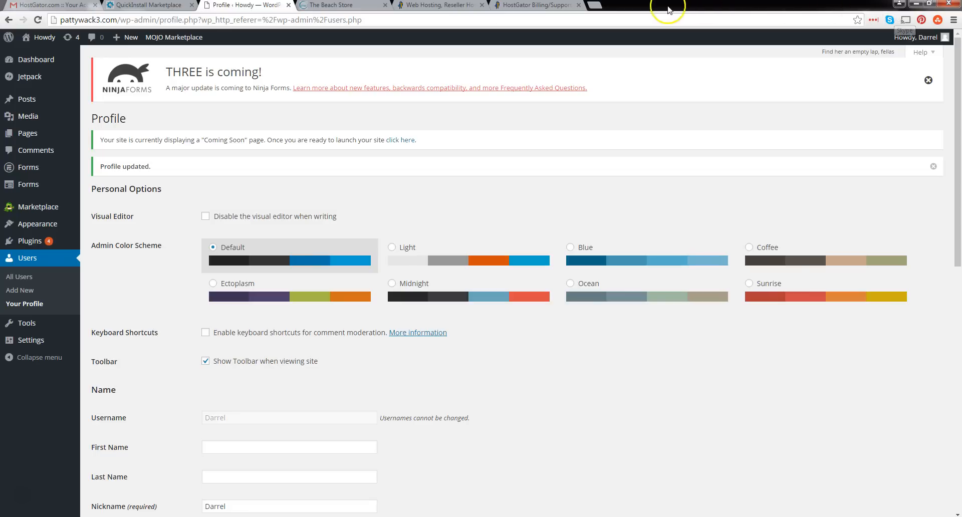
pyautogui.click(90, 226)
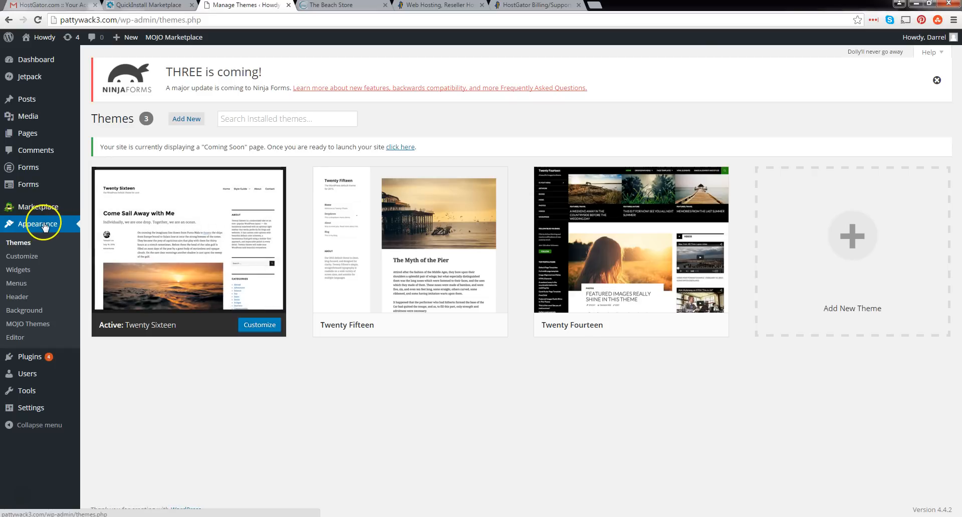
# On Add Themes, dismiss the Ninja Forms notice and preview the Eptima Lite theme.
pyautogui.click(179, 120)
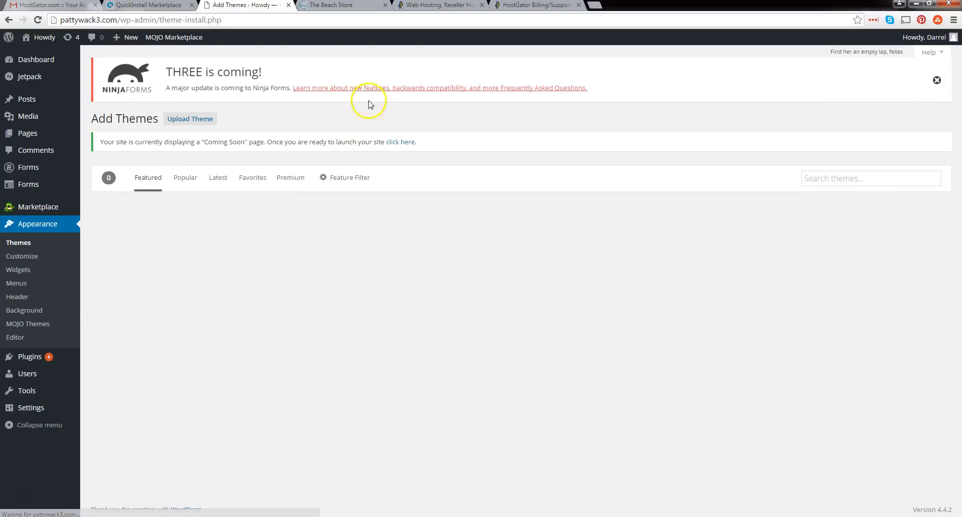
pyautogui.click(930, 82)
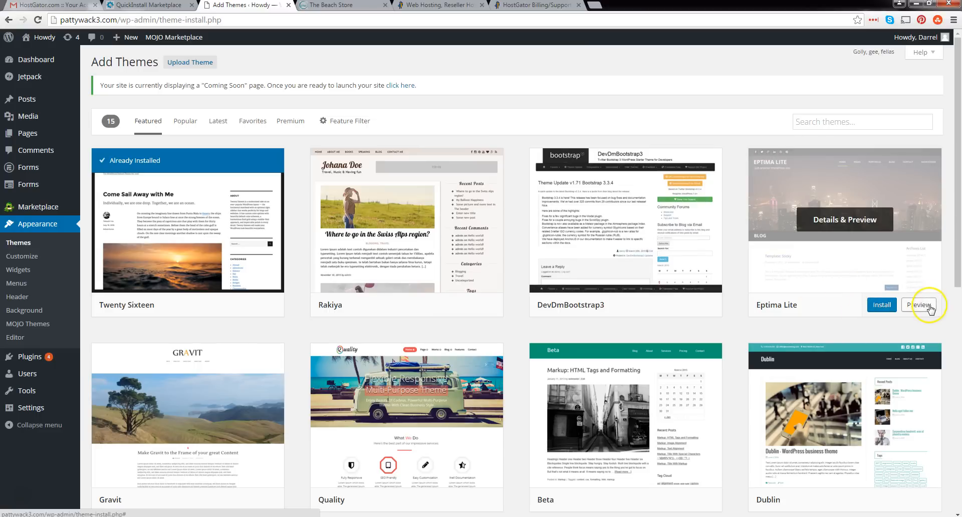
pyautogui.click(920, 307)
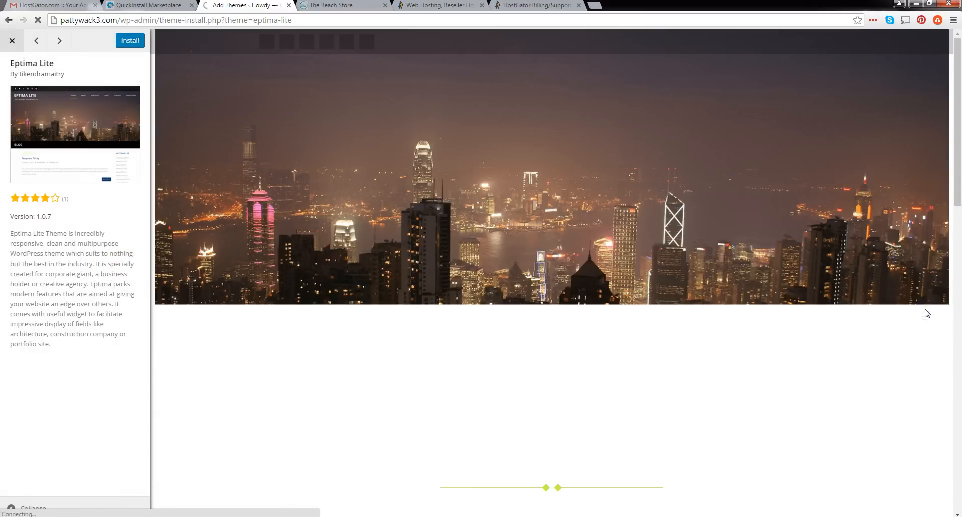
pyautogui.scroll(-3, 816, 307)
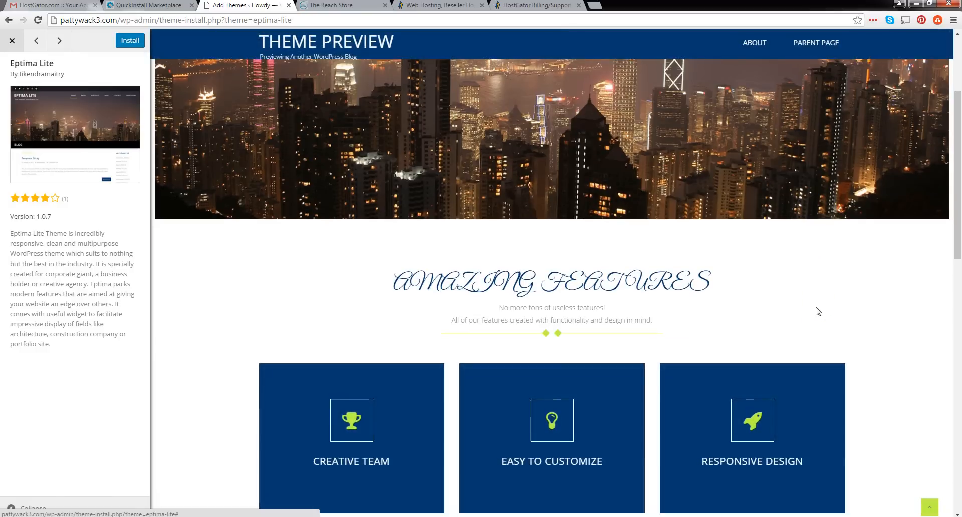
pyautogui.scroll(-3, 817, 307)
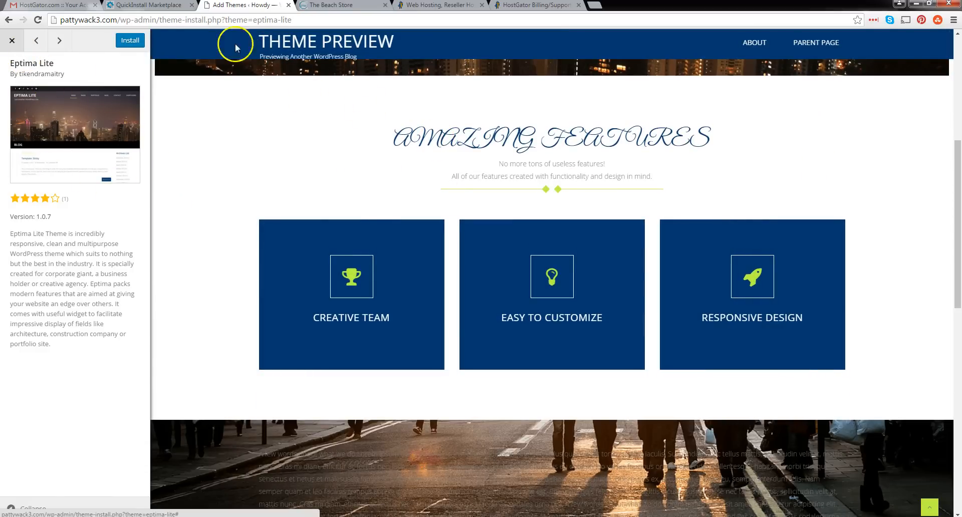
pyautogui.click(12, 40)
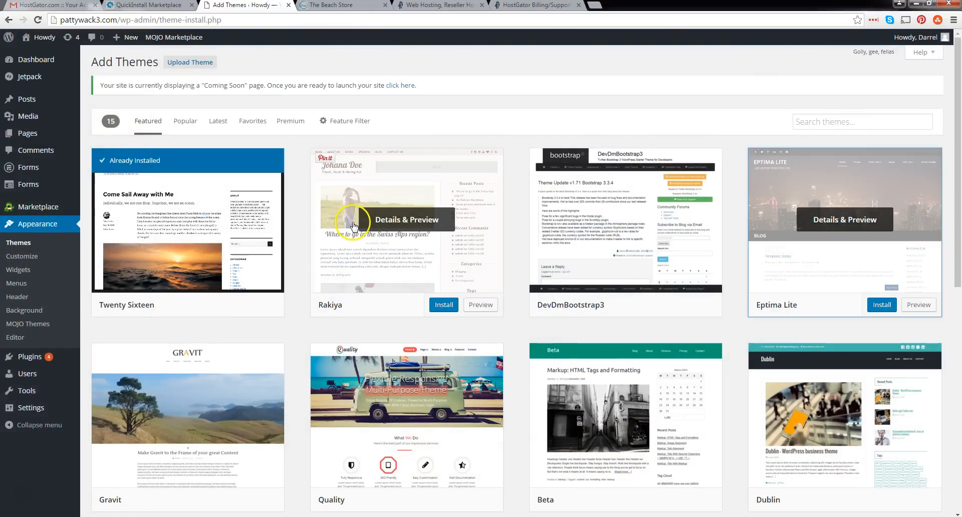
# Scroll the theme grid and switch to the Popular themes list.
pyautogui.scroll(-3, 355, 221)
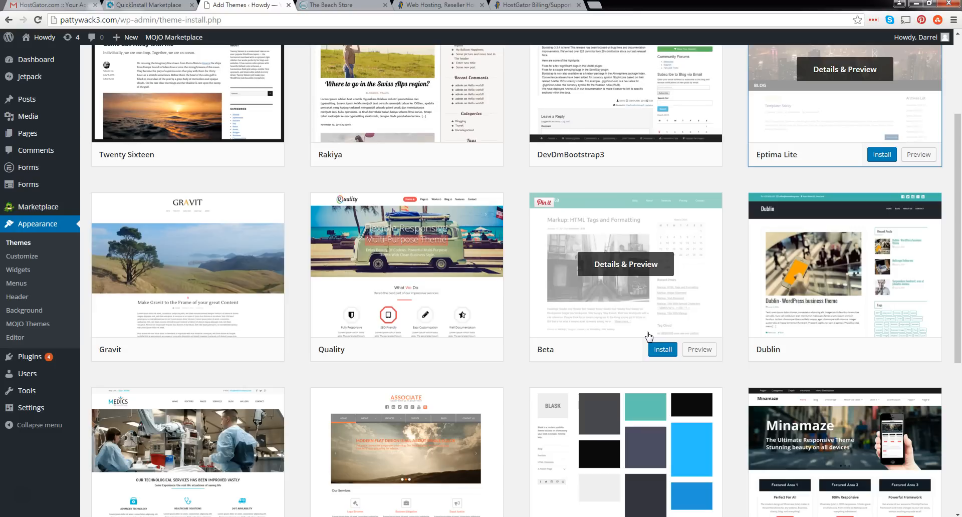
pyautogui.scroll(-5, 616, 348)
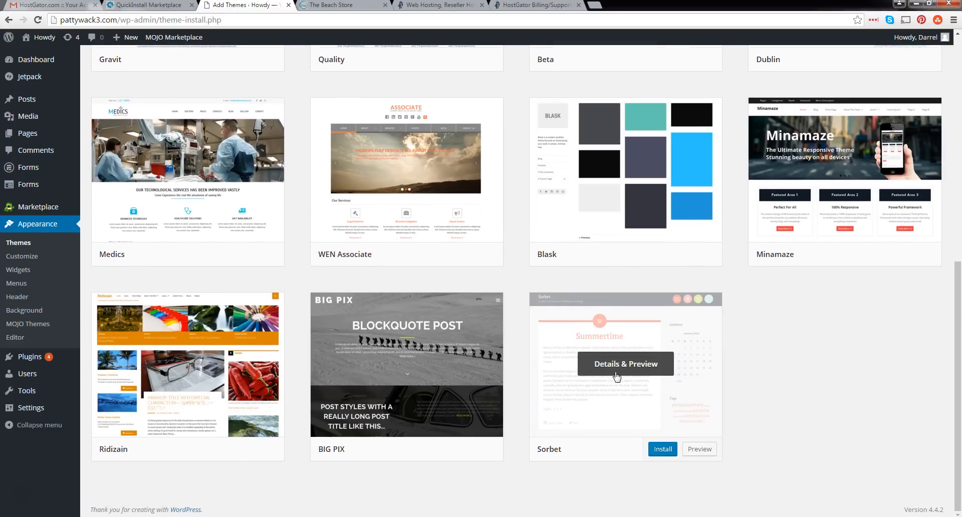
pyautogui.scroll(8, 616, 377)
pyautogui.click(185, 121)
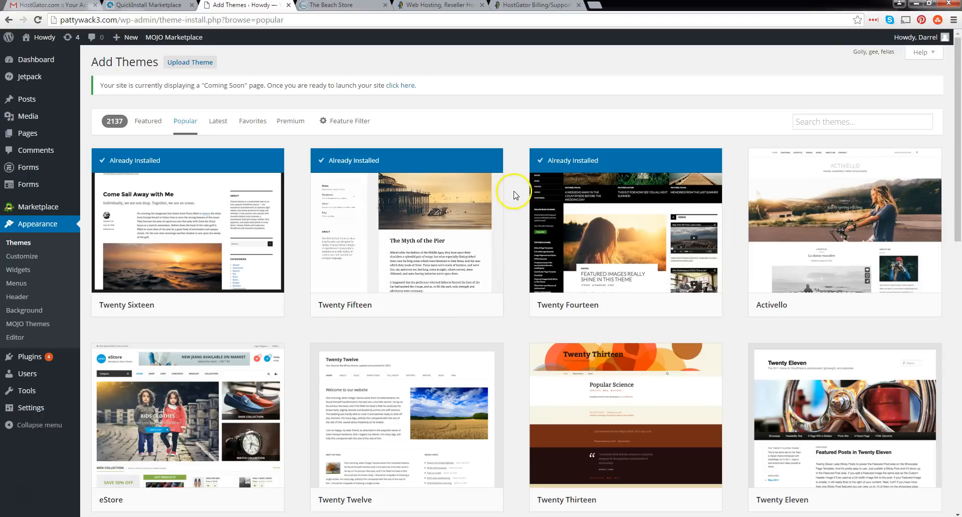
# Install the Optimizer theme and activate it.
pyautogui.moveTo(958, 79); pyautogui.dragTo(960, 240)
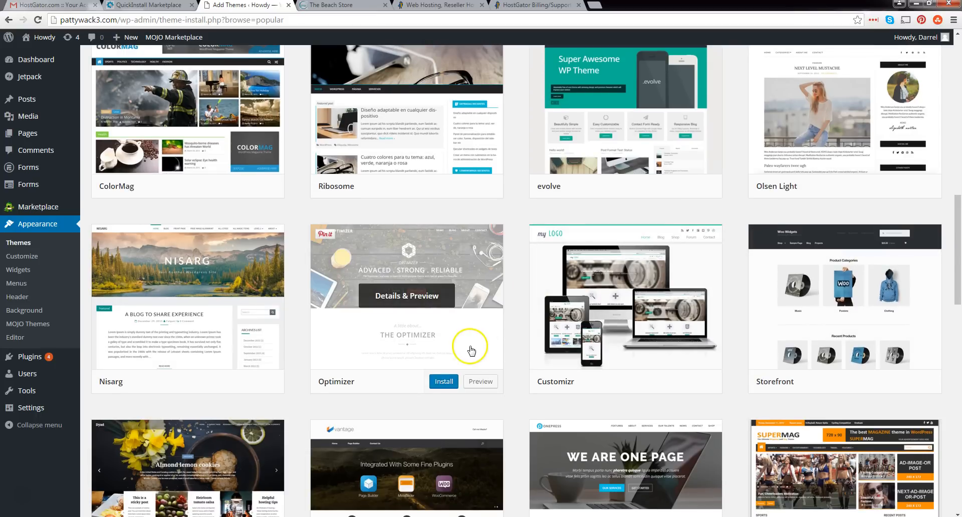
pyautogui.click(450, 384)
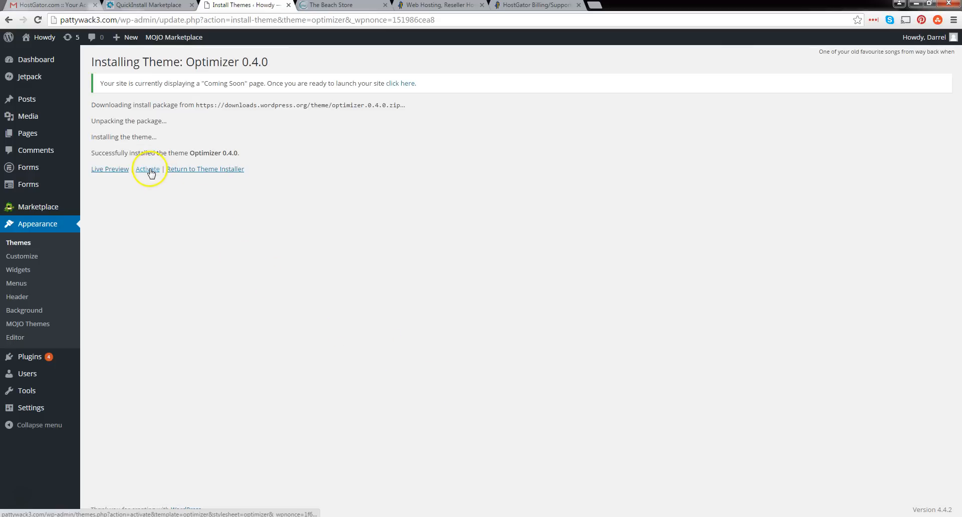
pyautogui.click(151, 172)
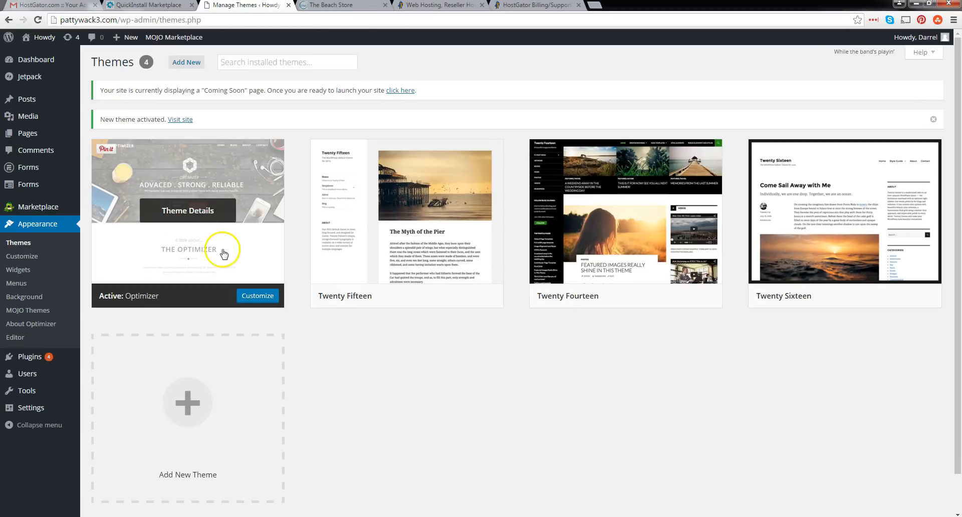
# Read the Optimizer theme details, close them, and go to the live site.
pyautogui.click(203, 210)
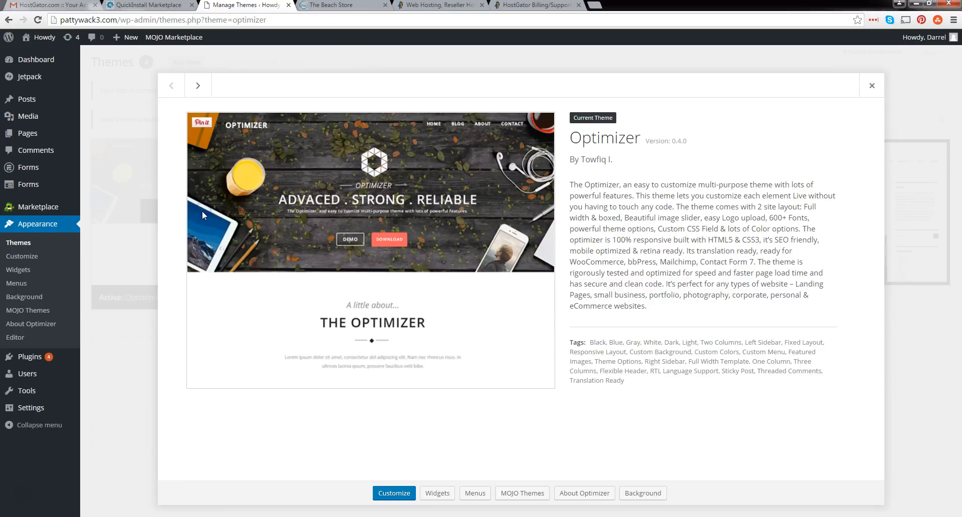
pyautogui.moveTo(633, 177); pyautogui.dragTo(731, 298)
pyautogui.click(692, 239)
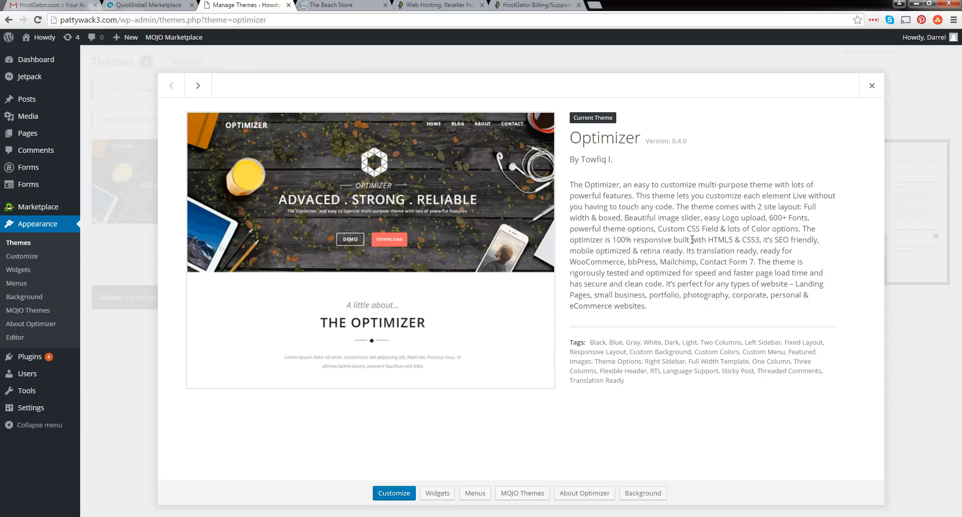
pyautogui.click(872, 85)
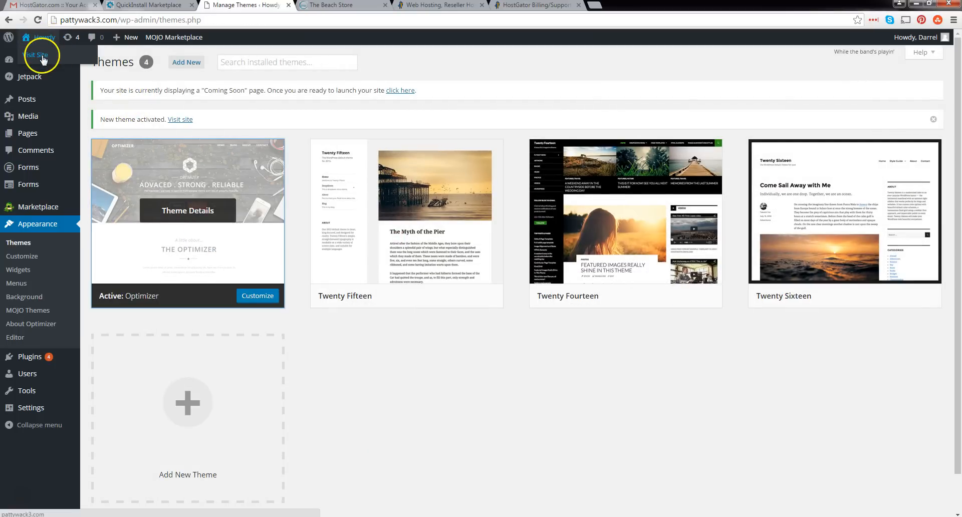
pyautogui.click(42, 56)
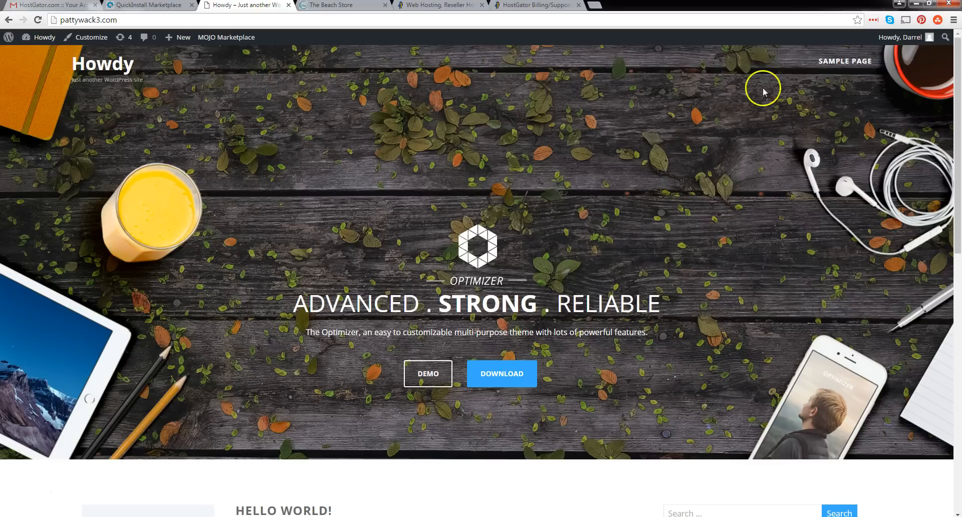
# Scroll the Optimizer front page, then return to the Dashboard from the site-name menu.
pyautogui.moveTo(958, 57)
pyautogui.mouseDown()
pyautogui.moveTo(959, 324)
pyautogui.moveTo(959, 40)
pyautogui.mouseUp()
pyautogui.moveTo(178, 37)
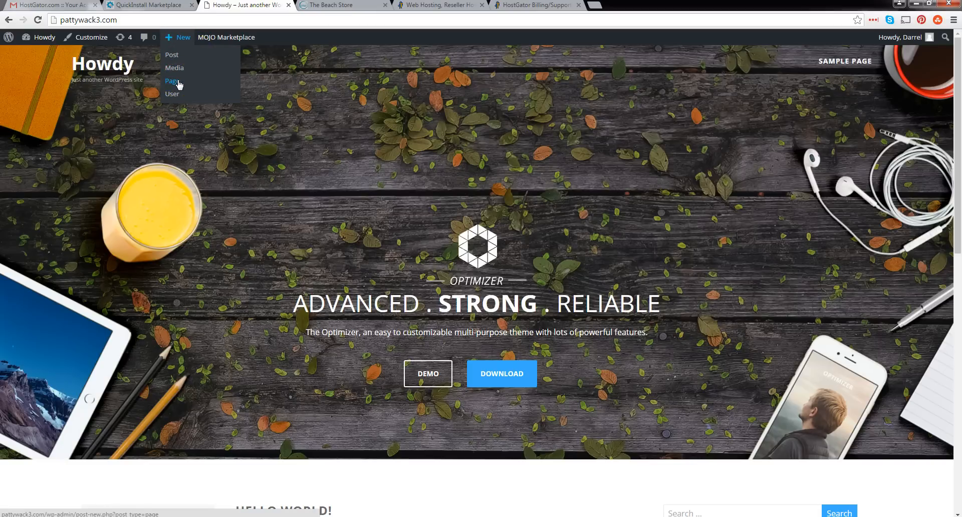
pyautogui.moveTo(45, 37)
pyautogui.click(48, 55)
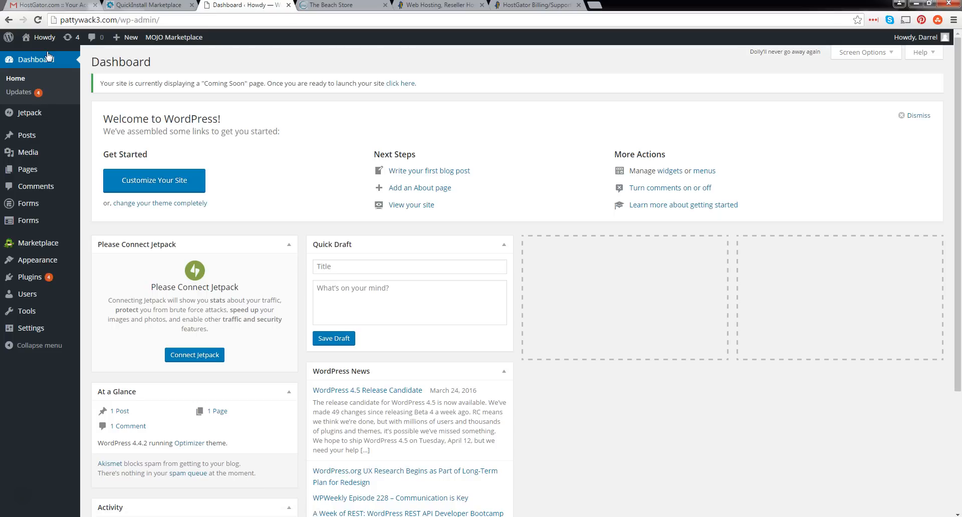
# Create and publish an empty page titled 'Our Team'.
pyautogui.moveTo(36, 170)
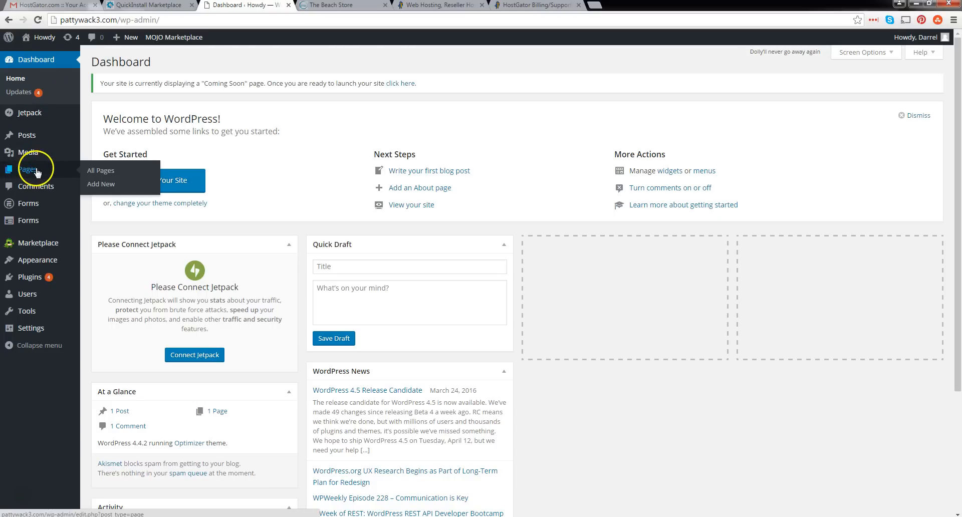
pyautogui.click(105, 186)
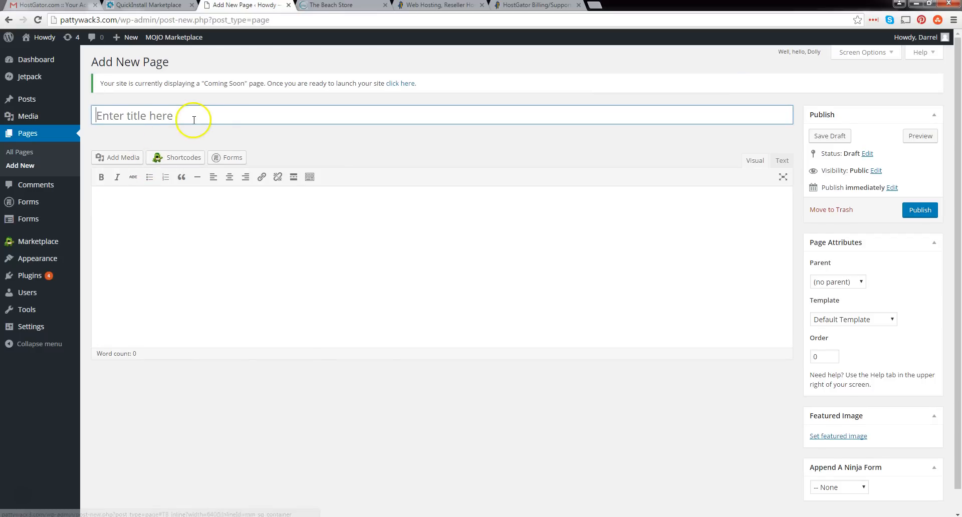
pyautogui.click(276, 115)
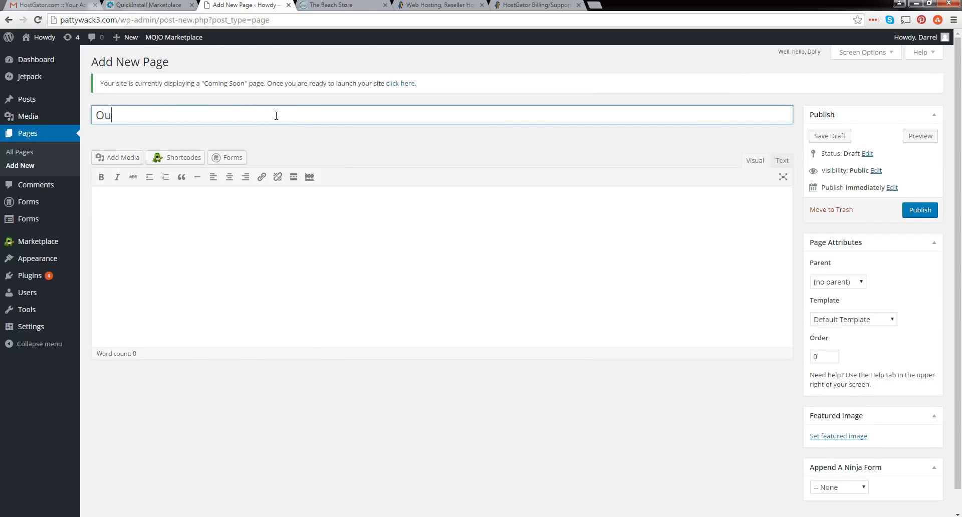
pyautogui.write('Our Team')
pyautogui.press('Tab')
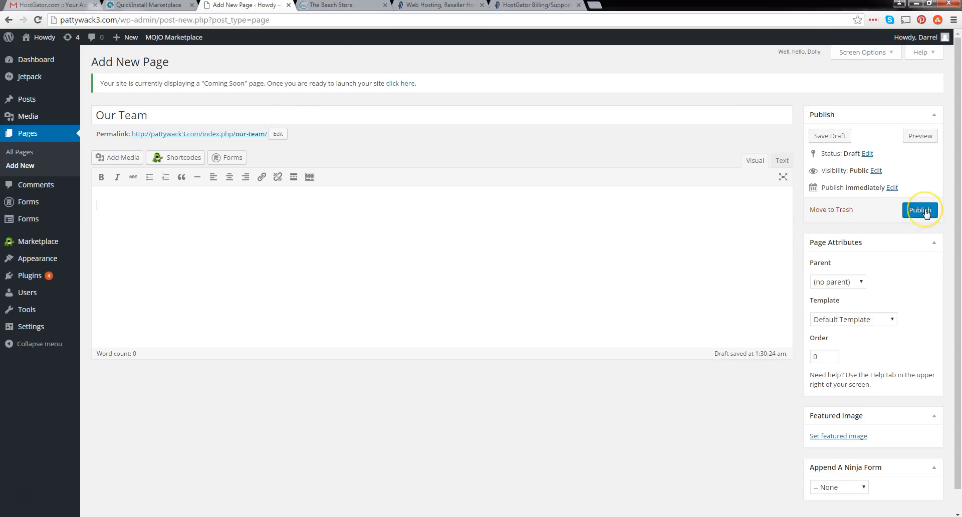
pyautogui.click(926, 213)
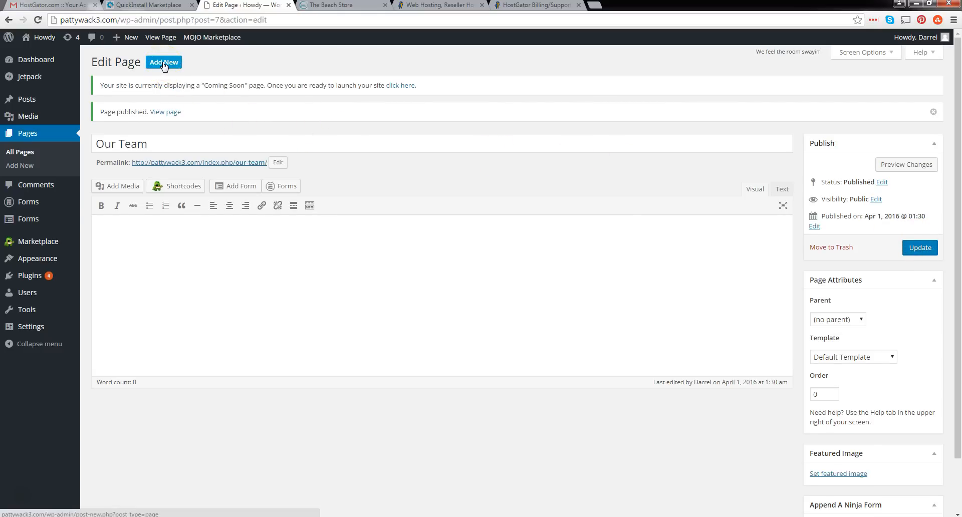
# Create and publish a second empty page titled 'Contact Us'.
pyautogui.click(163, 64)
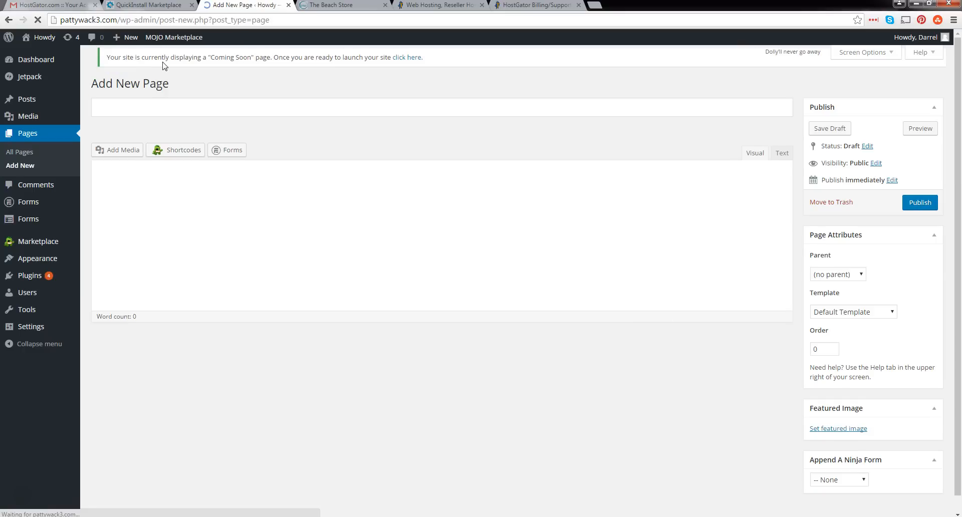
pyautogui.click(169, 112)
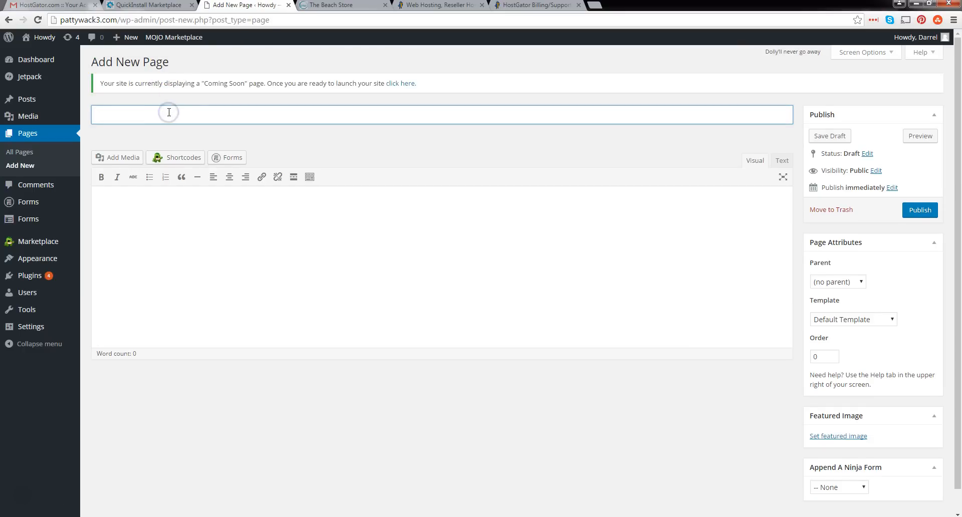
pyautogui.press('Tab')
pyautogui.click(933, 209)
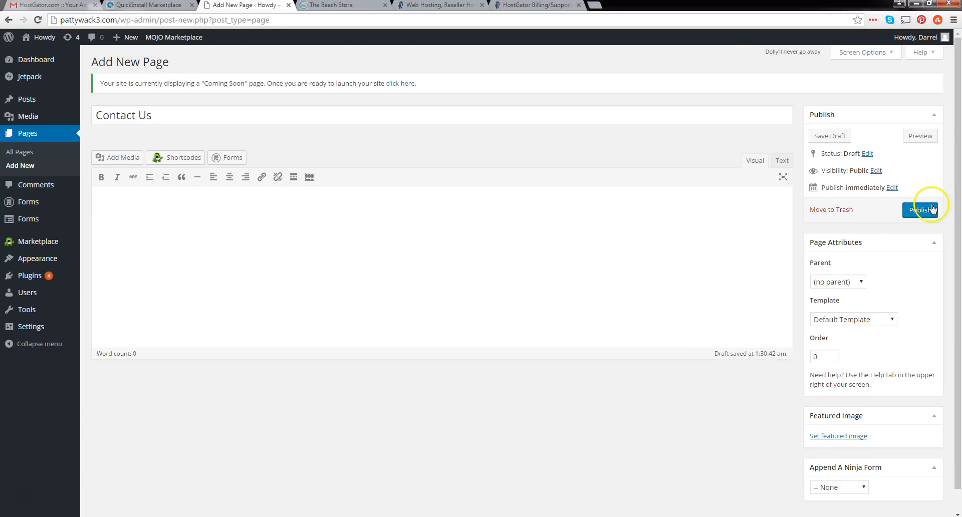
pyautogui.click(931, 215)
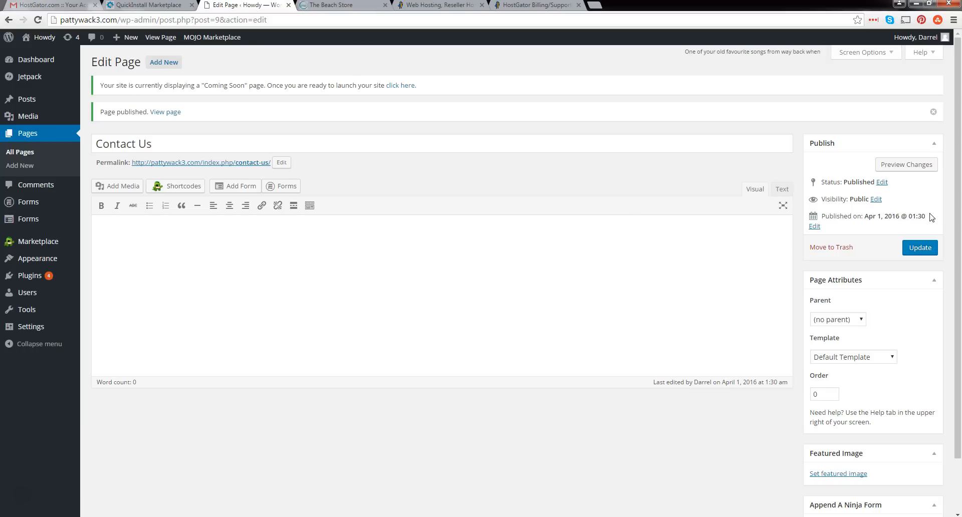
pyautogui.moveTo(44, 263)
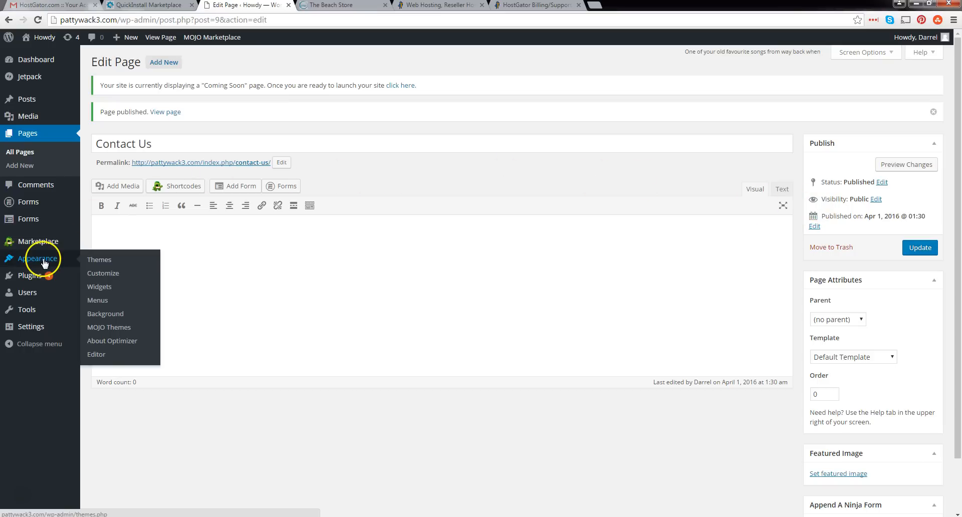
# In Menu 1, move Contact Us below Our Team and remove Sample Page.
pyautogui.click(103, 302)
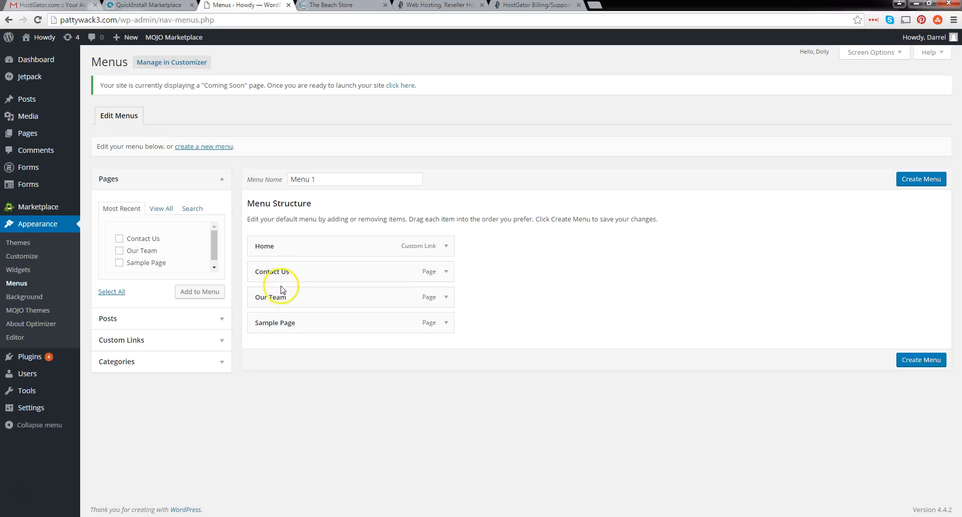
pyautogui.moveTo(295, 270); pyautogui.dragTo(293, 296)
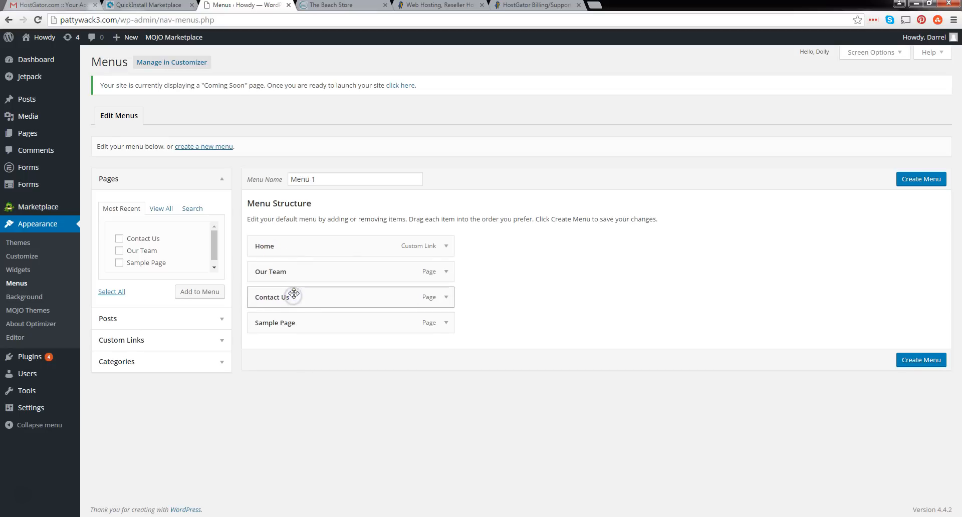
pyautogui.click(446, 324)
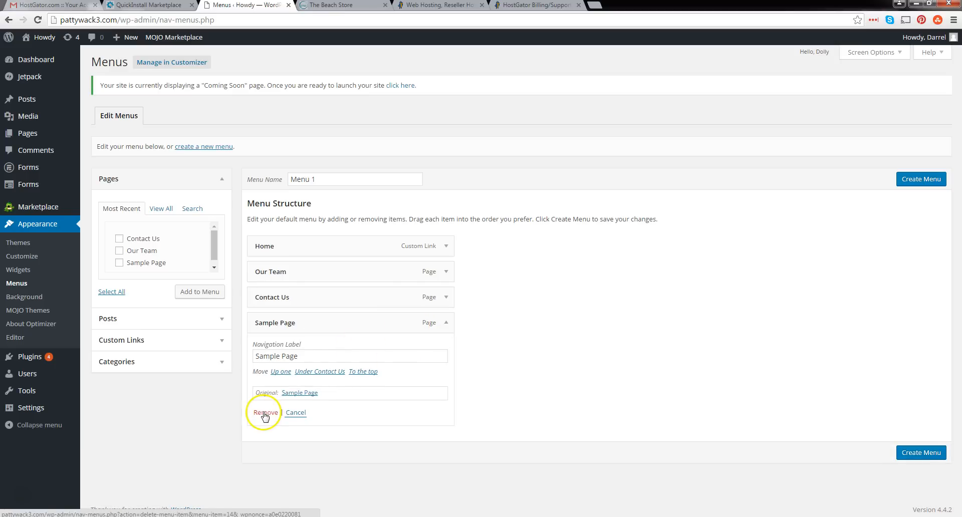
pyautogui.click(266, 412)
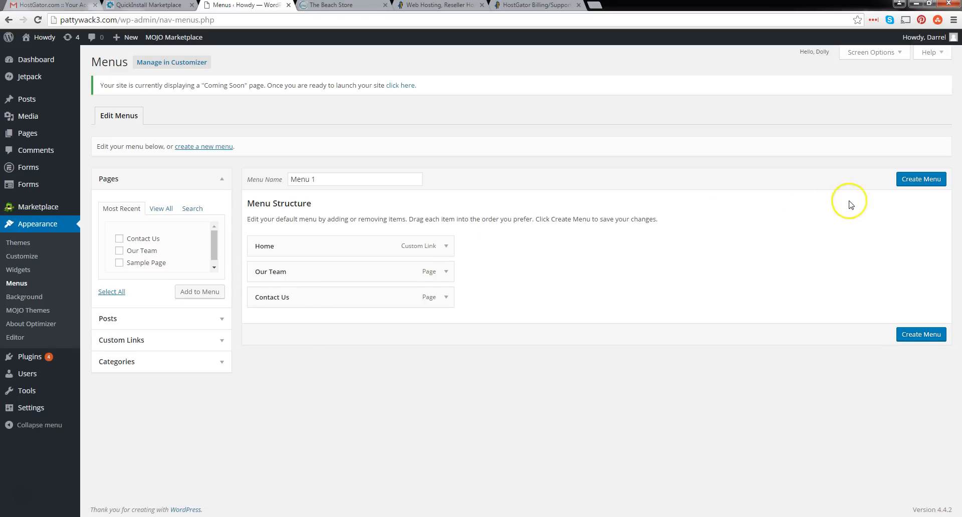
# Save Menu 1 and assign it to the Header Navigation location.
pyautogui.click(910, 181)
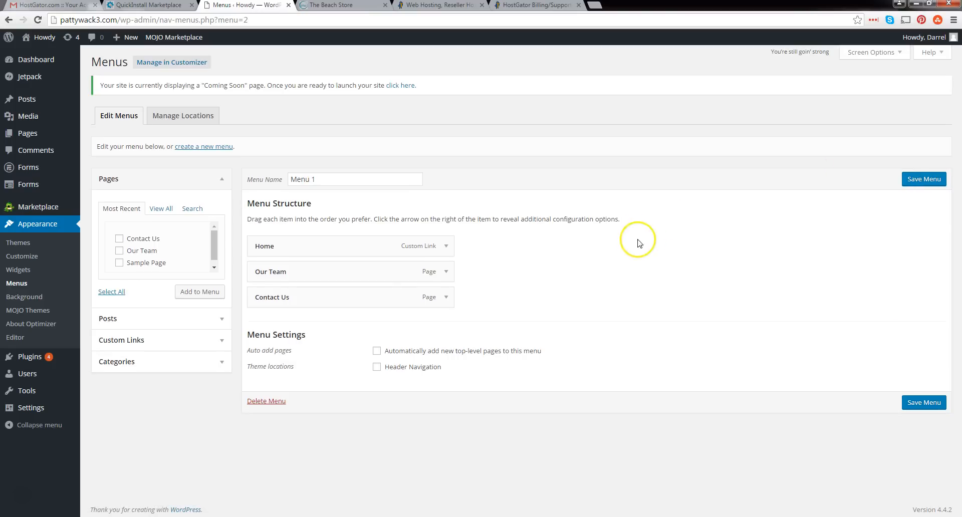
pyautogui.click(378, 368)
pyautogui.click(925, 182)
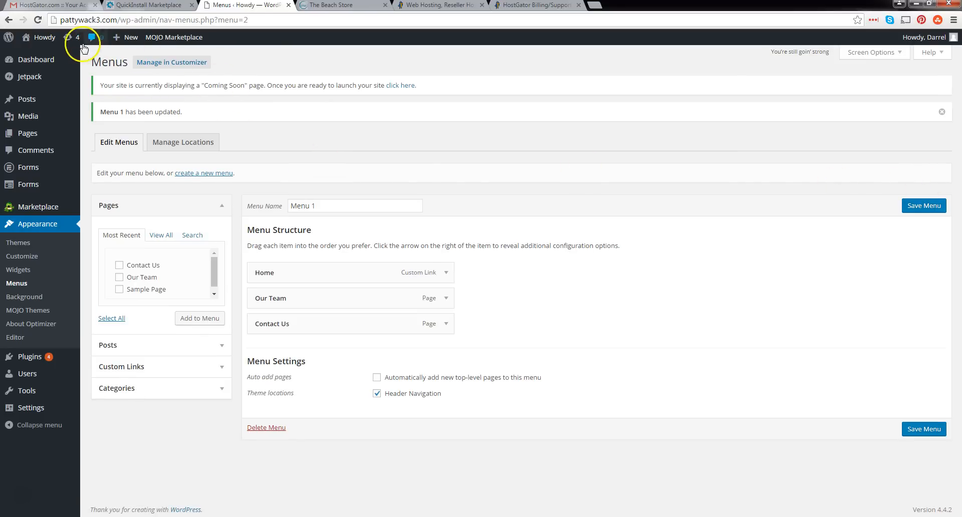
pyautogui.moveTo(44, 38)
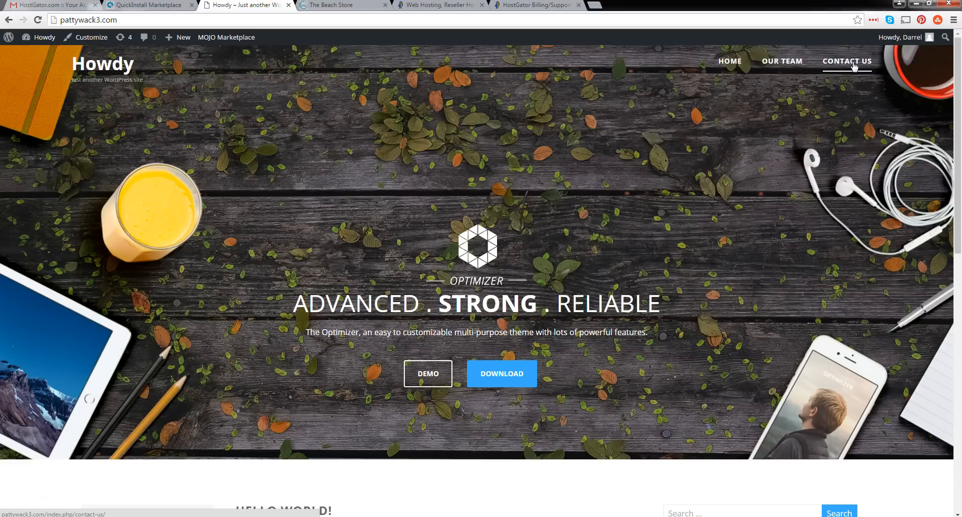
pyautogui.click(801, 65)
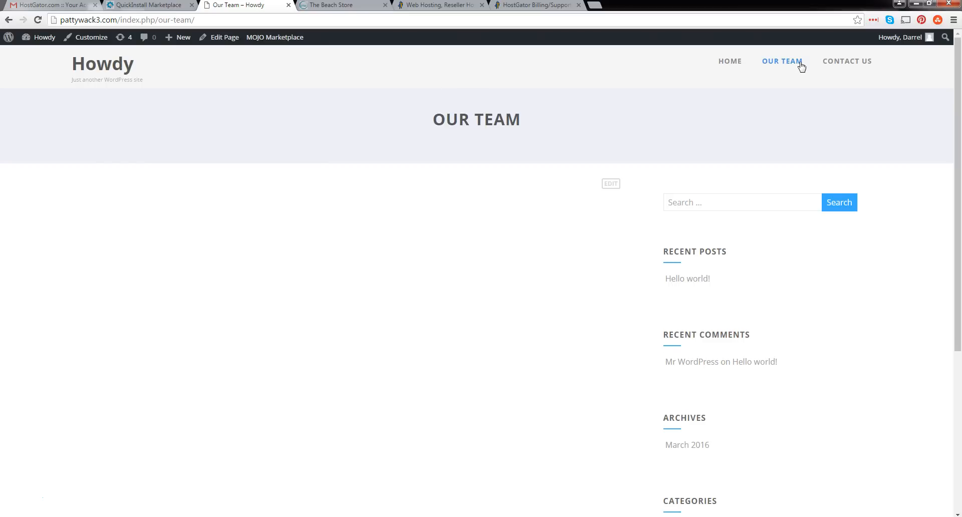
pyautogui.moveTo(606, 114); pyautogui.dragTo(366, 132)
pyautogui.scroll(-5, 474, 229)
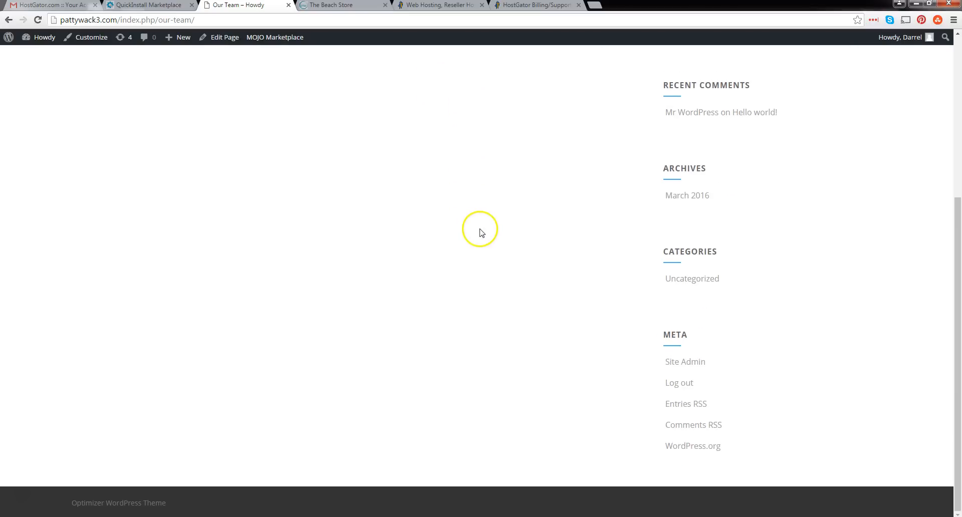
pyautogui.scroll(5, 481, 228)
pyautogui.click(834, 63)
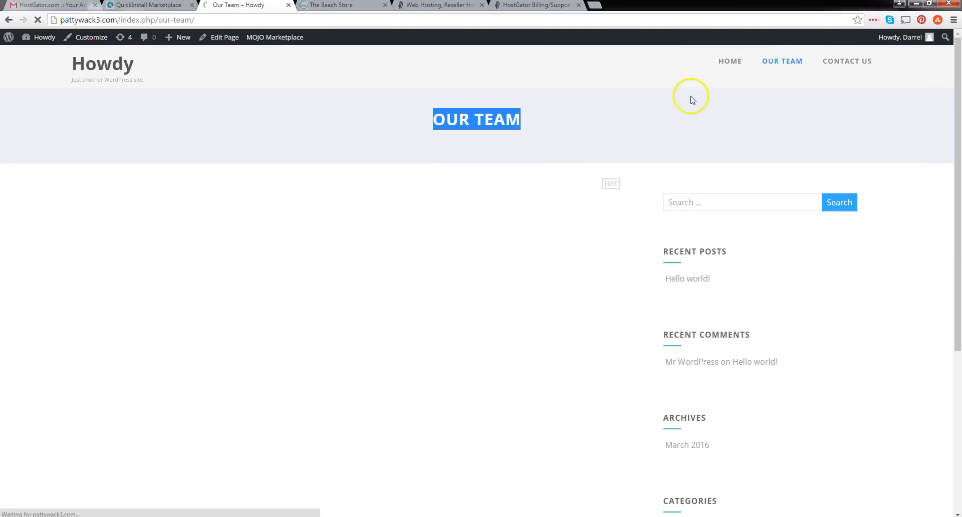
pyautogui.scroll(-3, 447, 271)
pyautogui.scroll(3, 446, 271)
pyautogui.click(734, 66)
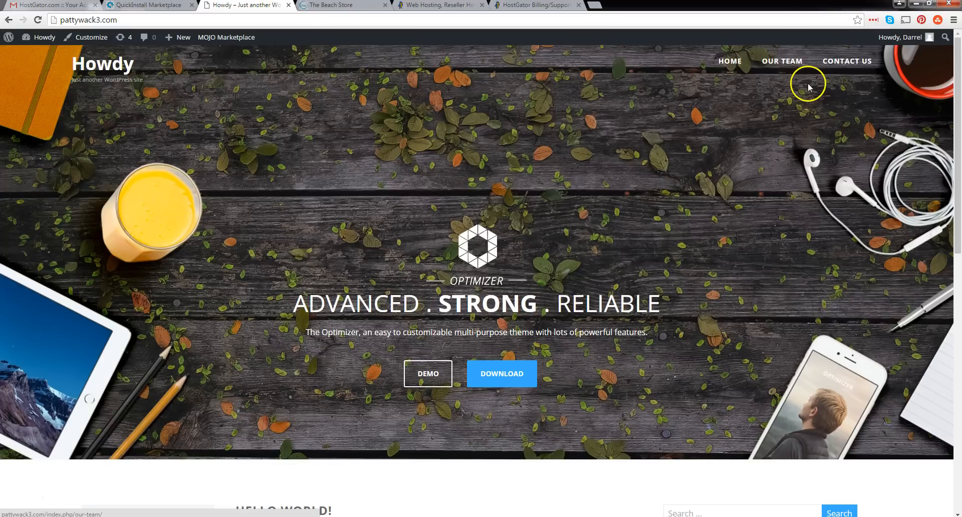
pyautogui.moveTo(957, 56); pyautogui.dragTo(958, 197)
pyautogui.moveTo(956, 273); pyautogui.dragTo(958, 13)
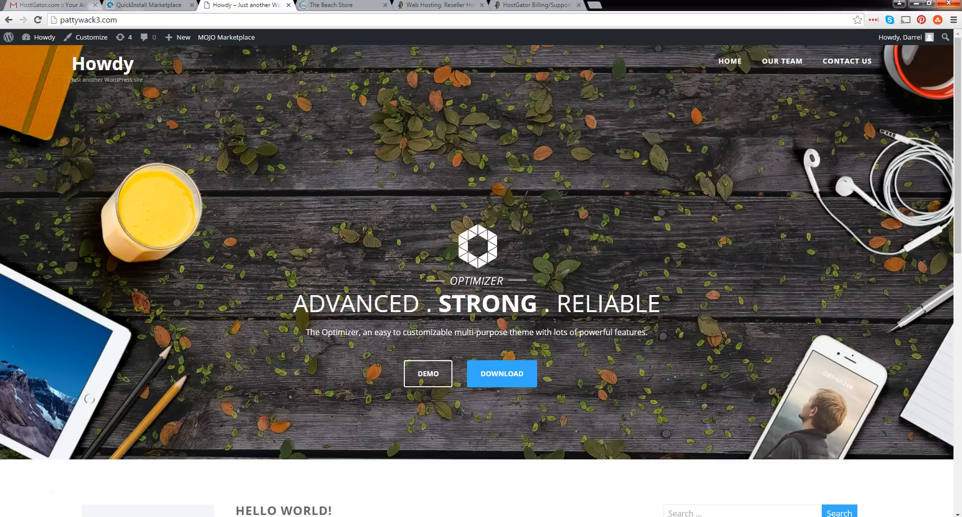
pyautogui.click(90, 38)
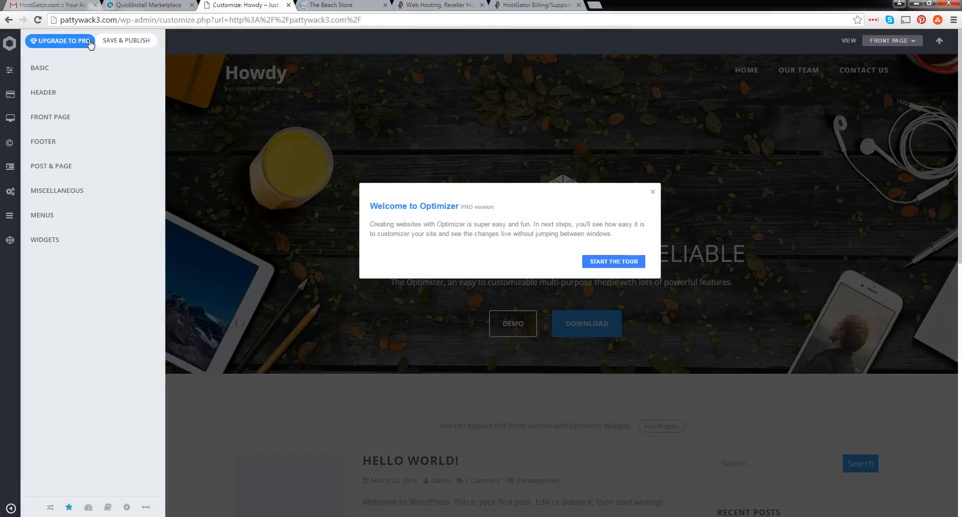
# Dismiss the Optimizer welcome message, then try a Boxed Site Layout before reverting to Full Width.
pyautogui.click(653, 192)
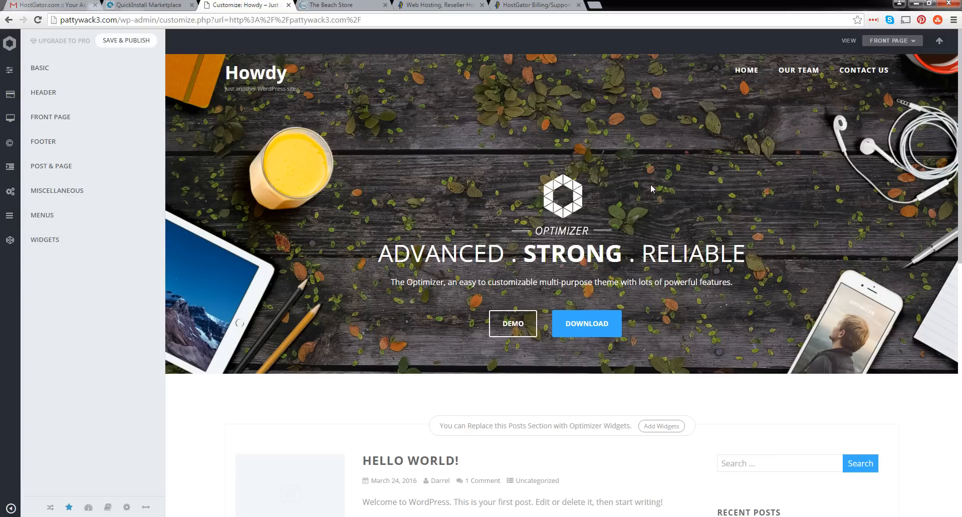
pyautogui.click(88, 73)
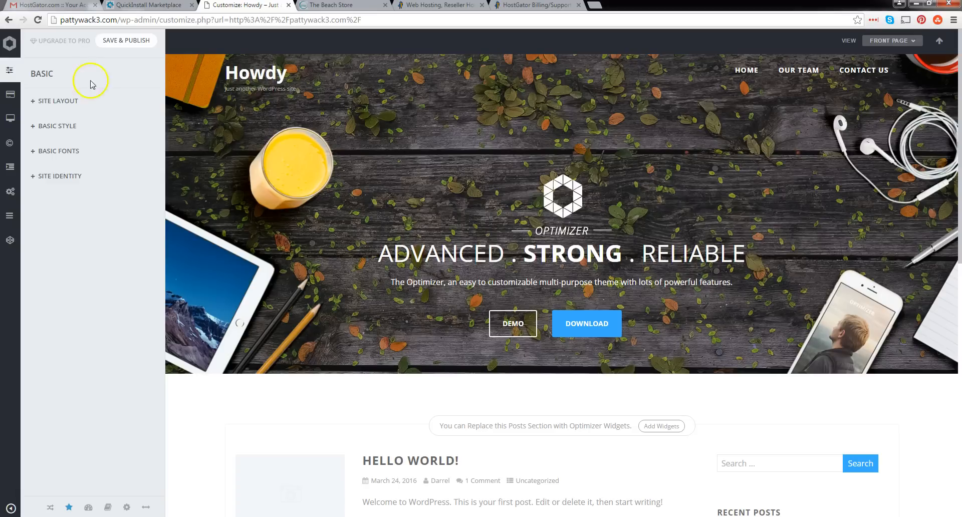
pyautogui.click(90, 102)
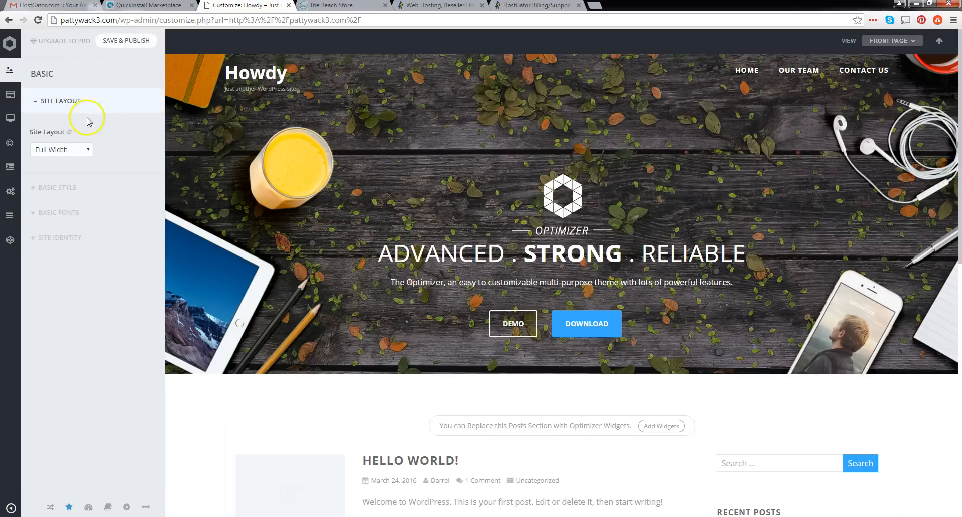
pyautogui.click(84, 153)
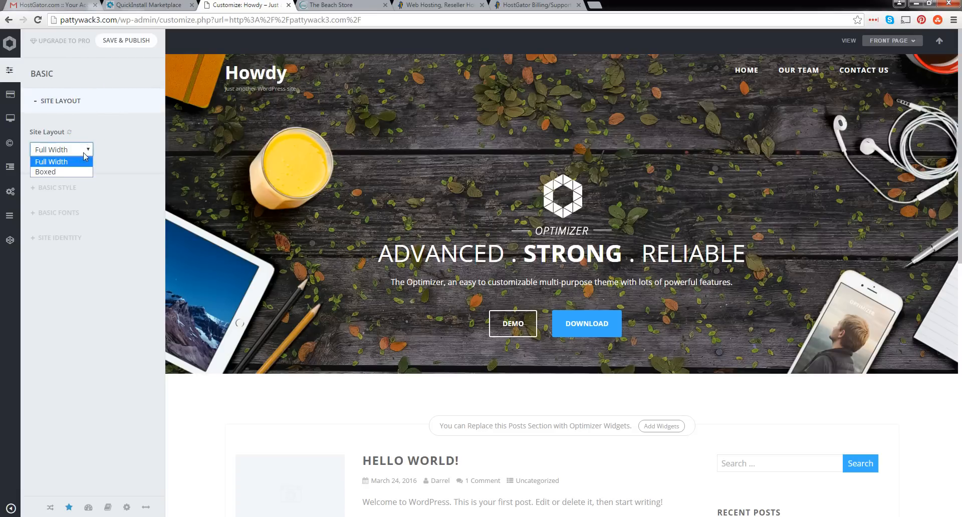
pyautogui.click(82, 172)
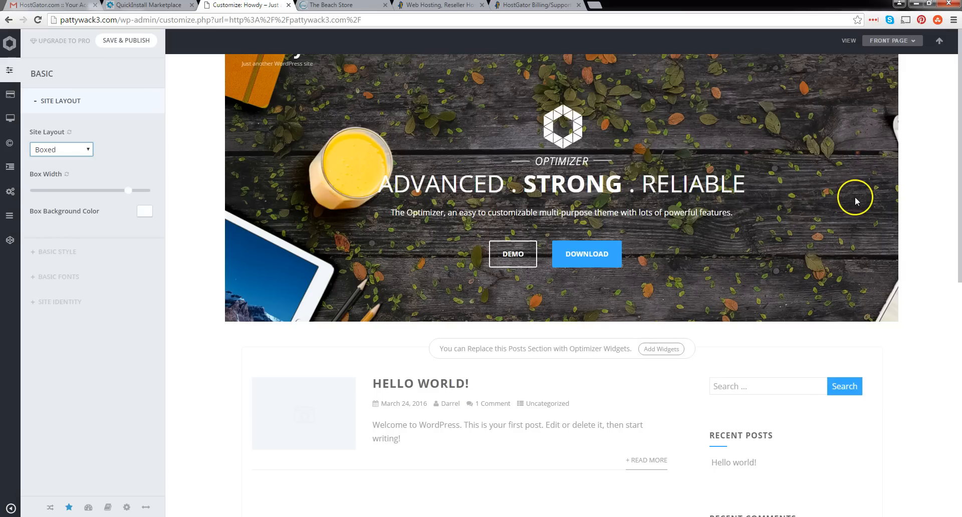
pyautogui.scroll(-6, 857, 200)
pyautogui.scroll(5, 741, 303)
pyautogui.click(73, 150)
pyautogui.click(74, 159)
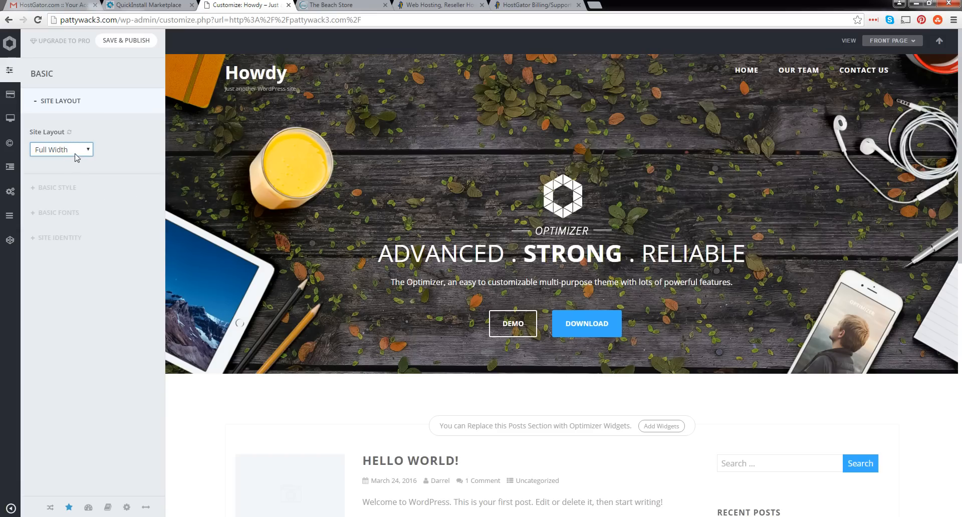
pyautogui.click(75, 102)
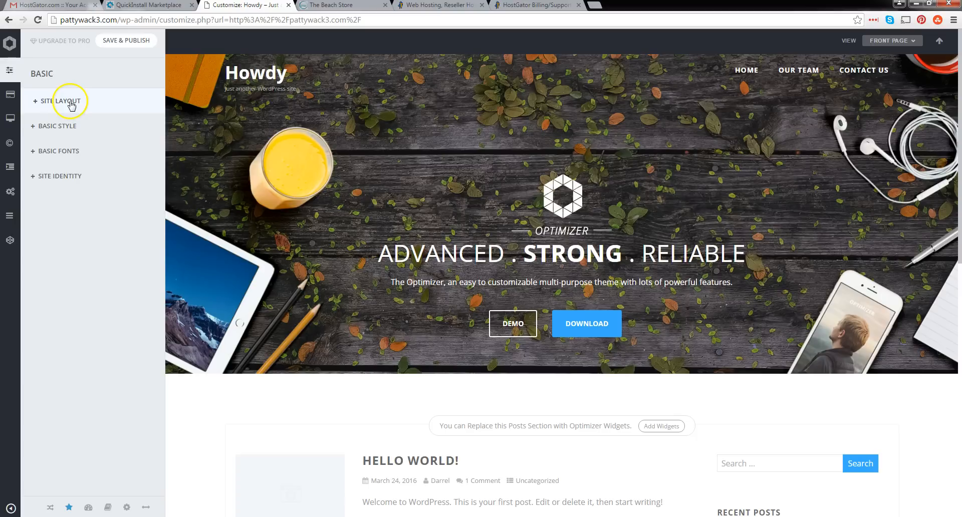
# In Basic Style, set the Other Elements Background colour to black (#000000).
pyautogui.click(83, 128)
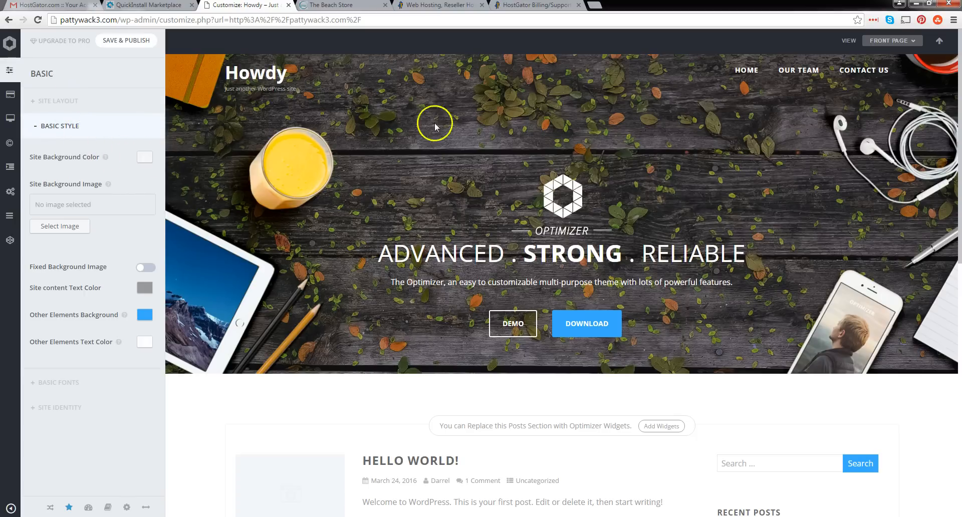
pyautogui.scroll(-1, 488, 160)
pyautogui.scroll(-2, 292, 211)
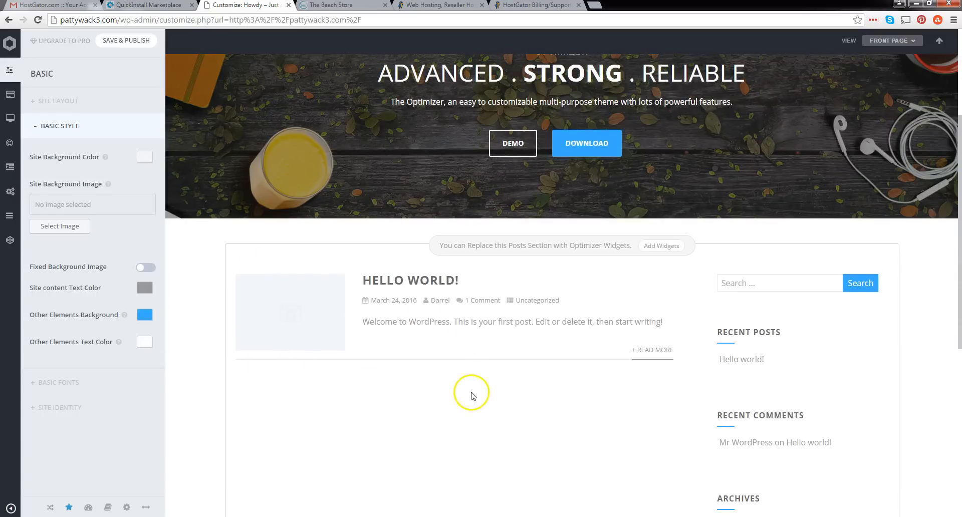
pyautogui.scroll(-2, 468, 393)
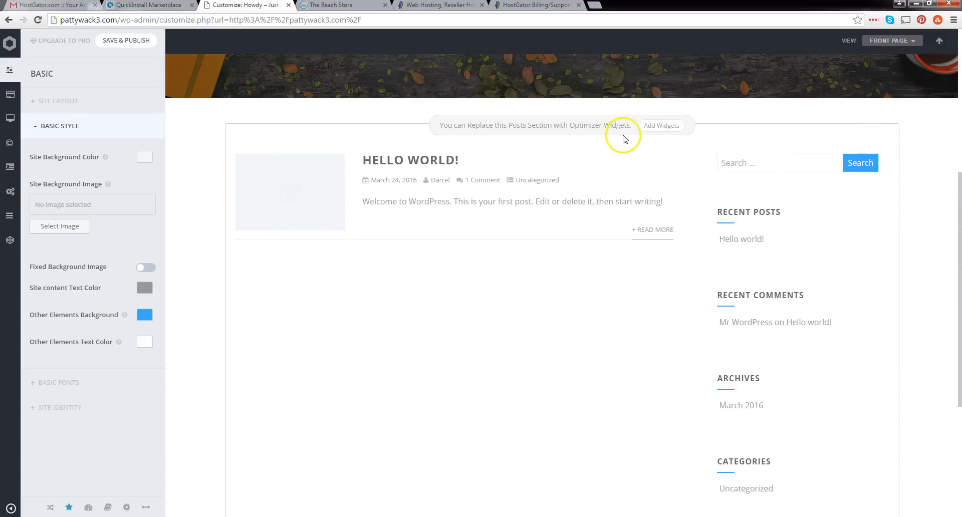
pyautogui.scroll(2, 566, 135)
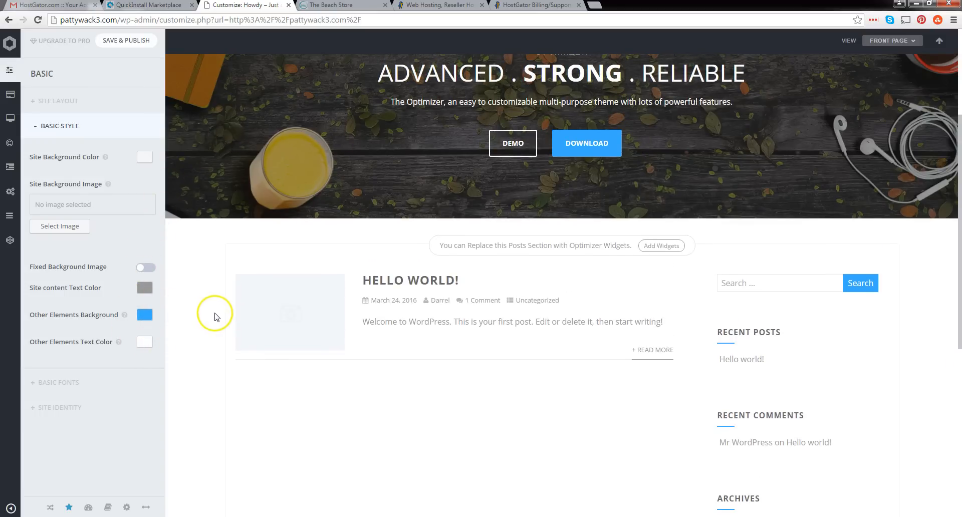
pyautogui.scroll(2, 210, 314)
pyautogui.scroll(-2, 209, 312)
pyautogui.click(144, 315)
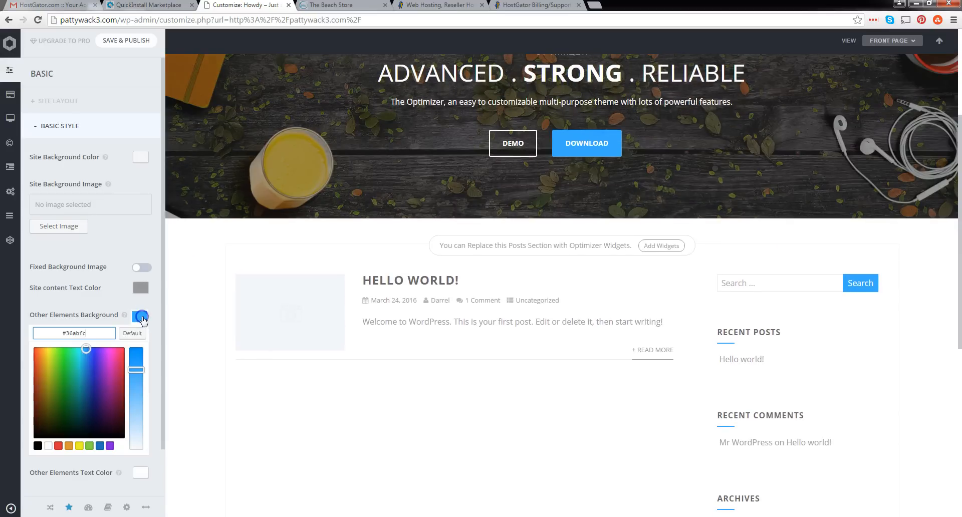
pyautogui.click(48, 446)
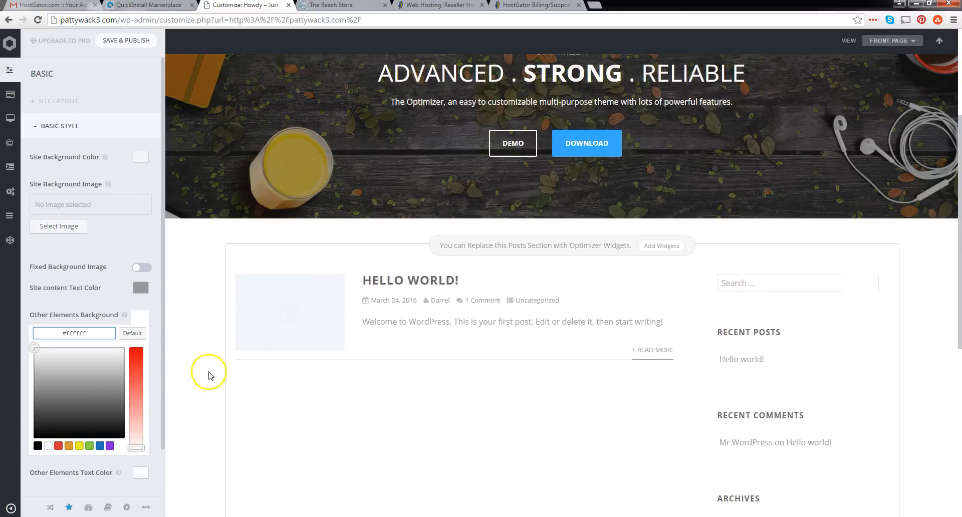
pyautogui.click(38, 446)
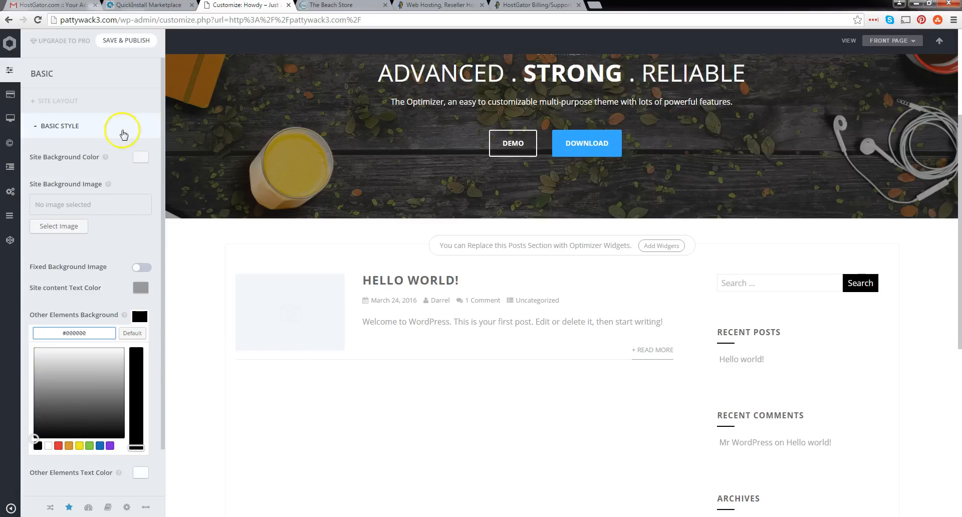
# Collapse Basic Style and expand the Basic Fonts section.
pyautogui.scroll(-1, 125, 219)
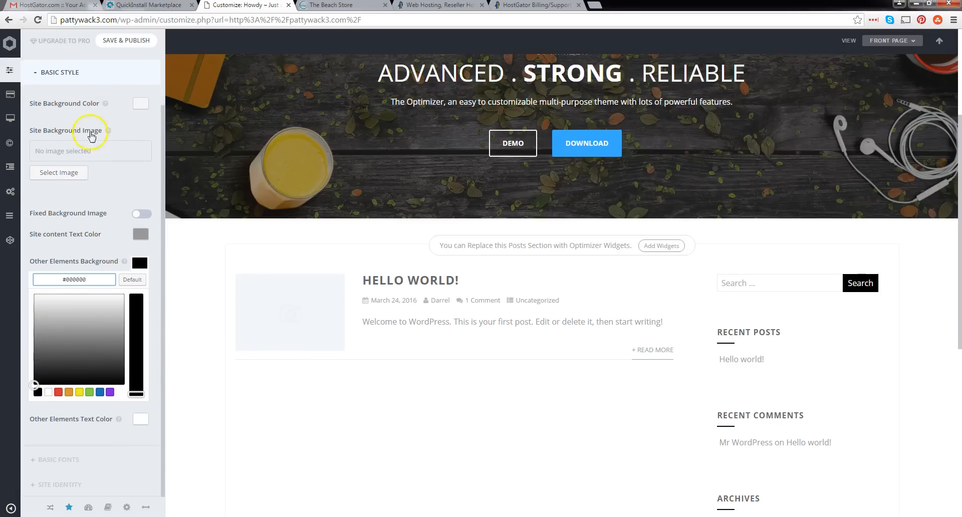
pyautogui.click(81, 74)
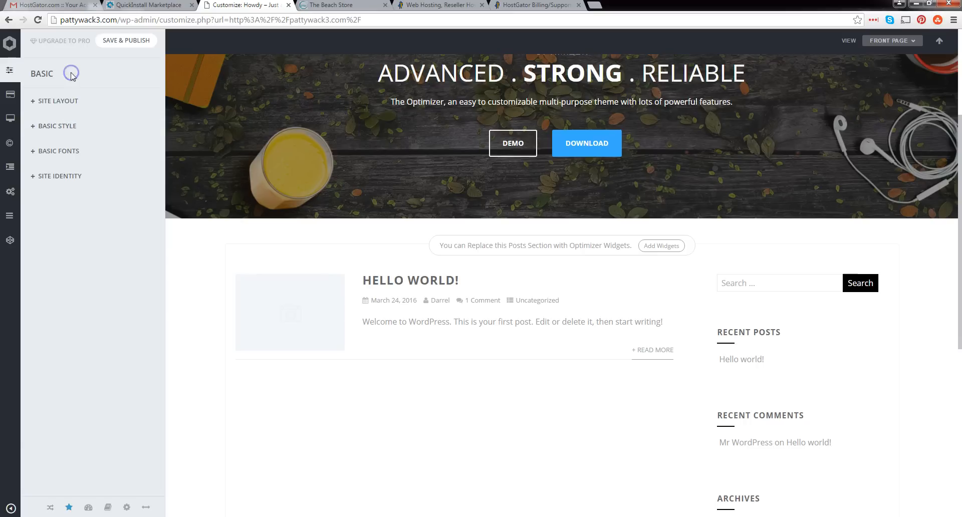
pyautogui.click(70, 152)
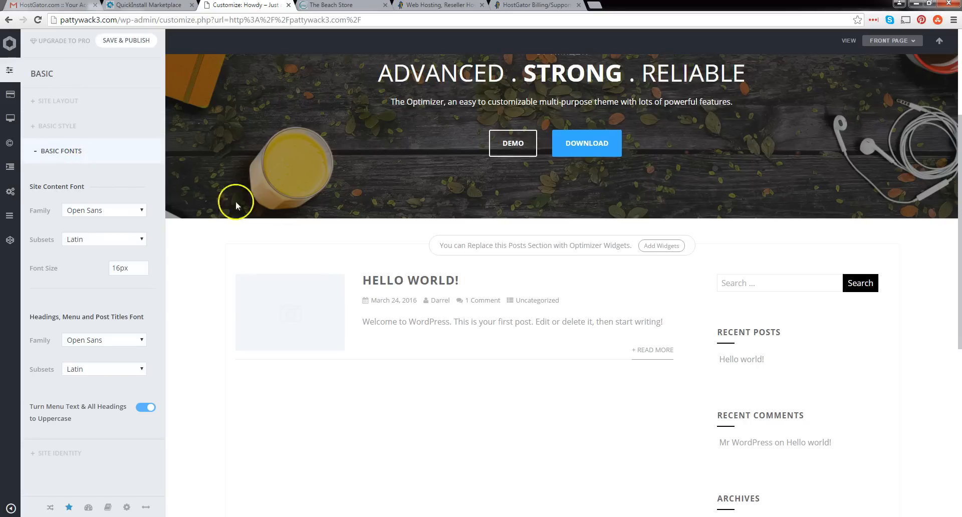
# Save & Publish the Customizer changes and collapse the Basic settings back to the overview.
pyautogui.scroll(4, 251, 241)
pyautogui.moveTo(753, 255); pyautogui.dragTo(366, 257)
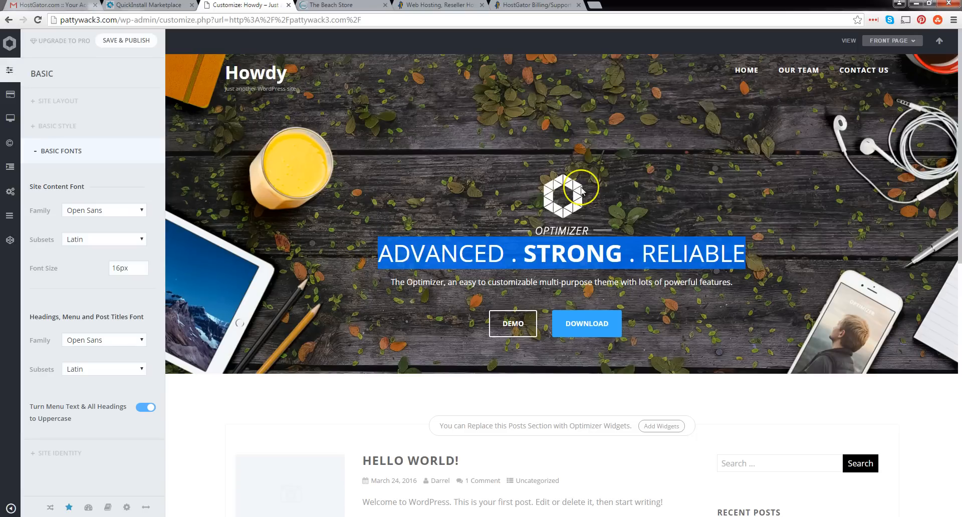
pyautogui.moveTo(762, 249); pyautogui.dragTo(374, 253)
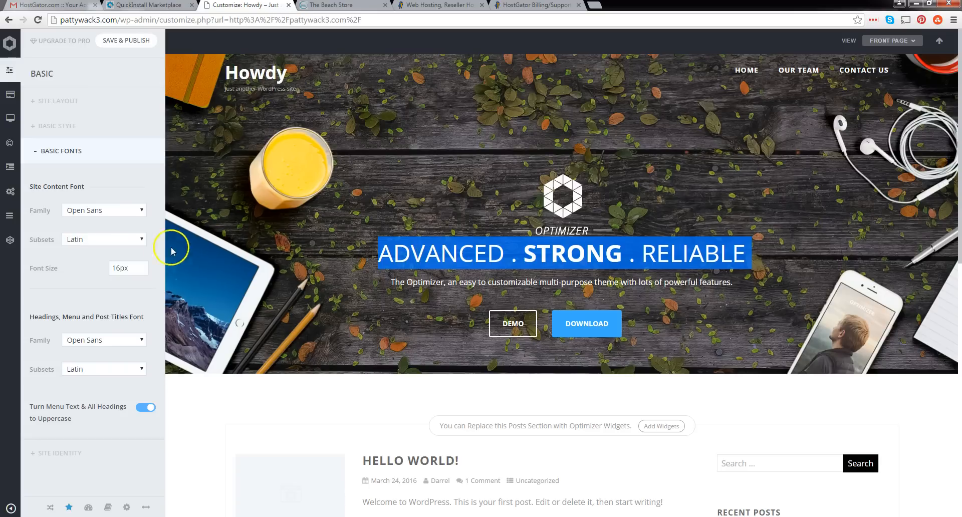
pyautogui.click(133, 42)
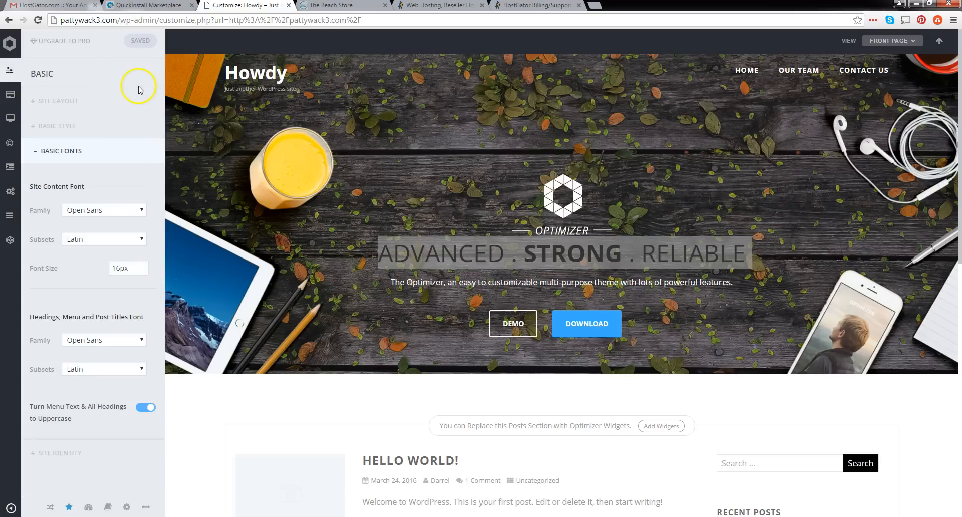
pyautogui.click(10, 71)
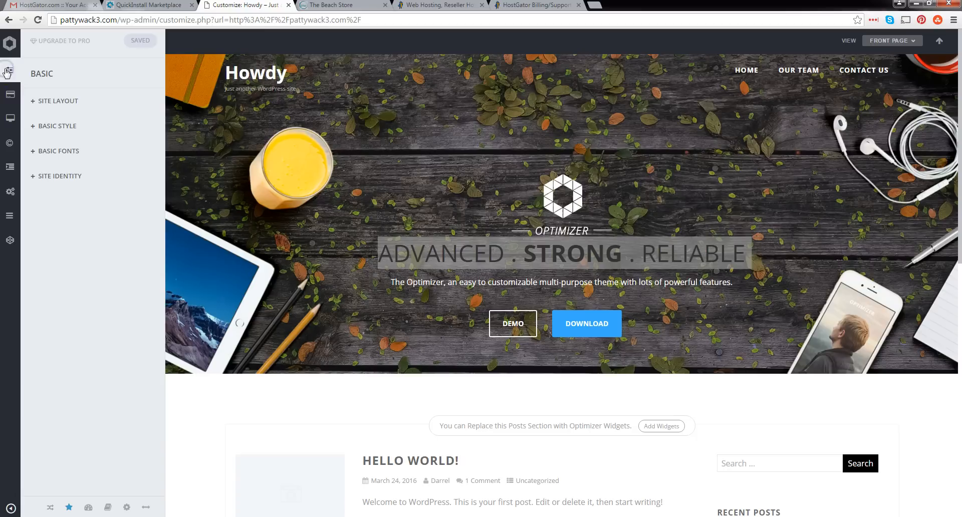
# Try black, blue and green for the Transparent Header Text Color, then settle on white.
pyautogui.click(10, 97)
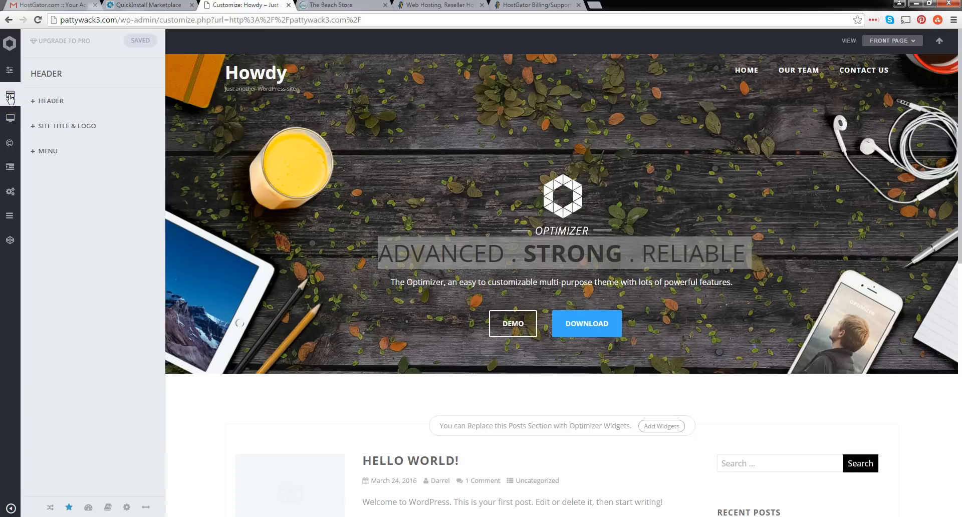
pyautogui.click(63, 101)
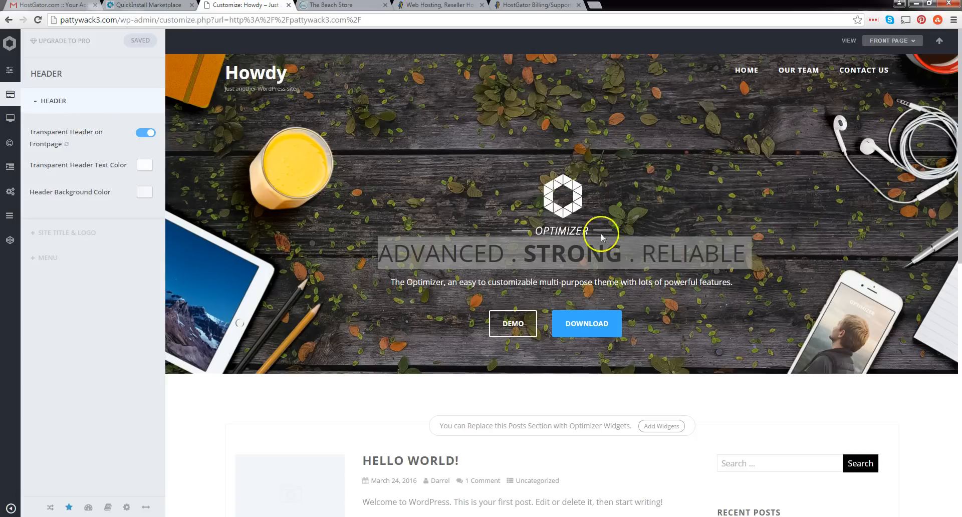
pyautogui.click(627, 206)
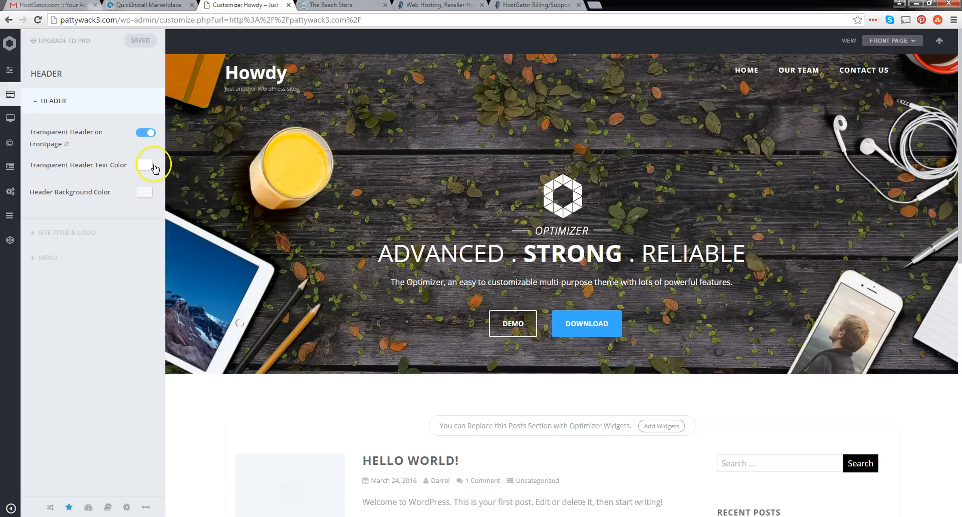
pyautogui.click(142, 166)
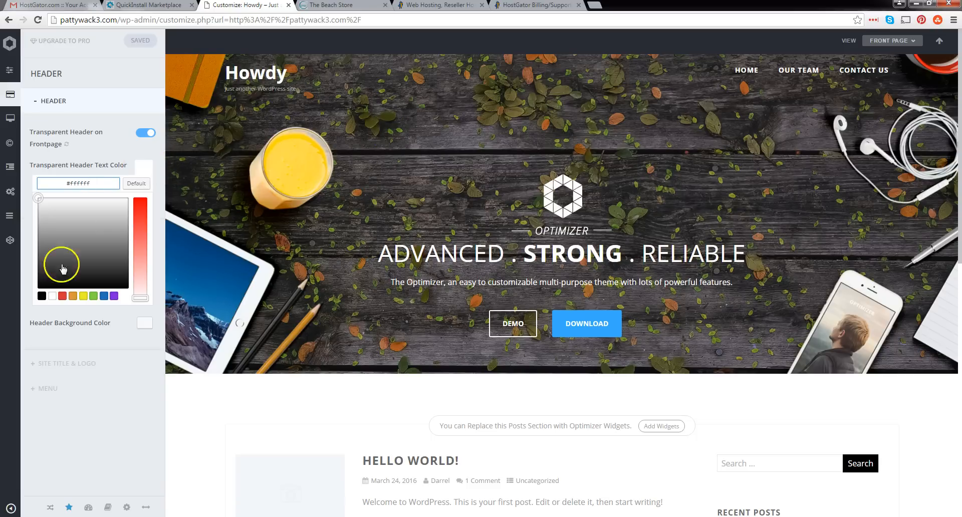
pyautogui.click(43, 295)
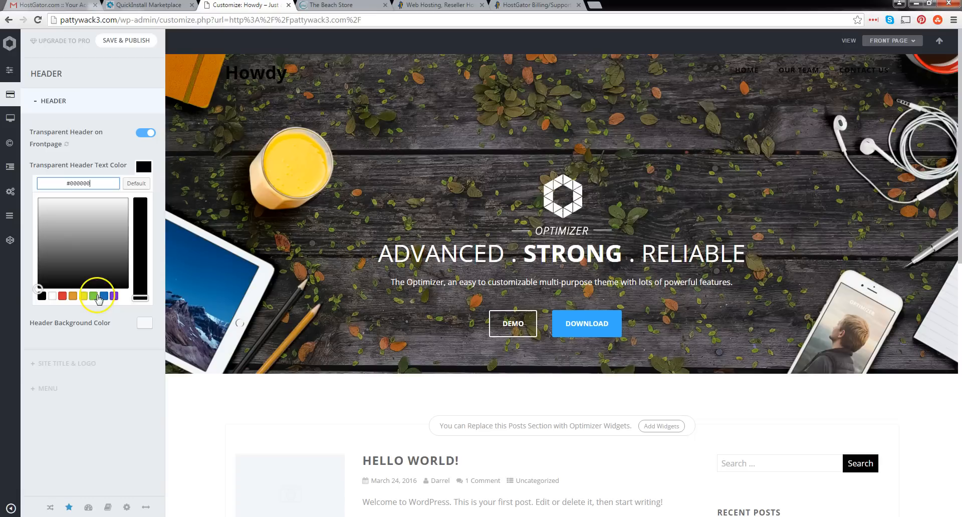
pyautogui.click(104, 296)
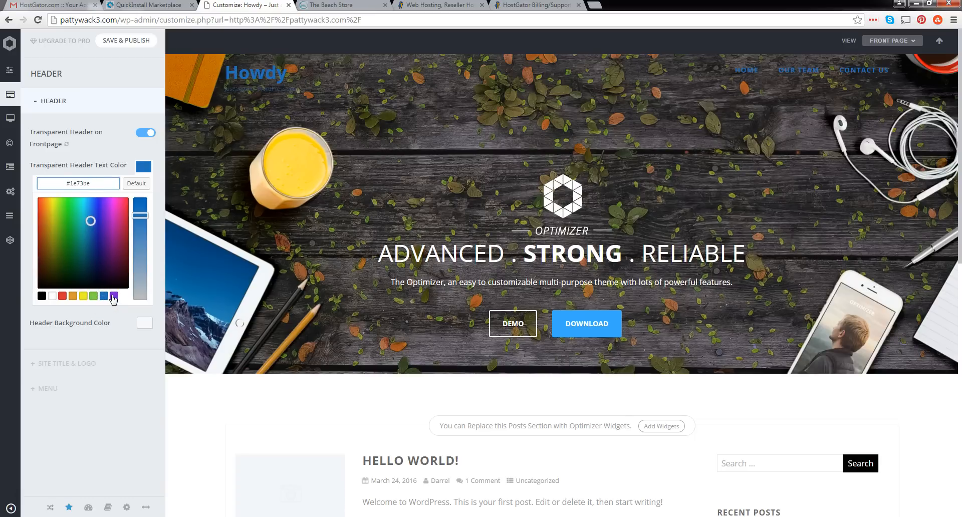
pyautogui.click(93, 296)
pyautogui.click(72, 298)
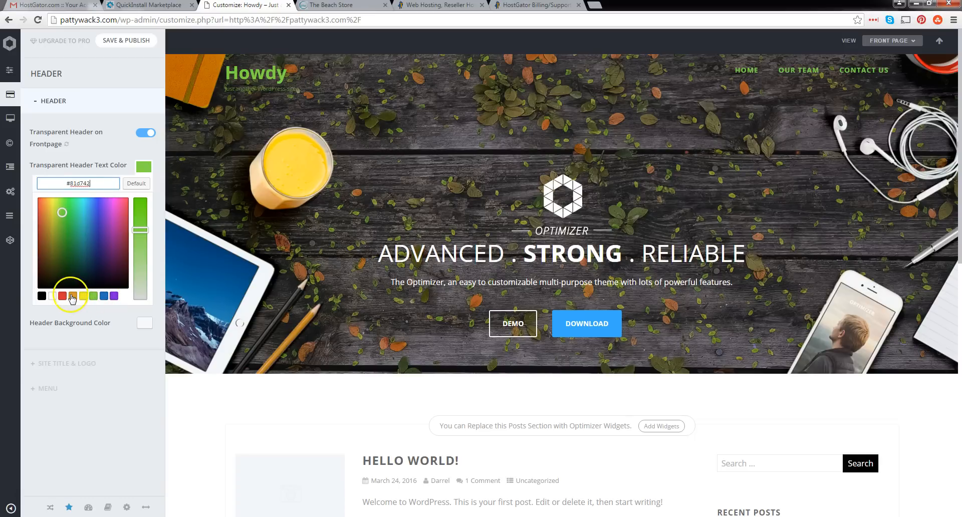
pyautogui.click(51, 296)
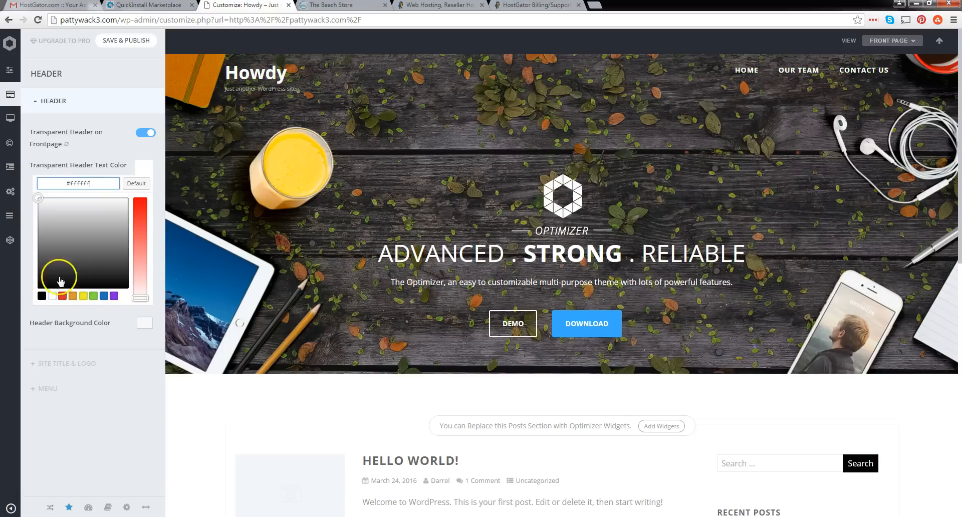
pyautogui.click(117, 149)
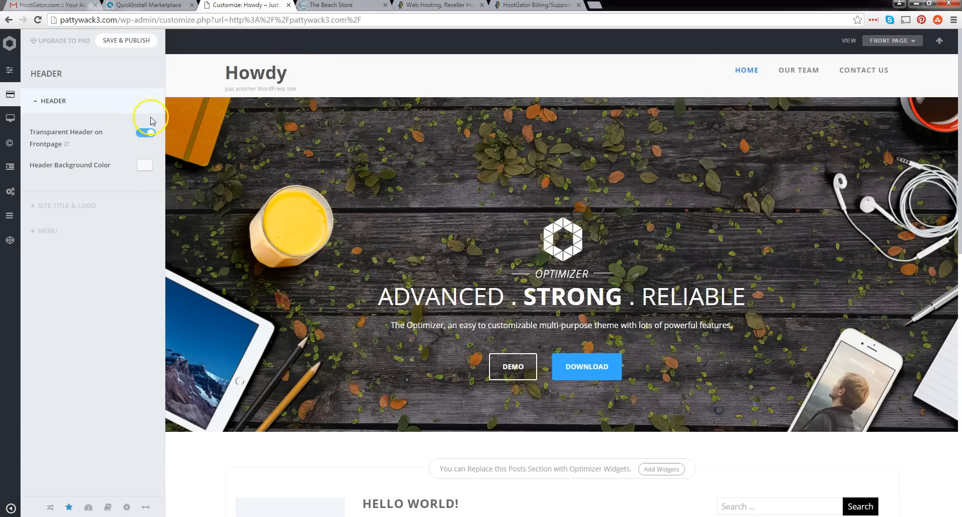
# Switch off the Transparent Header on the front page.
pyautogui.scroll(-2, 477, 146)
pyautogui.scroll(2, 301, 155)
pyautogui.click(143, 141)
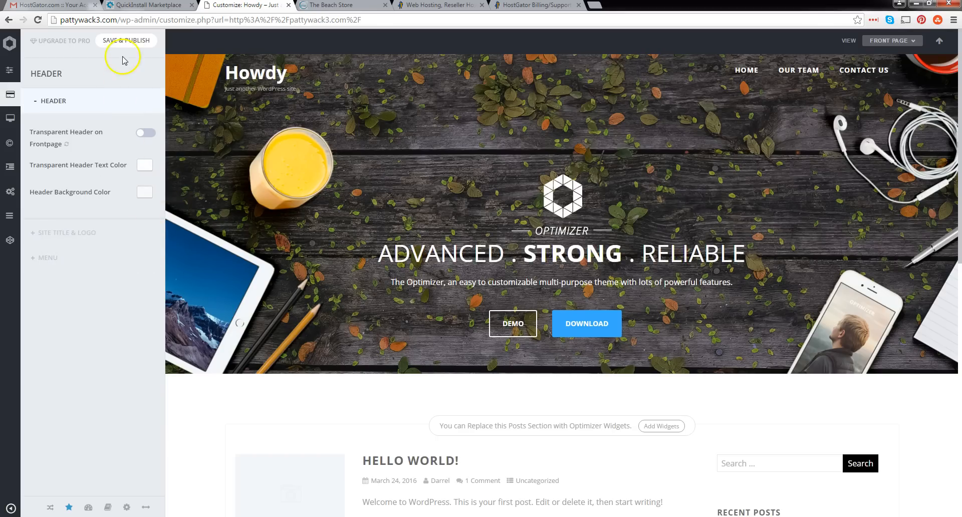
pyautogui.moveTo(5, 100)
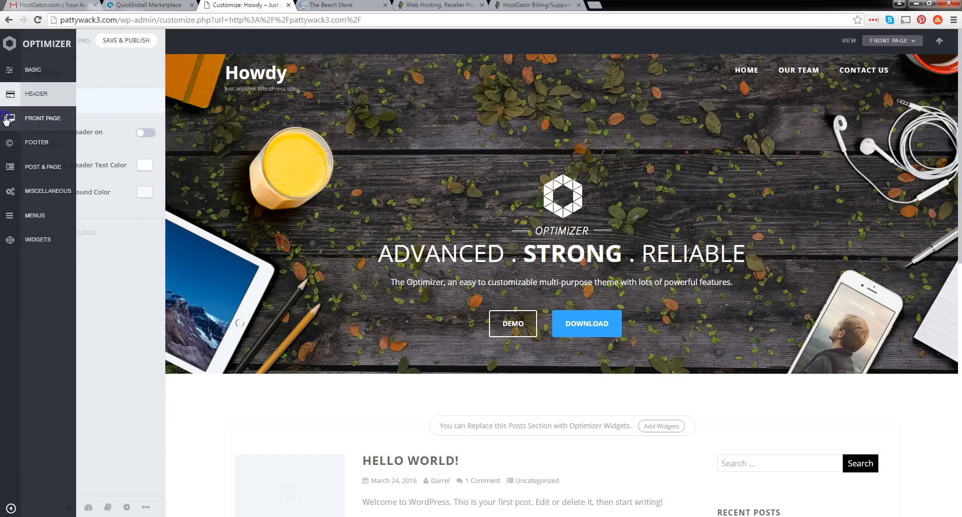
pyautogui.click(7, 120)
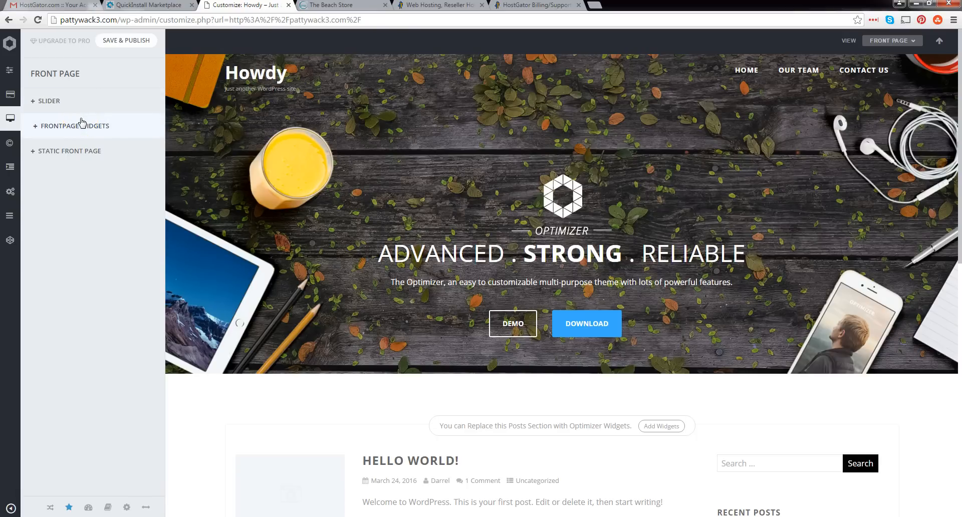
# Remove the default Background Image from the Front Page static slider.
pyautogui.click(73, 102)
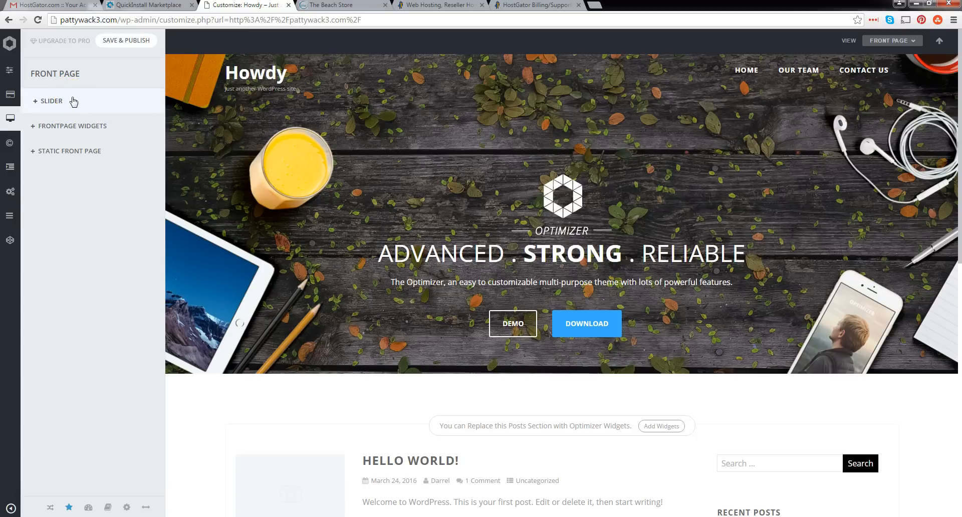
pyautogui.click(221, 206)
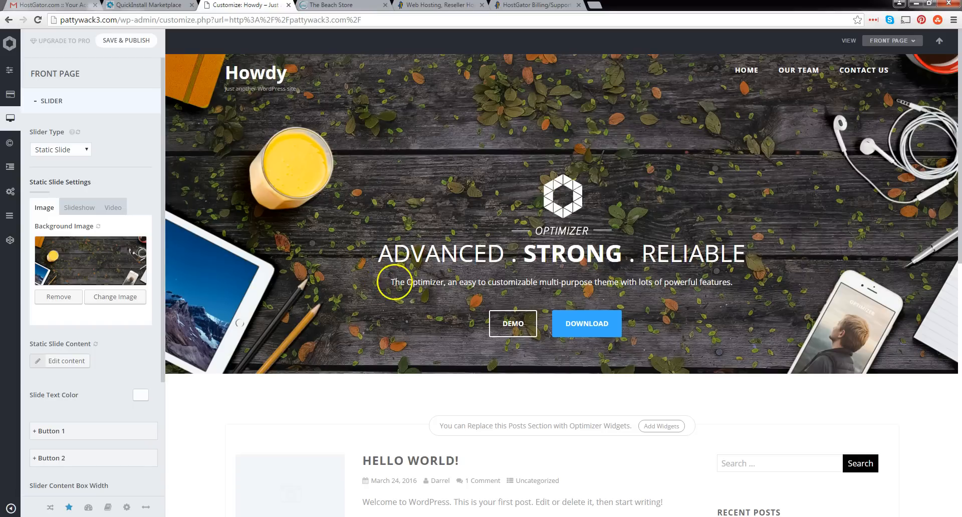
pyautogui.click(58, 297)
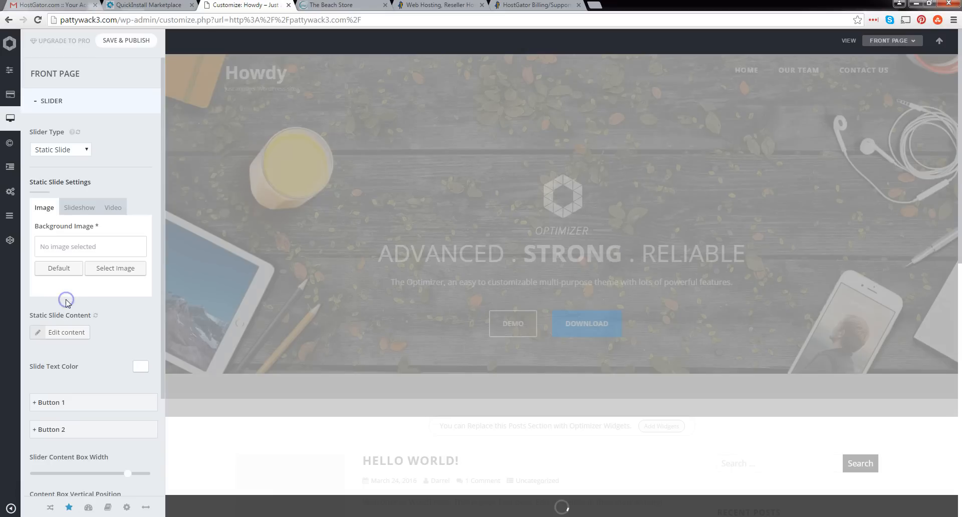
pyautogui.click(105, 273)
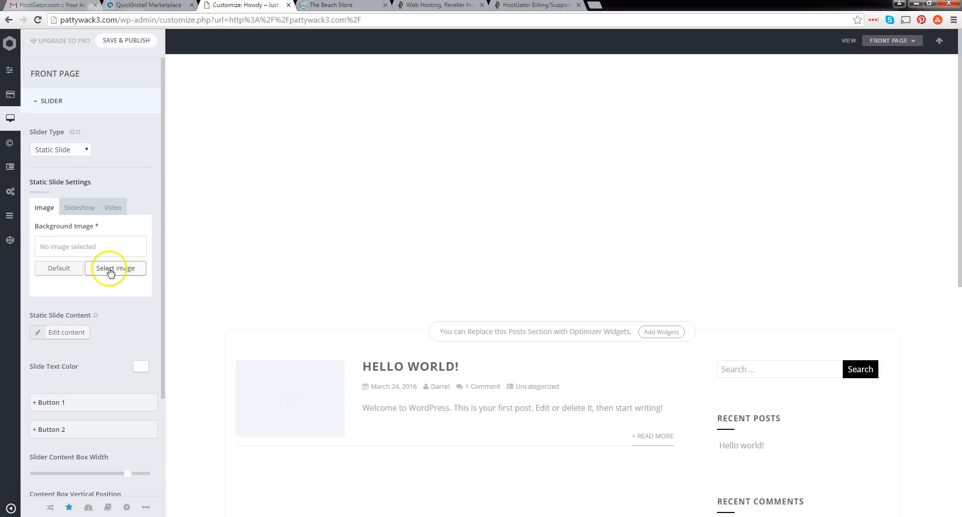
pyautogui.click(110, 271)
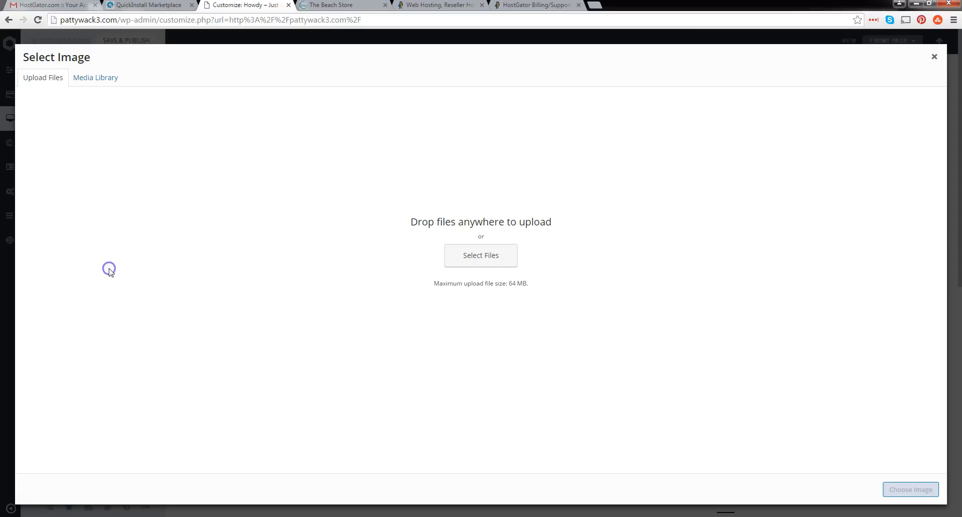
# Upload all eight images from the Beach folder into the media library.
pyautogui.click(503, 260)
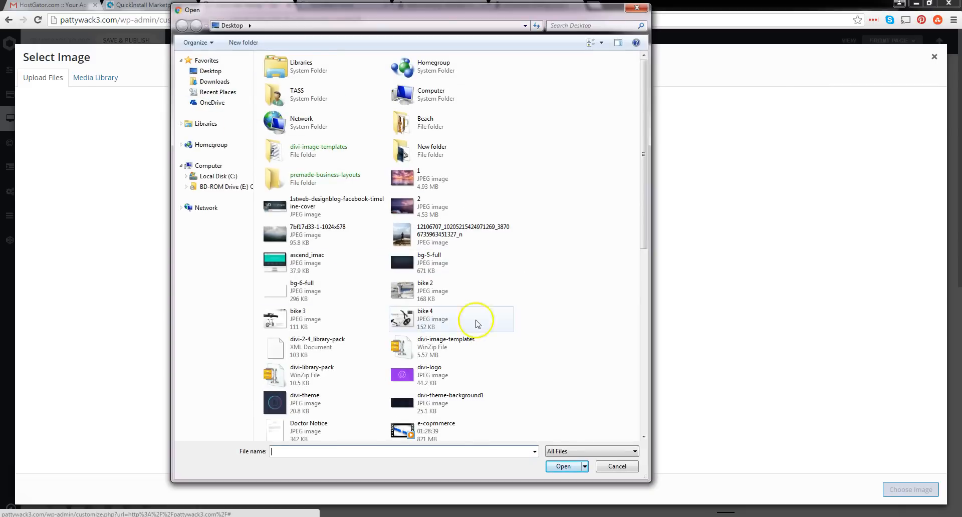
pyautogui.moveTo(645, 152); pyautogui.dragTo(646, 165)
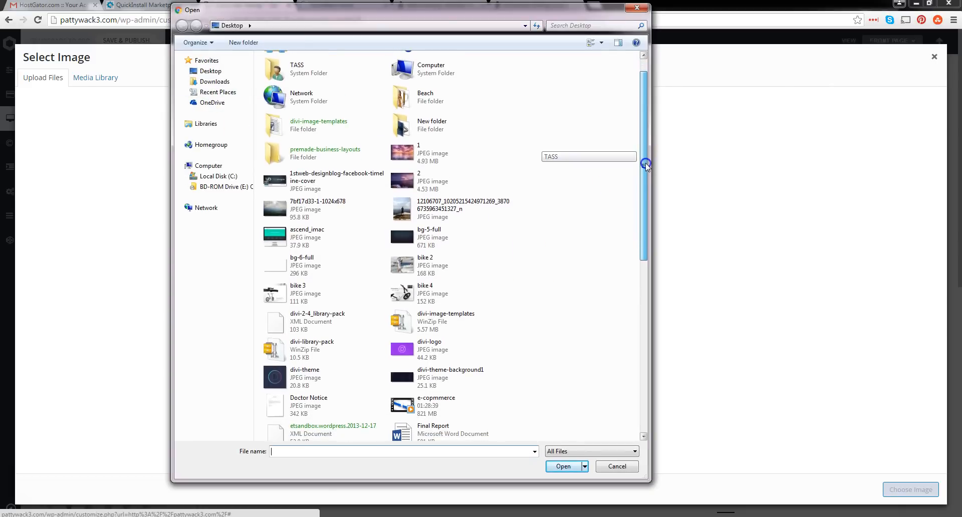
pyautogui.scroll(1, 645, 161)
pyautogui.doubleClick(430, 125)
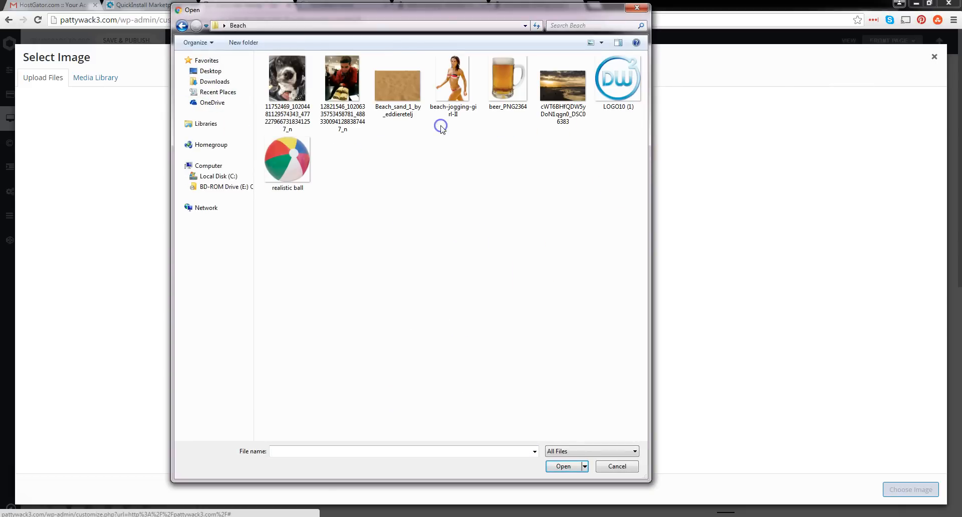
pyautogui.moveTo(640, 231); pyautogui.dragTo(255, 53)
pyautogui.click(564, 468)
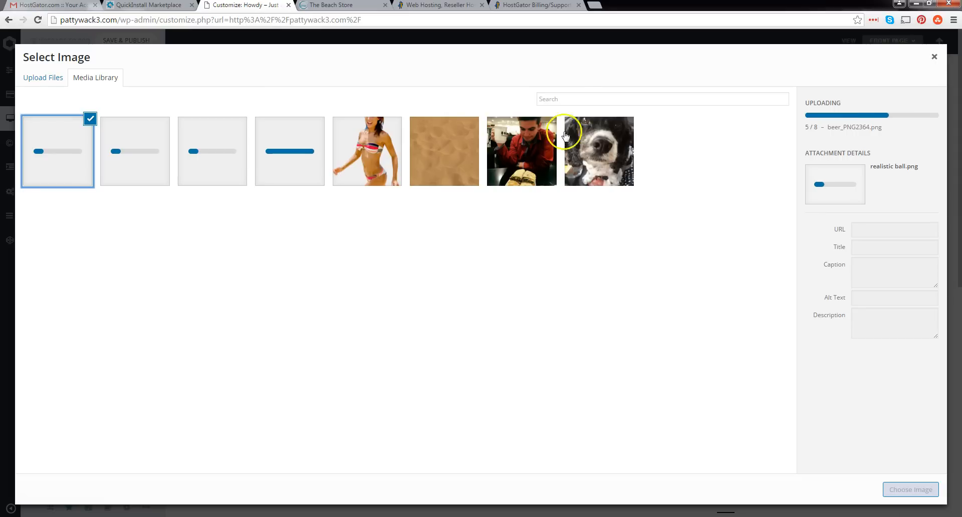
# Open unsplash.com in a new browser tab.
pyautogui.click(594, 7)
pyautogui.write('unsplash.com')
pyautogui.press('Return')
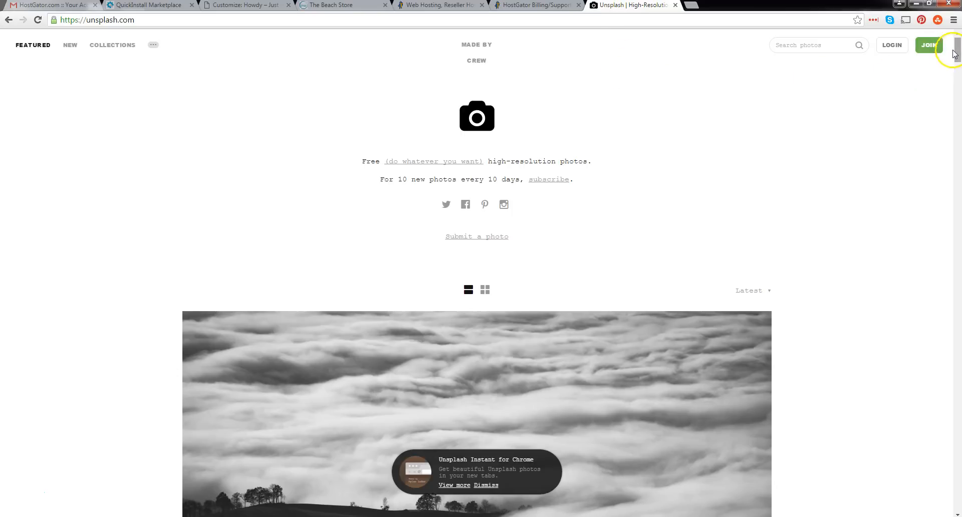
# Search Unsplash for sky photos.
pyautogui.click(818, 45)
pyautogui.write('sky')
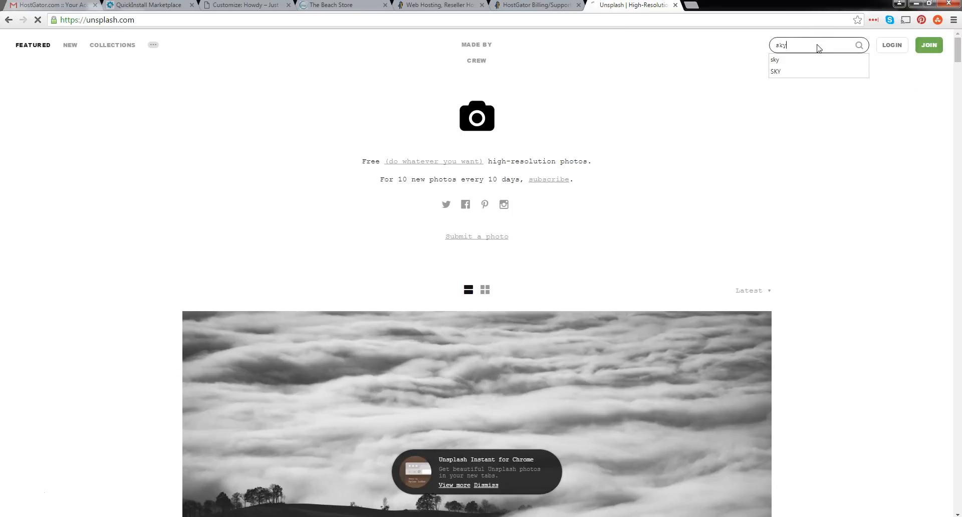
pyautogui.press('Return')
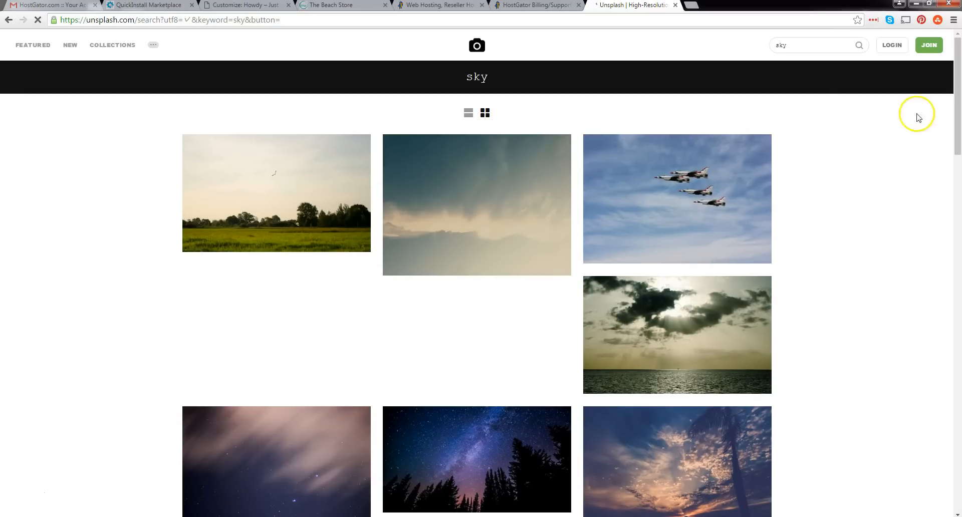
pyautogui.moveTo(959, 77); pyautogui.dragTo(958, 316)
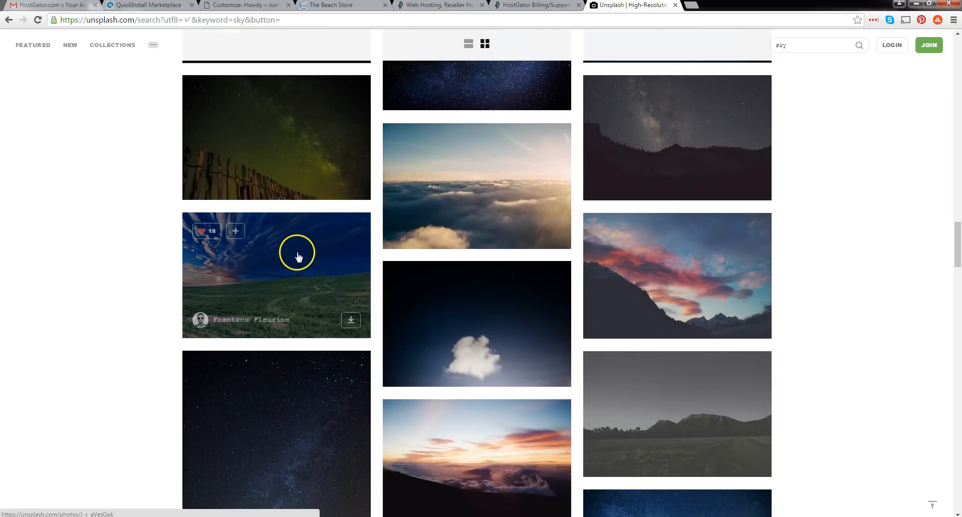
# Download the full-size blue-sky green-field photo to the desktop as a JPEG.
pyautogui.click(296, 250)
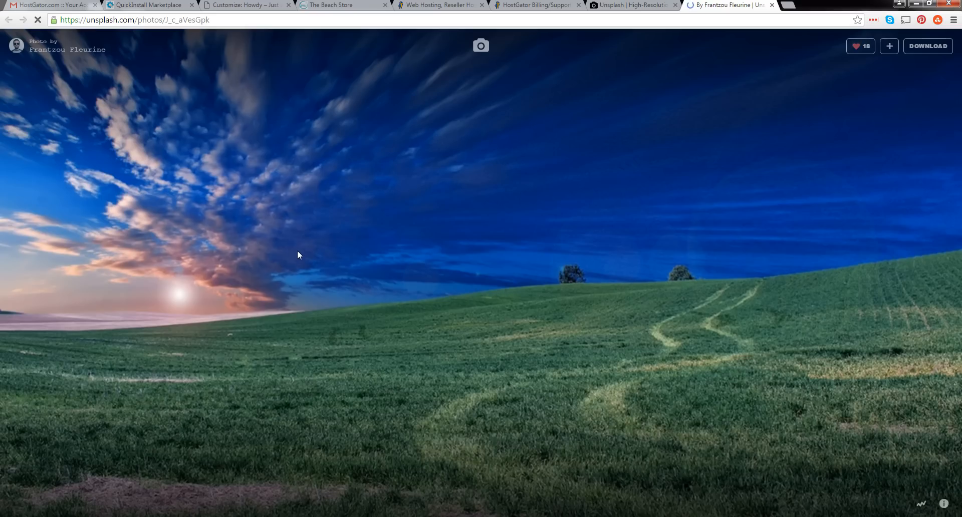
pyautogui.click(921, 47)
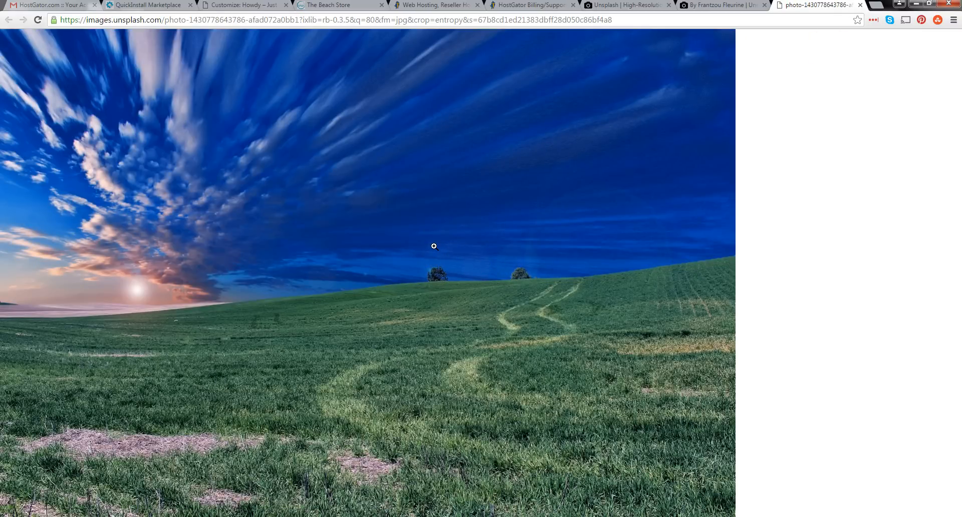
pyautogui.rightClick(434, 246)
pyautogui.click(451, 262)
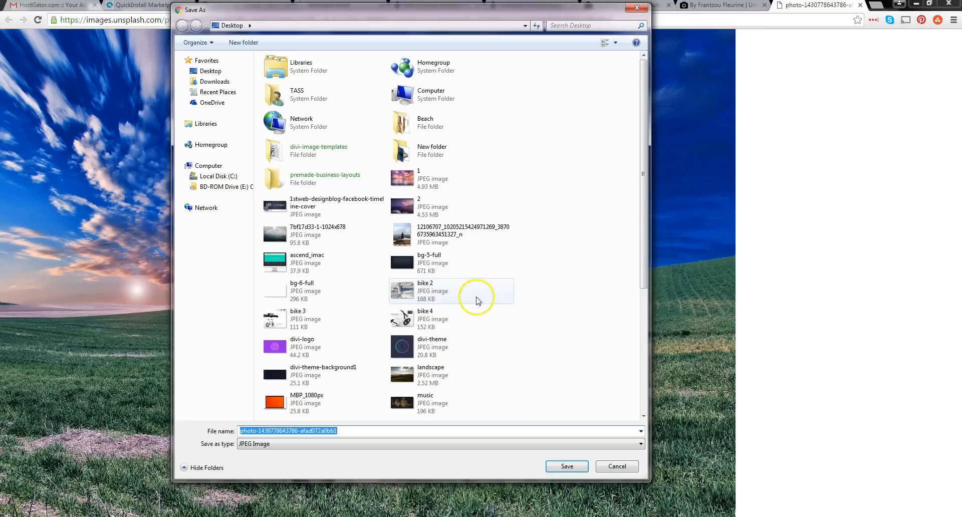
pyautogui.click(557, 465)
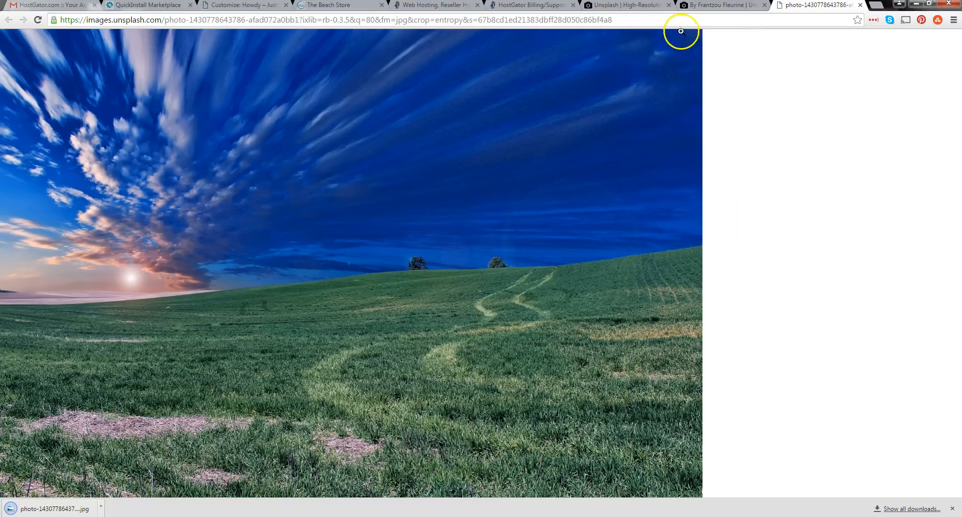
# Dismiss the download notice and return to the WordPress Customizer's Select Image dialog.
pyautogui.click(954, 509)
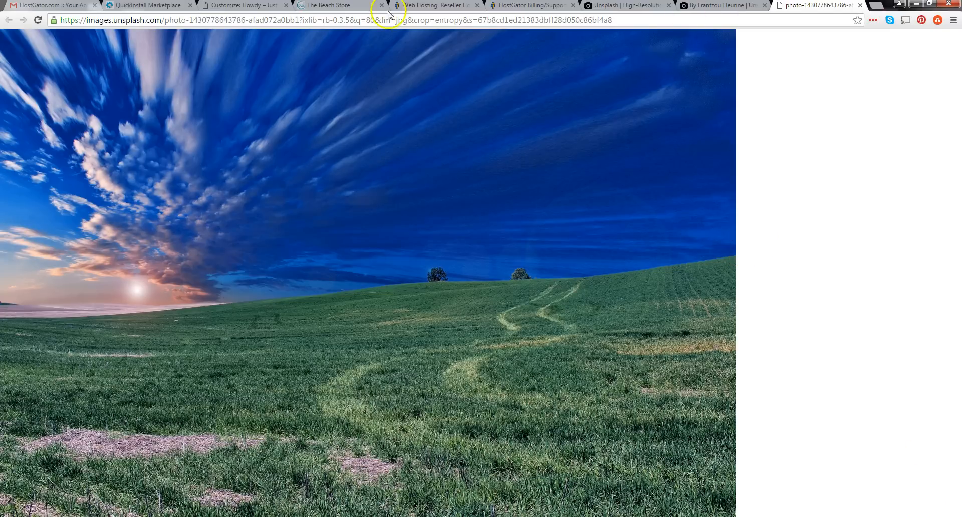
pyautogui.click(359, 7)
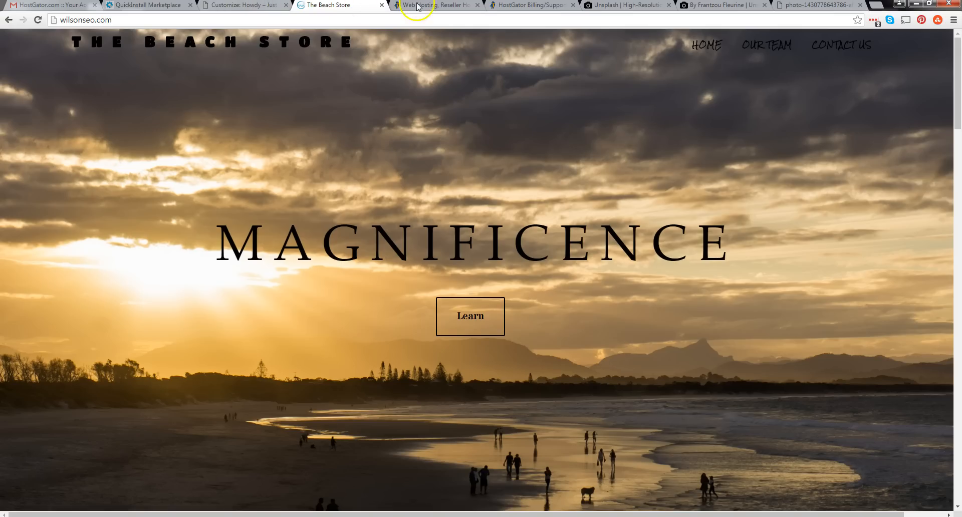
pyautogui.click(253, 5)
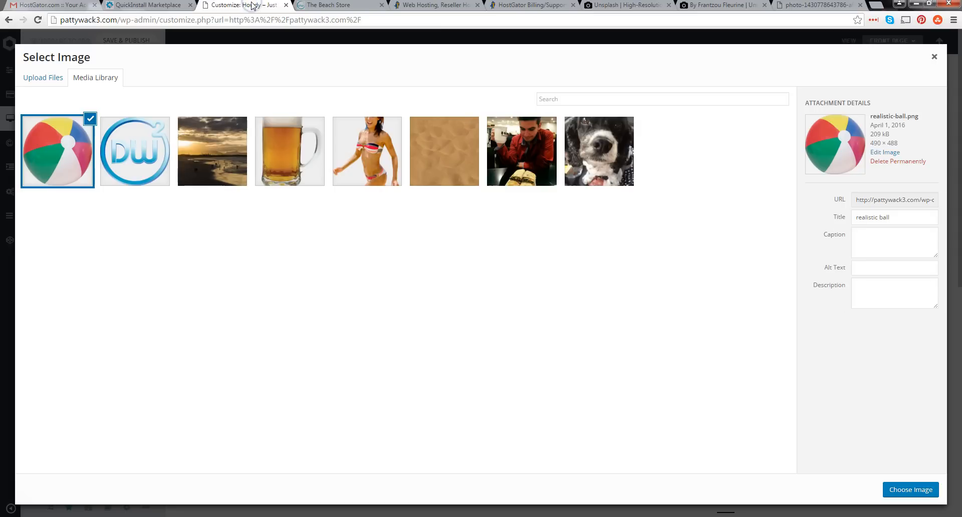
# Choose the sunset beach photo from the Media Library as the Static Slide background.
pyautogui.click(221, 142)
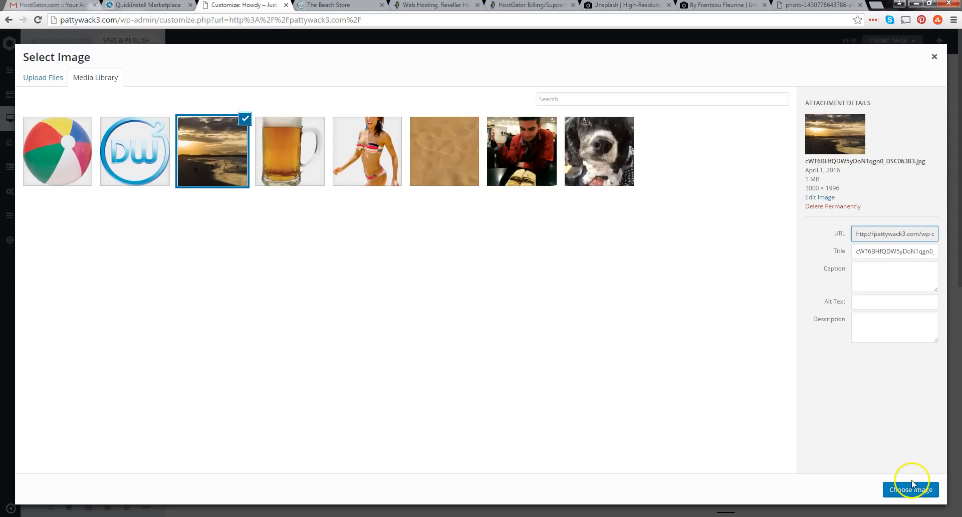
pyautogui.click(919, 495)
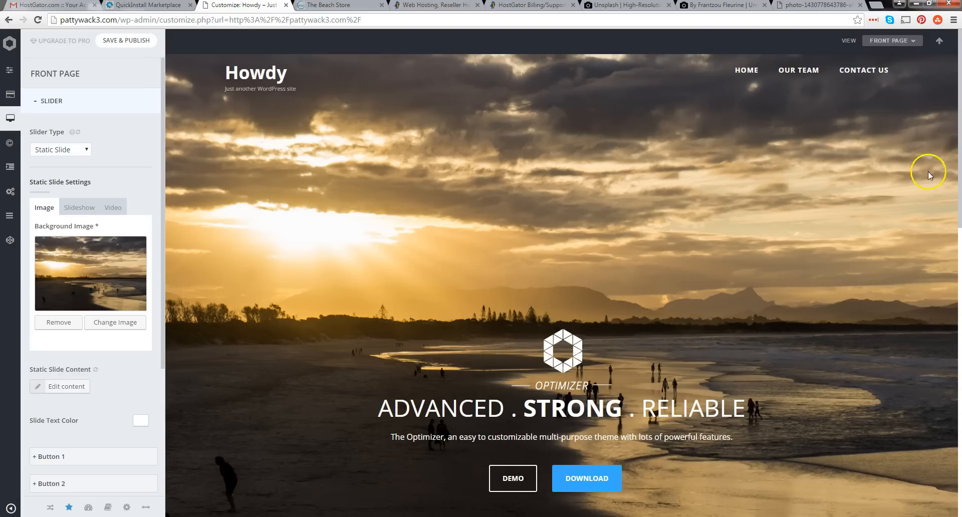
pyautogui.scroll(-4, 887, 162)
pyautogui.scroll(4, 786, 212)
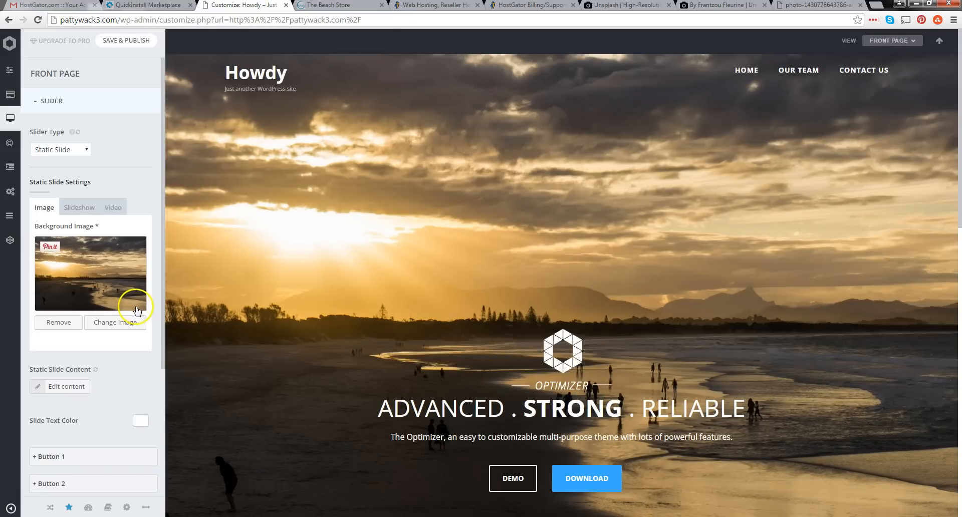
pyautogui.scroll(-1, 135, 310)
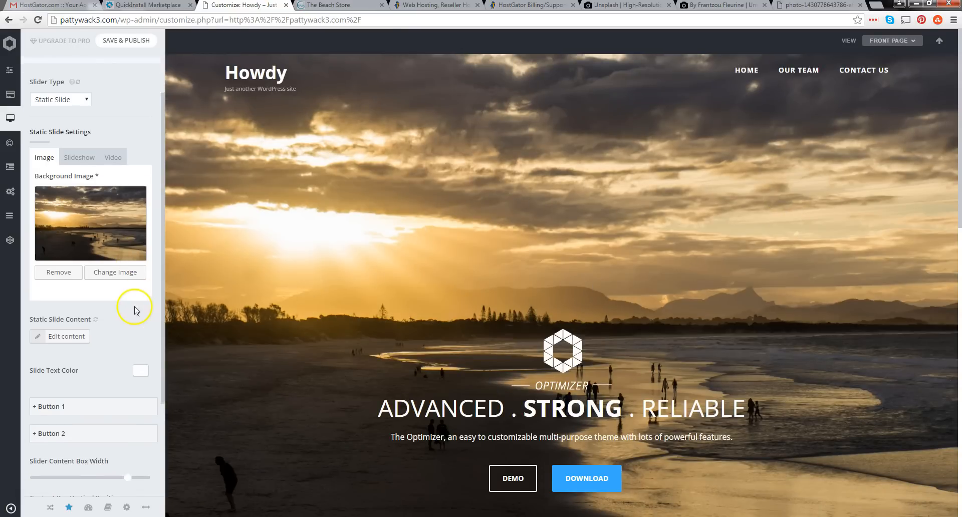
pyautogui.click(61, 344)
# Delete the slide's logo, the ADVANCED . STRONG . RELIABLE heading and the Optimizer sentence.
pyautogui.click(174, 220)
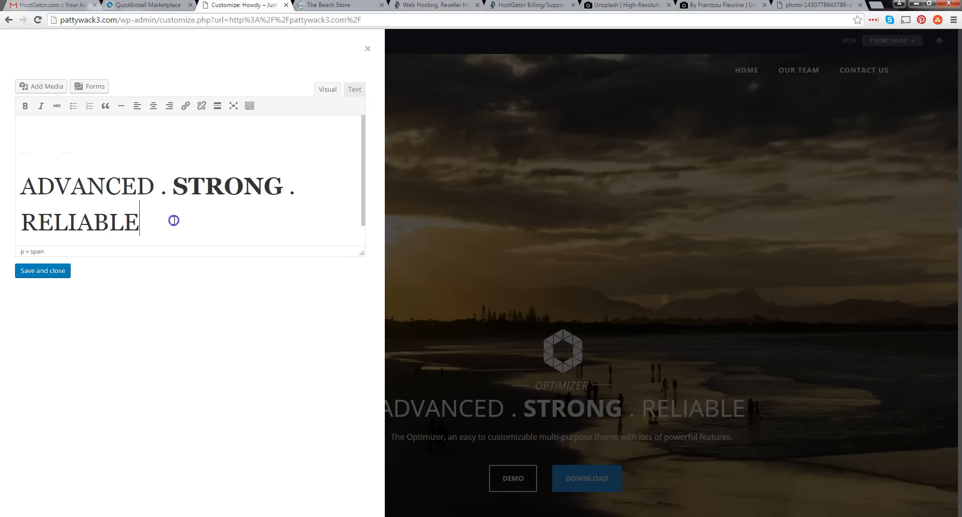
pyautogui.hotkey('ctrl', 'a')
pyautogui.click(129, 137)
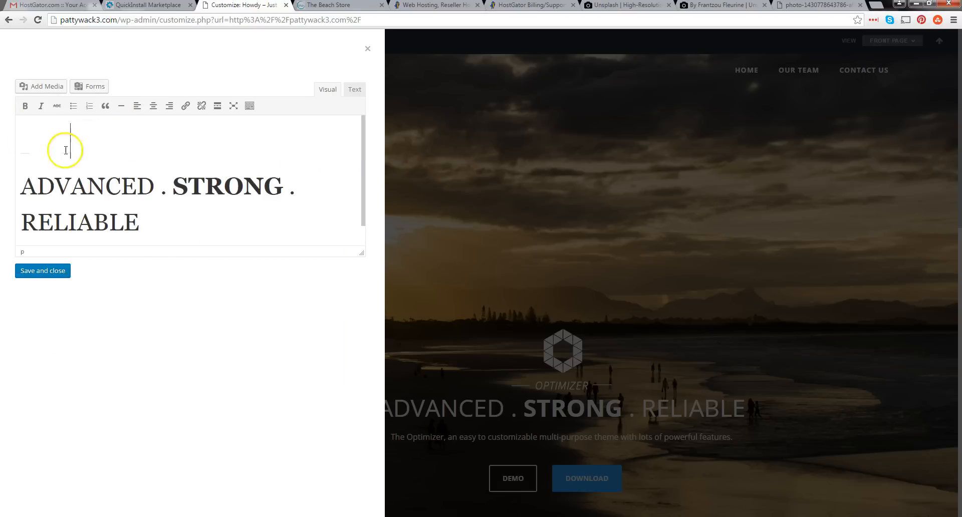
pyautogui.click(50, 155)
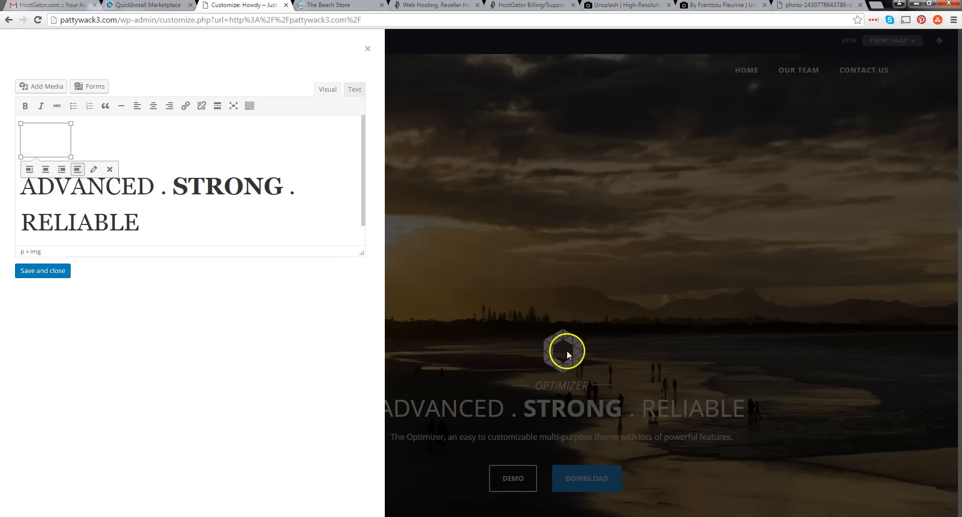
pyautogui.click(186, 214)
pyautogui.hotkey('ctrl', 'a')
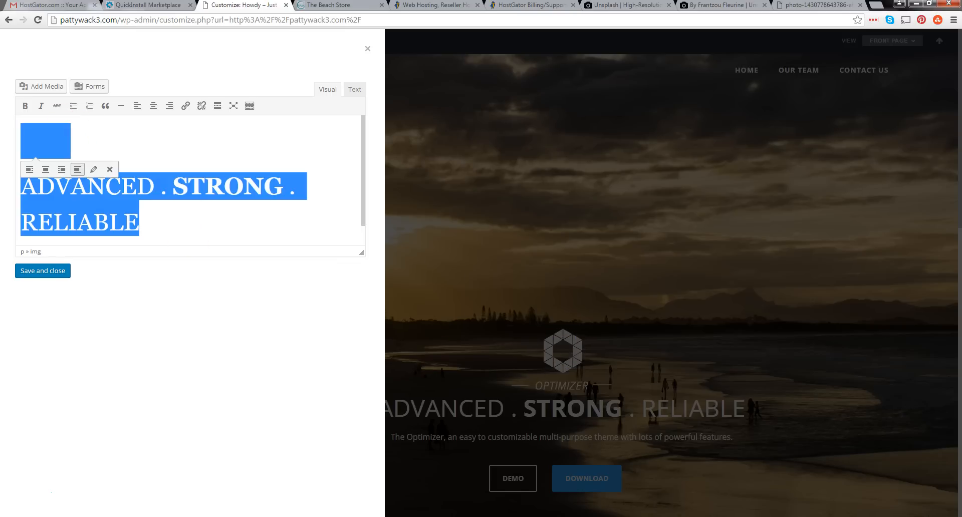
pyautogui.press('Delete')
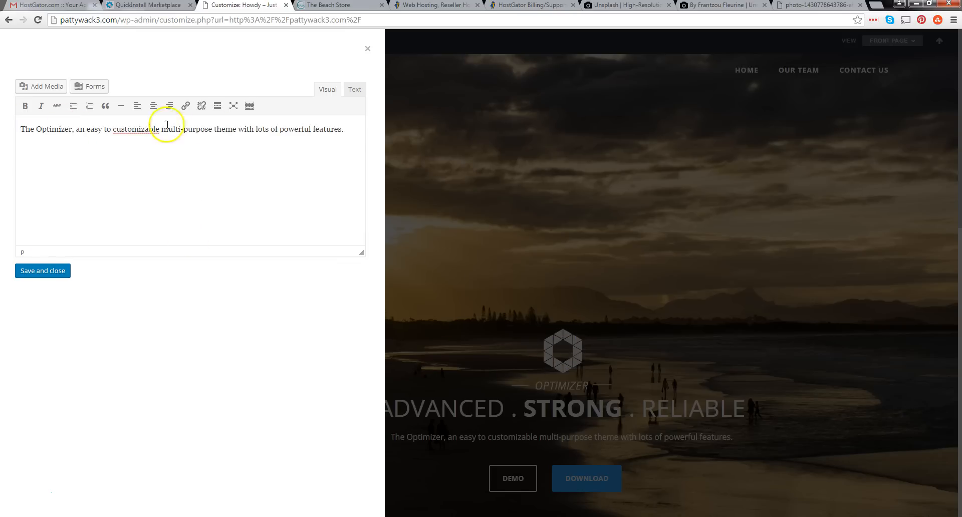
pyautogui.moveTo(344, 129); pyautogui.dragTo(20, 129)
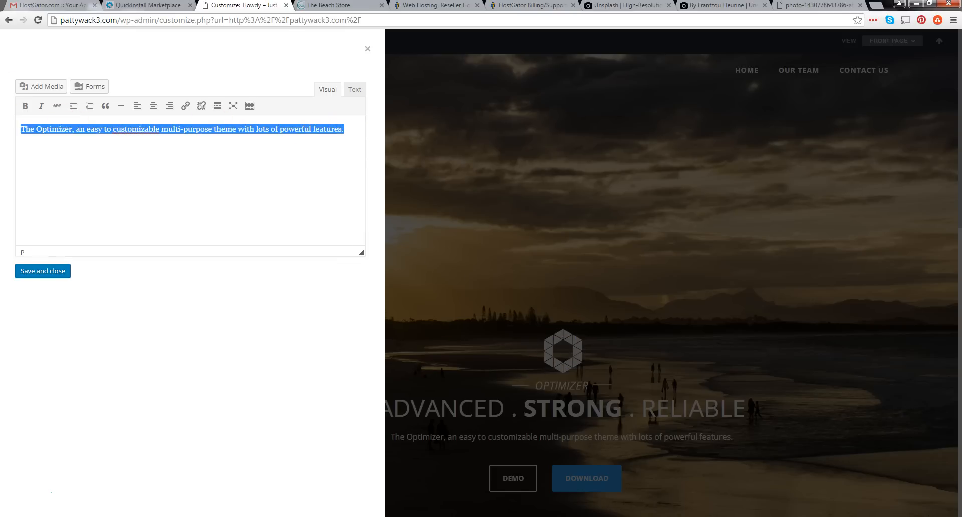
pyautogui.press('Delete')
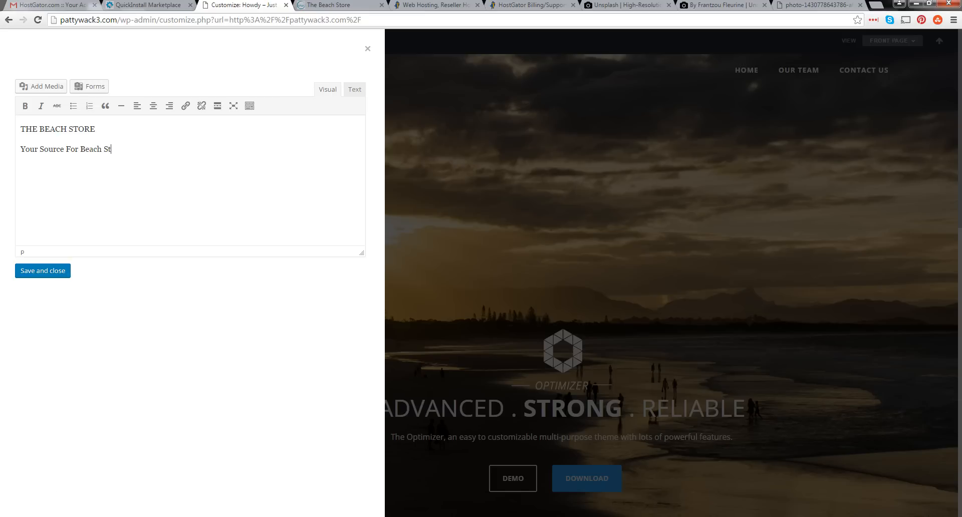
# Make THE BEACH STORE Heading 1 and 'Your Source For Beach Stuff' Heading 6, then save.
pyautogui.click(97, 132)
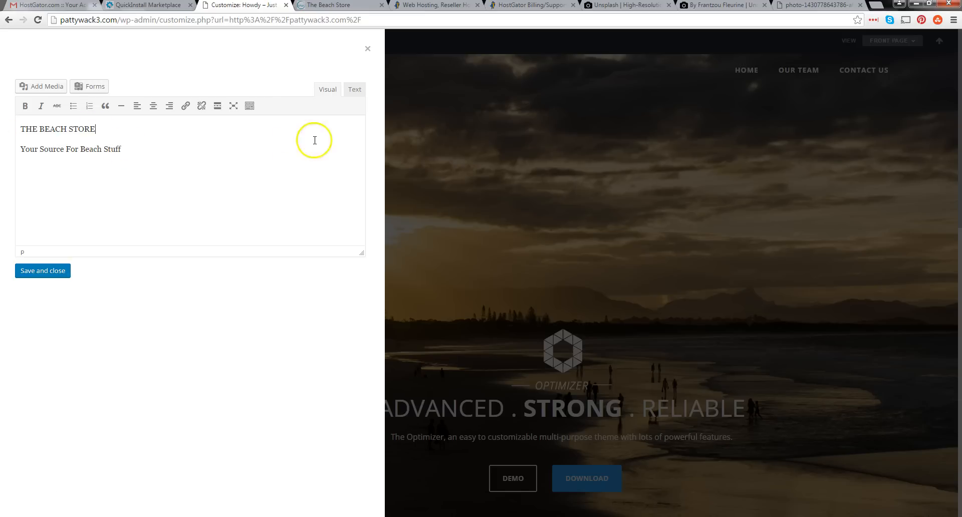
pyautogui.click(250, 106)
pyautogui.moveTo(97, 144); pyautogui.dragTo(21, 143)
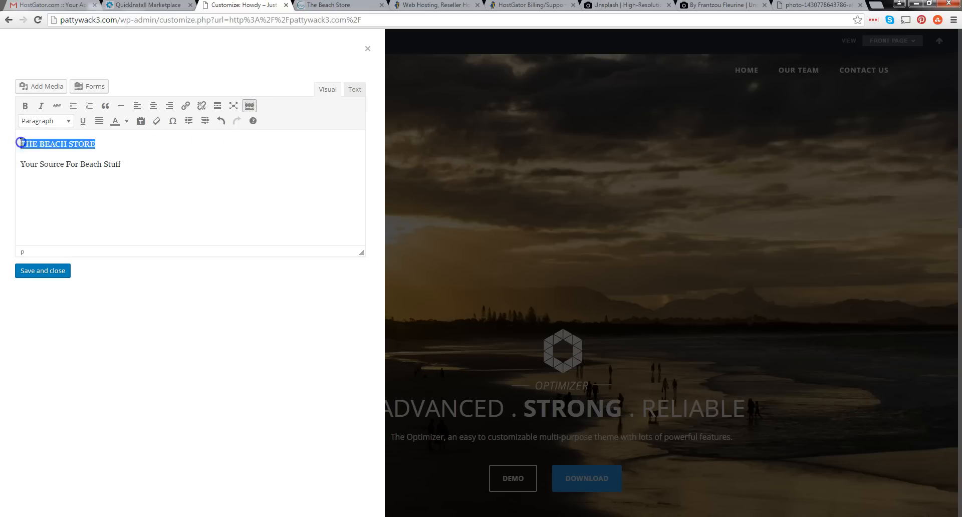
pyautogui.click(68, 121)
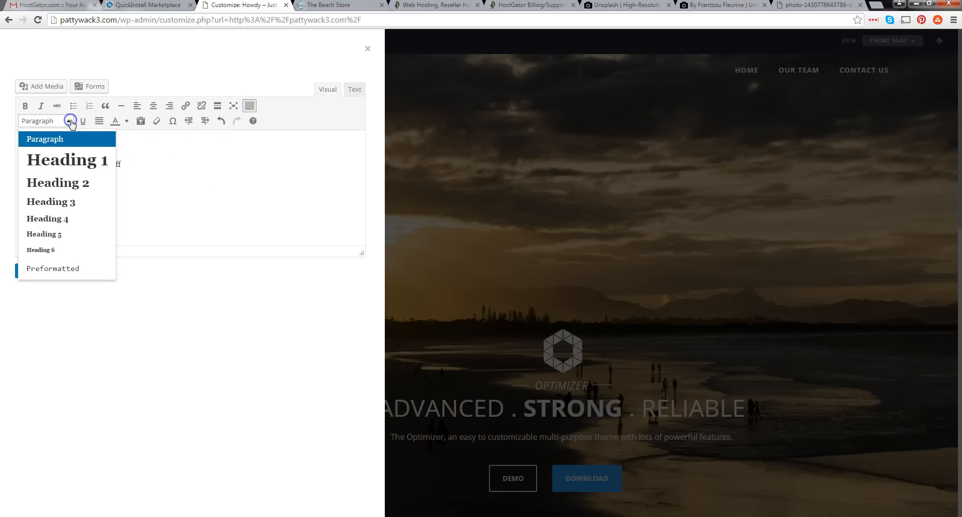
pyautogui.click(87, 161)
pyautogui.moveTo(137, 194); pyautogui.dragTo(6, 184)
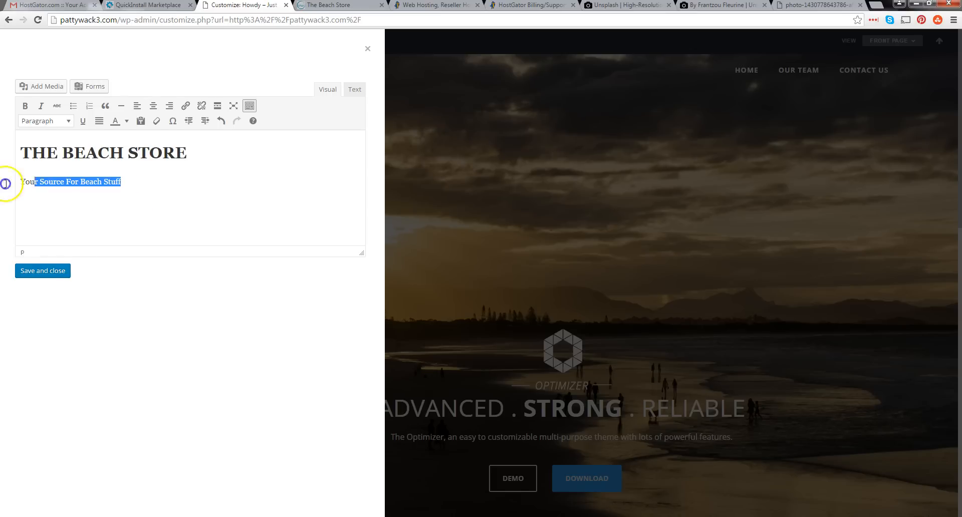
pyautogui.click(67, 121)
pyautogui.click(69, 248)
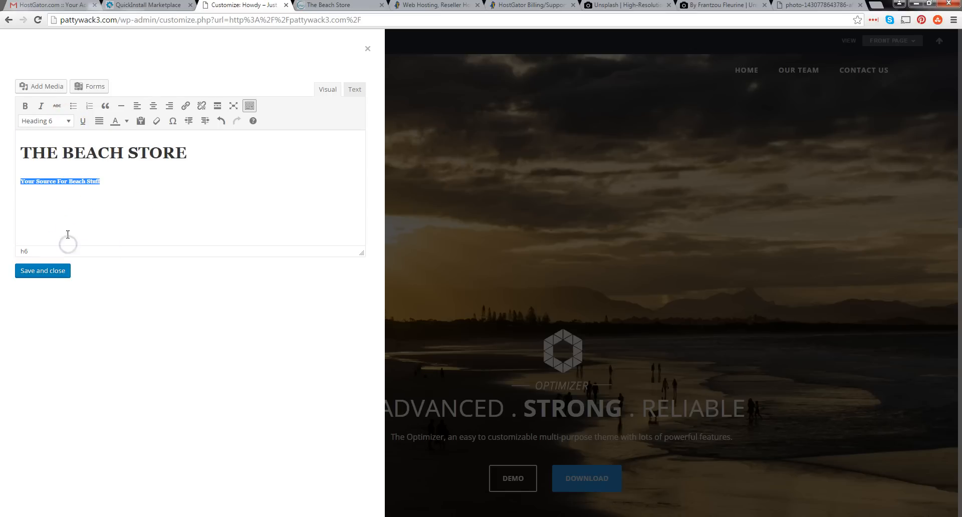
pyautogui.click(44, 273)
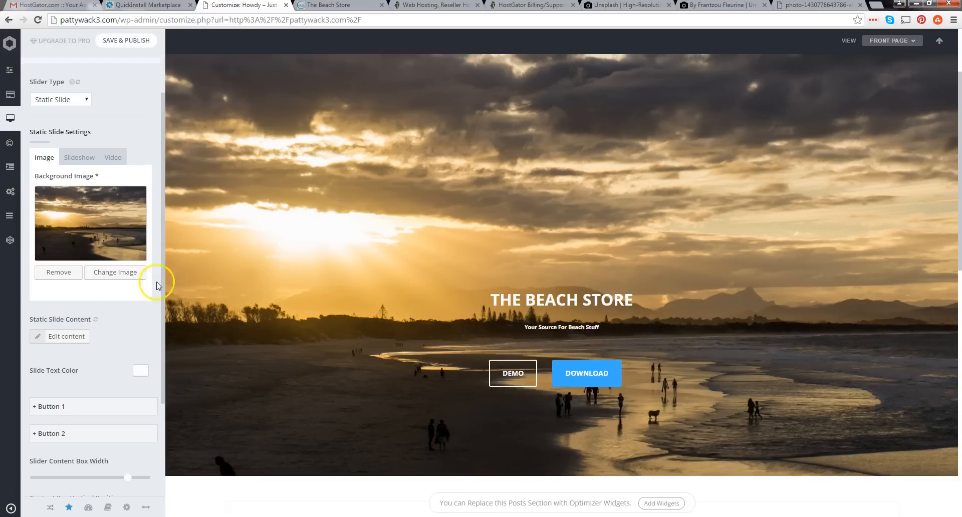
# Change Button 1's text from DEMO to 'Learn More'.
pyautogui.scroll(-2, 95, 293)
pyautogui.scroll(-1, 104, 275)
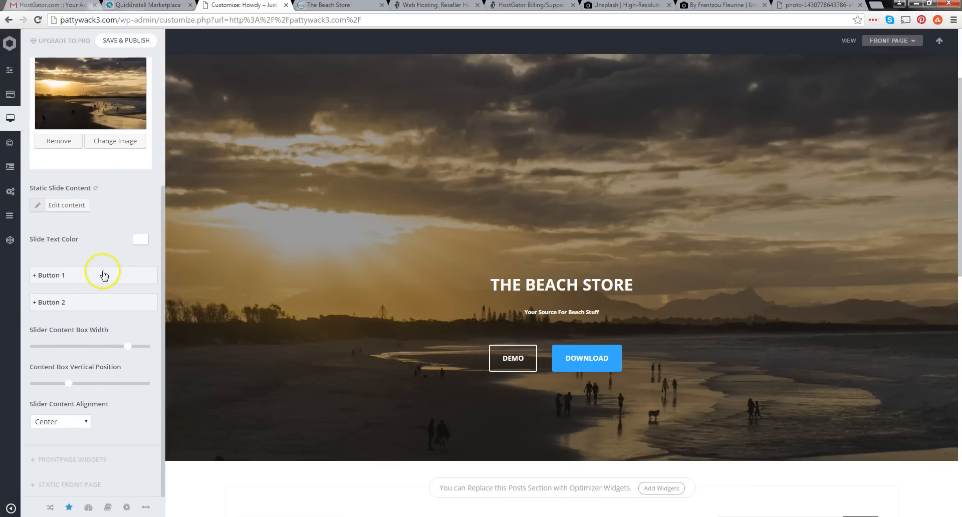
pyautogui.click(98, 282)
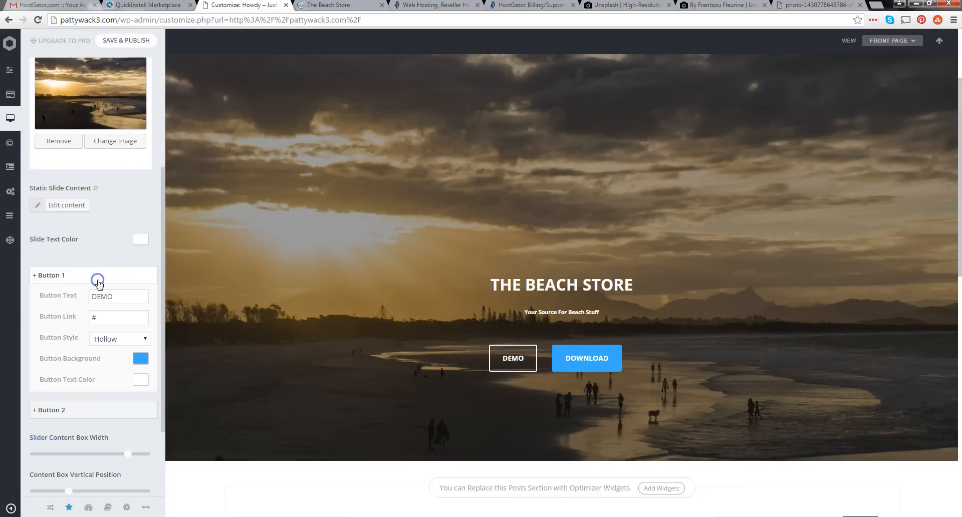
pyautogui.click(42, 295)
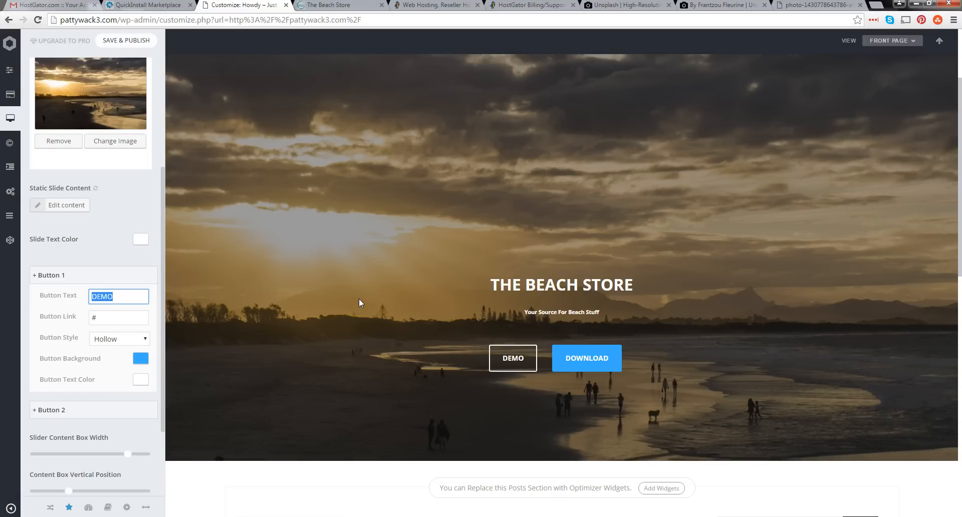
pyautogui.press('BackSpace')
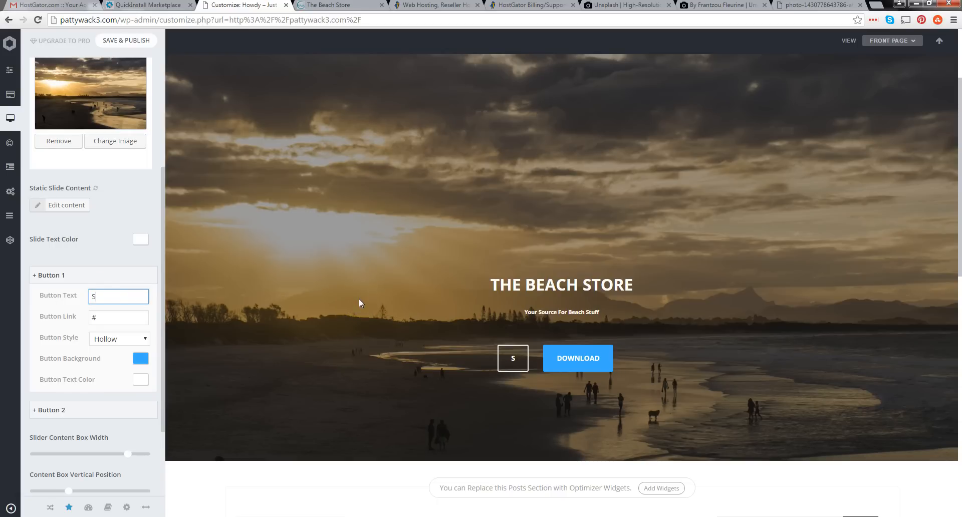
pyautogui.write('Learn More')
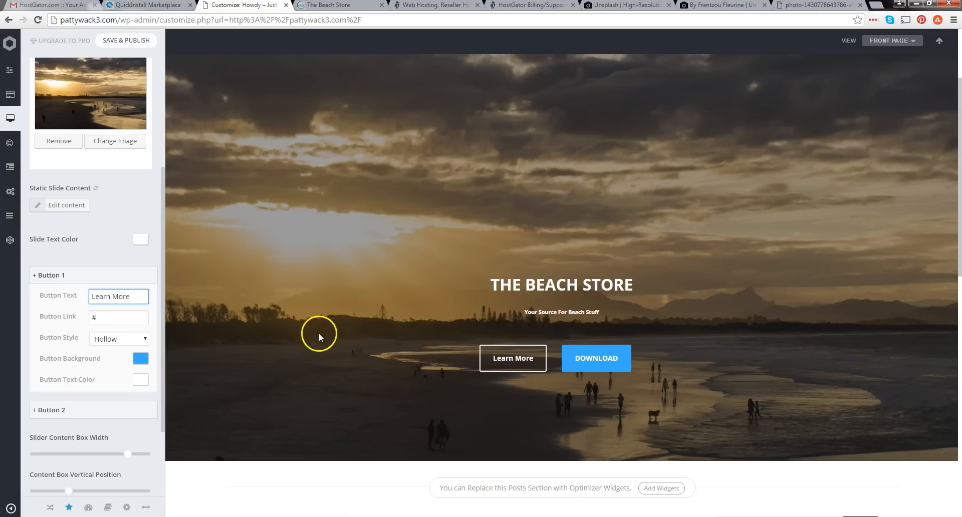
pyautogui.press('Tab')
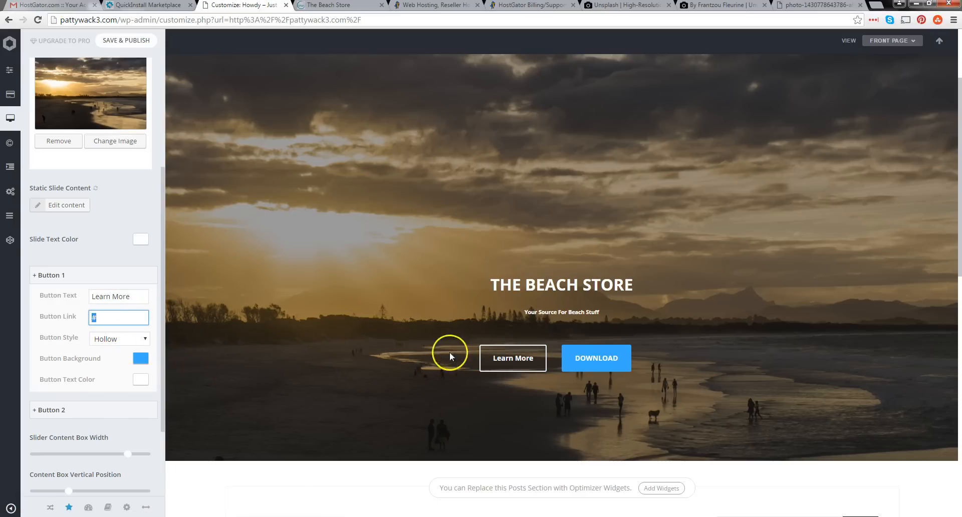
# Set Button 1's style to Flat (Big) after trying Rounded and Rounded (Big).
pyautogui.click(145, 339)
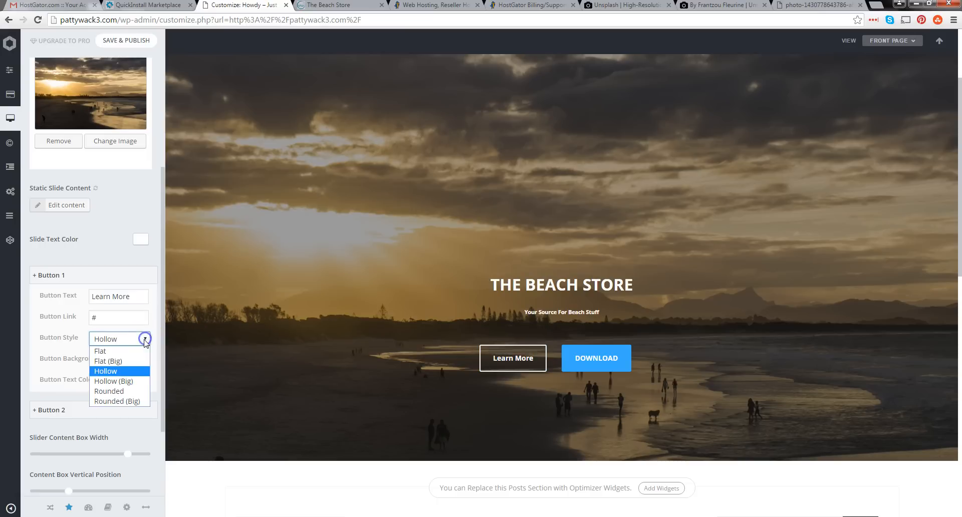
pyautogui.click(128, 392)
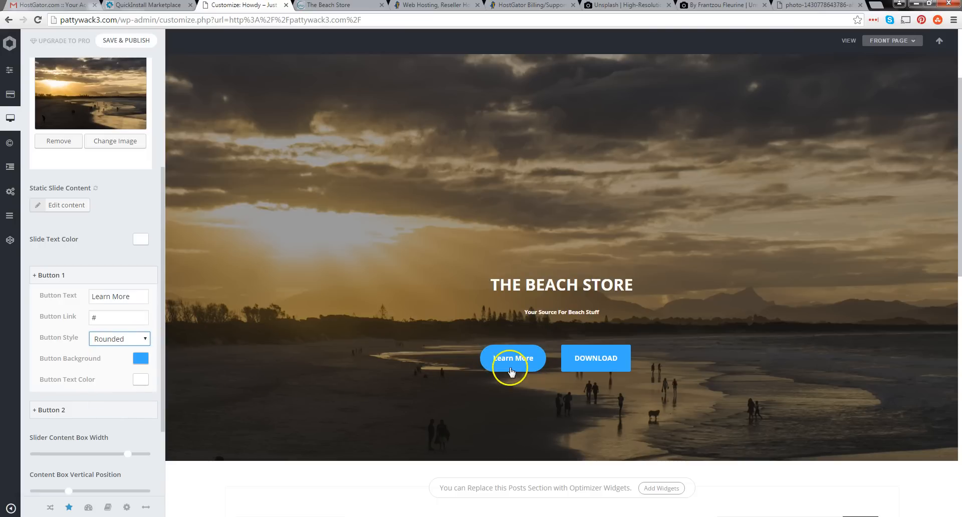
pyautogui.click(146, 340)
pyautogui.click(123, 400)
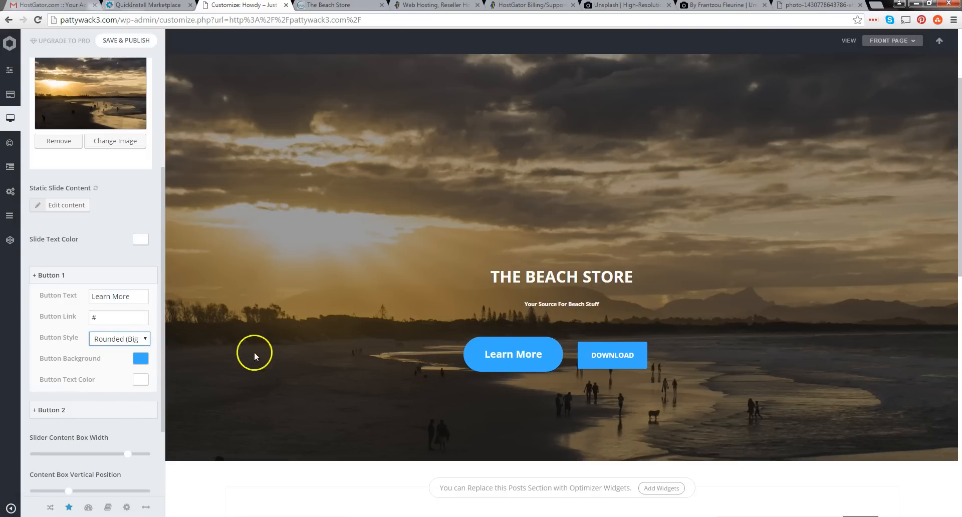
pyautogui.click(138, 339)
pyautogui.click(132, 364)
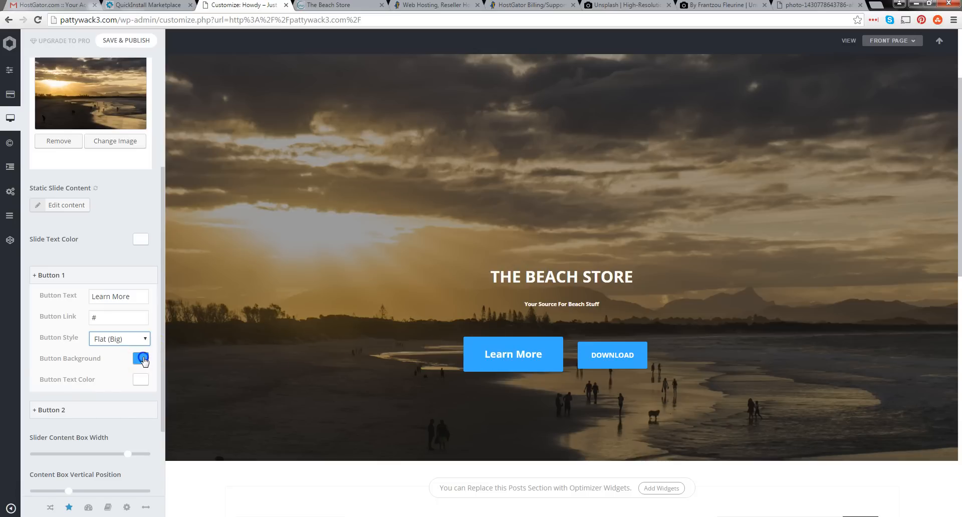
pyautogui.click(140, 358)
# Give the Learn More button a black background and the Hollow (Big) style.
pyautogui.click(133, 377)
pyautogui.scroll(-1, 103, 400)
pyautogui.click(49, 440)
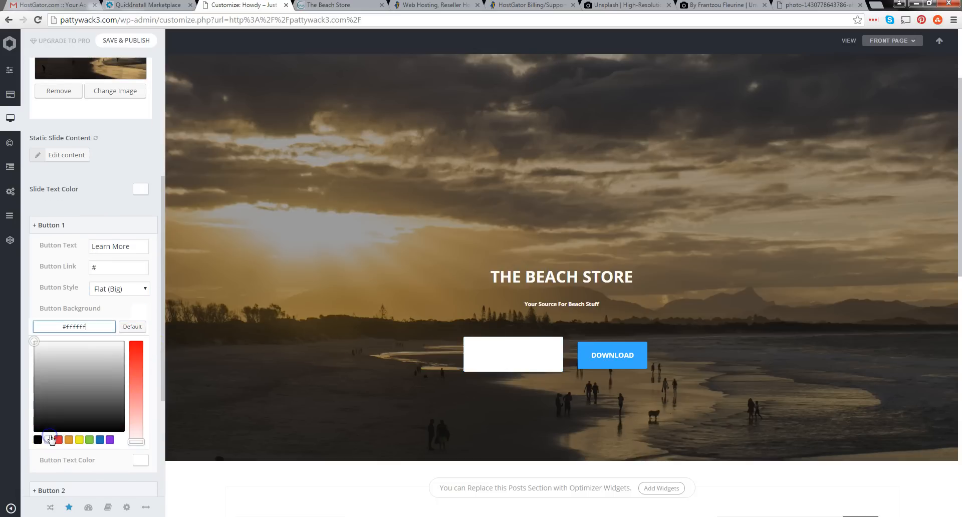
pyautogui.click(37, 440)
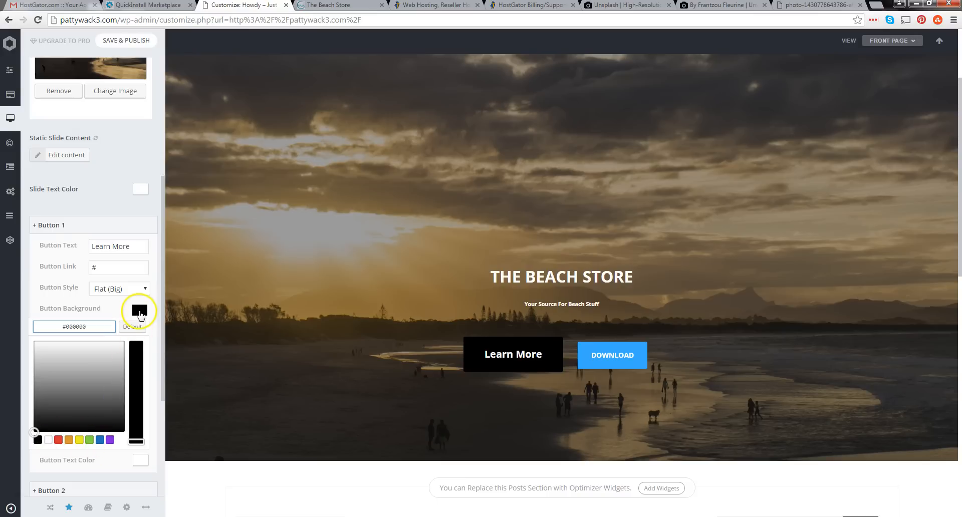
pyautogui.click(140, 314)
pyautogui.click(135, 288)
pyautogui.click(110, 331)
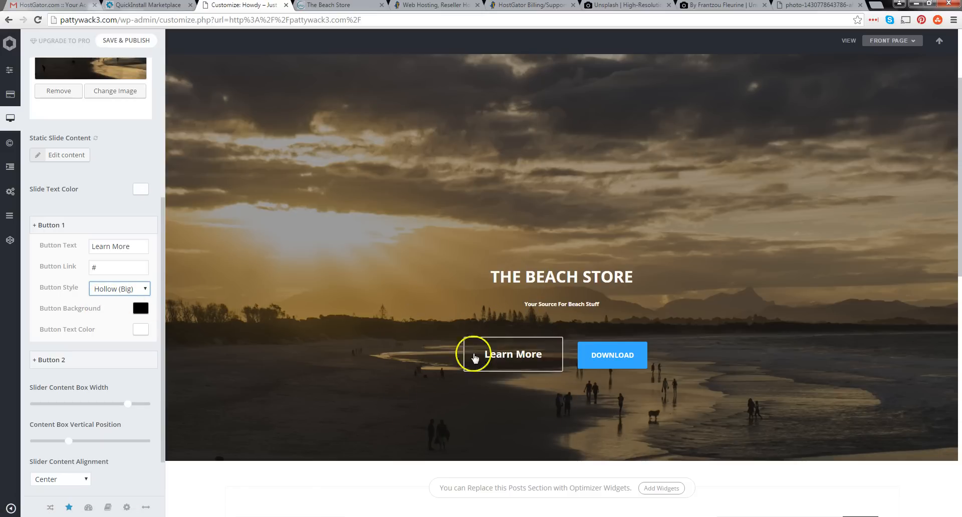
# Set the Learn More button text colour to white after trying several palette colours.
pyautogui.click(504, 352)
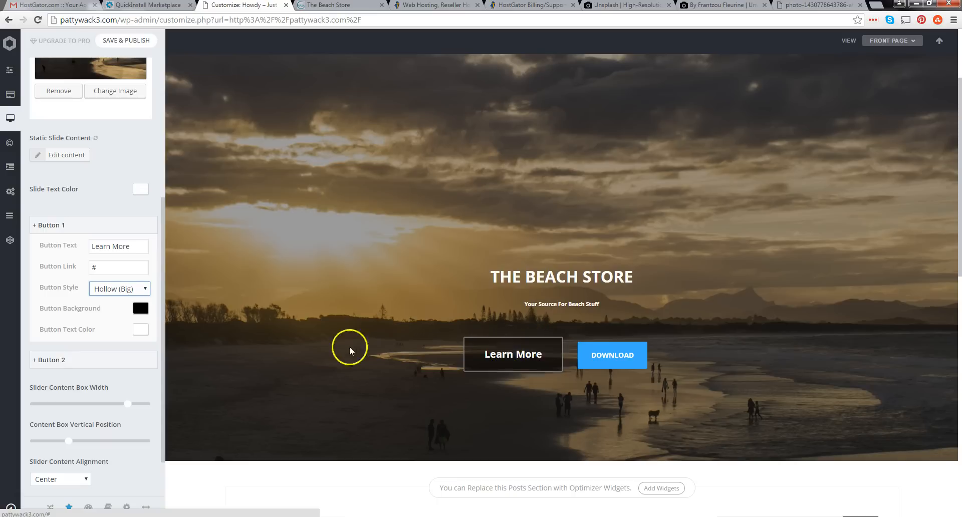
pyautogui.click(140, 330)
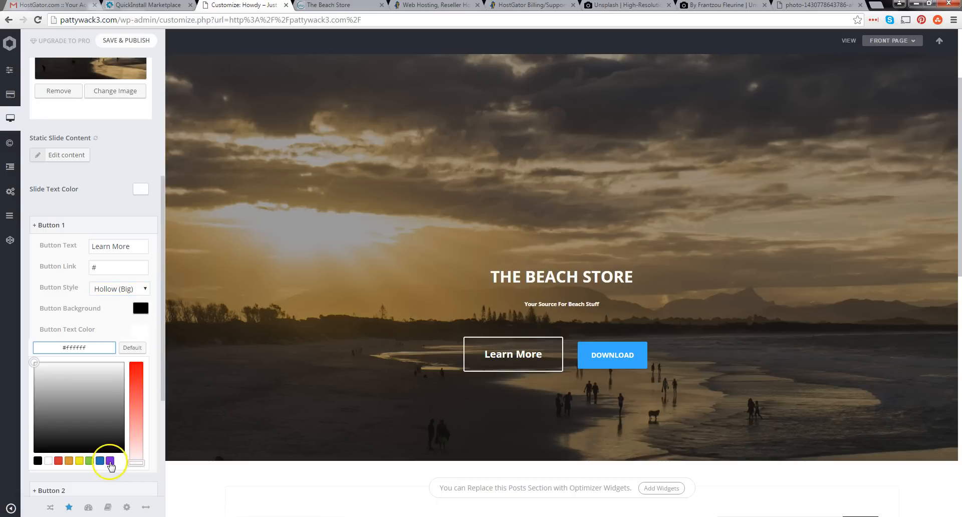
pyautogui.click(110, 461)
pyautogui.click(98, 461)
pyautogui.click(71, 461)
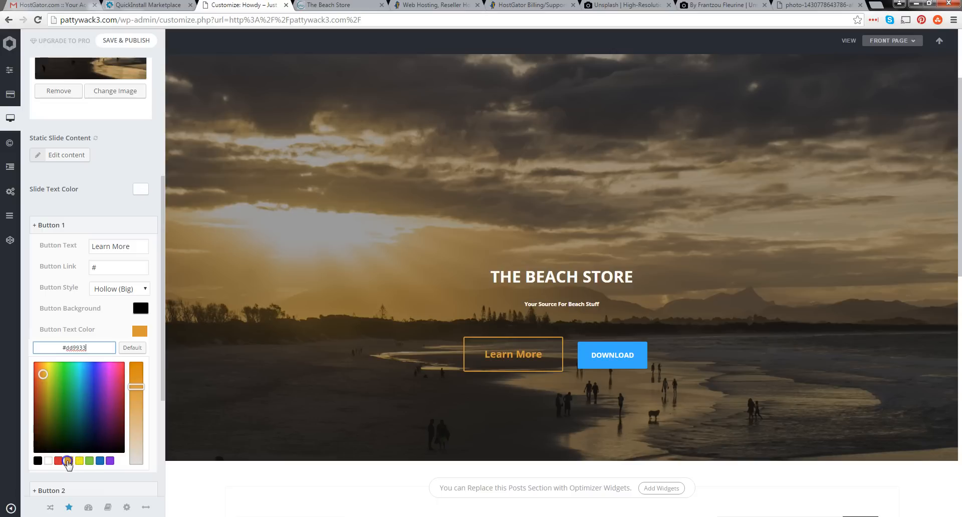
pyautogui.click(58, 461)
pyautogui.click(37, 460)
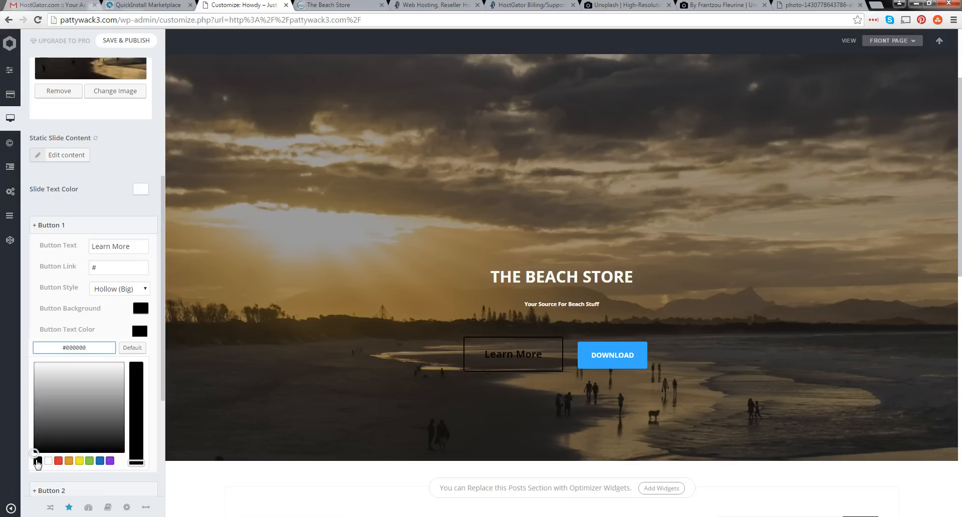
pyautogui.click(48, 461)
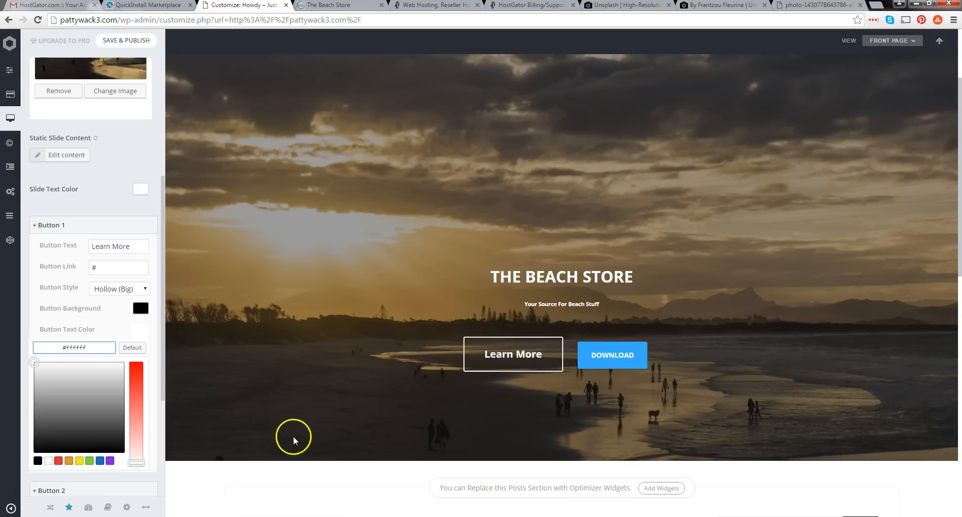
pyautogui.click(120, 329)
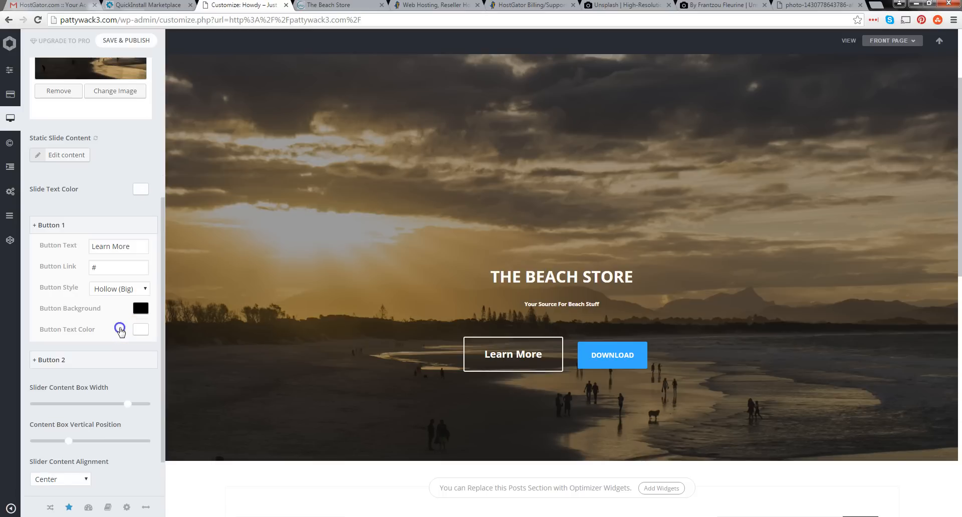
pyautogui.scroll(-1, 129, 329)
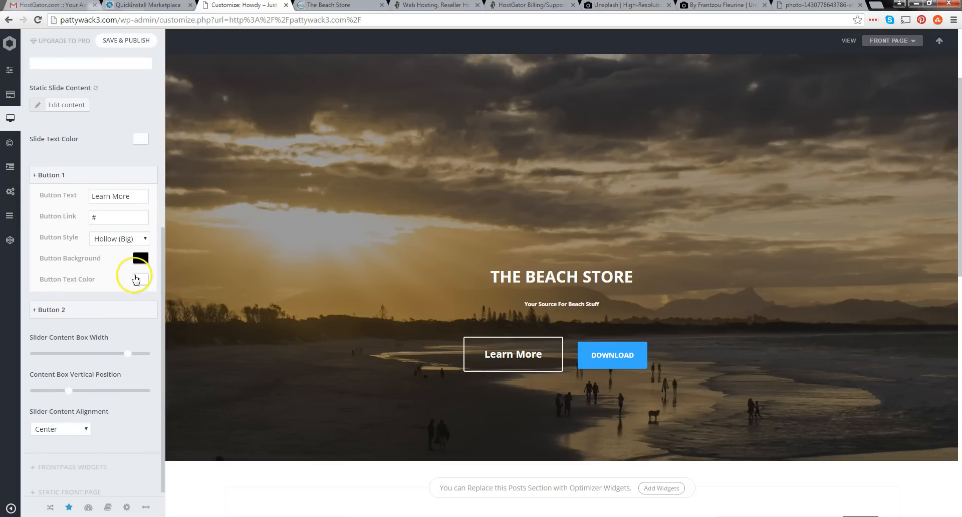
pyautogui.click(57, 176)
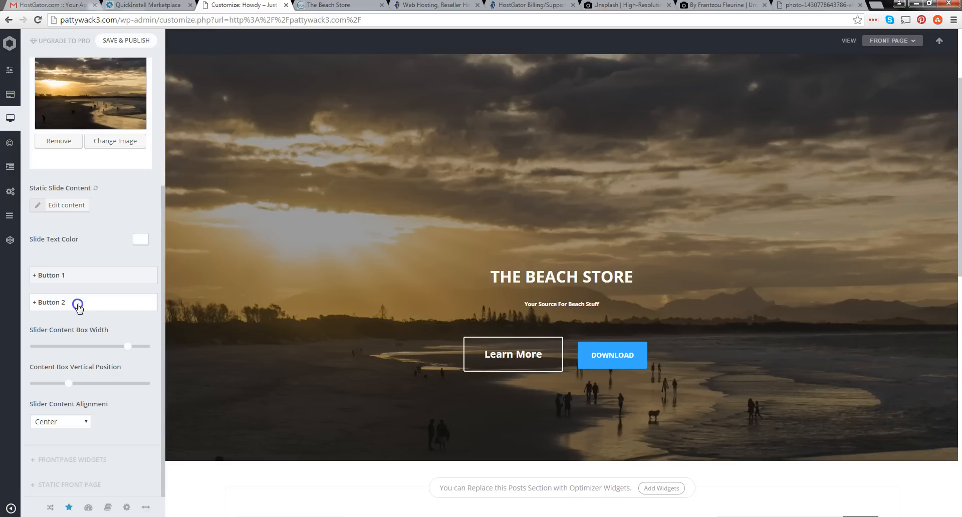
# Clear Button 2's DOWNLOAD label so that button disappears from the slide.
pyautogui.click(77, 304)
pyautogui.click(142, 326)
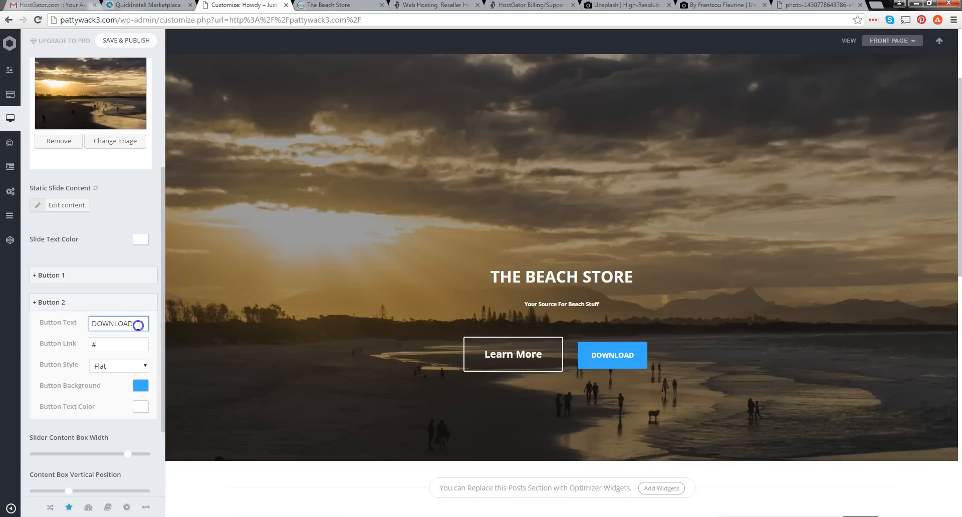
pyautogui.moveTo(138, 325); pyautogui.dragTo(84, 325)
pyautogui.press('BackSpace')
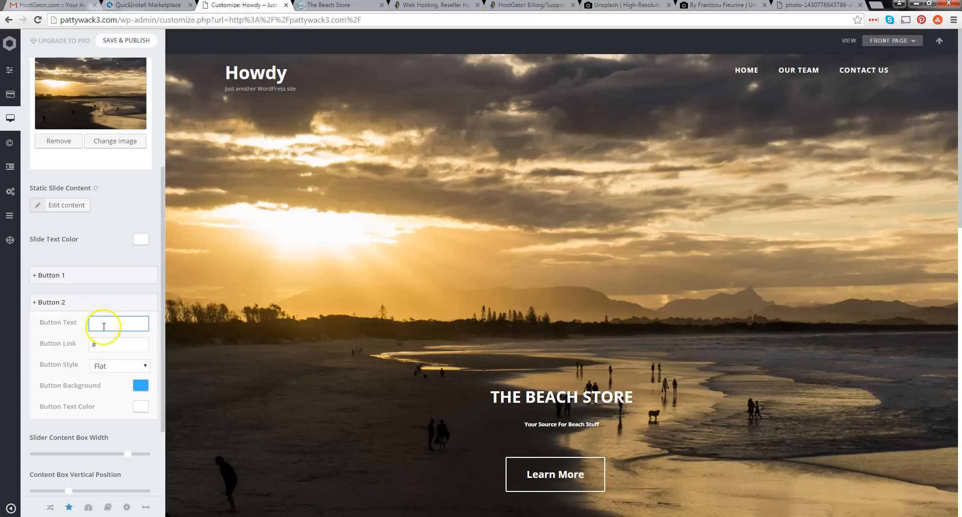
pyautogui.click(50, 303)
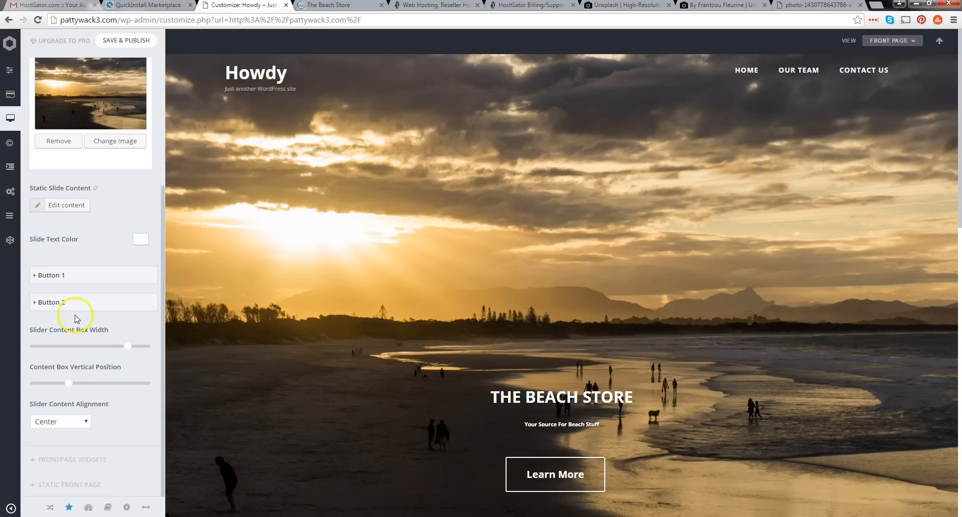
pyautogui.moveTo(127, 350)
pyautogui.mouseDown()
pyautogui.moveTo(39, 350)
pyautogui.moveTo(140, 347)
pyautogui.moveTo(128, 347)
pyautogui.mouseUp()
# Drag the Content Box Vertical Position slider to lift the heading and Learn More button.
pyautogui.moveTo(69, 385); pyautogui.dragTo(102, 383)
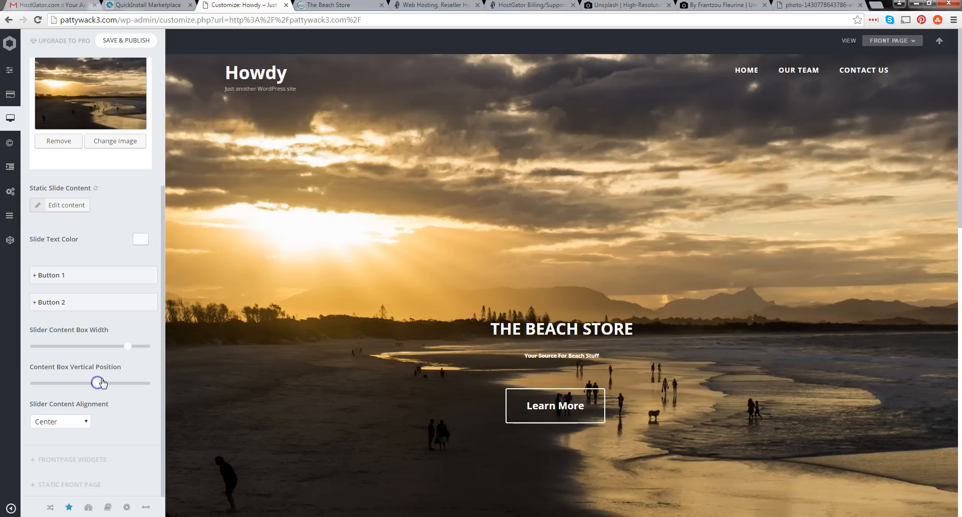
pyautogui.scroll(-3, 383, 334)
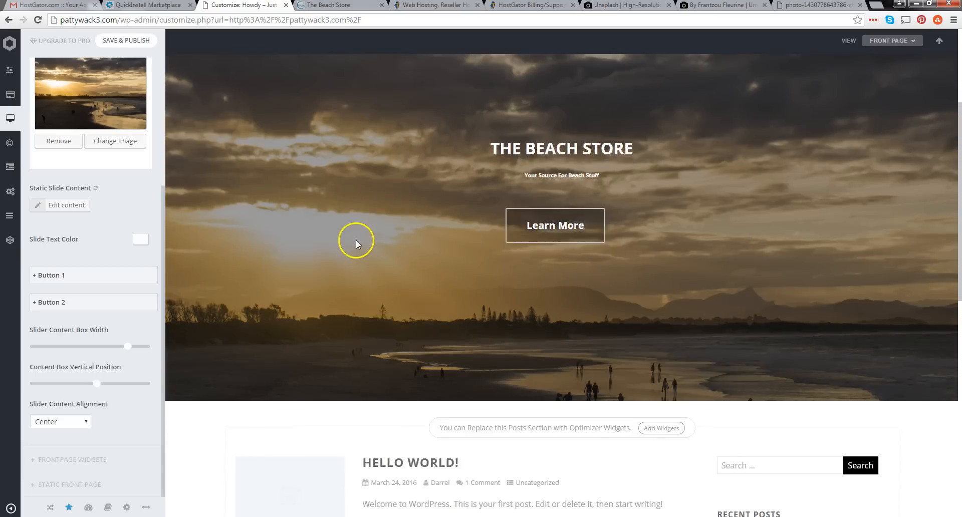
pyautogui.scroll(4, 351, 238)
pyautogui.scroll(4, 112, 247)
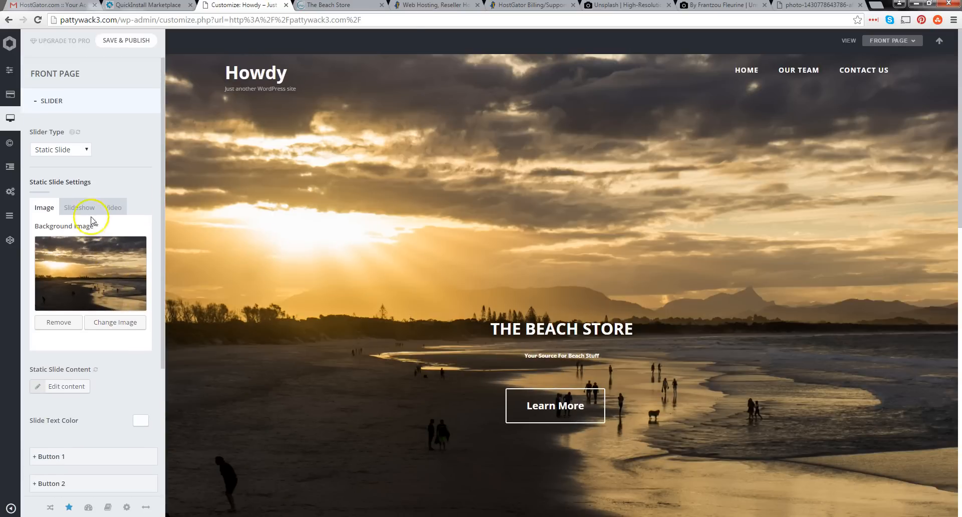
# Add an Advanced Text Widget from Optimizer Widgets to the Frontpage Widgets section.
pyautogui.click(50, 101)
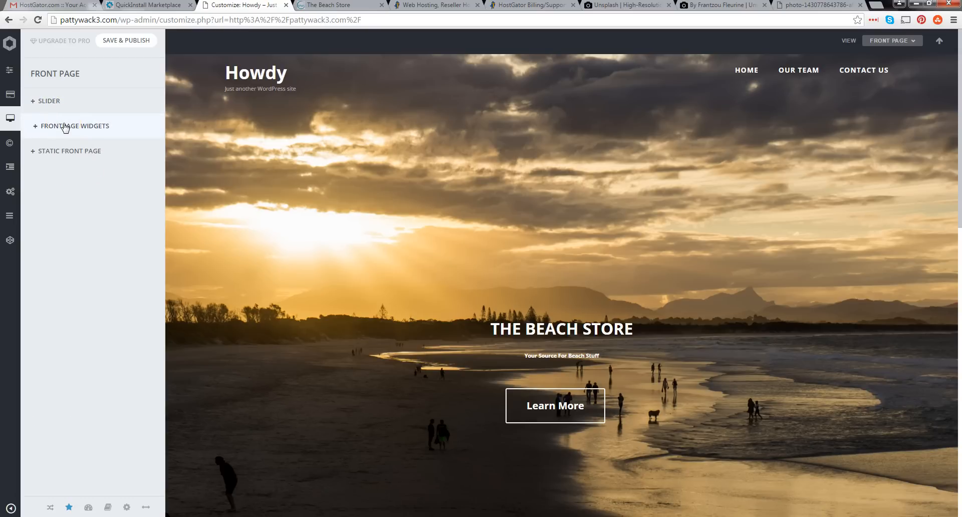
pyautogui.click(65, 126)
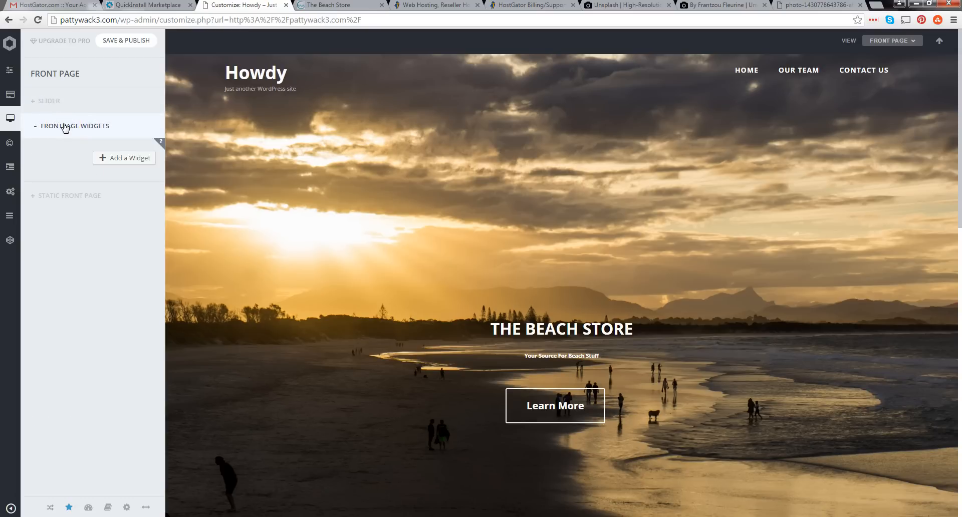
pyautogui.scroll(-5, 311, 214)
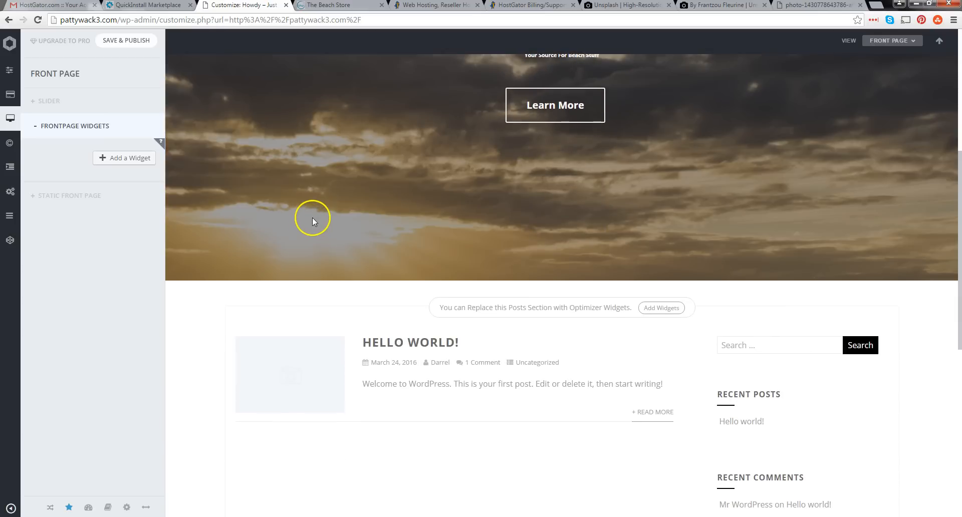
pyautogui.click(344, 281)
pyautogui.click(128, 159)
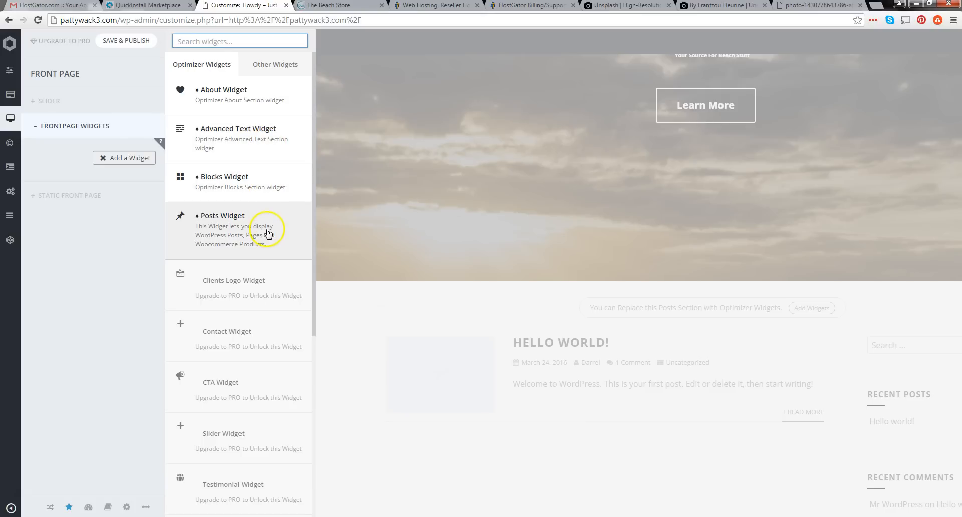
pyautogui.scroll(-3, 481, 211)
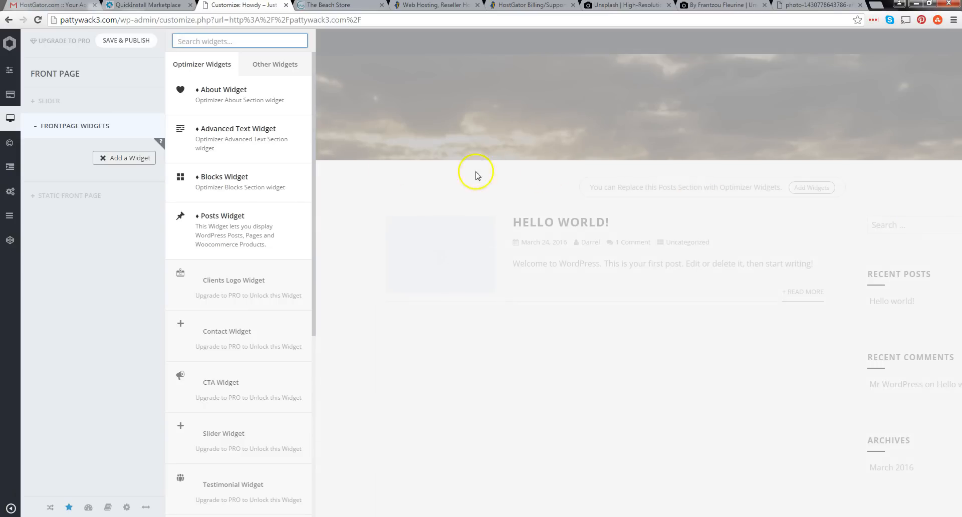
pyautogui.click(249, 137)
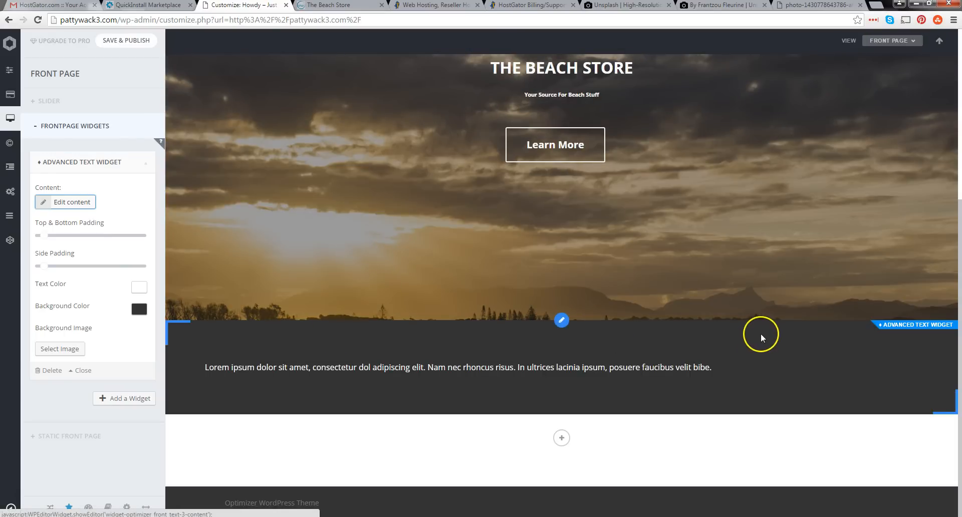
pyautogui.scroll(-2, 636, 327)
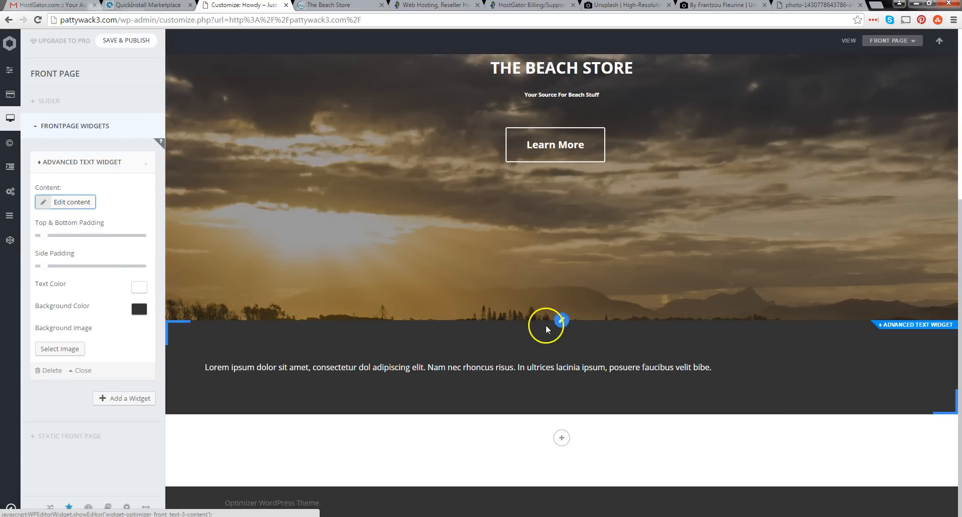
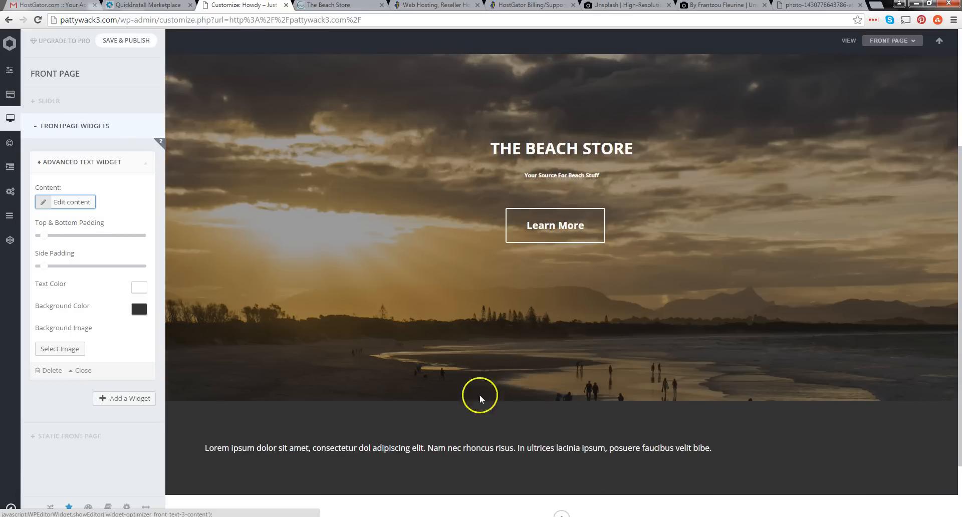
# Replace the text widget's placeholder paragraph with 'Our Services.'.
pyautogui.click(95, 202)
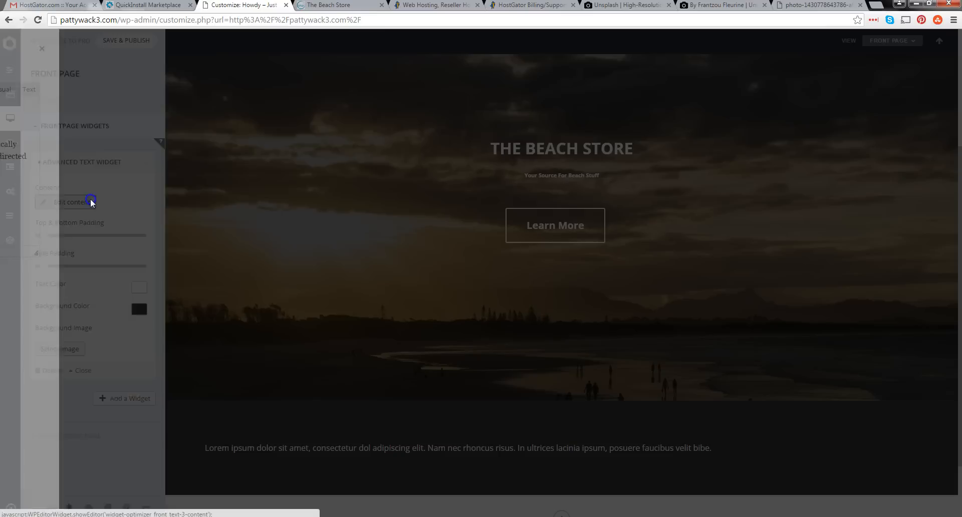
pyautogui.click(180, 172)
pyautogui.moveTo(161, 169); pyautogui.dragTo(20, 144)
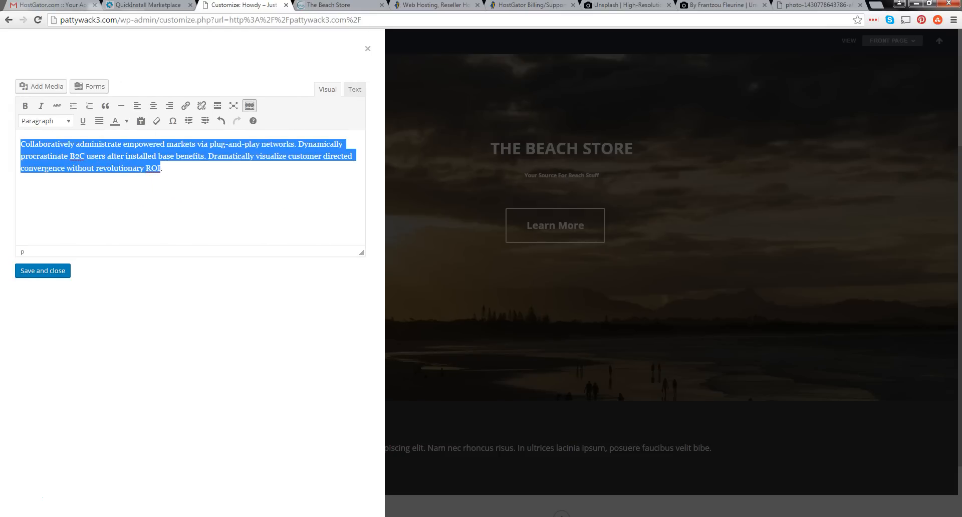
pyautogui.write('T')
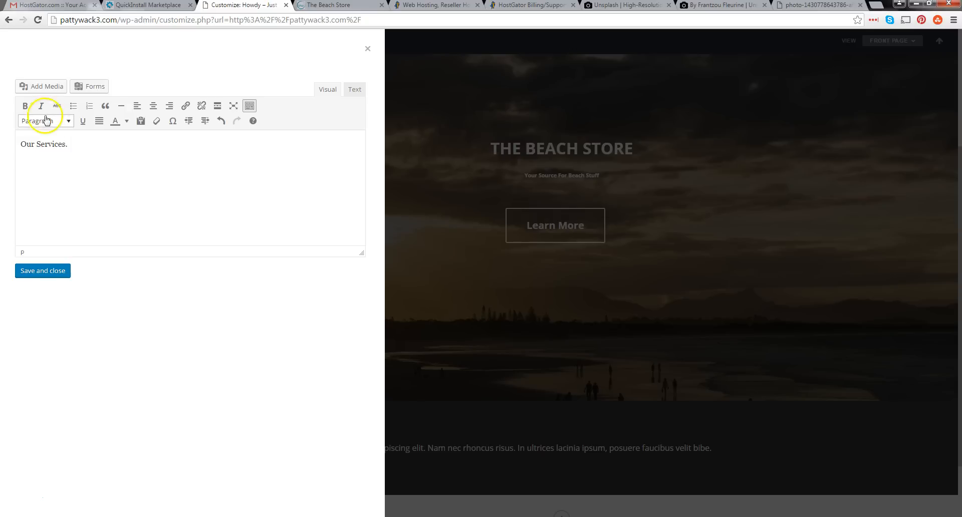
# Format 'Our Services.' as a centred Heading 2 and save the editor.
pyautogui.tripleClick(66, 140)
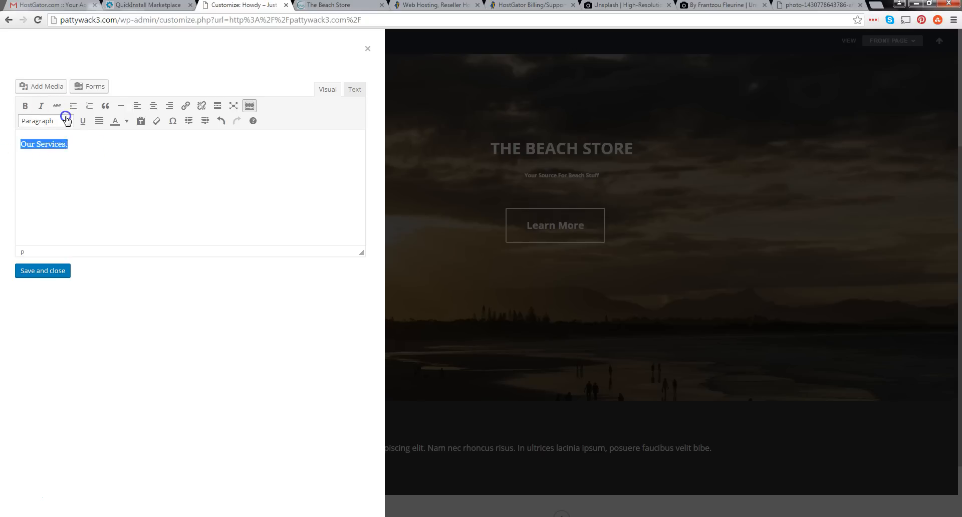
pyautogui.click(65, 121)
pyautogui.click(65, 183)
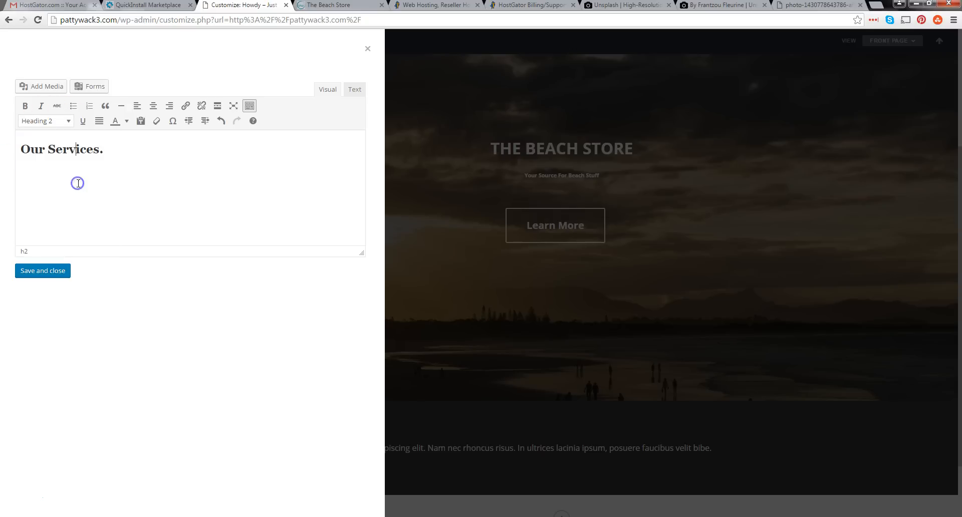
pyautogui.click(154, 107)
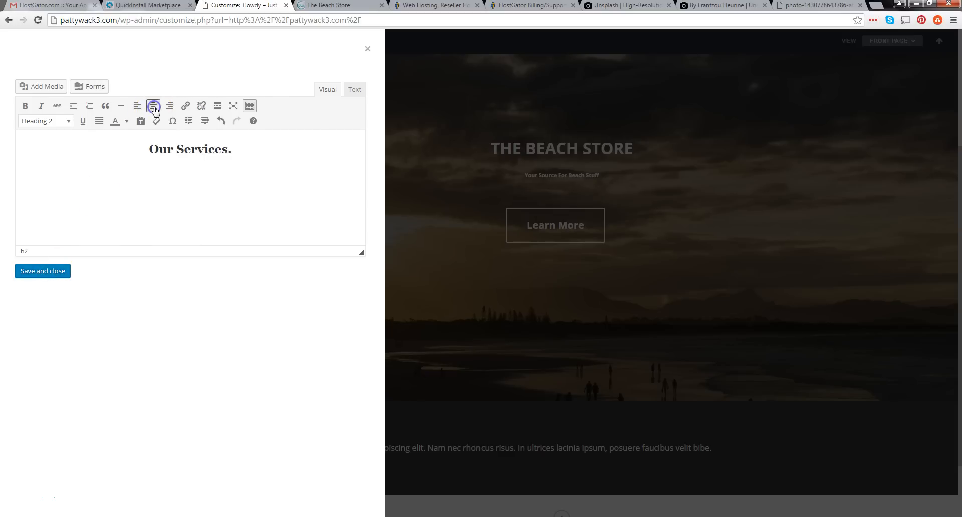
pyautogui.click(65, 274)
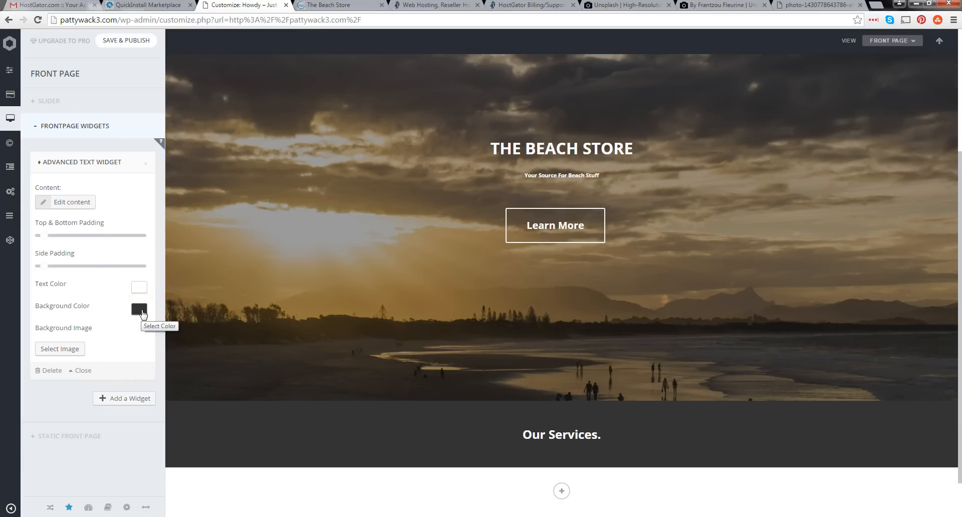
# Set the Our Services section's background colour to orange.
pyautogui.scroll(-2, 200, 312)
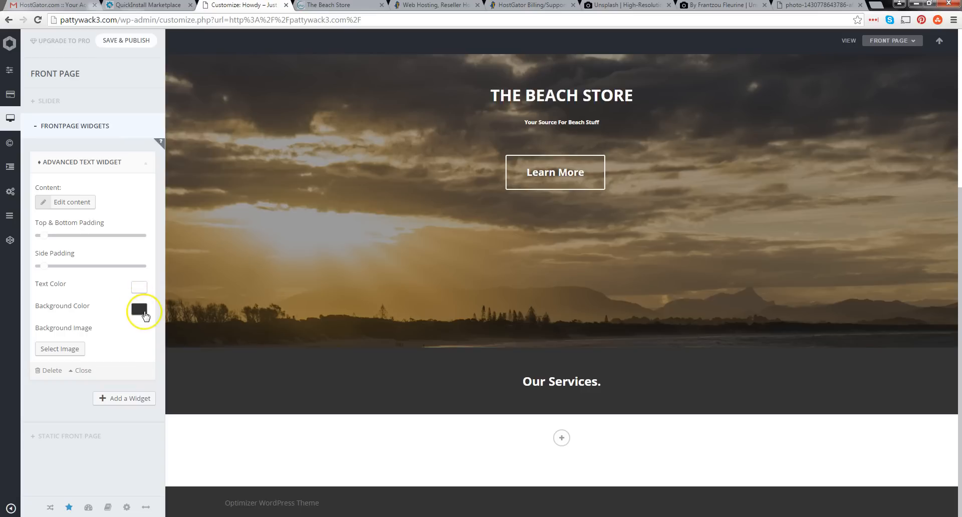
pyautogui.click(141, 310)
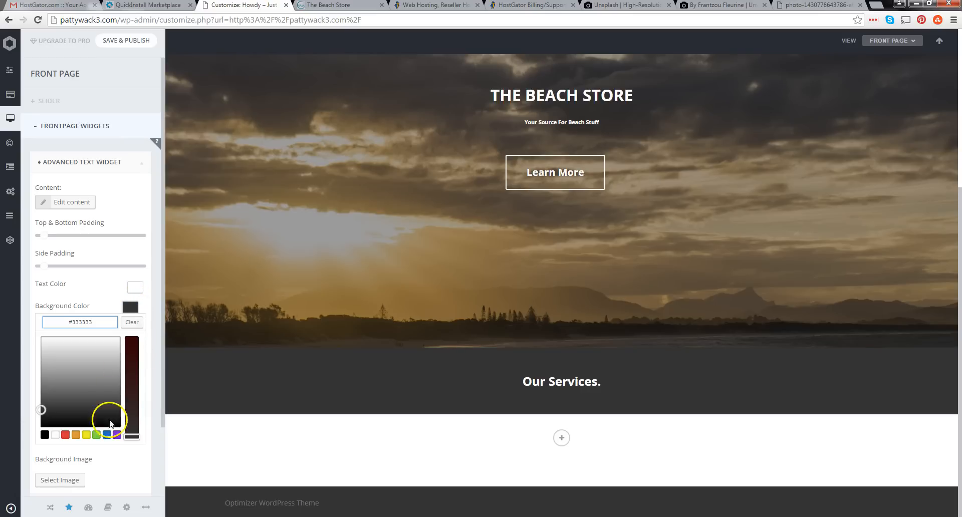
pyautogui.click(117, 435)
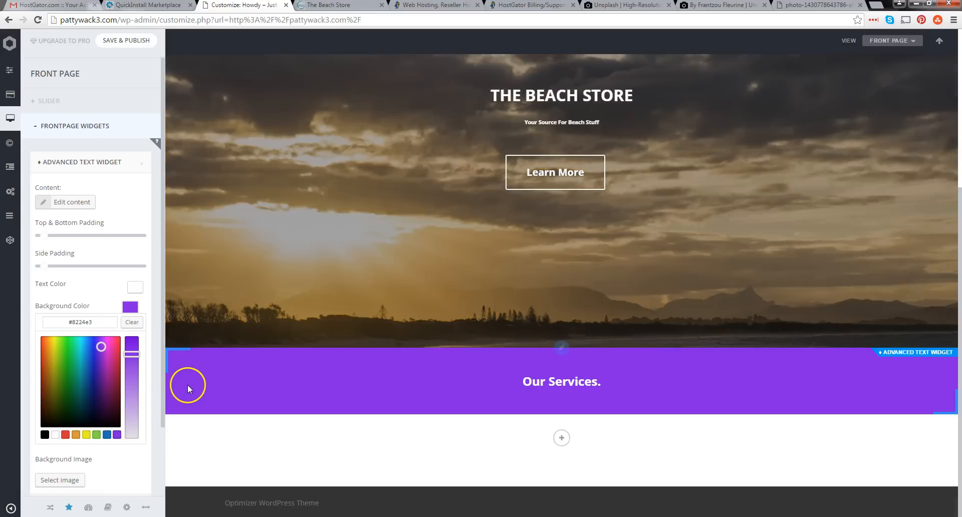
pyautogui.click(76, 435)
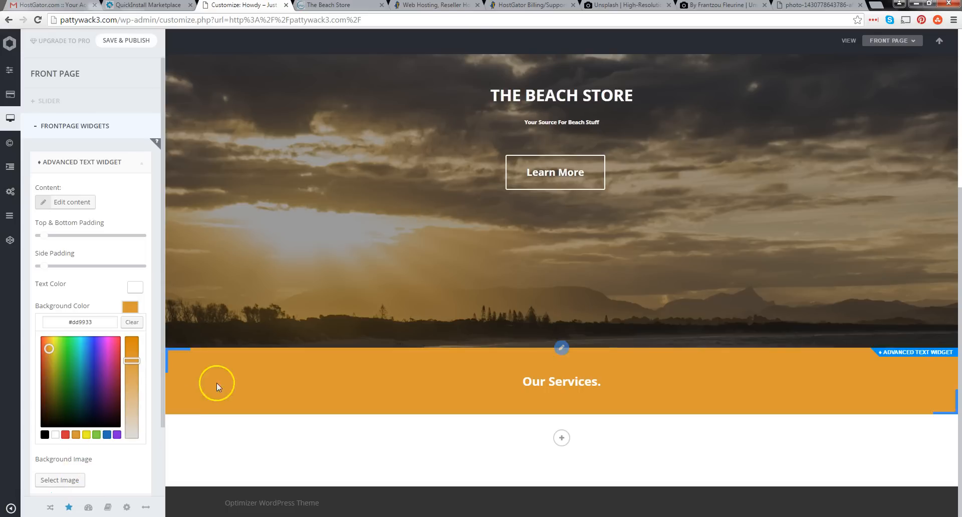
# Use the Beach_sand_1_by_eddieretelj.jpg photo as the section's background image.
pyautogui.scroll(-1, 107, 372)
pyautogui.scroll(-1, 108, 371)
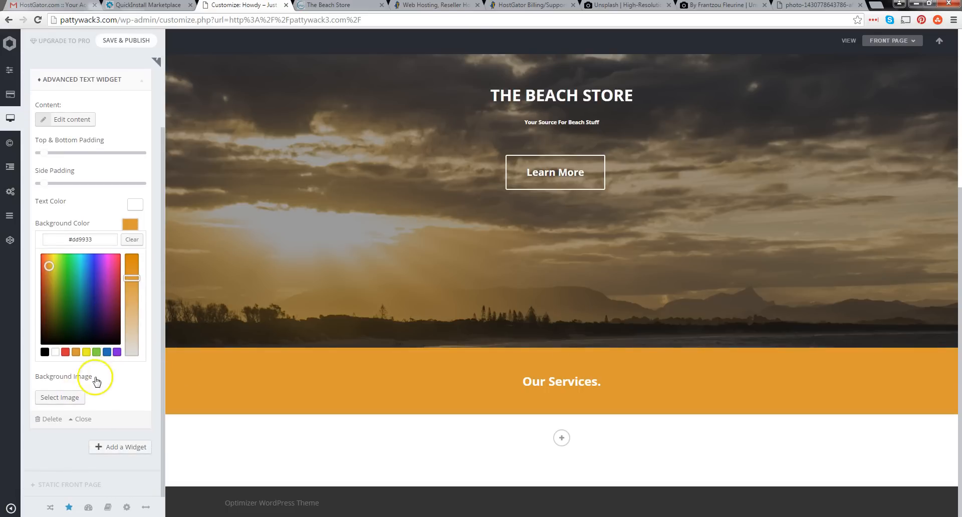
pyautogui.click(71, 399)
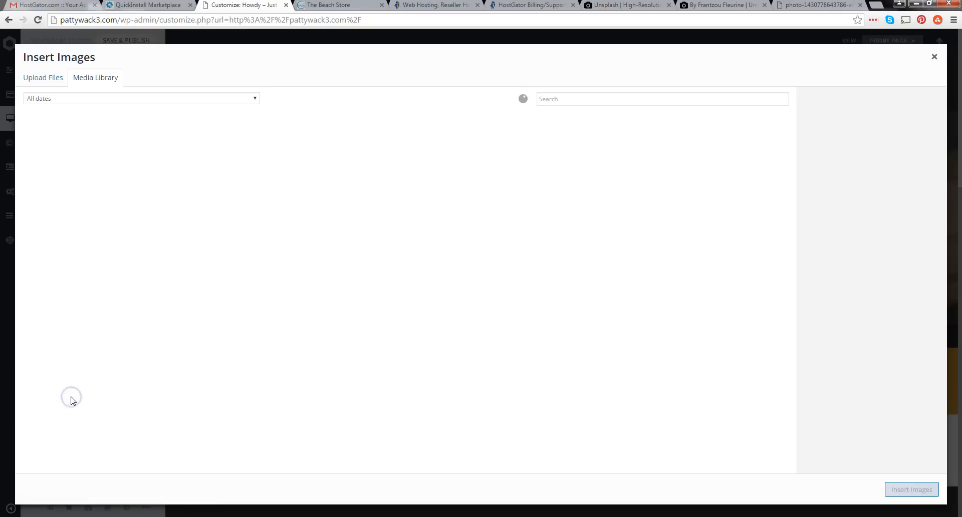
pyautogui.click(433, 160)
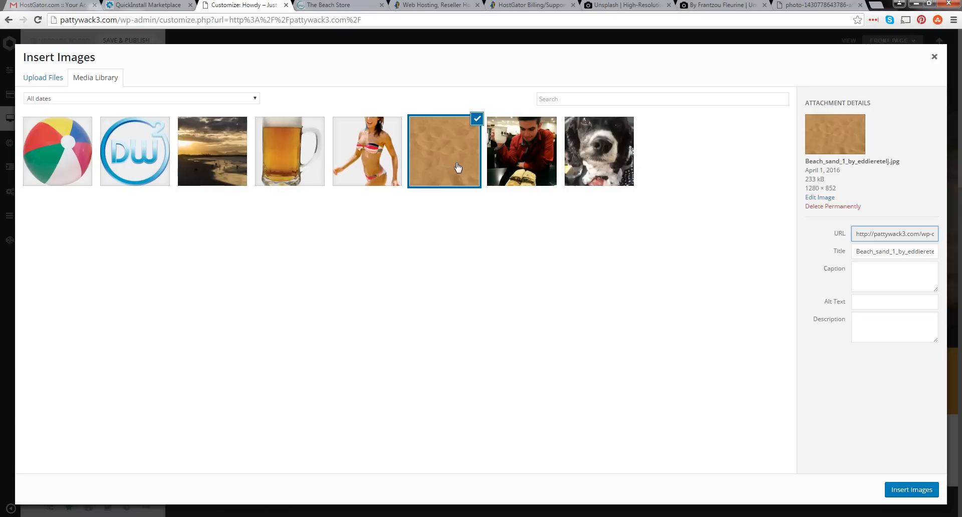
pyautogui.click(916, 490)
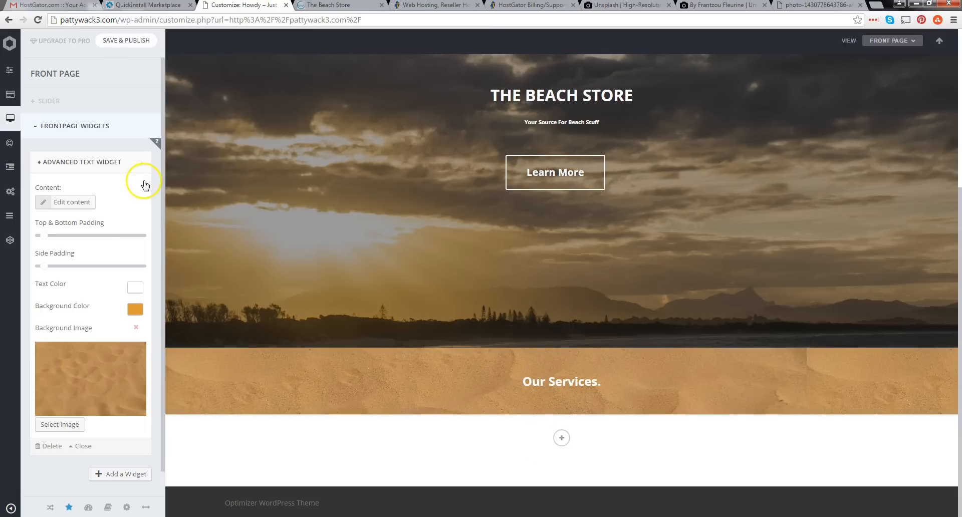
# Publish the front-page changes, then add a Blocks Widget after Our Services.
pyautogui.click(140, 164)
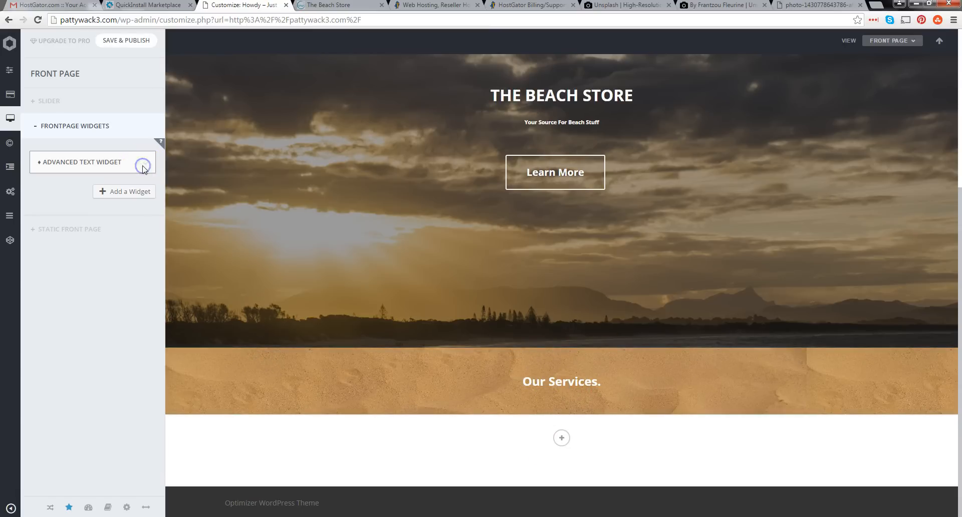
pyautogui.click(136, 40)
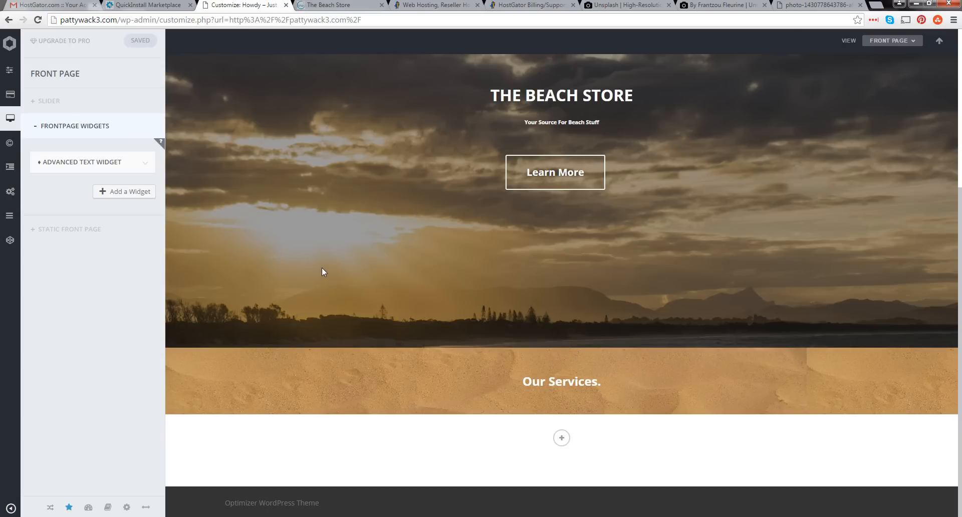
pyautogui.click(138, 193)
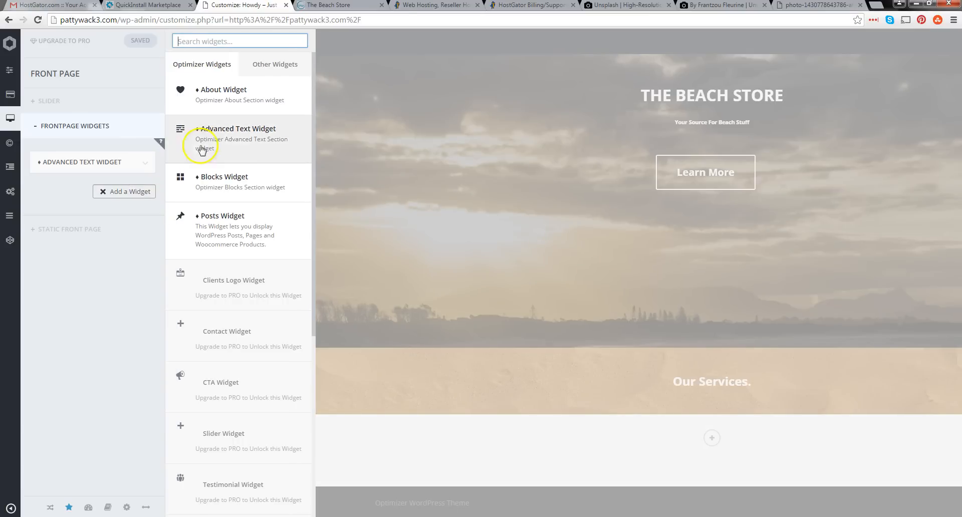
pyautogui.click(242, 185)
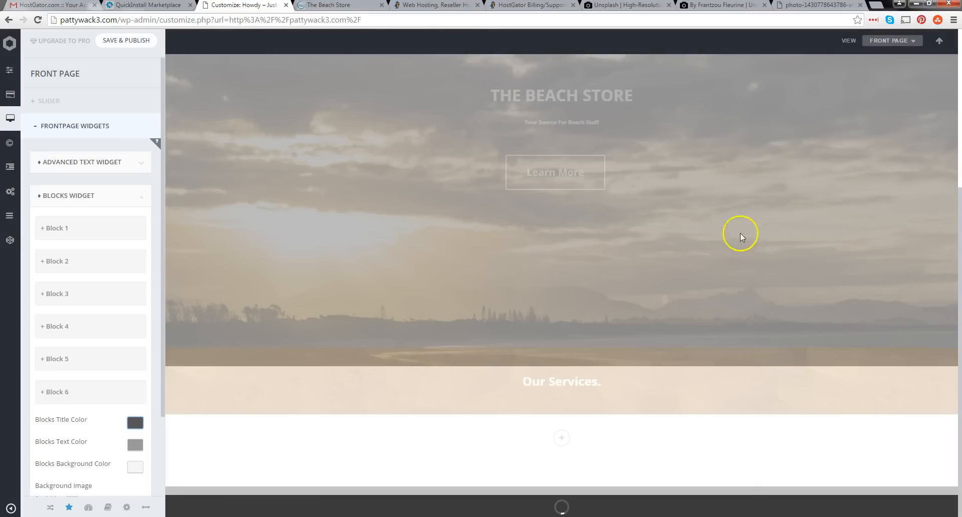
# Retitle the first services block as PARTY GIRL.
pyautogui.click(960, 114)
pyautogui.moveTo(960, 118); pyautogui.dragTo(959, 341)
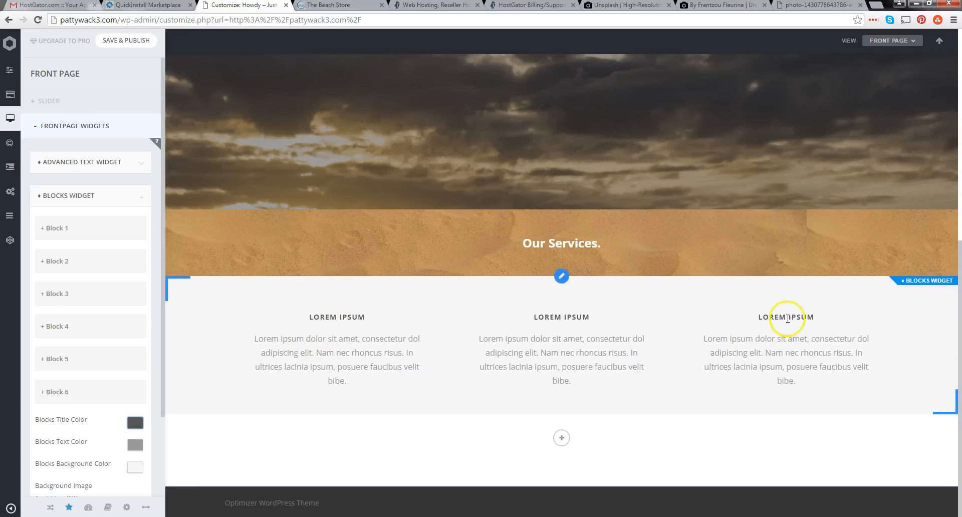
pyautogui.moveTo(358, 317); pyautogui.dragTo(298, 318)
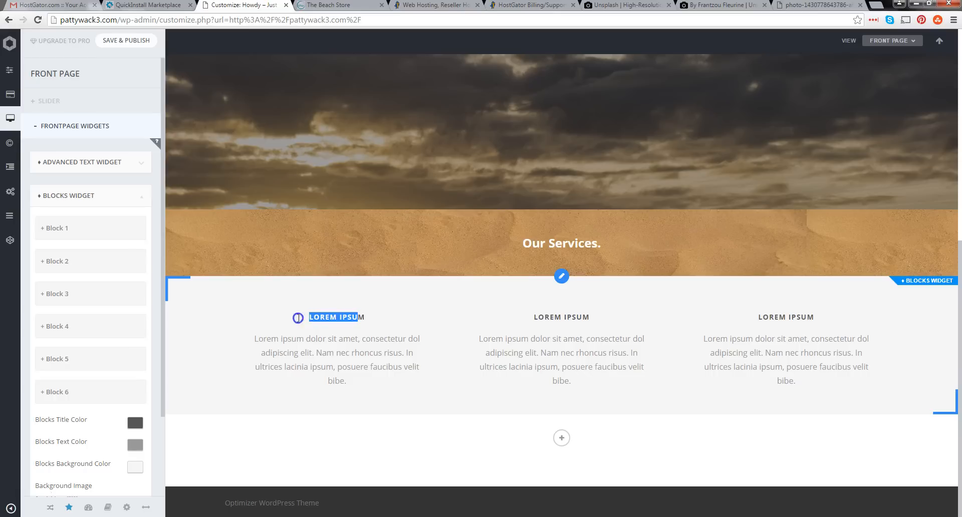
pyautogui.click(327, 340)
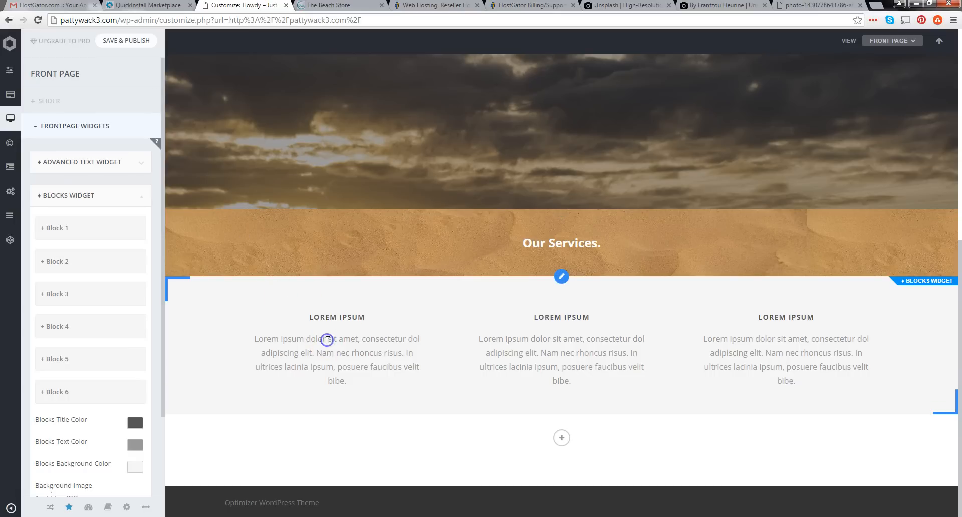
pyautogui.click(55, 230)
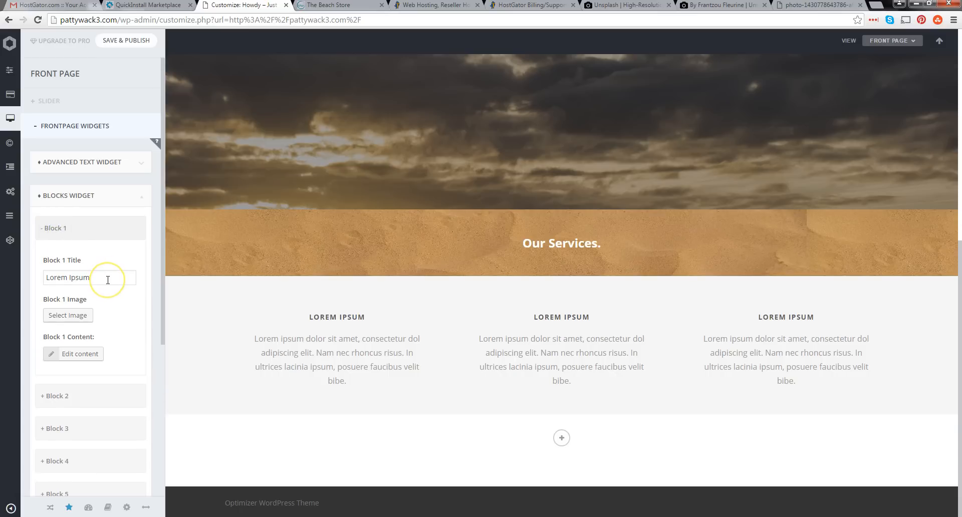
pyautogui.tripleClick(108, 280)
pyautogui.write('Pa')
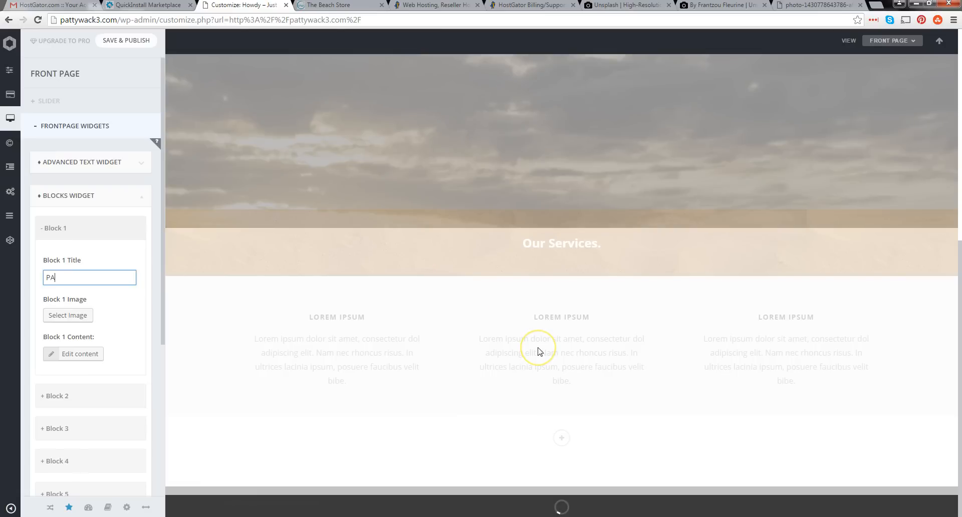
pyautogui.write('RTY GIRL')
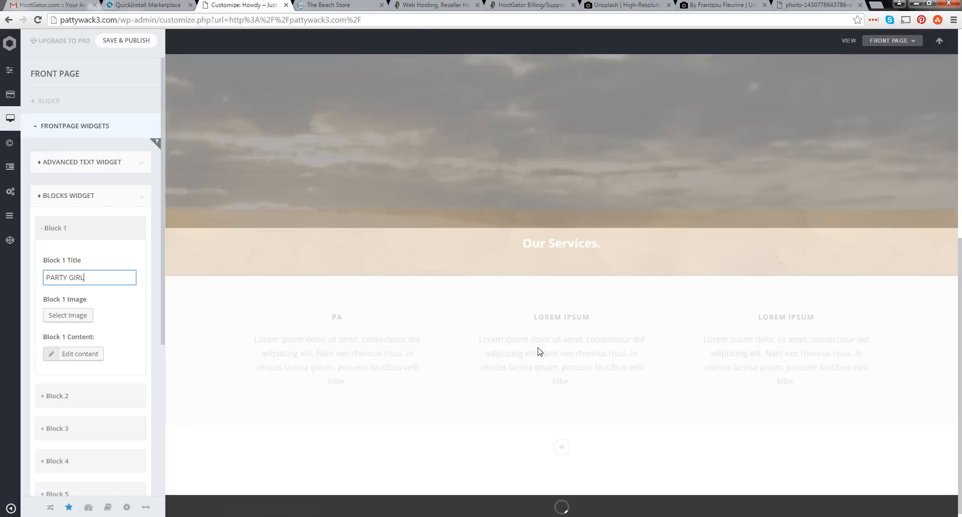
pyautogui.press('Tab')
pyautogui.press('Tab')
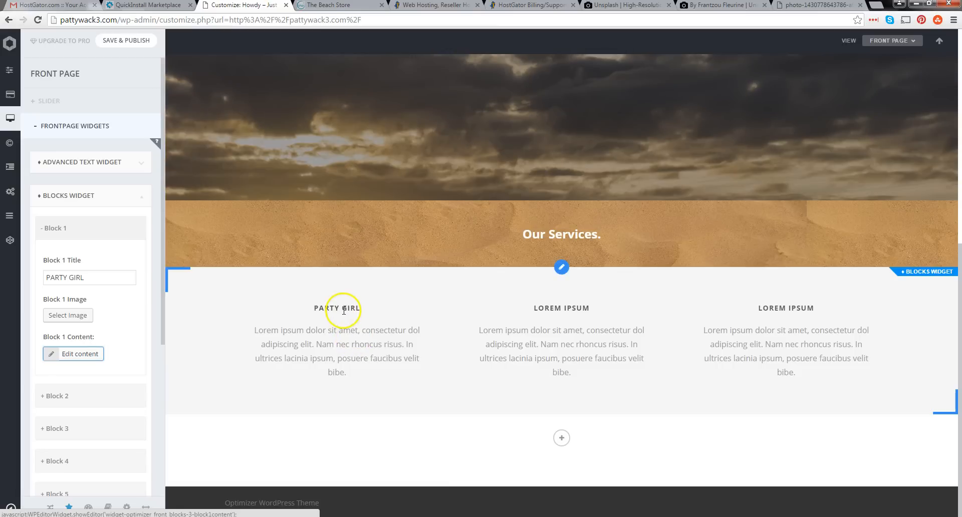
pyautogui.moveTo(362, 309); pyautogui.dragTo(306, 306)
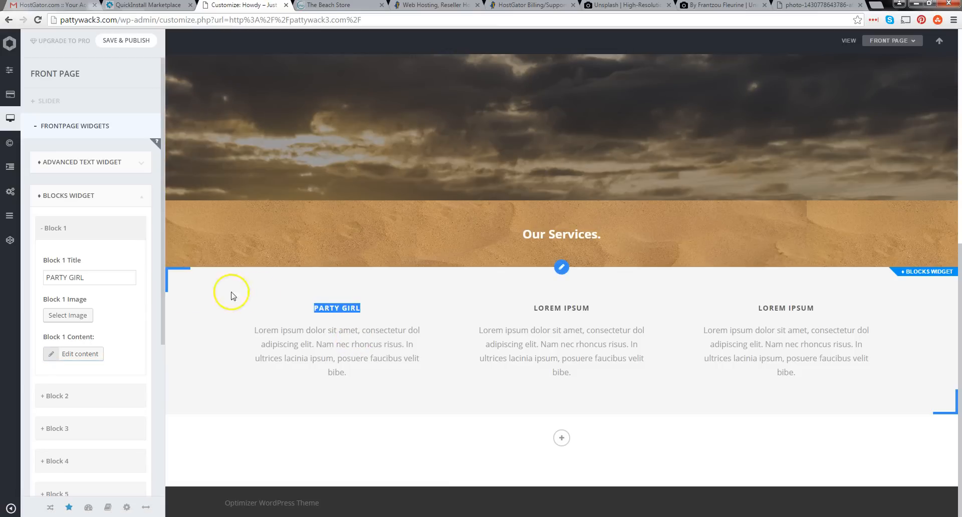
# Give Block 1 the beach-jogging-girl-ll.png image and open its content editor.
pyautogui.click(81, 320)
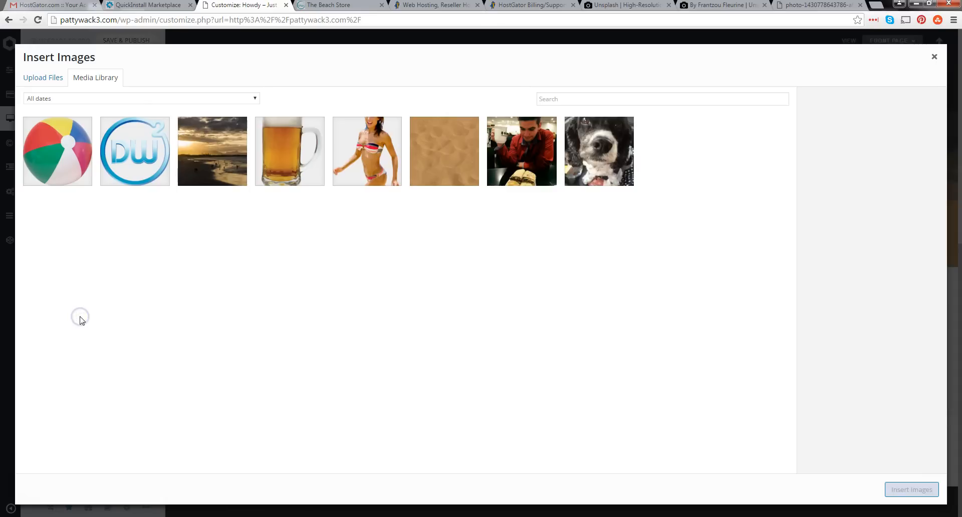
pyautogui.click(366, 149)
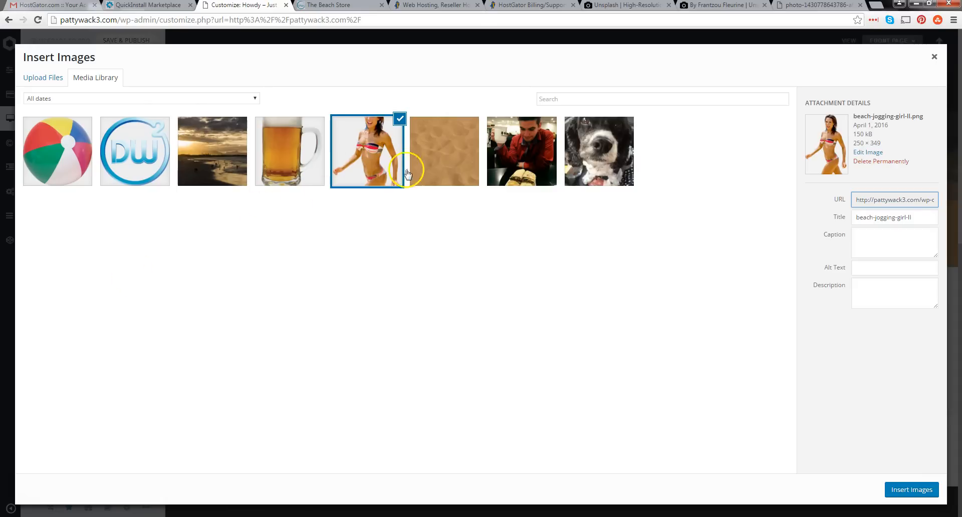
pyautogui.click(912, 489)
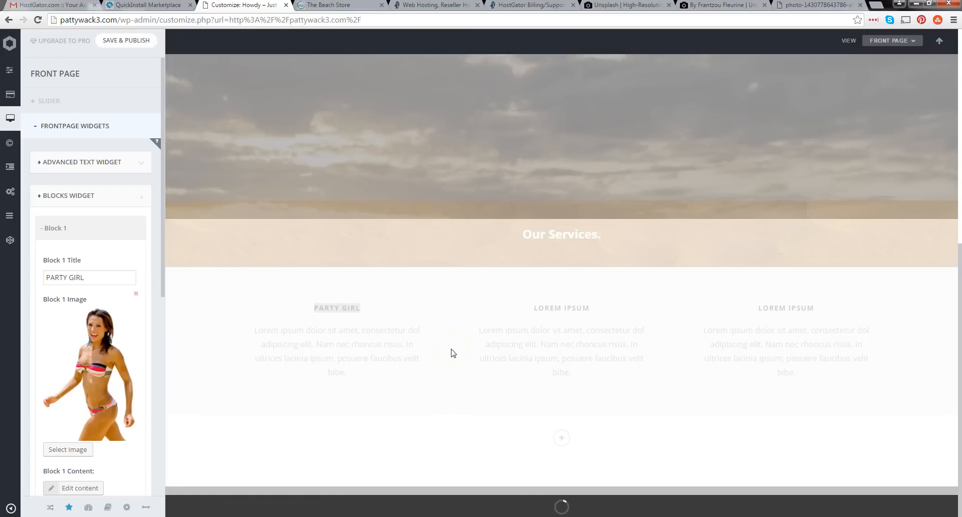
pyautogui.scroll(-3, 436, 336)
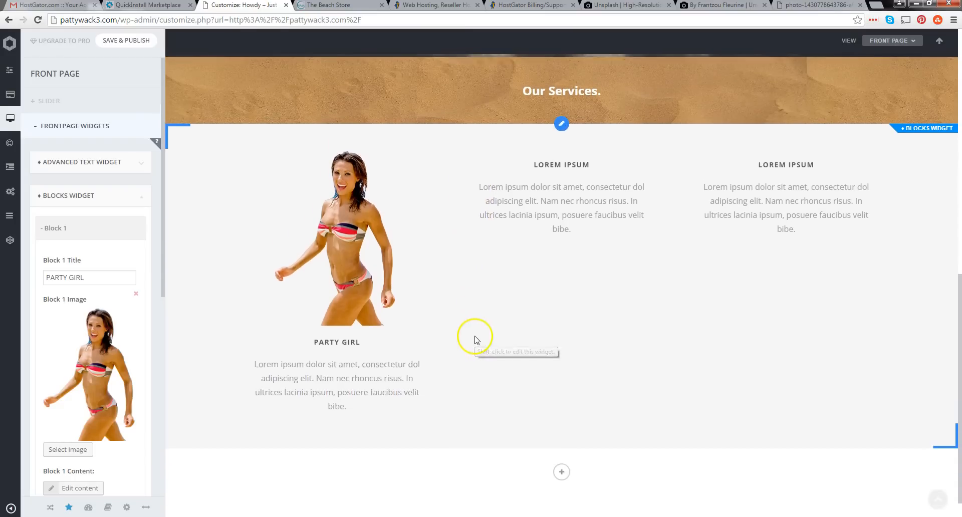
pyautogui.scroll(-1, 476, 340)
pyautogui.scroll(-2, 56, 319)
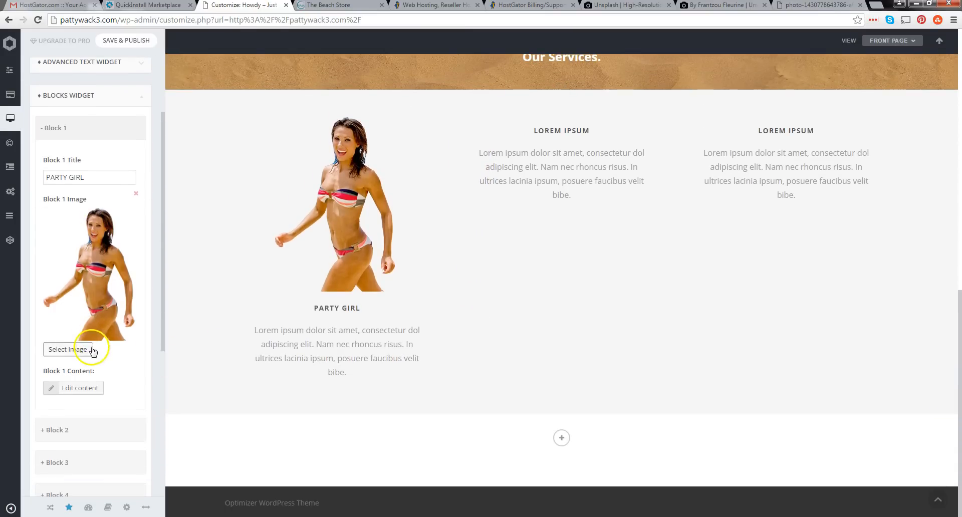
pyautogui.click(76, 388)
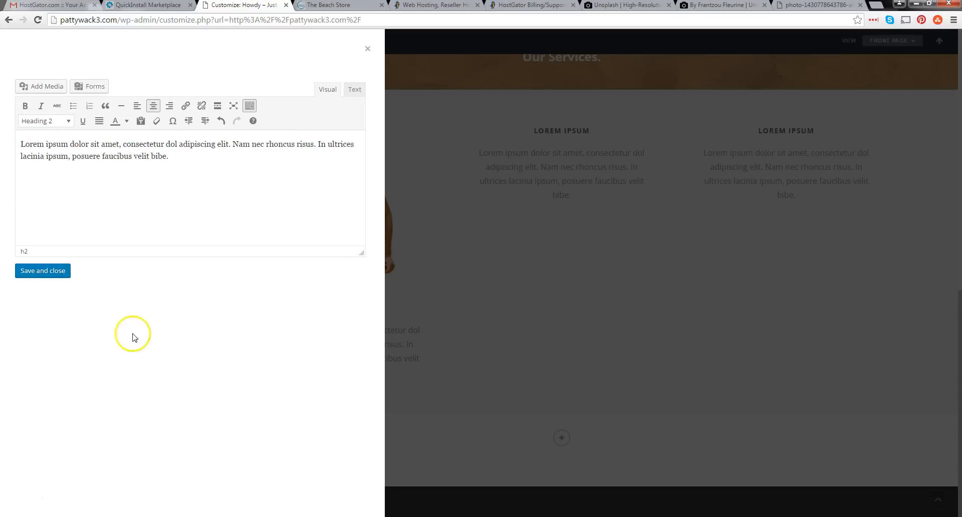
# Replace Block 1's Lorem ipsum with 'We know how to party! Come check out our store in Santa Monica, CA'.
pyautogui.click(178, 165)
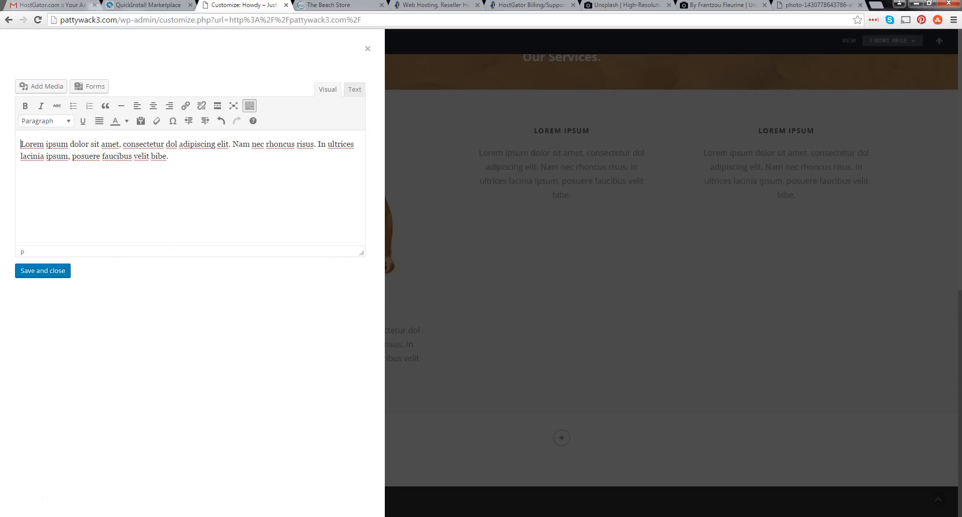
pyautogui.tripleClick(202, 166)
pyautogui.write('t')
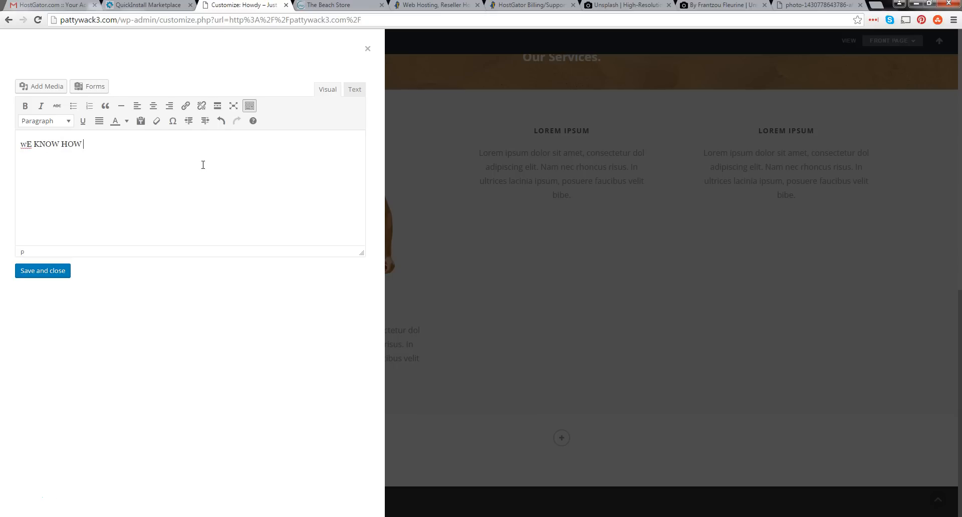
pyautogui.press('BackSpace')
pyautogui.press('BackSpace')
pyautogui.press('BackSpace')
pyautogui.press('BackSpace')
pyautogui.press('BackSpace')
pyautogui.press('BackSpace')
pyautogui.press('BackSpace')
pyautogui.press('BackSpace')
pyautogui.press('BackSpace')
pyautogui.press('BackSpace')
pyautogui.press('BackSpace')
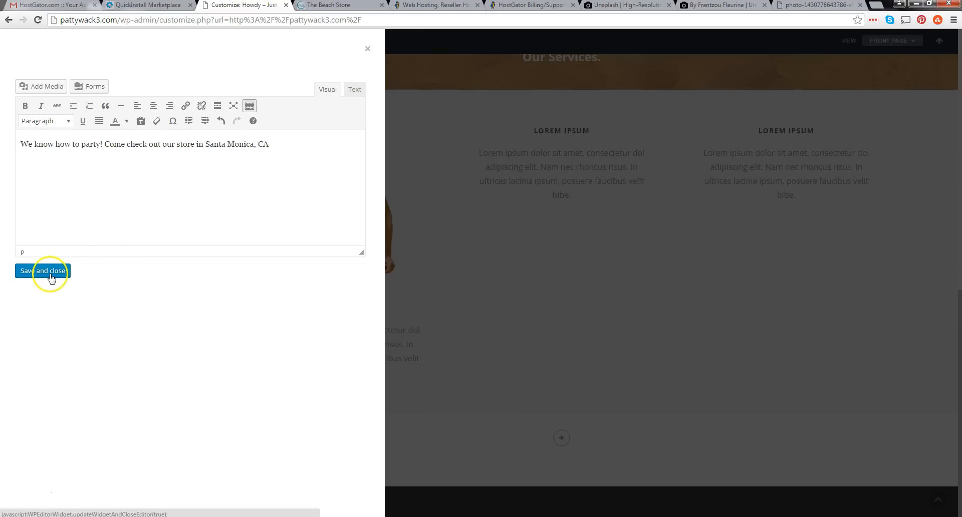
# Format the Santa Monica sentence as Heading 3 and save the editor.
pyautogui.moveTo(271, 145); pyautogui.dragTo(74, 141)
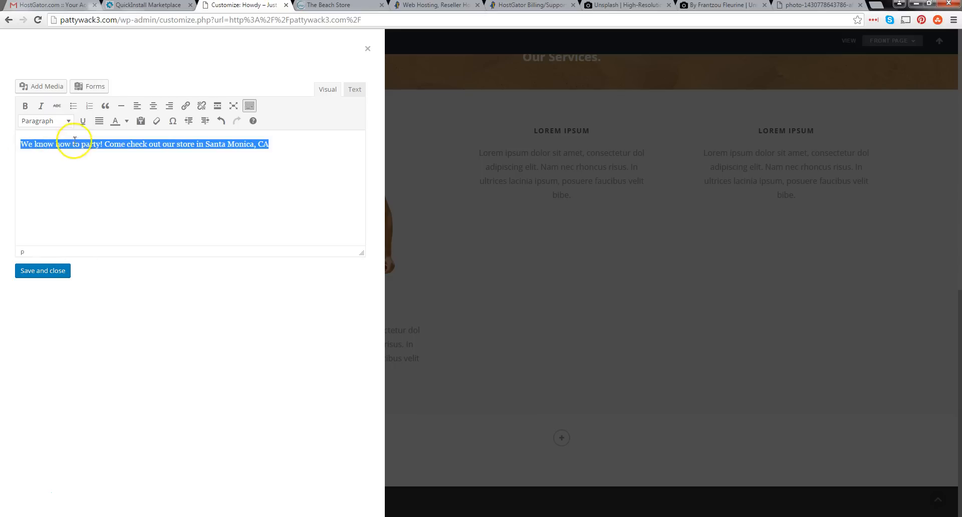
pyautogui.click(68, 122)
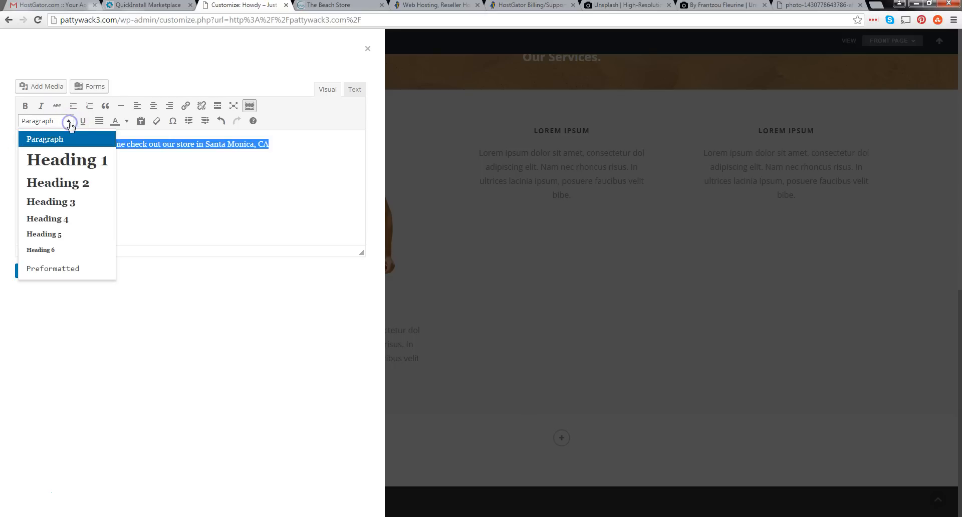
pyautogui.click(70, 206)
pyautogui.click(62, 273)
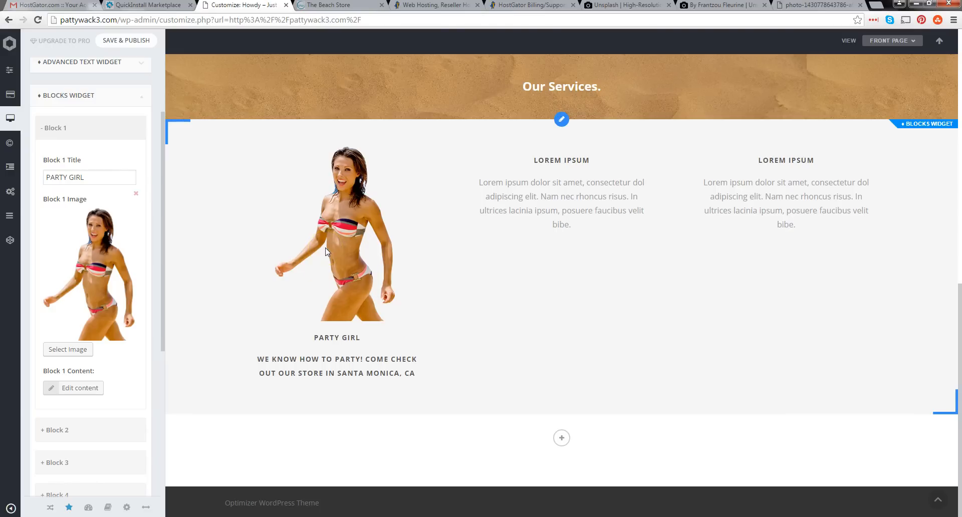
pyautogui.click(876, 5)
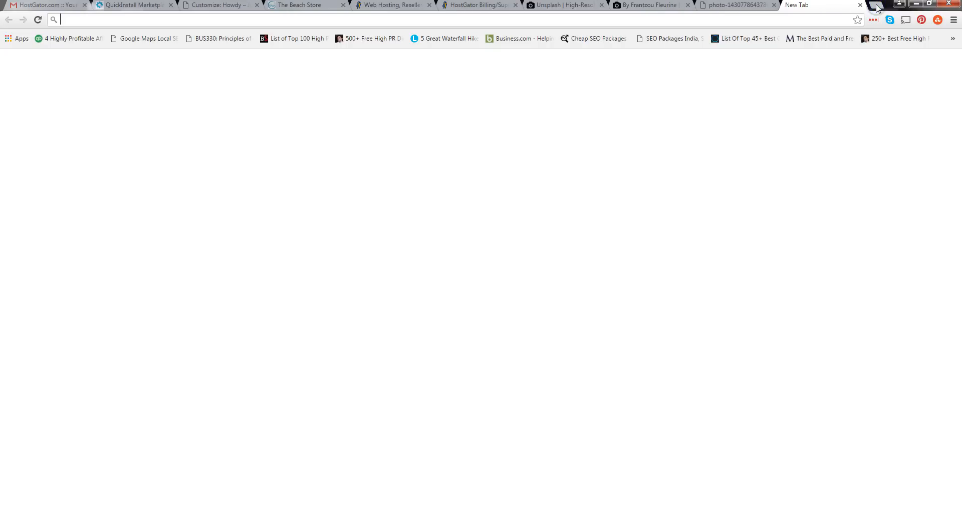
# Search Google for 'beach image PNG'.
pyautogui.write('google.com')
pyautogui.press('Return')
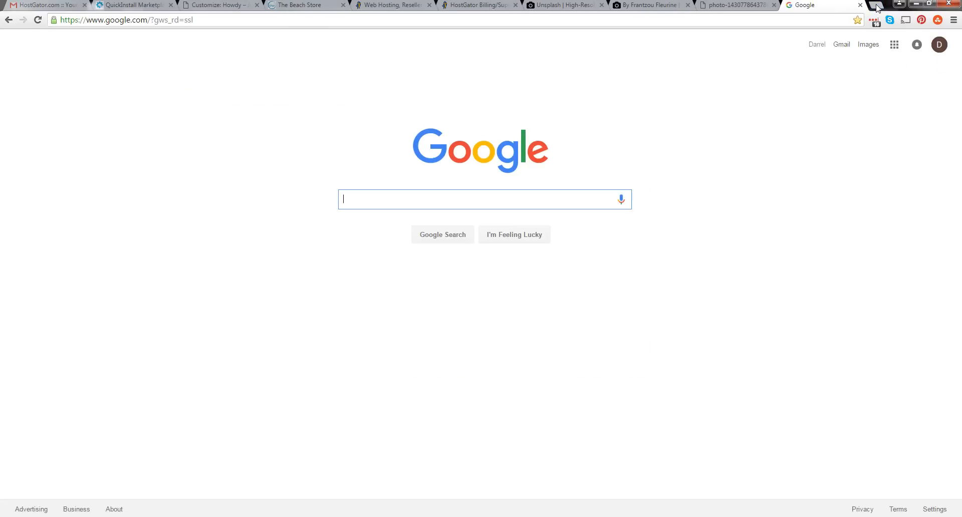
pyautogui.write('PNG')
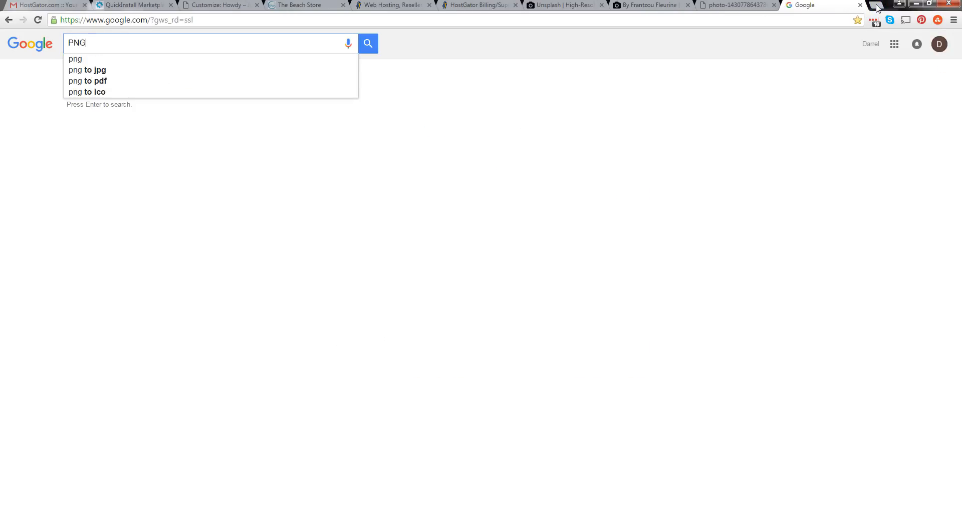
pyautogui.press('BackSpace')
pyautogui.press('BackSpace')
pyautogui.press('BackSpace')
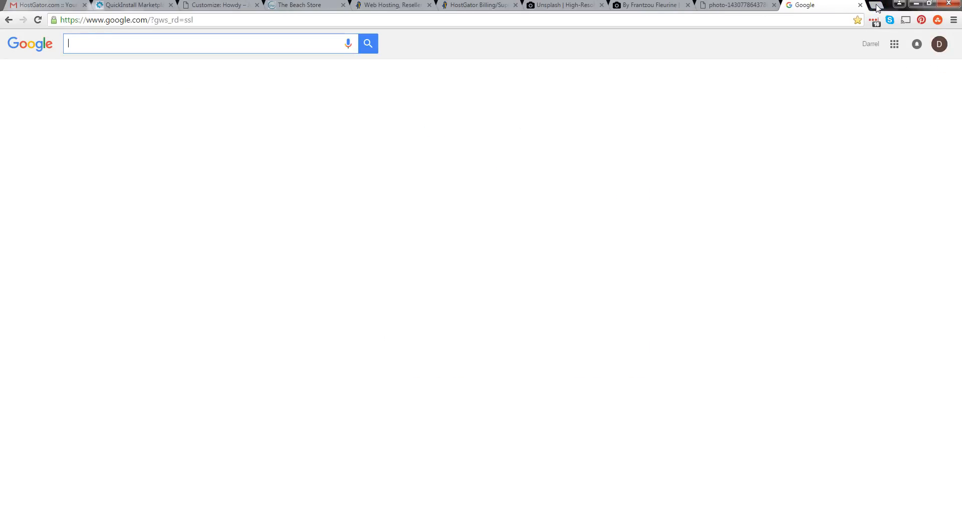
pyautogui.write('beach ')
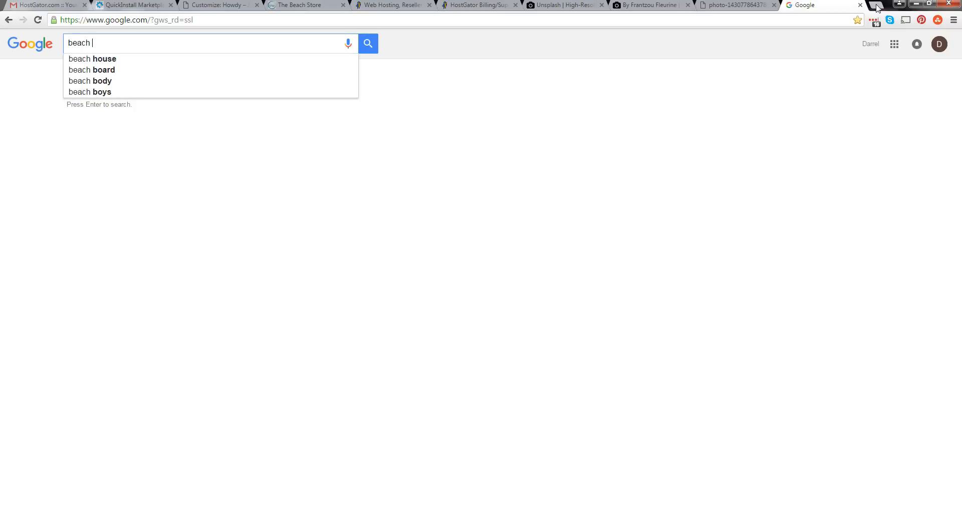
pyautogui.write('image ')
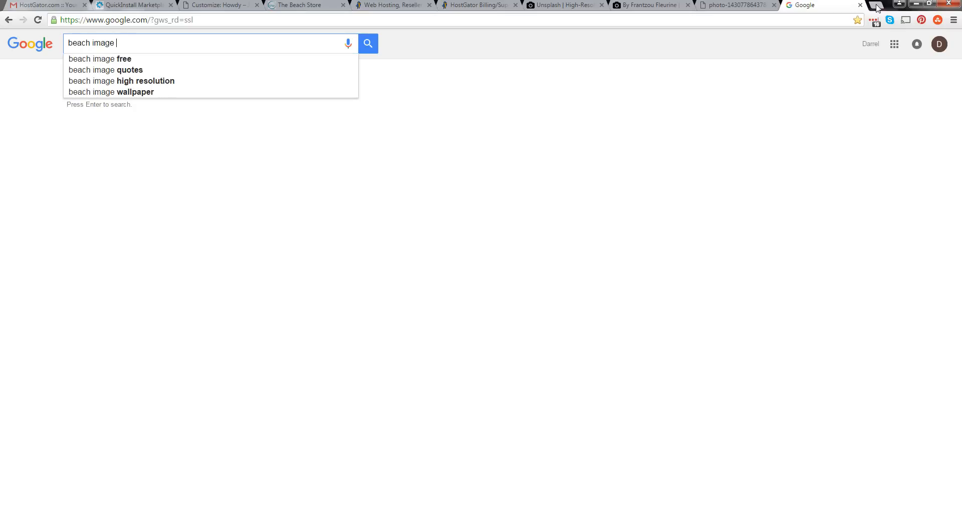
pyautogui.write('PNG')
pyautogui.press('BackSpace')
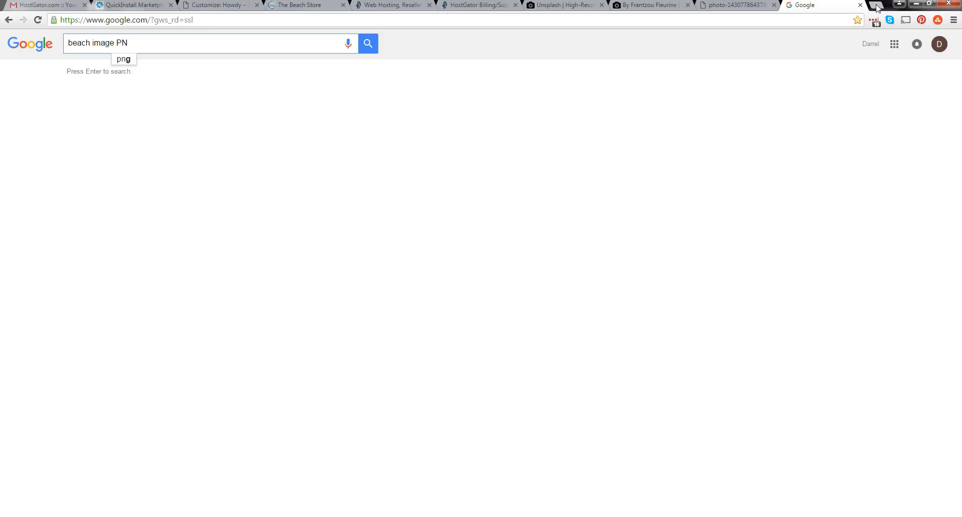
pyautogui.write('G')
pyautogui.press('Return')
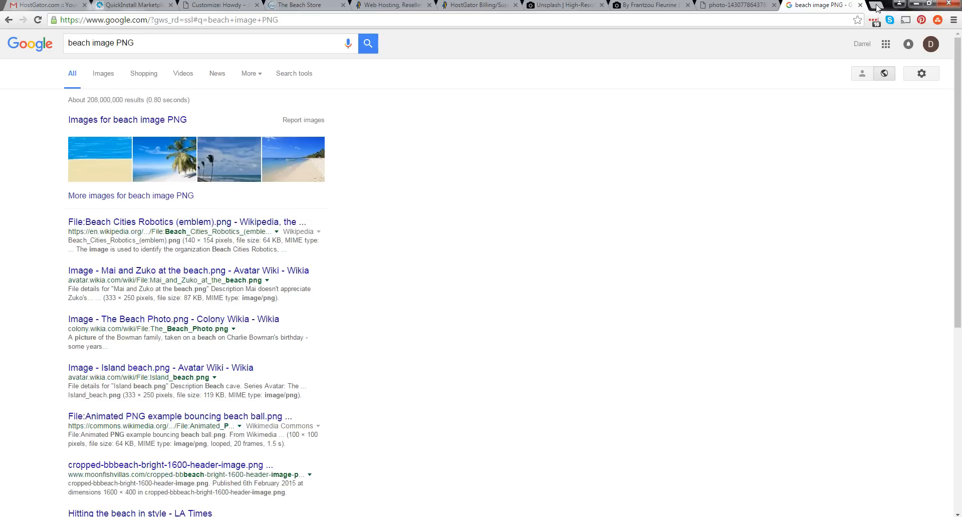
# Open the beach ball ball.png image result on its own.
pyautogui.click(101, 78)
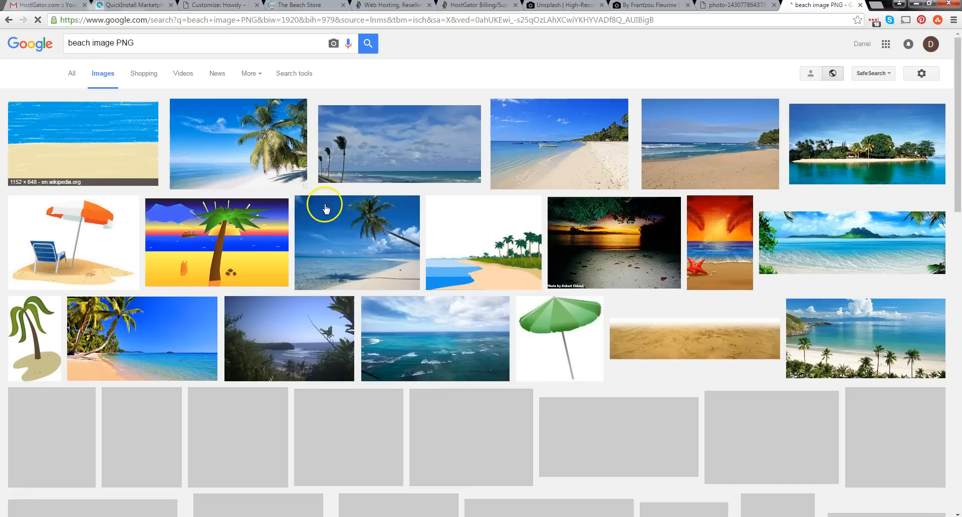
pyautogui.click(555, 342)
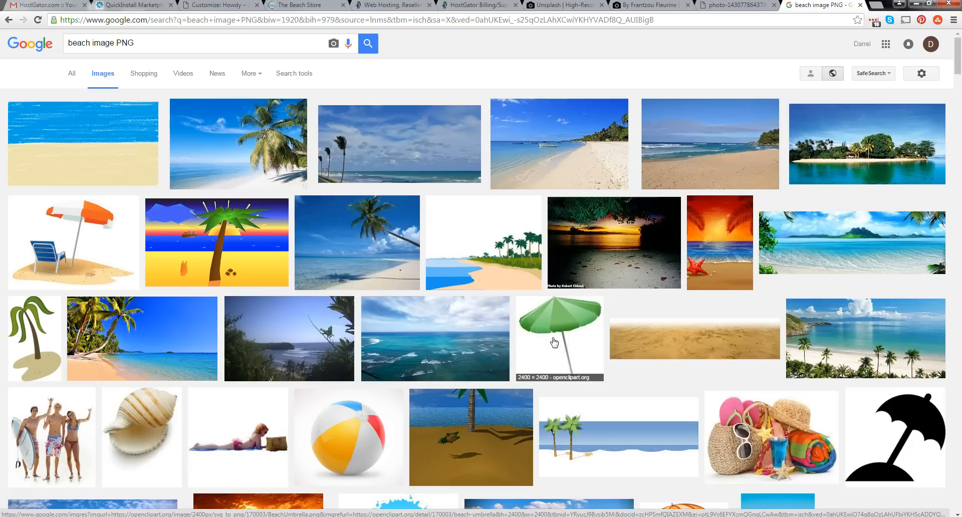
pyautogui.scroll(-2, 554, 343)
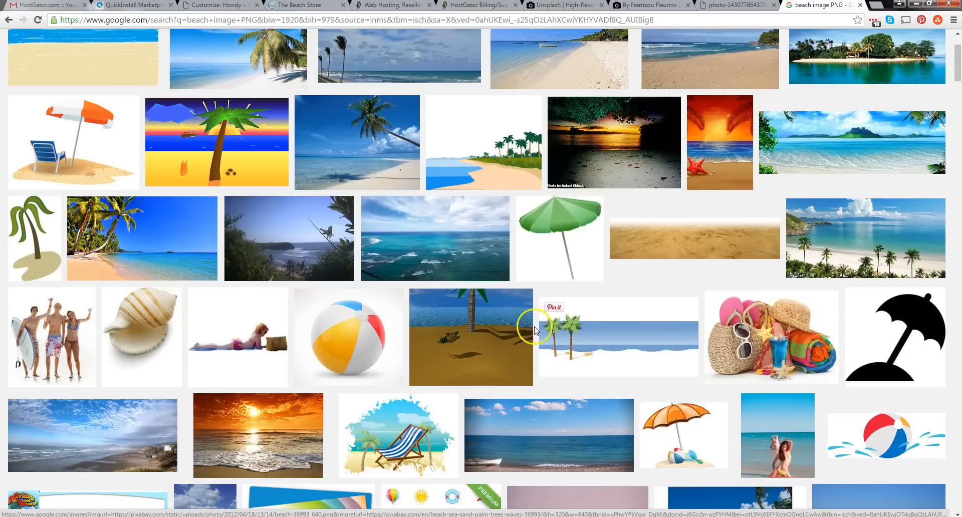
pyautogui.click(351, 344)
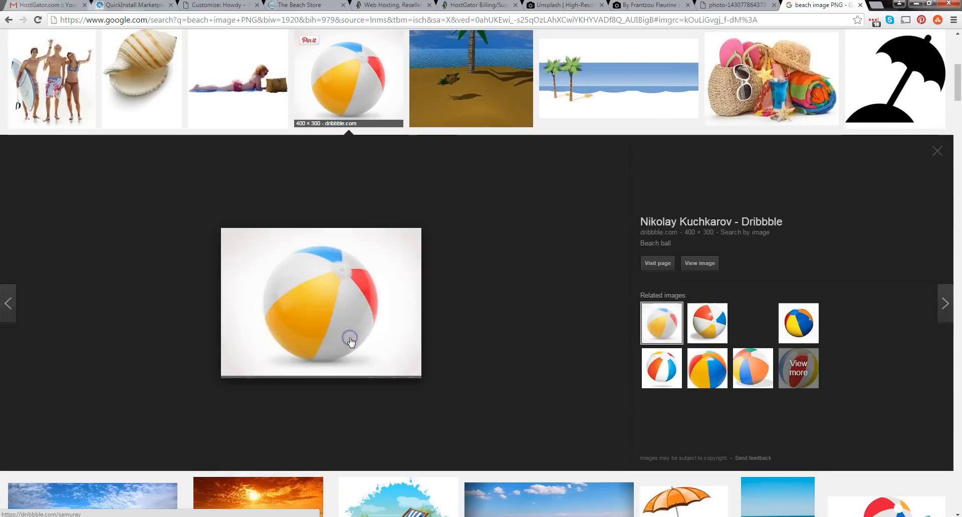
pyautogui.click(698, 264)
# Save the beach ball image to the Desktop as ball.
pyautogui.rightClick(115, 125)
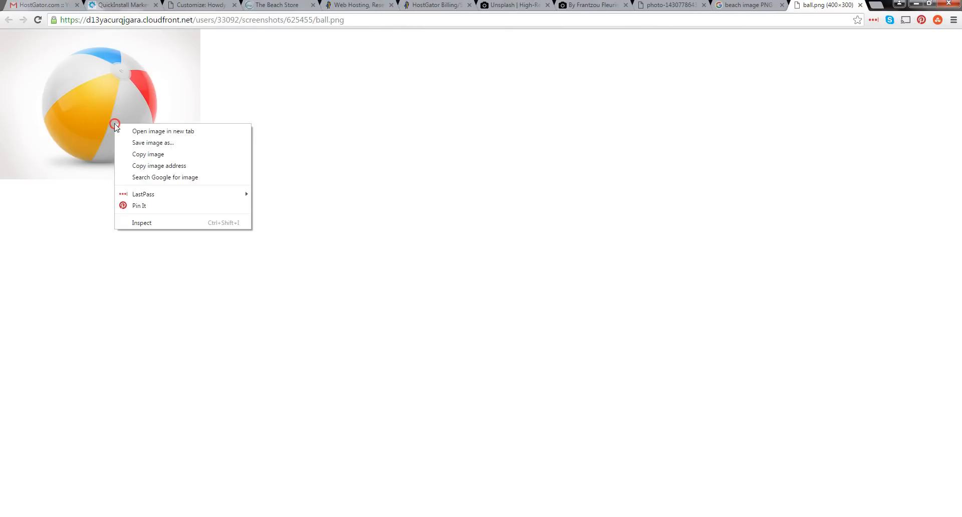
pyautogui.click(142, 145)
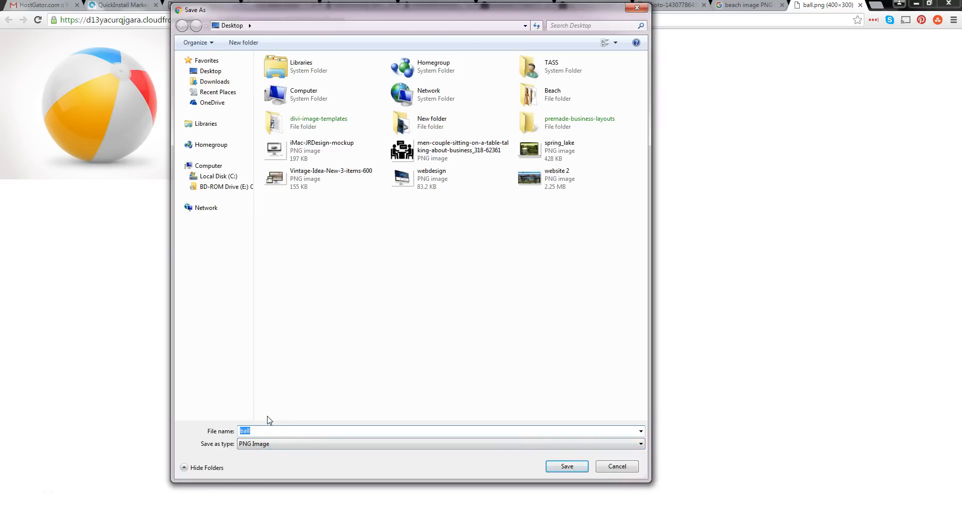
pyautogui.press('Return')
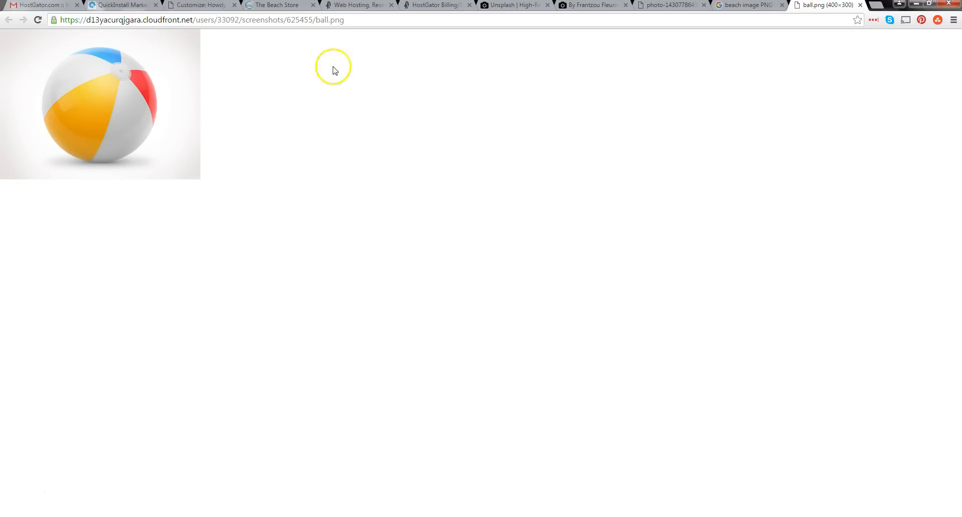
# Look back over the beach image results, then return to the WordPress customizer tab.
pyautogui.click(732, 6)
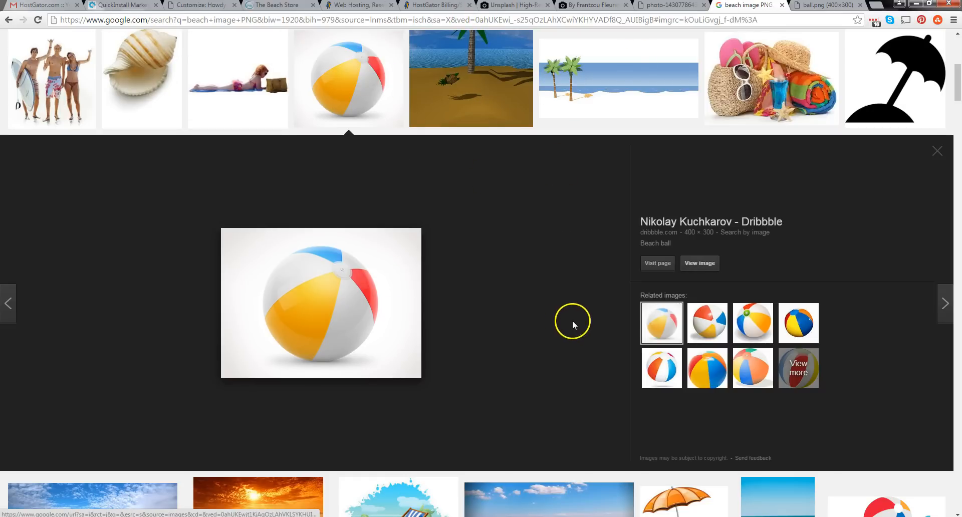
pyautogui.scroll(-5, 572, 321)
pyautogui.scroll(-3, 543, 335)
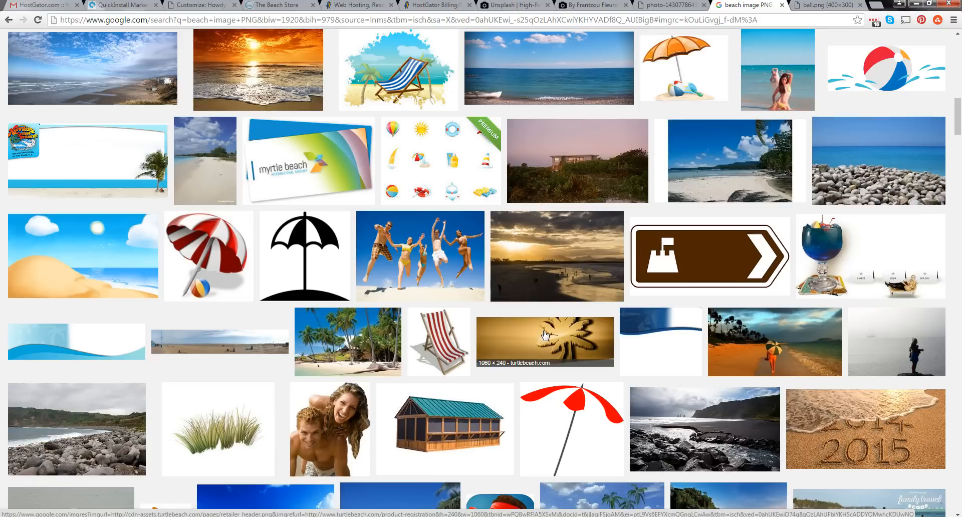
pyautogui.scroll(12, 542, 331)
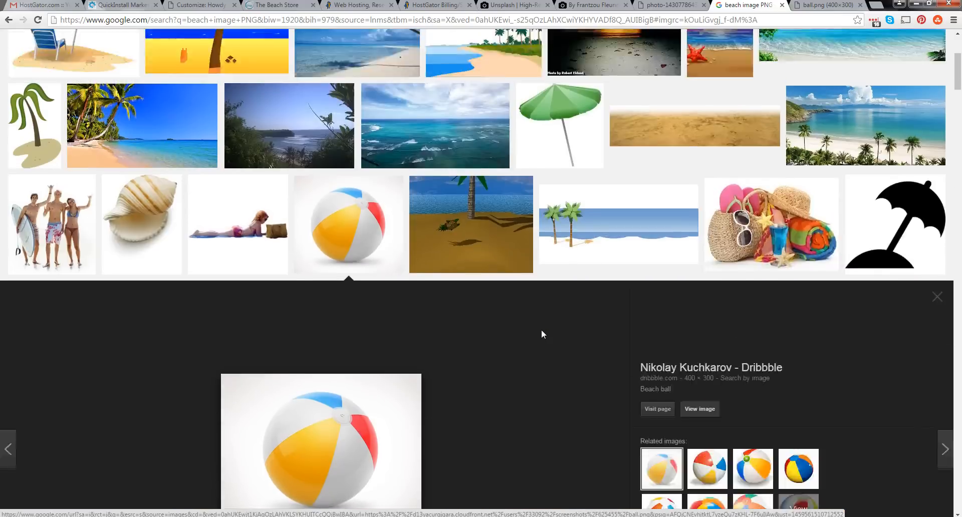
pyautogui.scroll(3, 525, 296)
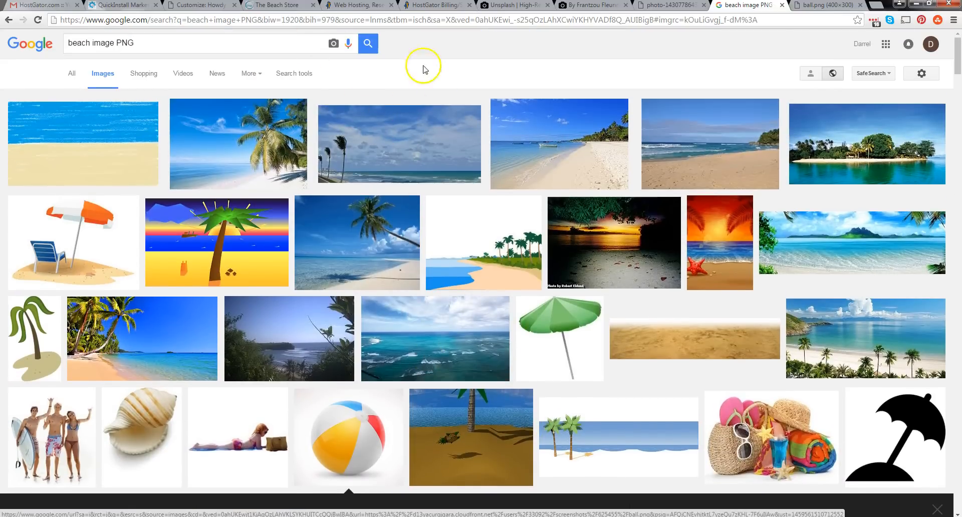
pyautogui.click(177, 6)
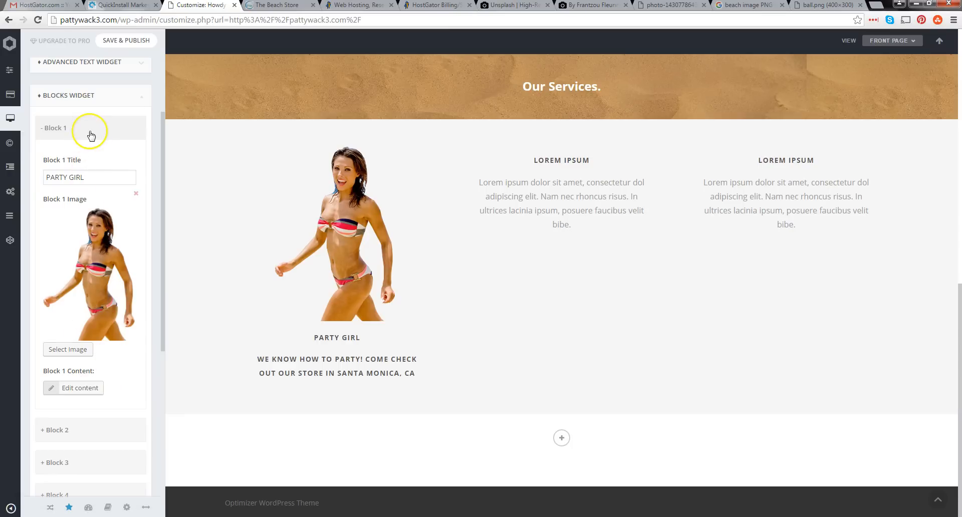
# Collapse Block 1 and retitle Block 2 'We Bring The Beer'.
pyautogui.click(63, 129)
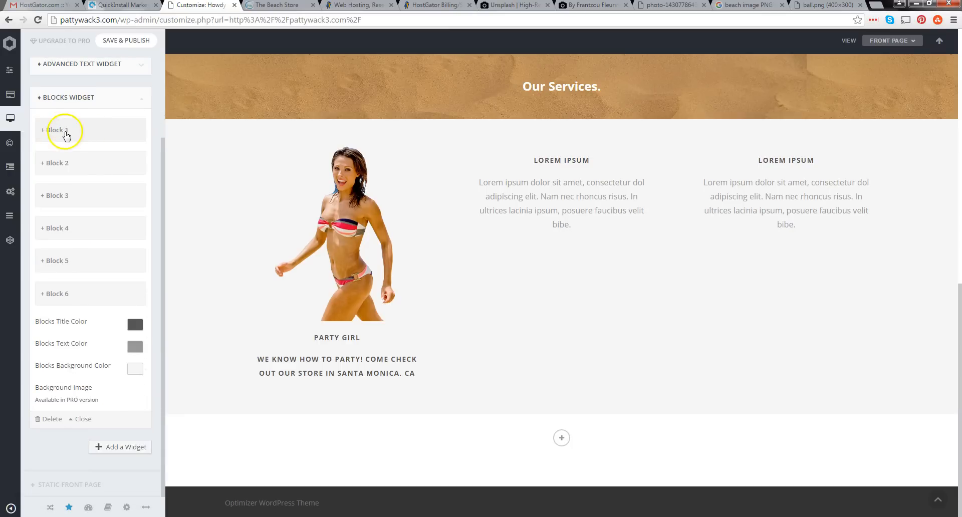
pyautogui.click(61, 163)
pyautogui.moveTo(106, 213); pyautogui.dragTo(45, 213)
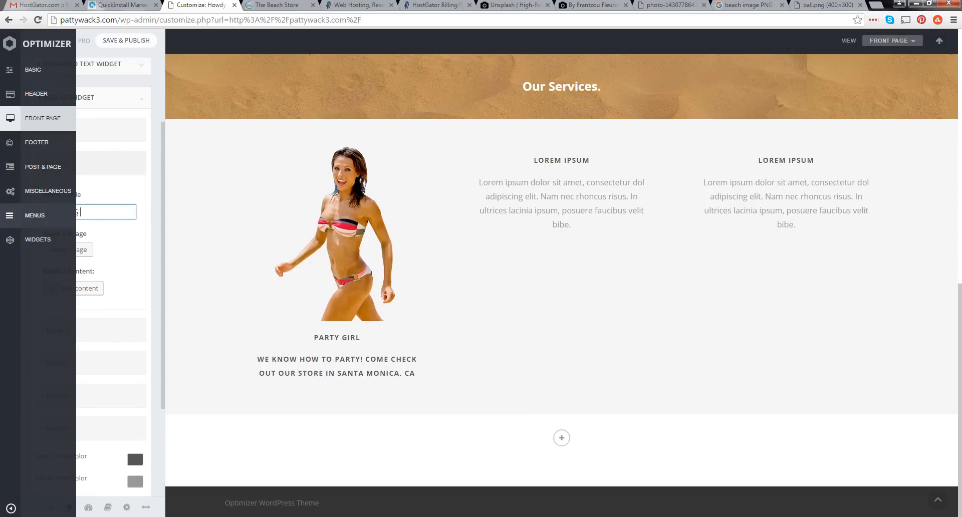
pyautogui.write('tGHE')
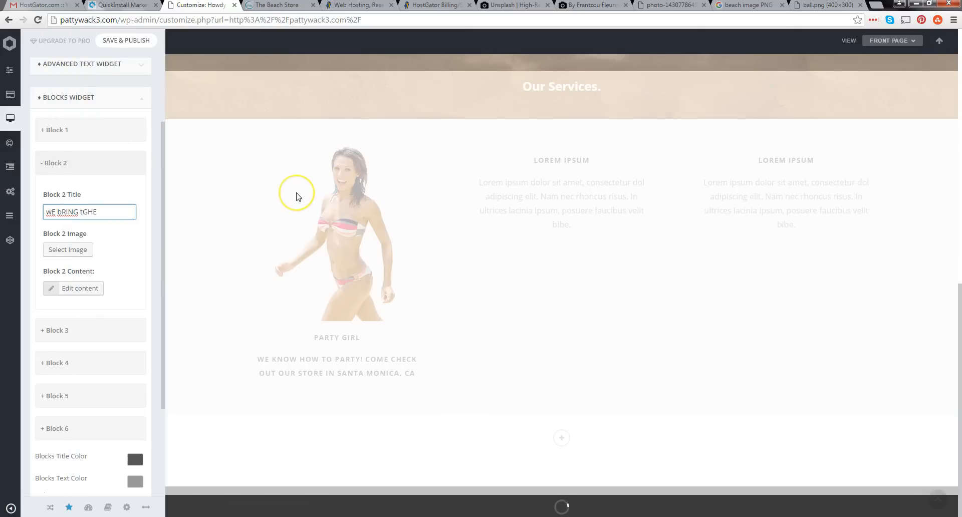
pyautogui.press('BackSpace')
pyautogui.press('BackSpace')
pyautogui.press('BackSpace')
pyautogui.press('BackSpace')
pyautogui.press('BackSpace')
pyautogui.press('BackSpace')
pyautogui.press('BackSpace')
pyautogui.write('We Bring The Beer')
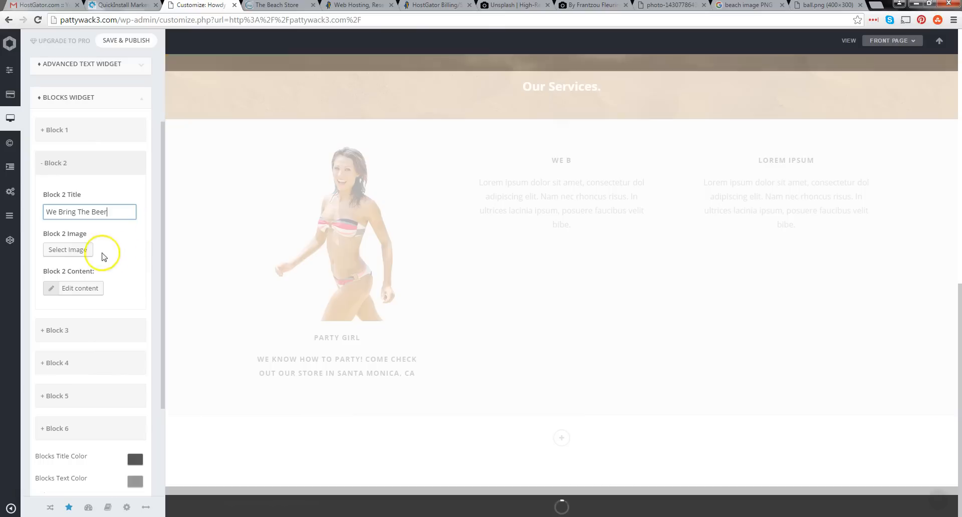
# Give Block 2 the beer_PNG2364.png mug image and open its content editor.
pyautogui.click(69, 249)
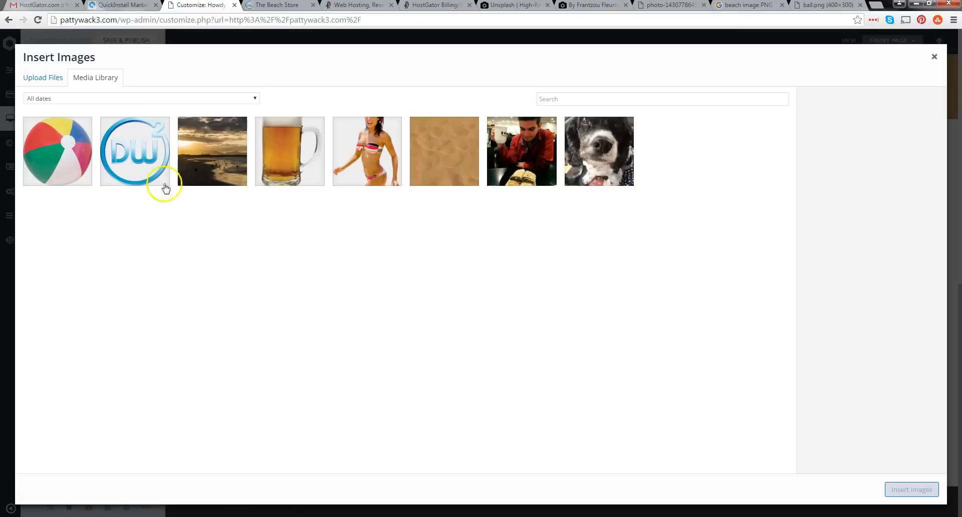
pyautogui.click(282, 133)
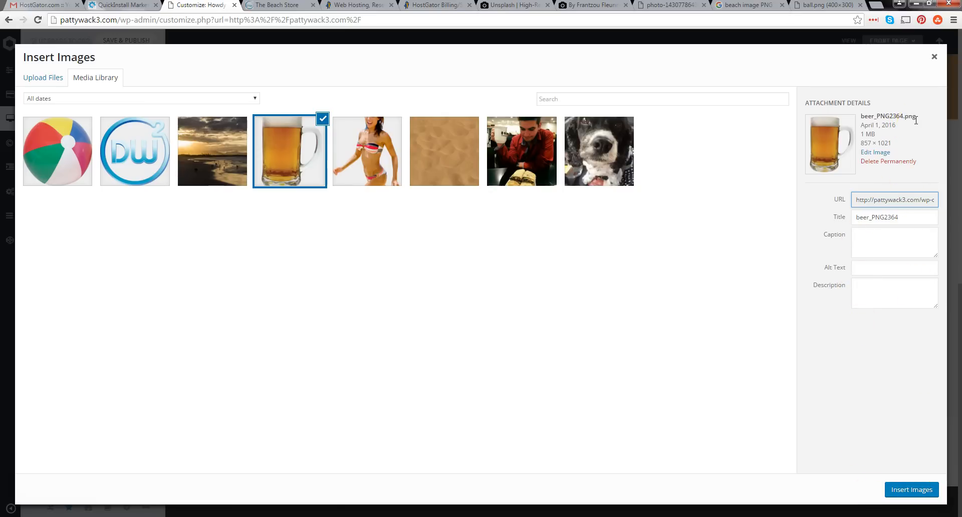
pyautogui.click(897, 488)
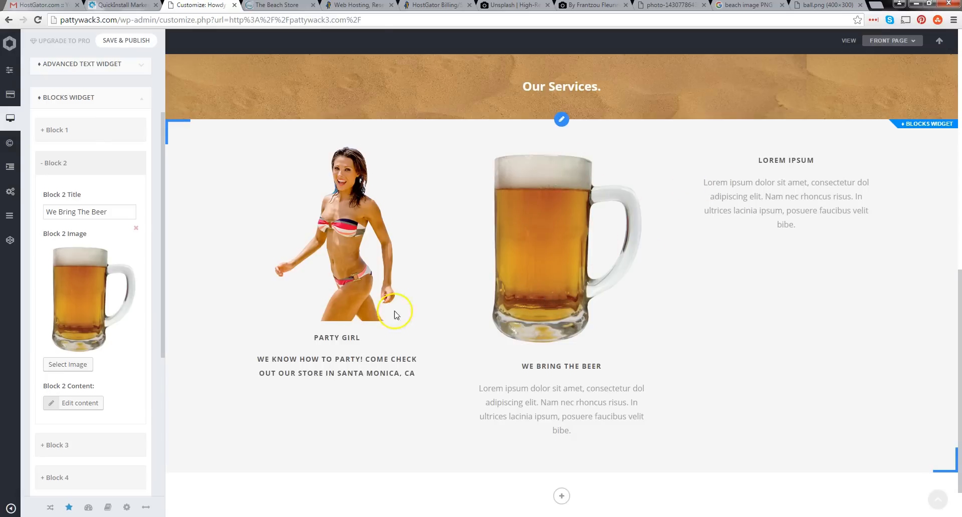
pyautogui.click(82, 403)
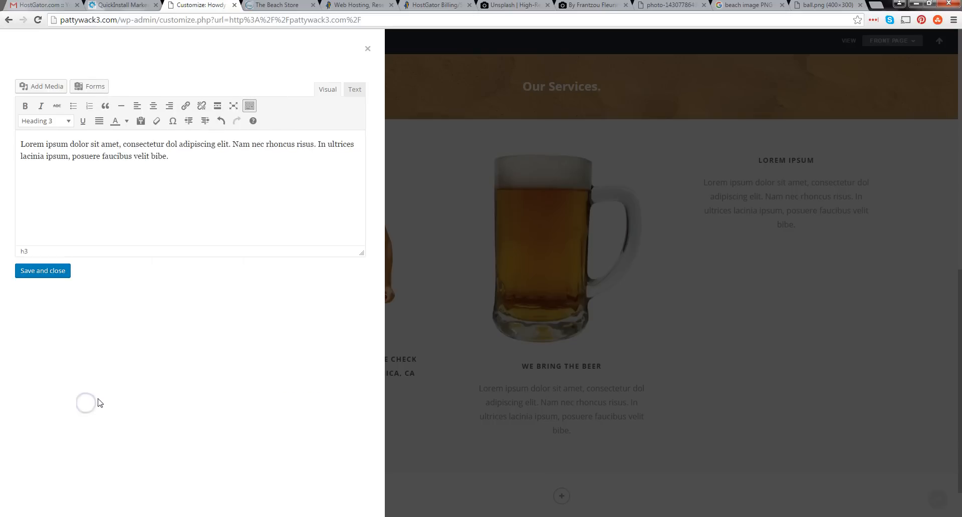
# Replace Block 2's lorem ipsum with Heading 3 'We have 30 kegs of beer at our store daily'.
pyautogui.moveTo(204, 159); pyautogui.dragTo(18, 140)
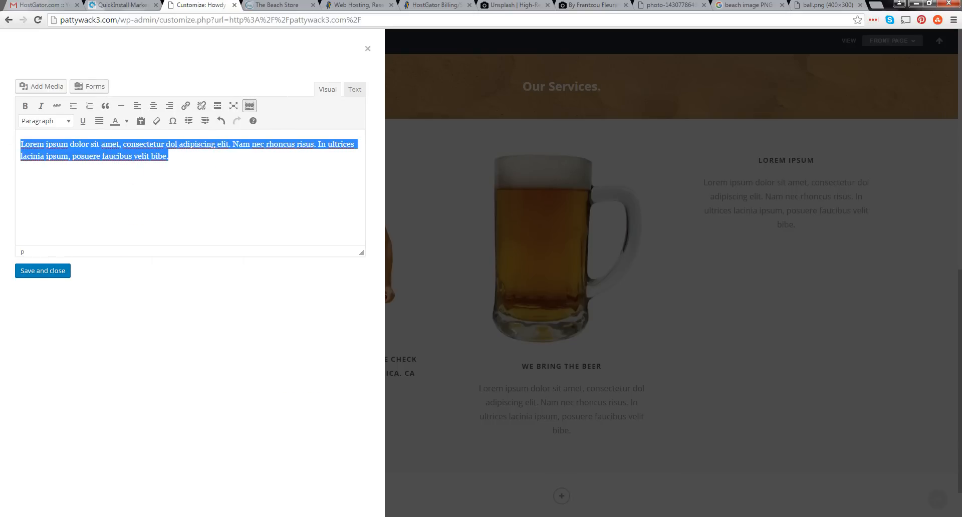
pyautogui.write('We')
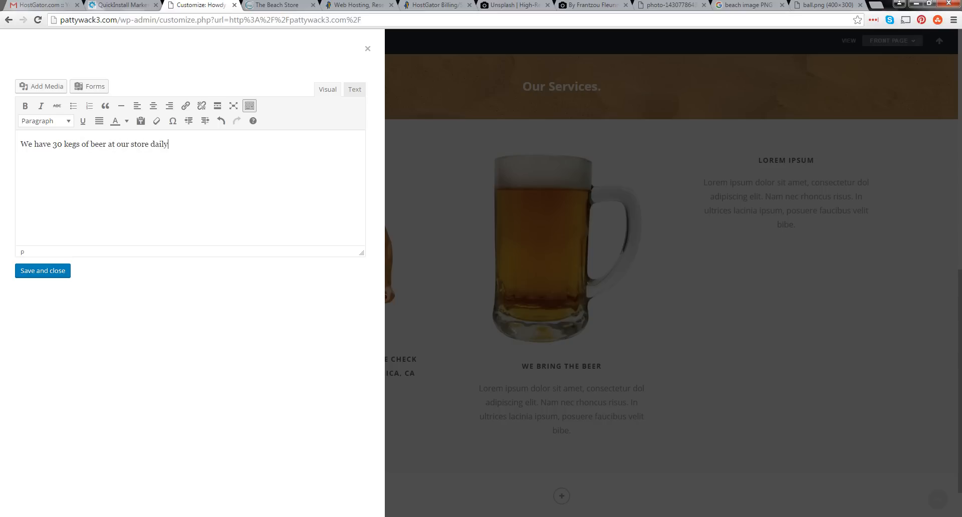
pyautogui.moveTo(169, 144); pyautogui.dragTo(7, 144)
pyautogui.click(46, 121)
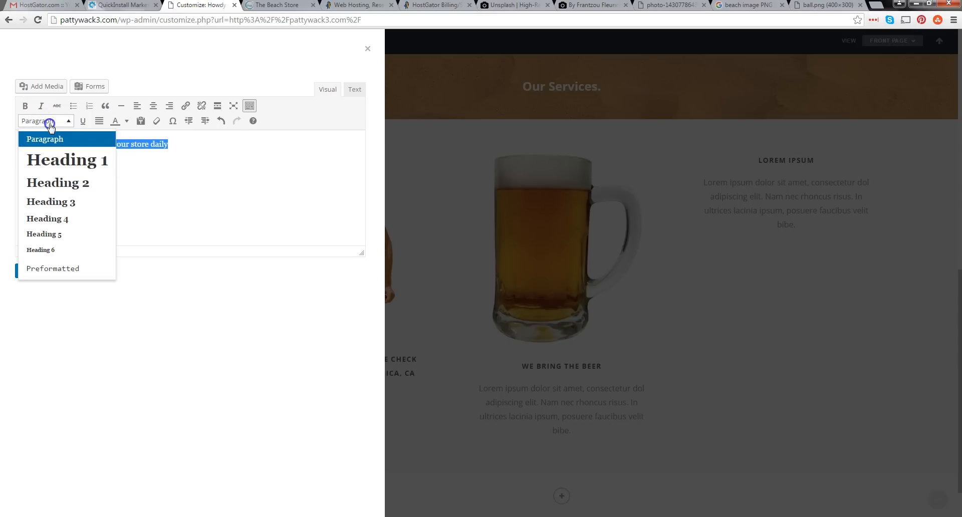
pyautogui.click(59, 202)
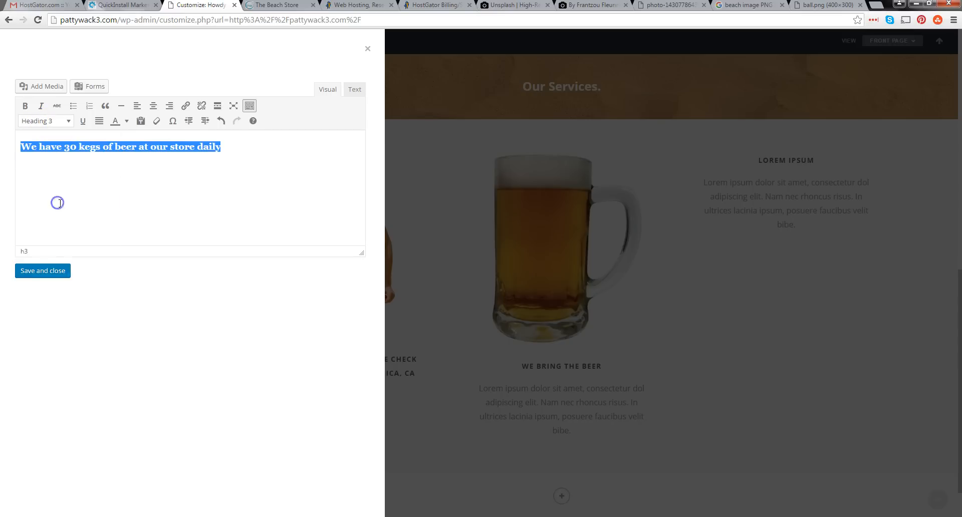
pyautogui.click(59, 271)
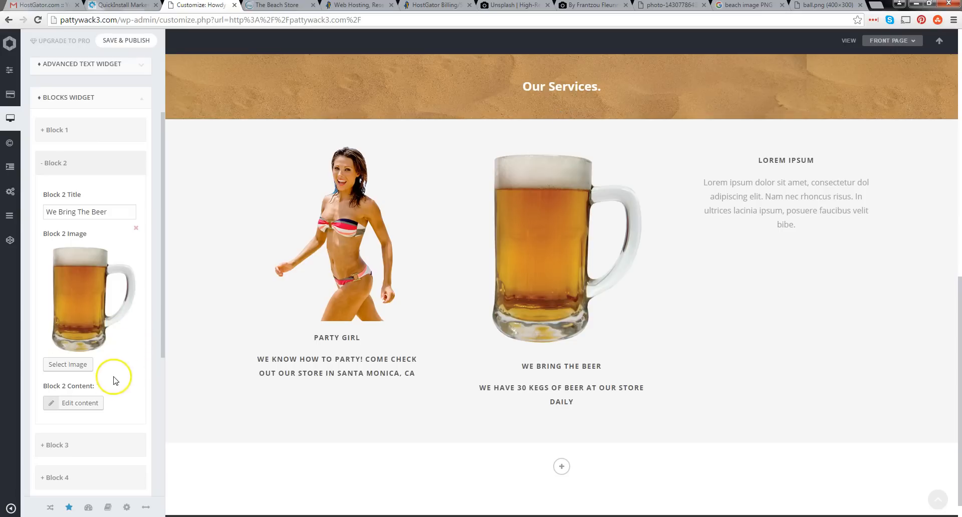
pyautogui.click(99, 169)
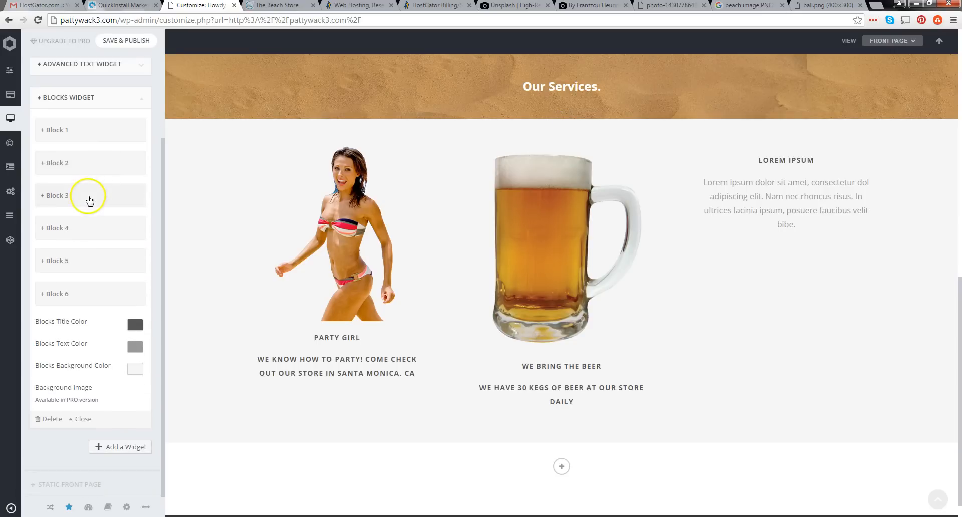
# Retitle Block 3 'We Have A Variety Of Products'.
pyautogui.click(58, 201)
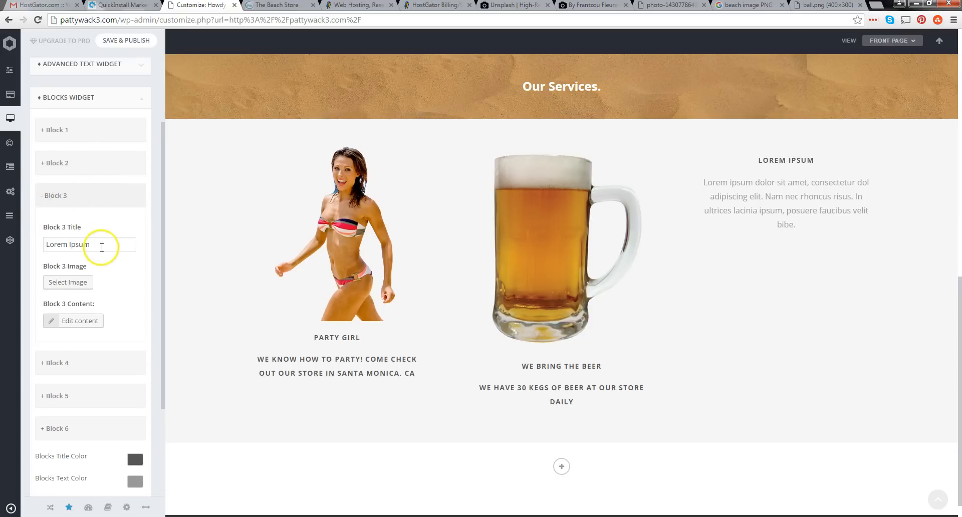
pyautogui.moveTo(100, 247); pyautogui.dragTo(19, 245)
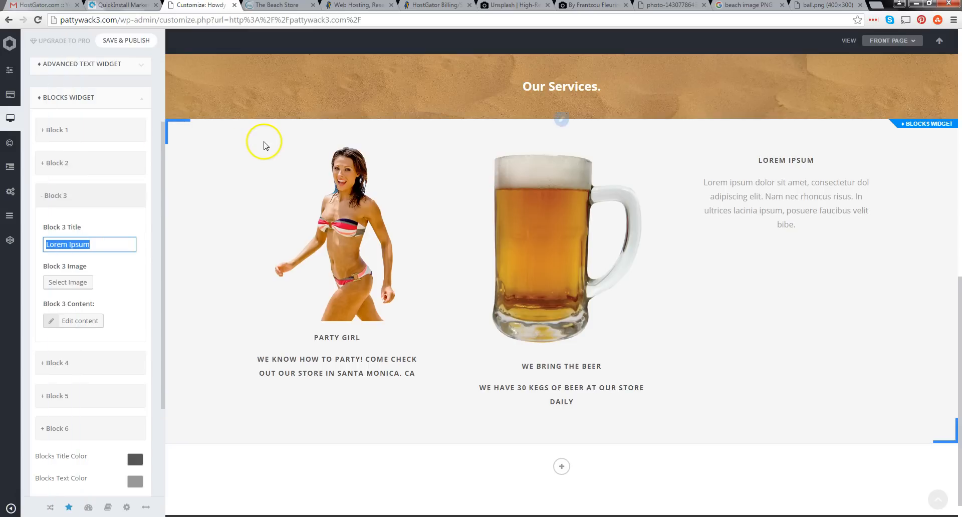
pyautogui.write('We Have')
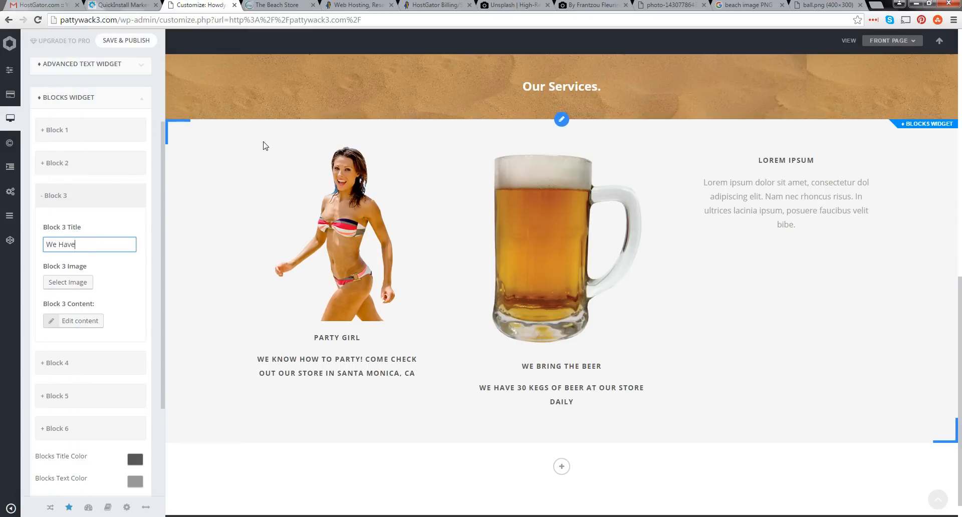
pyautogui.write(' A Variety O')
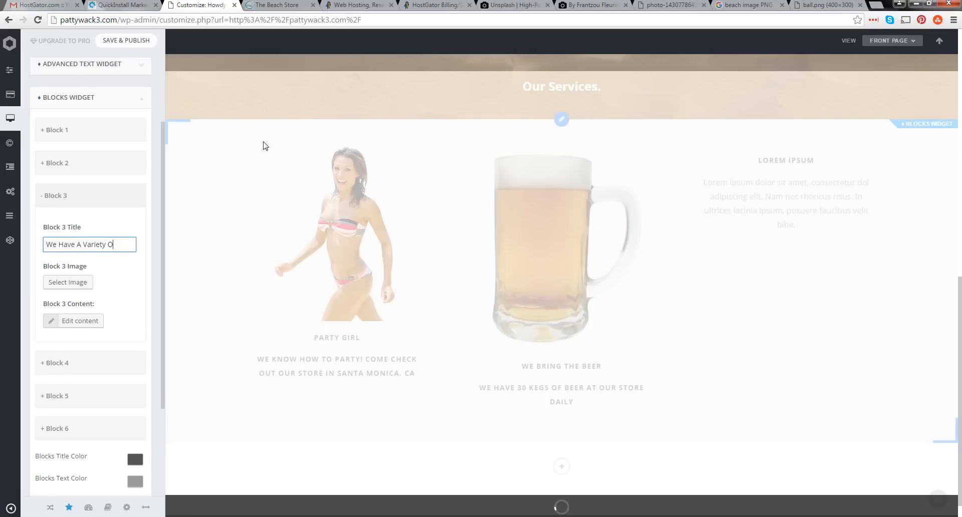
pyautogui.write('f Products')
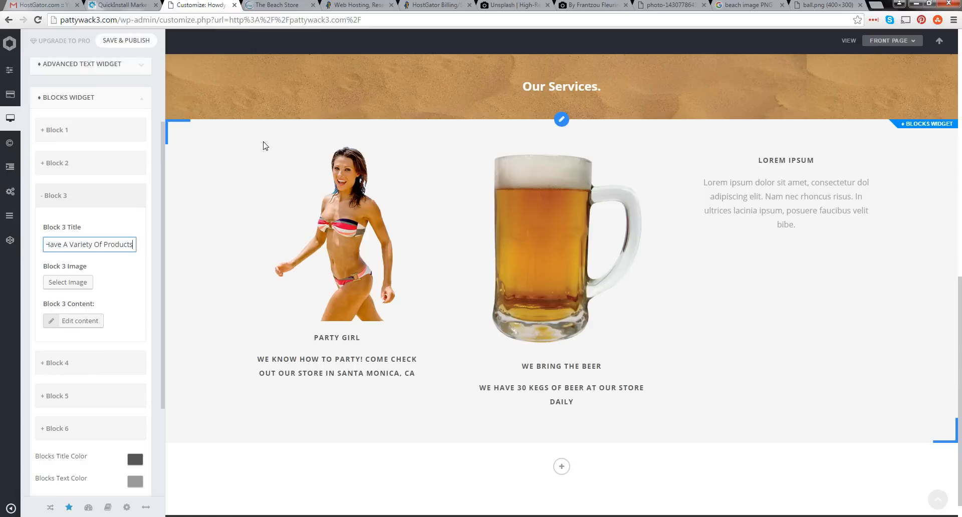
pyautogui.scroll(1, 709, 168)
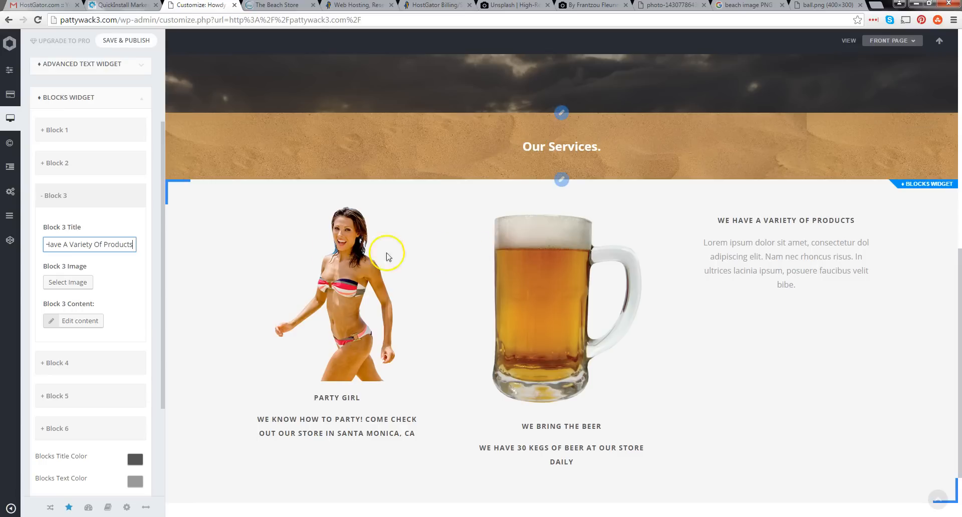
pyautogui.click(112, 271)
pyautogui.click(112, 248)
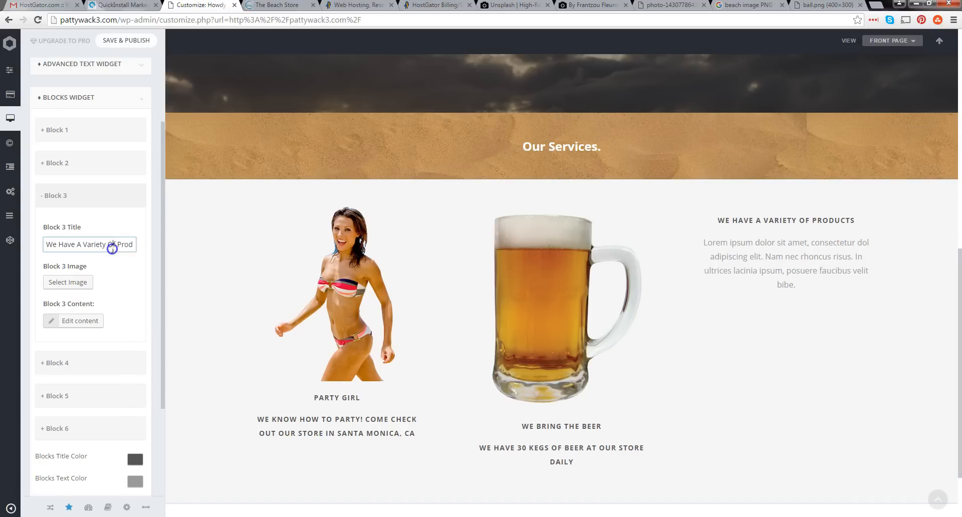
# Give Block 3 the beach ball picture and collapse its settings.
pyautogui.click(84, 284)
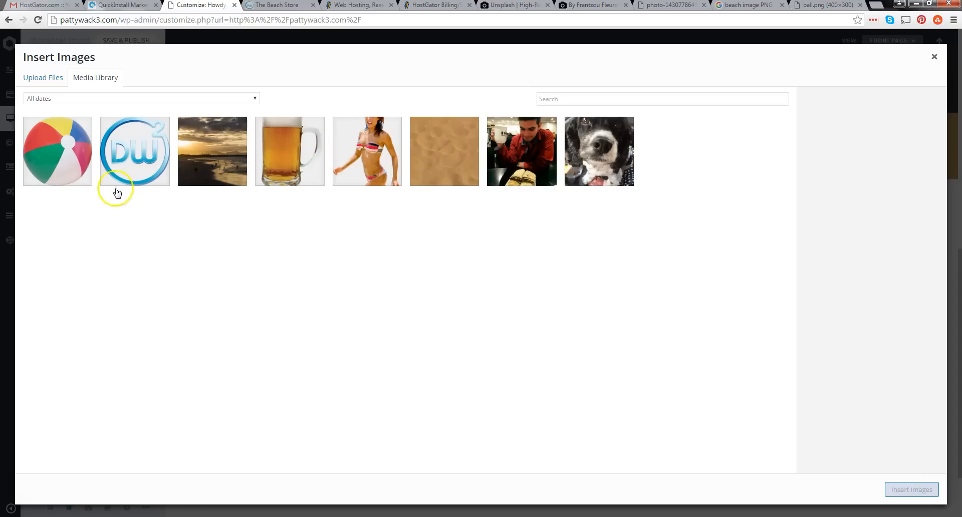
pyautogui.click(55, 146)
pyautogui.click(908, 490)
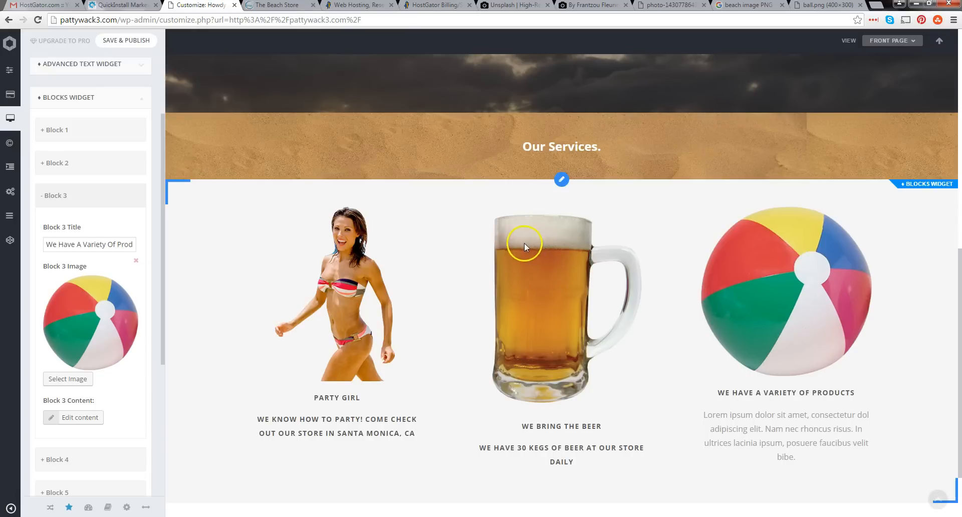
pyautogui.scroll(-1, 742, 272)
pyautogui.click(73, 193)
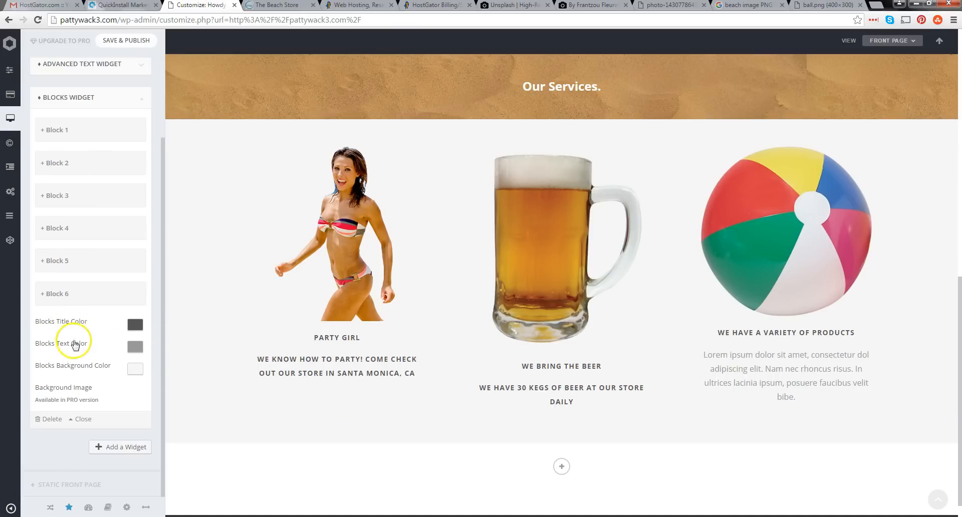
# Set the Blocks background colour to the orange #dd9933 preset swatch.
pyautogui.click(135, 369)
pyautogui.scroll(-1, 97, 312)
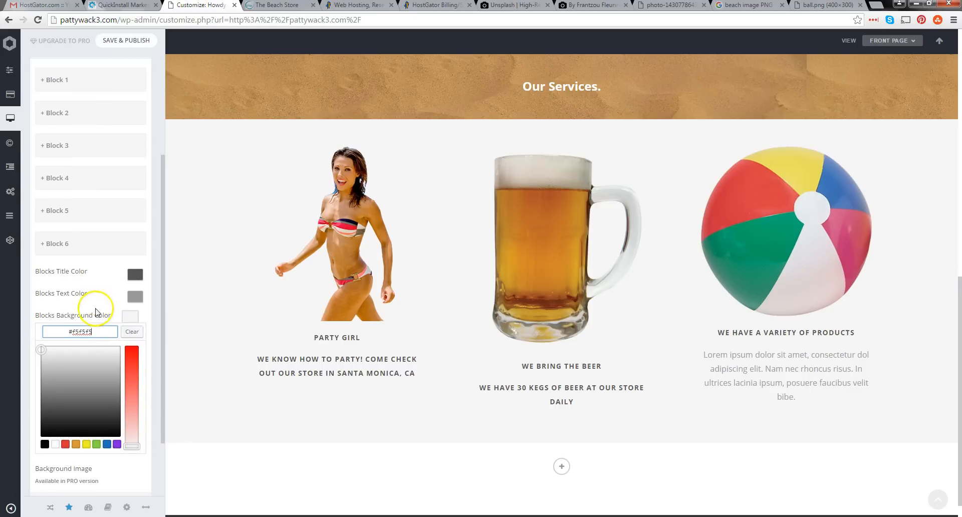
pyautogui.click(76, 445)
pyautogui.click(76, 445)
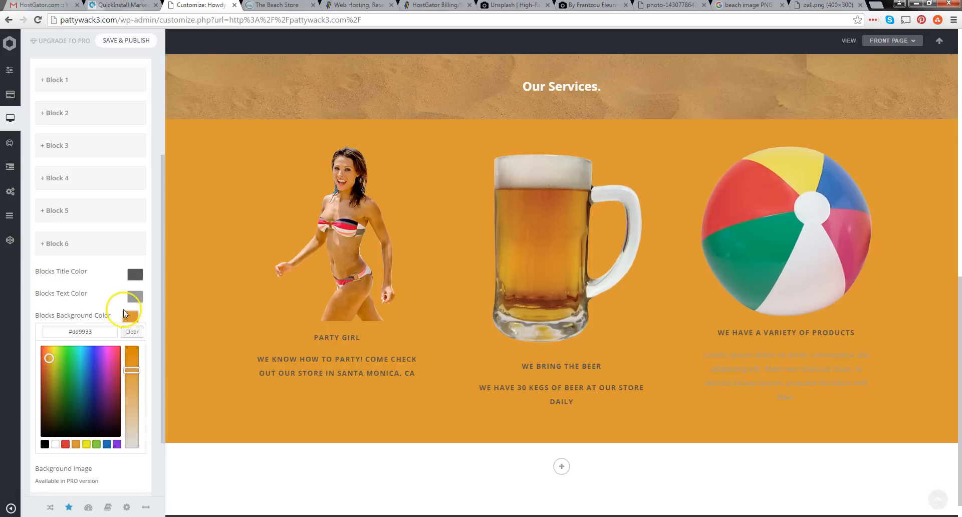
# Make the block titles black.
pyautogui.scroll(-1, 739, 263)
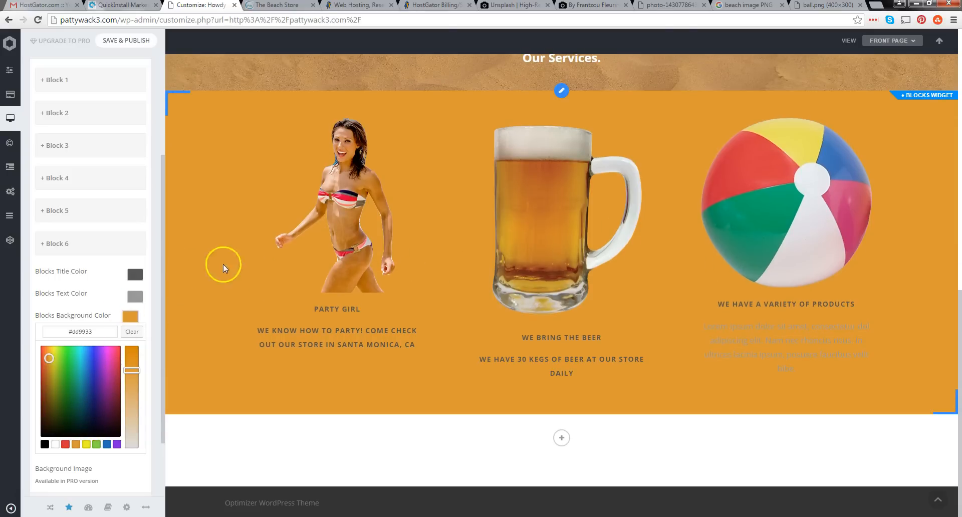
pyautogui.click(133, 273)
pyautogui.click(45, 400)
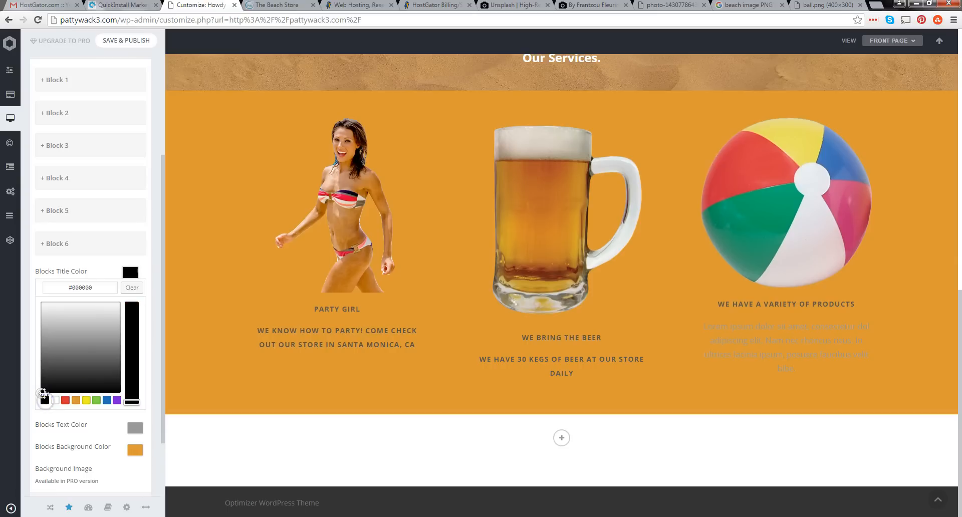
pyautogui.click(146, 261)
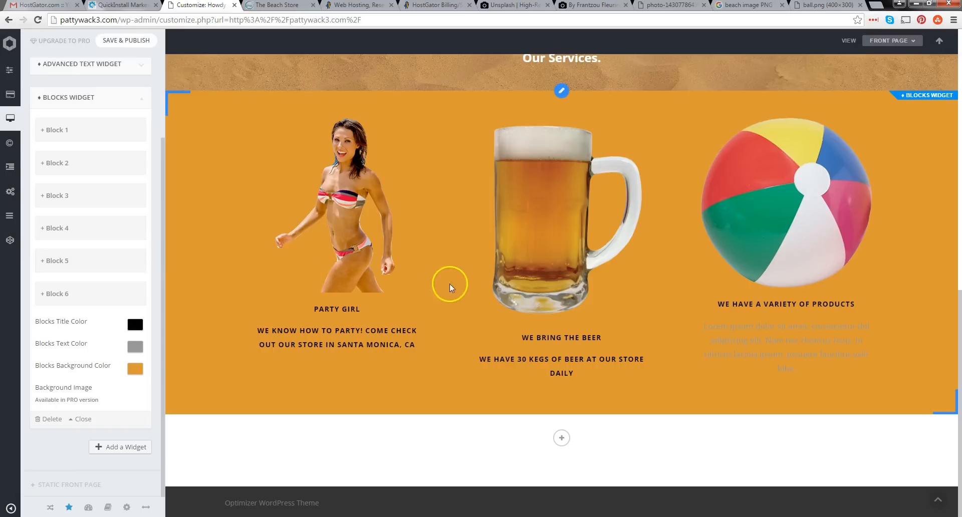
# Select the Party Girl block's description and title text in the preview.
pyautogui.moveTo(417, 345); pyautogui.dragTo(265, 296)
pyautogui.click(399, 345)
pyautogui.moveTo(422, 345); pyautogui.dragTo(281, 327)
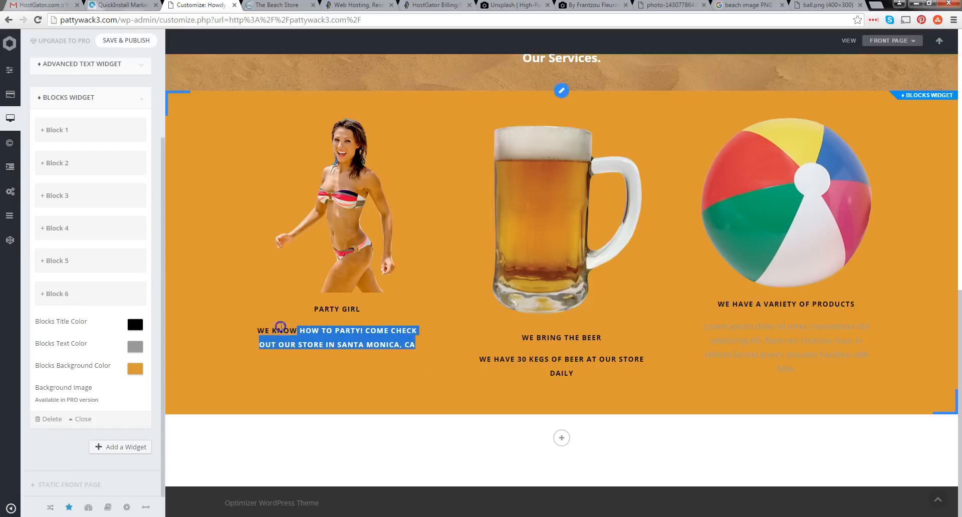
pyautogui.tripleClick(337, 309)
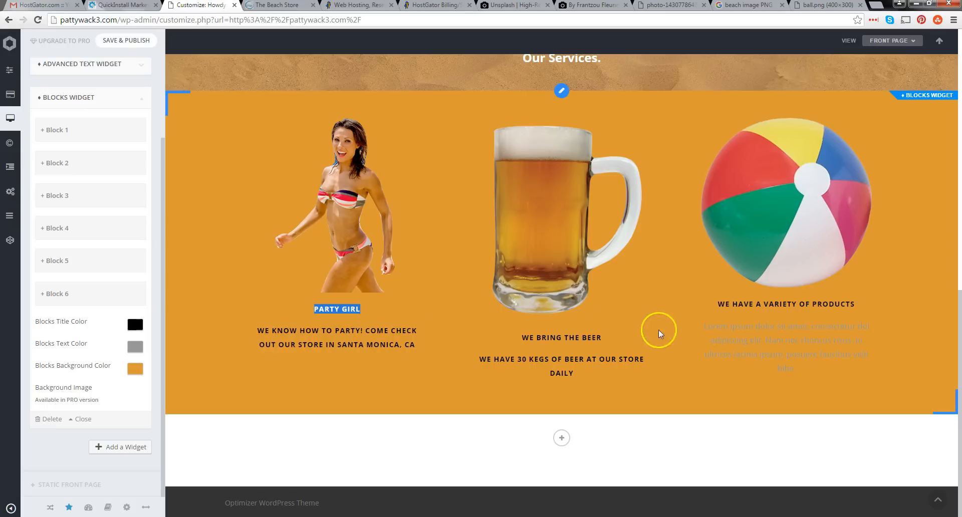
# Set the Blocks text colour to black.
pyautogui.click(134, 347)
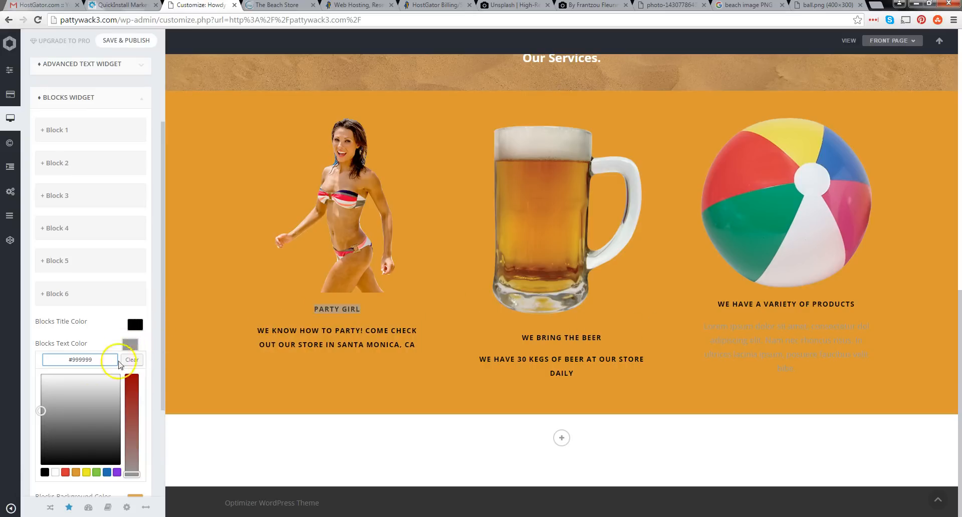
pyautogui.click(45, 472)
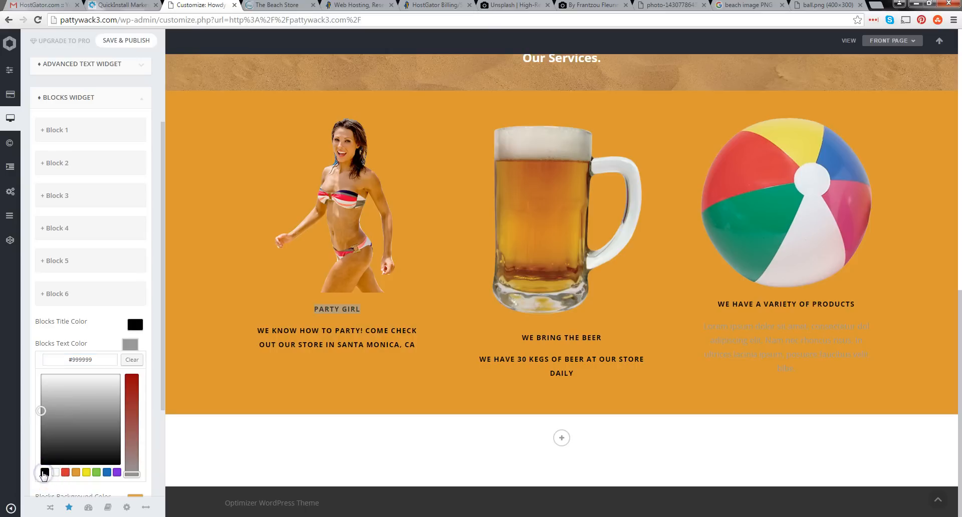
pyautogui.click(44, 473)
pyautogui.click(83, 341)
# Try a pink Blocks background colour.
pyautogui.click(135, 369)
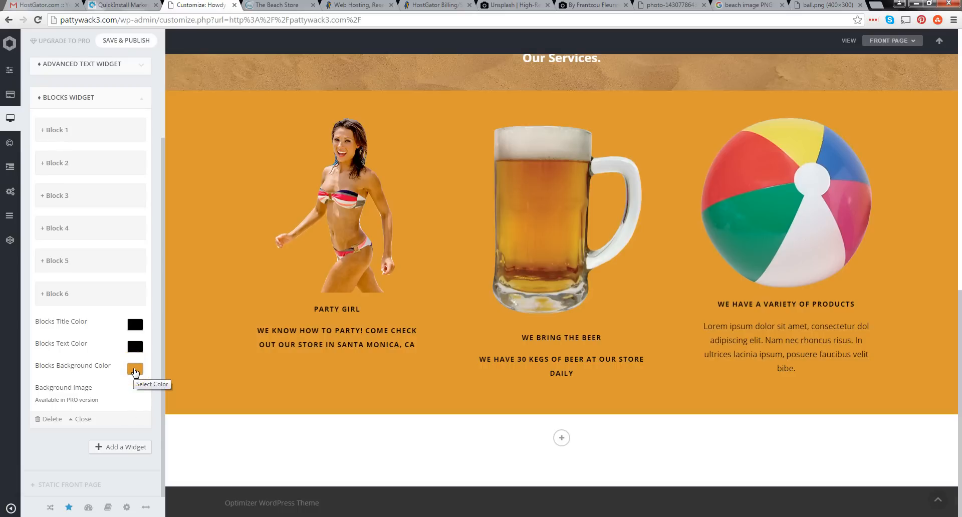
pyautogui.click(134, 370)
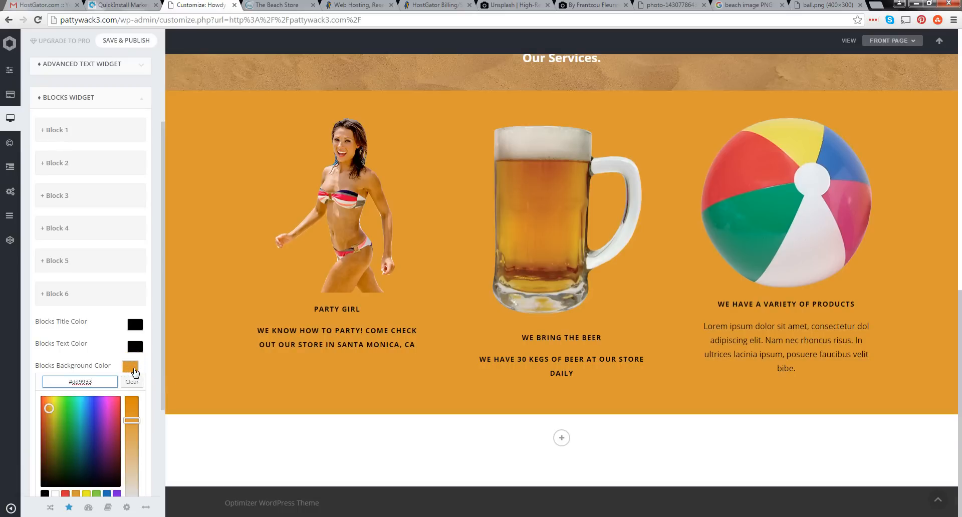
pyautogui.moveTo(109, 418); pyautogui.dragTo(109, 401)
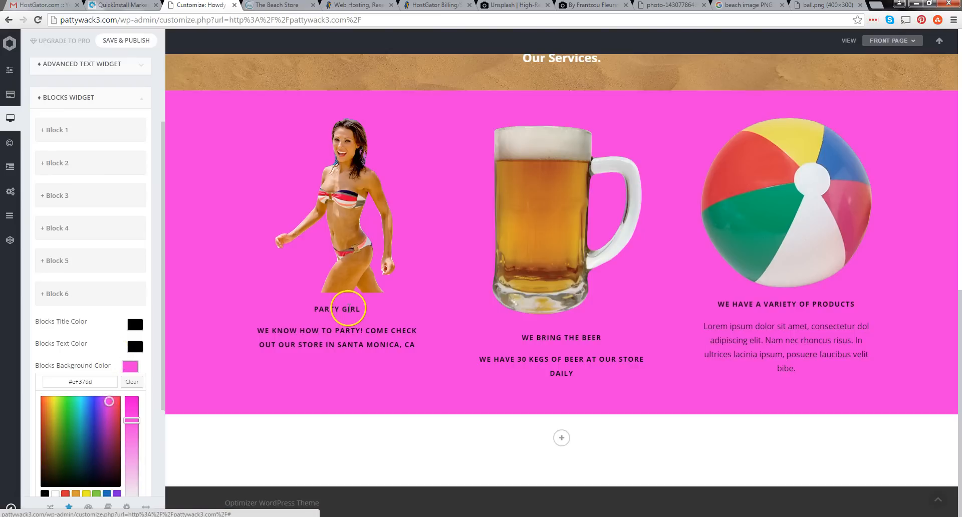
pyautogui.scroll(-2, 330, 306)
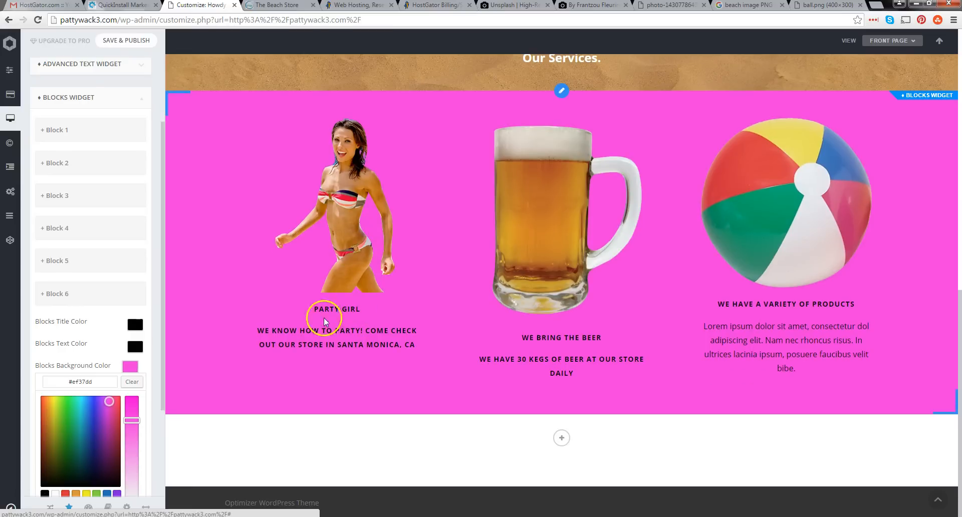
pyautogui.scroll(-3, 85, 346)
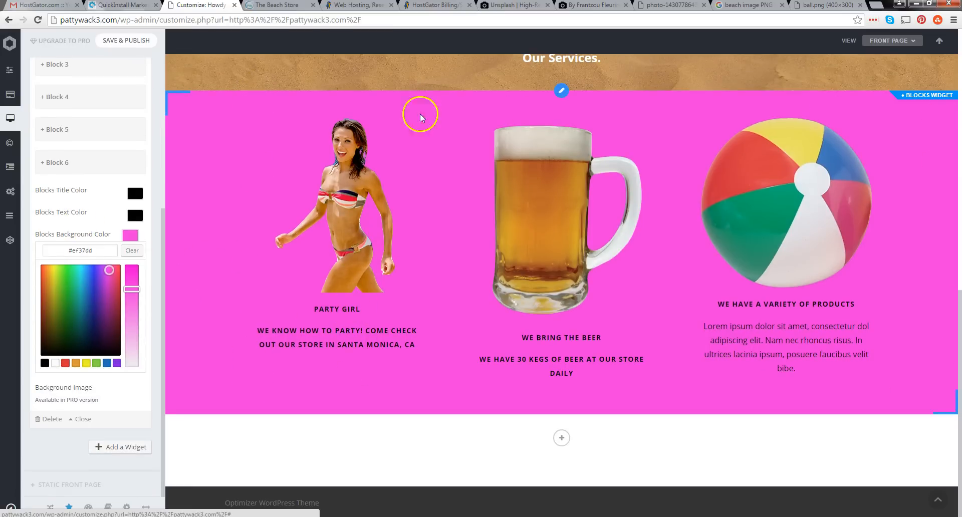
pyautogui.moveTo(98, 401); pyautogui.dragTo(40, 401)
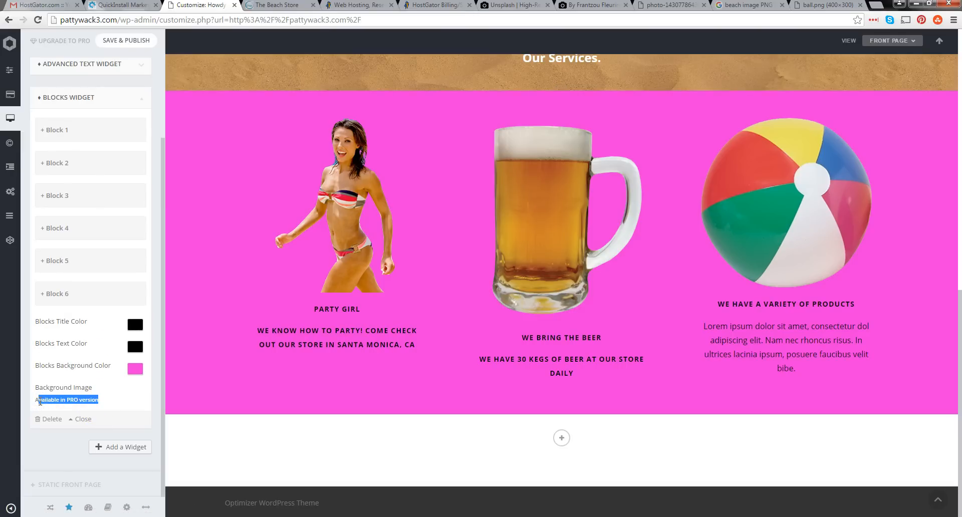
# Restore the orange #dd9933 Blocks background and Save & Publish the changes.
pyautogui.click(134, 371)
pyautogui.scroll(-1, 99, 432)
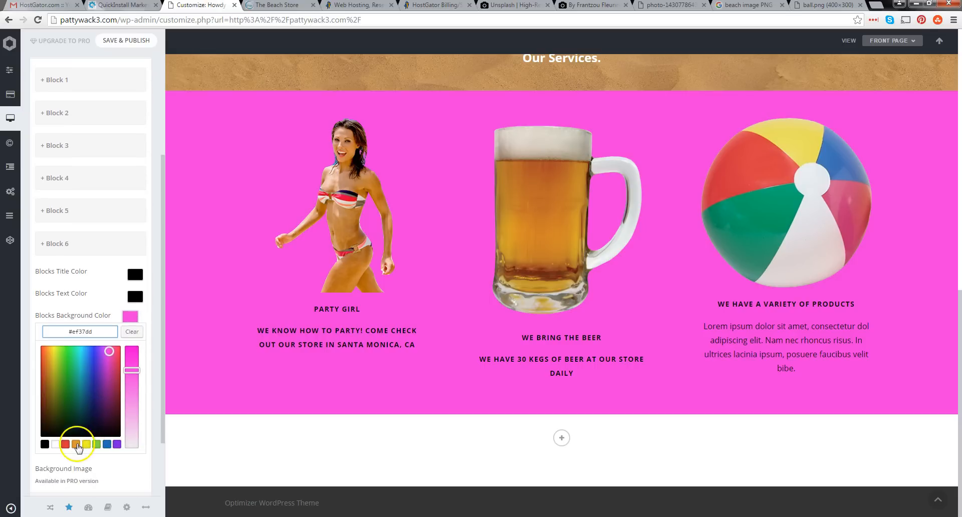
pyautogui.click(76, 445)
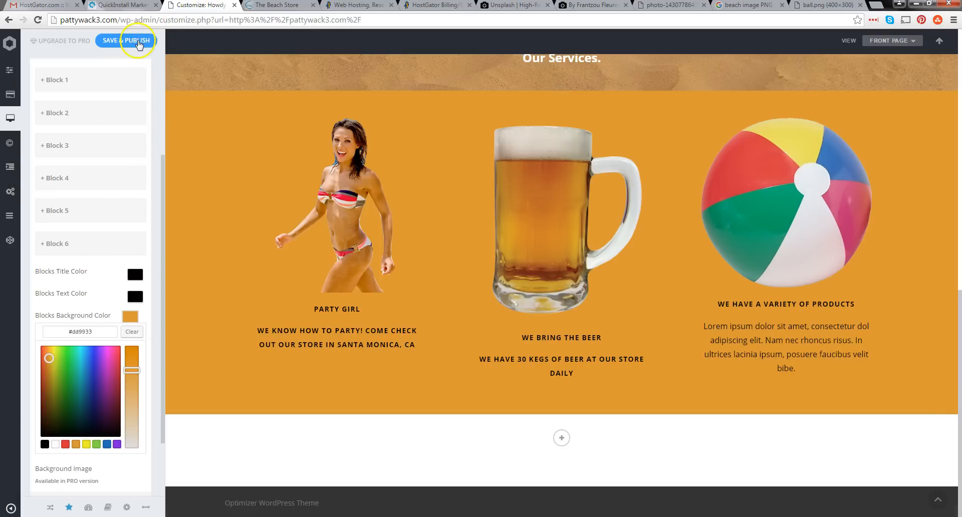
pyautogui.click(139, 45)
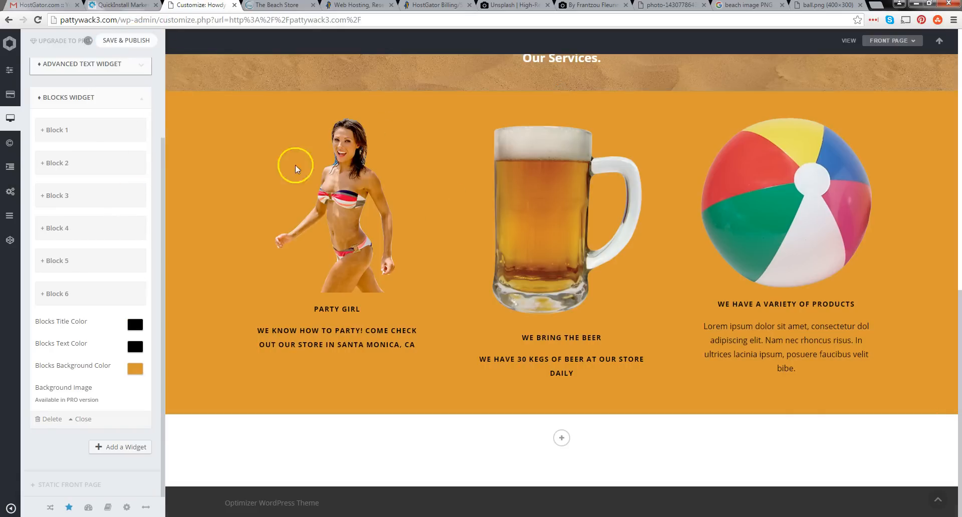
pyautogui.moveTo(810, 366); pyautogui.dragTo(715, 315)
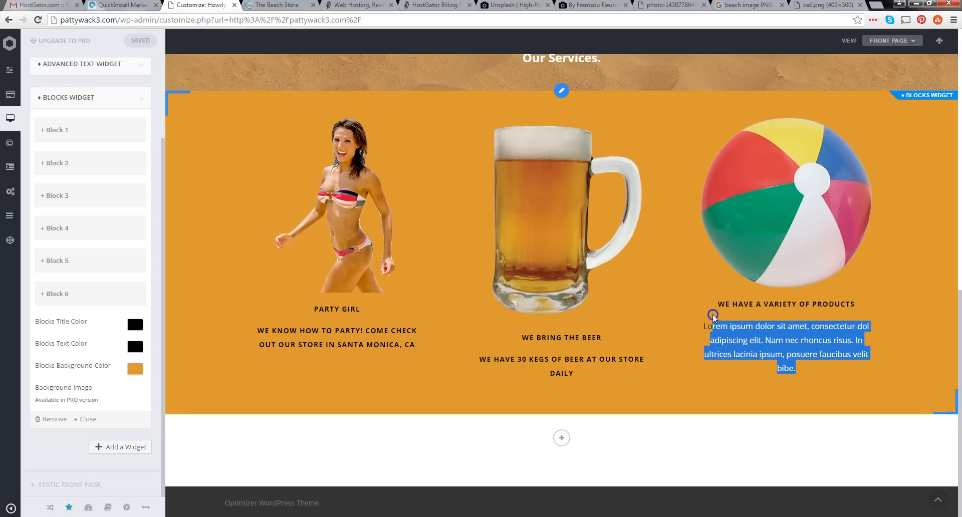
# Format Block 3's Lorem ipsum description as Heading 3 and save the content.
pyautogui.click(75, 195)
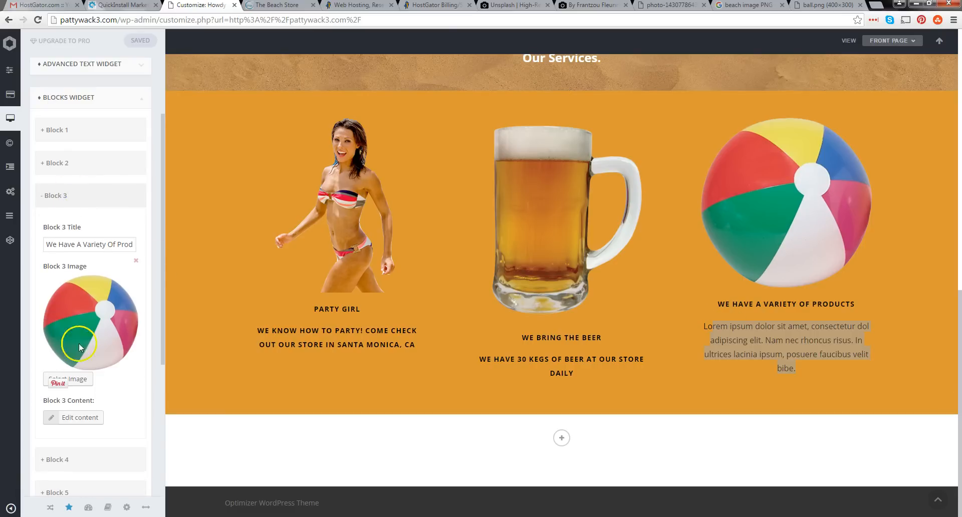
pyautogui.click(73, 418)
pyautogui.moveTo(167, 156); pyautogui.dragTo(4, 130)
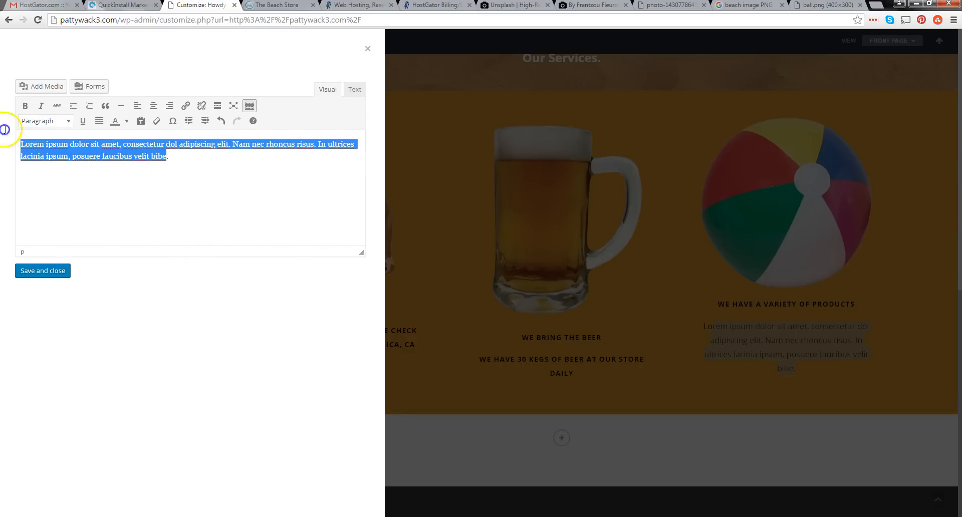
pyautogui.click(52, 122)
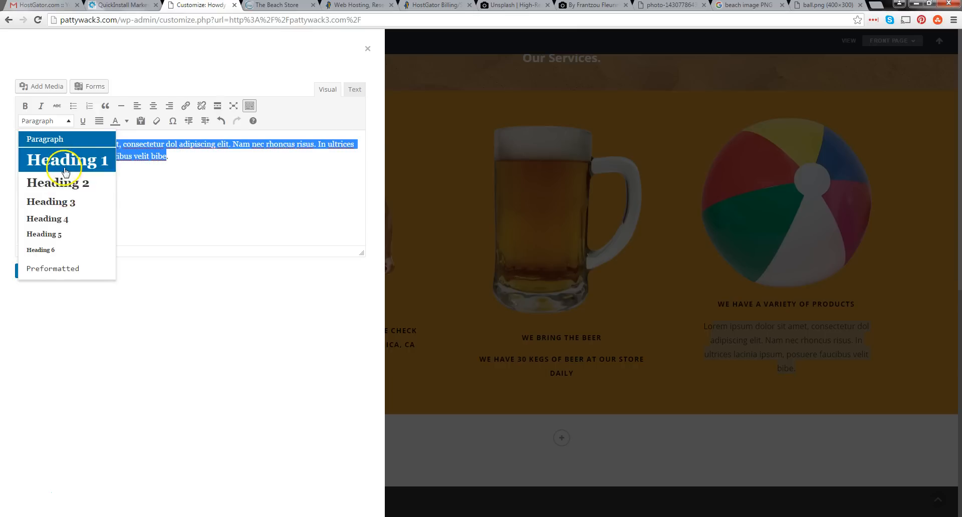
pyautogui.click(64, 209)
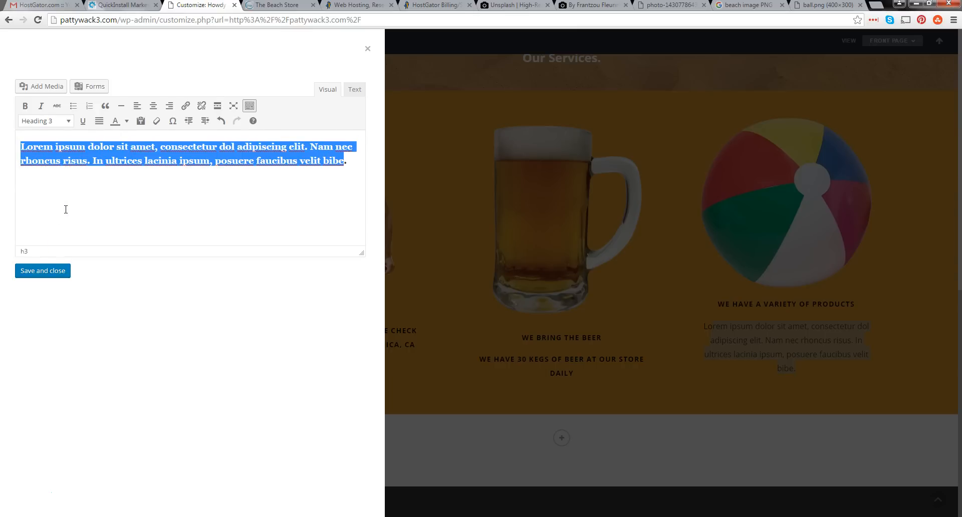
pyautogui.click(65, 273)
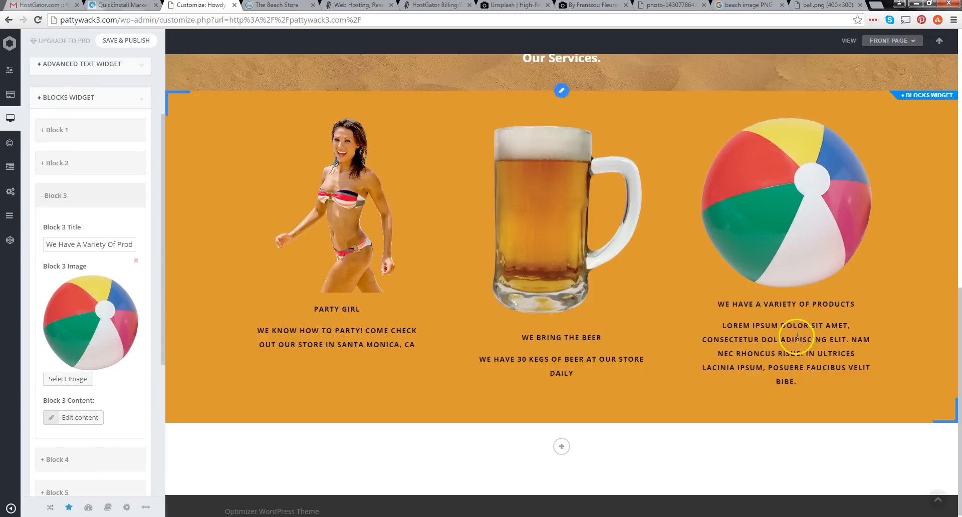
# Publish the heading change and scroll the preview to check it.
pyautogui.scroll(-2, 144, 311)
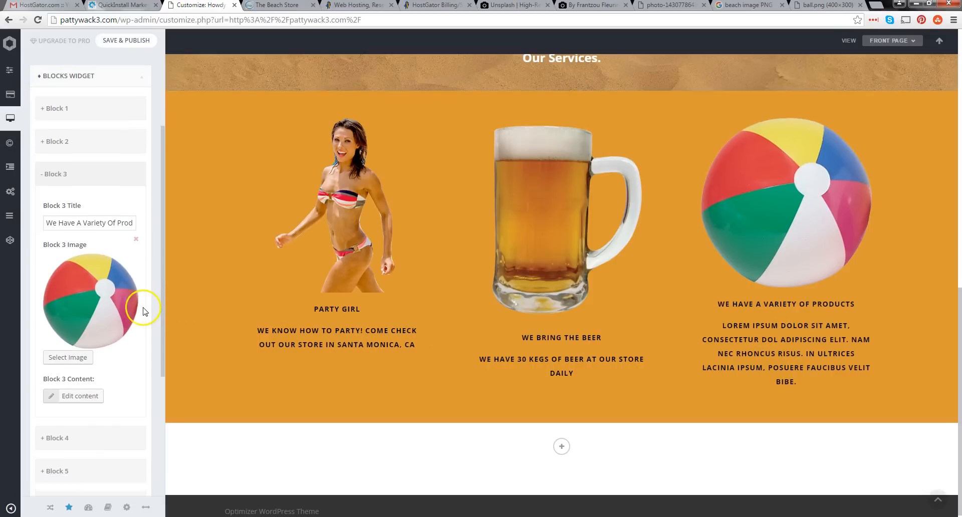
pyautogui.click(136, 41)
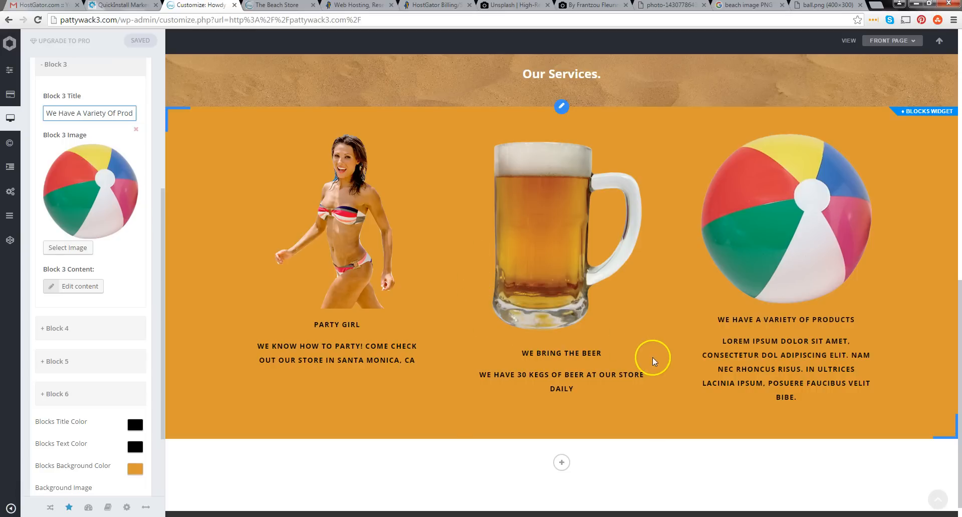
pyautogui.scroll(-1, 653, 358)
pyautogui.scroll(2, 689, 323)
pyautogui.scroll(-3, 689, 323)
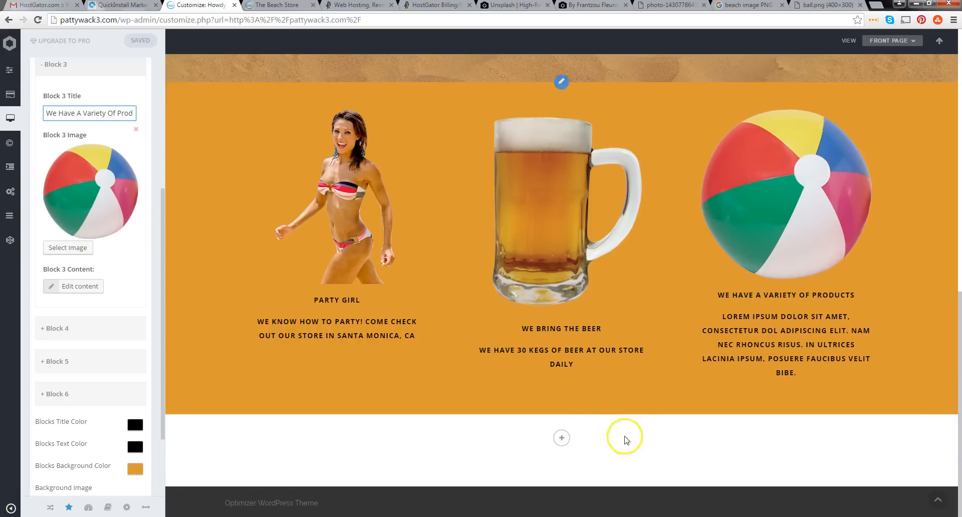
pyautogui.scroll(5, 545, 339)
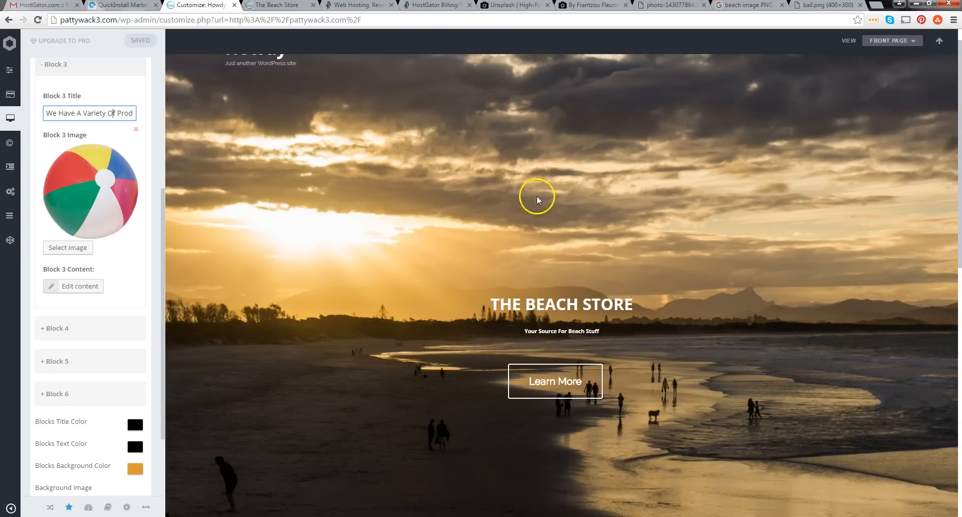
# Go to the admin dashboard and browse the popular plugins list.
pyautogui.click(89, 508)
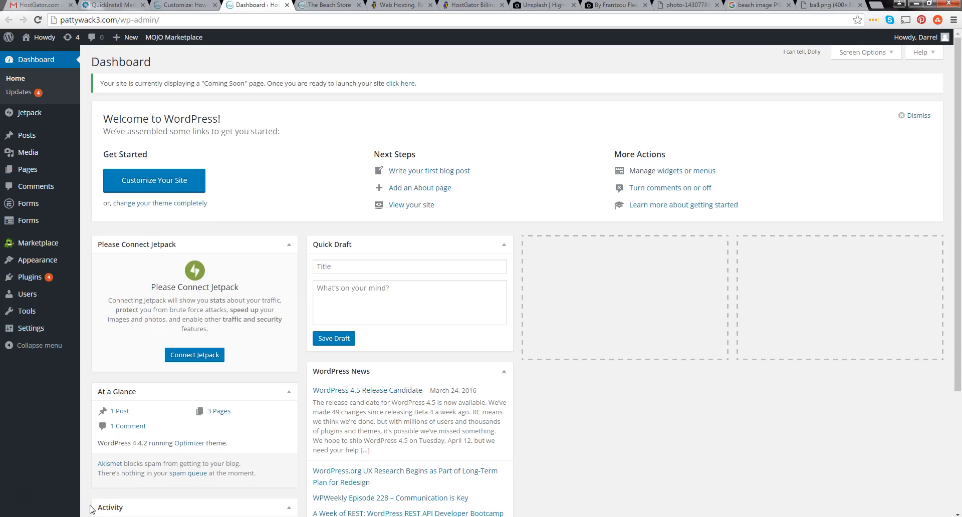
pyautogui.moveTo(84, 283)
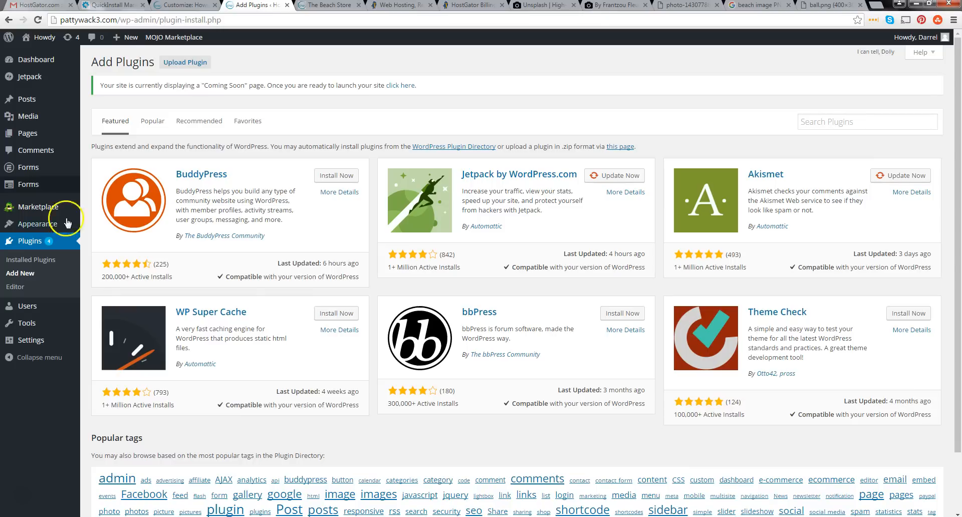
pyautogui.click(153, 121)
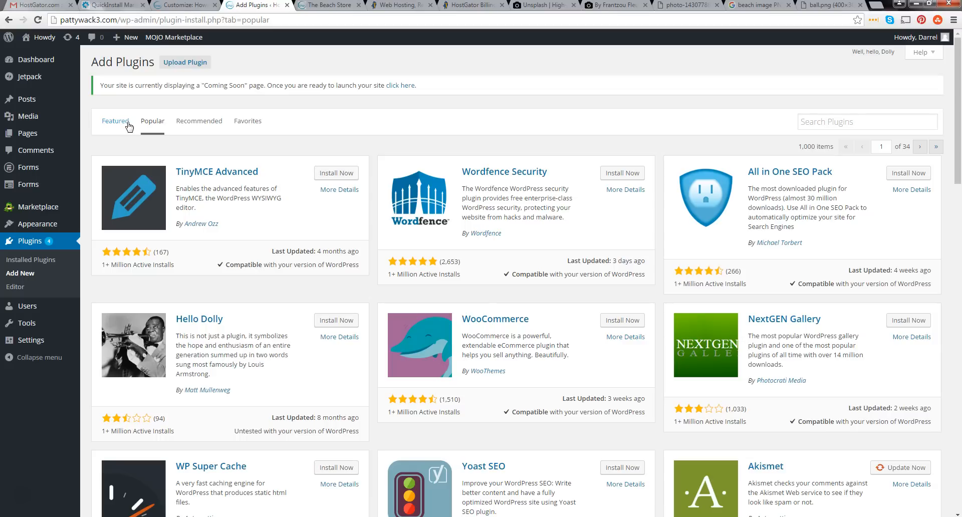
pyautogui.scroll(-1, 416, 250)
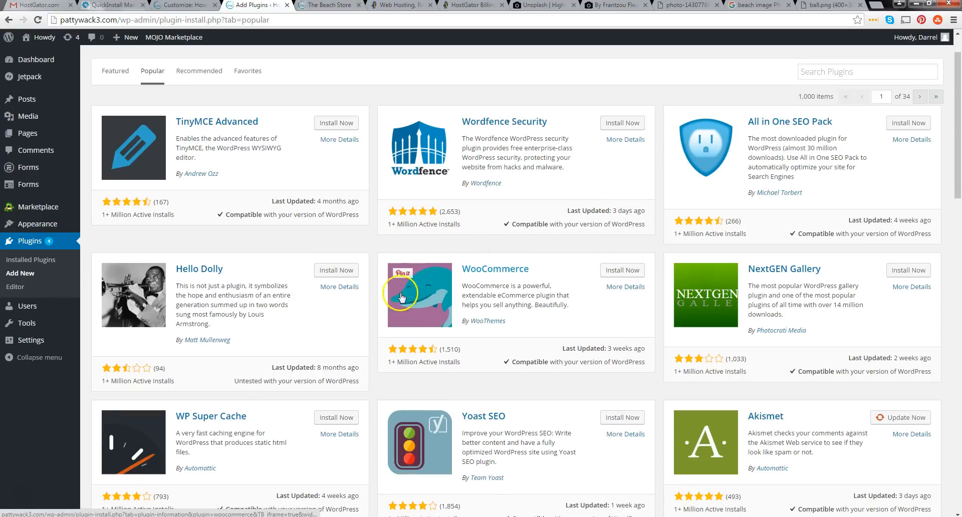
pyautogui.scroll(-2, 571, 396)
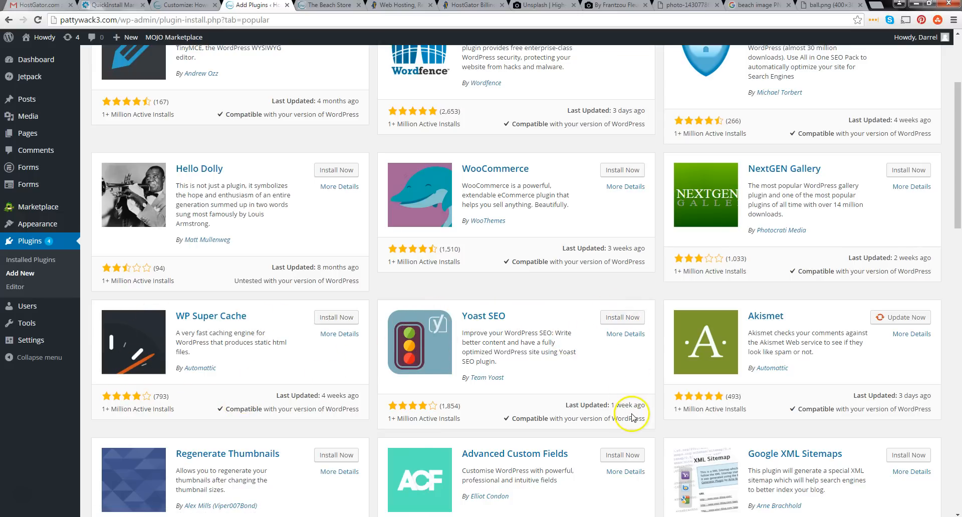
pyautogui.scroll(-1, 630, 416)
pyautogui.scroll(-1, 629, 354)
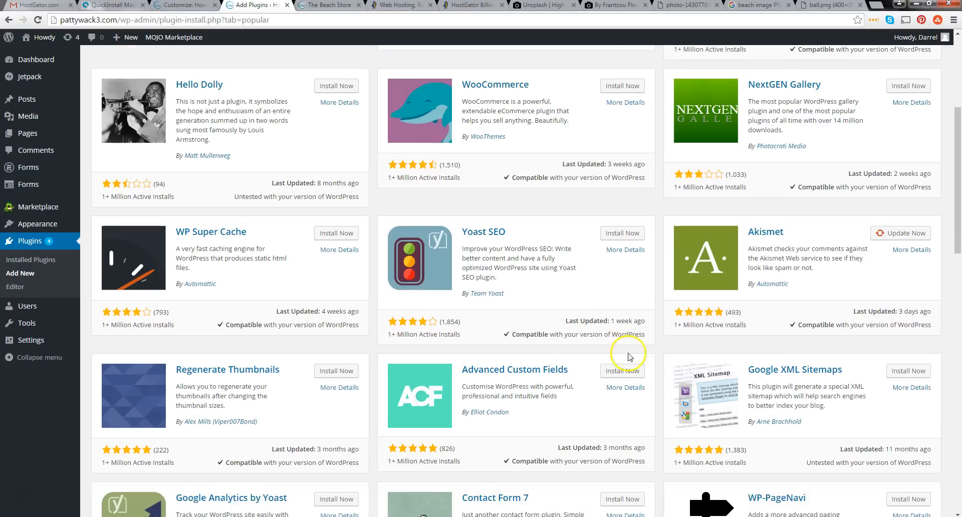
pyautogui.scroll(-6, 630, 352)
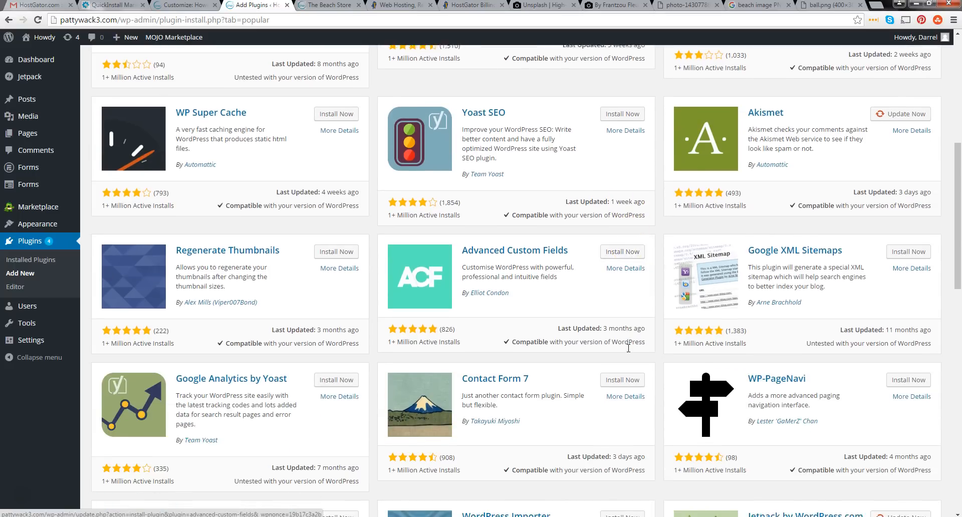
pyautogui.scroll(1, 630, 352)
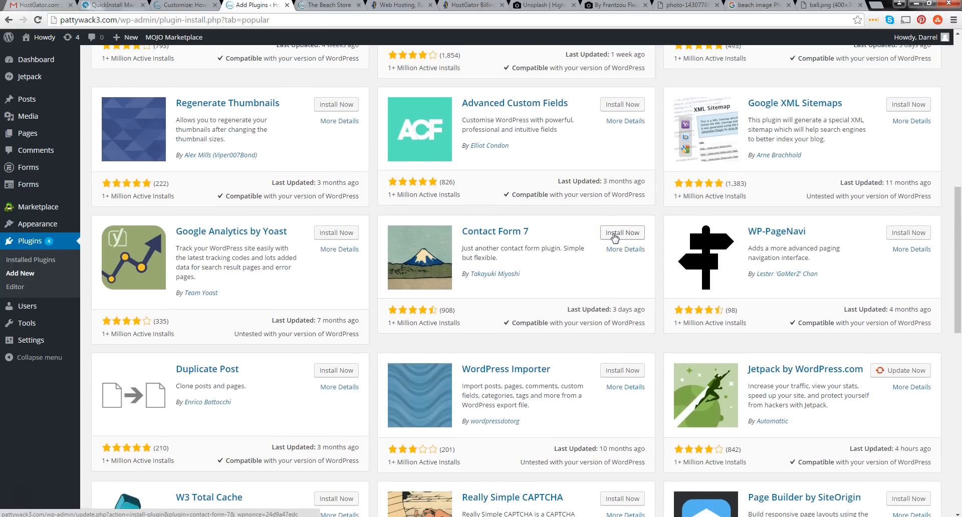
pyautogui.scroll(10, 623, 224)
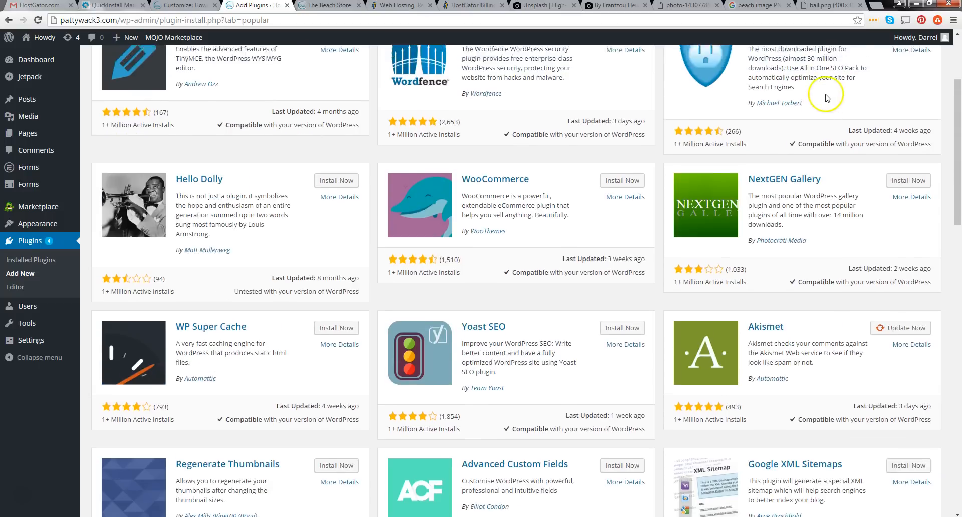
# Search the plugin directory for 'contact form 7' and install Contact Form 7.
pyautogui.click(833, 122)
pyautogui.write('contact form 7')
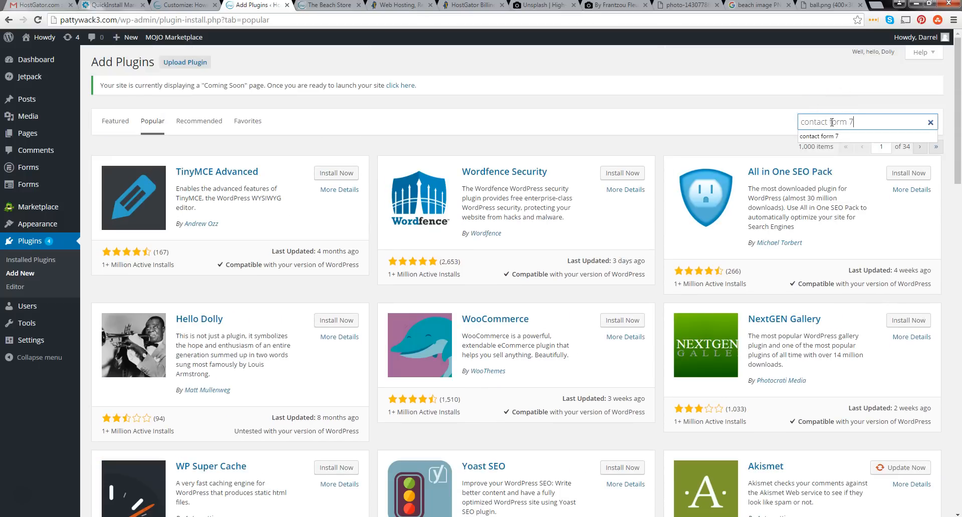
pyautogui.press('Return')
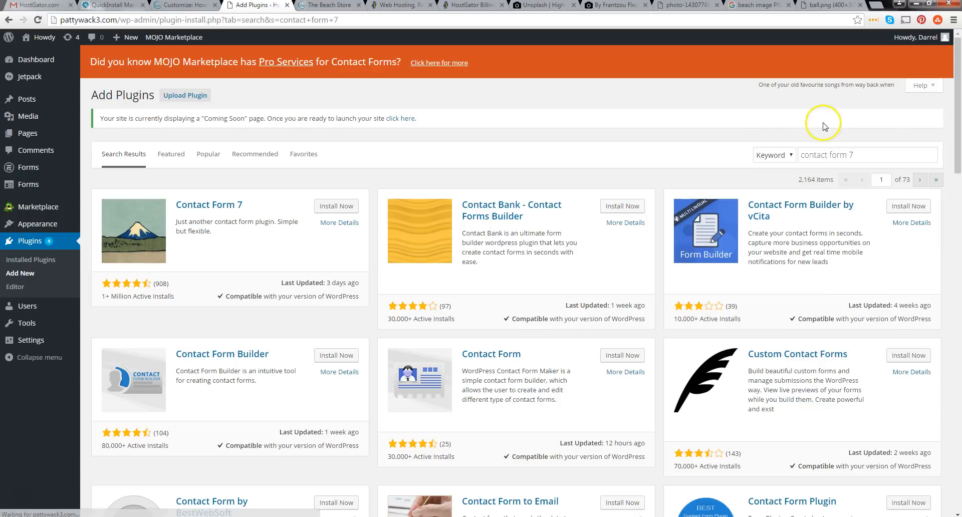
pyautogui.click(348, 211)
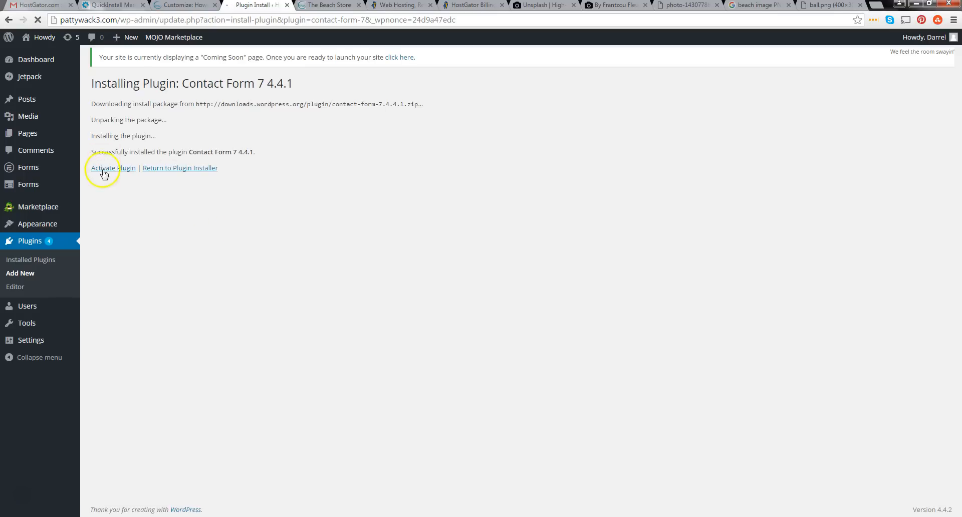
# Activate the newly installed Contact Form 7 plugin.
pyautogui.click(105, 174)
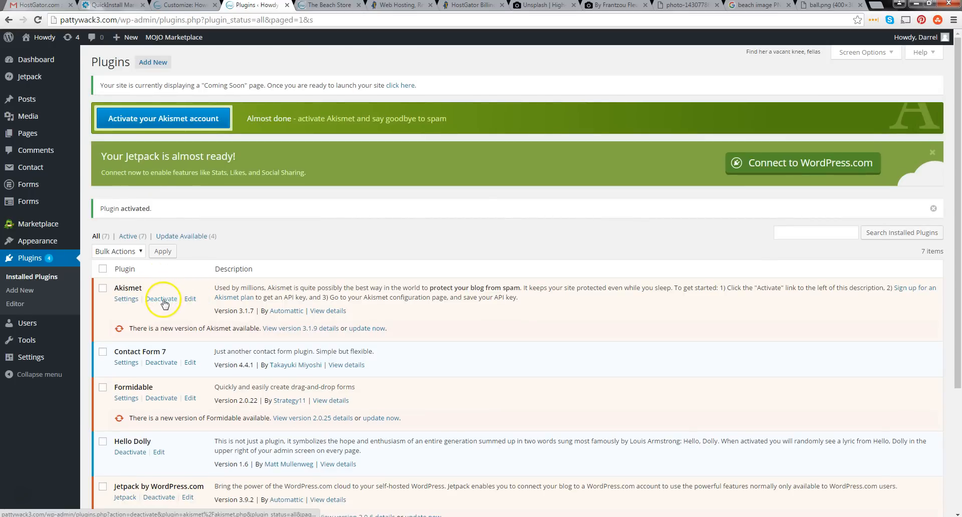
pyautogui.scroll(-3, 164, 302)
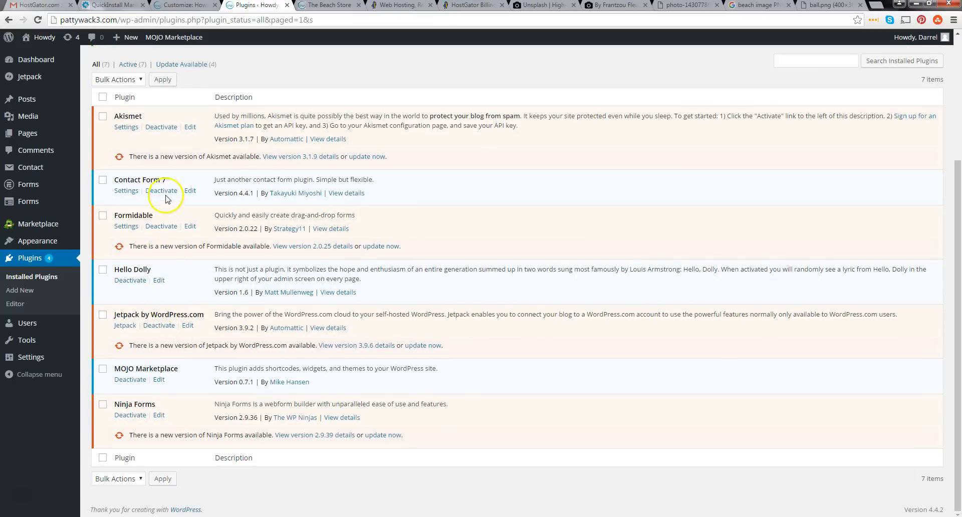
# Deactivate and delete the Akismet and Formidable plugins.
pyautogui.click(167, 128)
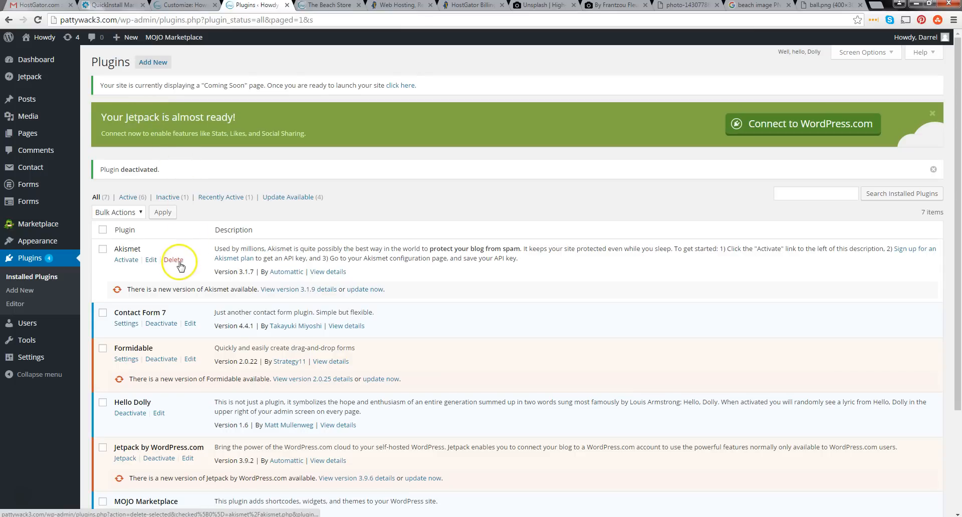
pyautogui.click(176, 260)
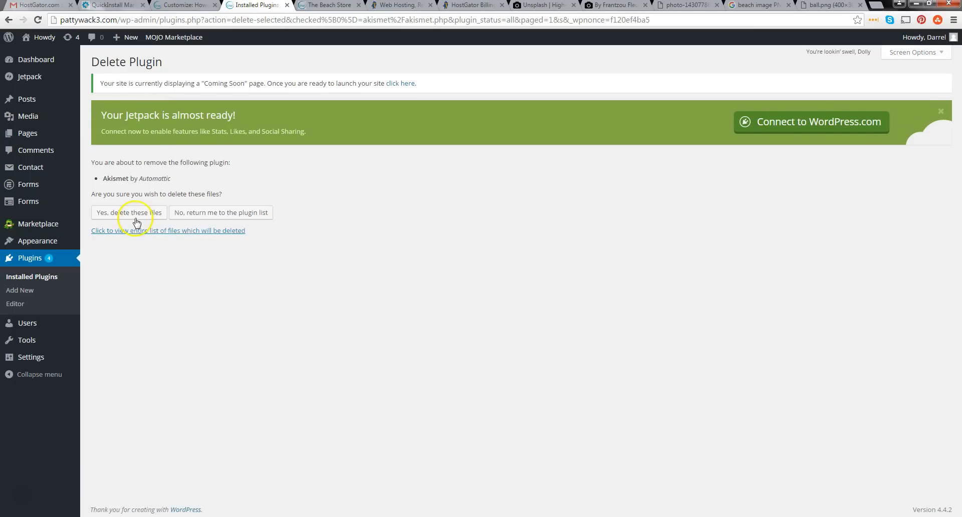
pyautogui.click(133, 214)
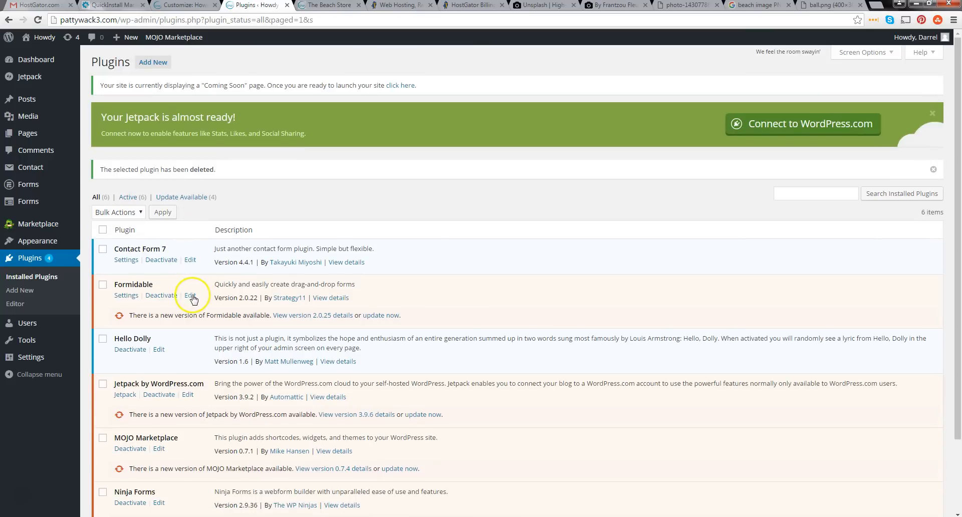
pyautogui.click(167, 300)
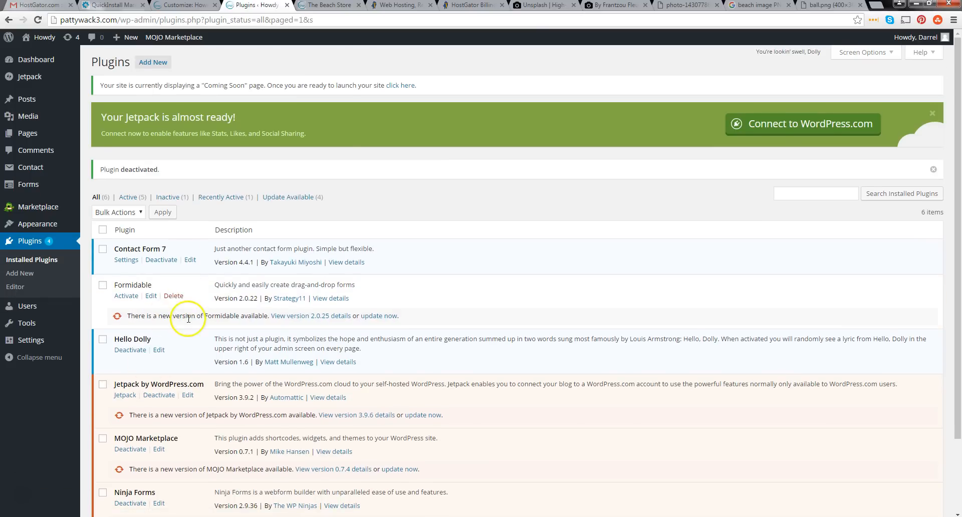
pyautogui.click(178, 296)
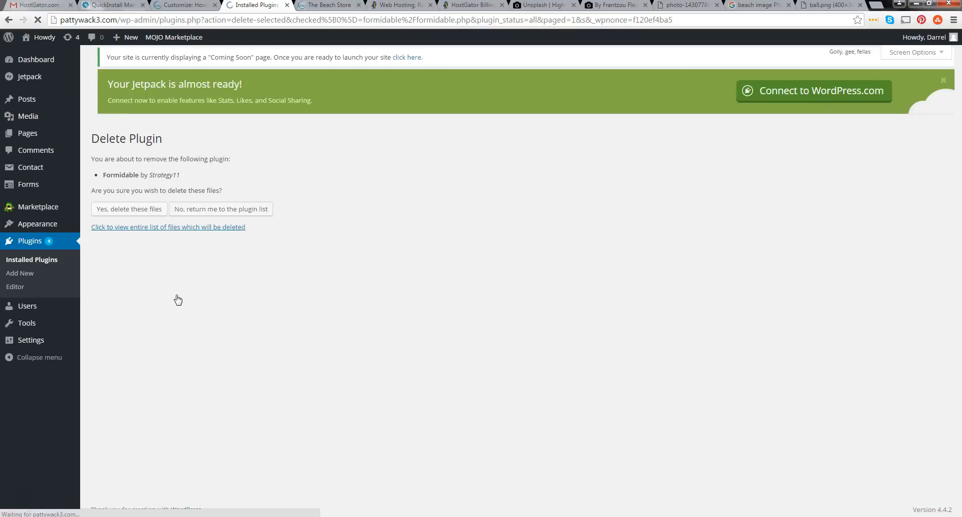
pyautogui.click(143, 215)
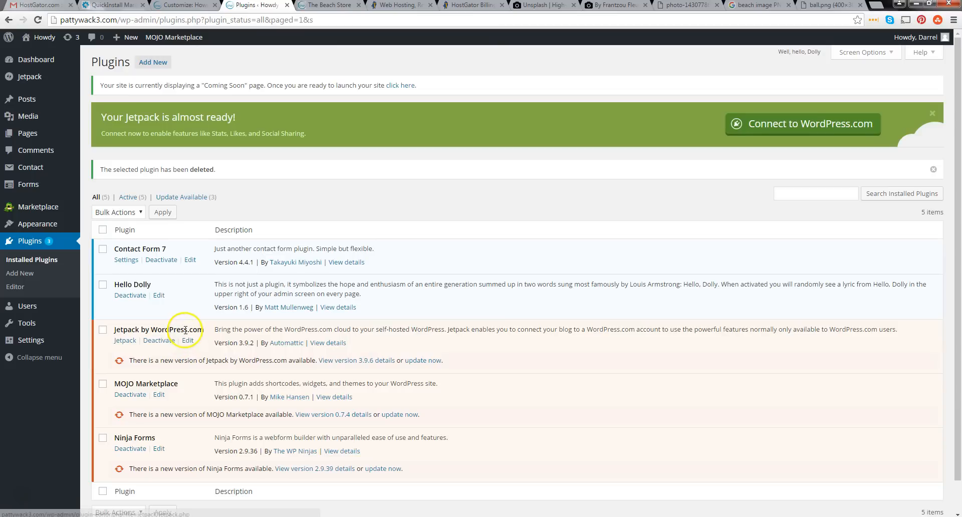
# Deactivate and delete the MOJO Marketplace and Ninja Forms plugins.
pyautogui.scroll(-1, 185, 331)
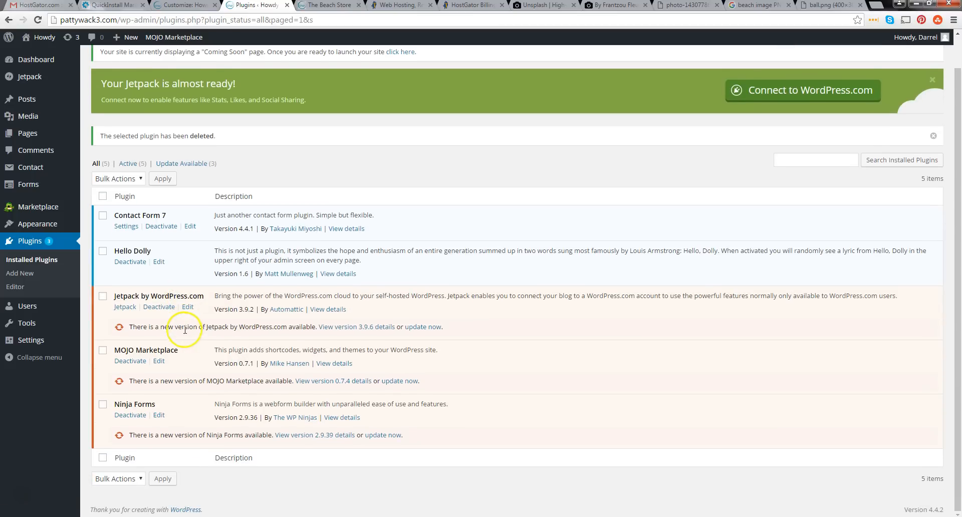
pyautogui.click(130, 364)
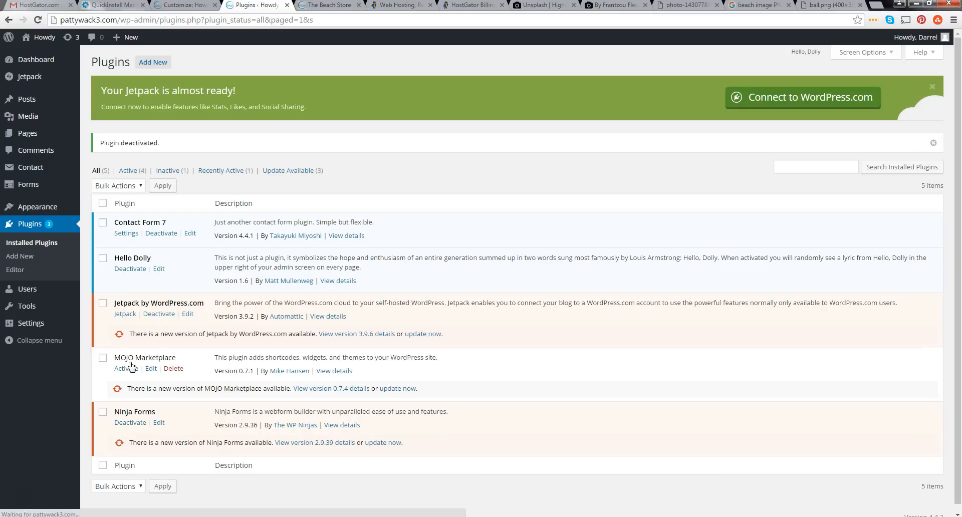
pyautogui.click(176, 369)
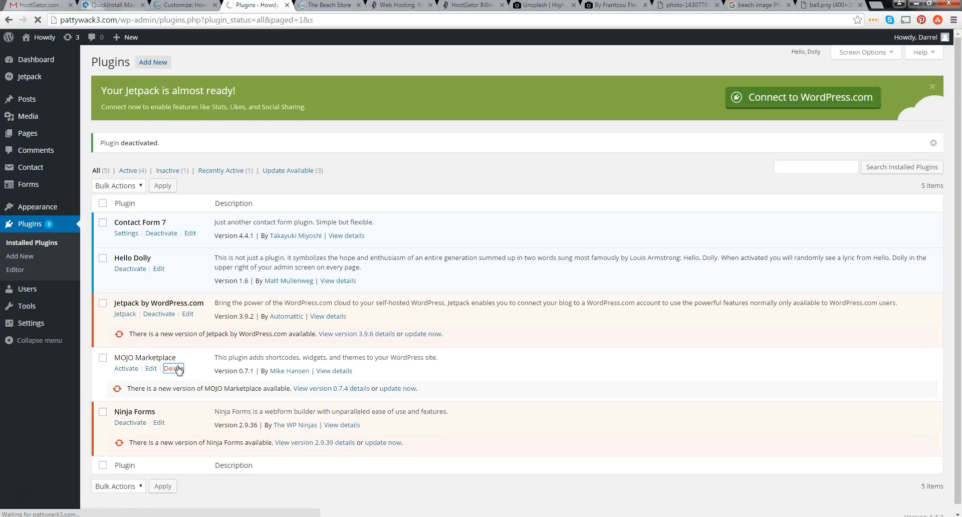
pyautogui.click(153, 186)
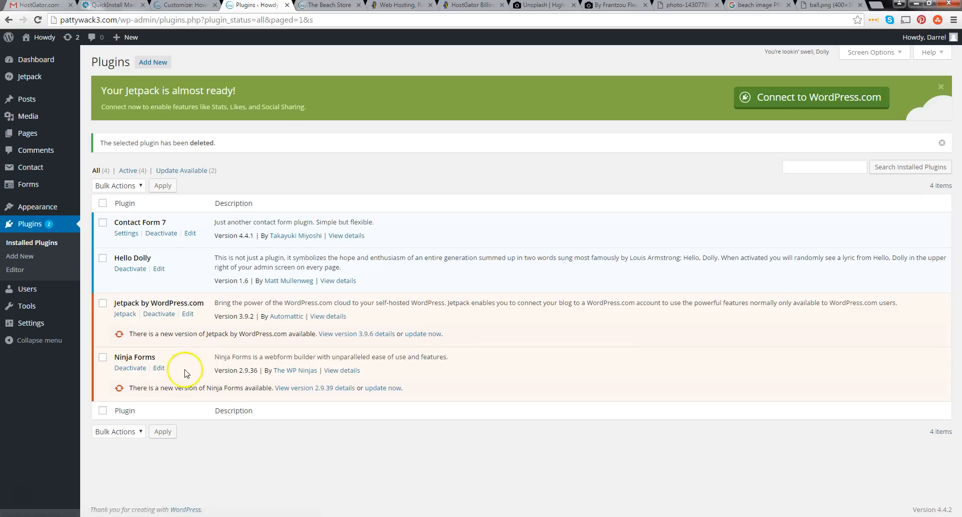
pyautogui.click(129, 369)
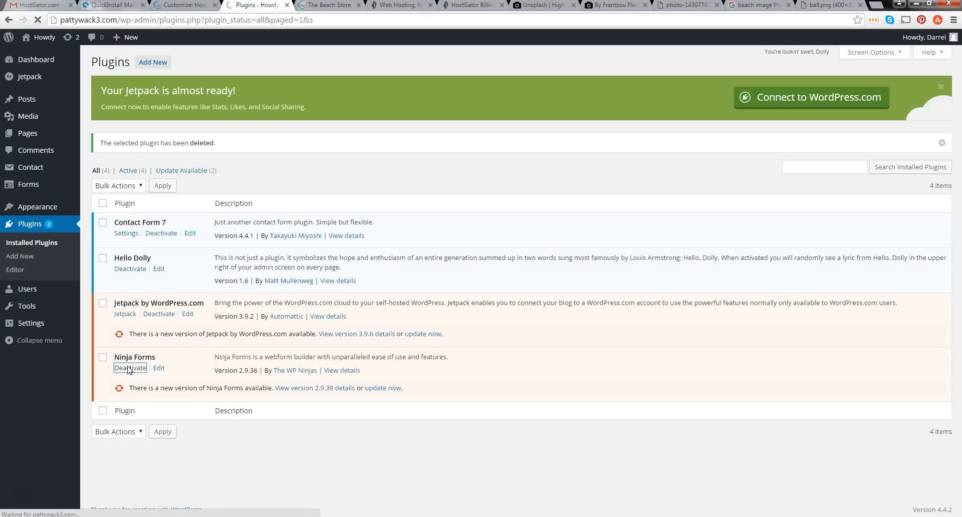
pyautogui.click(173, 369)
pyautogui.click(168, 186)
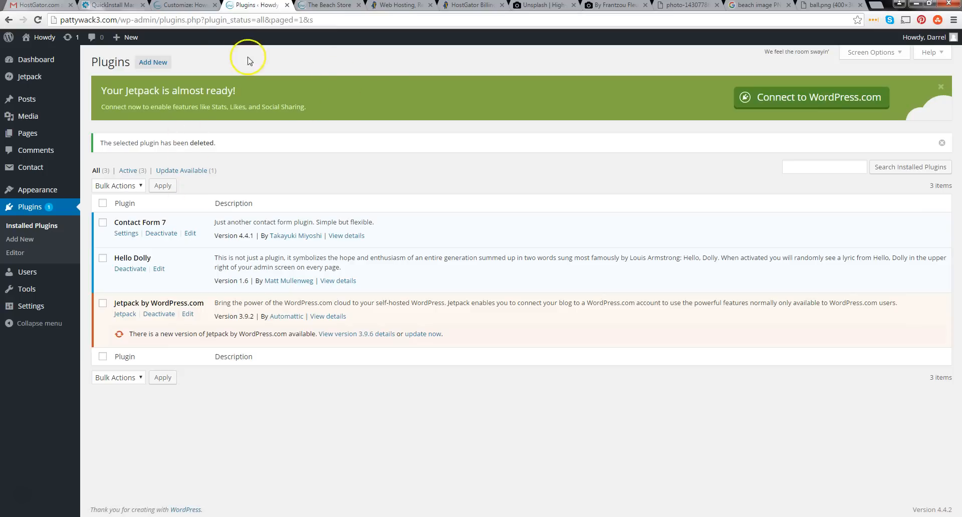
pyautogui.moveTo(159, 223); pyautogui.dragTo(112, 223)
pyautogui.click(153, 64)
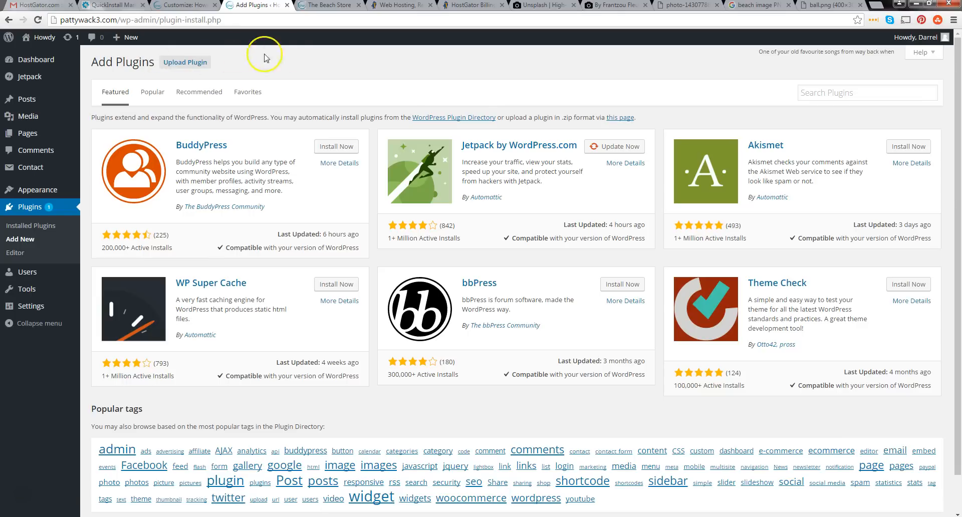
# Search for 'facebook like box', then install and activate Easy Facebook Like Box.
pyautogui.click(853, 91)
pyautogui.write('faceboo')
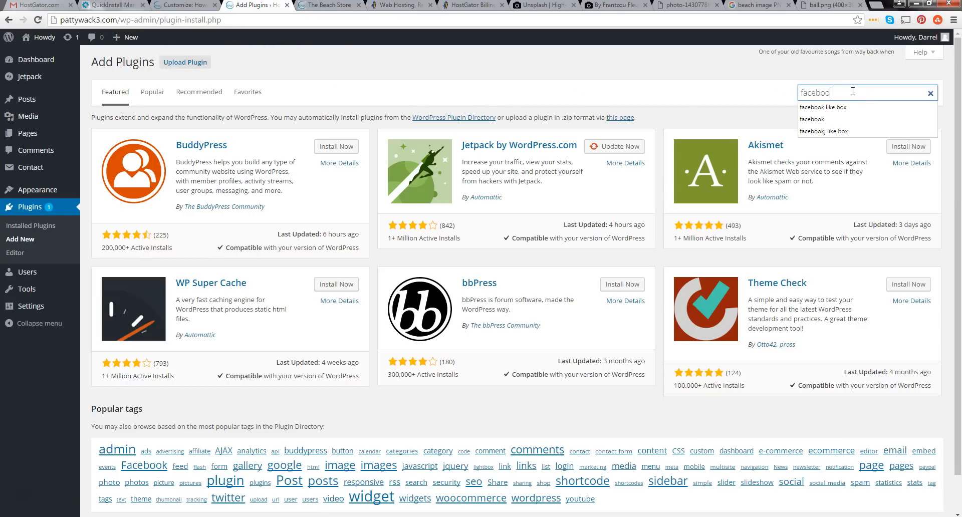
pyautogui.write('k')
pyautogui.click(858, 108)
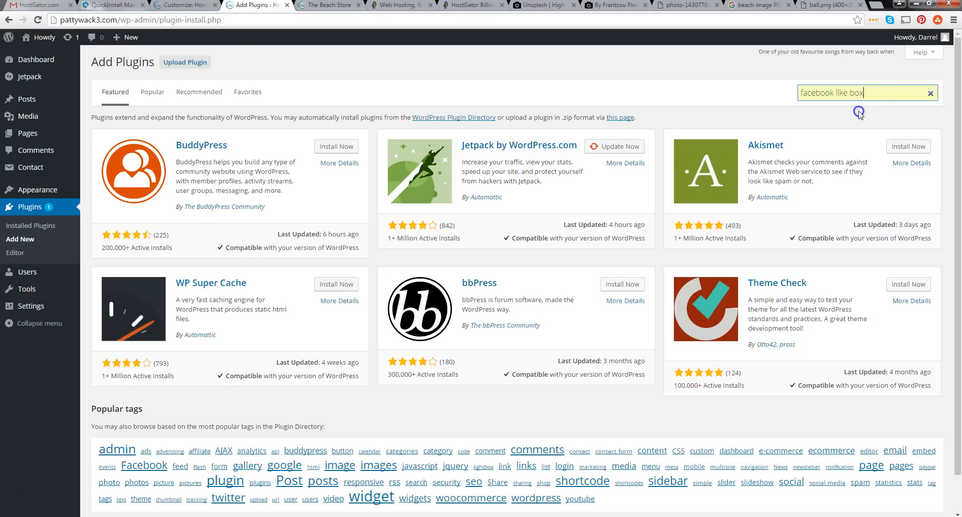
pyautogui.click(899, 93)
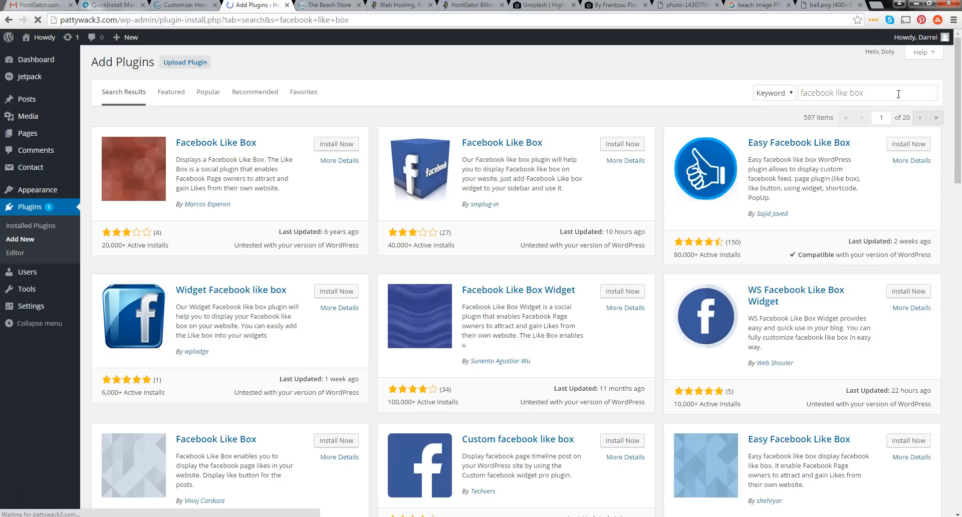
pyautogui.click(913, 144)
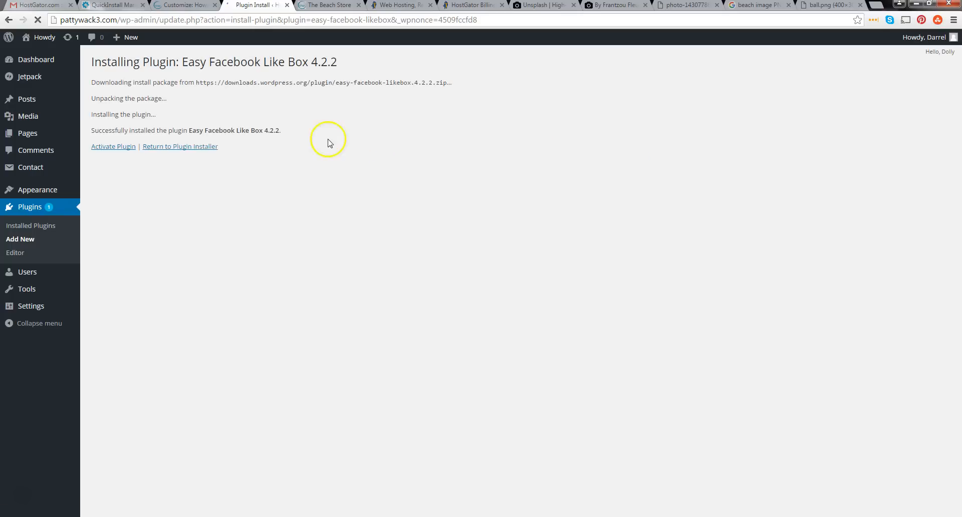
pyautogui.click(120, 147)
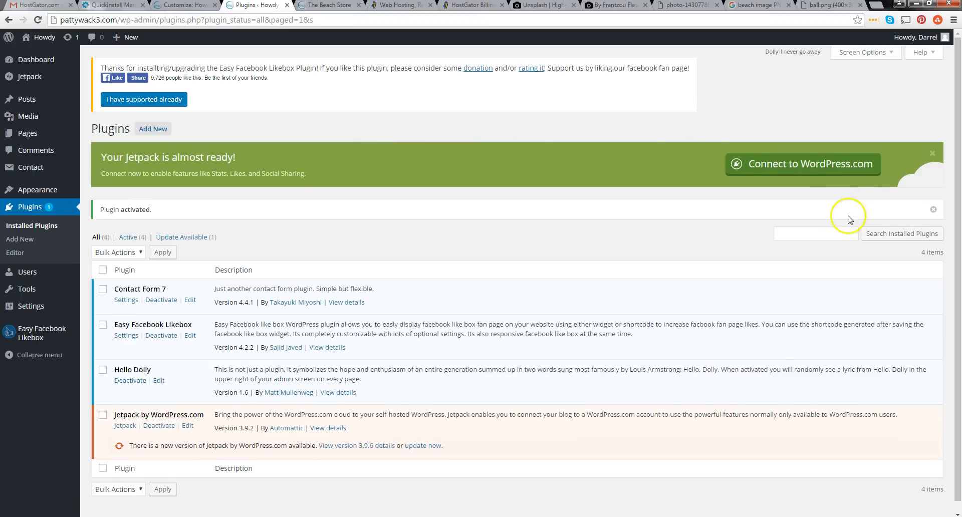
pyautogui.click(157, 129)
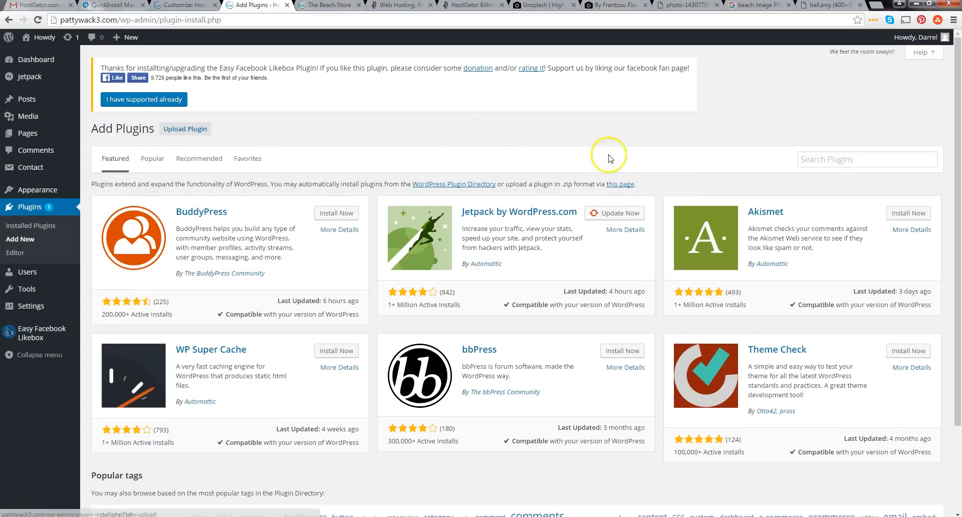
# Search the plugin directory for 'site origin' and install Page Builder by SiteOrigin.
pyautogui.click(852, 160)
pyautogui.write('site')
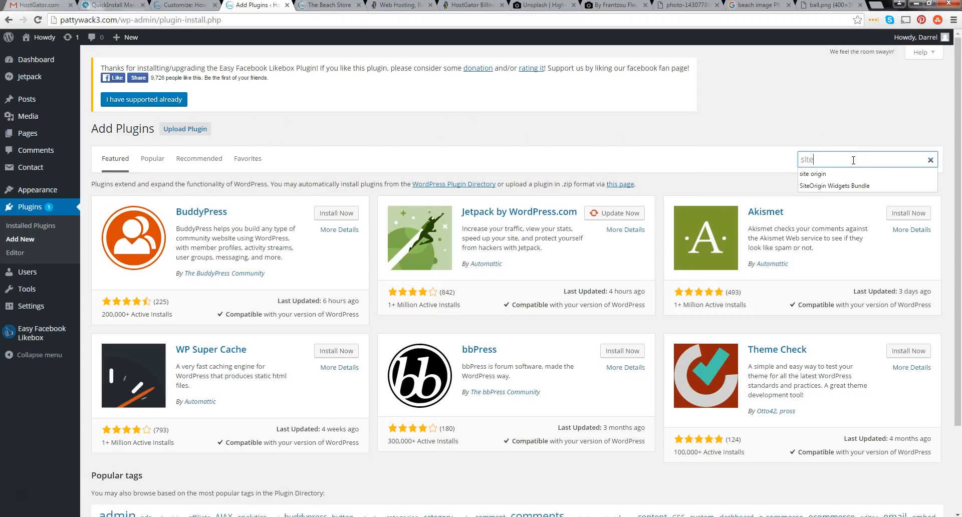
pyautogui.write(' or')
pyautogui.press('Down')
pyautogui.press('Return')
pyautogui.press('Return')
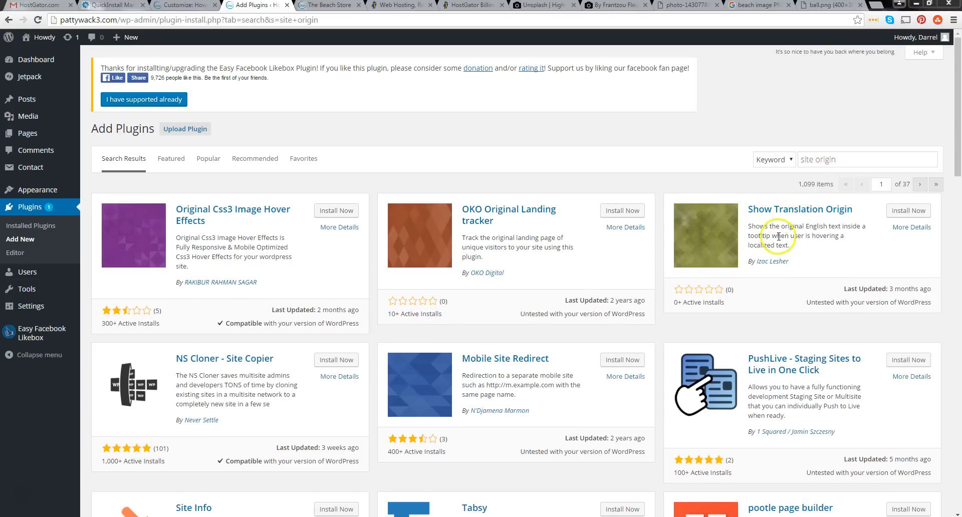
pyautogui.click(958, 242)
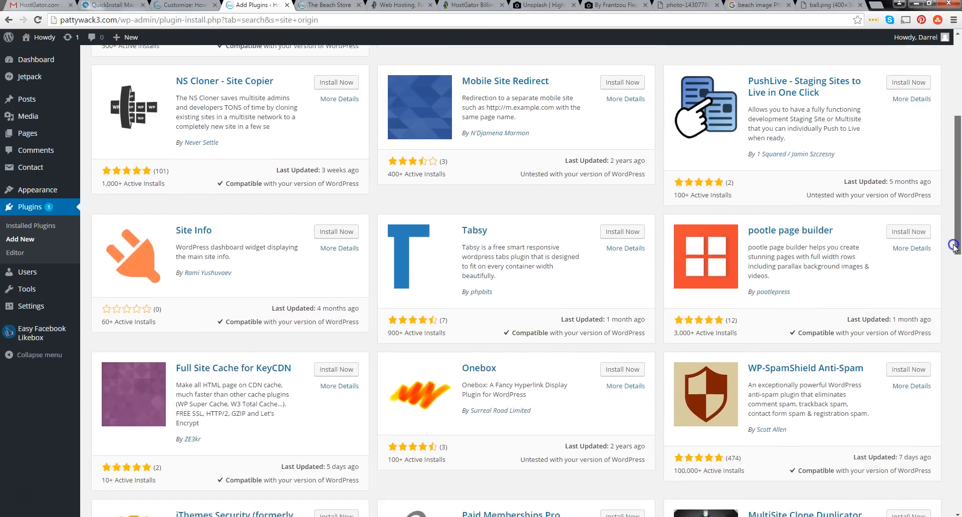
pyautogui.moveTo(954, 245); pyautogui.dragTo(951, 133)
pyautogui.click(896, 157)
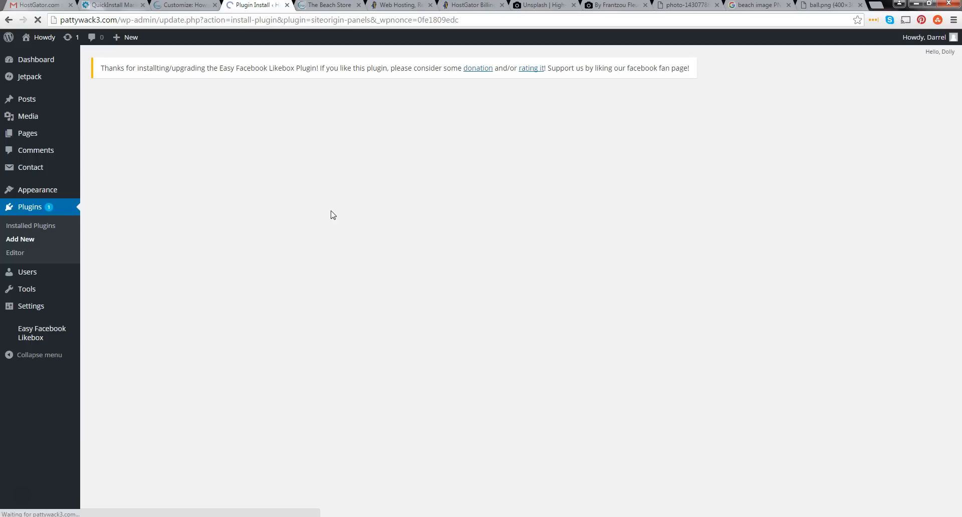
# Activate the Page Builder by SiteOrigin plugin.
pyautogui.click(123, 215)
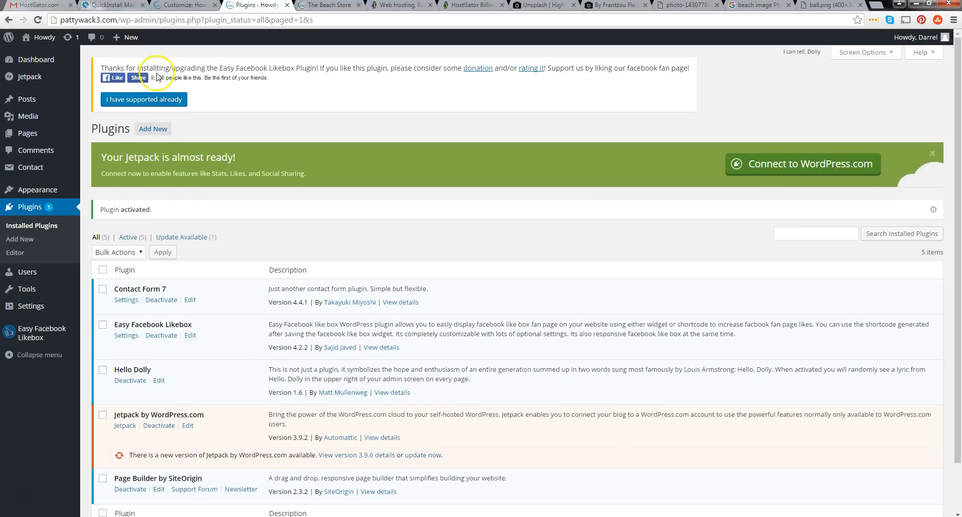
pyautogui.moveTo(122, 64); pyautogui.dragTo(170, 64)
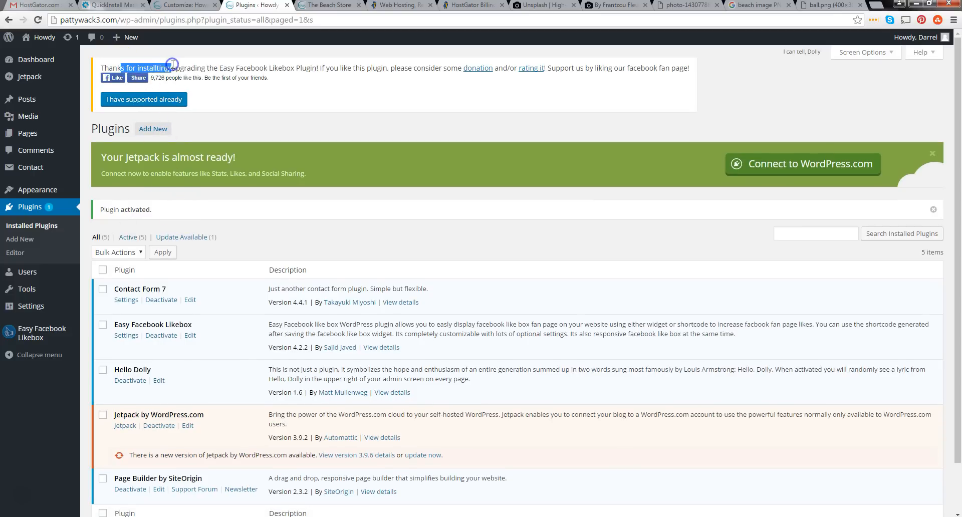
pyautogui.click(174, 64)
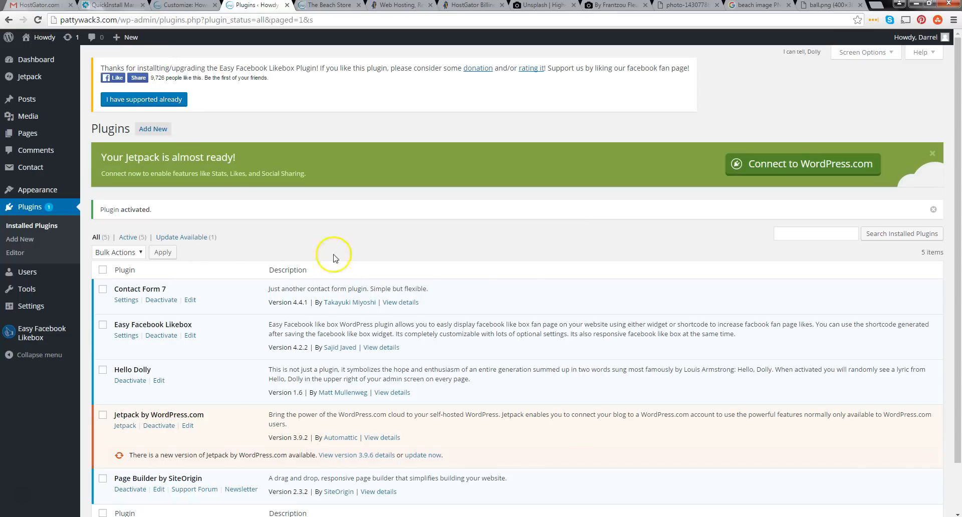
pyautogui.click(146, 65)
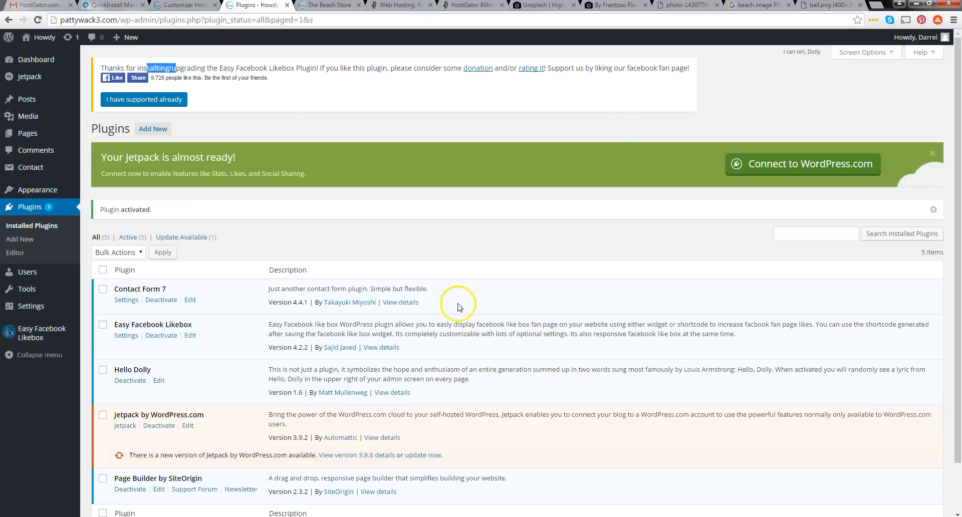
pyautogui.click(160, 130)
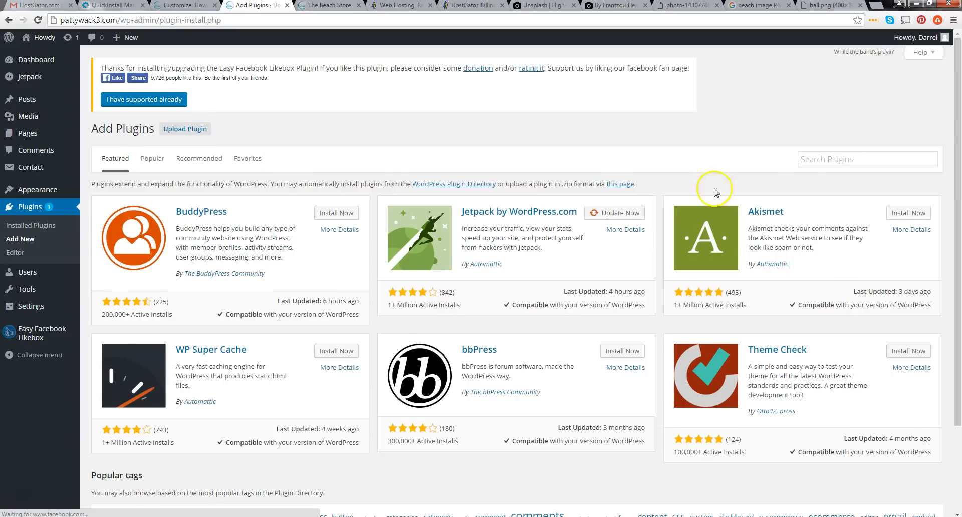
# Search the plugin directory for 'site origin bundl' and browse the results.
pyautogui.click(828, 153)
pyautogui.click(838, 159)
pyautogui.write('site ')
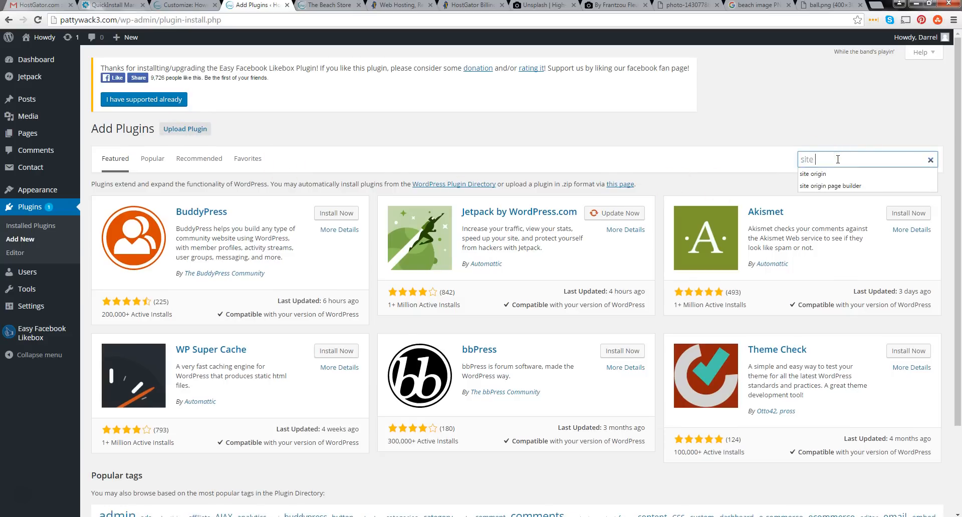
pyautogui.write('origin bundle')
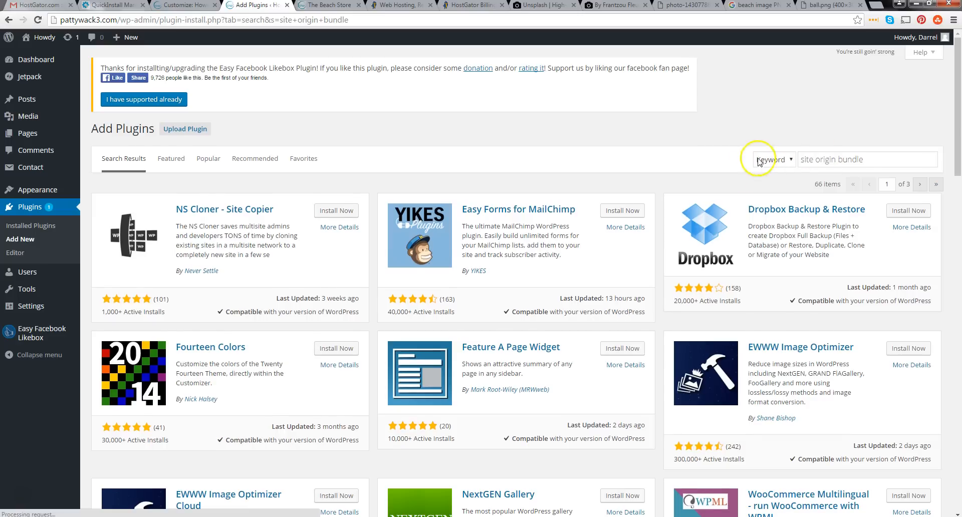
pyautogui.scroll(-6, 760, 216)
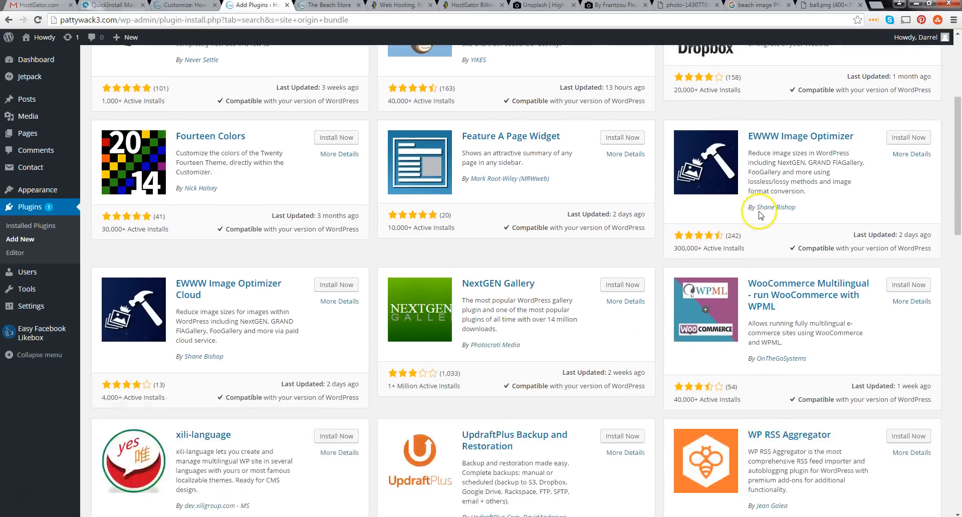
pyautogui.scroll(-2, 760, 216)
pyautogui.scroll(8, 755, 215)
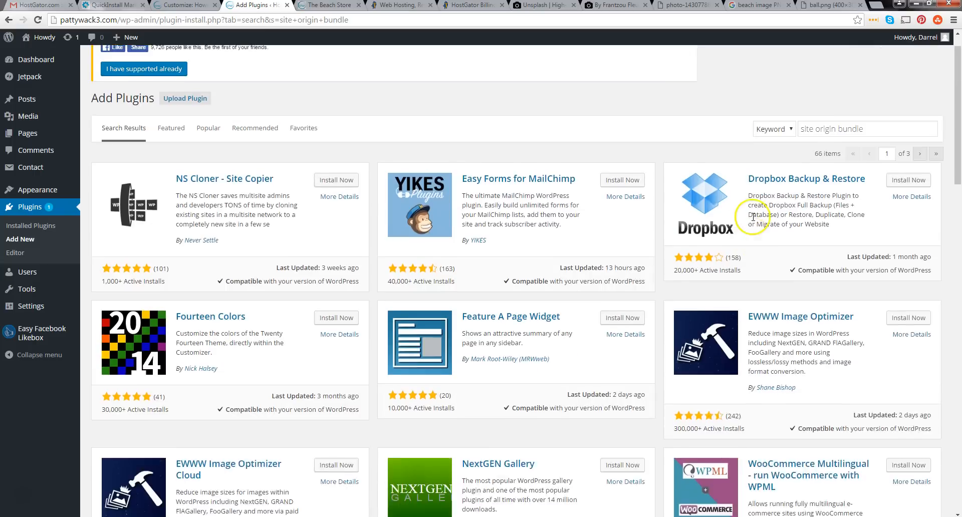
# Replace the search with 'inst', then install and activate Instagram Feed.
pyautogui.tripleClick(859, 160)
pyautogui.press('BackSpace')
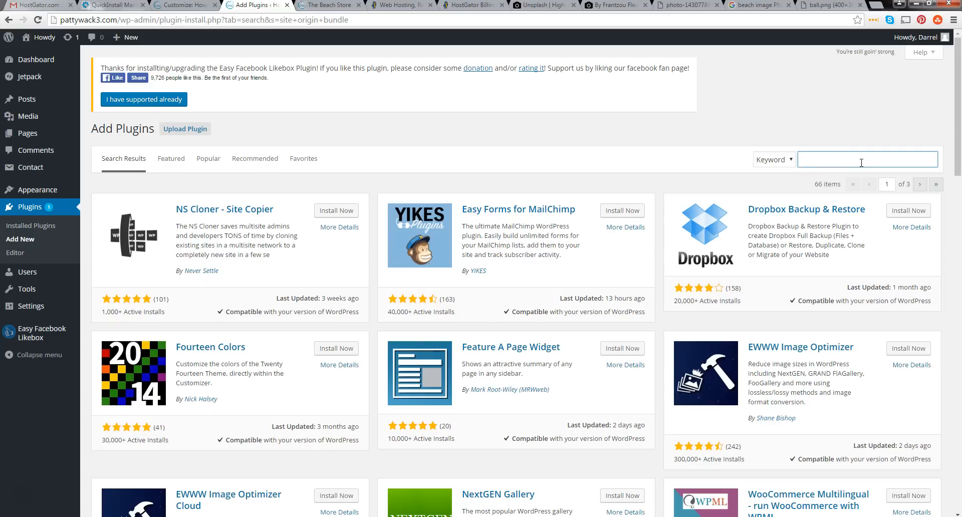
pyautogui.write('inst')
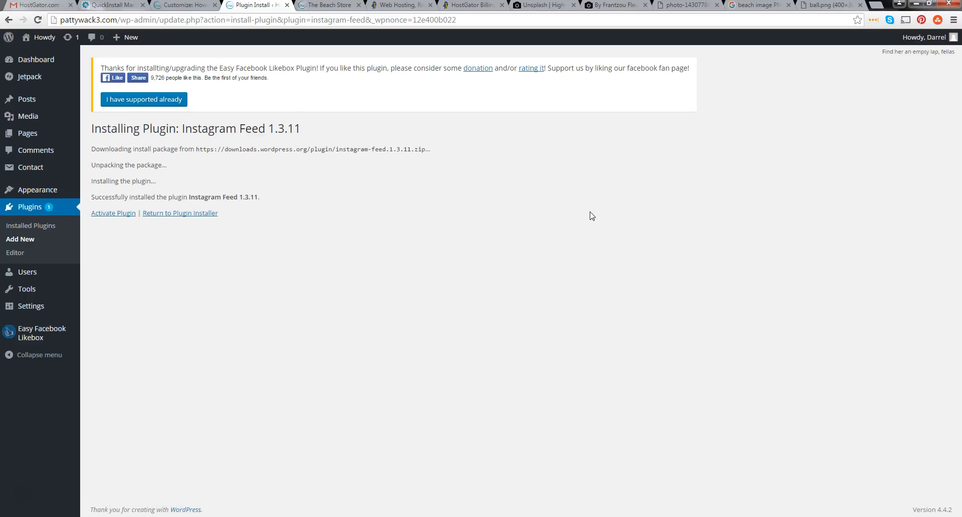
pyautogui.click(124, 217)
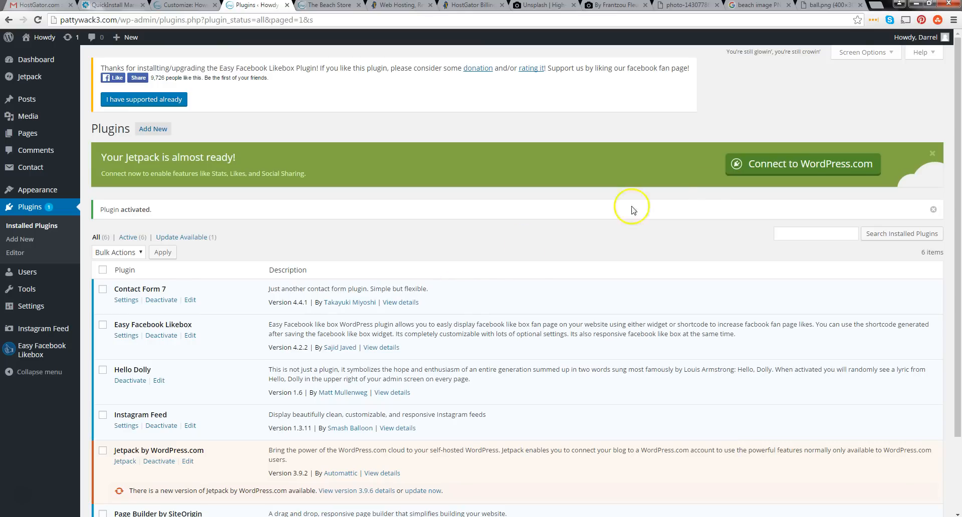
pyautogui.click(158, 129)
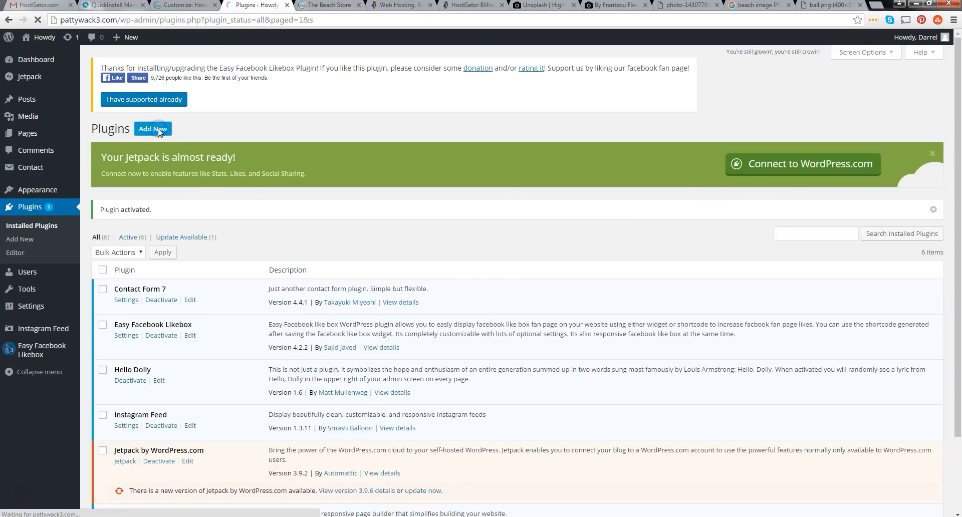
# Search for 'easy google fonts', then install and activate Easy Google Fonts.
pyautogui.click(842, 157)
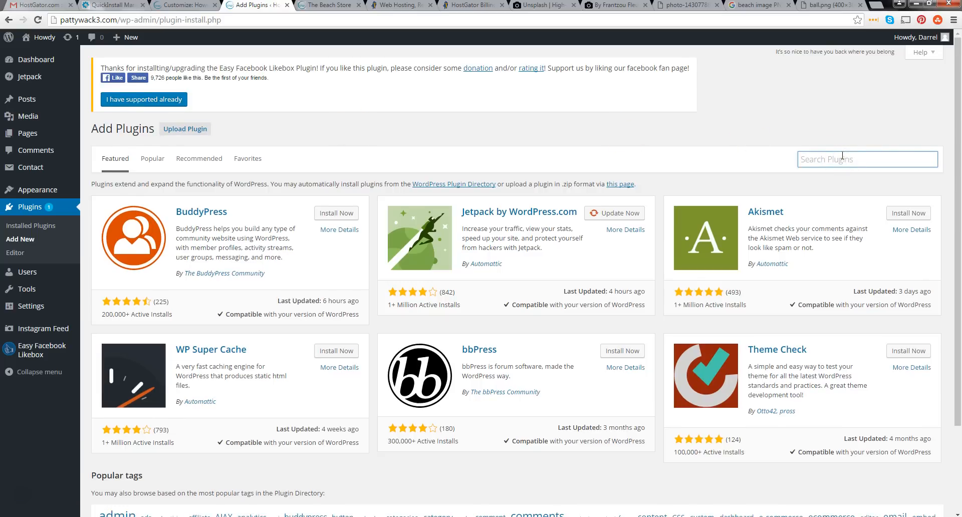
pyautogui.write('easy google fonts')
pyautogui.press('Return')
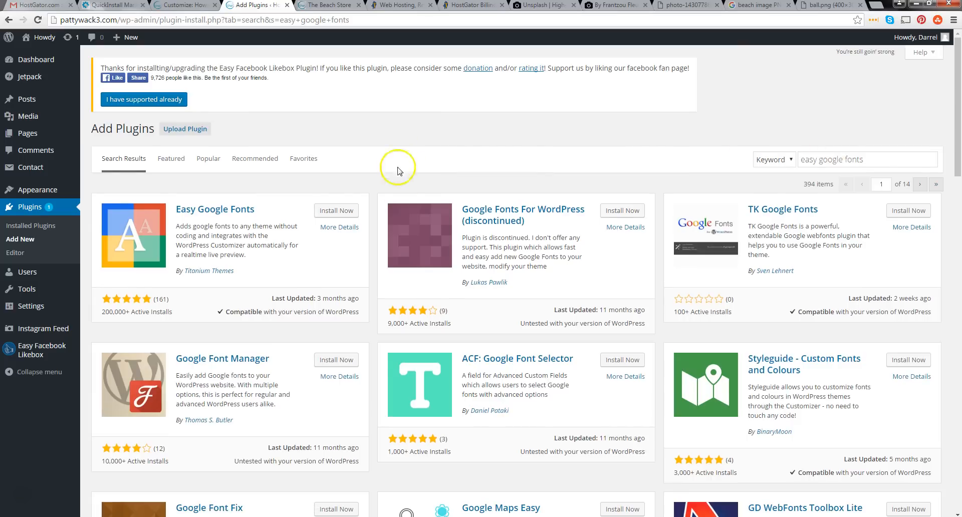
pyautogui.click(335, 212)
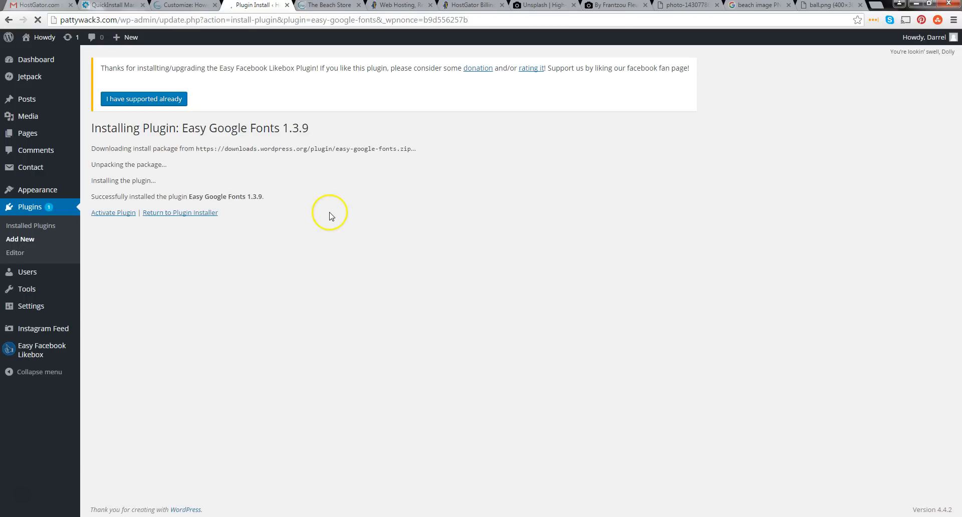
pyautogui.click(112, 219)
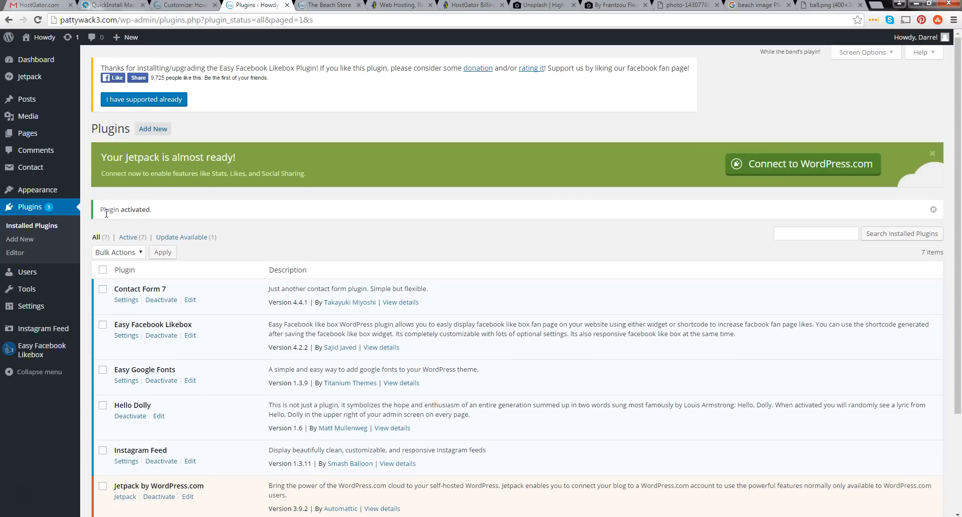
# Find Easy Google Fonts in the plugin list and open its advanced settings.
pyautogui.scroll(-2, 111, 227)
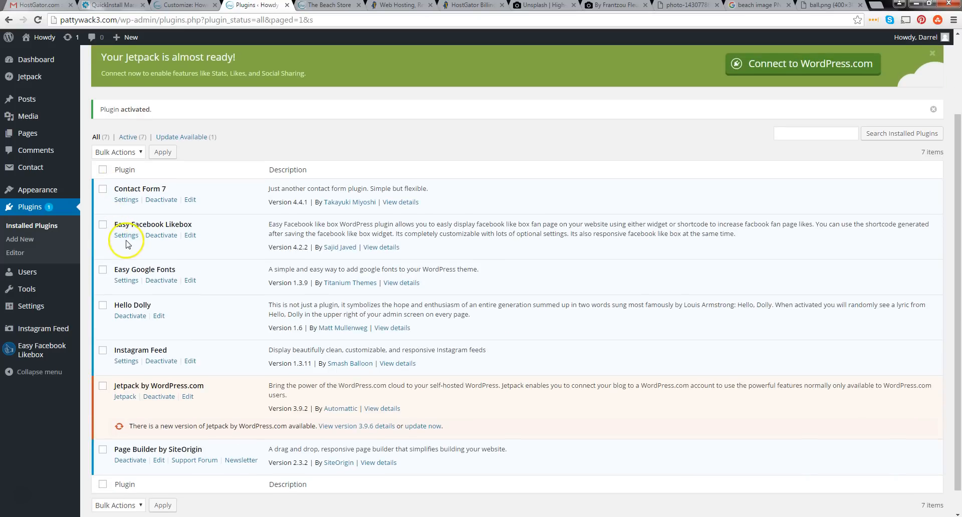
pyautogui.moveTo(176, 269); pyautogui.dragTo(126, 271)
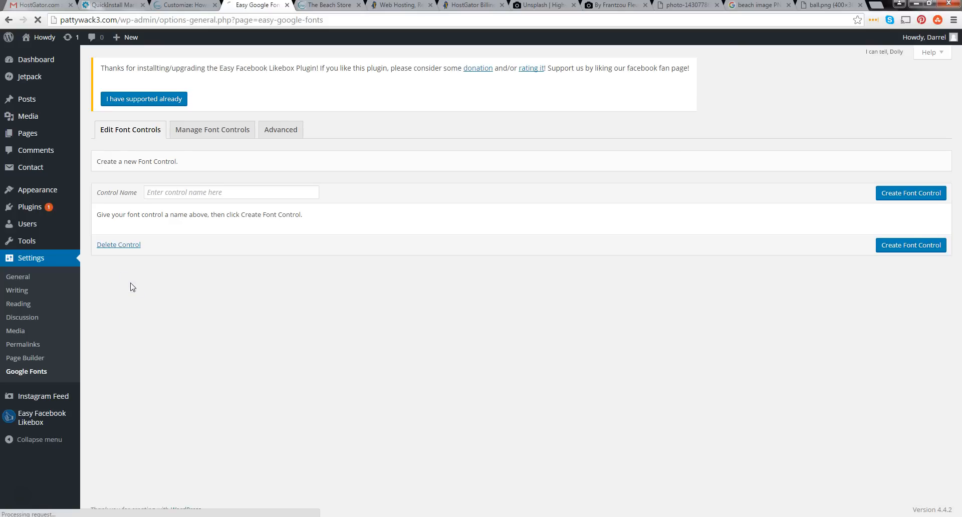
pyautogui.click(275, 132)
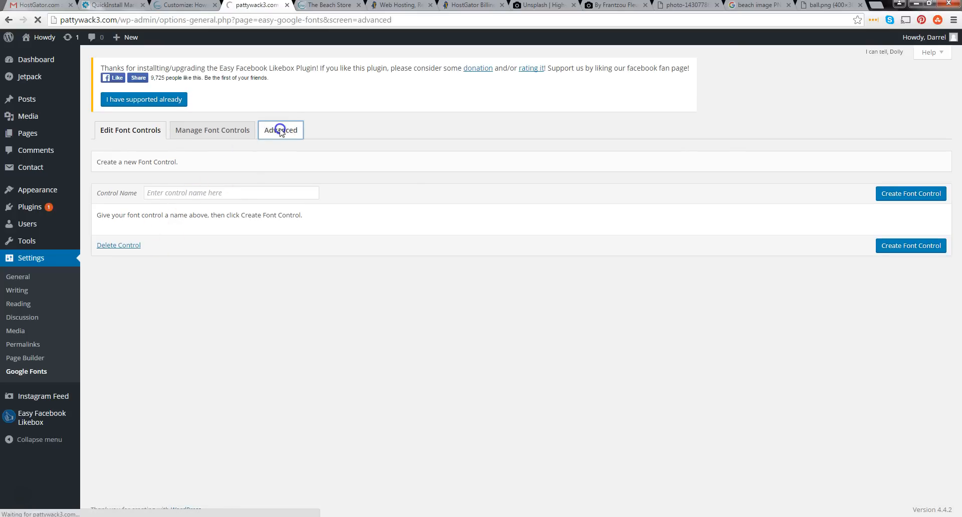
# View the Google Fonts API Key field, then load Google's homepage in a new tab.
pyautogui.click(199, 194)
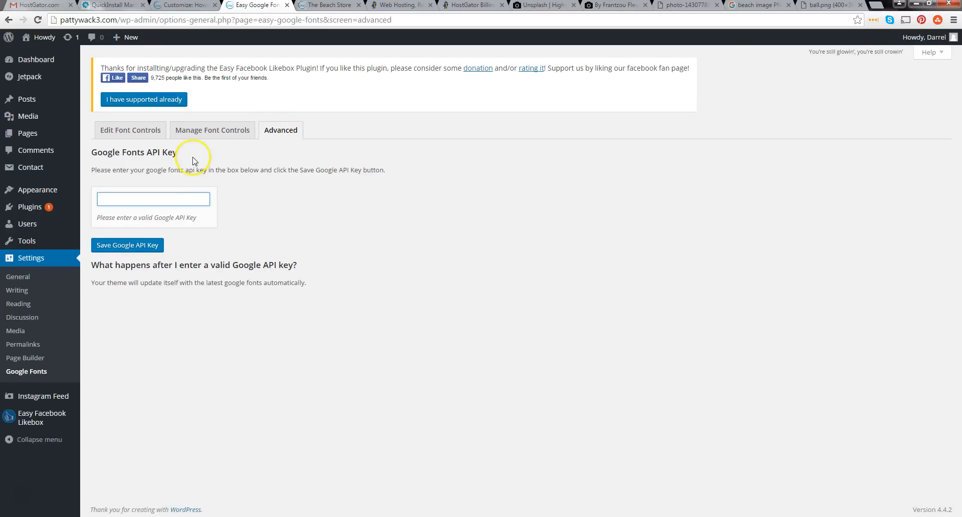
pyautogui.moveTo(195, 162); pyautogui.dragTo(123, 150)
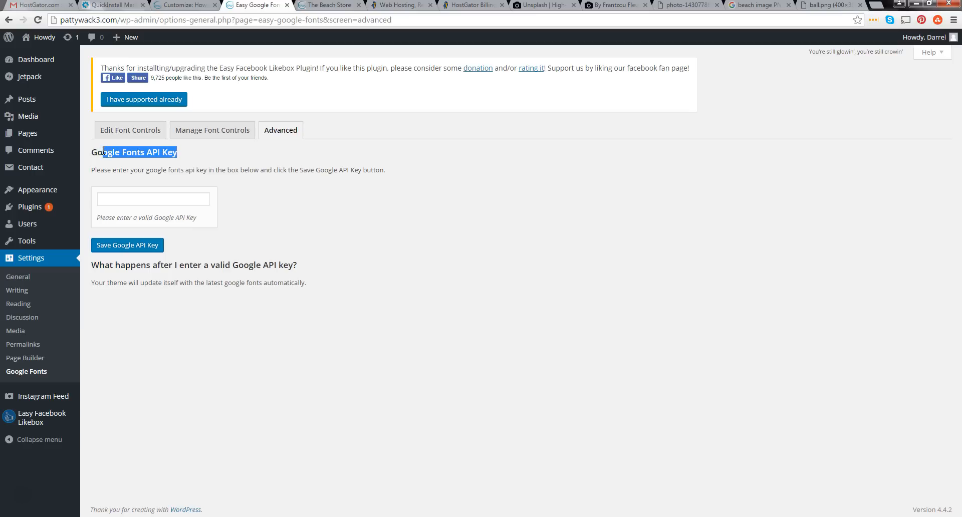
pyautogui.click(878, 6)
pyautogui.write('goo')
pyautogui.press('Return')
# Search Google for 'how to get google fonts api key' and open the WordPress support thread.
pyautogui.write('ho')
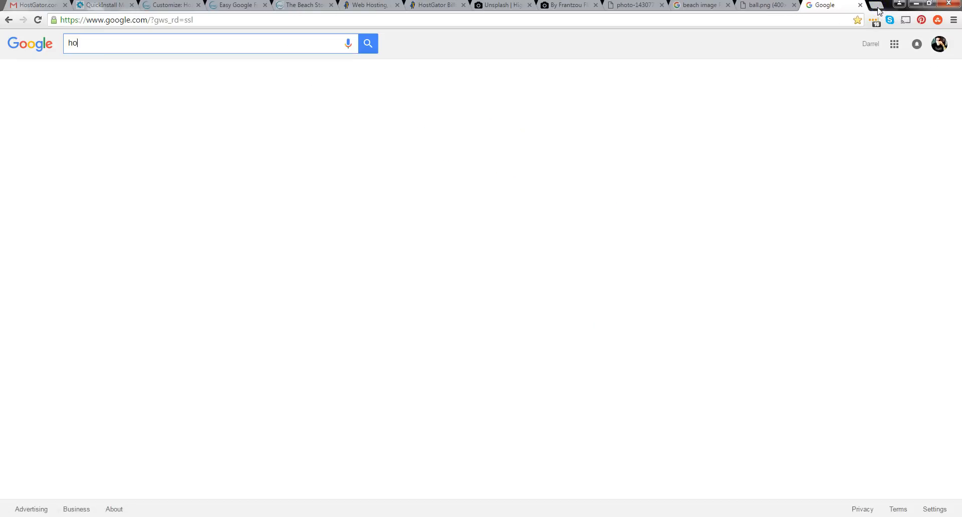
pyautogui.write('w to get google fonts ap')
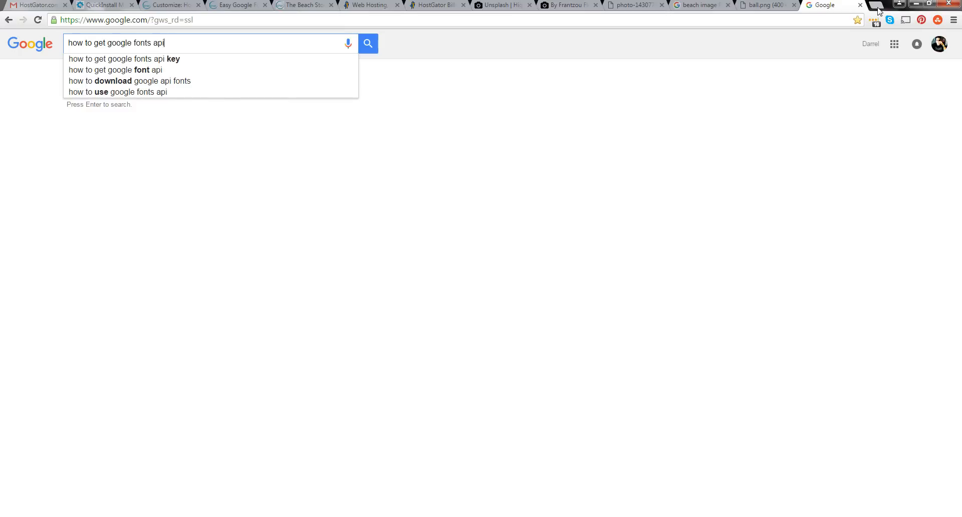
pyautogui.write('i')
pyautogui.press('Down')
pyautogui.press('Return')
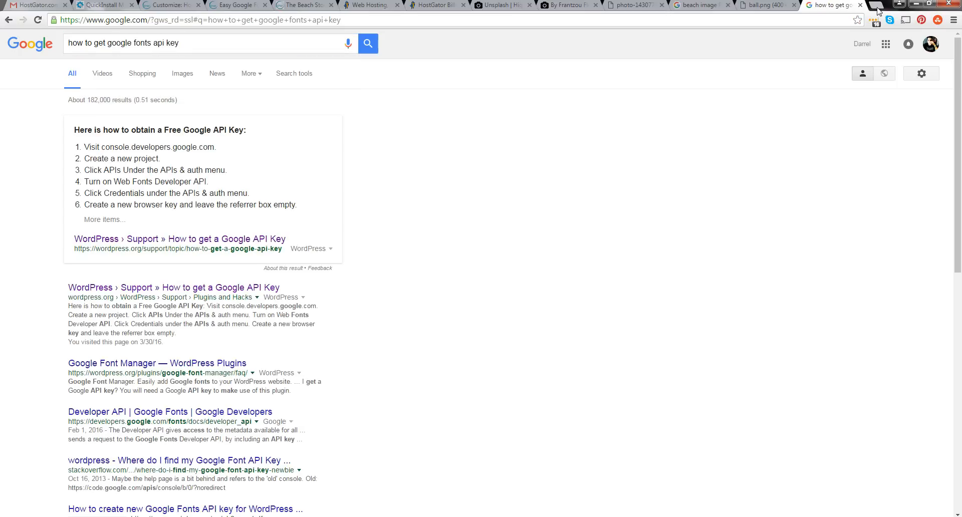
pyautogui.click(189, 287)
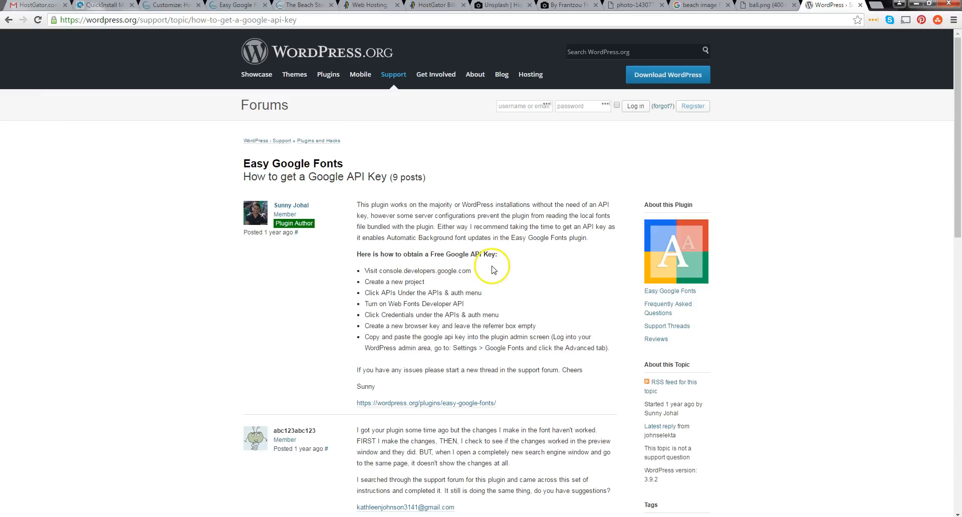
# Copy console.developers.google.com from the forum post and load it in a new tab.
pyautogui.moveTo(472, 275); pyautogui.dragTo(402, 269)
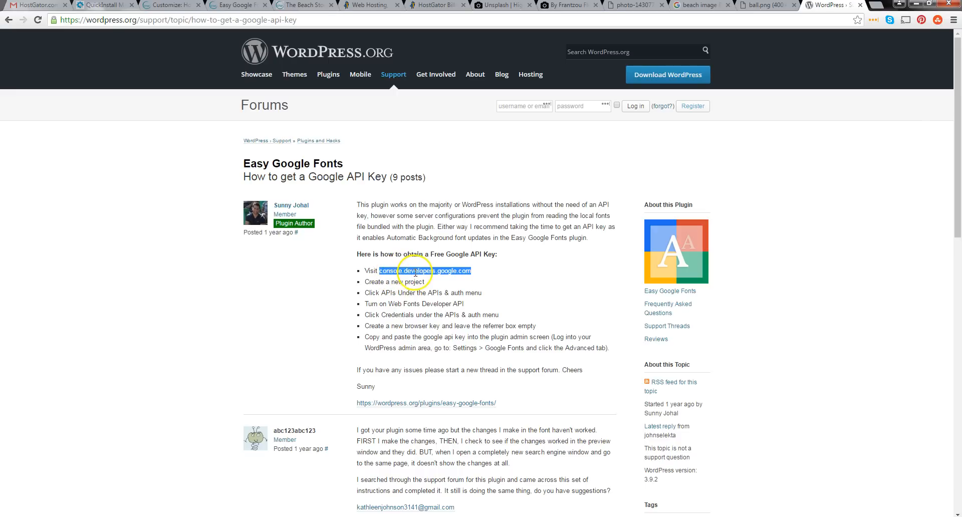
pyautogui.click(878, 7)
pyautogui.write('console.developers.google.com')
pyautogui.press('Return')
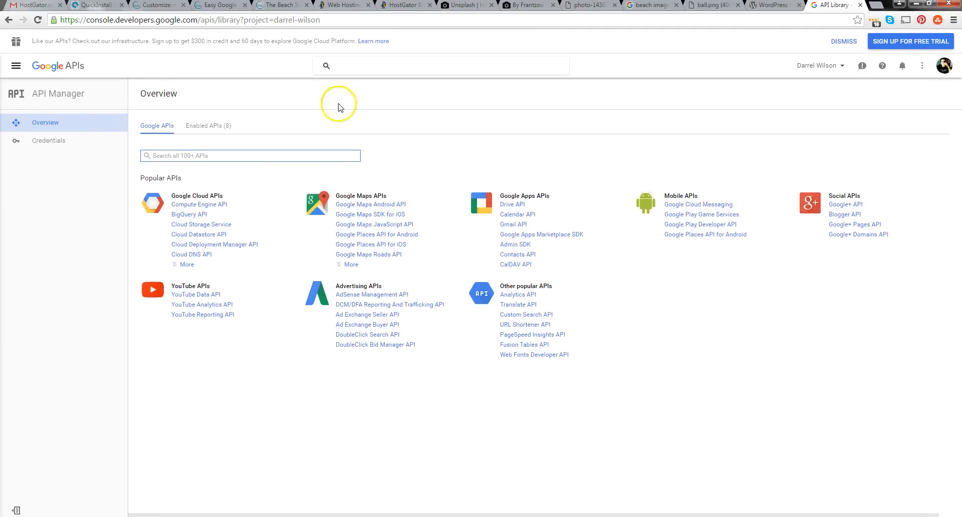
# Sign out of the current Google account and sign into the developers console with the chosen account.
pyautogui.click(945, 69)
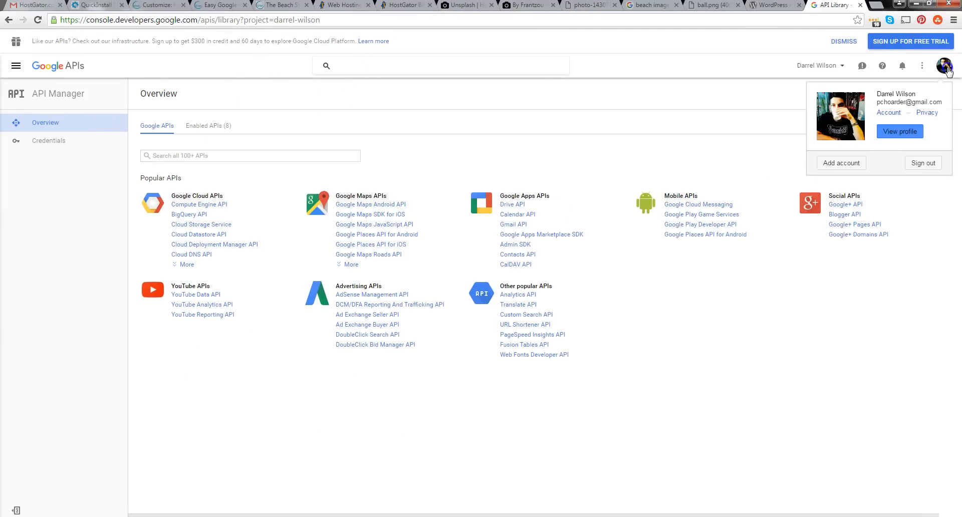
pyautogui.click(924, 164)
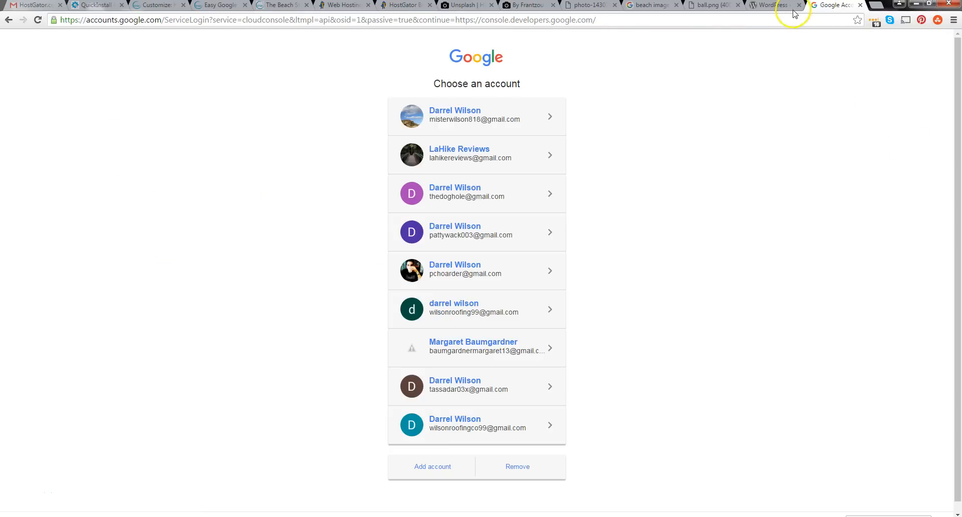
pyautogui.click(788, 7)
pyautogui.click(877, 6)
pyautogui.write('console.developers.google.com')
pyautogui.press('Return')
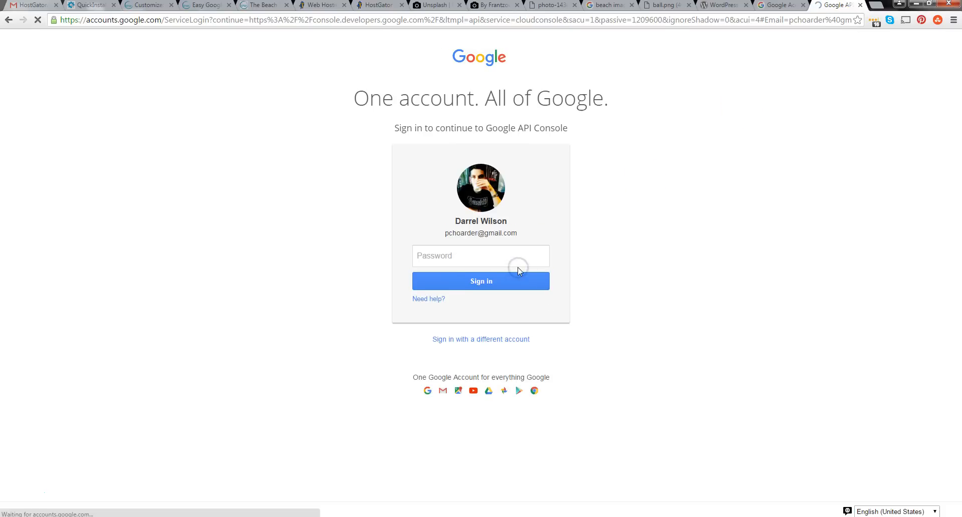
pyautogui.click(508, 279)
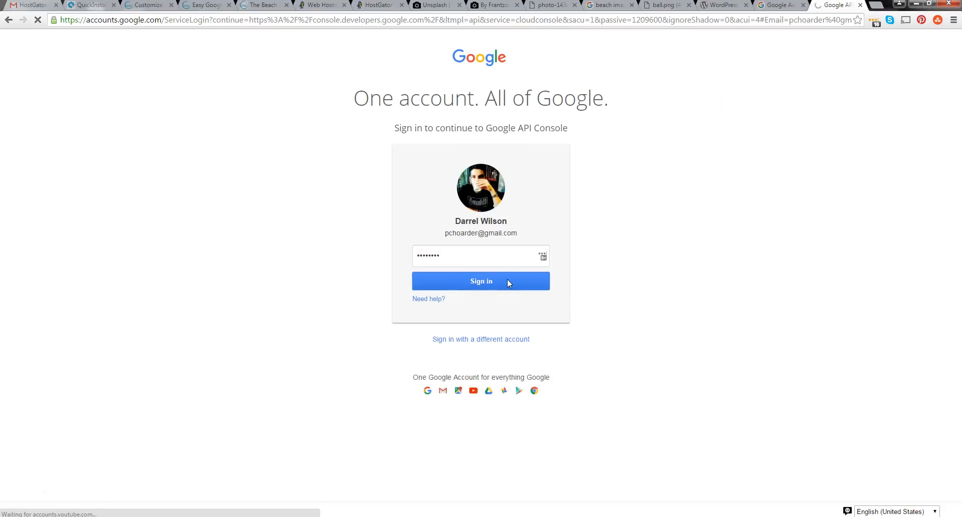
# Open the project's Credentials page in the API Manager and check the forum's key steps.
pyautogui.click(803, 6)
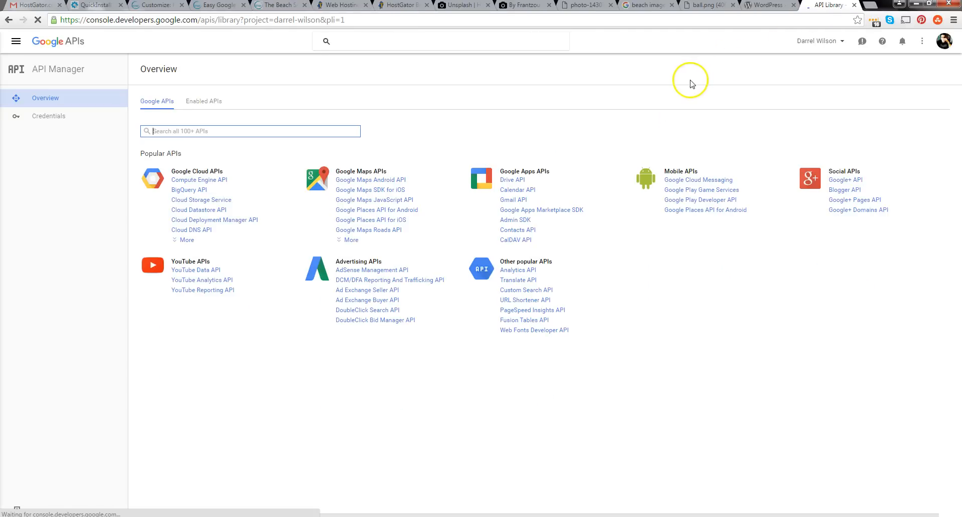
pyautogui.click(48, 142)
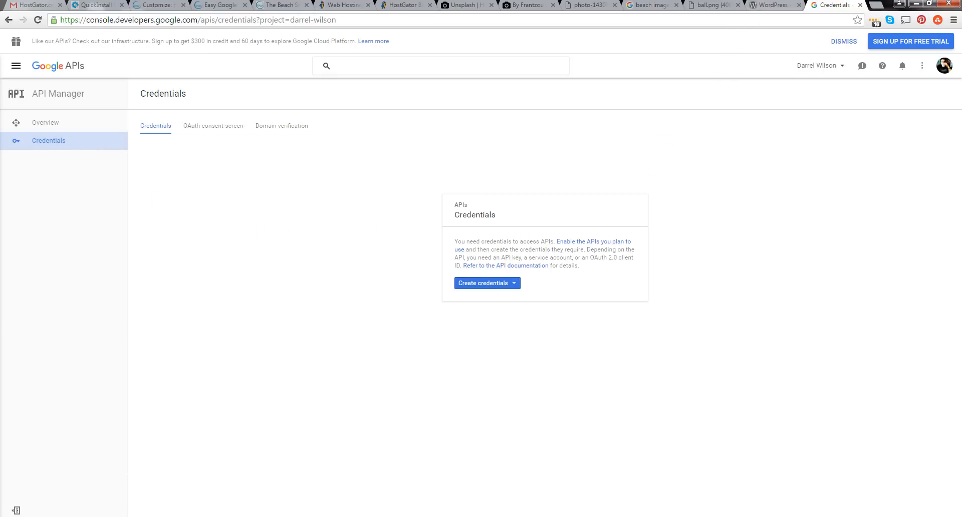
pyautogui.click(772, 5)
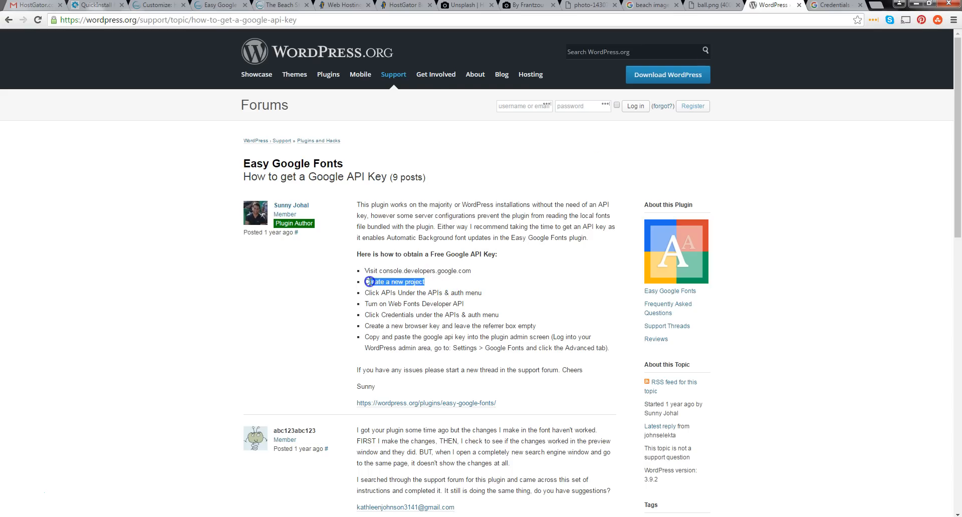
# Start creating a server API key, then abandon it and return to Credentials.
pyautogui.click(826, 6)
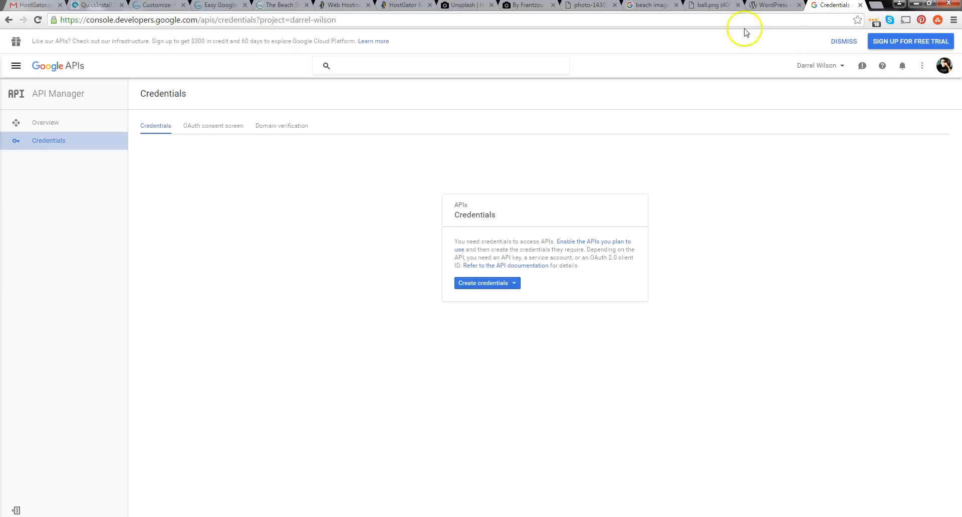
pyautogui.click(485, 284)
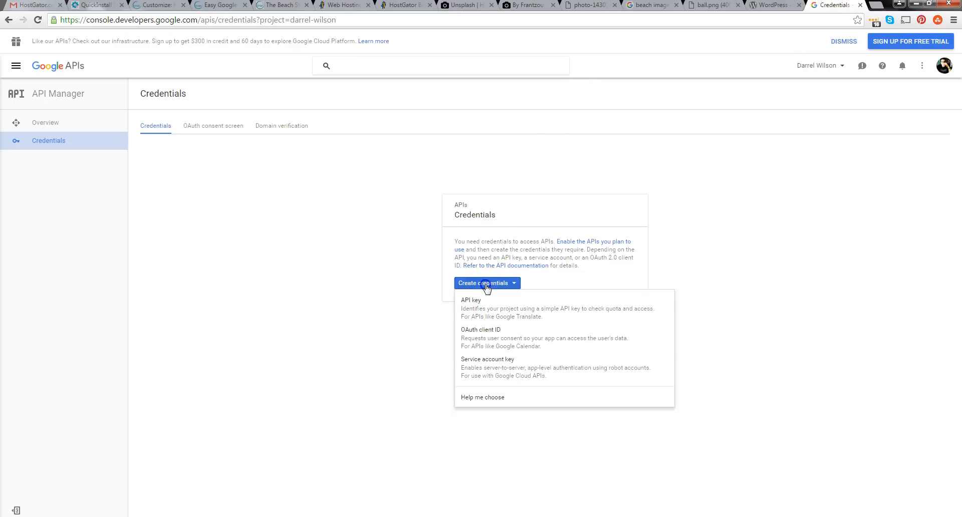
pyautogui.click(482, 310)
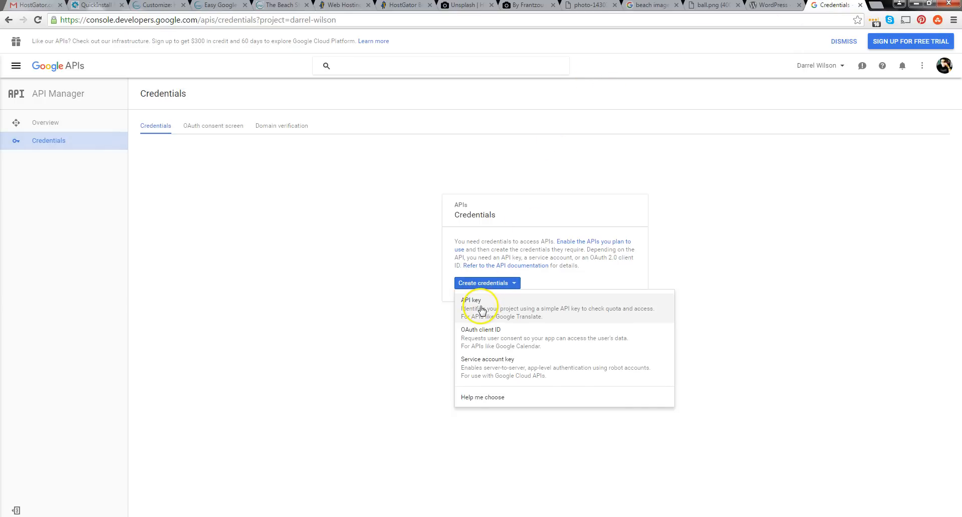
pyautogui.click(526, 308)
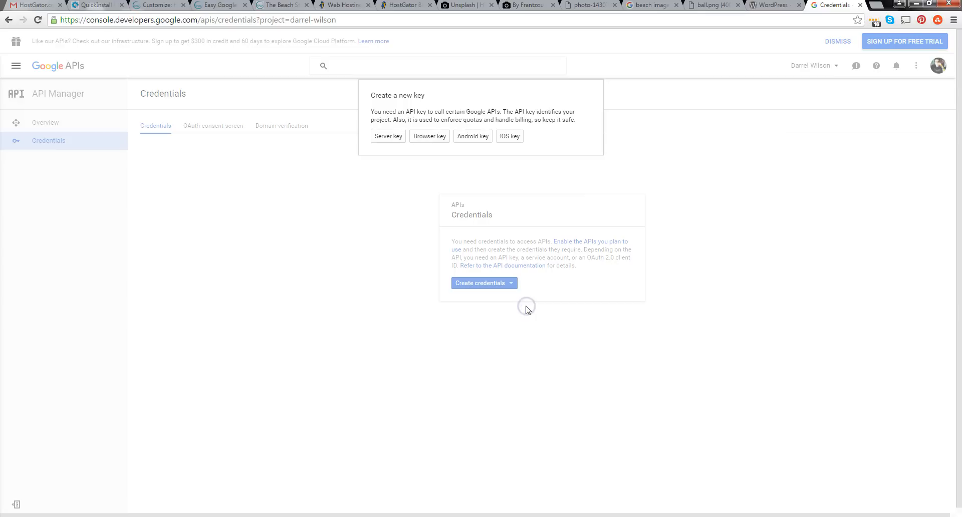
pyautogui.click(391, 139)
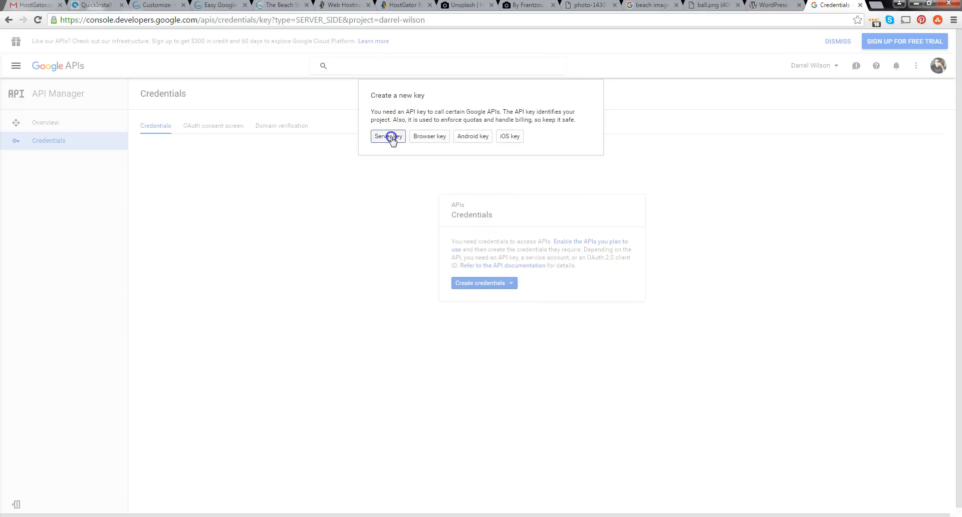
pyautogui.moveTo(240, 214); pyautogui.dragTo(58, 209)
pyautogui.click(193, 251)
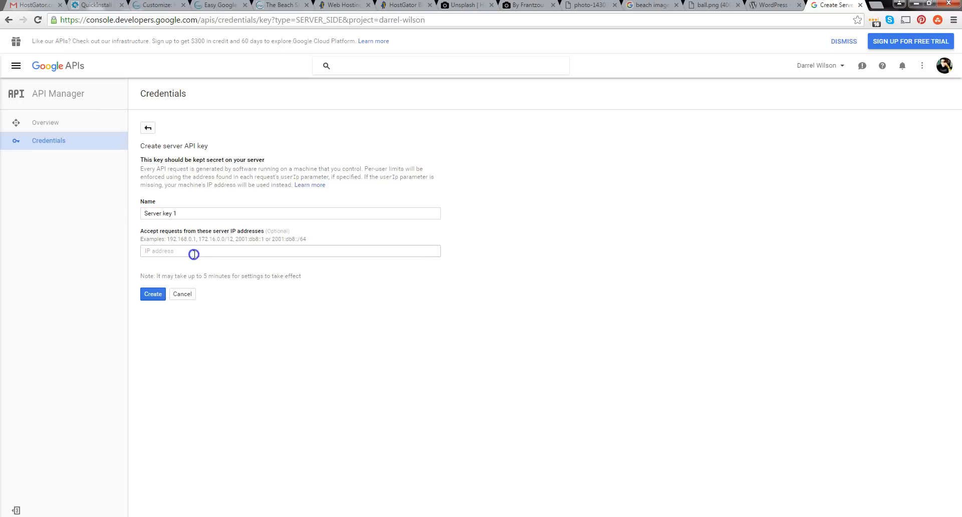
pyautogui.click(73, 146)
# Create a browser API key with a custom name in place of the default.
pyautogui.click(469, 283)
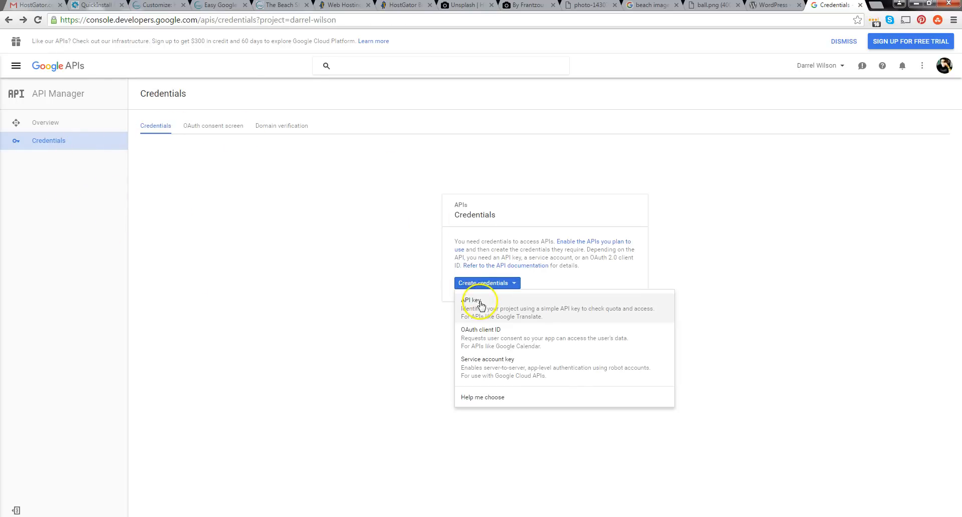
pyautogui.click(474, 302)
pyautogui.click(446, 136)
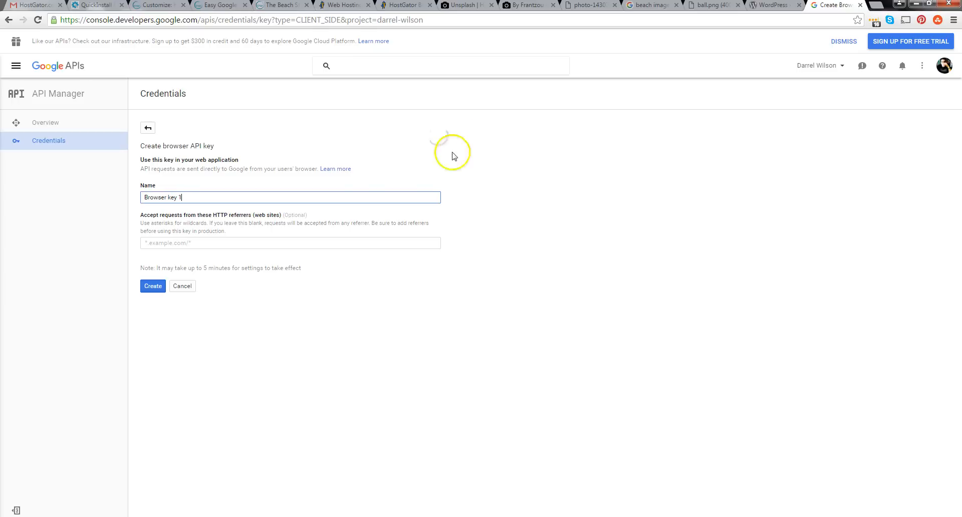
pyautogui.doubleClick(200, 242)
pyautogui.click(285, 351)
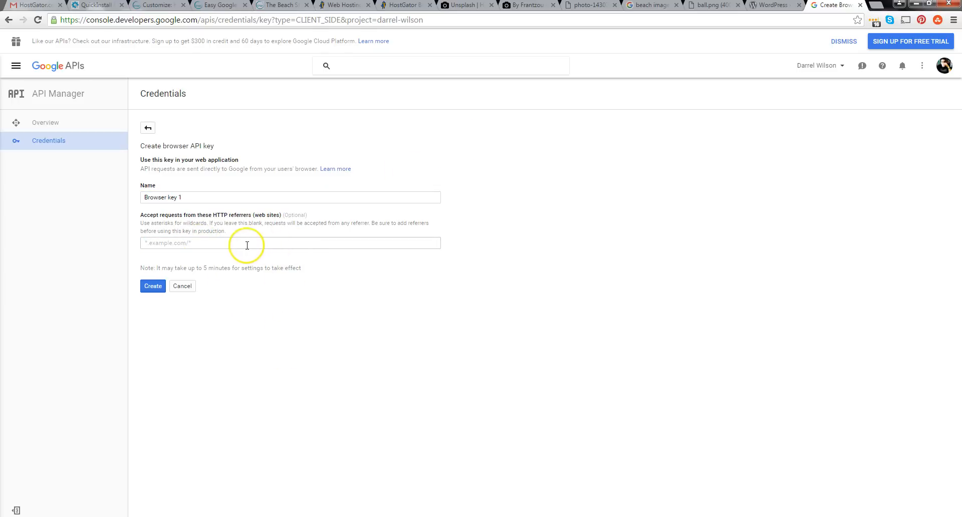
pyautogui.moveTo(193, 197); pyautogui.dragTo(73, 199)
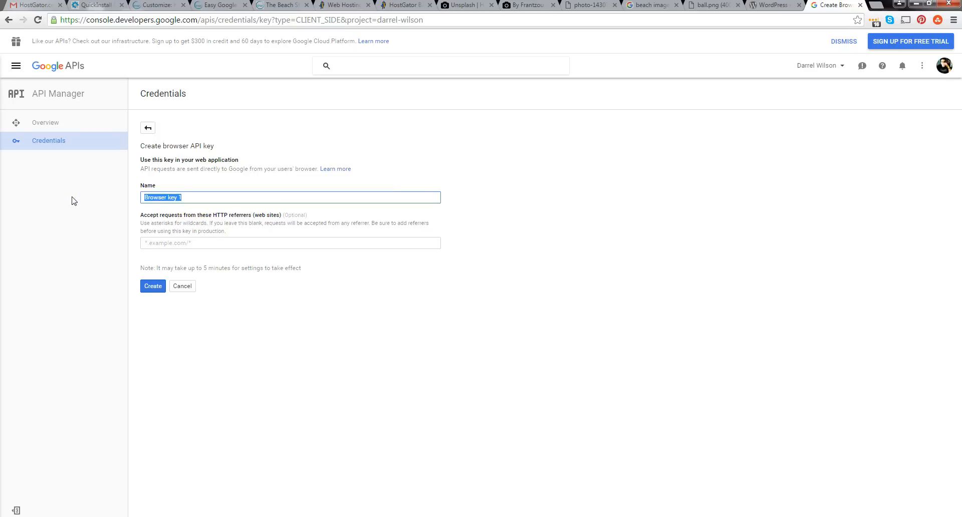
pyautogui.write('DArrel')
pyautogui.click(152, 287)
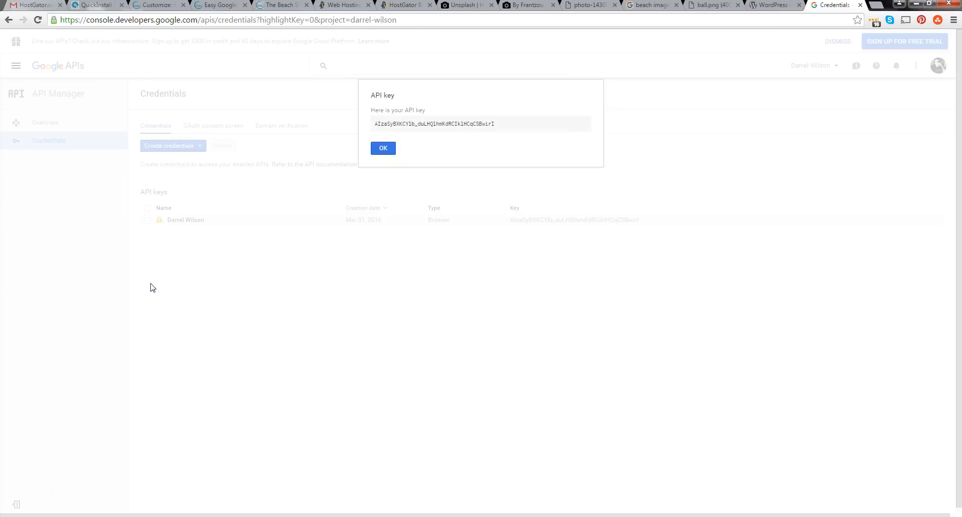
# Copy the new browser API key, dismiss its notice and return to Easy Google Fonts.
pyautogui.doubleClick(454, 123)
pyautogui.rightClick(455, 124)
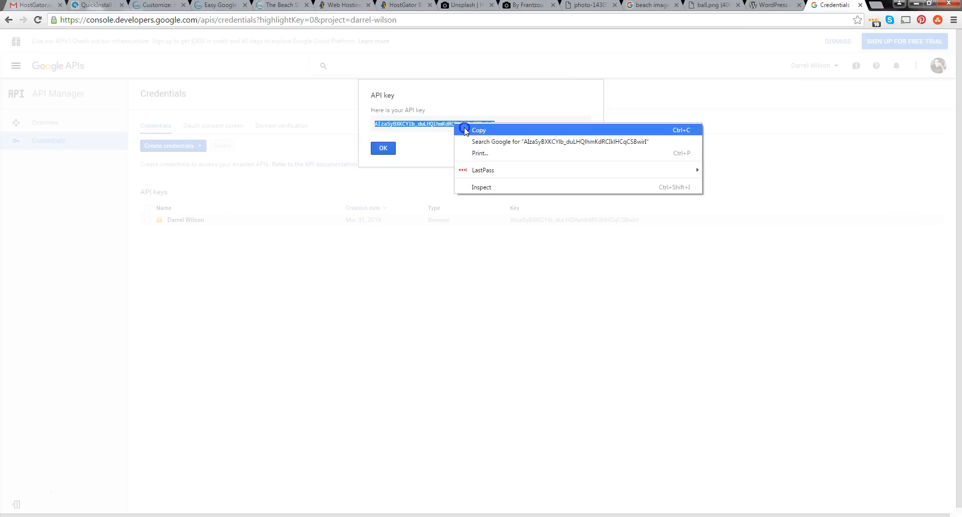
pyautogui.click(465, 131)
pyautogui.click(382, 148)
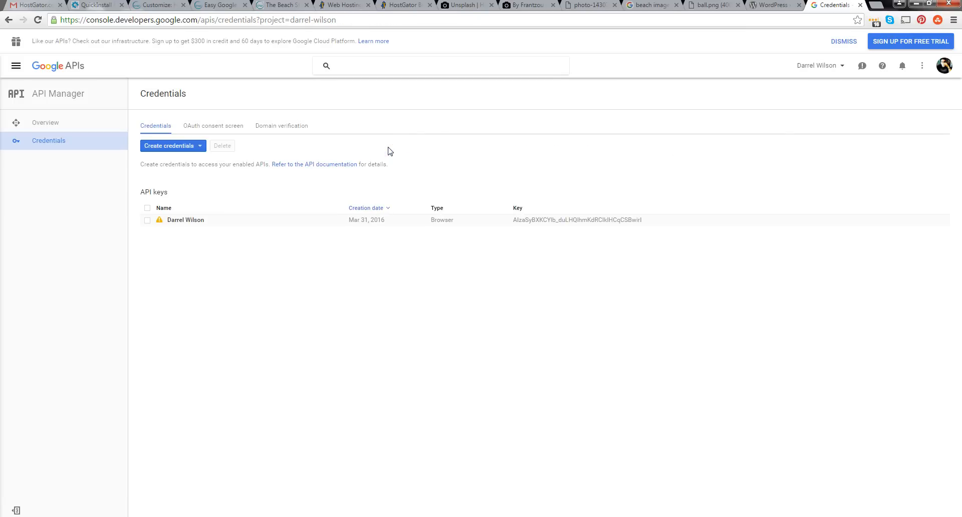
pyautogui.click(203, 6)
# Paste the copied key and save it as the Google Fonts API key.
pyautogui.click(155, 199)
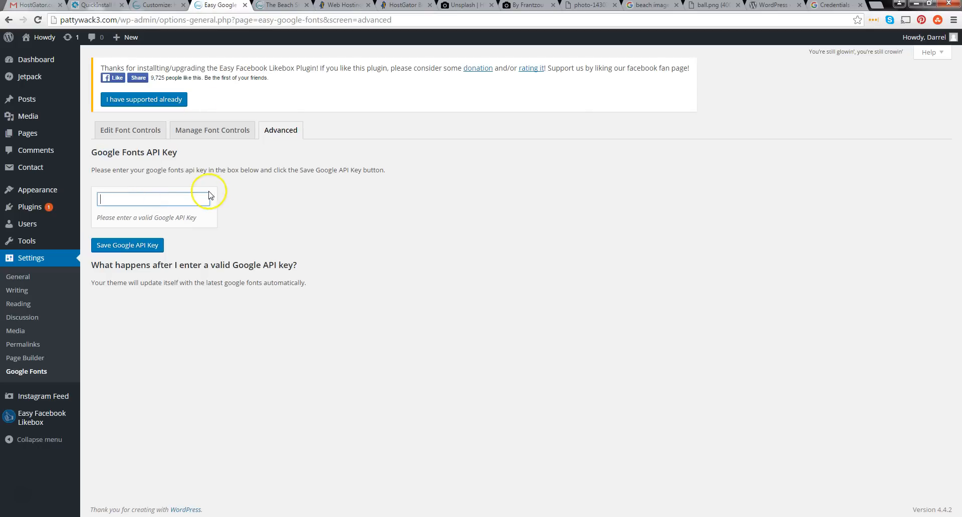
pyautogui.hotkey('ctrl', 'v')
pyautogui.click(147, 251)
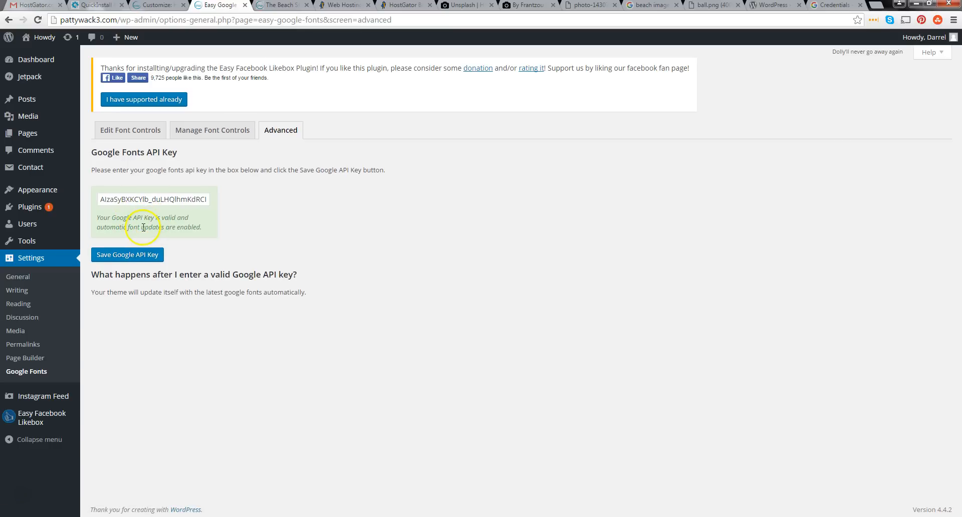
# Create a new font control named 'D' under Manage Font Controls.
pyautogui.click(217, 130)
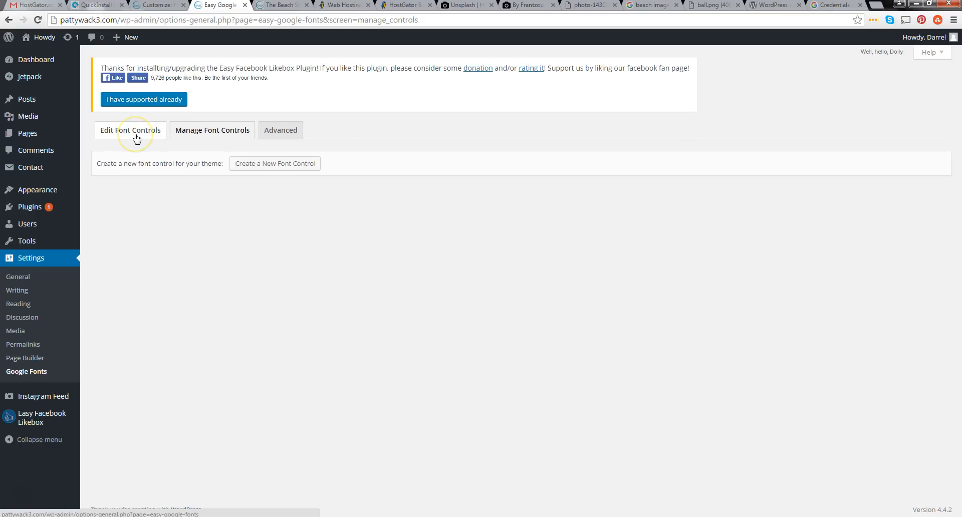
pyautogui.click(241, 170)
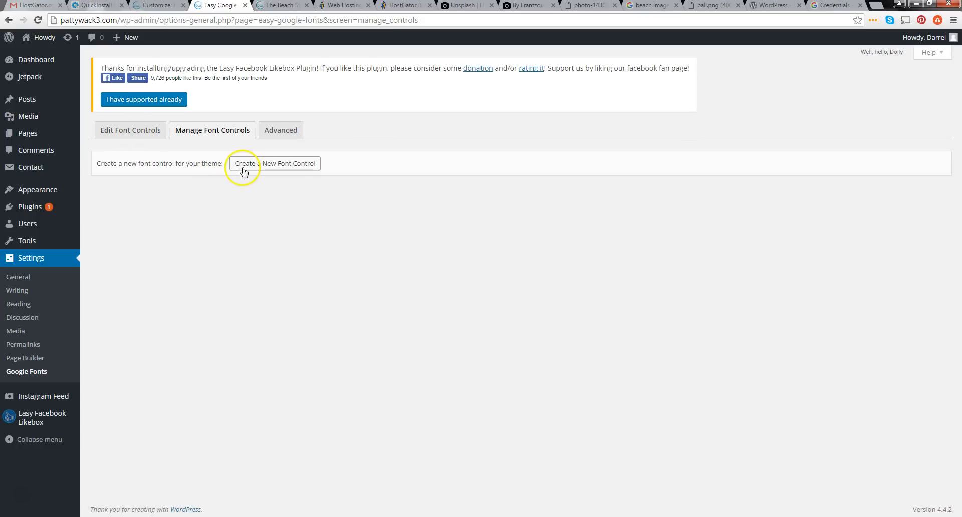
pyautogui.click(132, 132)
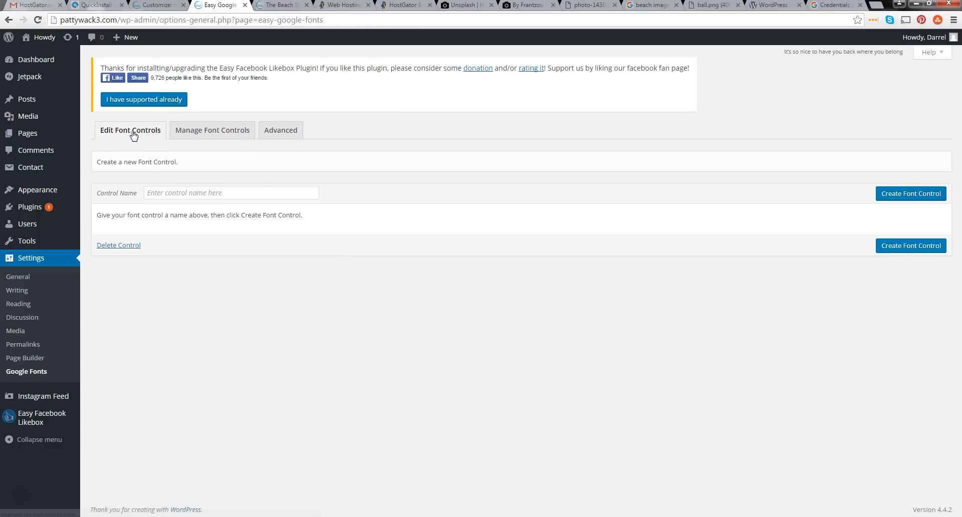
pyautogui.click(213, 188)
pyautogui.write('Darrel Wilson')
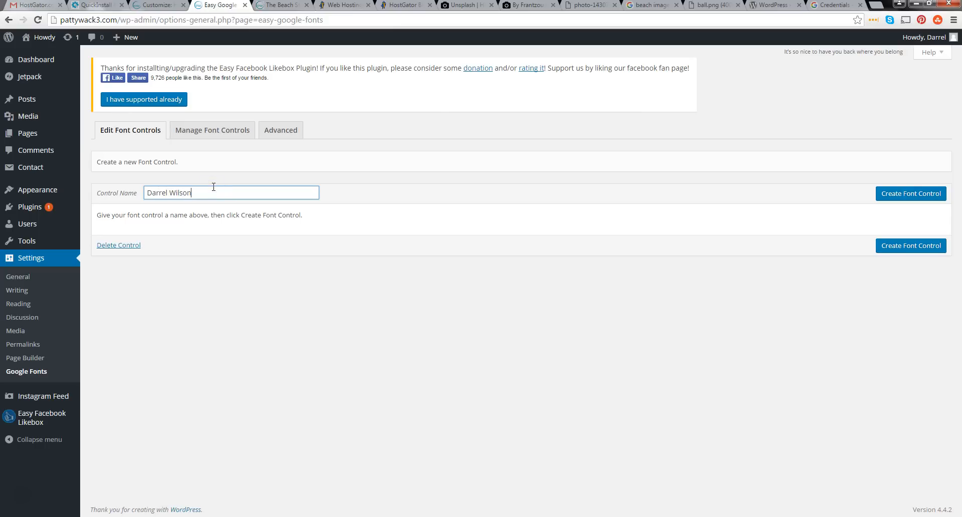
pyautogui.click(910, 195)
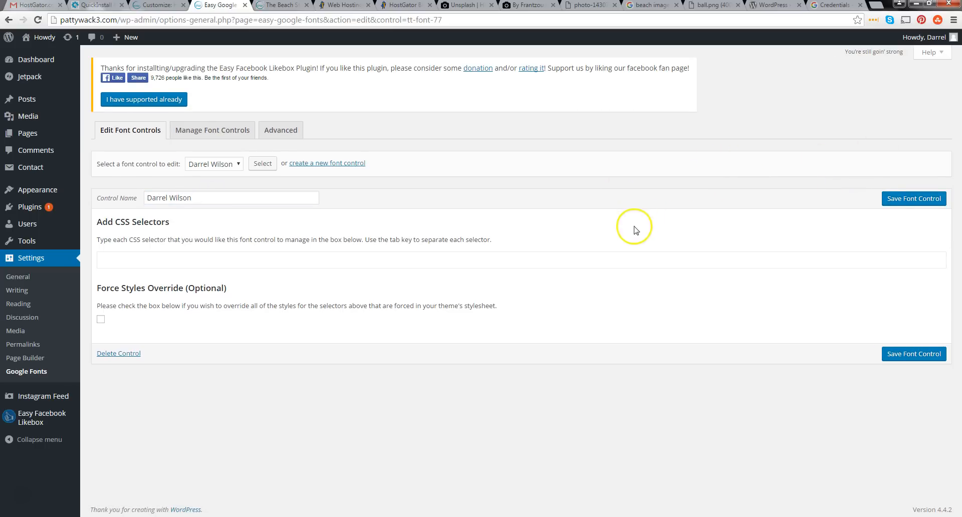
pyautogui.click(236, 130)
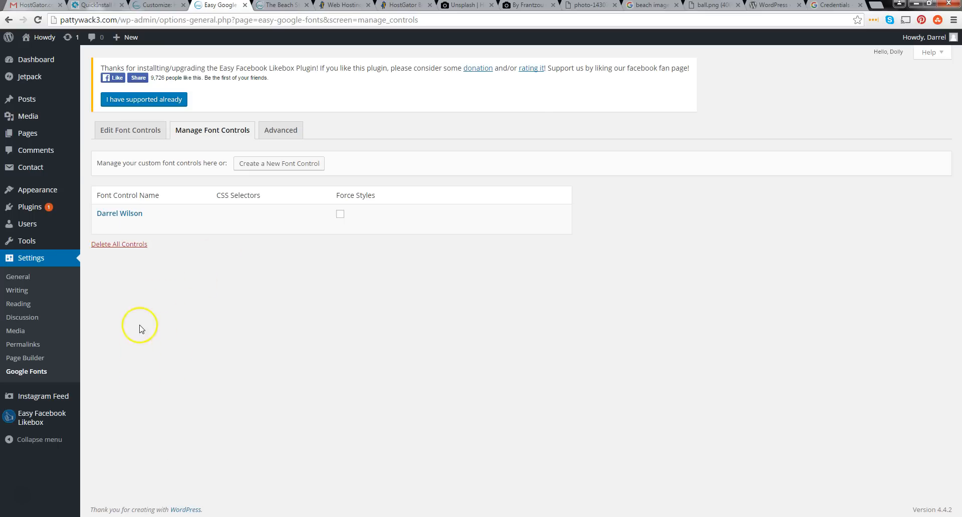
pyautogui.moveTo(64, 65)
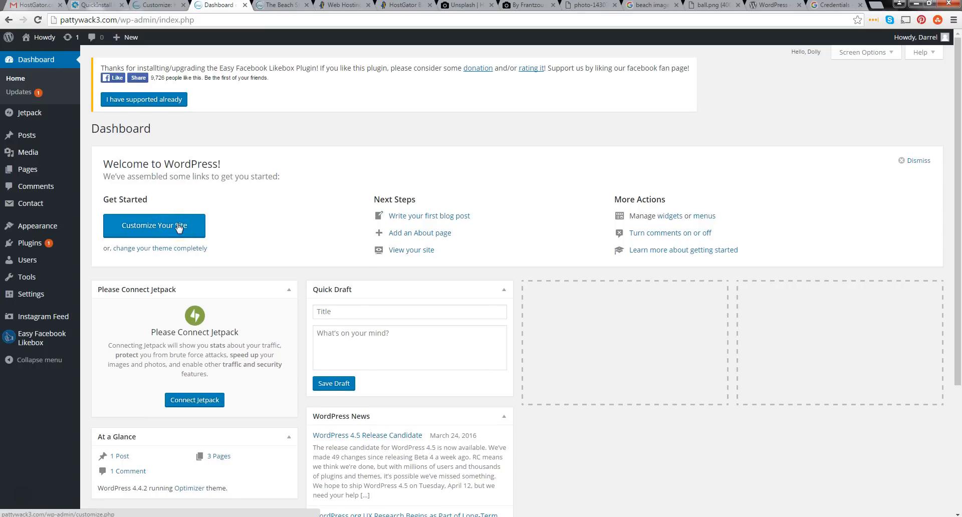
# Clear the stray notice selection and launch the Customizer via Customize Your Site.
pyautogui.click(157, 67)
pyautogui.moveTo(157, 67); pyautogui.dragTo(206, 68)
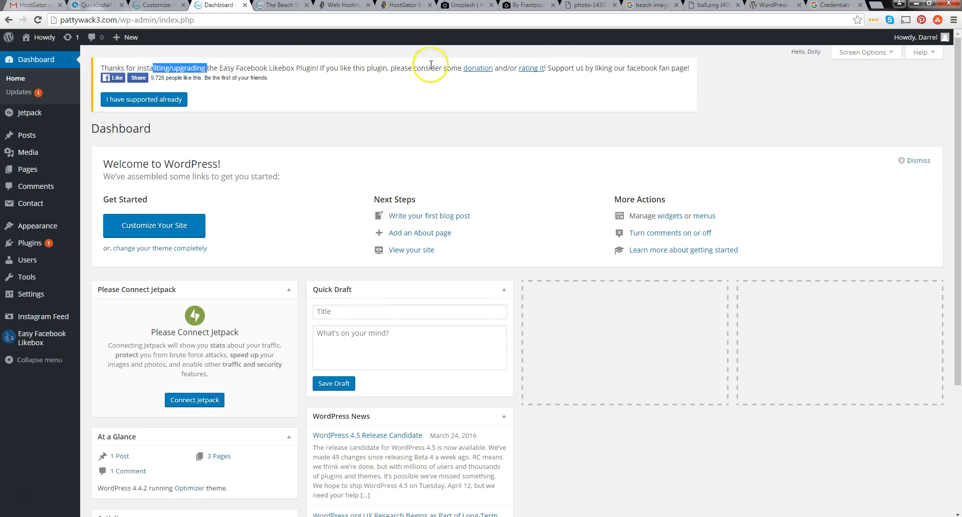
pyautogui.click(170, 71)
pyautogui.moveTo(143, 68); pyautogui.dragTo(177, 68)
pyautogui.click(176, 68)
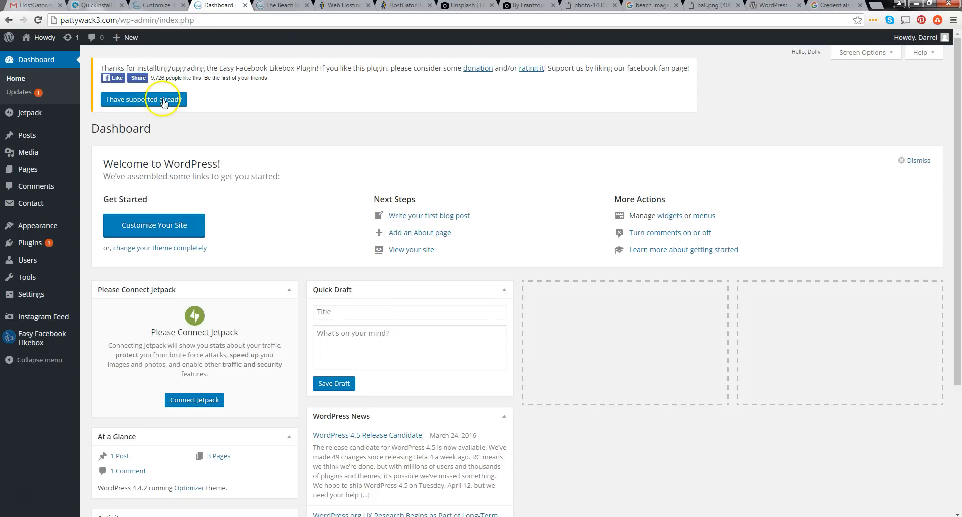
pyautogui.click(163, 233)
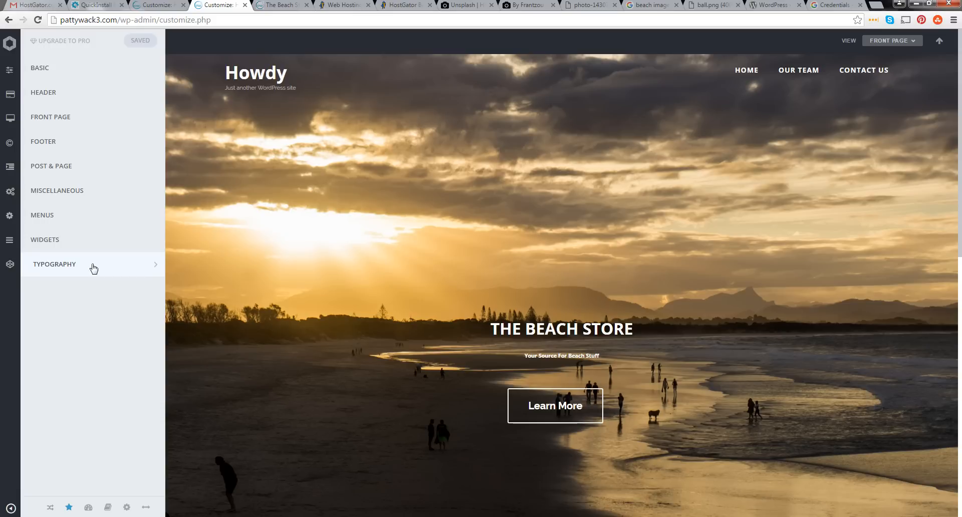
# Open Typography's Heading 1 font settings on the Appearance tab.
pyautogui.click(93, 268)
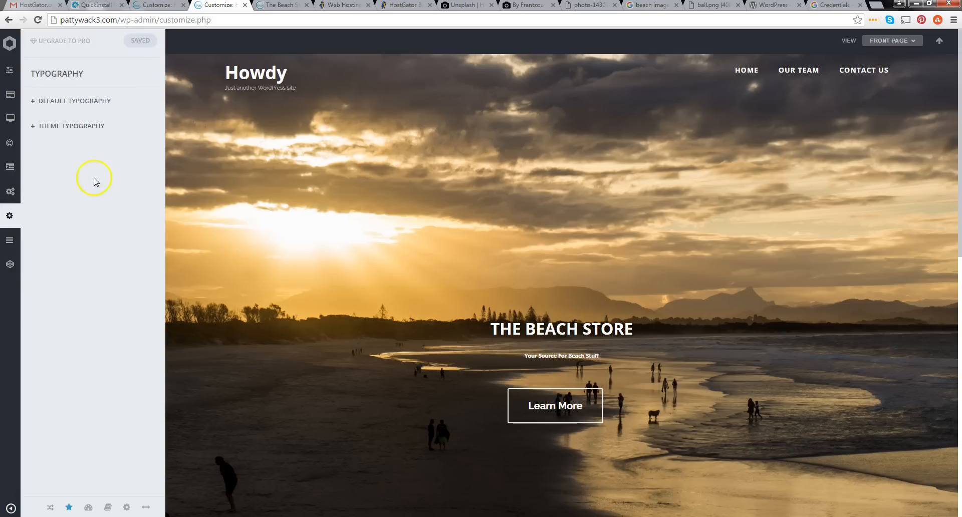
pyautogui.click(102, 101)
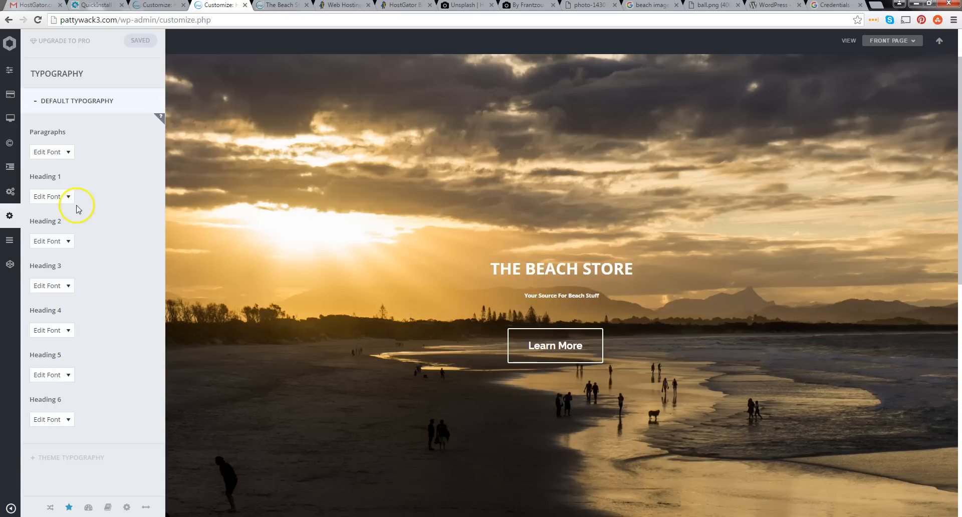
pyautogui.moveTo(636, 266); pyautogui.dragTo(473, 262)
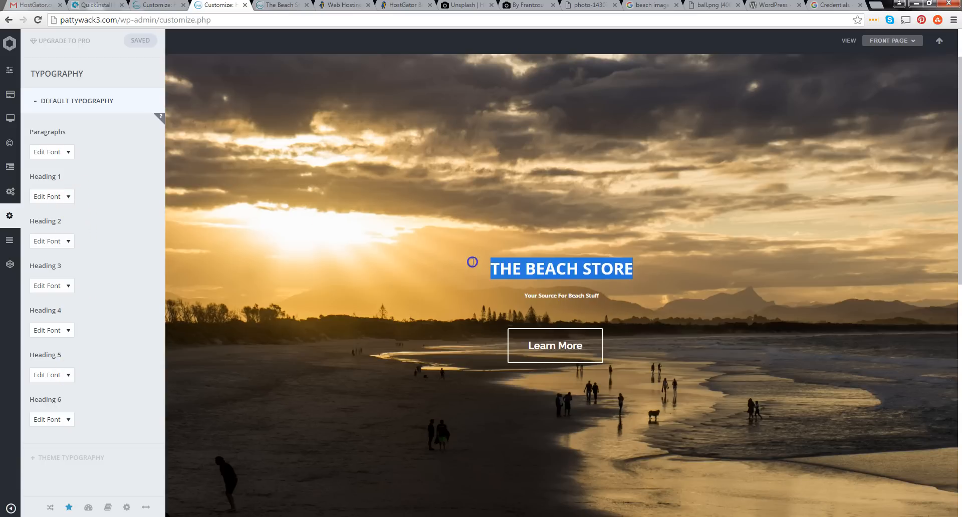
pyautogui.click(69, 199)
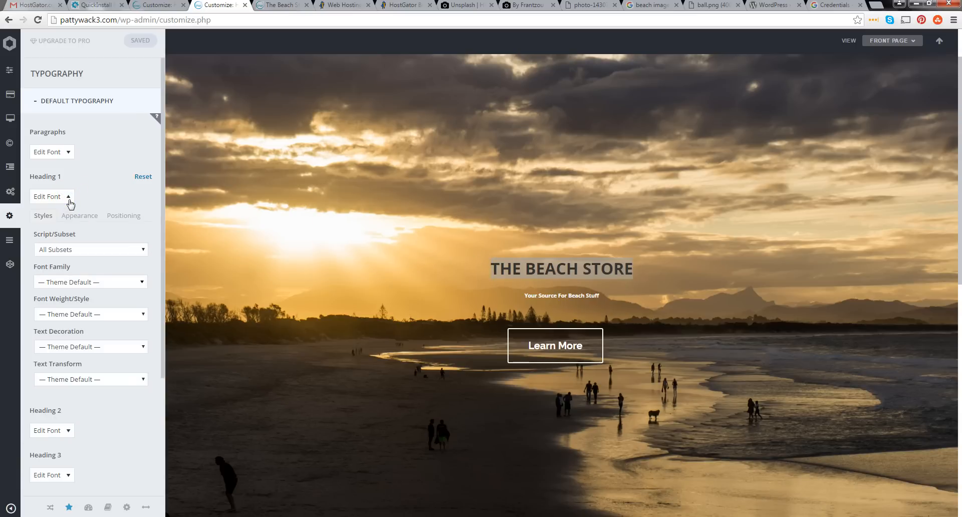
pyautogui.scroll(-1, 82, 176)
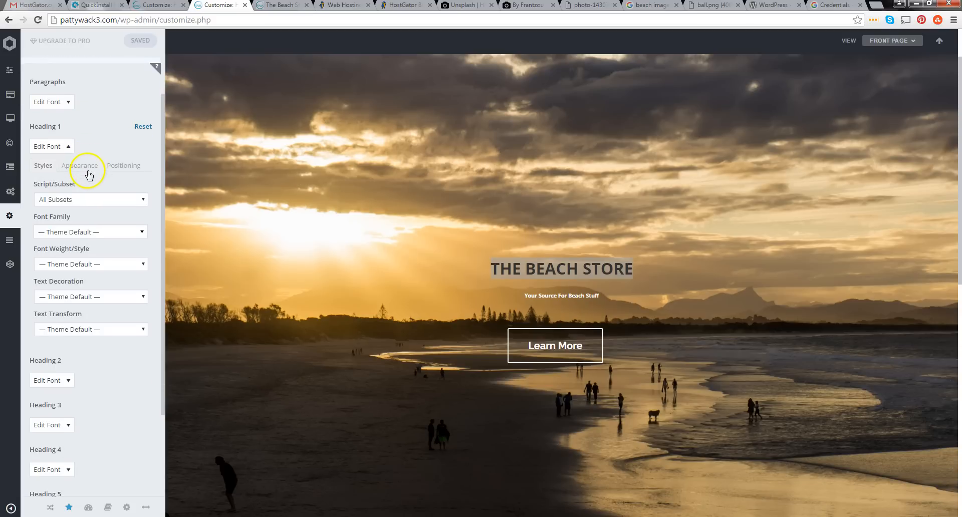
pyautogui.click(88, 170)
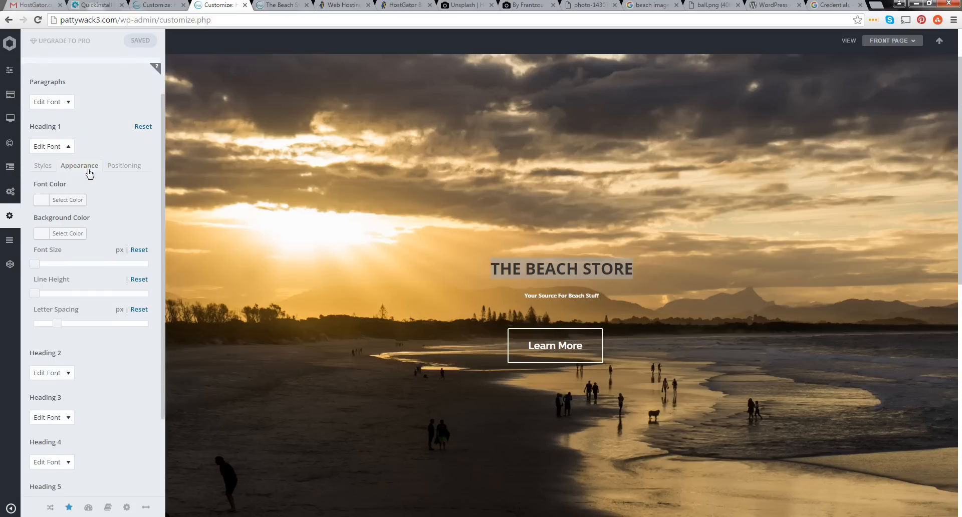
pyautogui.click(123, 166)
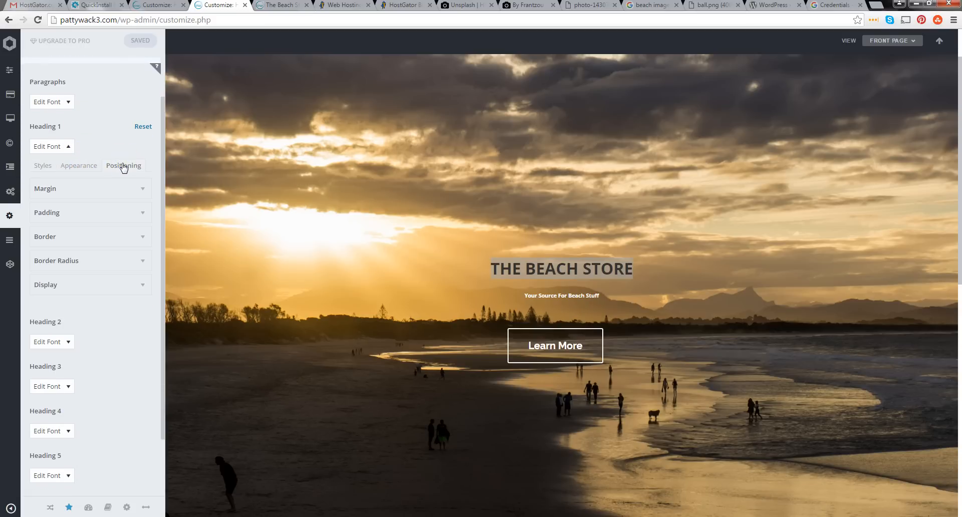
pyautogui.click(90, 165)
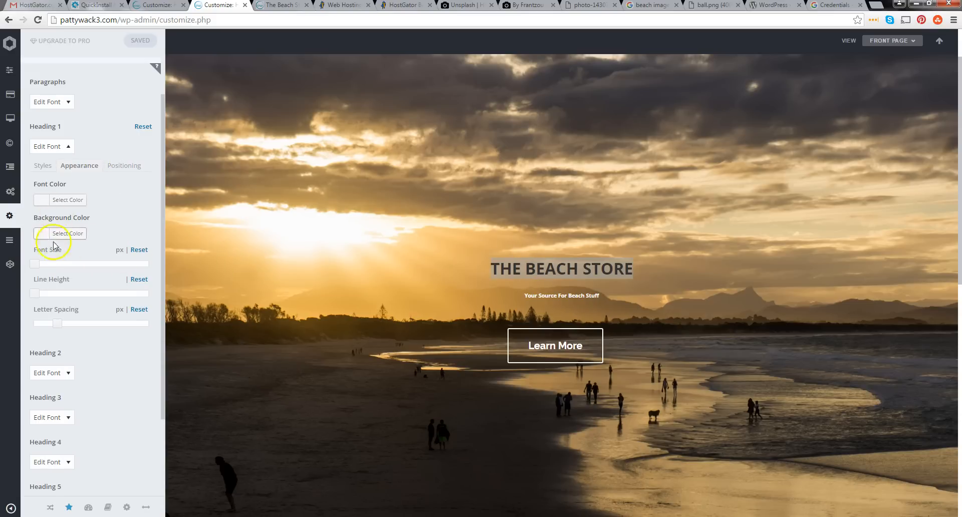
# Set Heading 1 to 100px font size, line height 3 and 20px letter spacing.
pyautogui.moveTo(36, 267); pyautogui.dragTo(242, 268)
pyautogui.moveTo(34, 293); pyautogui.dragTo(114, 294)
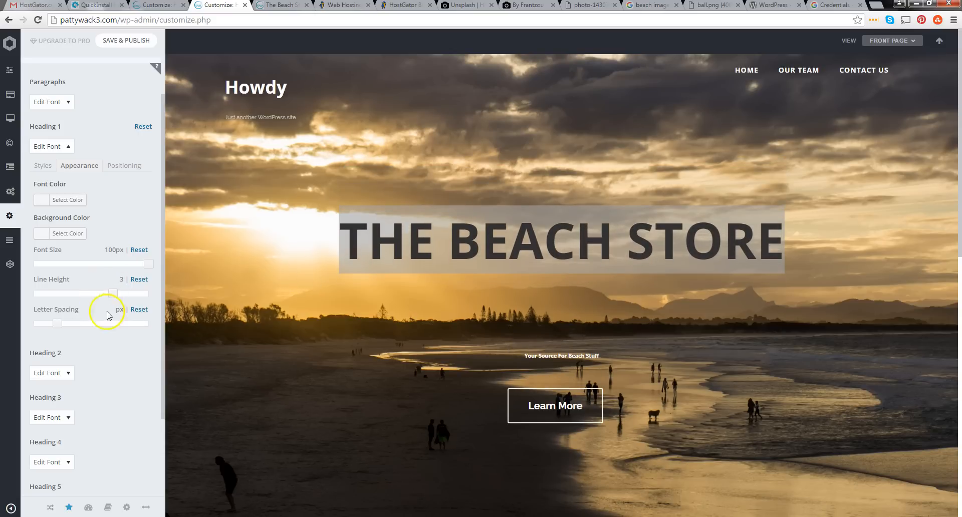
pyautogui.moveTo(58, 325); pyautogui.dragTo(148, 324)
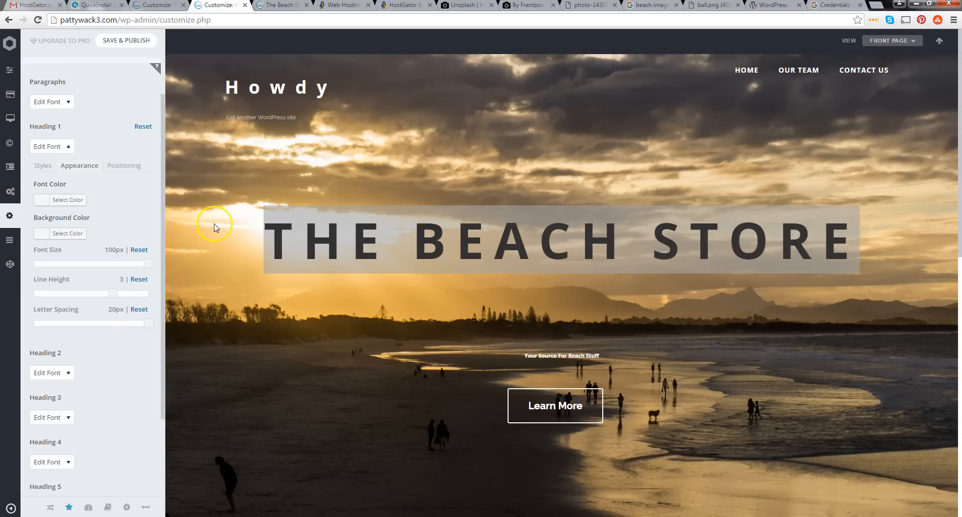
pyautogui.click(55, 202)
# Try red and another swatch as the Heading 1 font colour.
pyautogui.click(38, 316)
pyautogui.click(58, 316)
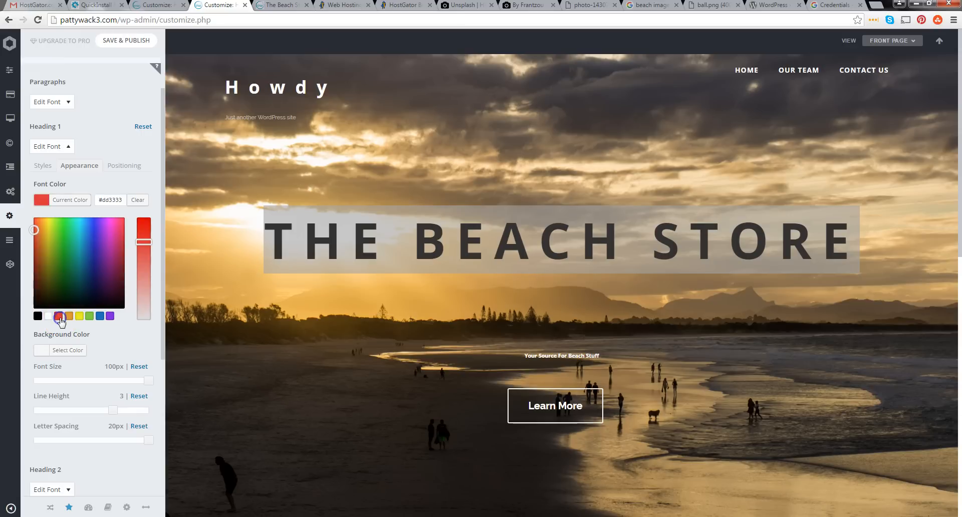
pyautogui.click(100, 317)
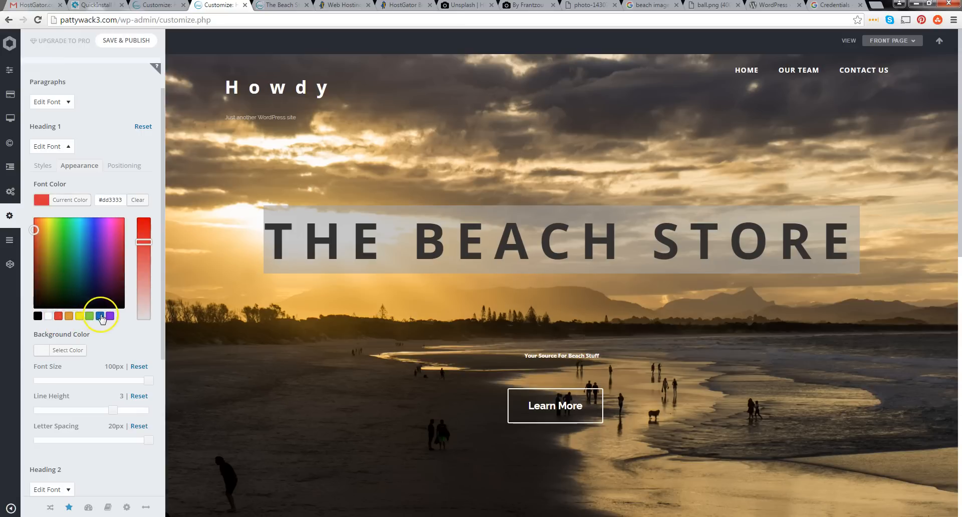
pyautogui.click(103, 183)
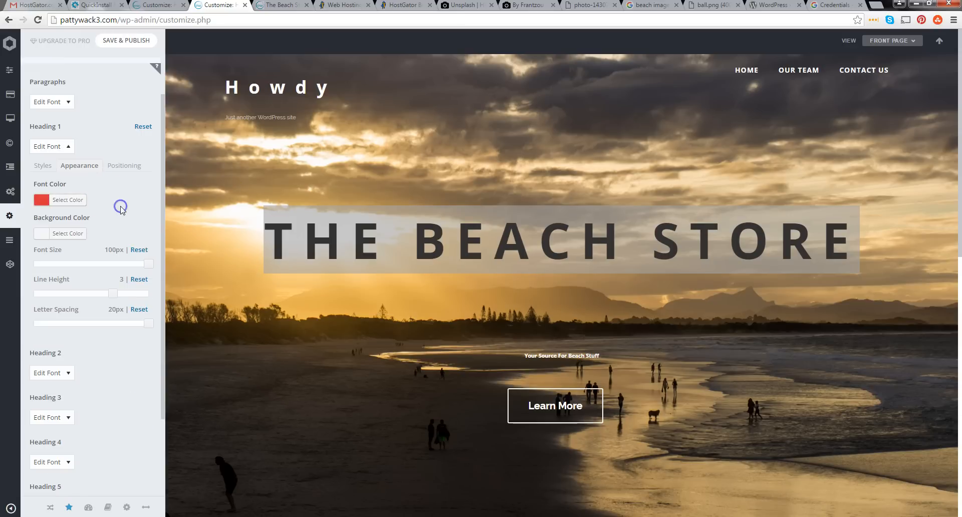
pyautogui.scroll(-10, 271, 242)
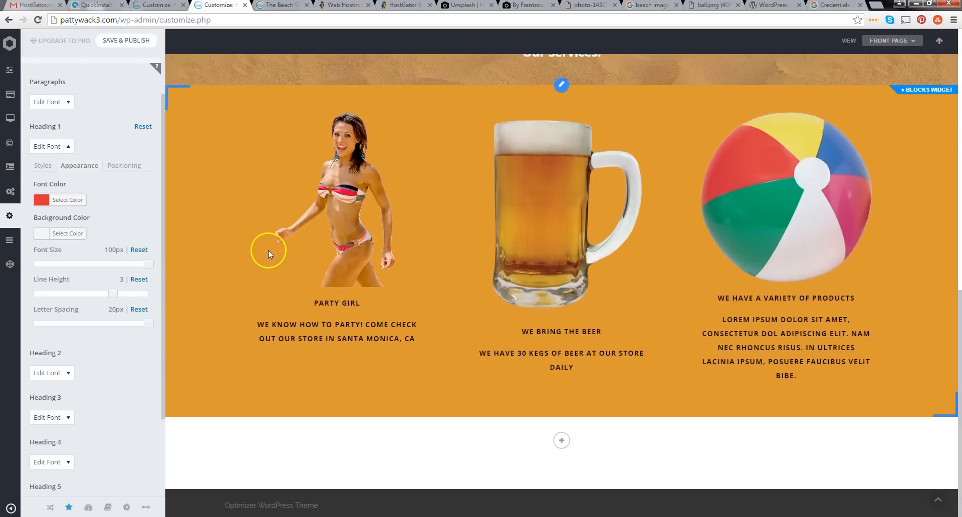
pyautogui.scroll(9, 268, 251)
pyautogui.scroll(1, 240, 218)
# Try purple and blue, then settle on black #000000 for the heading text.
pyautogui.click(67, 200)
pyautogui.click(110, 316)
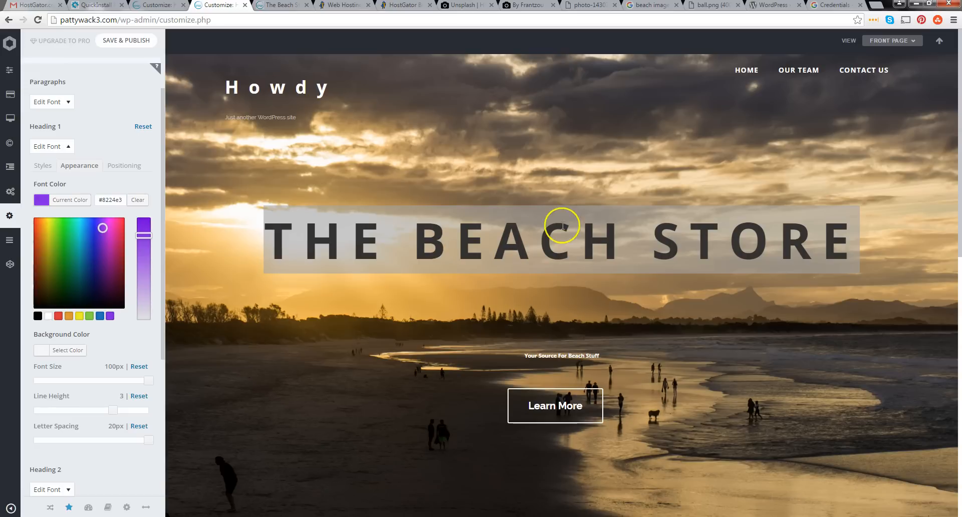
pyautogui.moveTo(471, 237); pyautogui.dragTo(264, 238)
pyautogui.click(384, 233)
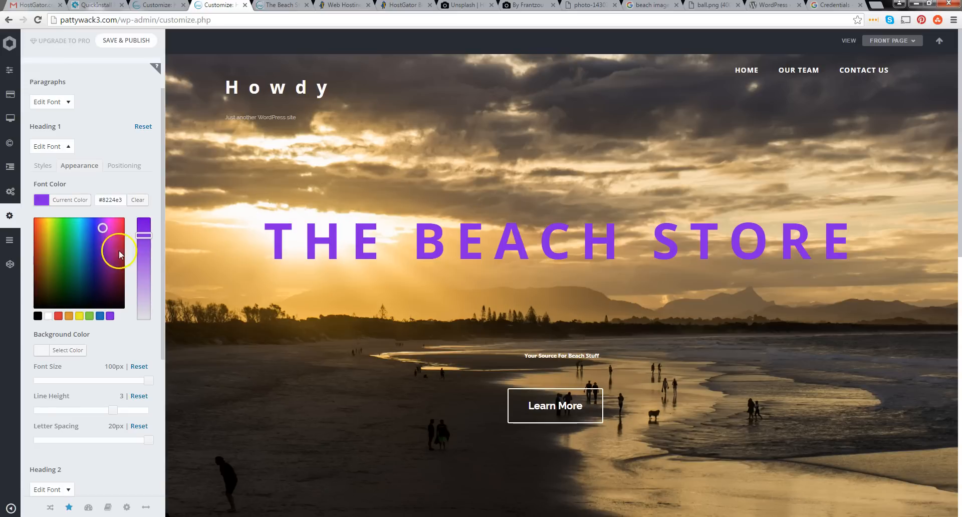
pyautogui.click(103, 315)
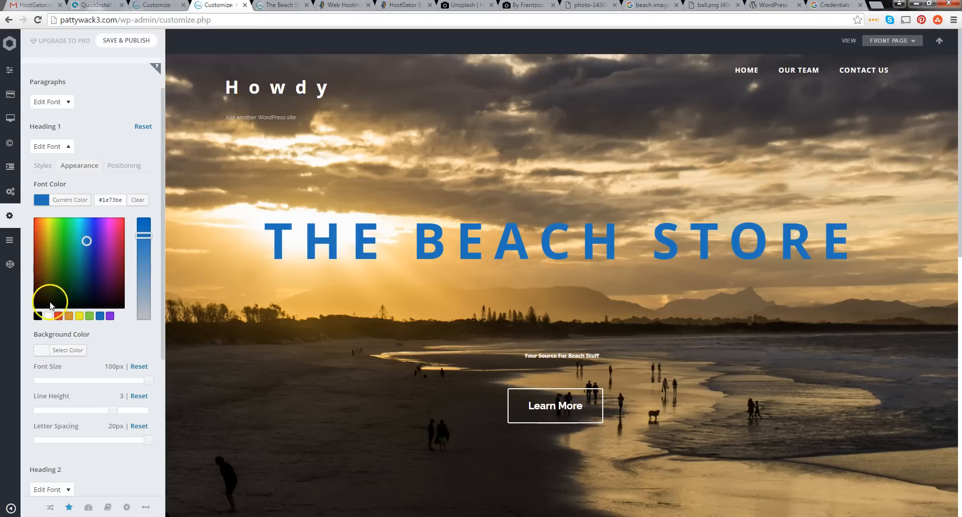
pyautogui.click(39, 316)
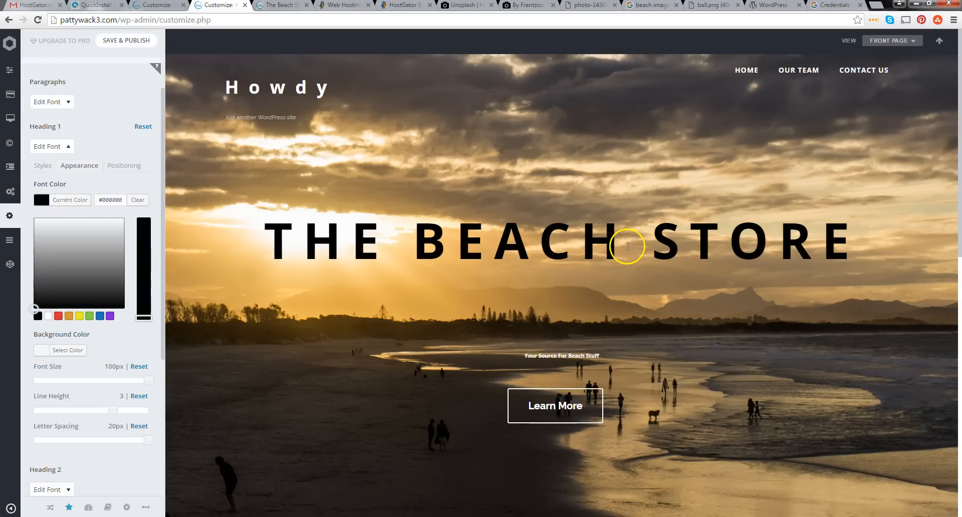
pyautogui.click(62, 350)
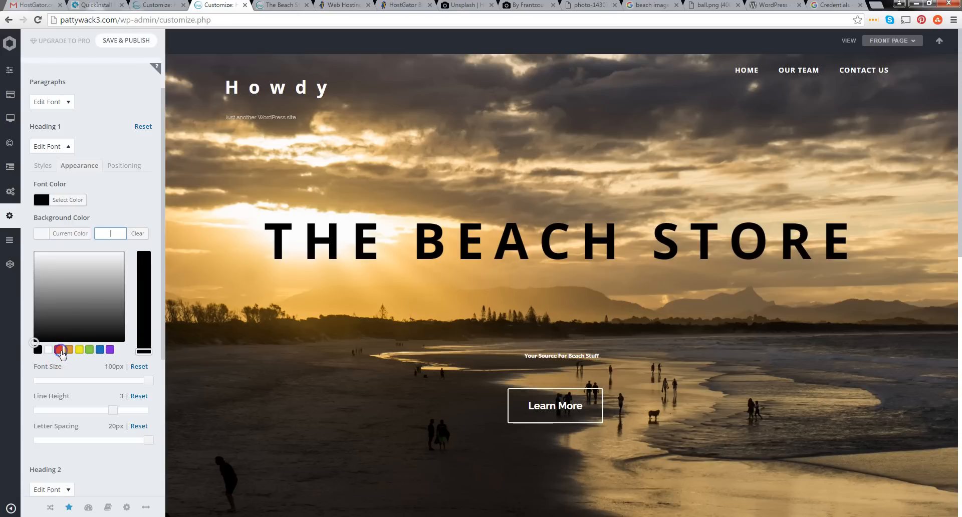
pyautogui.click(133, 204)
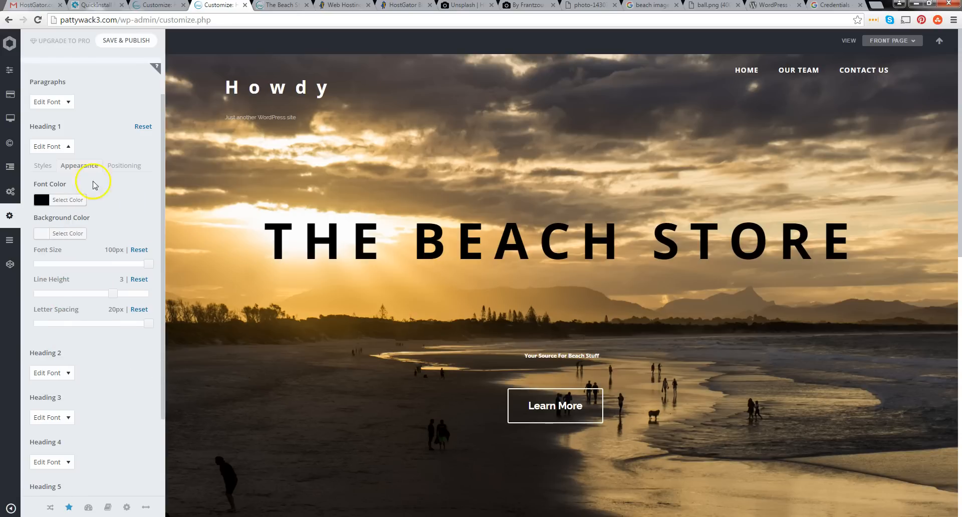
# Try Courier New, Arial, Helvetica and Georgia, then set the Heading 1 font to Palatino Linotype.
pyautogui.click(43, 166)
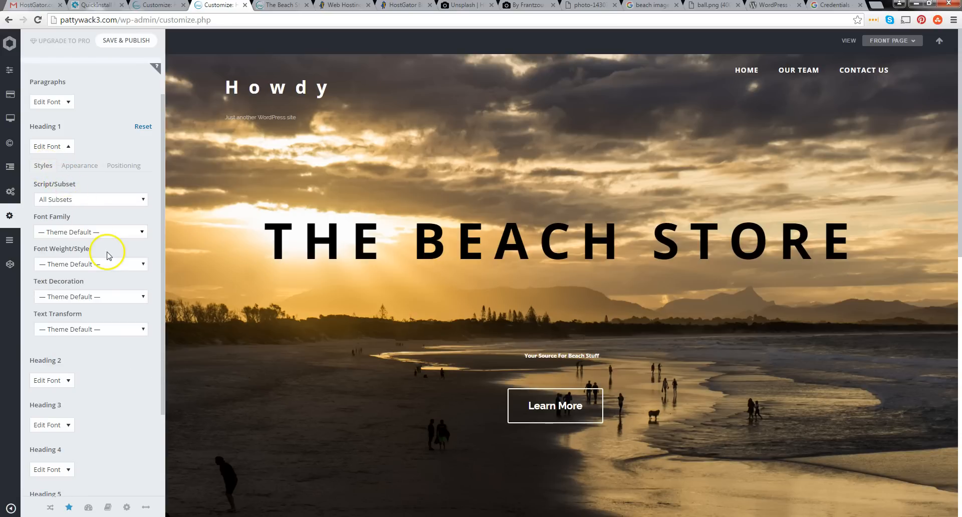
pyautogui.click(115, 233)
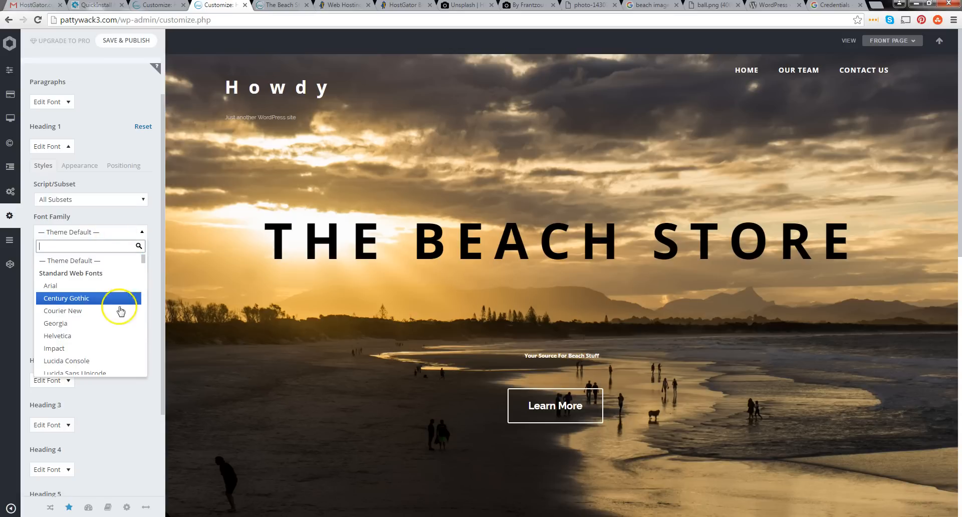
pyautogui.click(119, 312)
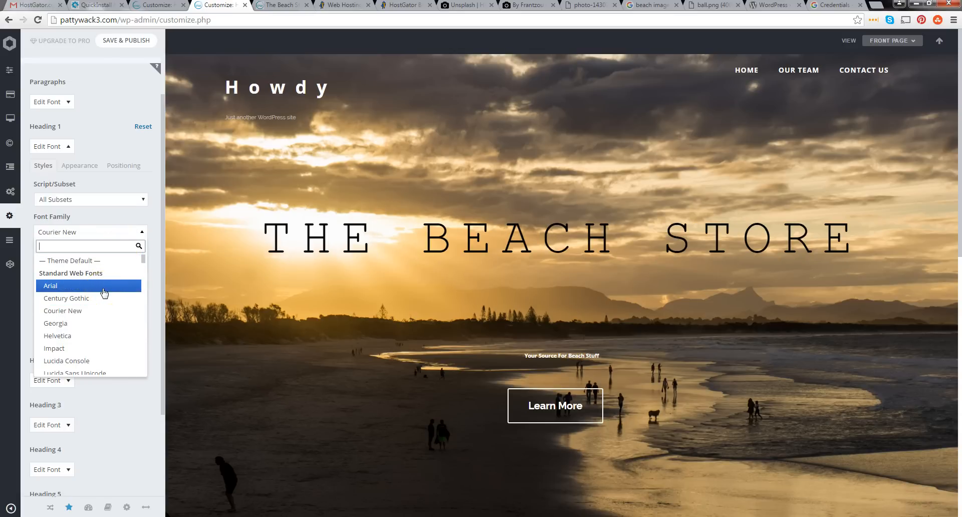
pyautogui.click(103, 290)
pyautogui.click(103, 337)
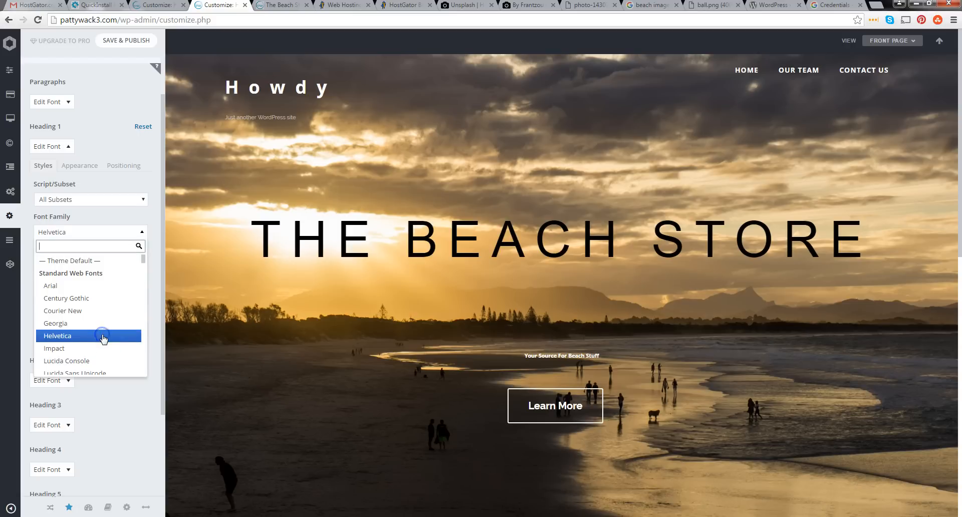
pyautogui.click(101, 287)
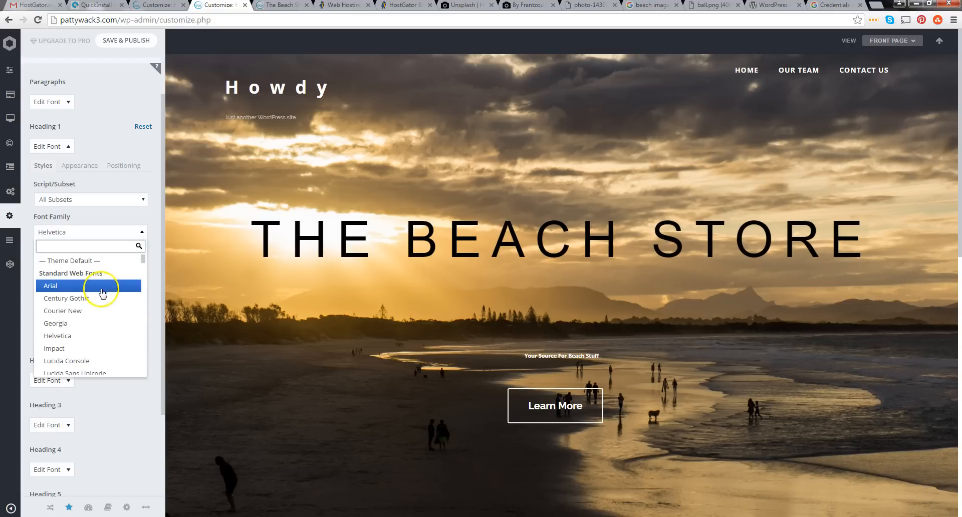
pyautogui.click(104, 325)
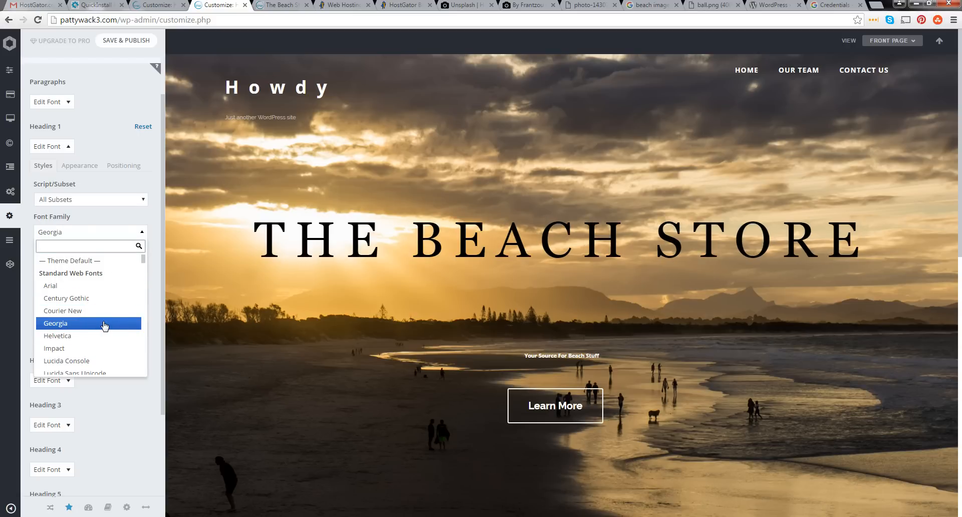
pyautogui.click(106, 337)
pyautogui.scroll(-1, 110, 341)
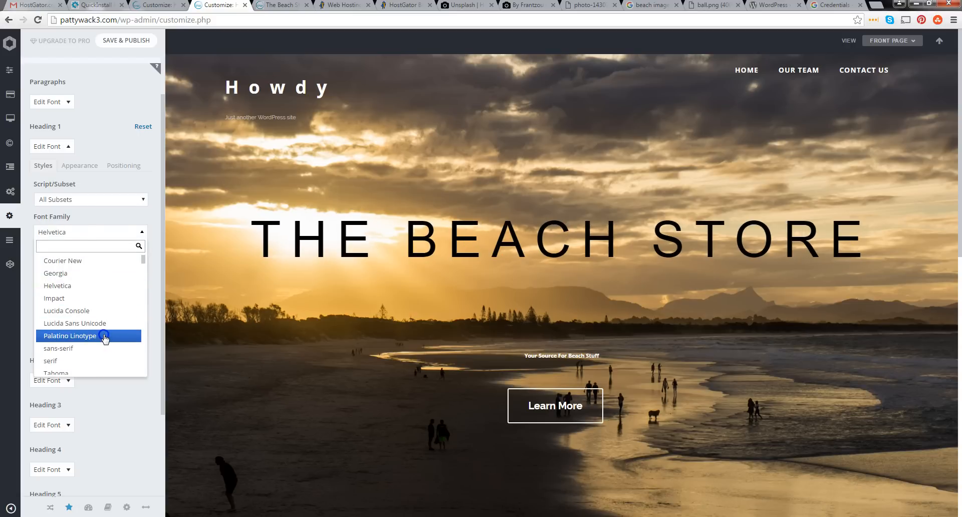
pyautogui.click(105, 337)
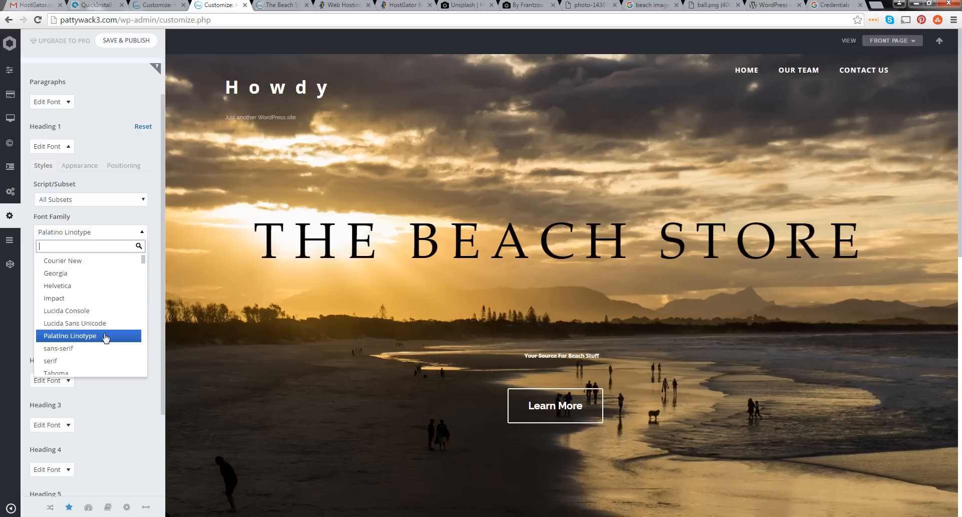
# Try Quando, Rosarivo, Rozha One and Sahitya, then set the Heading 1 font to Rock Salt.
pyautogui.scroll(-15, 106, 338)
pyautogui.scroll(-20, 106, 337)
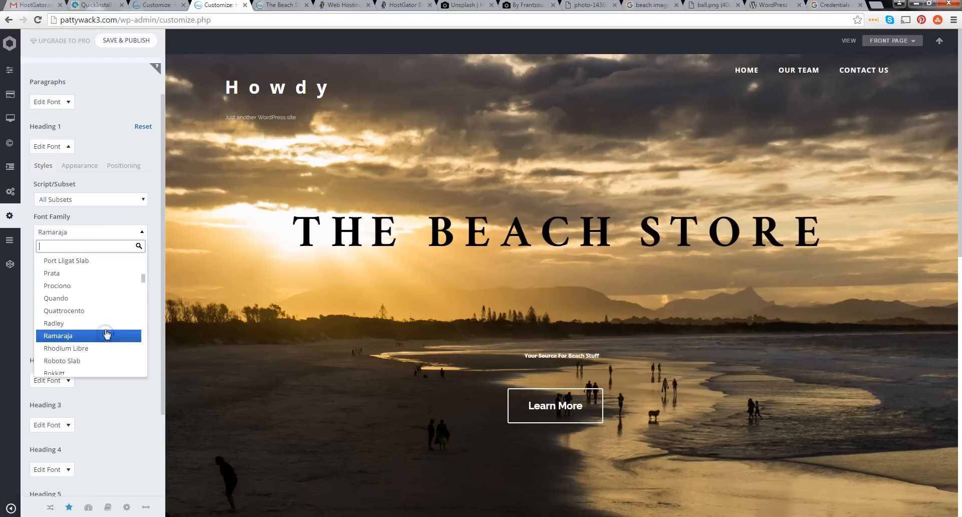
pyautogui.click(96, 299)
pyautogui.scroll(-2, 96, 335)
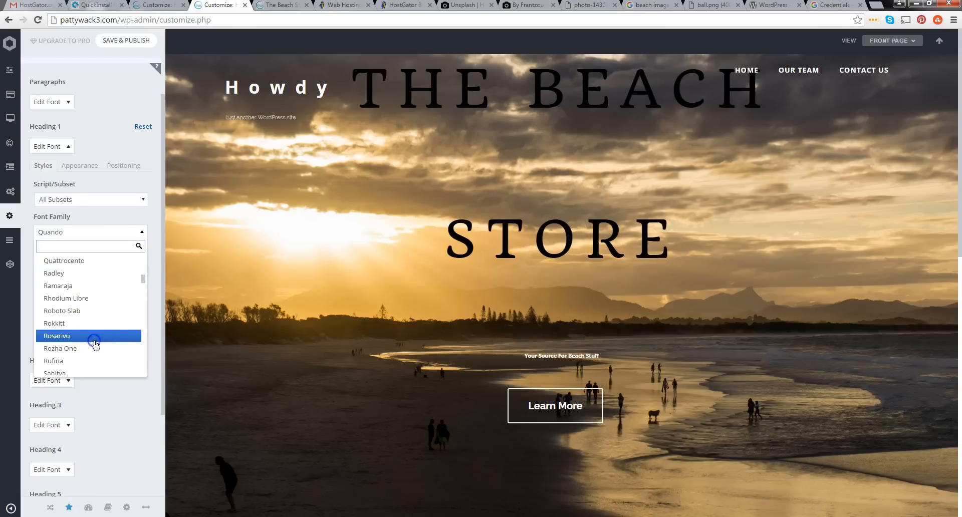
pyautogui.click(94, 341)
pyautogui.click(94, 348)
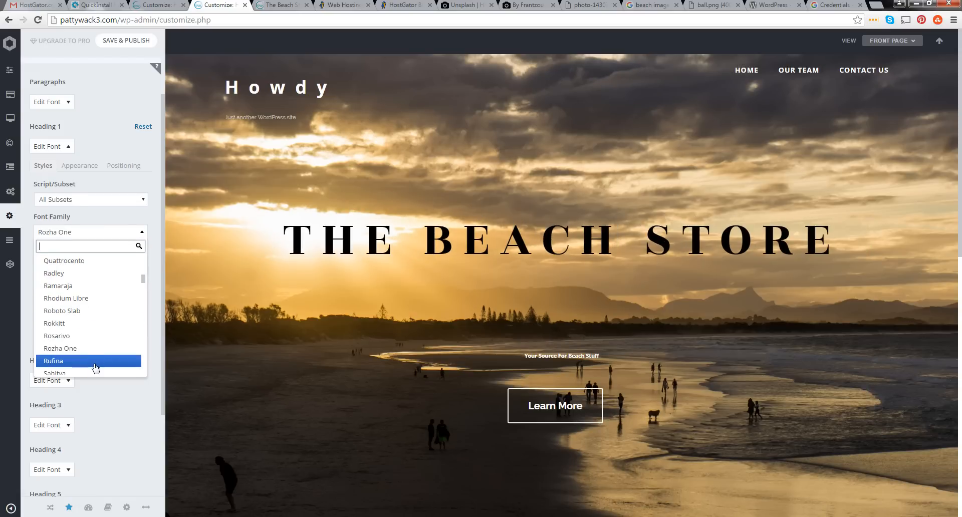
pyautogui.scroll(-2, 96, 351)
pyautogui.click(94, 325)
pyautogui.scroll(-4, 94, 331)
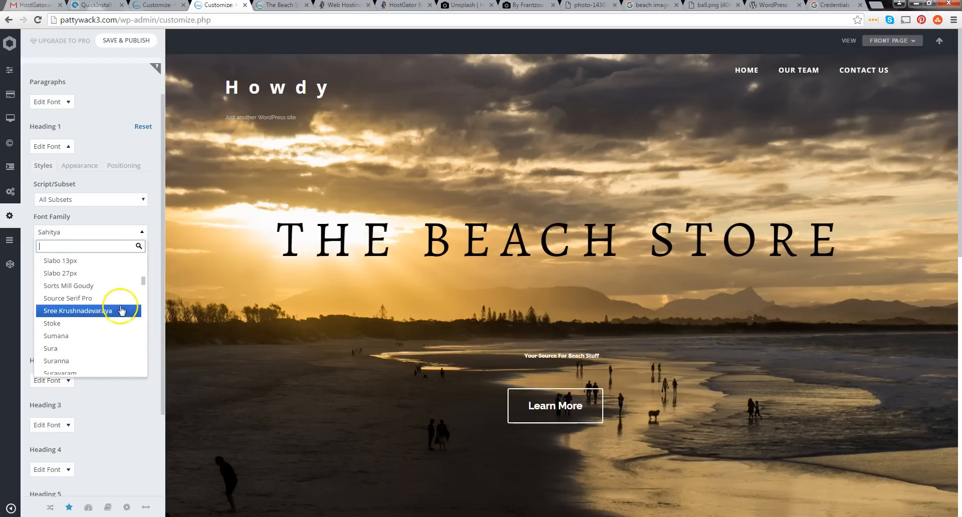
pyautogui.moveTo(142, 289); pyautogui.dragTo(139, 363)
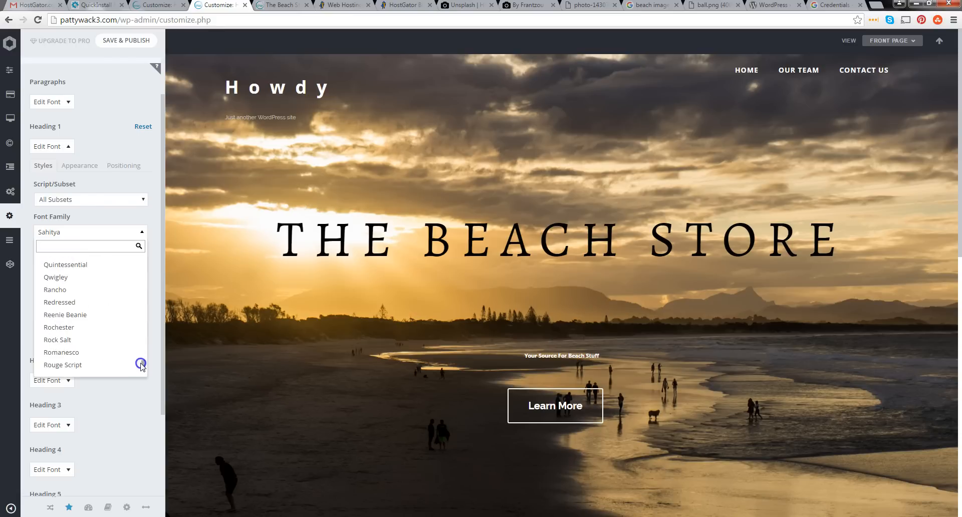
pyautogui.click(111, 340)
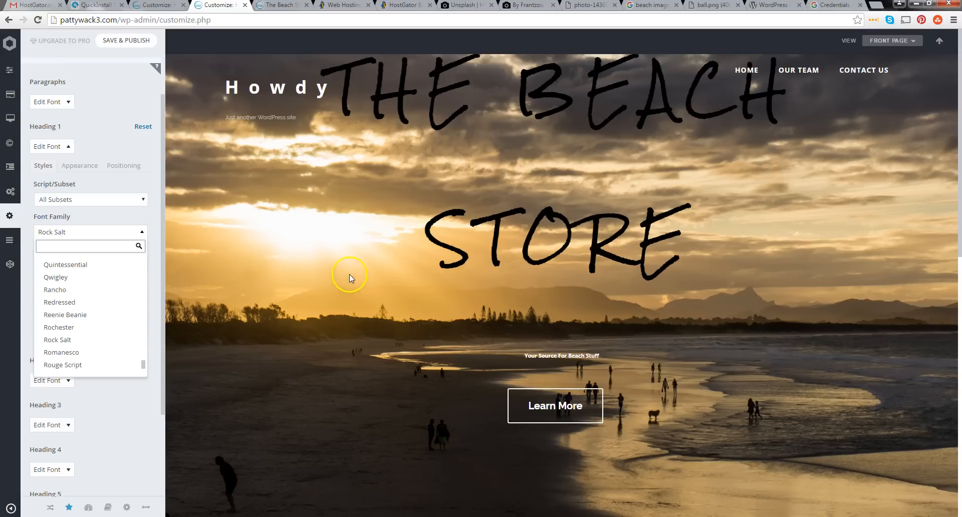
pyautogui.click(94, 178)
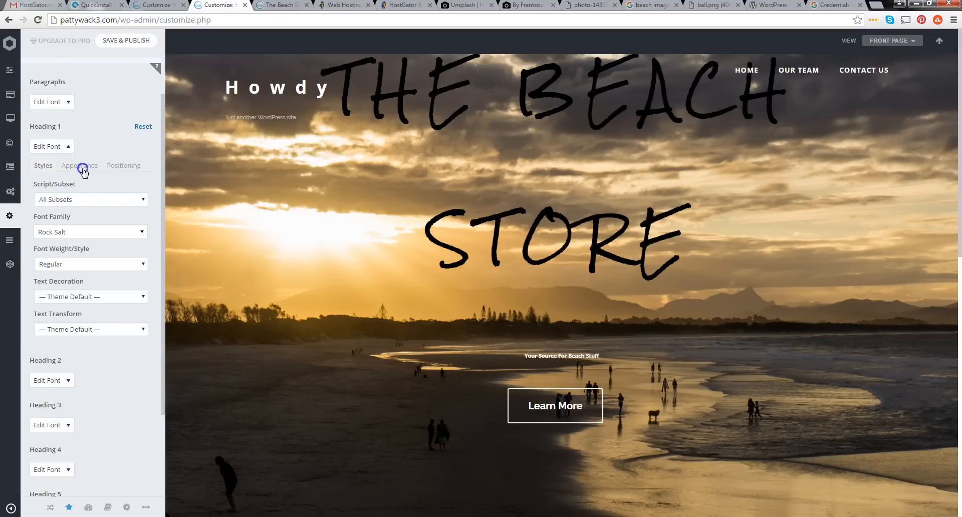
# Test the Heading 1 size, leaving it at 100px, and set line height to 3.3.
pyautogui.click(83, 167)
pyautogui.moveTo(148, 265); pyautogui.dragTo(153, 265)
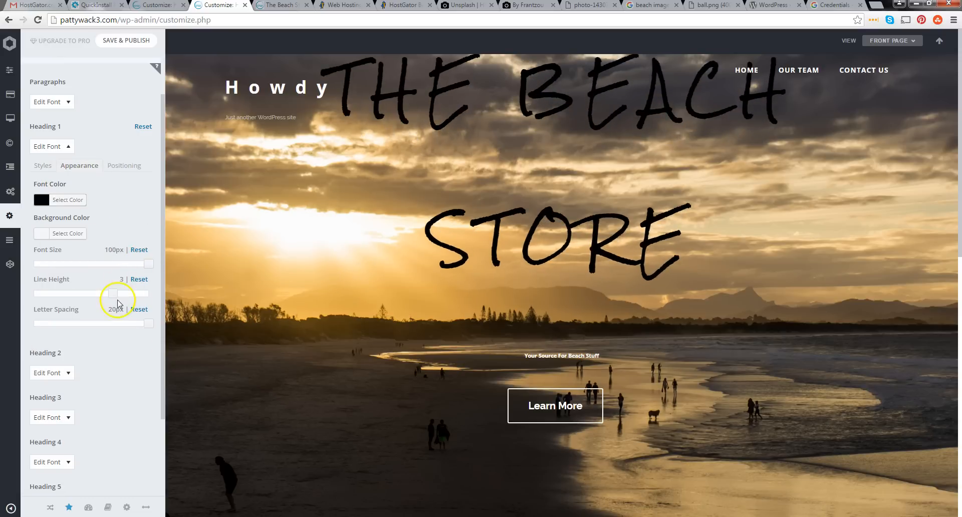
pyautogui.moveTo(115, 295)
pyautogui.mouseDown()
pyautogui.moveTo(69, 296)
pyautogui.moveTo(129, 299)
pyautogui.mouseUp()
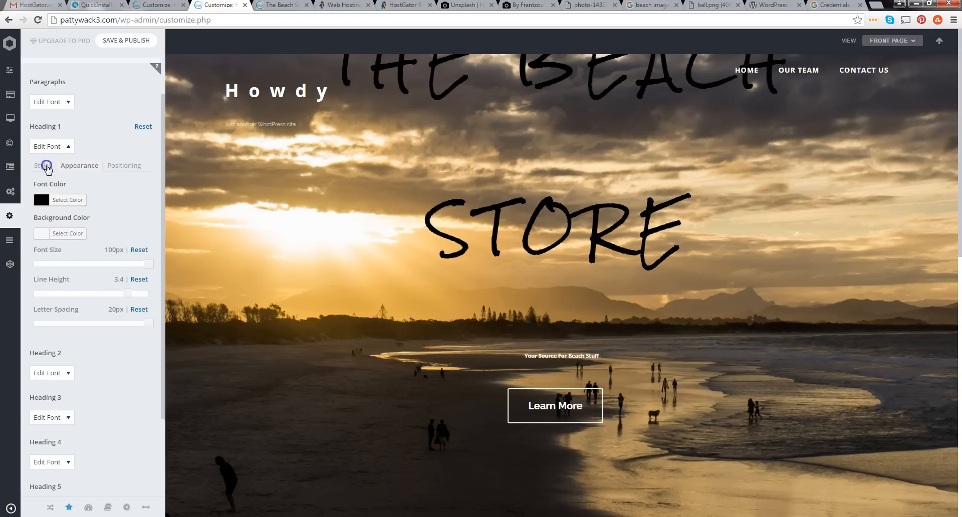
# Switch the Heading 1 font to Century Gothic and publish the change.
pyautogui.click(44, 166)
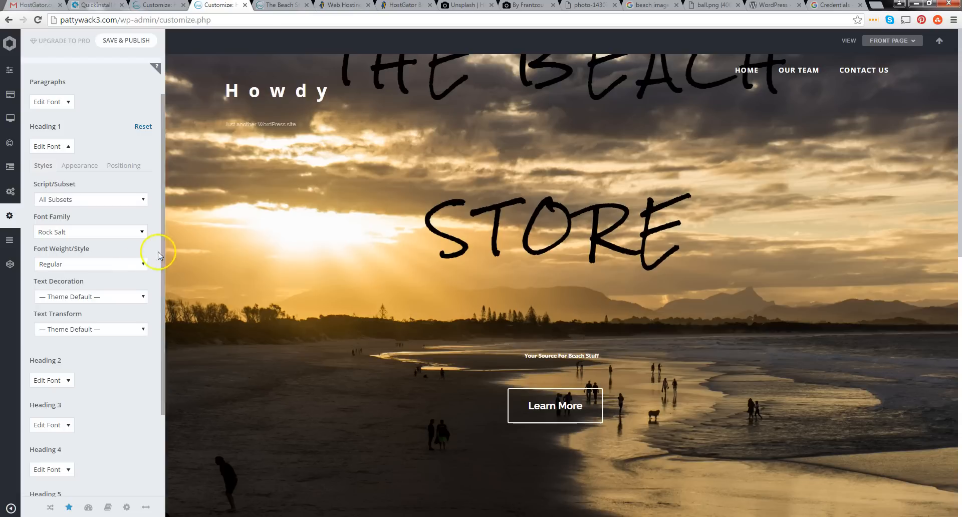
pyautogui.click(112, 235)
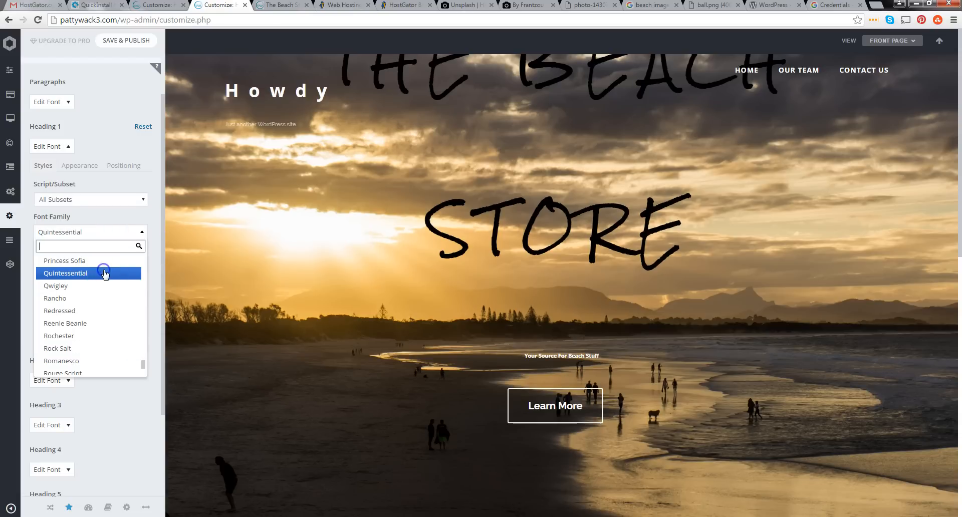
pyautogui.moveTo(143, 367); pyautogui.dragTo(142, 262)
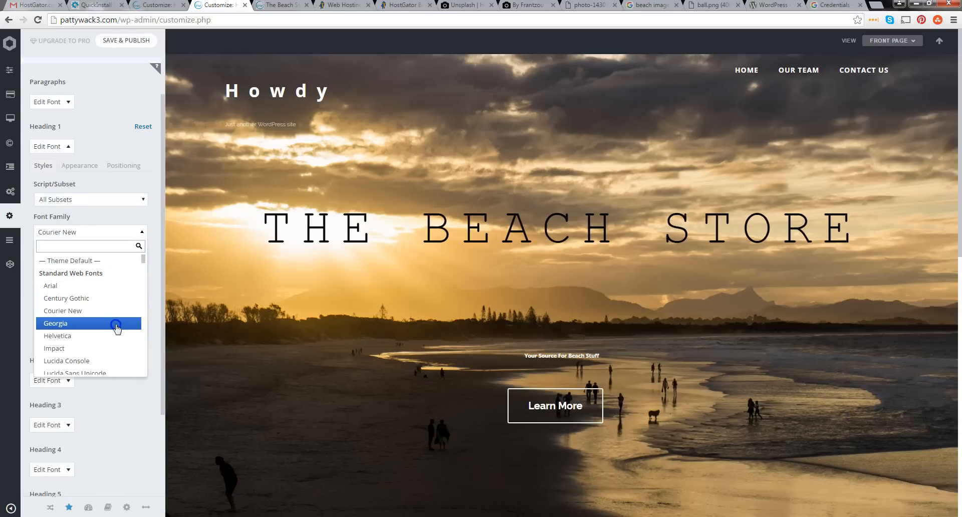
pyautogui.click(117, 299)
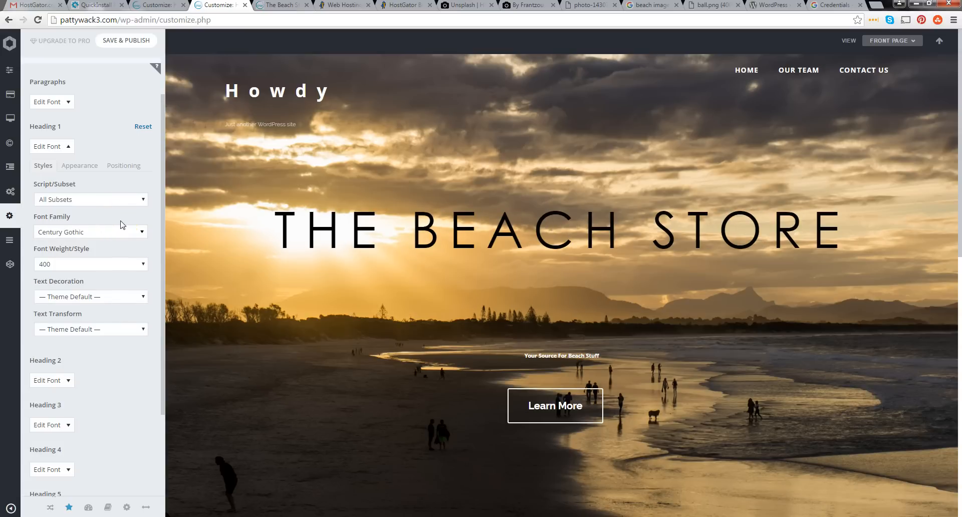
pyautogui.scroll(-10, 258, 269)
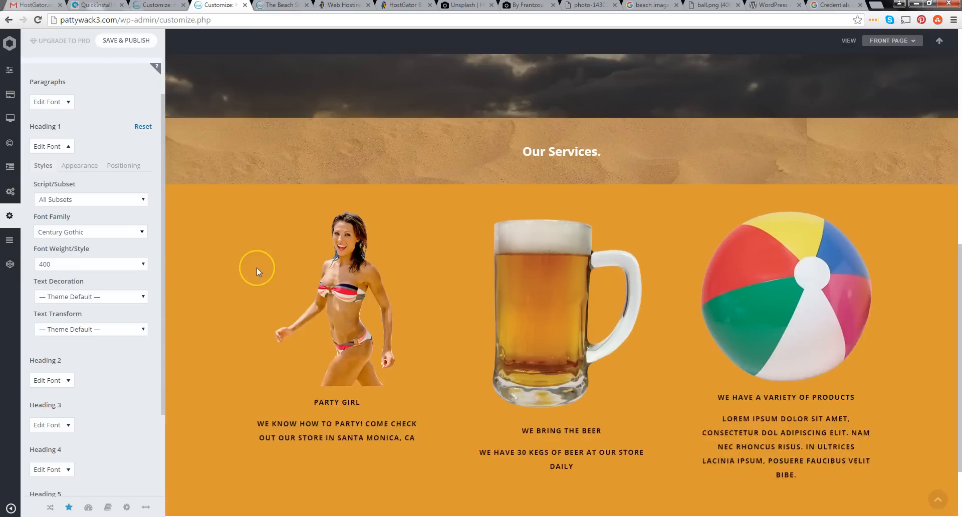
pyautogui.scroll(12, 257, 268)
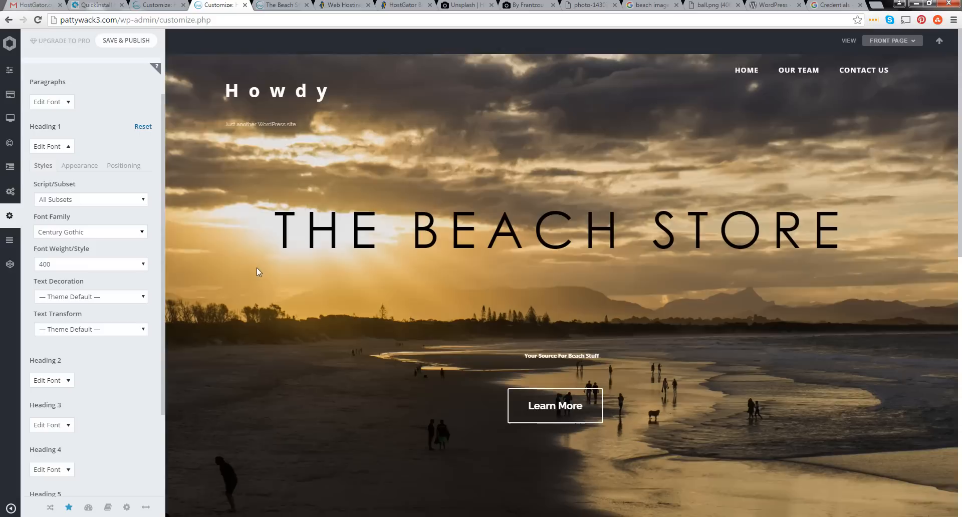
pyautogui.click(128, 43)
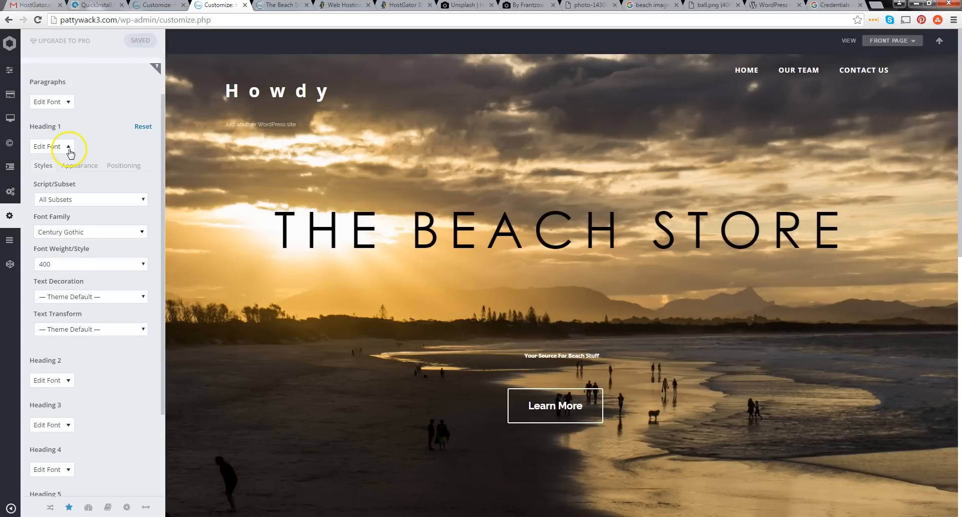
pyautogui.click(123, 166)
# Try a 6px top margin and a left margin on Heading 1, then reset the margins to default.
pyautogui.click(142, 188)
pyautogui.moveTo(40, 223); pyautogui.dragTo(85, 253)
pyautogui.click(135, 209)
pyautogui.click(135, 240)
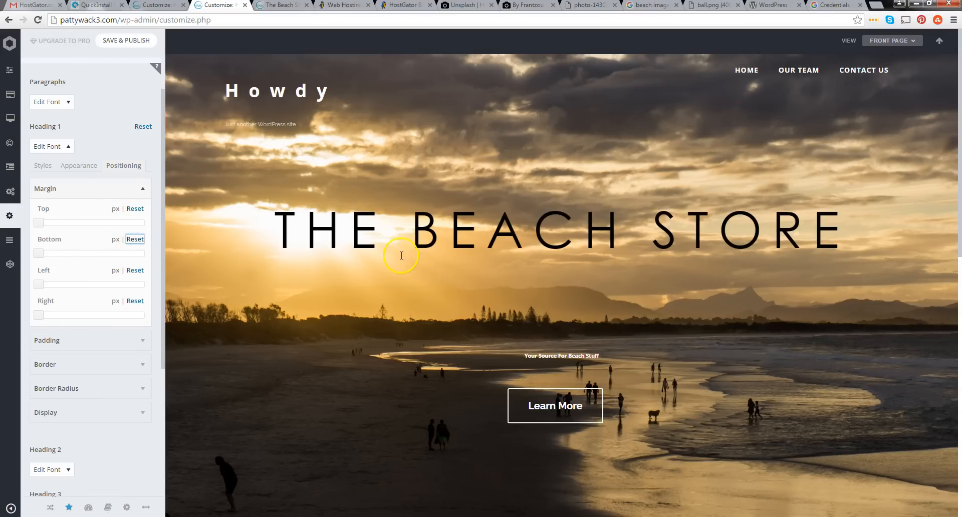
pyautogui.moveTo(38, 284)
pyautogui.mouseDown()
pyautogui.moveTo(142, 287)
pyautogui.moveTo(38, 291)
pyautogui.mouseUp()
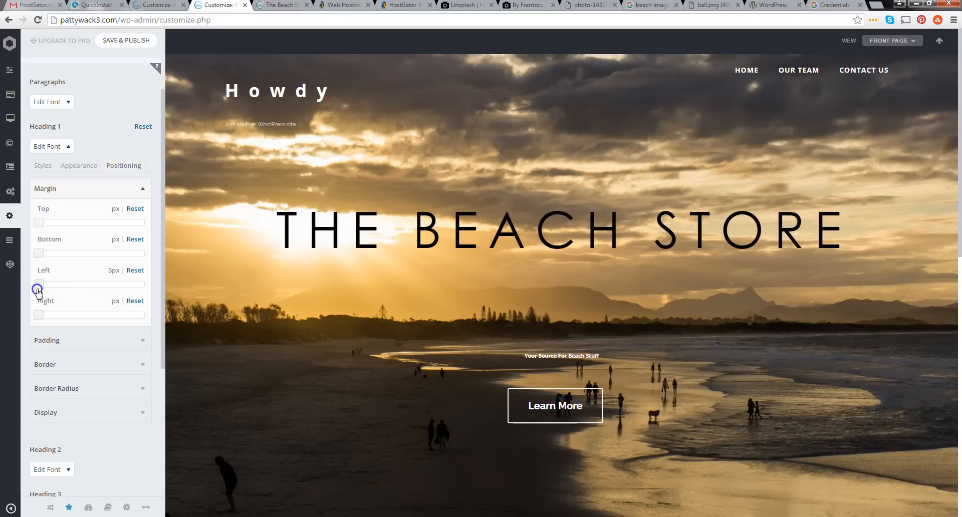
pyautogui.click(135, 270)
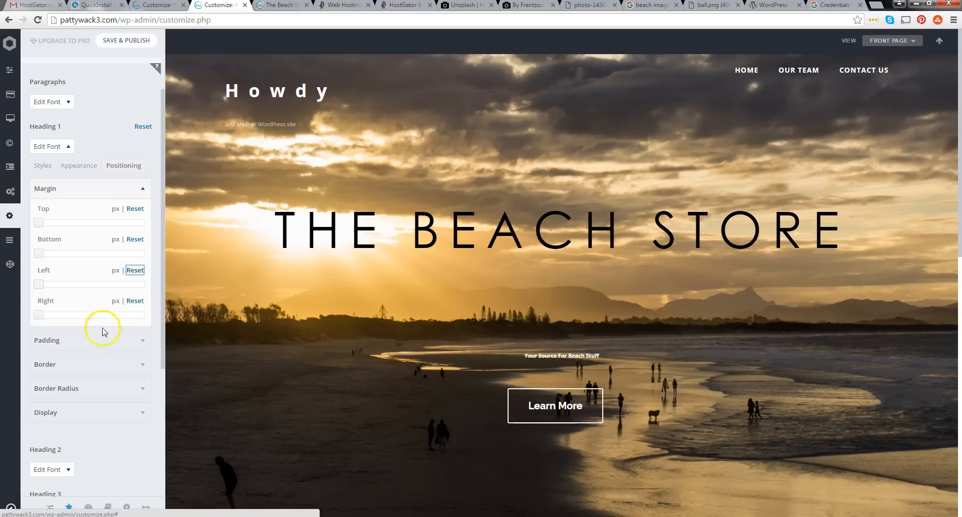
pyautogui.click(86, 364)
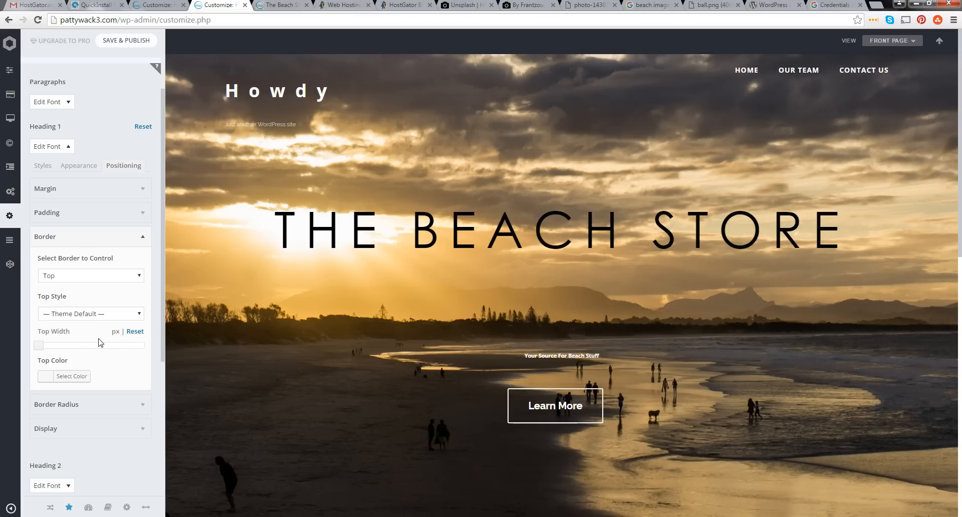
# Try Heading 1 padding of 310, 243, 305 and 230px, then reset all four sides.
pyautogui.click(125, 212)
pyautogui.moveTo(106, 247); pyautogui.dragTo(121, 246)
pyautogui.click(102, 279)
pyautogui.click(119, 309)
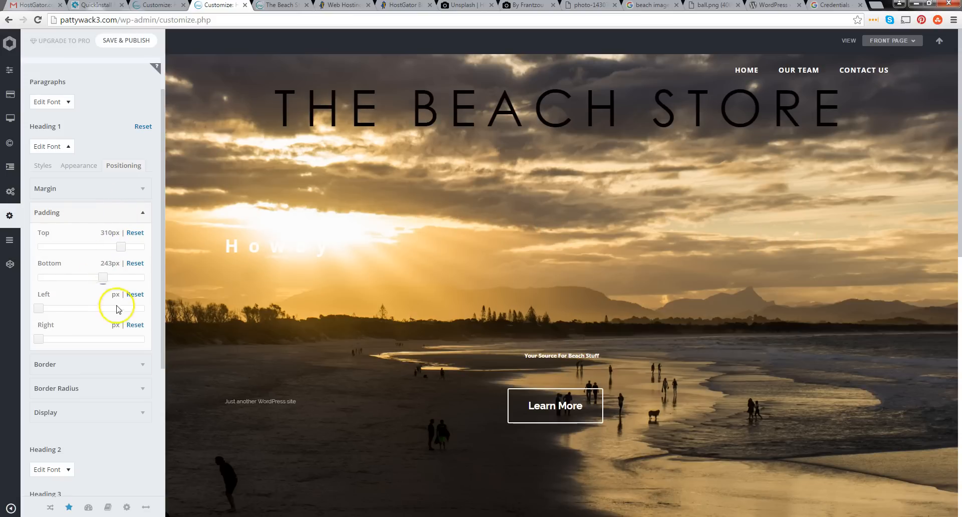
pyautogui.click(99, 339)
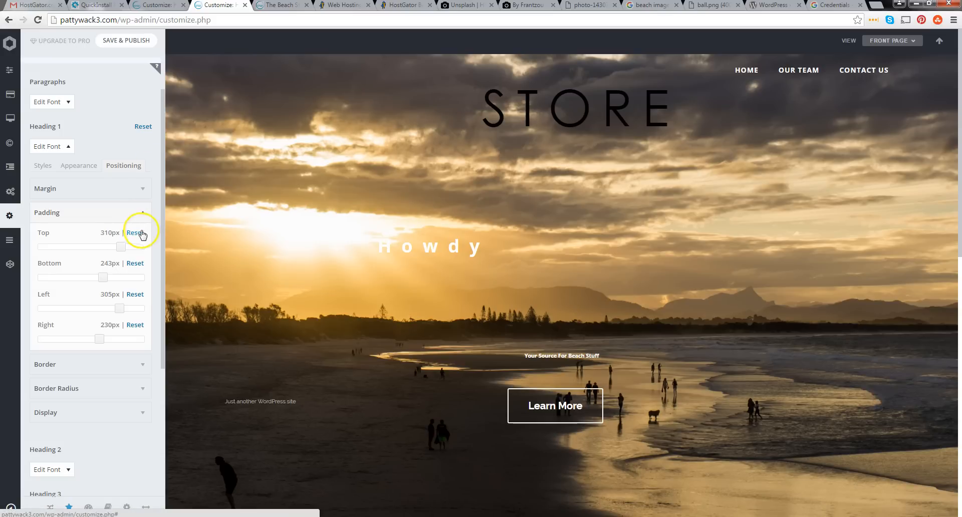
pyautogui.click(135, 233)
pyautogui.click(136, 264)
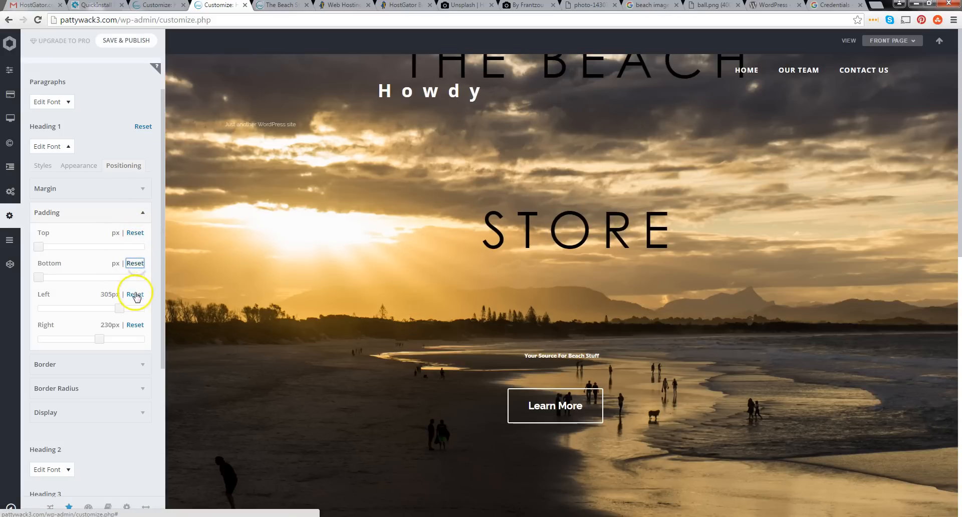
pyautogui.click(135, 295)
pyautogui.click(133, 326)
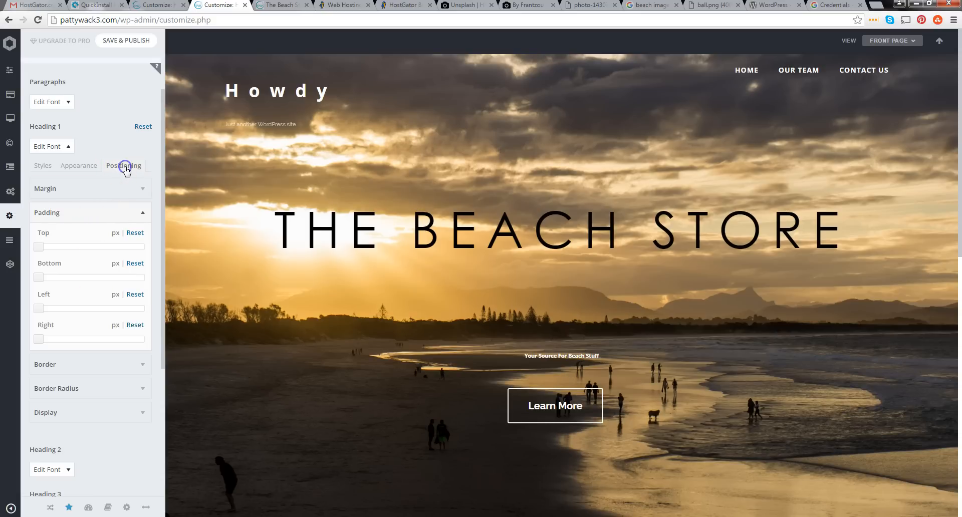
pyautogui.click(111, 363)
# Give the Heading 1 top border a solid 28px style.
pyautogui.click(108, 275)
pyautogui.click(104, 298)
pyautogui.click(105, 275)
pyautogui.click(102, 285)
pyautogui.moveTo(38, 345); pyautogui.dragTo(101, 345)
pyautogui.click(101, 314)
pyautogui.click(91, 345)
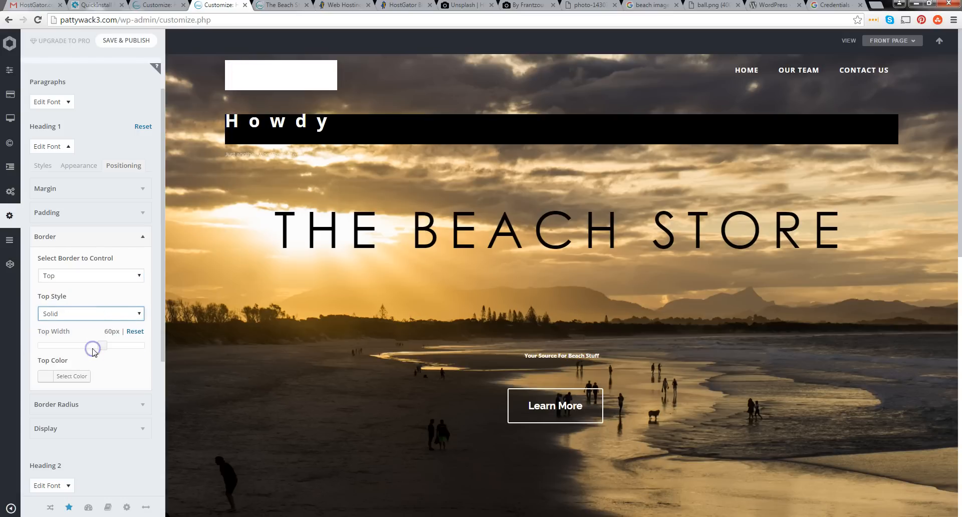
pyautogui.scroll(1, 139, 307)
# Reset the top border width and set its style back to None.
pyautogui.click(134, 382)
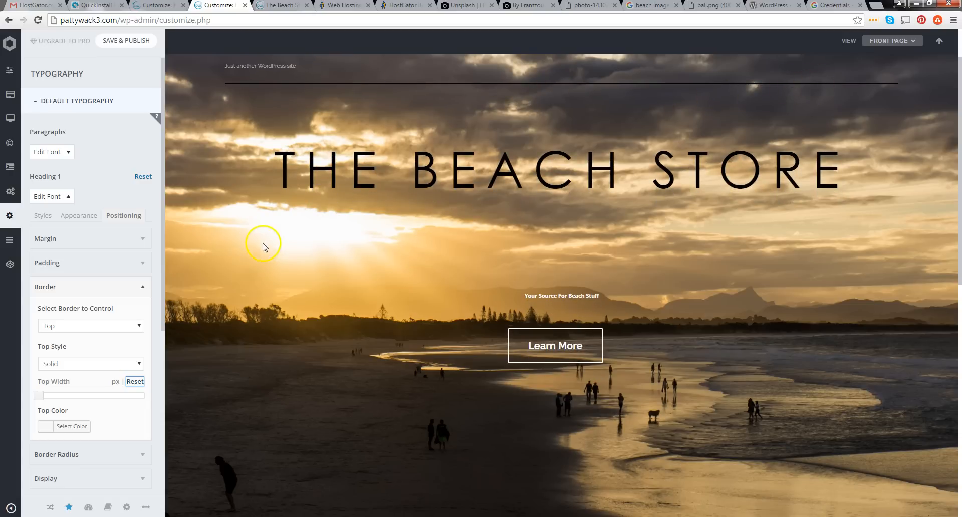
pyautogui.click(54, 426)
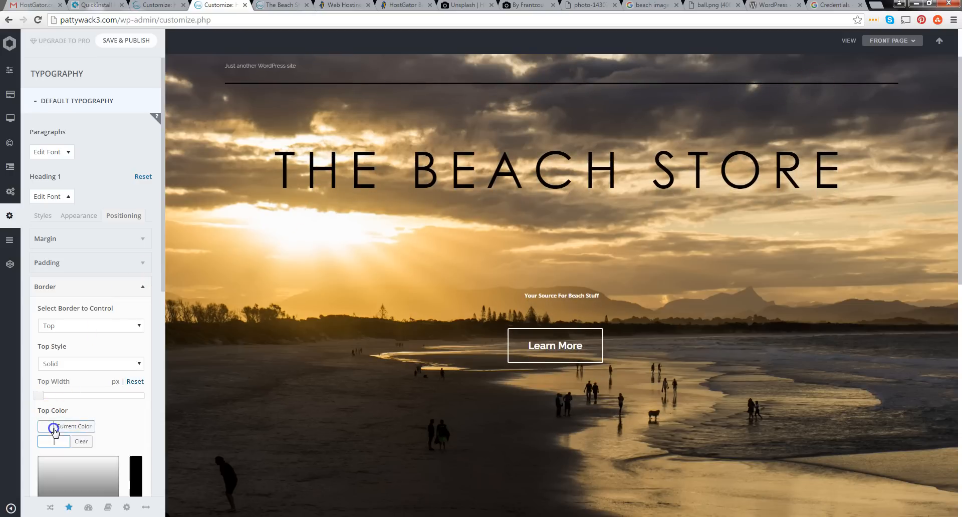
pyautogui.scroll(-2, 100, 411)
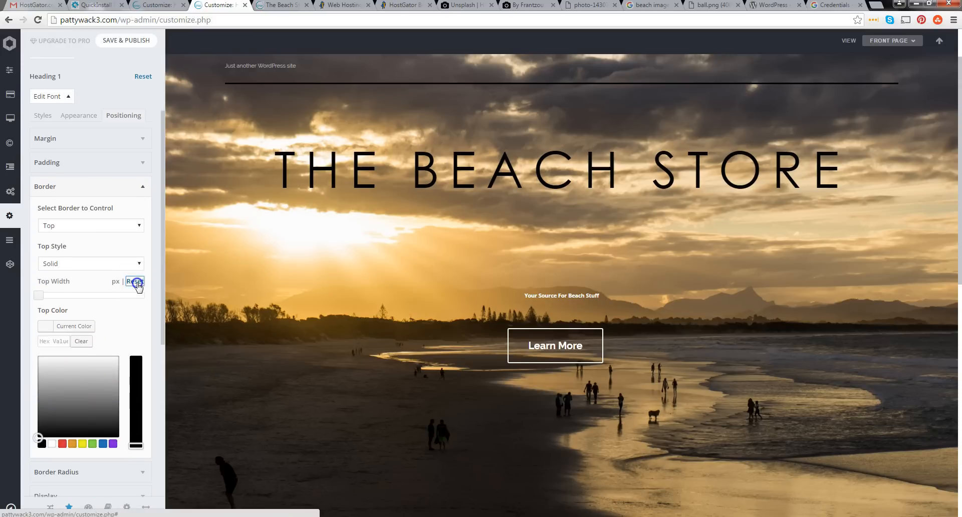
pyautogui.click(136, 284)
pyautogui.scroll(2, 136, 284)
pyautogui.click(127, 365)
pyautogui.click(118, 384)
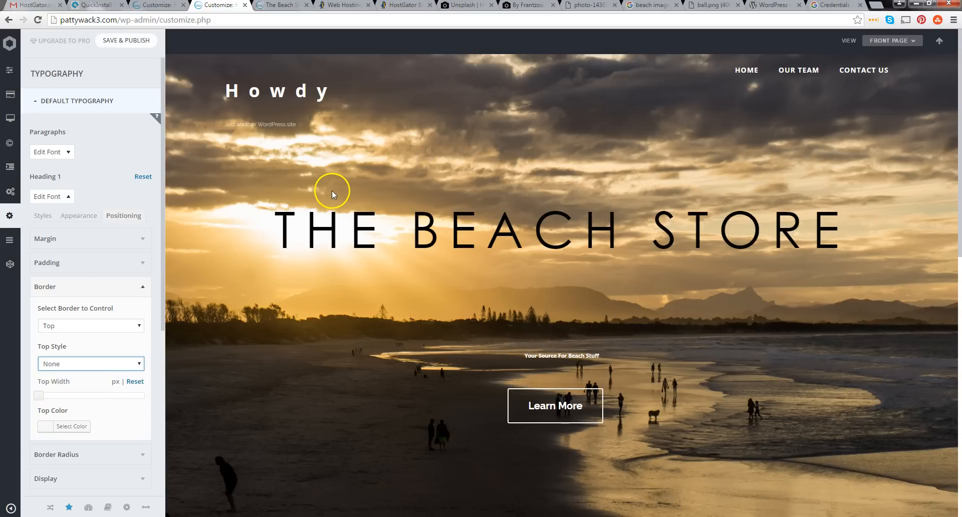
# Save and publish the customizer changes, then collapse and reopen Default Typography.
pyautogui.scroll(-8, 333, 191)
pyautogui.scroll(7, 224, 112)
pyautogui.click(139, 44)
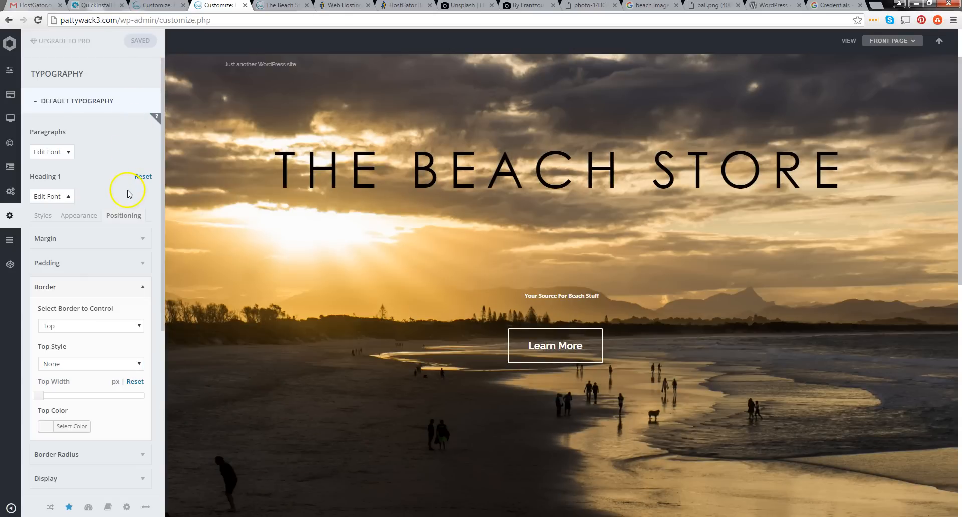
pyautogui.click(103, 105)
pyautogui.click(99, 102)
# Set the Heading 2 font family to Century Gothic.
pyautogui.click(69, 196)
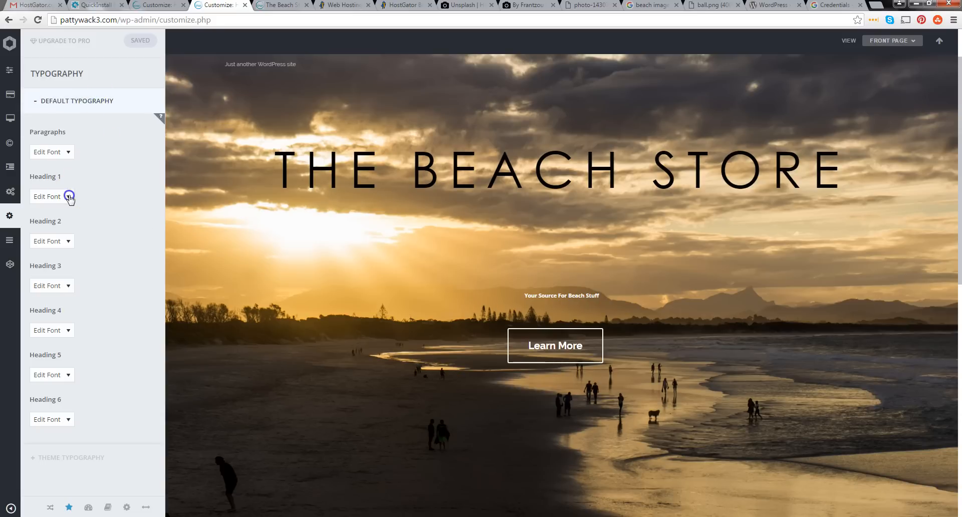
pyautogui.click(69, 241)
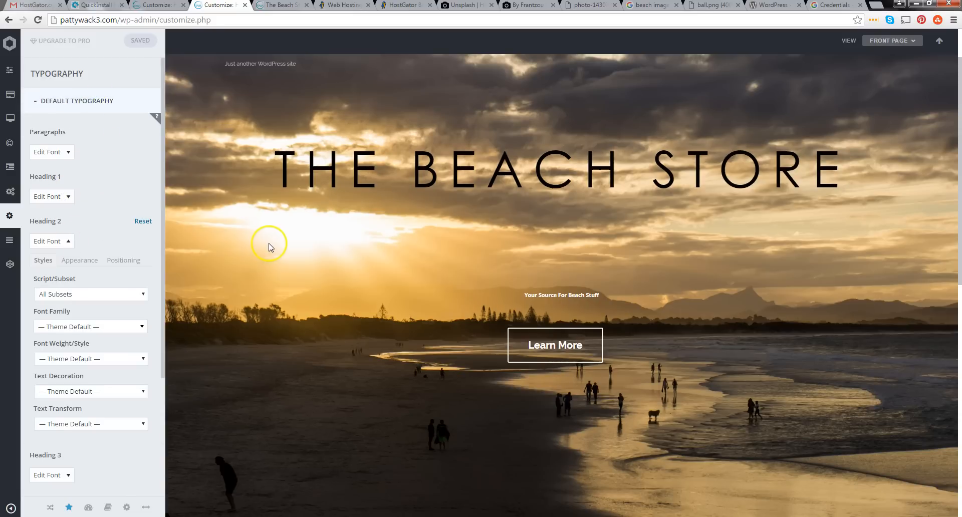
pyautogui.scroll(-10, 269, 242)
pyautogui.scroll(3, 269, 243)
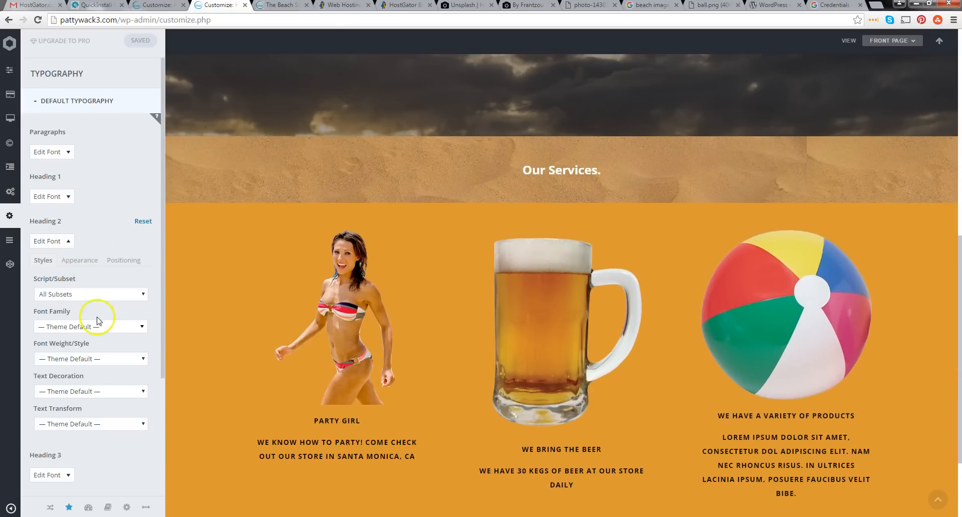
pyautogui.click(86, 365)
pyautogui.click(87, 362)
pyautogui.click(86, 327)
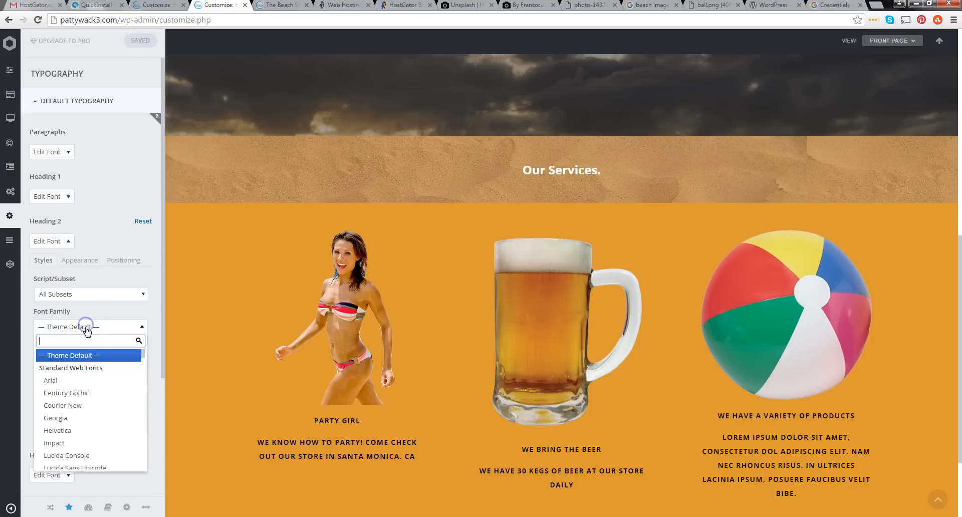
pyautogui.click(86, 399)
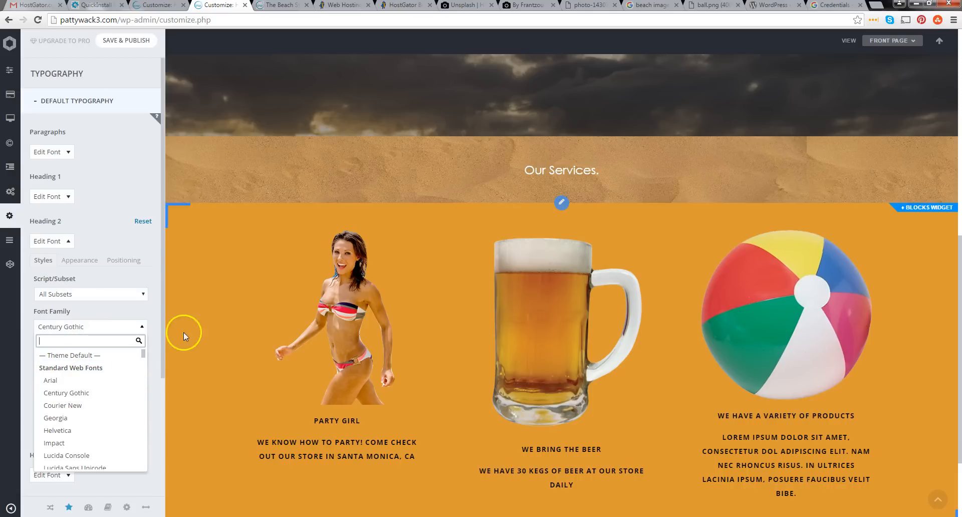
# Select the whole Our Services. heading text in the preview.
pyautogui.moveTo(597, 171); pyautogui.dragTo(528, 171)
pyautogui.click(607, 164)
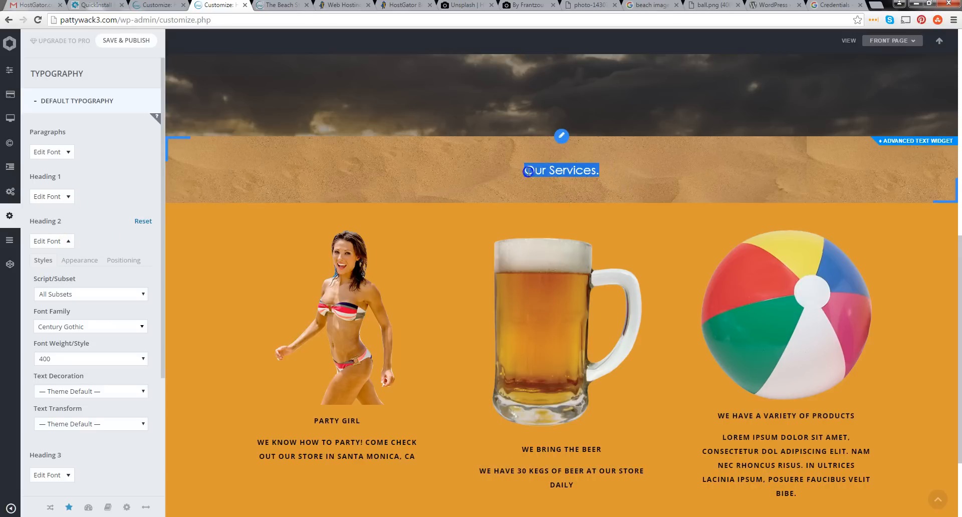
pyautogui.click(573, 176)
pyautogui.moveTo(603, 170); pyautogui.dragTo(490, 170)
pyautogui.click(88, 263)
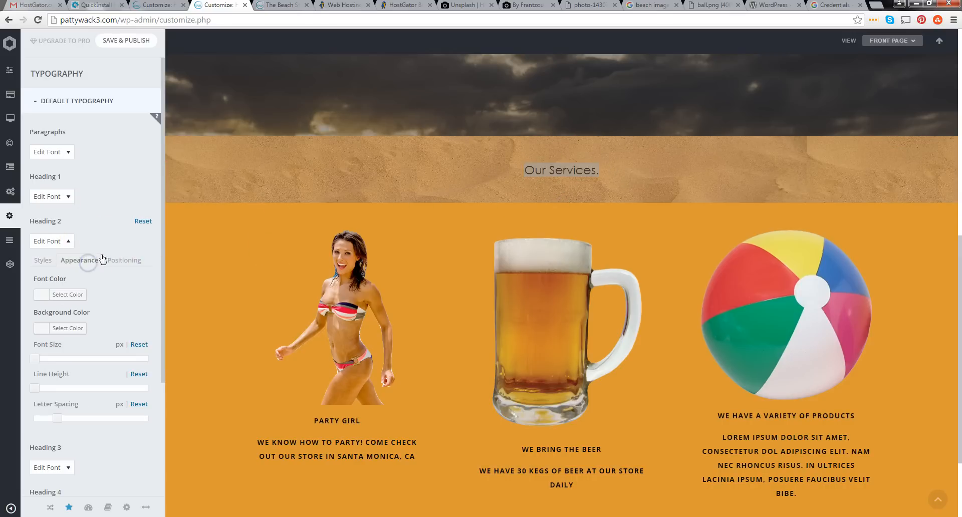
# Make Heading 2 black, 100px in size, with 20px letter spacing.
pyautogui.click(68, 294)
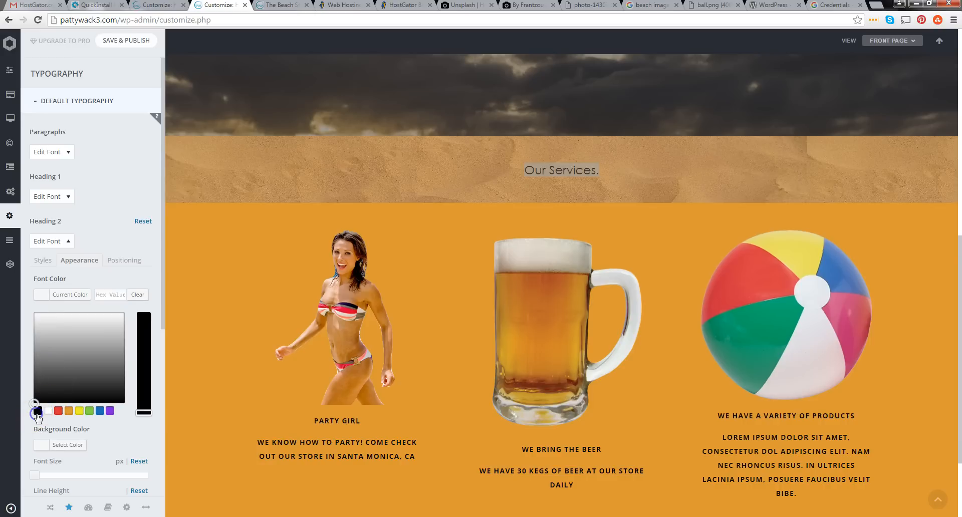
pyautogui.click(121, 273)
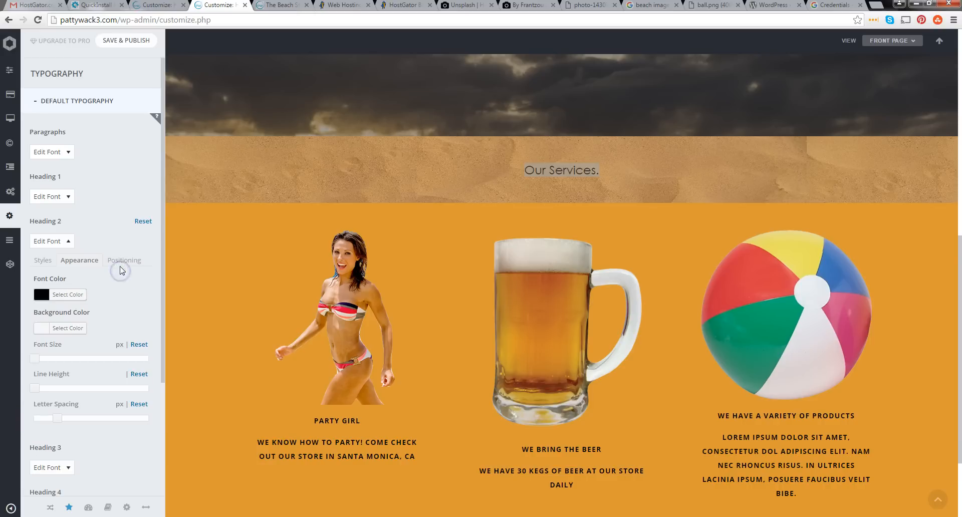
pyautogui.moveTo(41, 361); pyautogui.dragTo(196, 357)
pyautogui.click(368, 193)
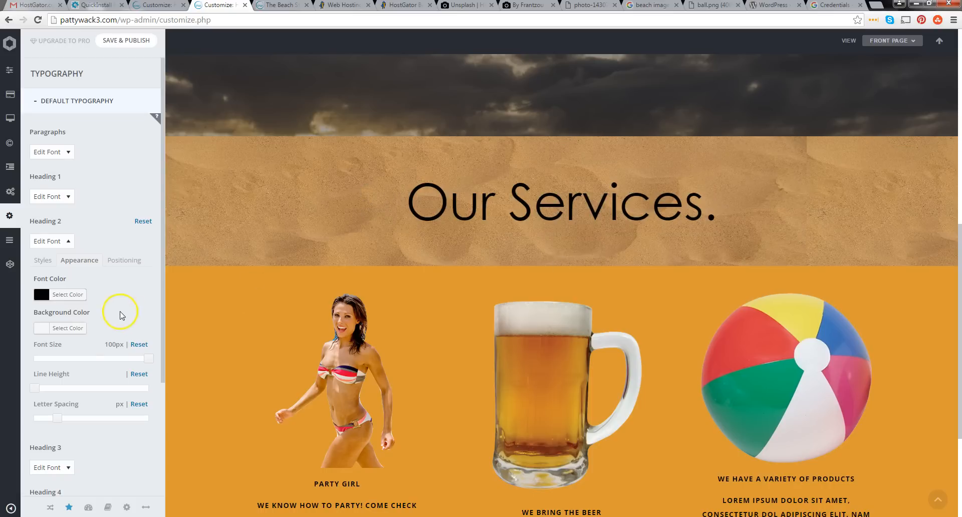
pyautogui.moveTo(66, 417); pyautogui.dragTo(155, 415)
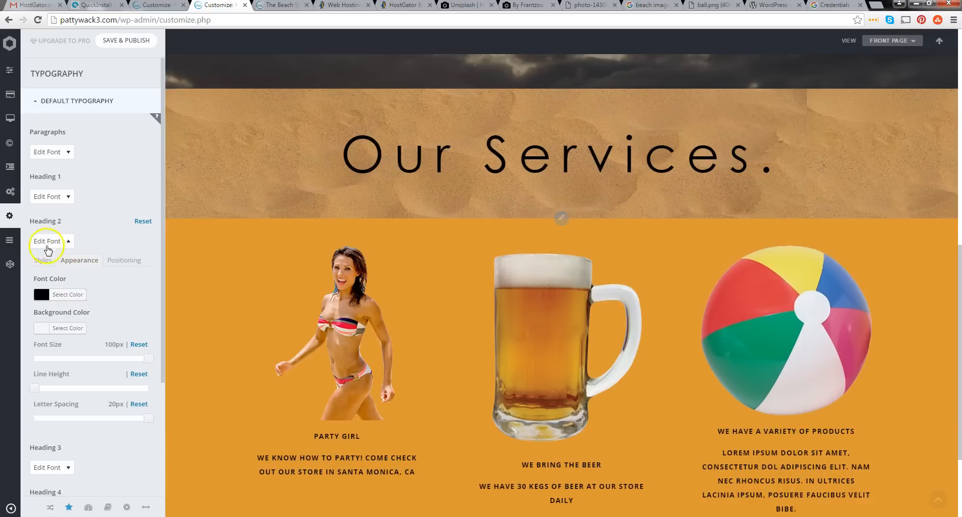
# Preview Heading 2 in Georgia, Andika, Brawler, Droid Serif, Kadwa, Libre Baskerville, Playfair Display, Quattrocento and others.
pyautogui.click(44, 260)
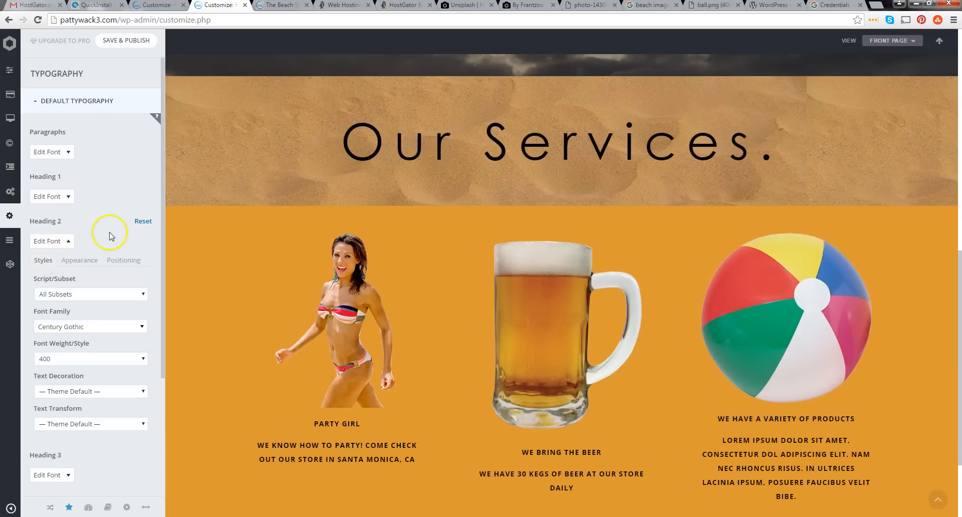
pyautogui.scroll(-1, 110, 235)
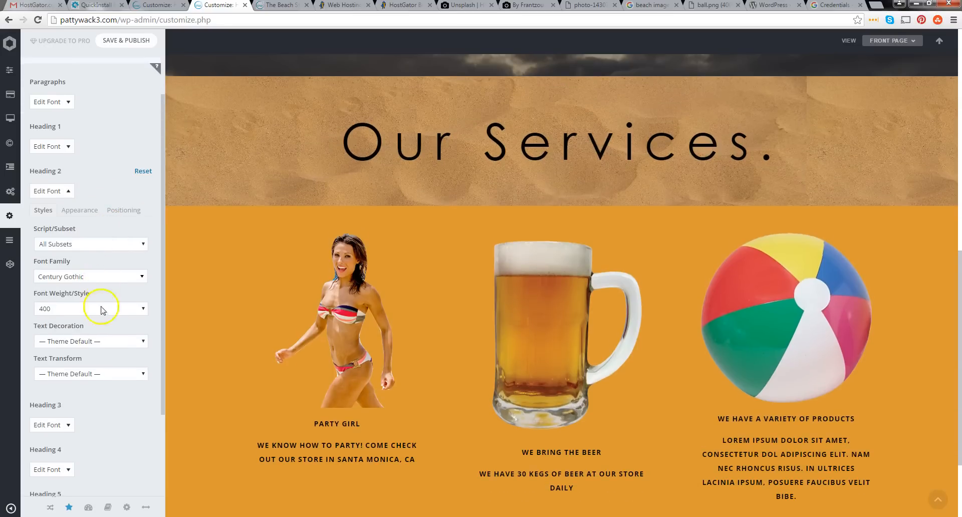
pyautogui.click(102, 282)
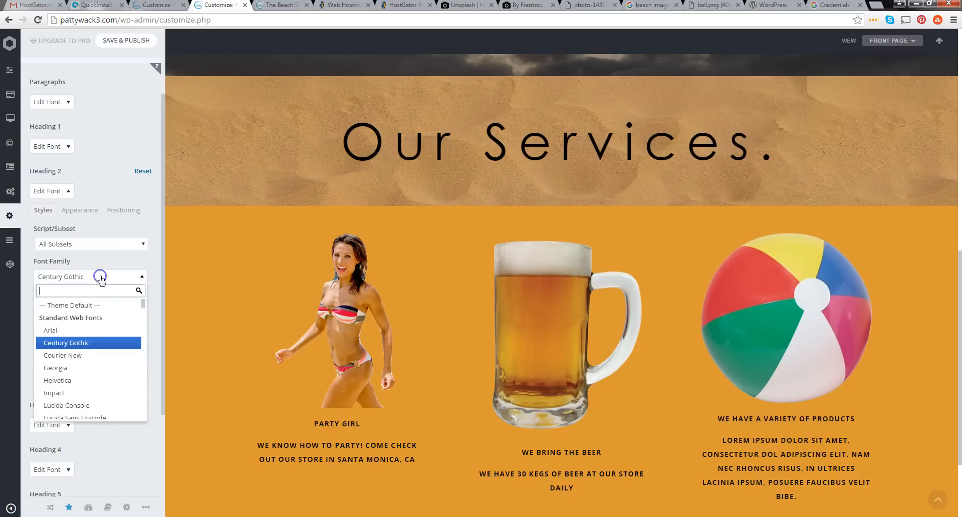
pyautogui.click(101, 374)
pyautogui.scroll(-3, 102, 371)
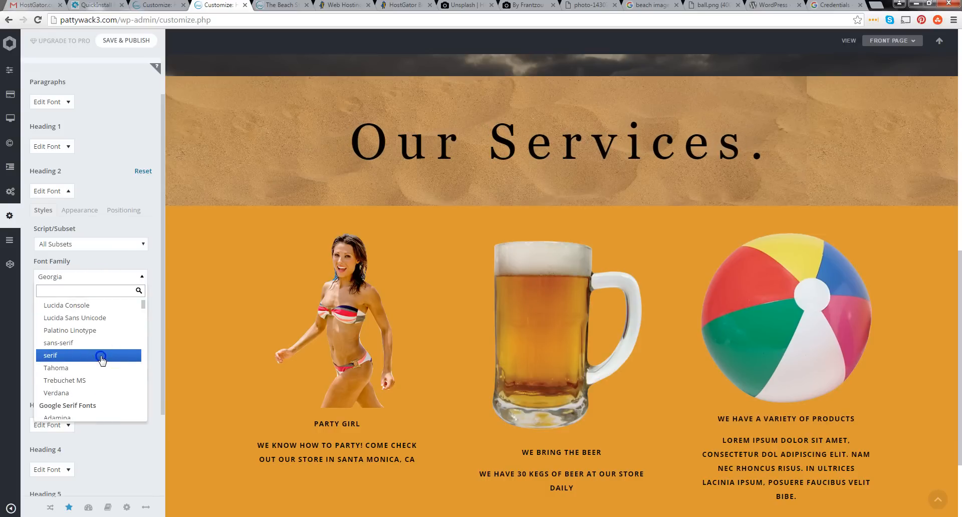
pyautogui.click(102, 356)
pyautogui.scroll(-6, 102, 359)
pyautogui.click(102, 357)
pyautogui.scroll(-3, 103, 359)
pyautogui.click(102, 357)
pyautogui.scroll(-5, 102, 359)
pyautogui.click(102, 357)
pyautogui.scroll(-3, 102, 357)
pyautogui.click(102, 357)
pyautogui.scroll(-3, 102, 356)
pyautogui.click(102, 356)
pyautogui.scroll(-3, 103, 357)
pyautogui.click(102, 357)
pyautogui.scroll(-3, 102, 356)
pyautogui.click(102, 357)
pyautogui.scroll(-2, 102, 358)
pyautogui.click(103, 357)
pyautogui.scroll(-3, 102, 357)
pyautogui.click(102, 357)
pyautogui.scroll(-3, 102, 358)
pyautogui.click(102, 357)
pyautogui.scroll(-3, 103, 358)
pyautogui.click(103, 357)
pyautogui.scroll(-3, 103, 358)
pyautogui.click(103, 357)
pyautogui.scroll(-6, 102, 358)
pyautogui.click(102, 356)
pyautogui.scroll(-3, 103, 358)
pyautogui.click(103, 357)
# Try Galdeano, then set the Heading 2 font to Gafata.
pyautogui.scroll(15, 103, 356)
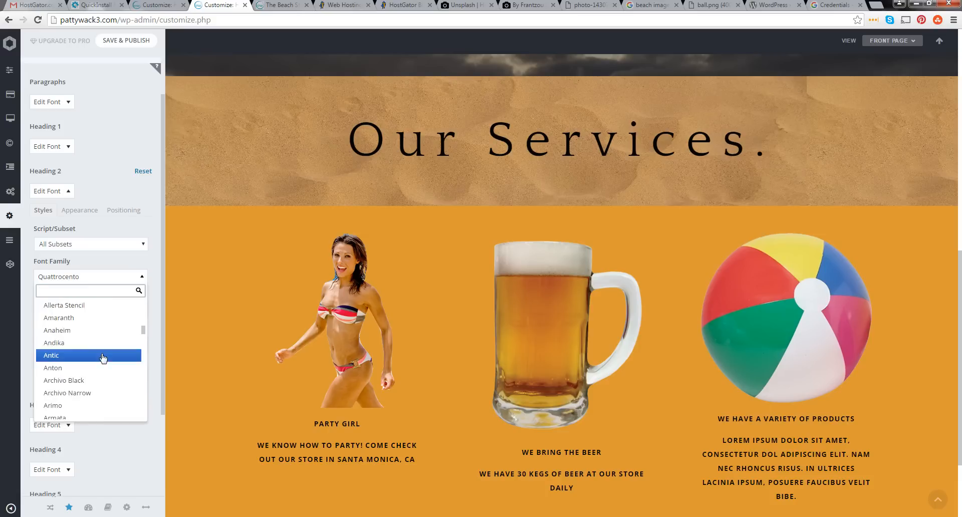
pyautogui.click(108, 380)
pyautogui.click(95, 364)
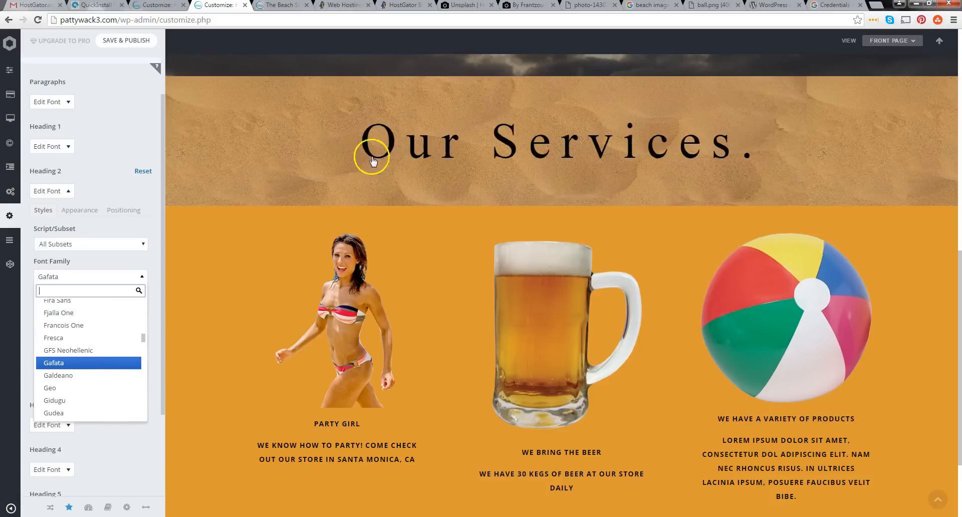
pyautogui.scroll(4, 533, 182)
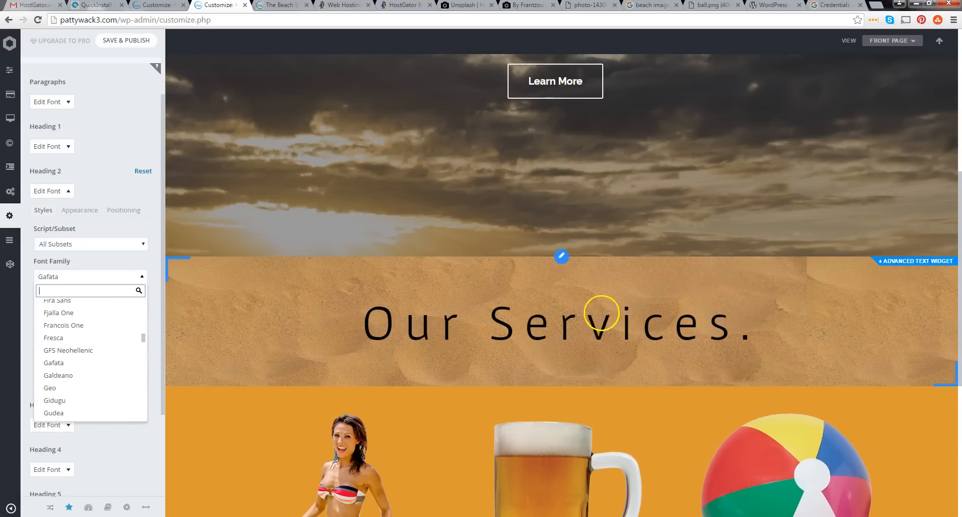
pyautogui.scroll(-4, 396, 306)
pyautogui.click(102, 263)
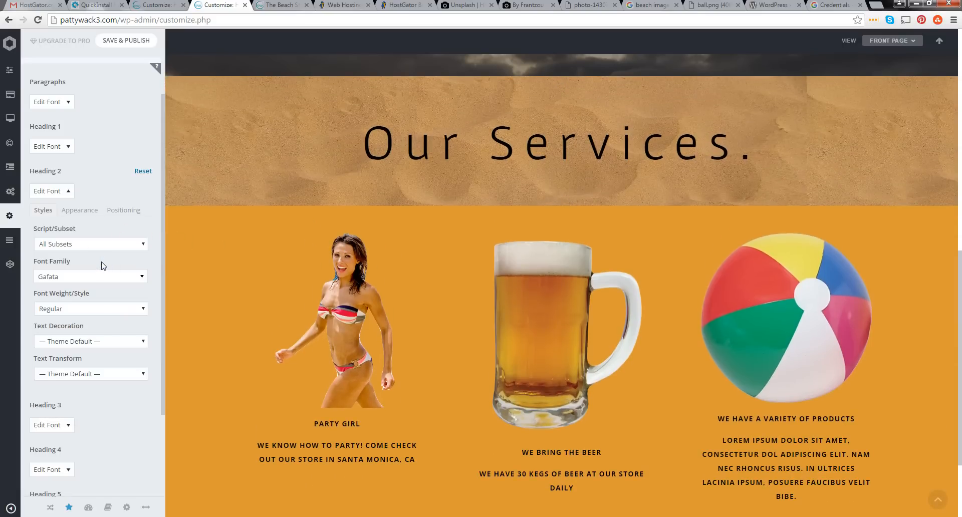
# Save and publish the Heading 2 changes and collapse its font options.
pyautogui.click(127, 43)
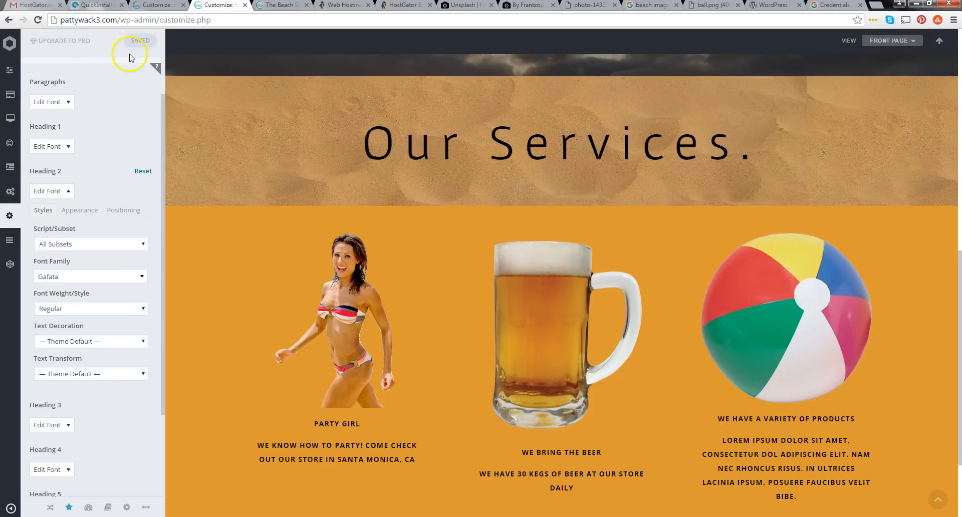
pyautogui.click(68, 194)
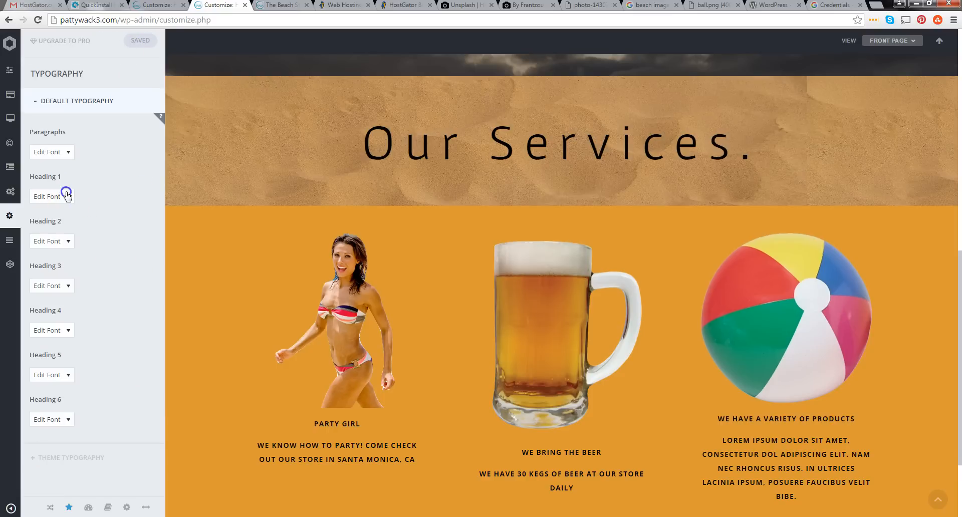
pyautogui.scroll(-3, 483, 306)
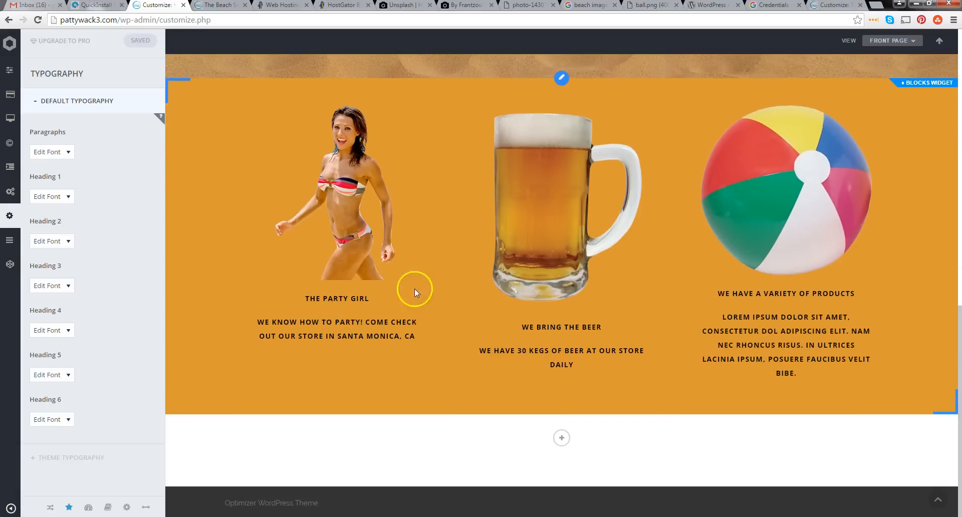
pyautogui.click(562, 78)
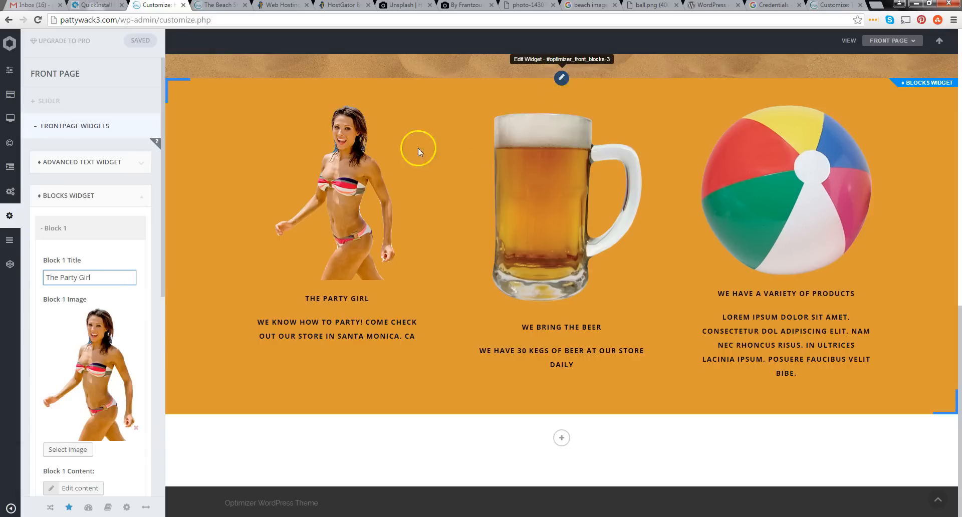
# Reformat the Block 1 text line as Heading 5 and save it.
pyautogui.scroll(-4, 93, 378)
pyautogui.click(79, 288)
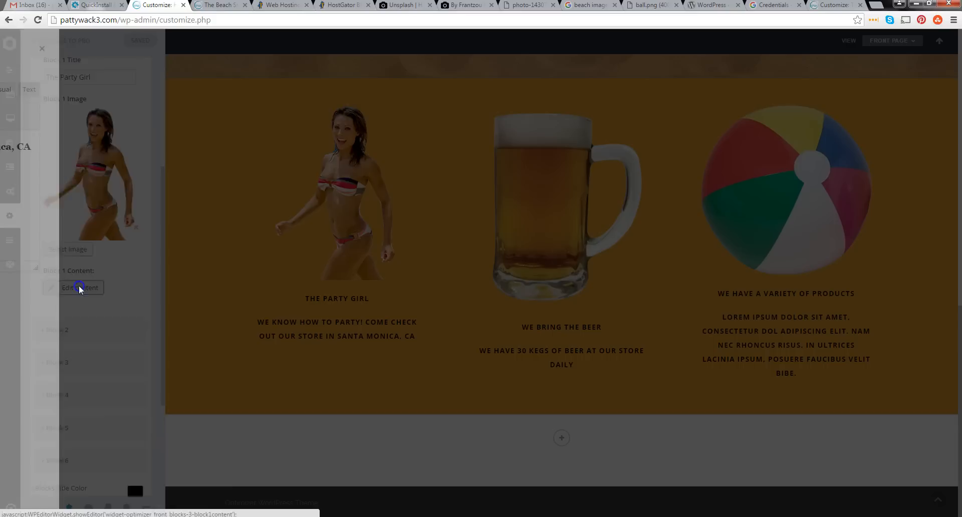
pyautogui.moveTo(354, 142); pyautogui.dragTo(20, 146)
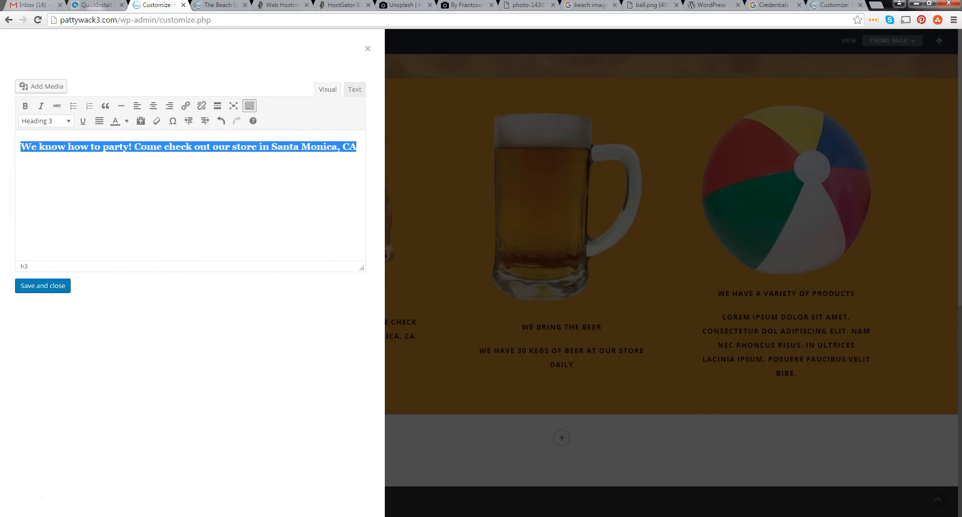
pyautogui.click(55, 121)
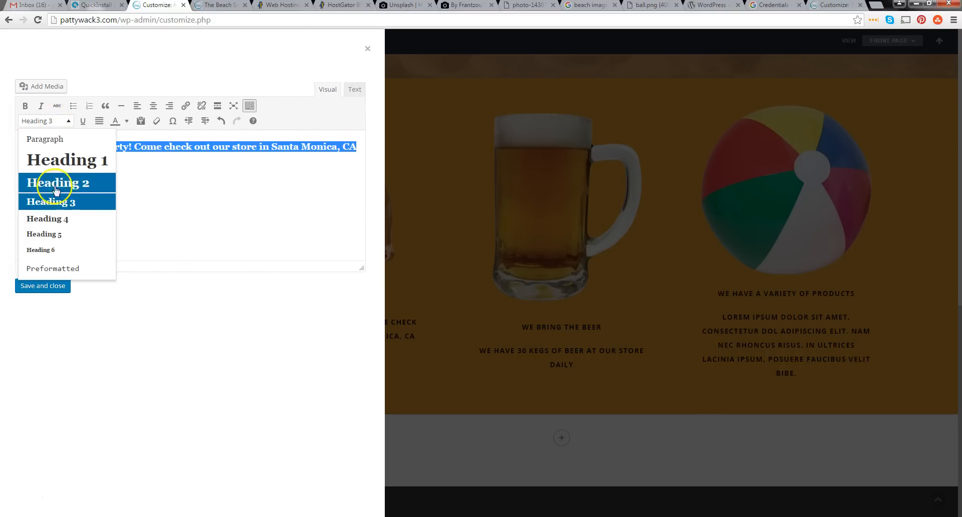
pyautogui.click(71, 235)
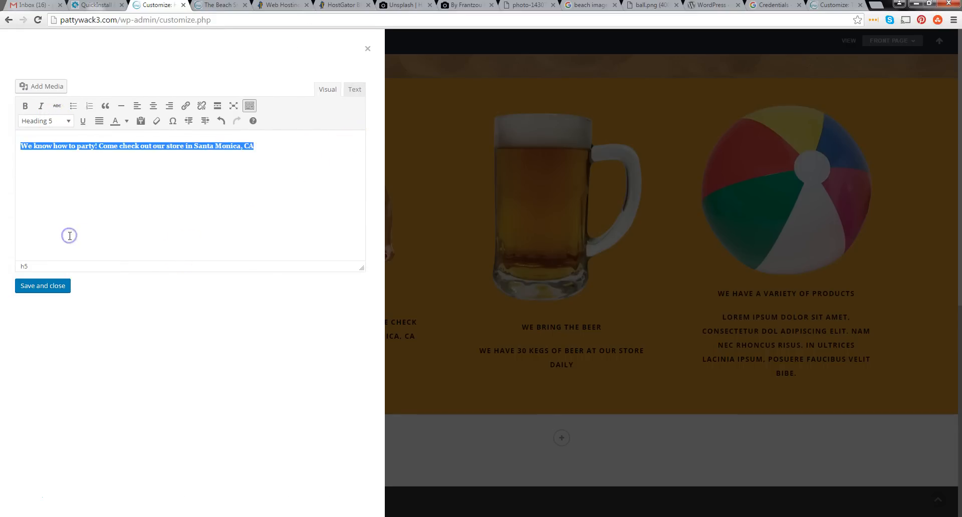
pyautogui.click(57, 286)
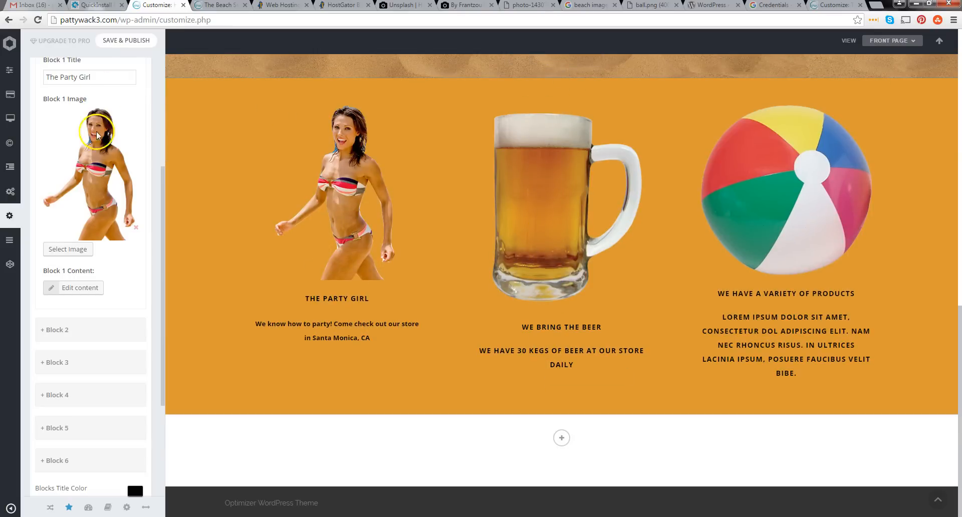
# Make Block 2's beer description Heading 5 text.
pyautogui.scroll(1, 90, 296)
pyautogui.click(87, 78)
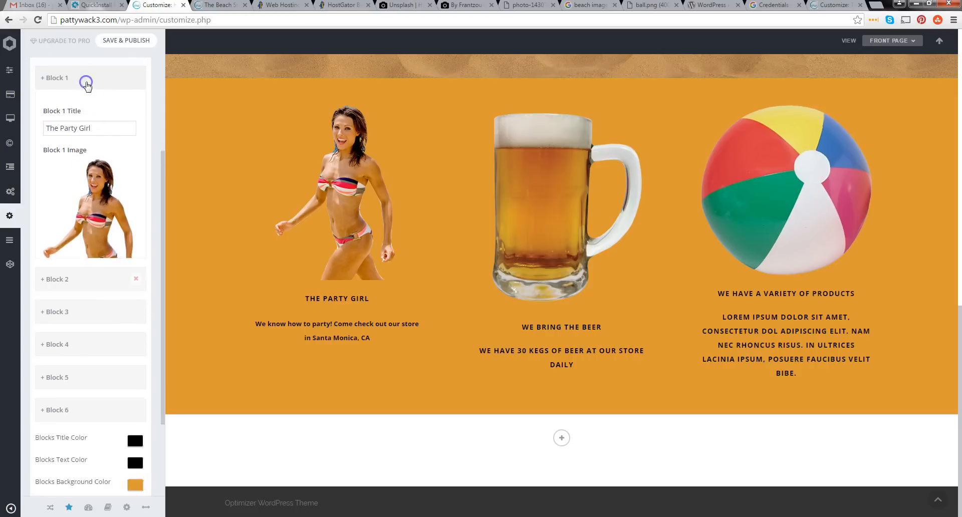
pyautogui.click(106, 165)
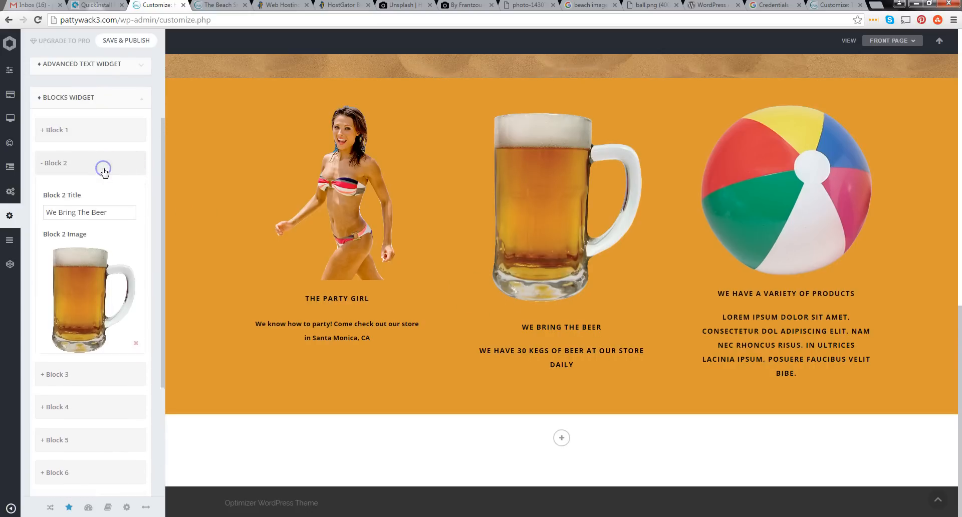
pyautogui.scroll(-1, 95, 280)
pyautogui.click(84, 350)
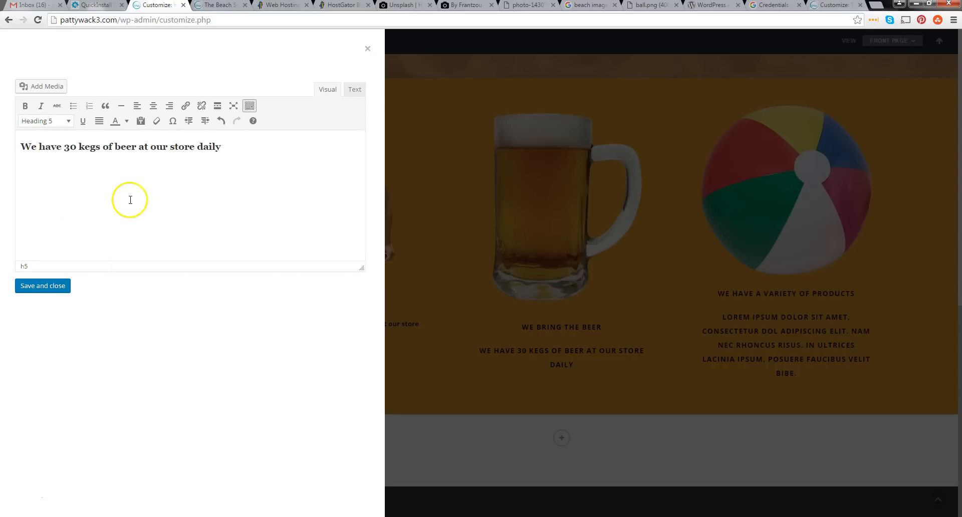
pyautogui.moveTo(236, 154); pyautogui.dragTo(33, 141)
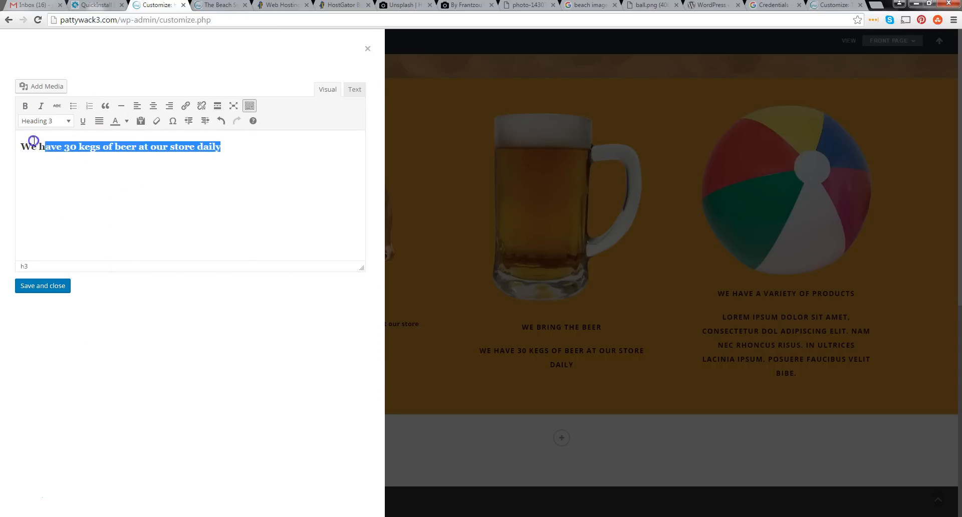
pyautogui.click(35, 123)
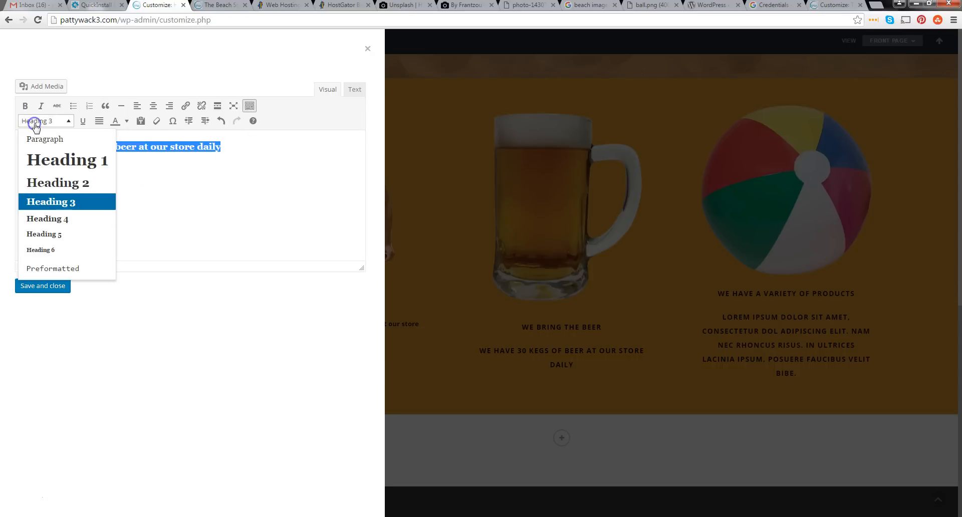
pyautogui.click(45, 230)
pyautogui.click(53, 287)
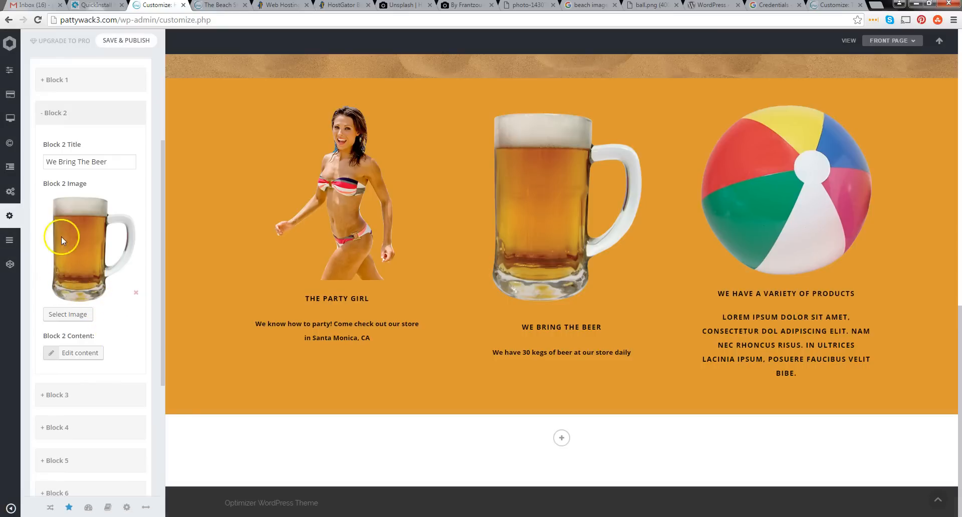
# Make Block 3's lorem ipsum paragraph Heading 5 text.
pyautogui.click(88, 119)
pyautogui.click(89, 196)
pyautogui.scroll(-3, 129, 271)
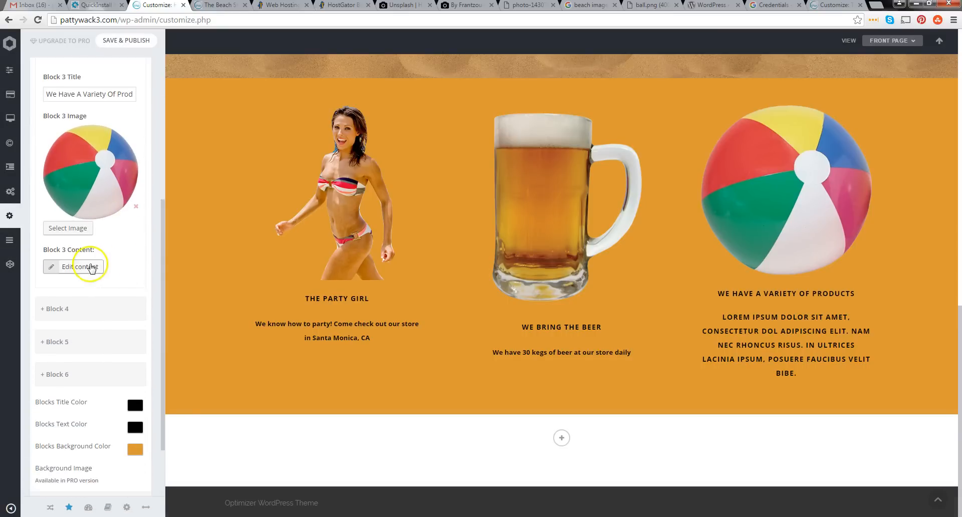
pyautogui.click(88, 268)
pyautogui.moveTo(347, 160); pyautogui.dragTo(7, 126)
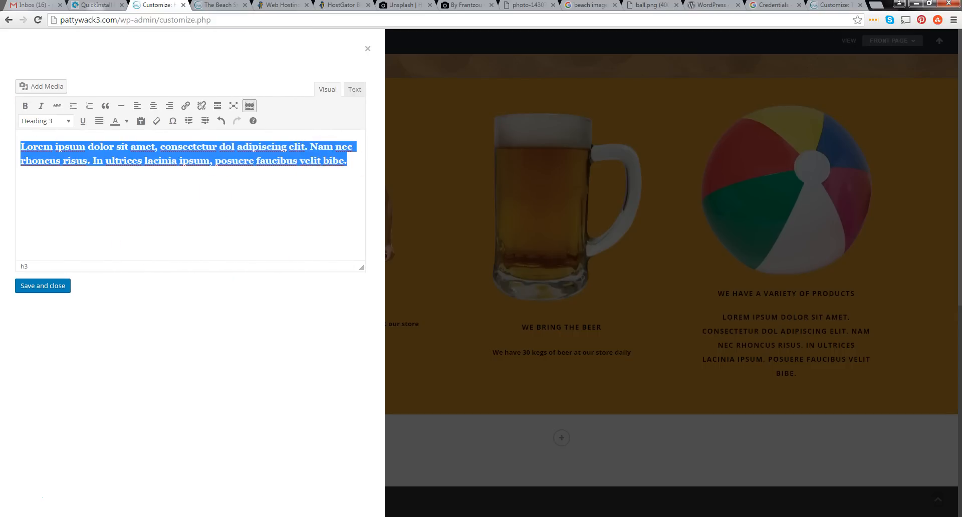
pyautogui.click(50, 124)
pyautogui.click(53, 234)
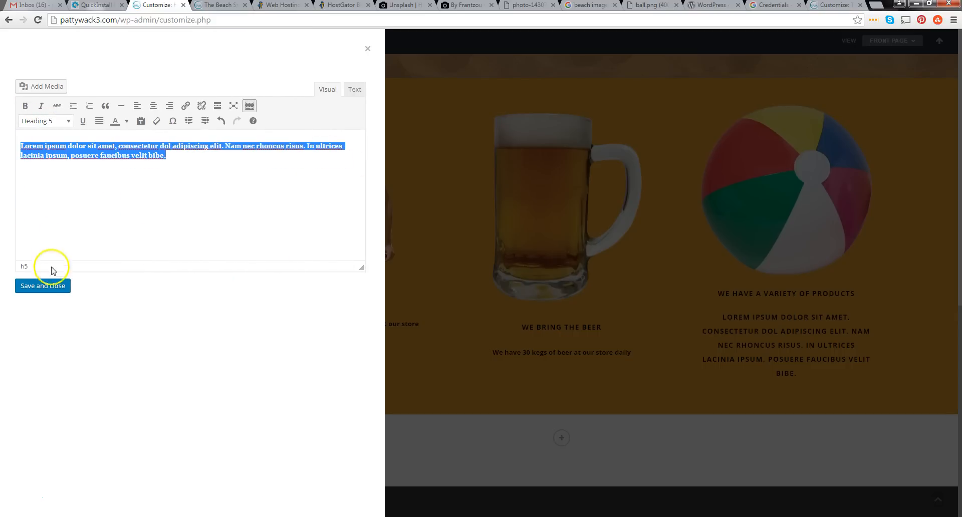
pyautogui.click(53, 286)
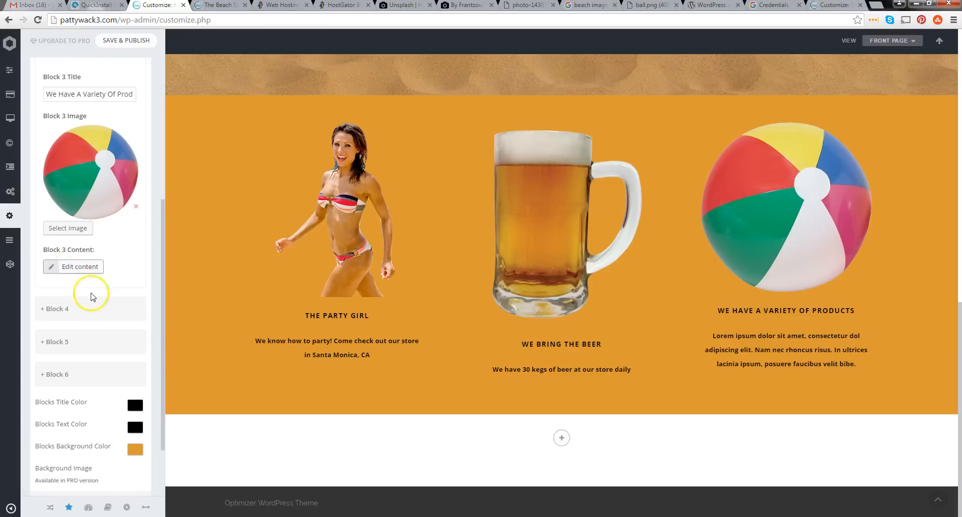
# Collapse the Block 3 settings and go to the site typography settings.
pyautogui.scroll(2, 122, 285)
pyautogui.click(75, 147)
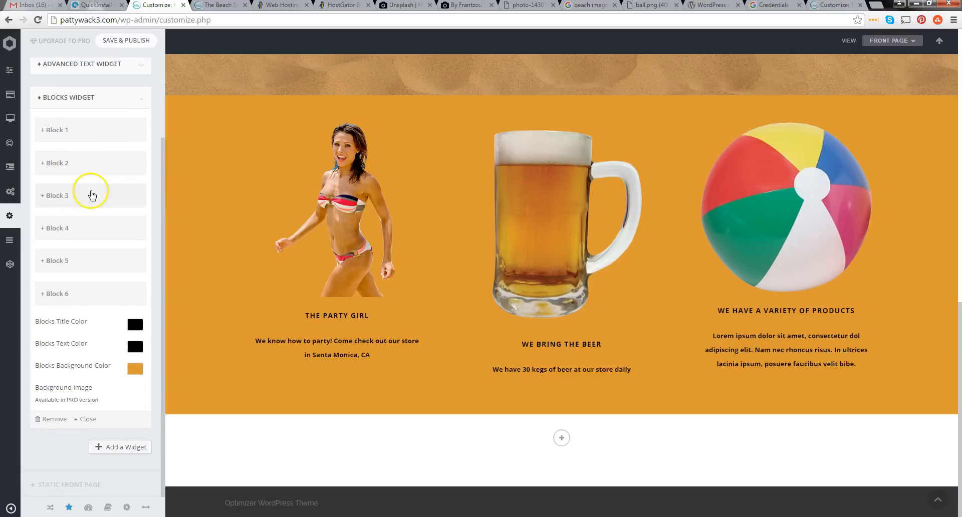
pyautogui.moveTo(7, 236)
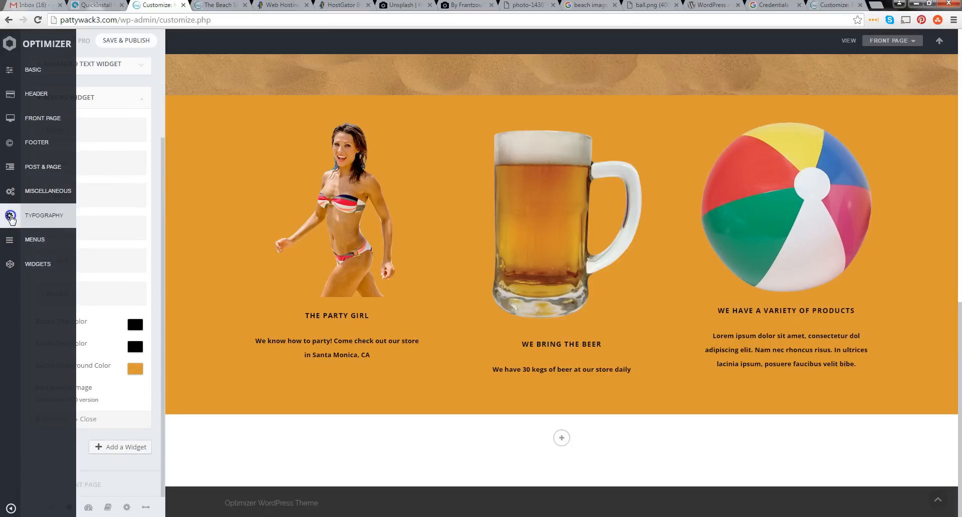
pyautogui.click(10, 217)
# Set Heading 5's text decoration to Underline in Default Typography.
pyautogui.click(99, 102)
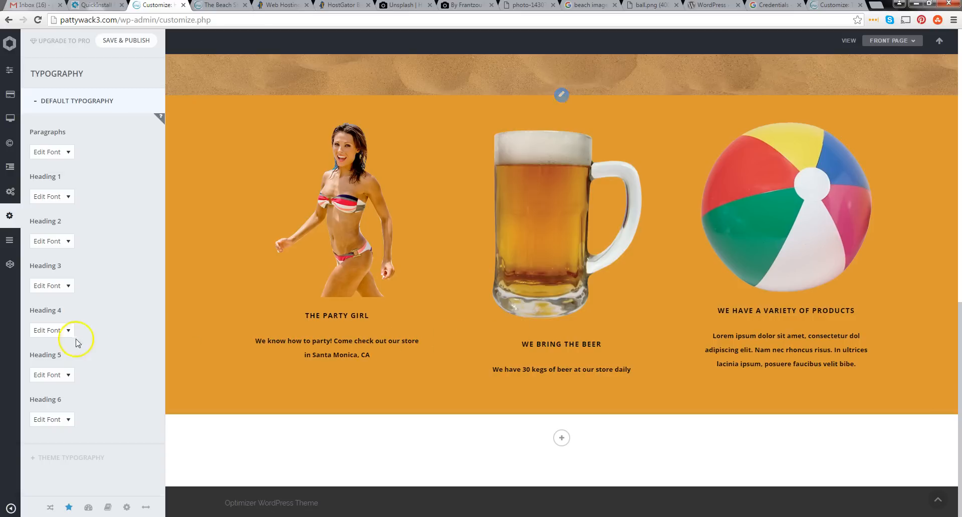
pyautogui.click(71, 377)
pyautogui.scroll(-3, 104, 316)
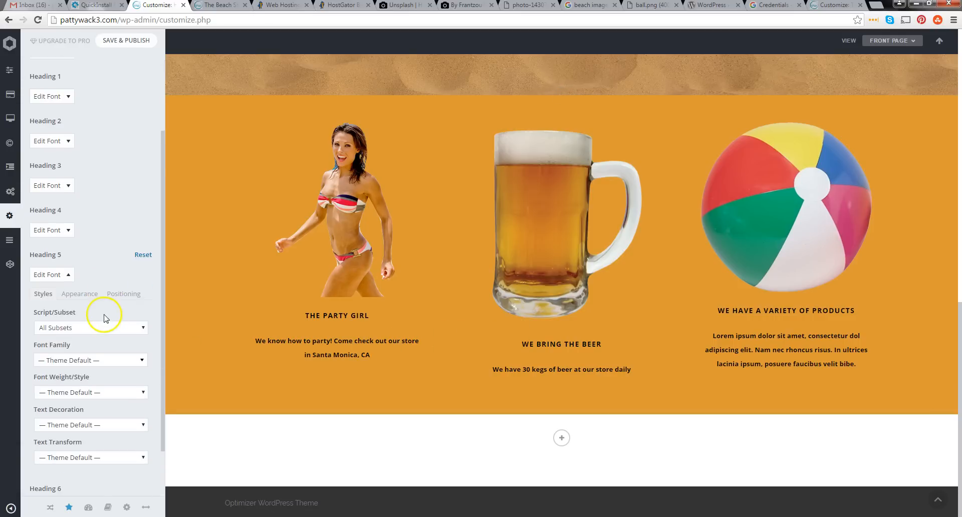
pyautogui.click(94, 342)
pyautogui.click(95, 352)
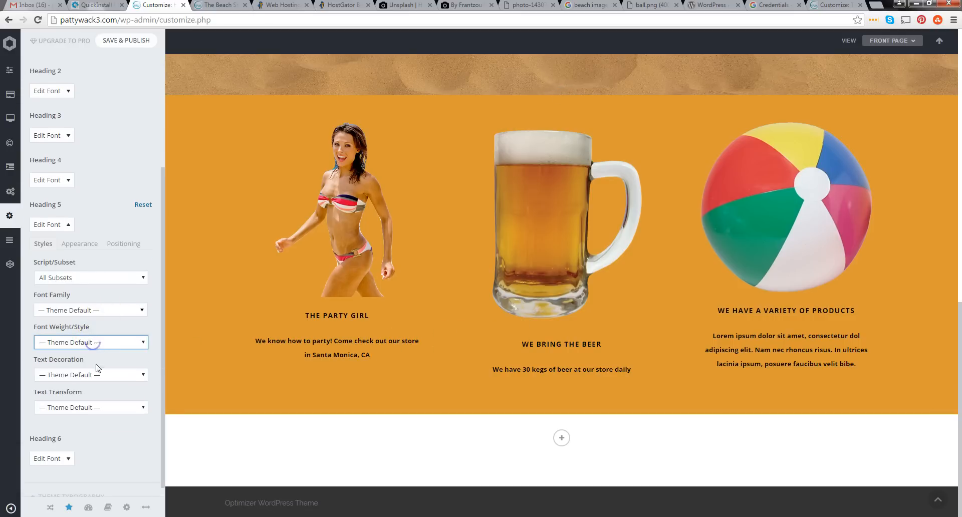
pyautogui.click(96, 375)
pyautogui.click(95, 406)
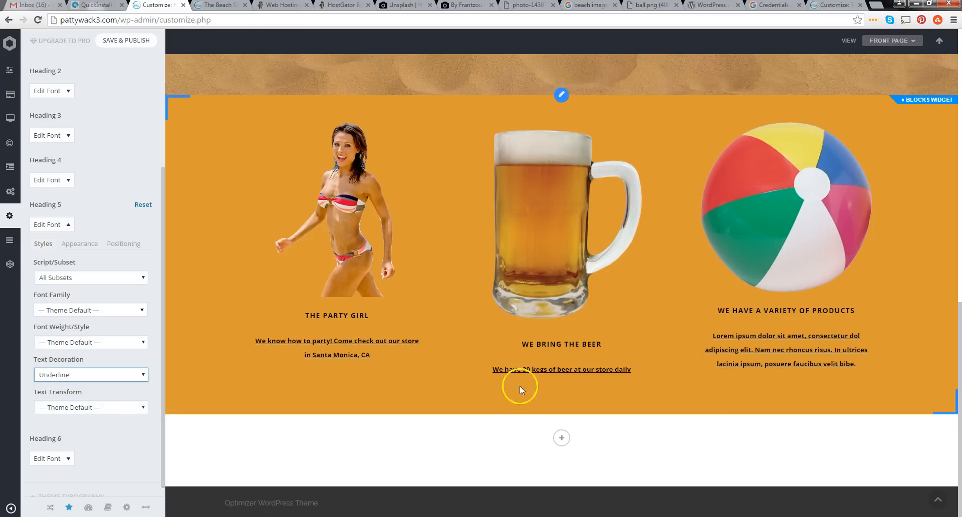
# Try several font families for Heading 5 and settle on Arapey.
pyautogui.click(82, 277)
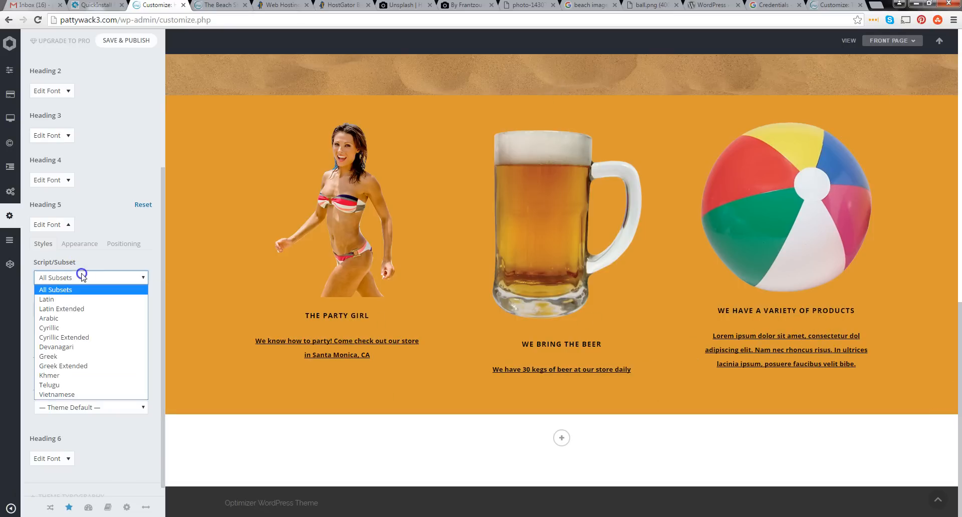
pyautogui.click(87, 278)
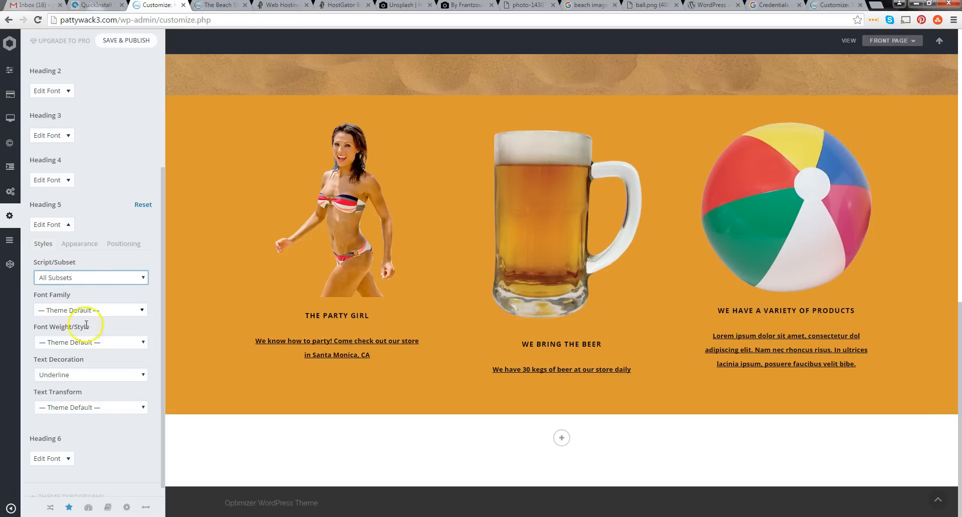
pyautogui.click(86, 343)
pyautogui.click(87, 315)
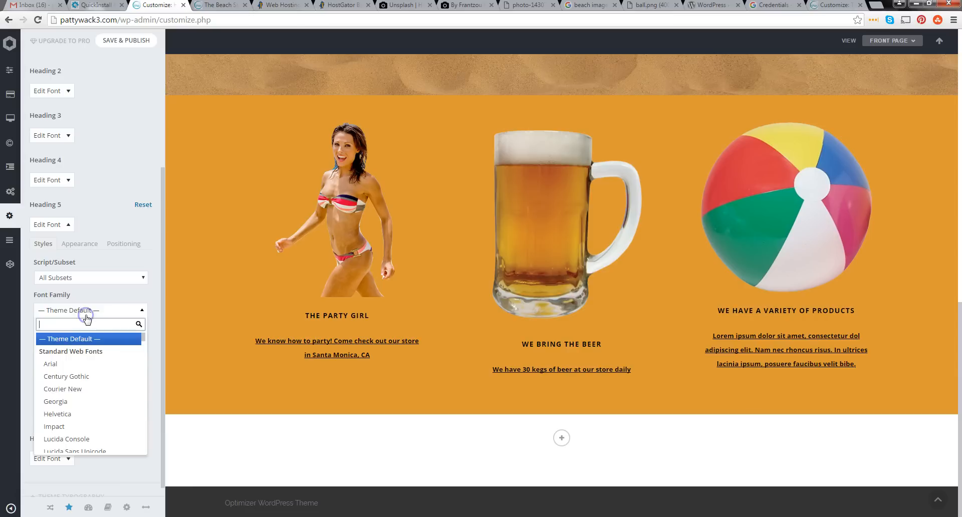
pyautogui.click(87, 400)
pyautogui.click(89, 415)
pyautogui.scroll(-2, 91, 416)
pyautogui.click(90, 404)
pyautogui.scroll(-2, 90, 405)
pyautogui.click(91, 402)
pyautogui.scroll(-4, 91, 402)
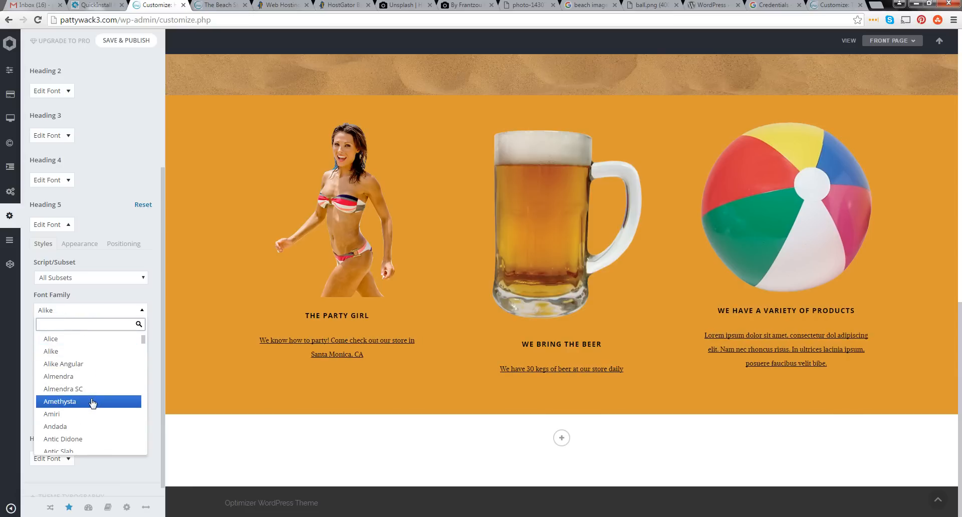
pyautogui.click(92, 401)
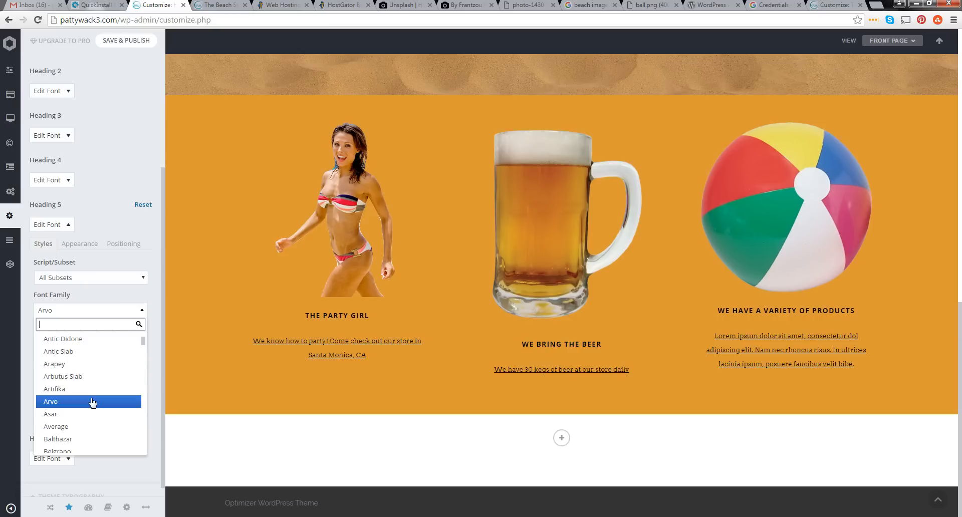
pyautogui.click(93, 340)
pyautogui.click(92, 364)
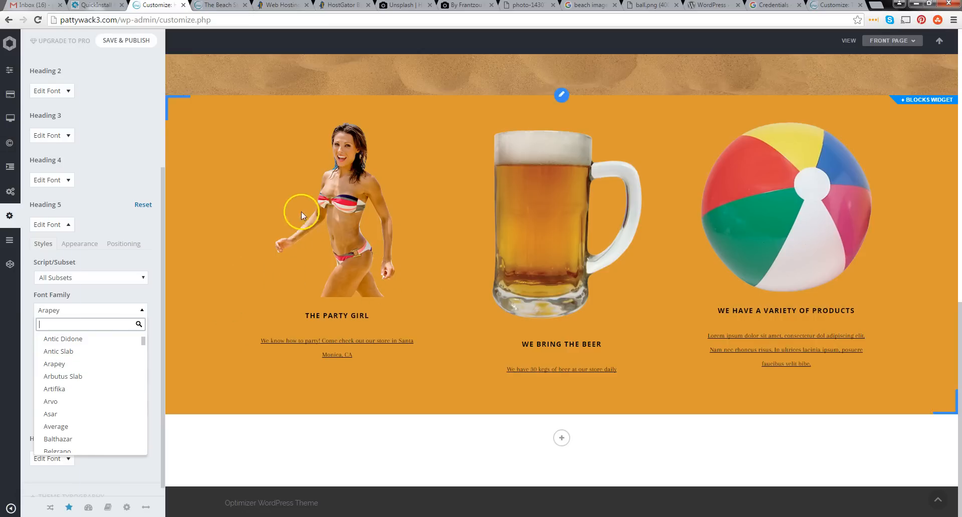
# Save & Publish the typography changes and return to the main customizer list.
pyautogui.click(116, 47)
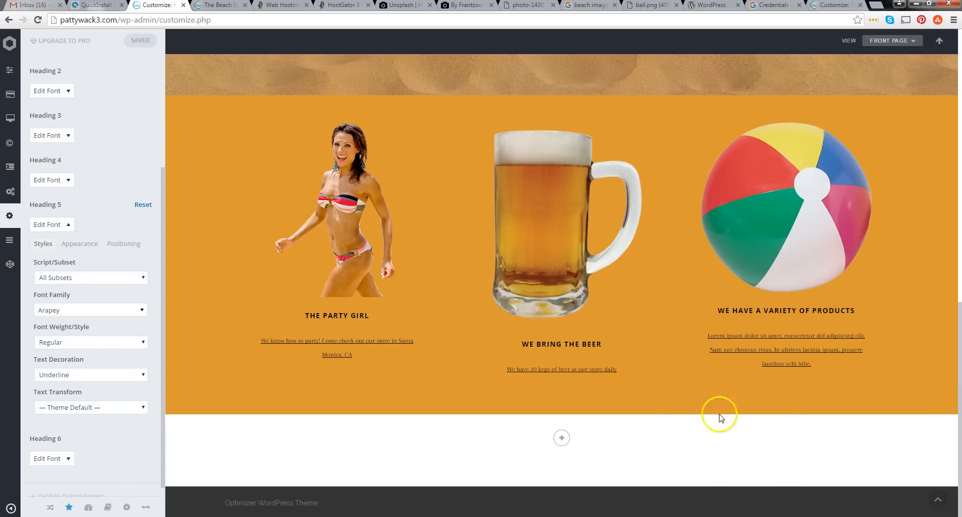
pyautogui.scroll(10, 254, 275)
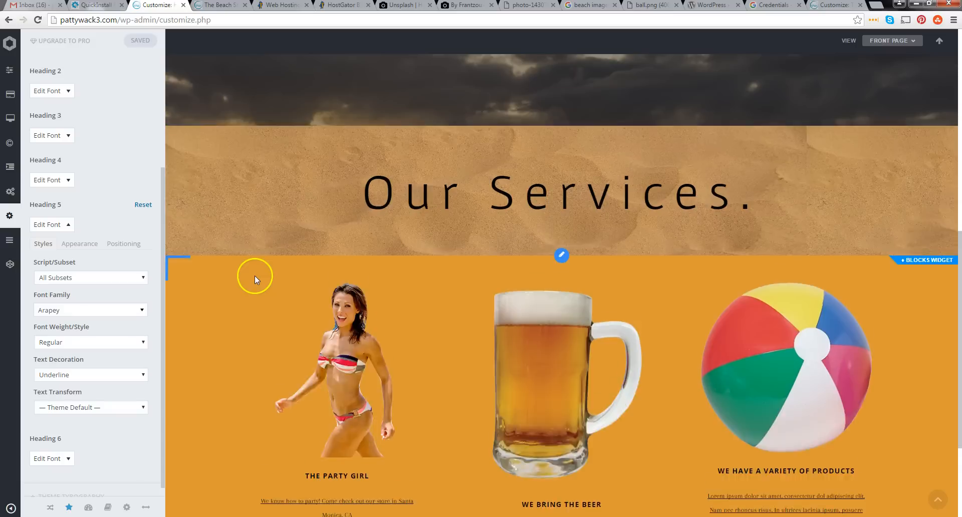
pyautogui.click(11, 45)
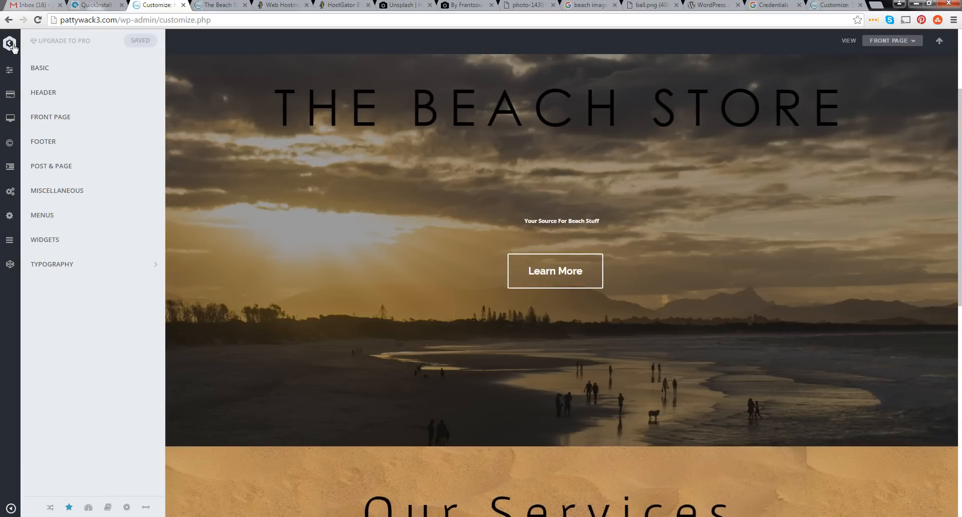
# Open the Front Page widgets section in the Customizer.
pyautogui.scroll(3, 208, 279)
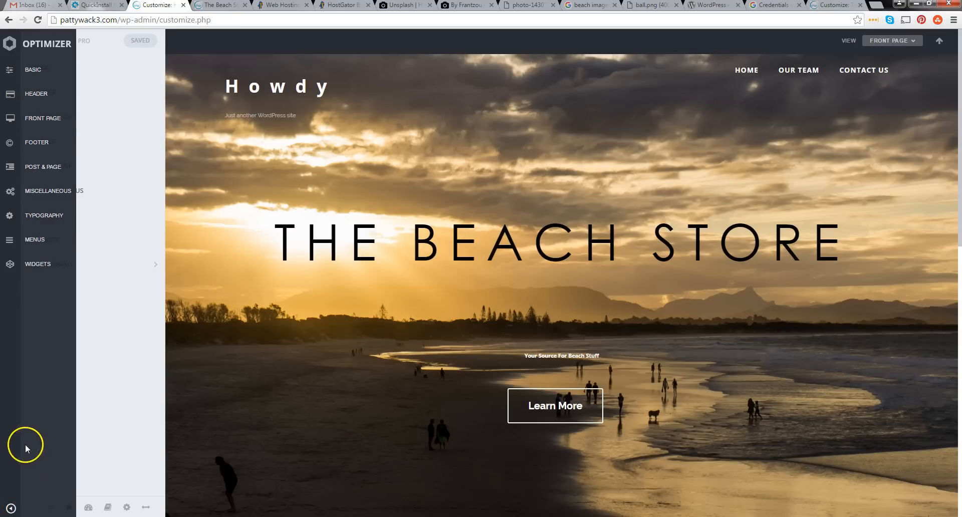
pyautogui.click(11, 509)
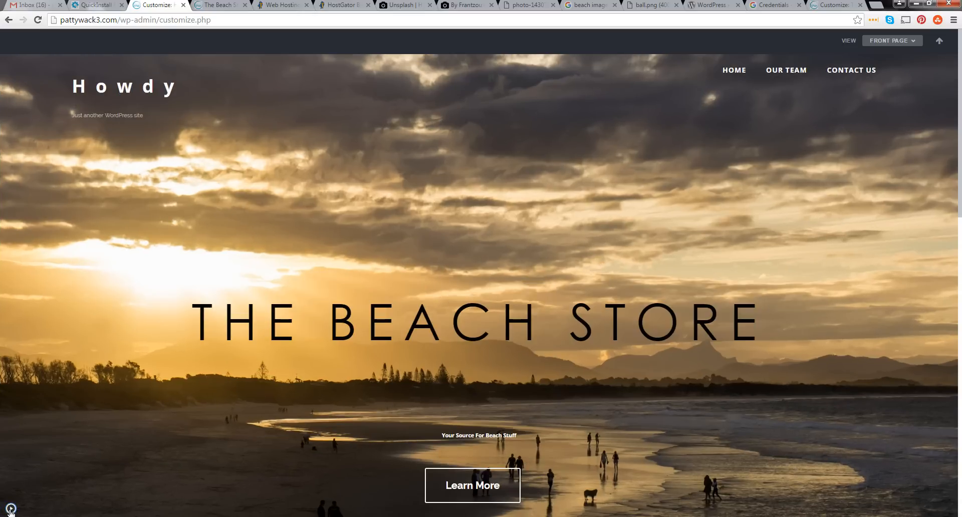
pyautogui.click(11, 509)
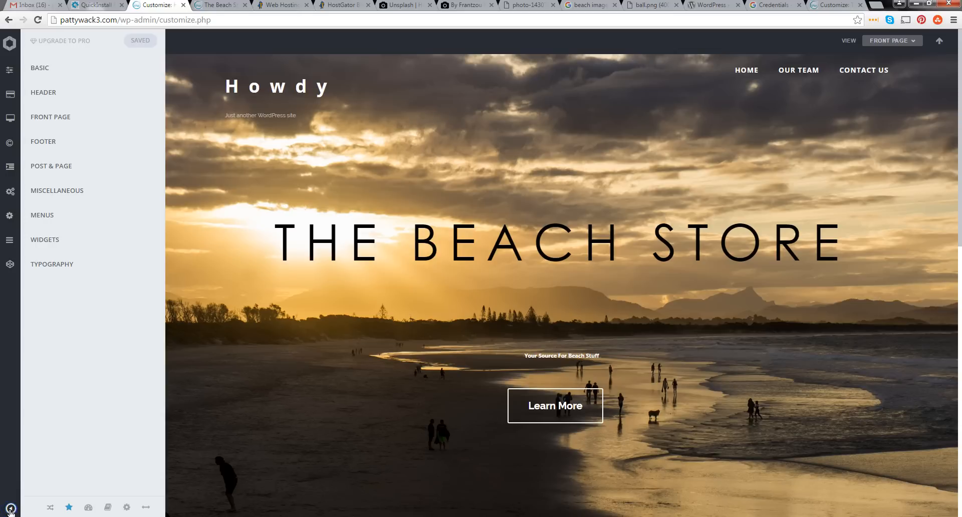
pyautogui.click(90, 116)
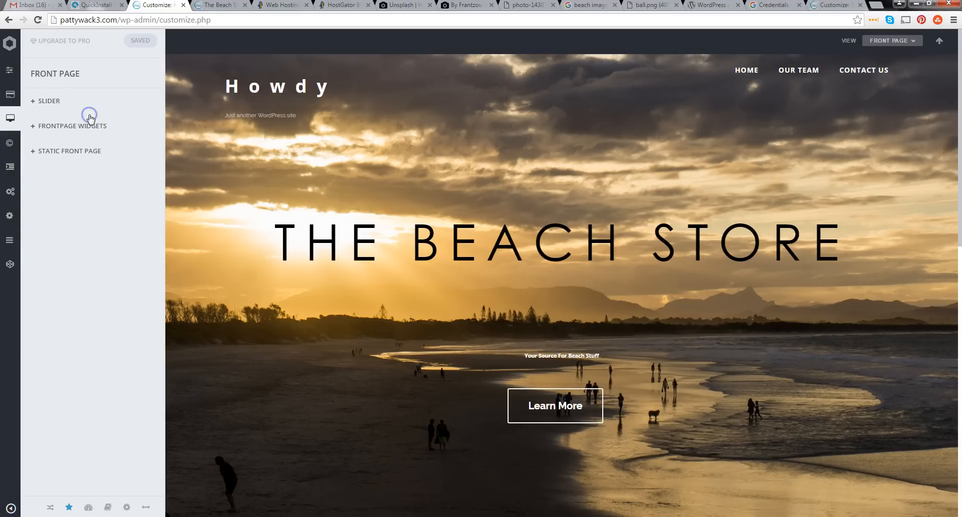
pyautogui.click(93, 125)
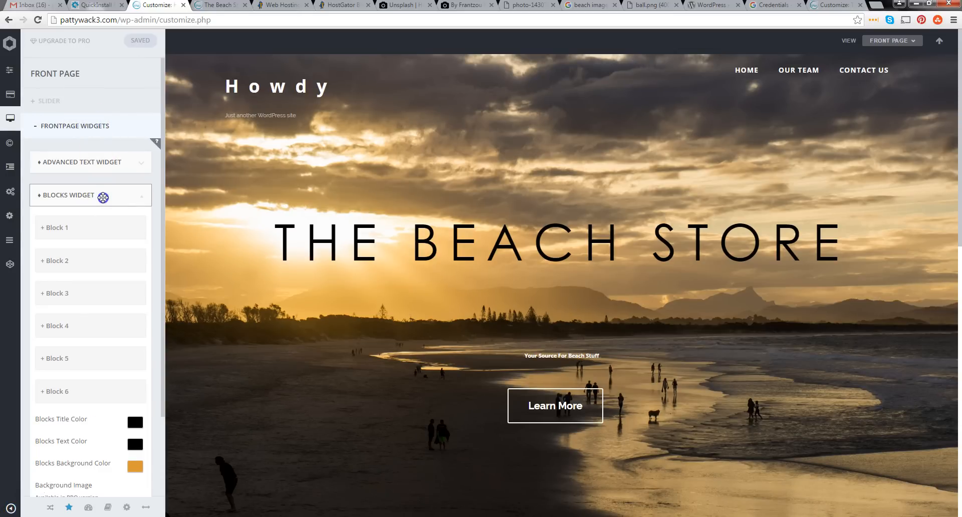
pyautogui.click(133, 197)
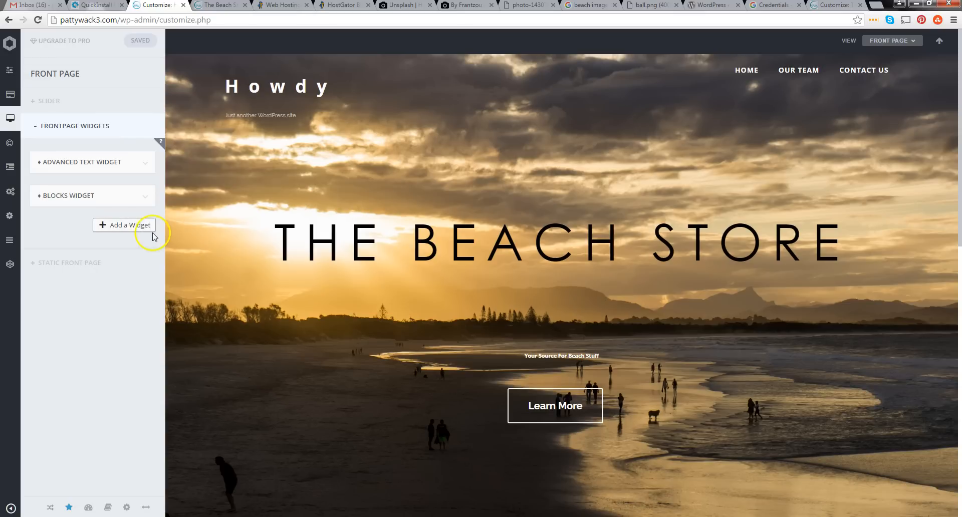
# Add an empty Text widget from Other Widgets to the front page.
pyautogui.click(133, 226)
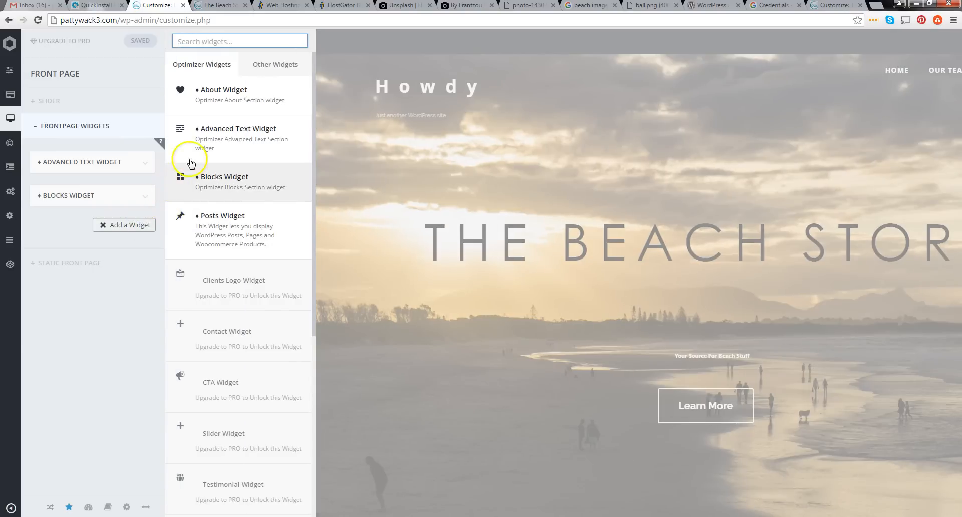
pyautogui.click(263, 64)
pyautogui.scroll(-3, 261, 322)
pyautogui.scroll(-3, 262, 322)
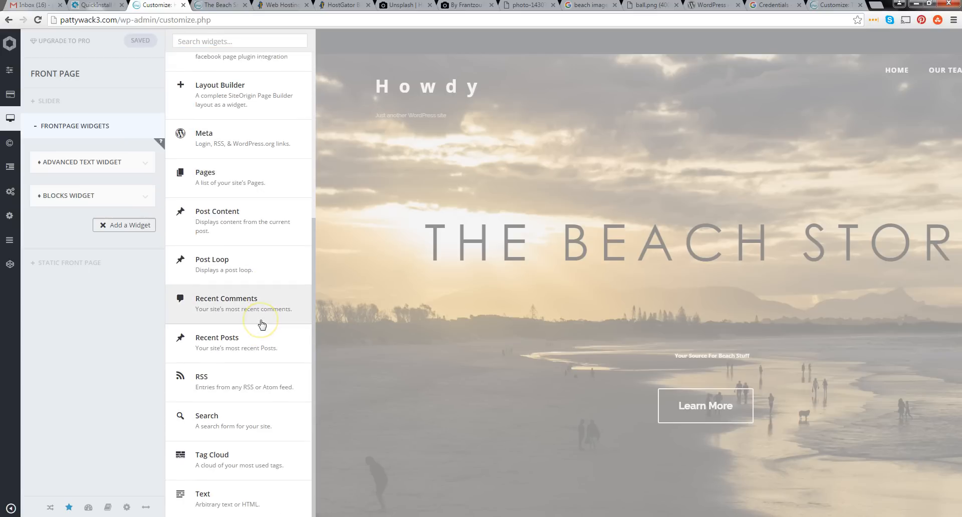
pyautogui.click(218, 496)
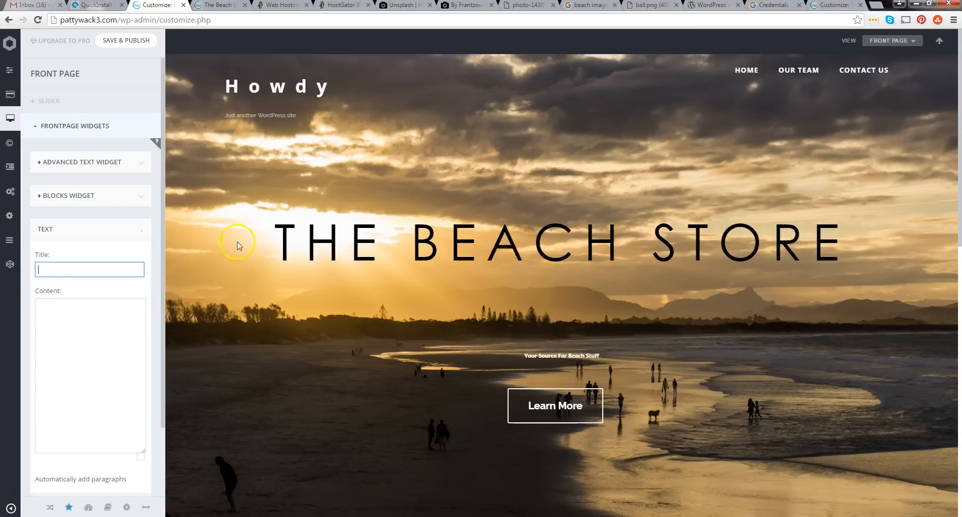
pyautogui.scroll(-5, 401, 224)
pyautogui.scroll(-4, 401, 224)
pyautogui.click(104, 319)
pyautogui.click(104, 269)
pyautogui.click(112, 342)
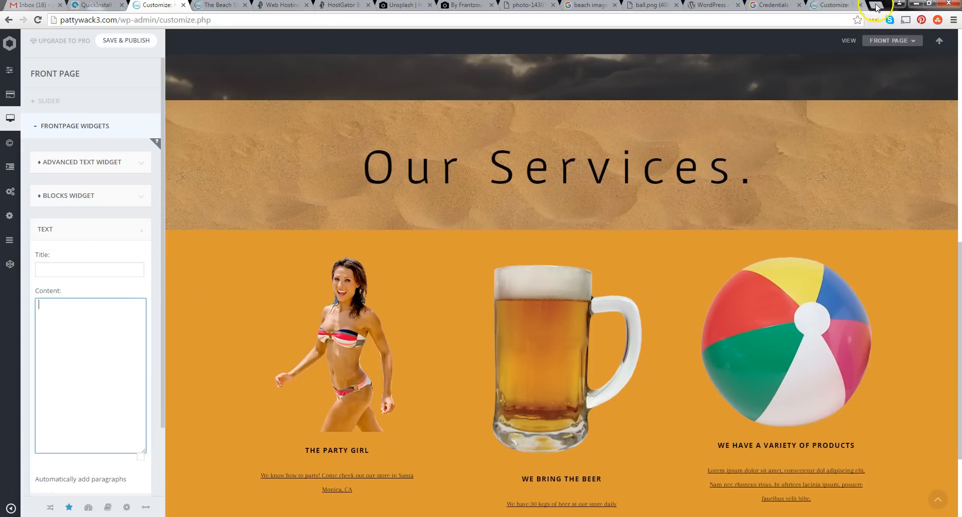
# Open YouTube in a new browser tab.
pyautogui.click(876, 6)
pyautogui.write('y')
pyautogui.press('Return')
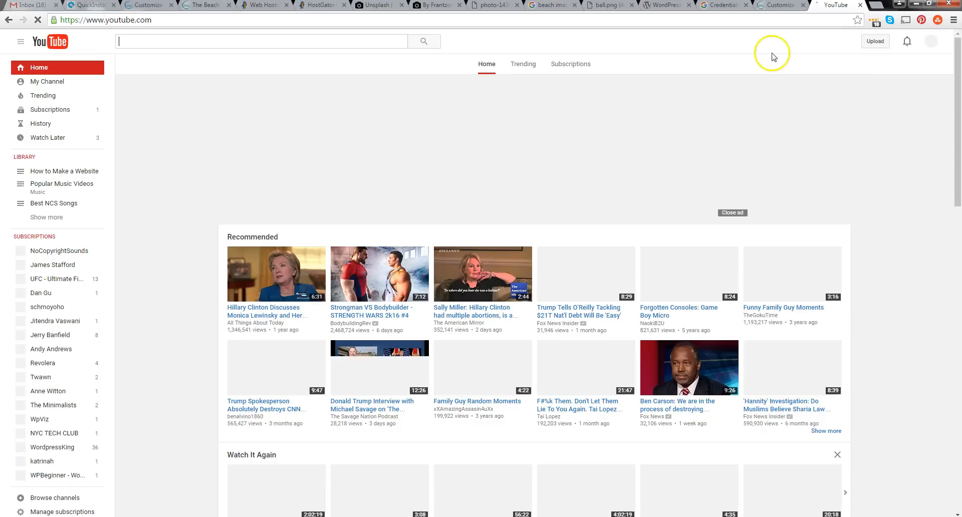
# Open the Family Guy - Funniest Moments video from your channel and pause it.
pyautogui.click(65, 81)
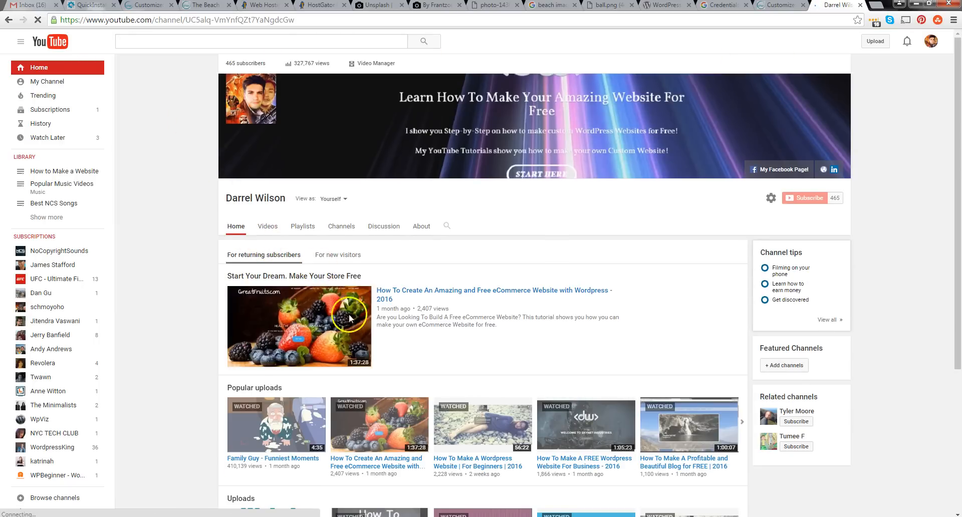
pyautogui.scroll(-3, 367, 337)
pyautogui.click(274, 359)
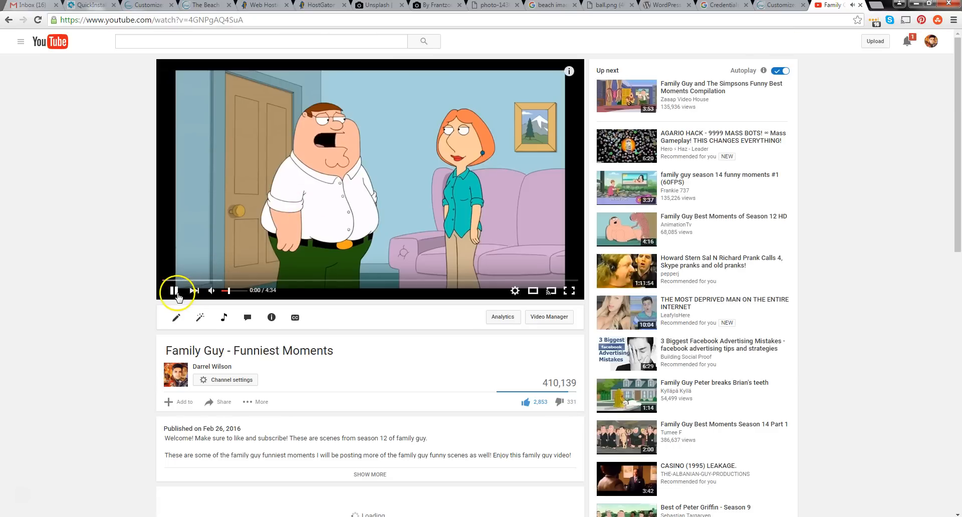
pyautogui.click(174, 290)
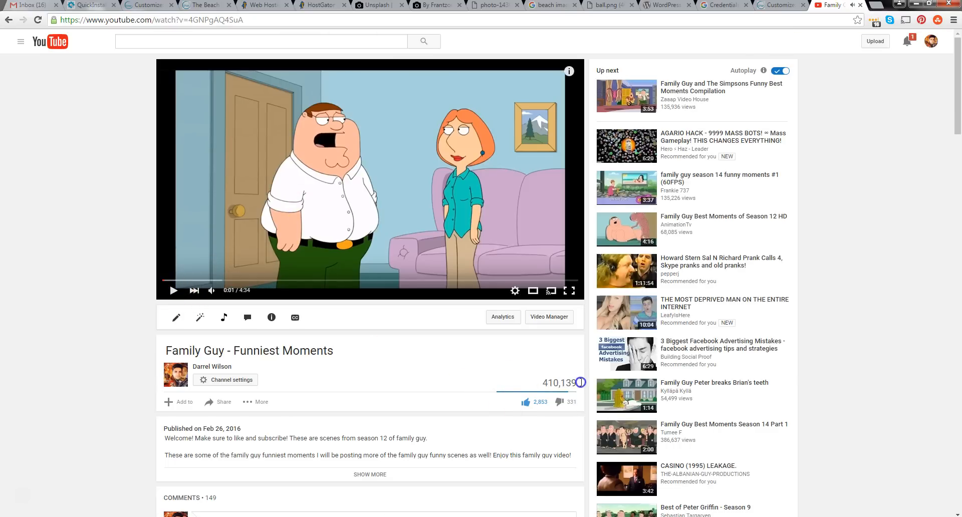
pyautogui.scroll(-3, 273, 298)
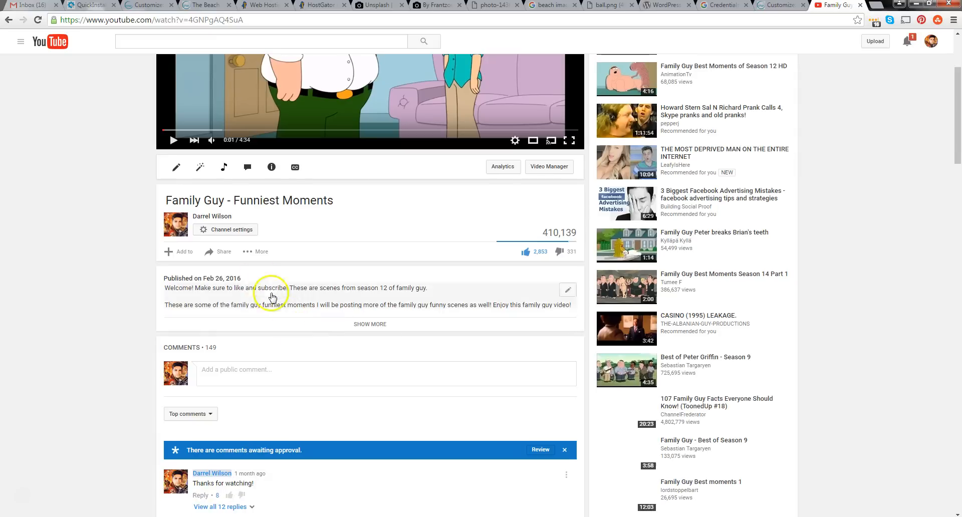
# Copy the video's Share > Embed iframe code and go back to the WordPress tab.
pyautogui.click(224, 251)
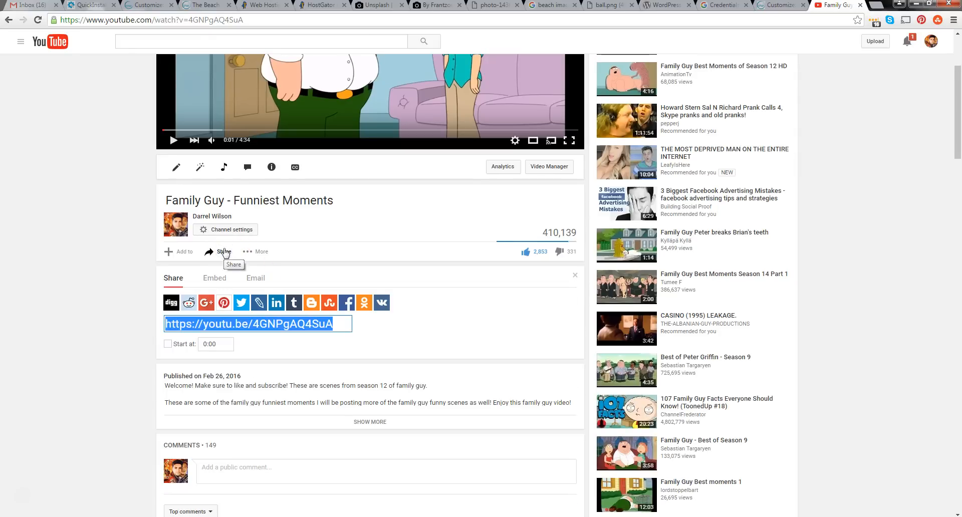
pyautogui.click(217, 280)
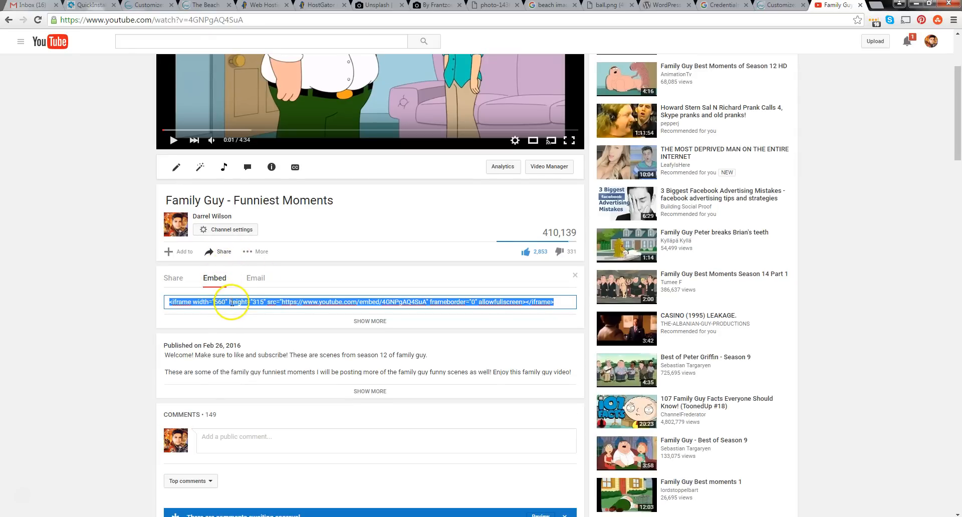
pyautogui.rightClick(231, 303)
pyautogui.click(253, 322)
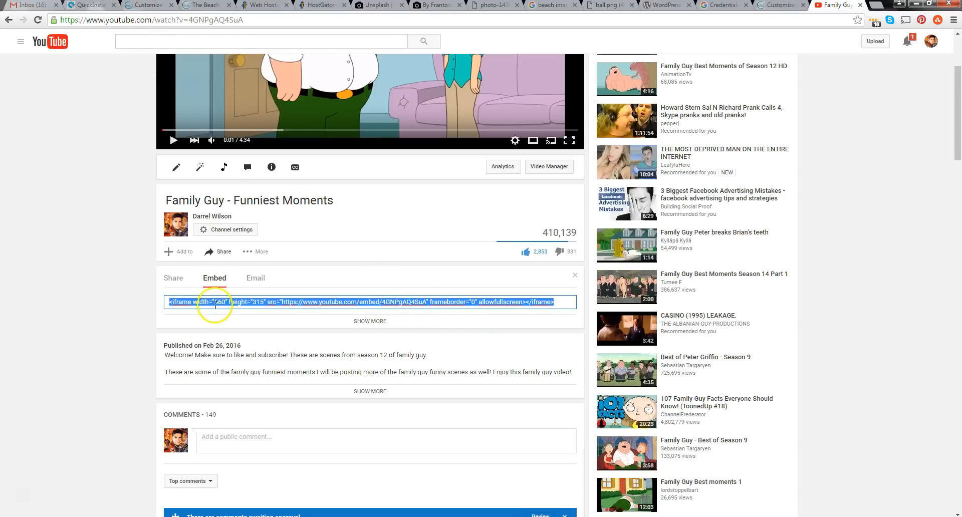
pyautogui.click(80, 8)
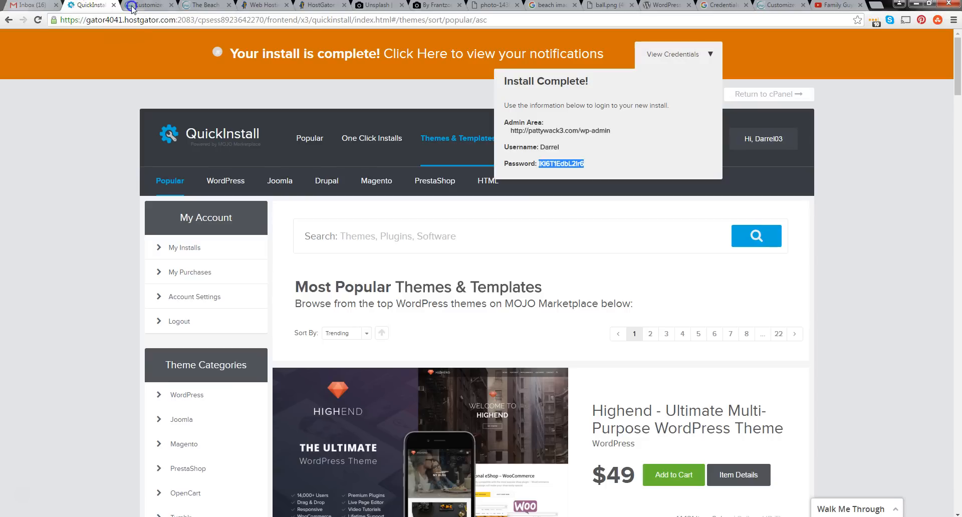
pyautogui.click(133, 9)
# Paste the YouTube iframe code into the Text widget's Content box and Save & Publish.
pyautogui.click(134, 355)
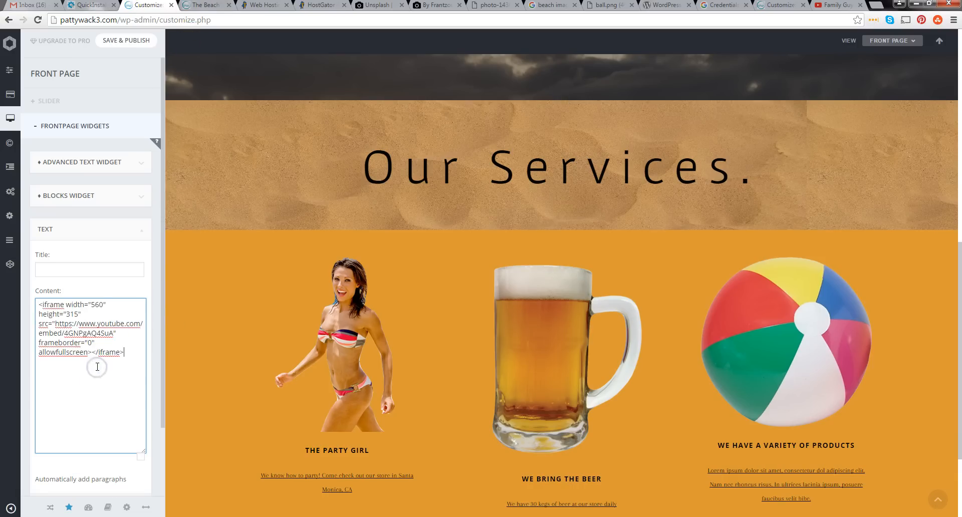
pyautogui.scroll(-2, 99, 366)
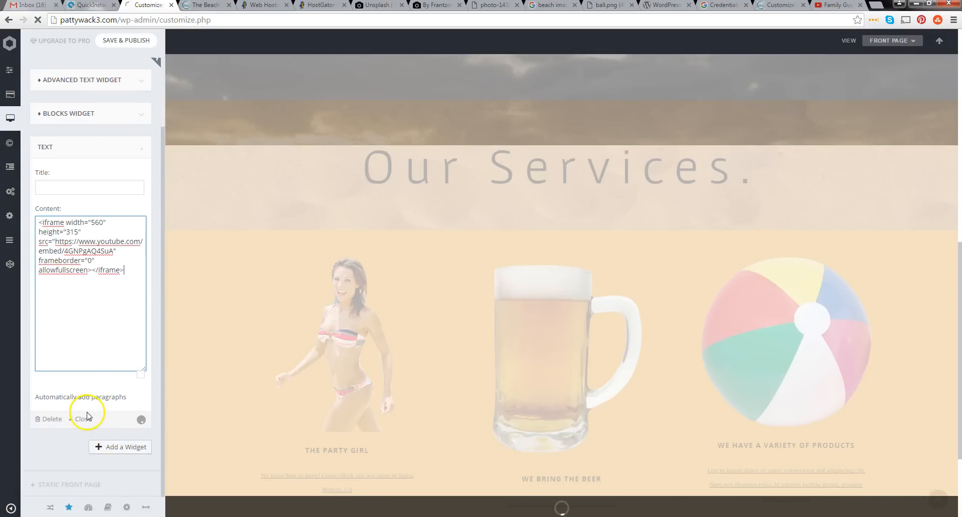
pyautogui.scroll(-5, 479, 401)
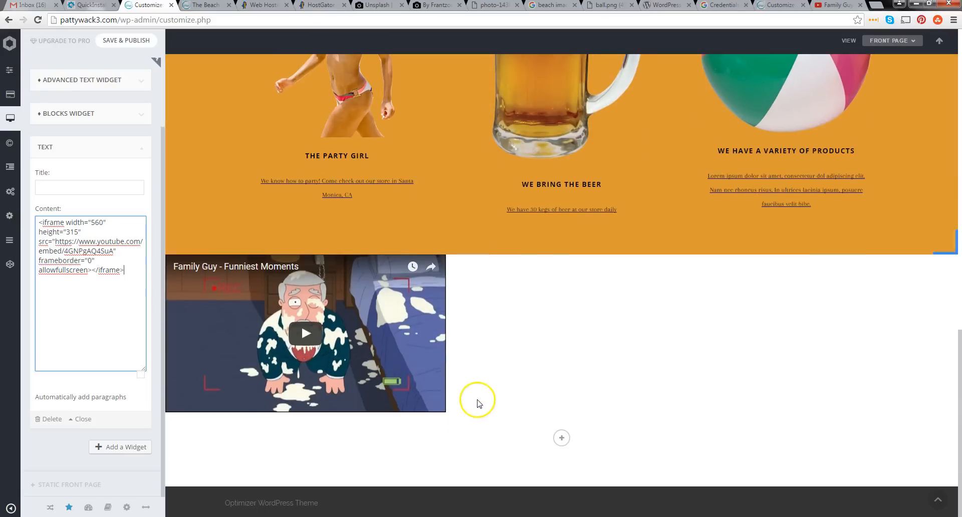
pyautogui.click(126, 40)
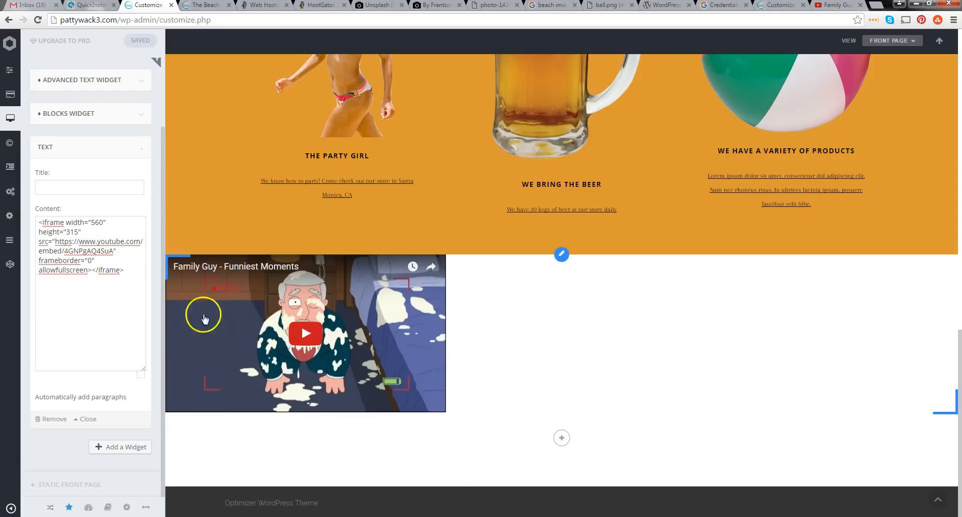
pyautogui.click(95, 222)
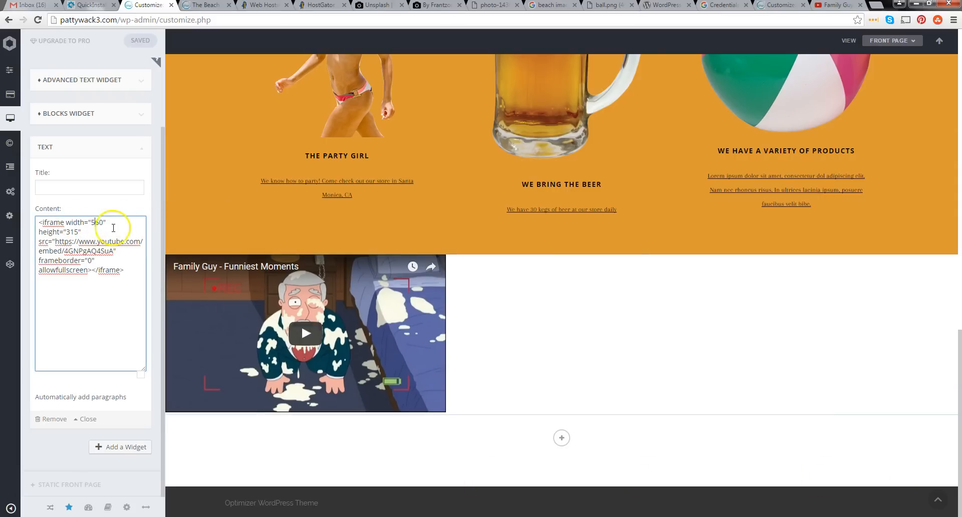
pyautogui.click(140, 215)
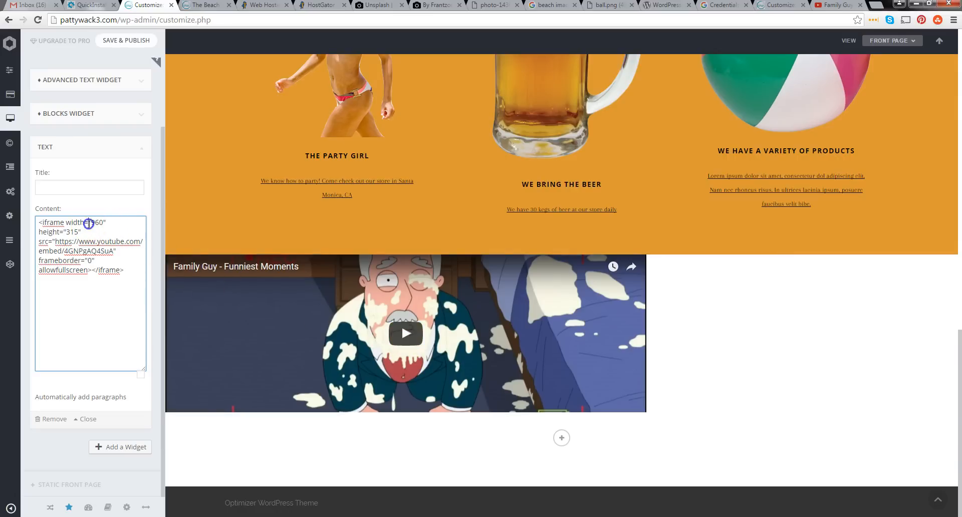
# Change the iframe width from 1560 to 1860 and publish.
pyautogui.write('1')
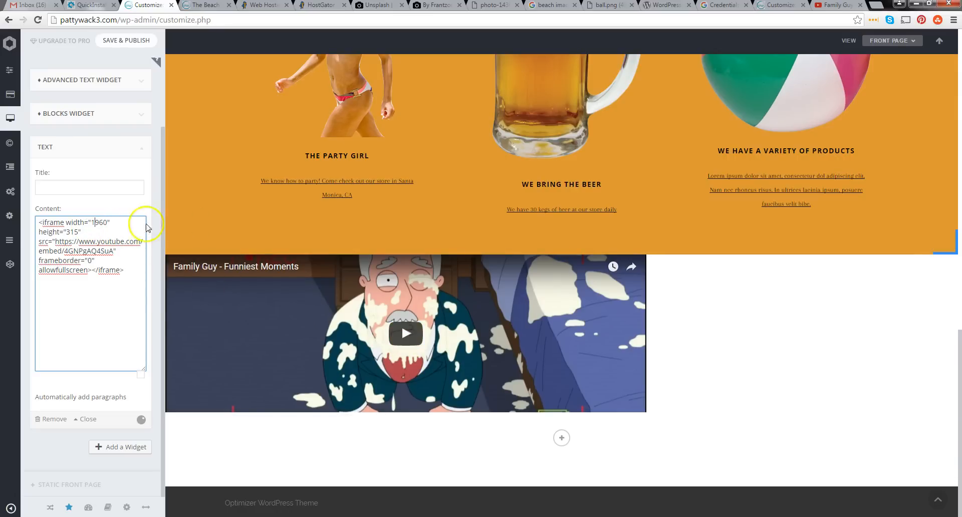
pyautogui.click(128, 233)
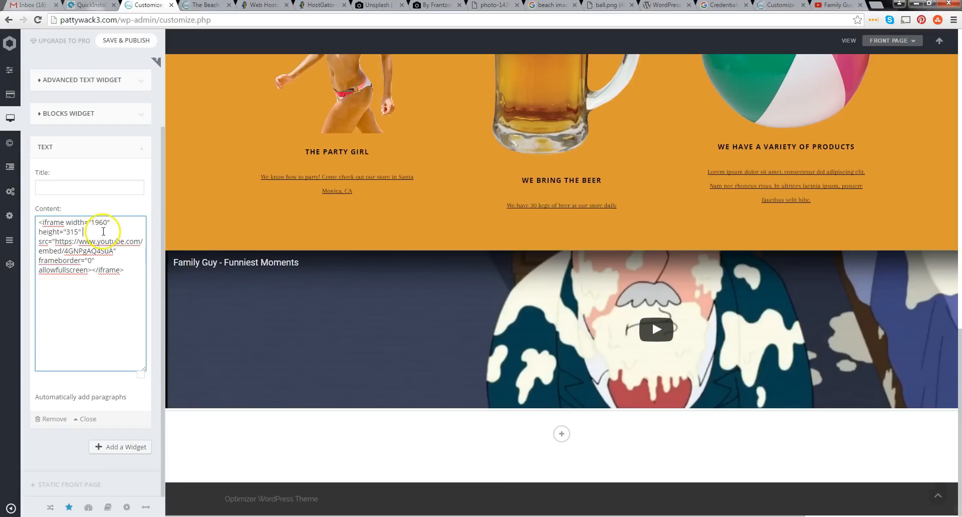
pyautogui.click(98, 223)
pyautogui.press('BackSpace')
pyautogui.write('5')
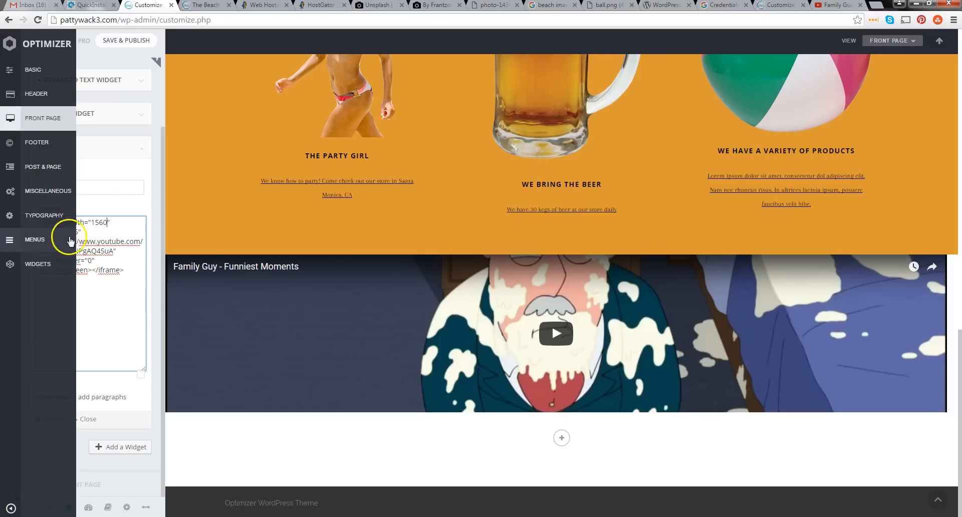
pyautogui.click(70, 232)
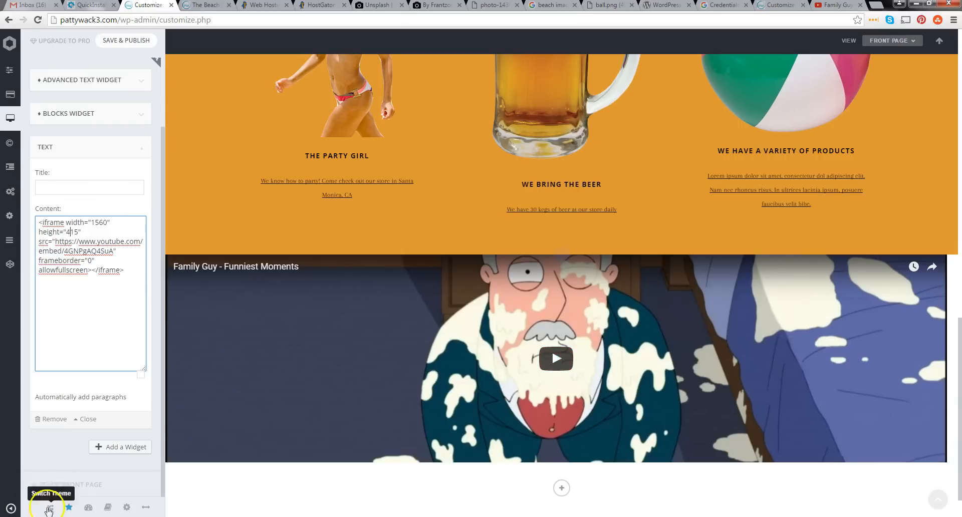
pyautogui.click(134, 40)
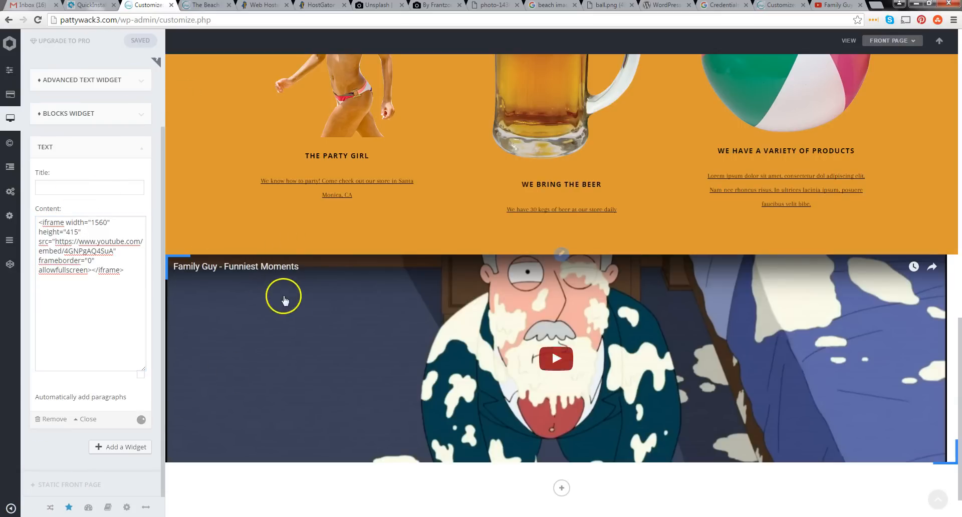
# Check the widened video in the full-width preview and return to the embed code.
pyautogui.click(11, 508)
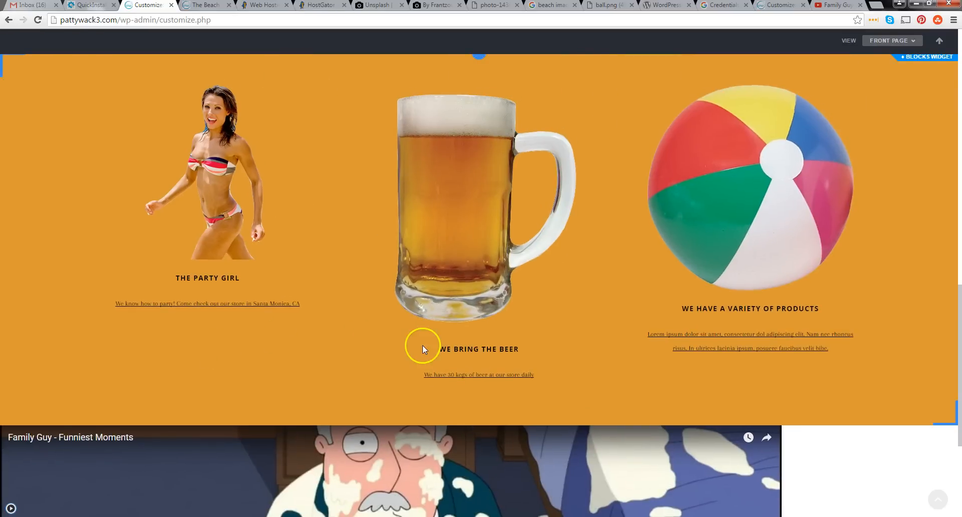
pyautogui.scroll(-4, 424, 345)
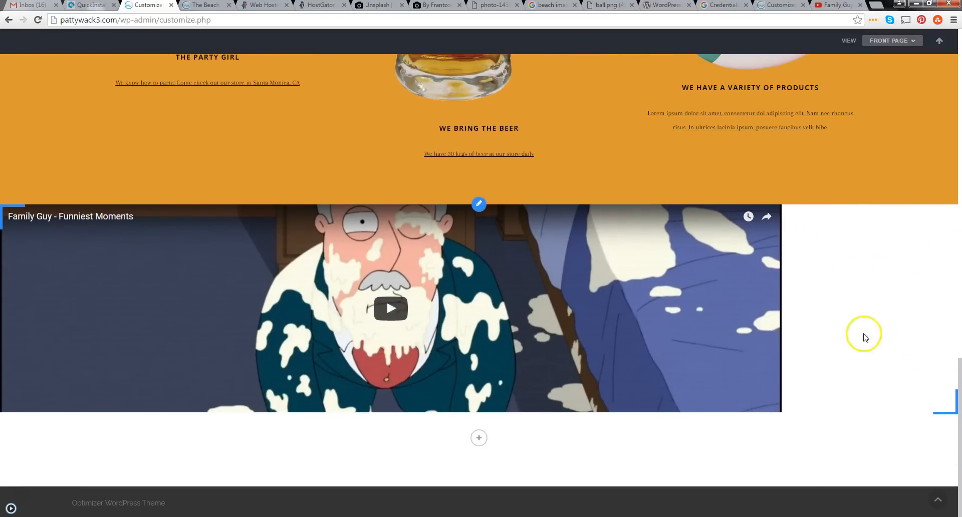
pyautogui.click(10, 509)
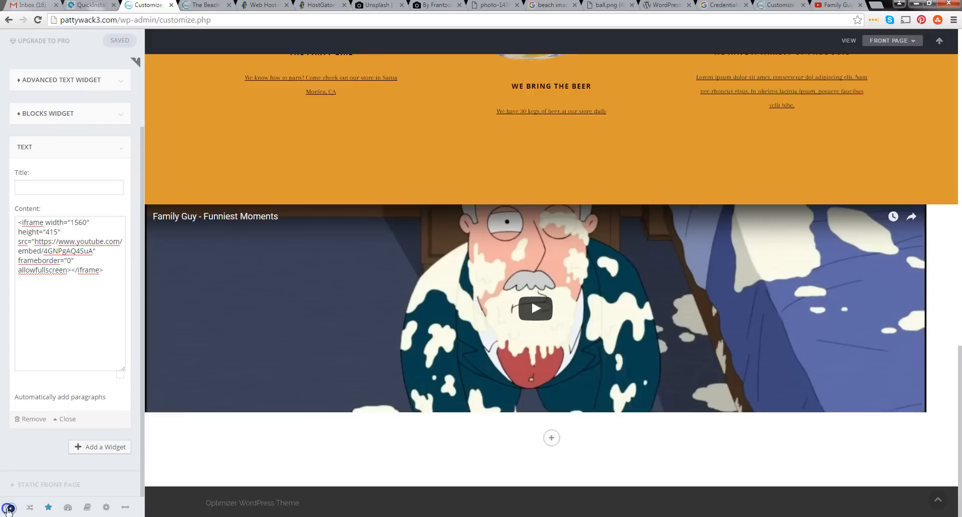
pyautogui.click(99, 223)
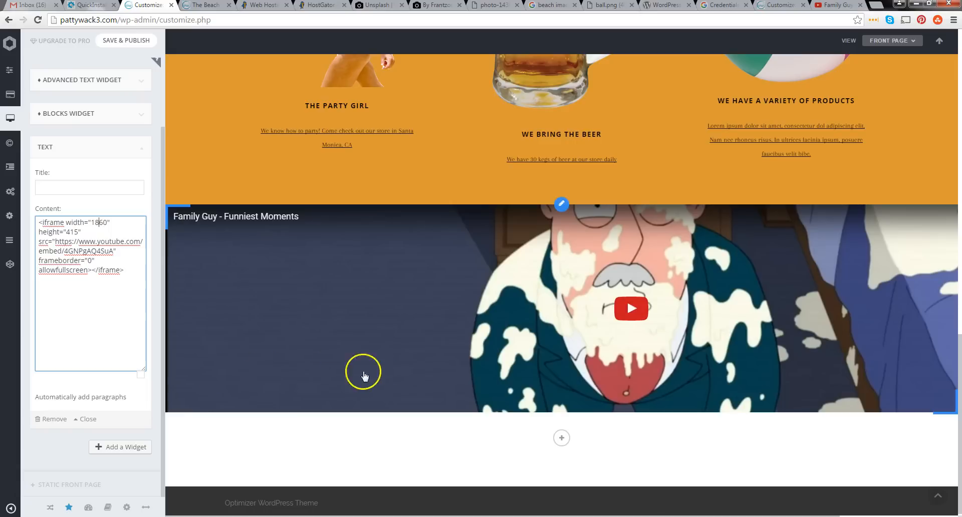
pyautogui.click(11, 508)
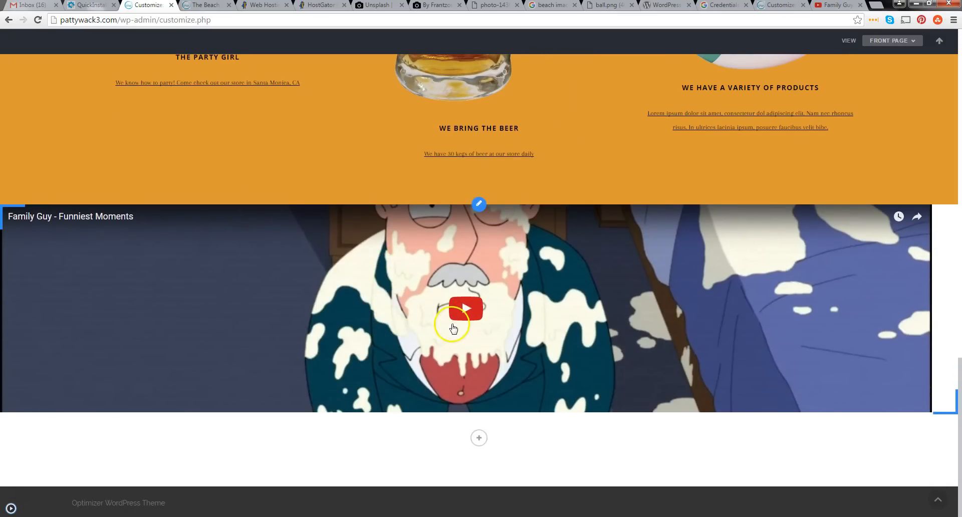
pyautogui.click(11, 507)
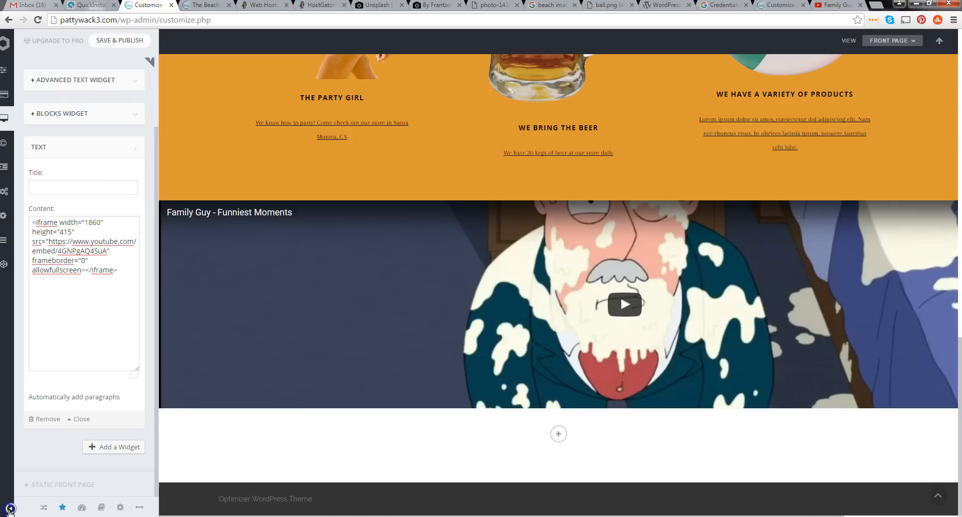
pyautogui.click(70, 229)
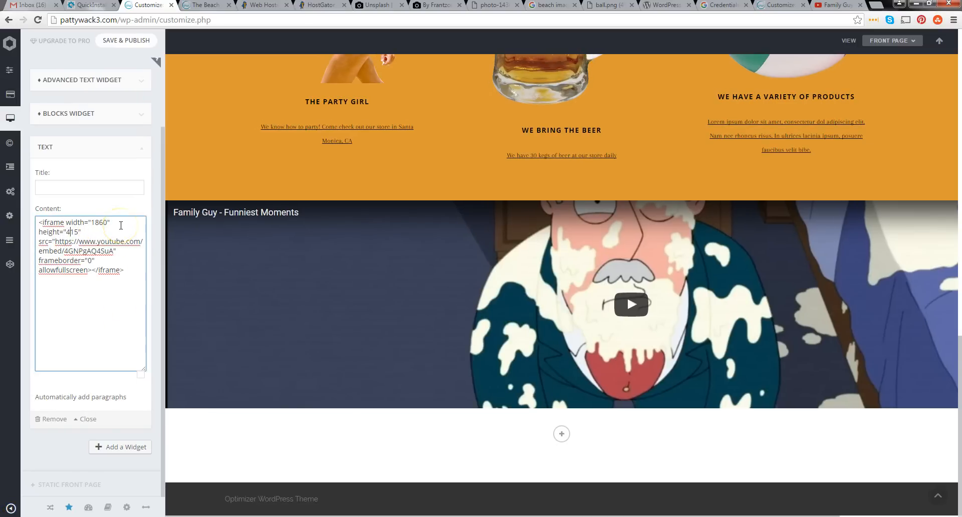
# Set the iframe width to 1960 at height 715 and Save & Publish.
pyautogui.click(97, 225)
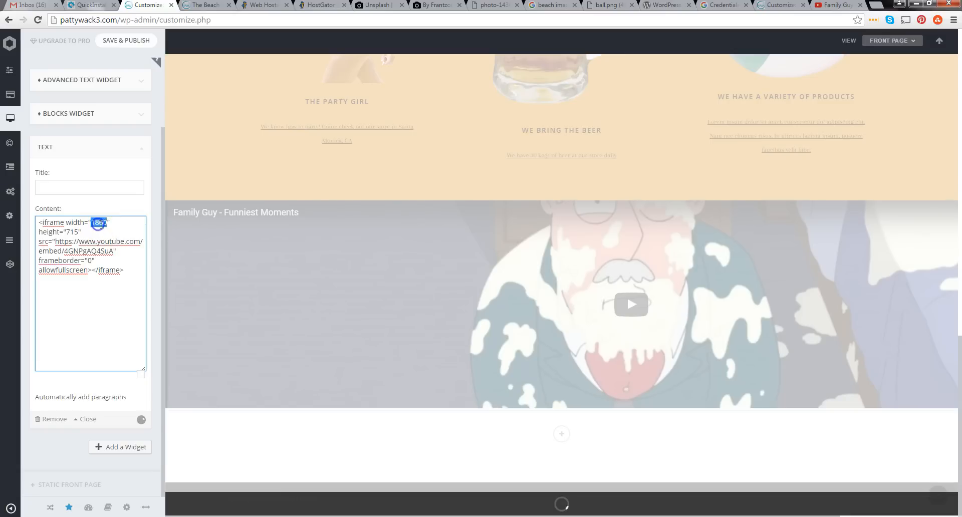
pyautogui.click(114, 224)
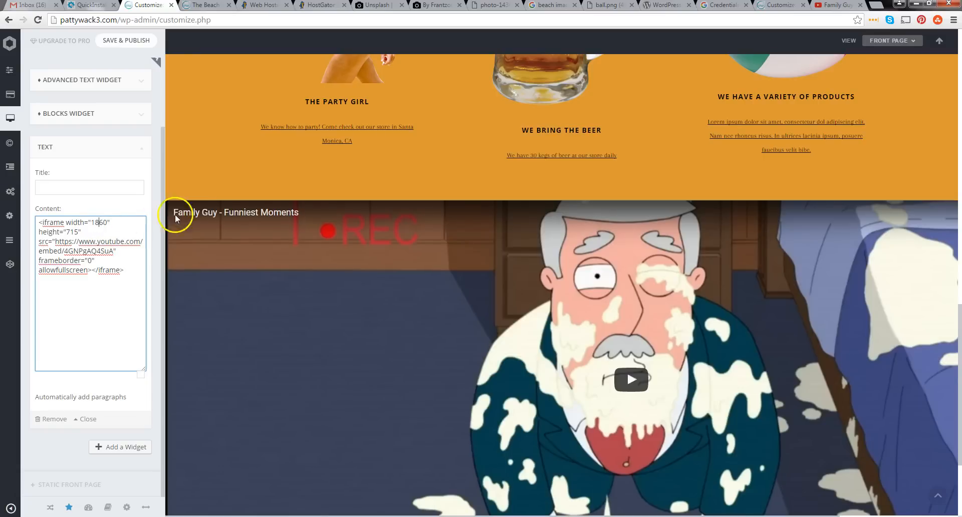
pyautogui.write('9')
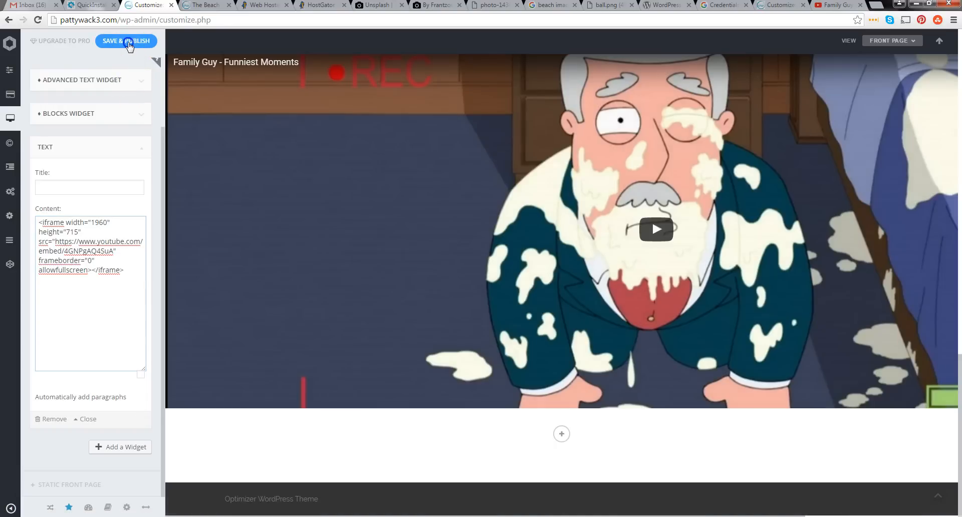
pyautogui.click(129, 40)
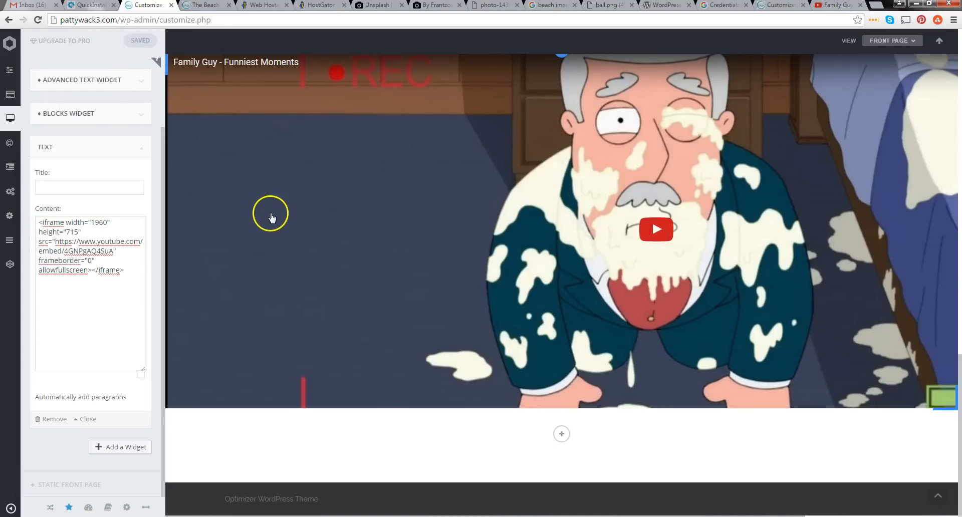
# Play the embedded video in the full-width front-page preview.
pyautogui.click(10, 508)
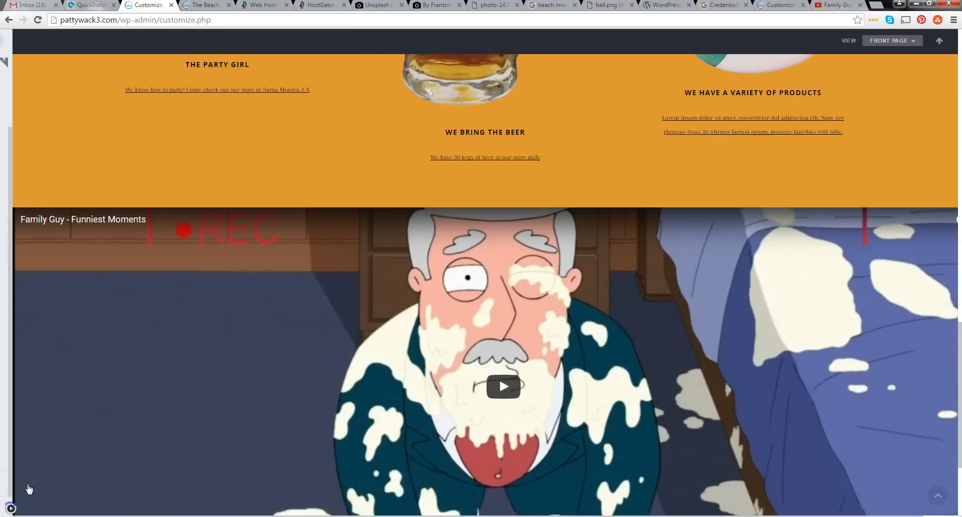
pyautogui.scroll(6, 813, 245)
pyautogui.scroll(-6, 813, 244)
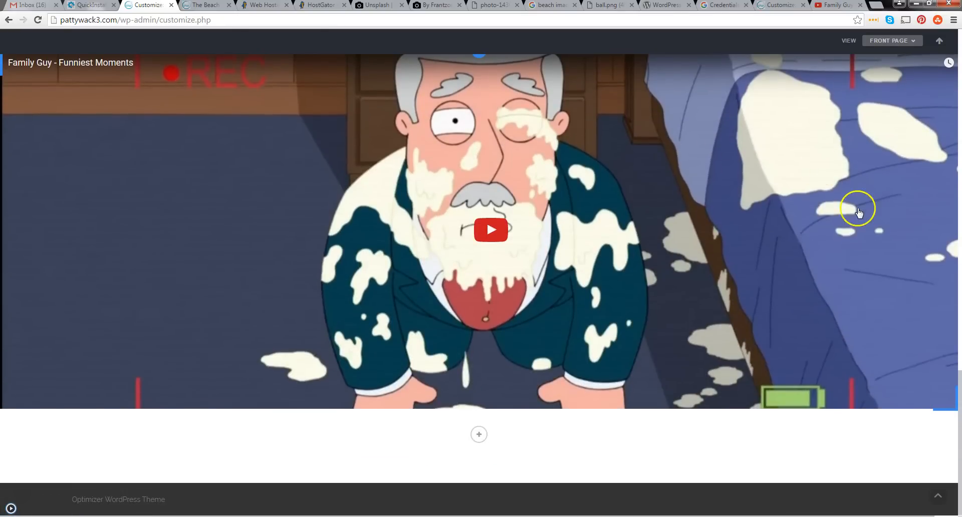
pyautogui.scroll(1, 855, 209)
pyautogui.click(489, 278)
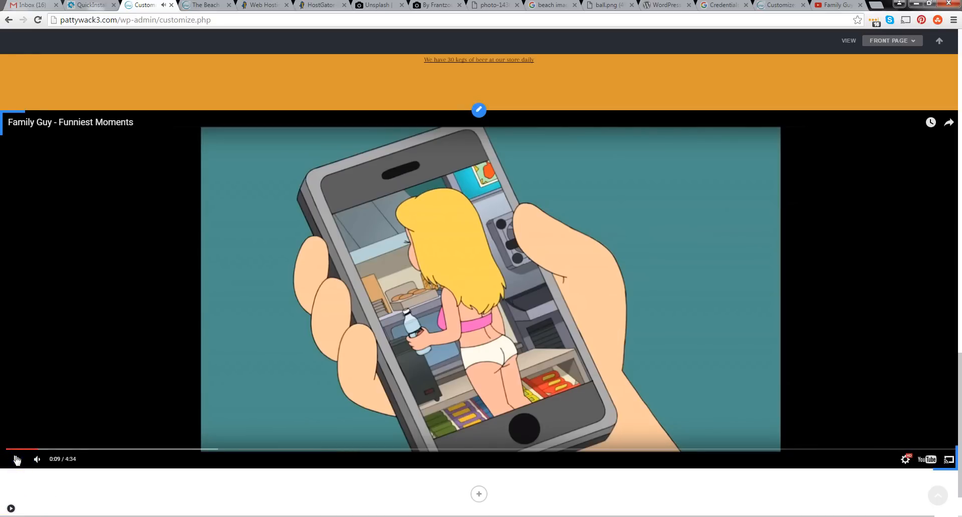
pyautogui.scroll(15, 293, 329)
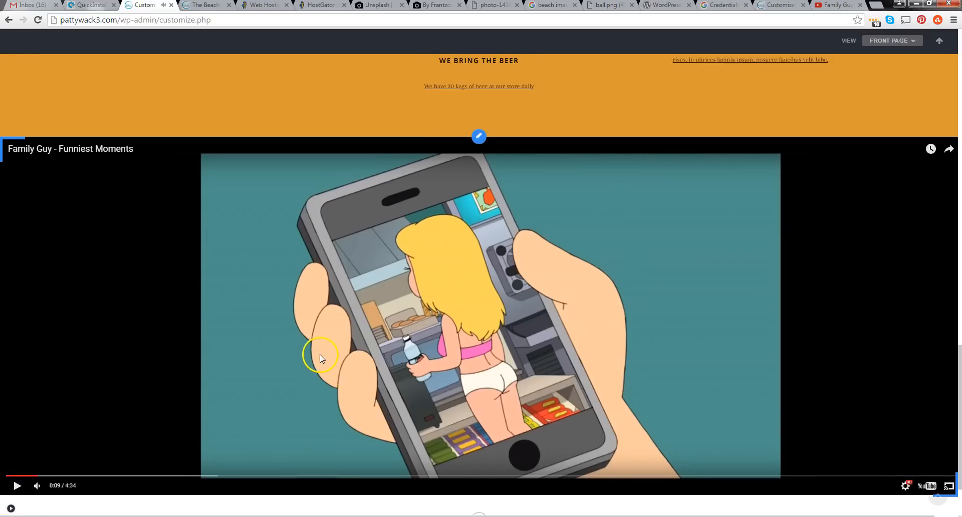
pyautogui.scroll(-15, 343, 346)
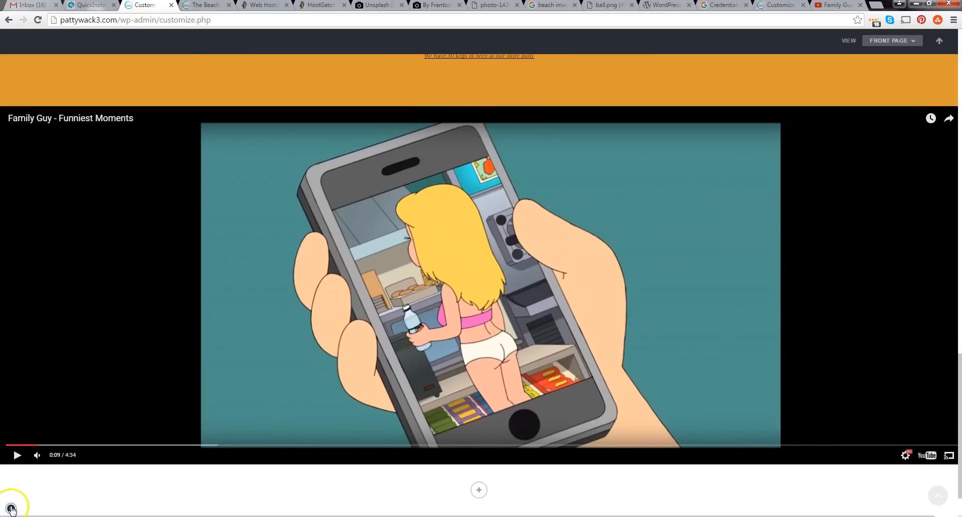
pyautogui.click(11, 509)
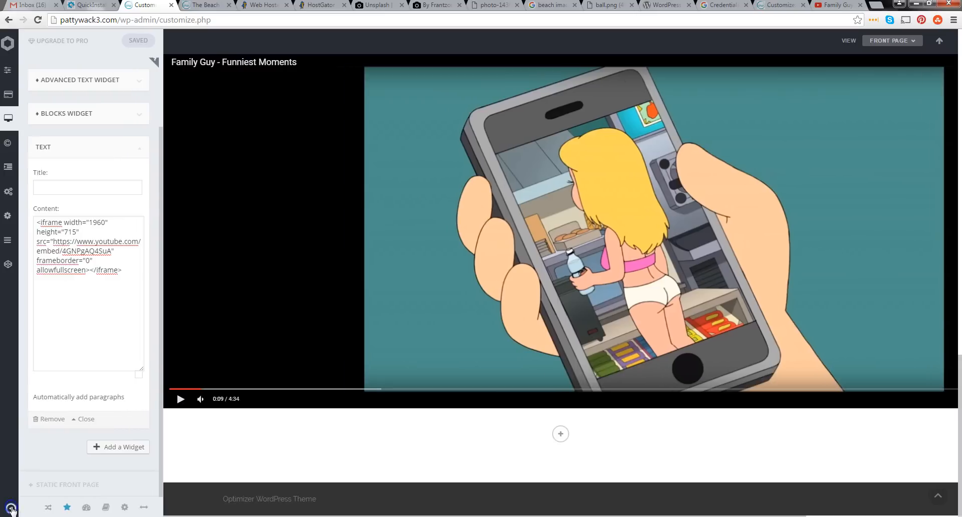
# Add the theme's About widget to the front page.
pyautogui.click(138, 146)
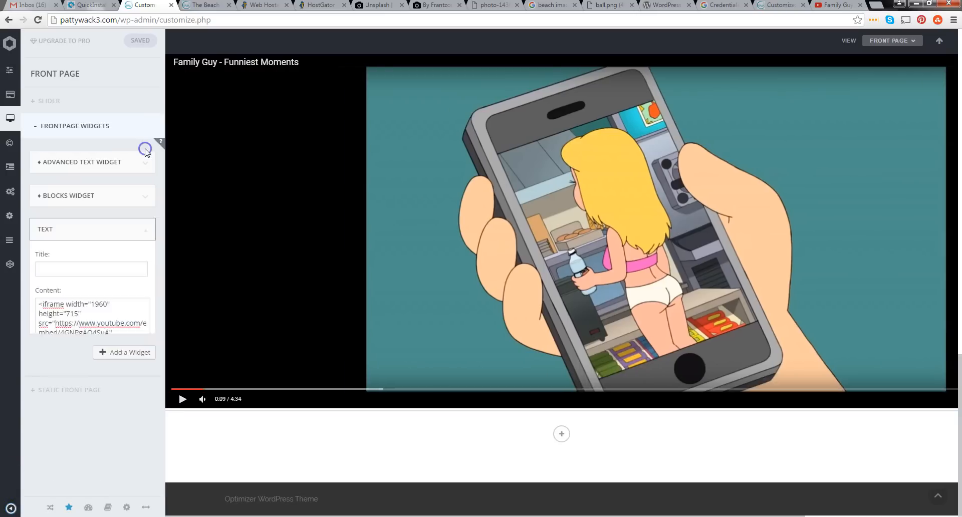
pyautogui.click(133, 258)
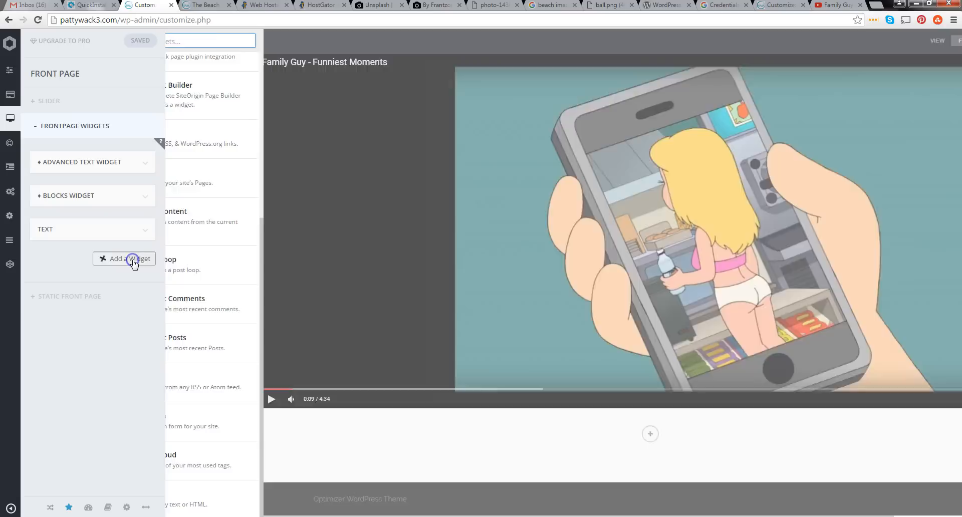
pyautogui.scroll(5, 240, 129)
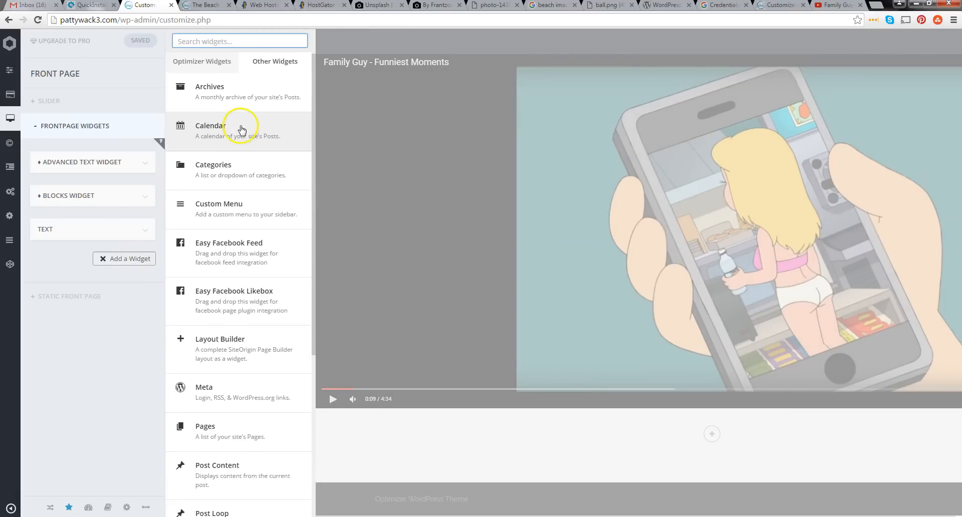
pyautogui.click(222, 73)
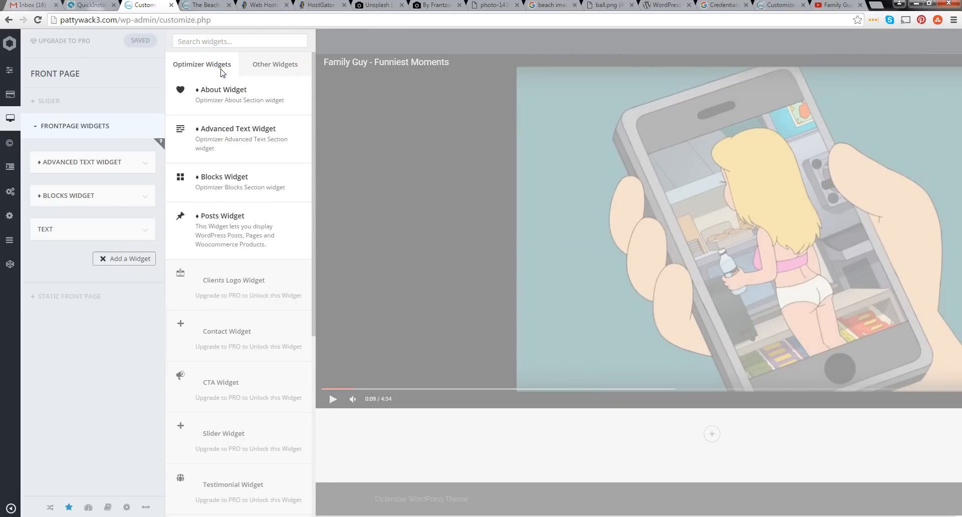
pyautogui.click(239, 105)
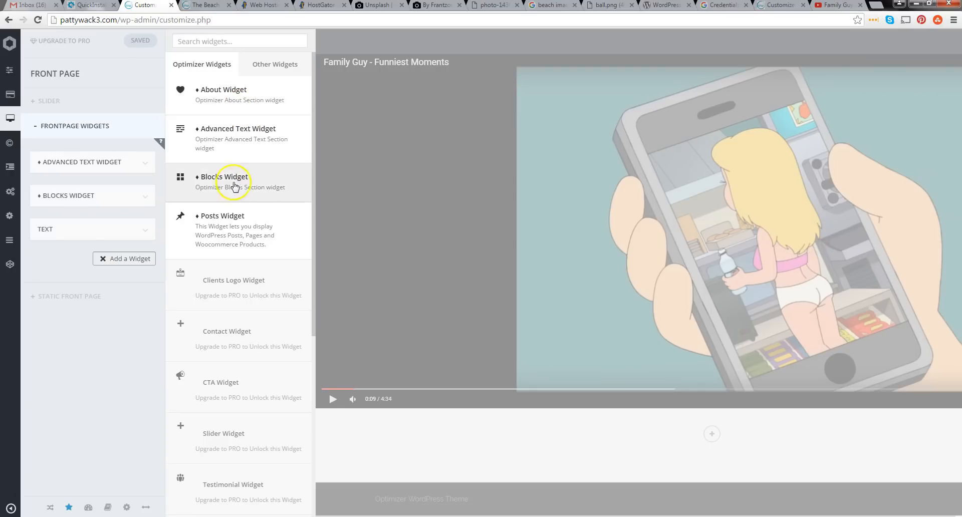
pyautogui.click(237, 94)
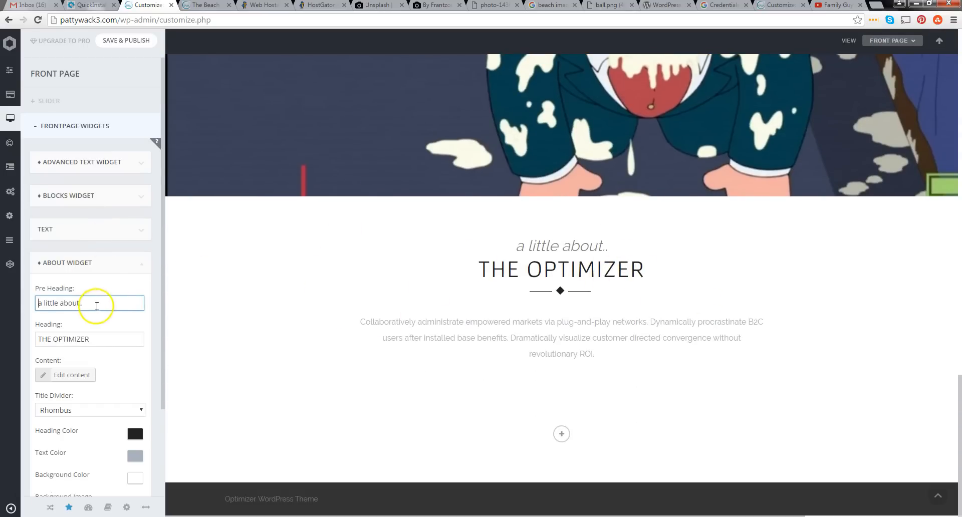
# Clear the pre-heading and retitle the About heading 'The Beach Company'.
pyautogui.moveTo(103, 303); pyautogui.dragTo(2, 303)
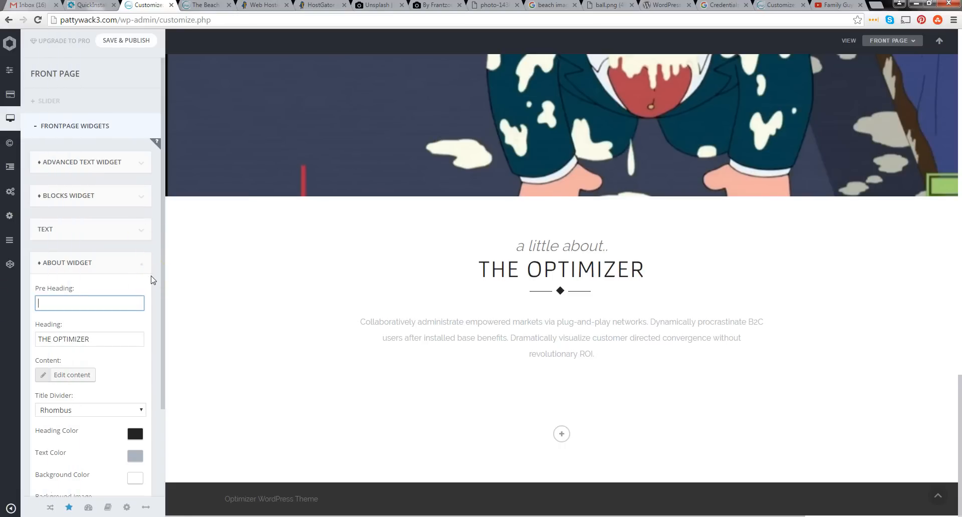
pyautogui.click(122, 341)
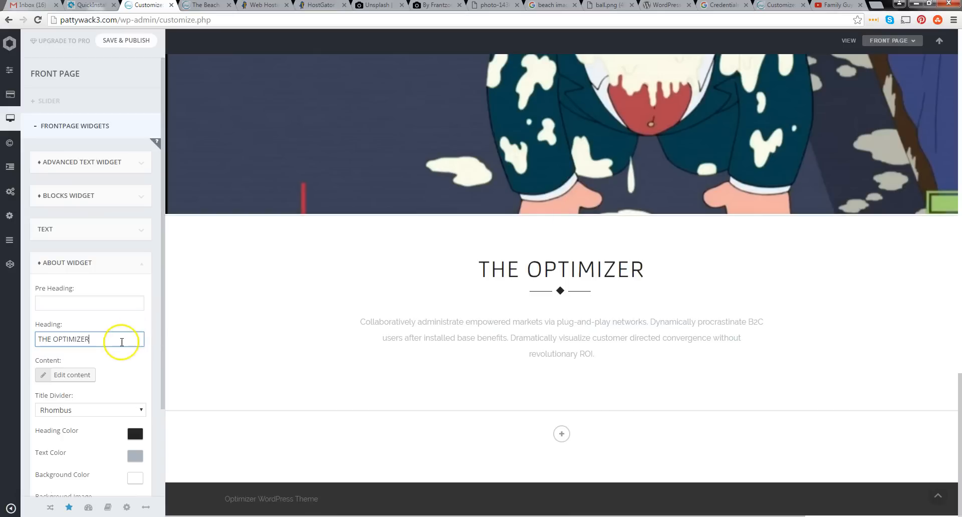
pyautogui.moveTo(121, 342); pyautogui.dragTo(6, 334)
pyautogui.write('The Beach Companu')
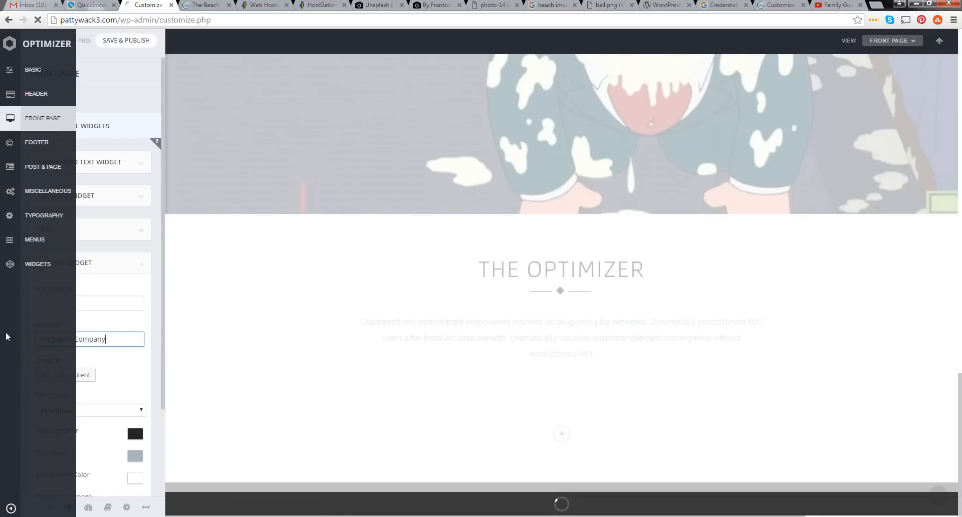
pyautogui.press('BackSpace')
pyautogui.write('y')
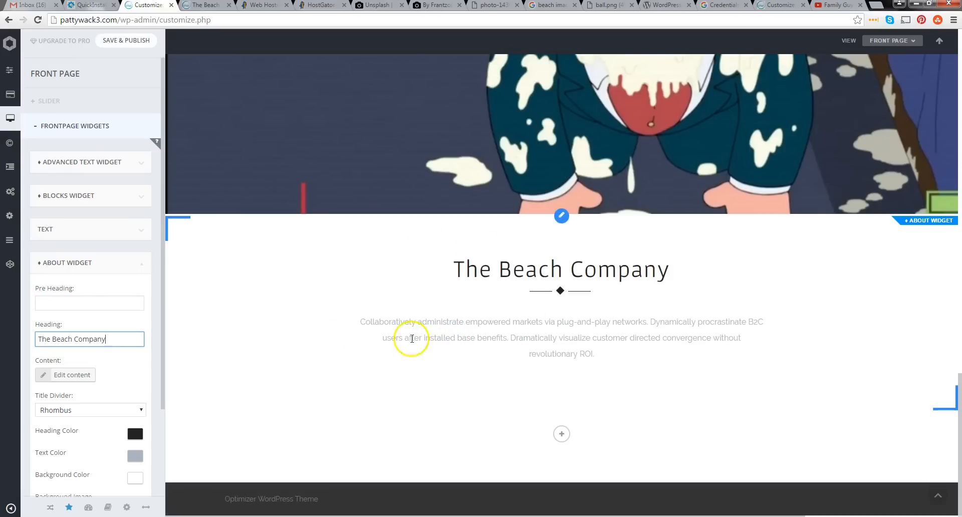
# Set the About title divider to Chevron after trying Blinds and Bookmark.
pyautogui.click(80, 412)
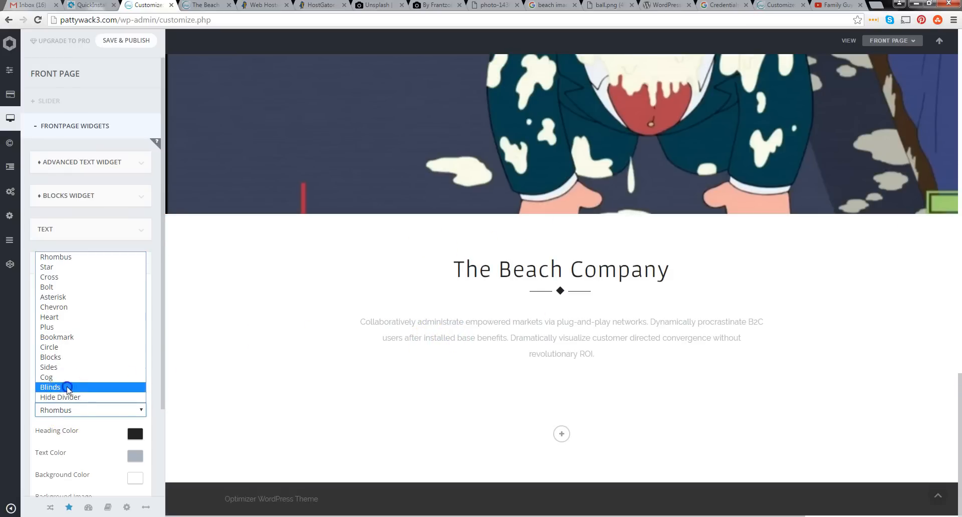
pyautogui.click(66, 386)
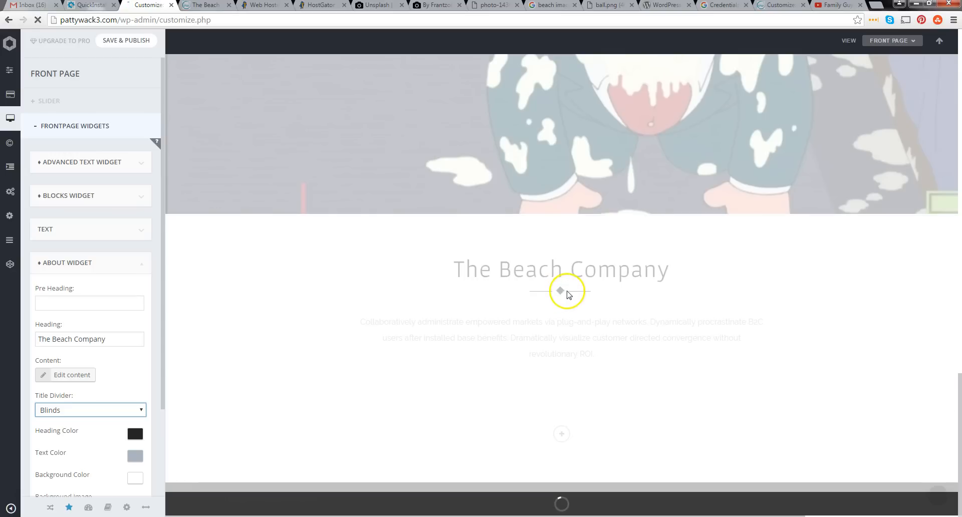
pyautogui.click(112, 410)
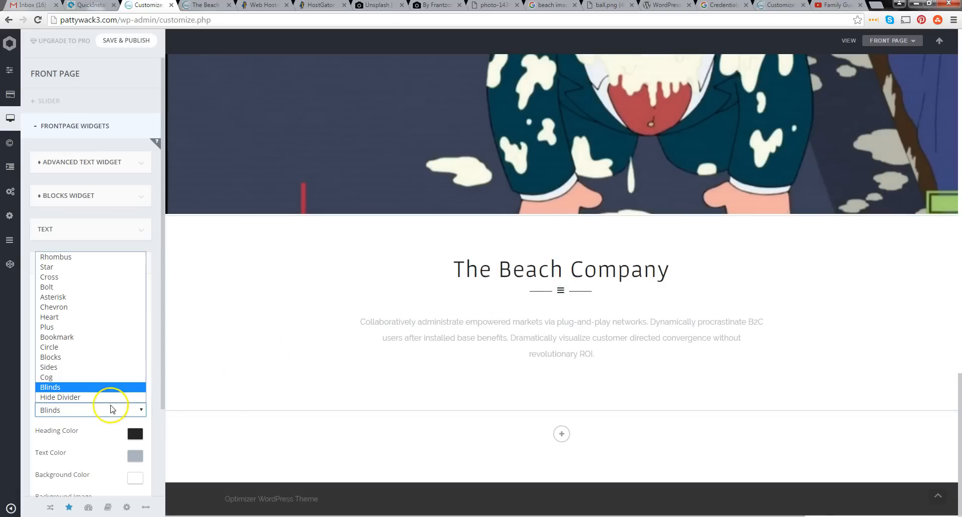
pyautogui.click(106, 337)
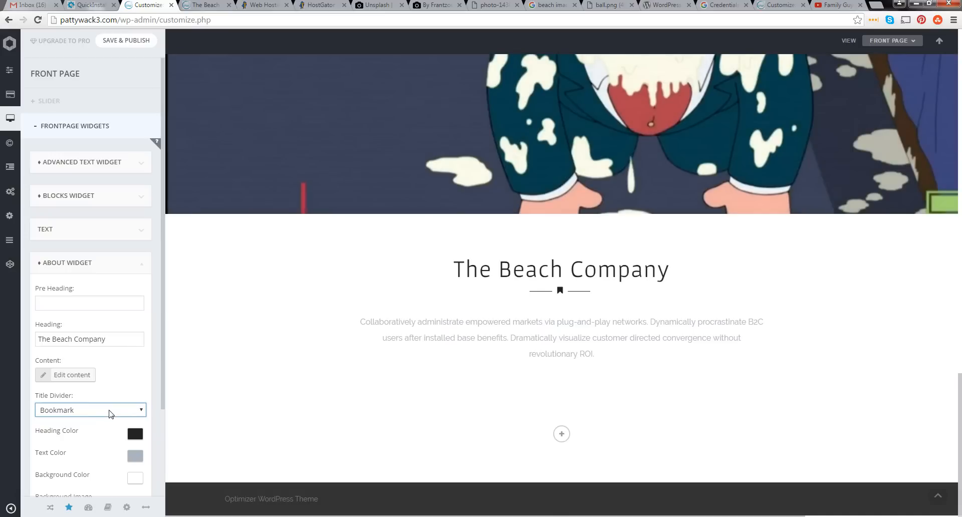
pyautogui.click(110, 412)
pyautogui.click(107, 334)
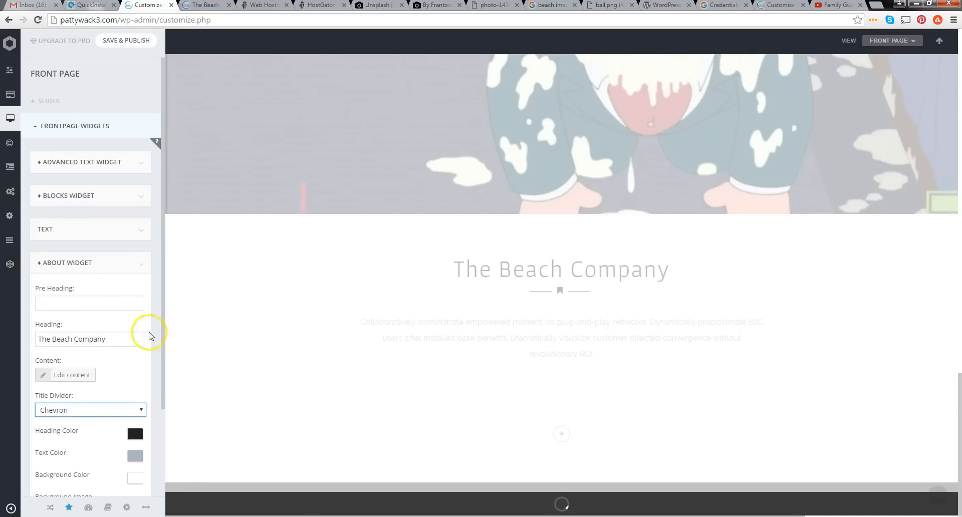
pyautogui.scroll(-2, 131, 379)
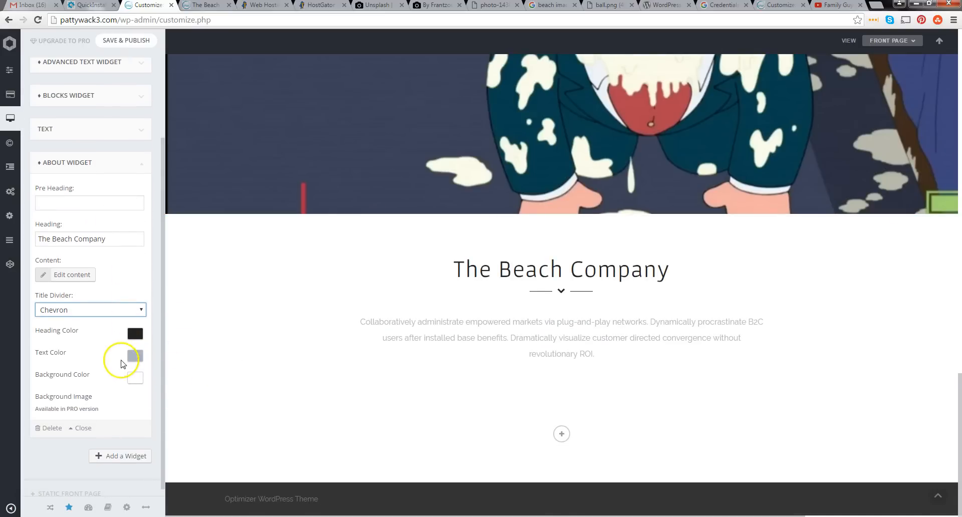
pyautogui.click(134, 378)
# Set the About background to light grey #d1d1d1 and its text colour to black #000000.
pyautogui.scroll(-2, 83, 440)
pyautogui.moveTo(67, 351)
pyautogui.mouseDown()
pyautogui.moveTo(85, 337)
pyautogui.moveTo(60, 334)
pyautogui.moveTo(47, 308)
pyautogui.moveTo(72, 318)
pyautogui.moveTo(61, 321)
pyautogui.mouseUp()
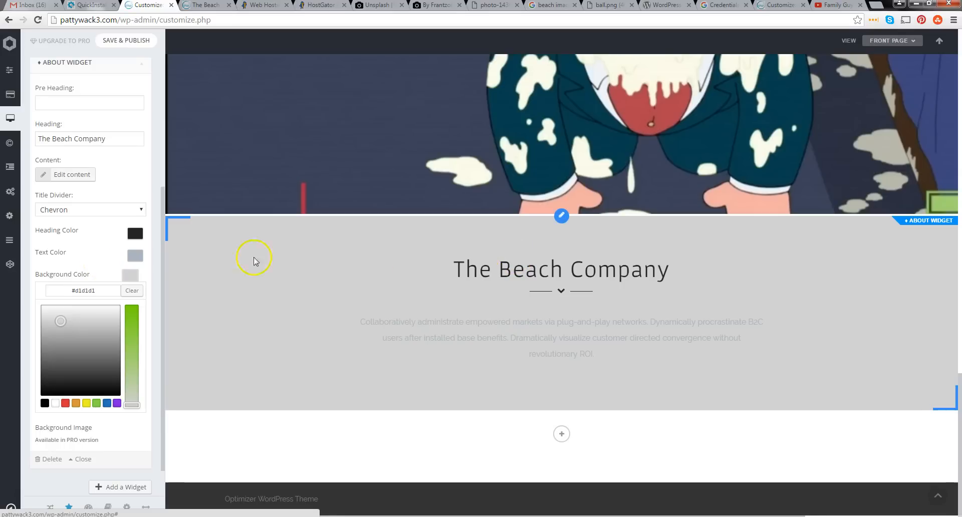
pyautogui.click(134, 254)
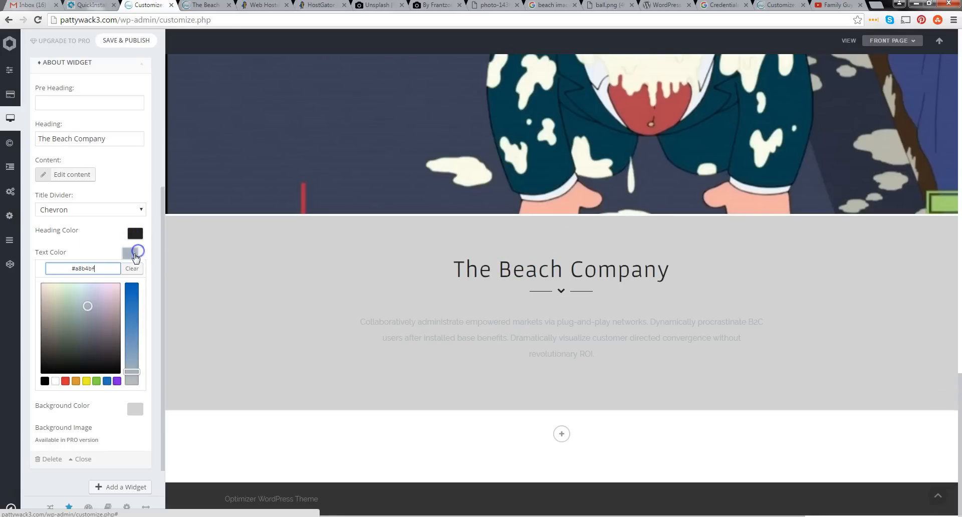
pyautogui.click(45, 381)
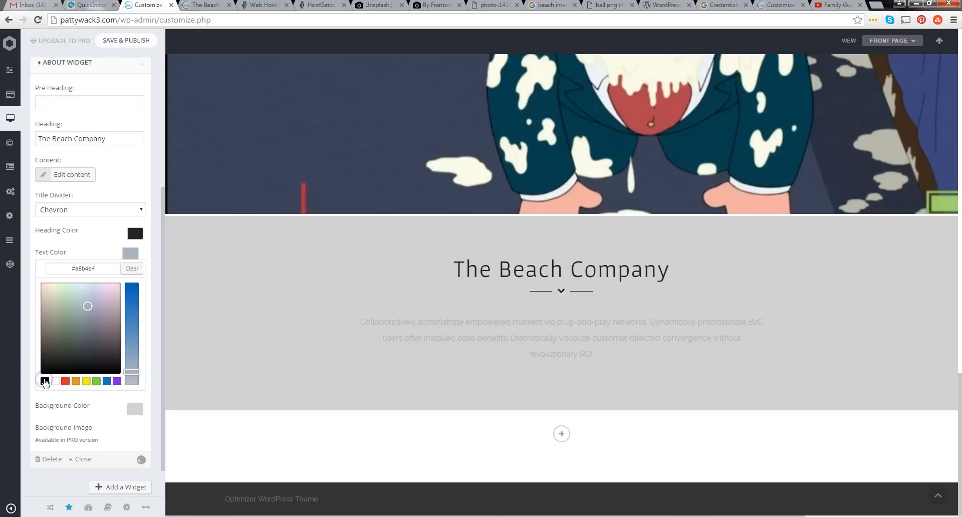
pyautogui.click(102, 230)
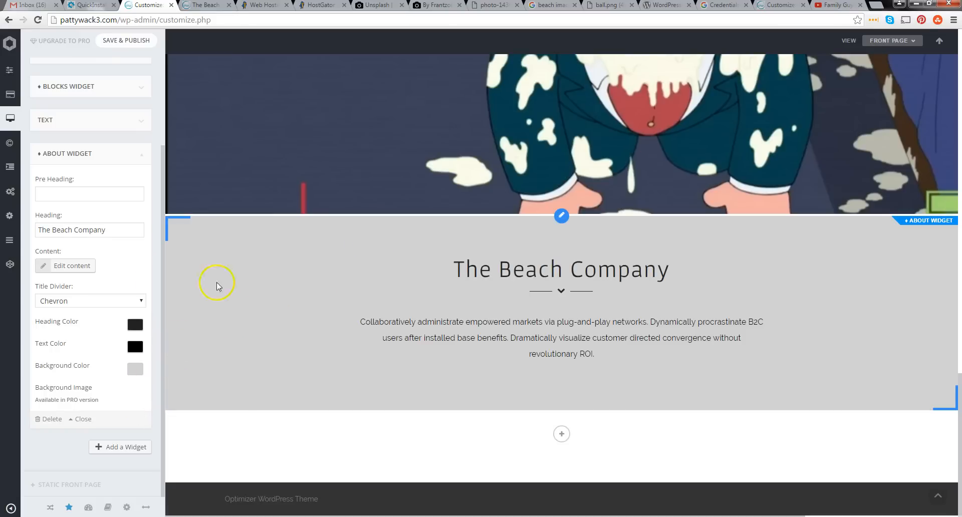
pyautogui.click(85, 266)
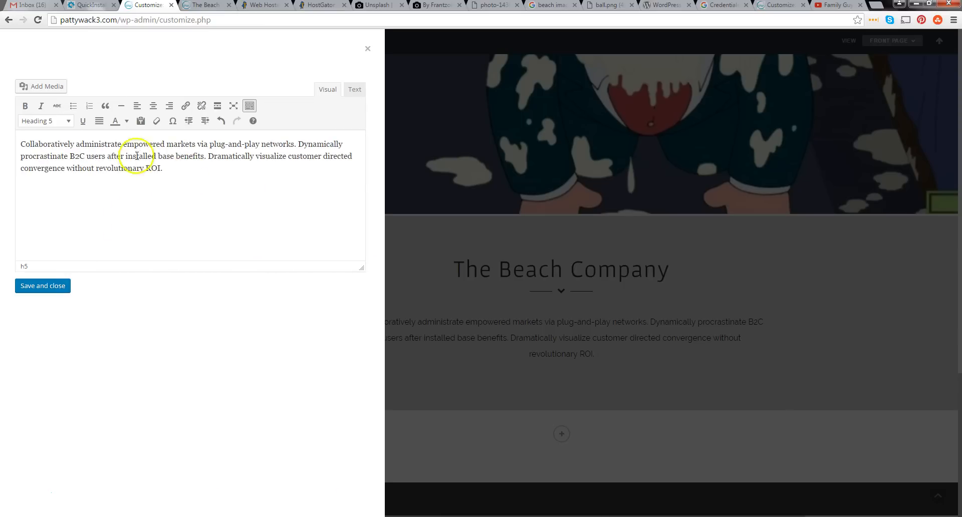
# Format the whole About paragraph as Heading 1, save it and check the preview.
pyautogui.moveTo(161, 170); pyautogui.dragTo(20, 144)
pyautogui.click(50, 121)
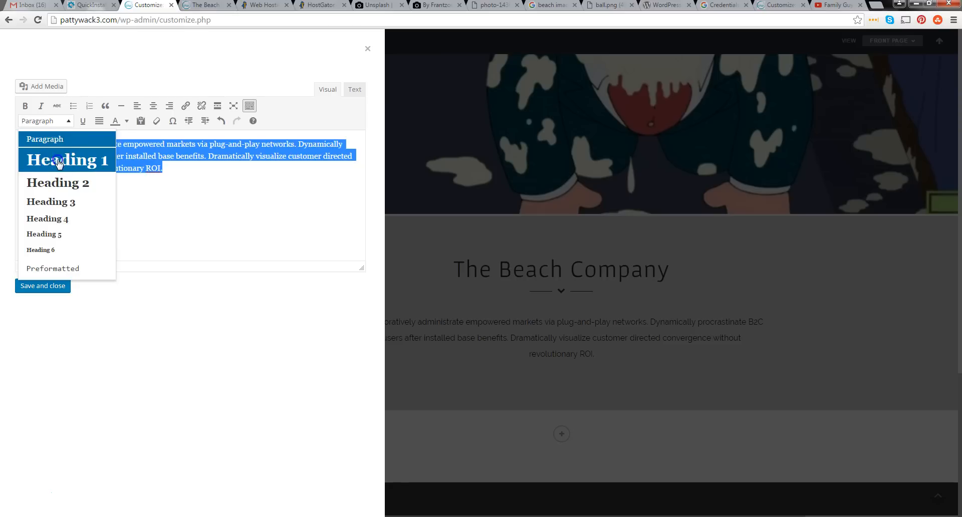
pyautogui.click(96, 170)
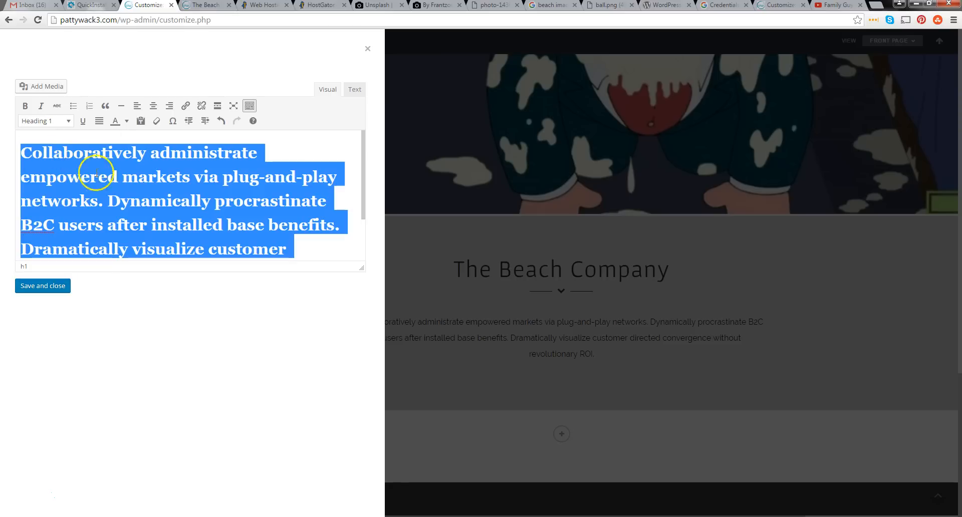
pyautogui.click(52, 288)
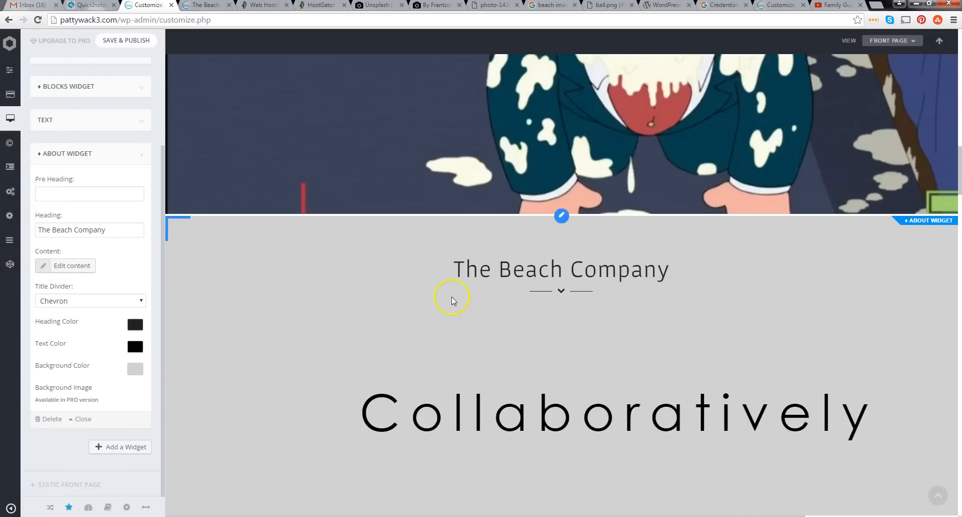
pyautogui.scroll(-6, 452, 297)
pyautogui.scroll(-8, 582, 314)
pyautogui.scroll(14, 582, 314)
pyautogui.scroll(4, 582, 314)
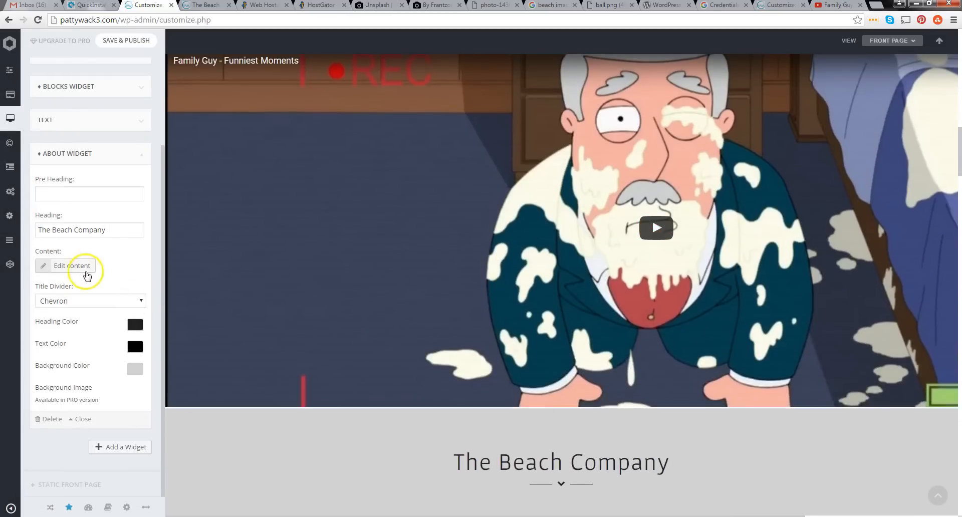
# Try the About paragraph as Heading 3, then save it as Heading 2.
pyautogui.click(85, 267)
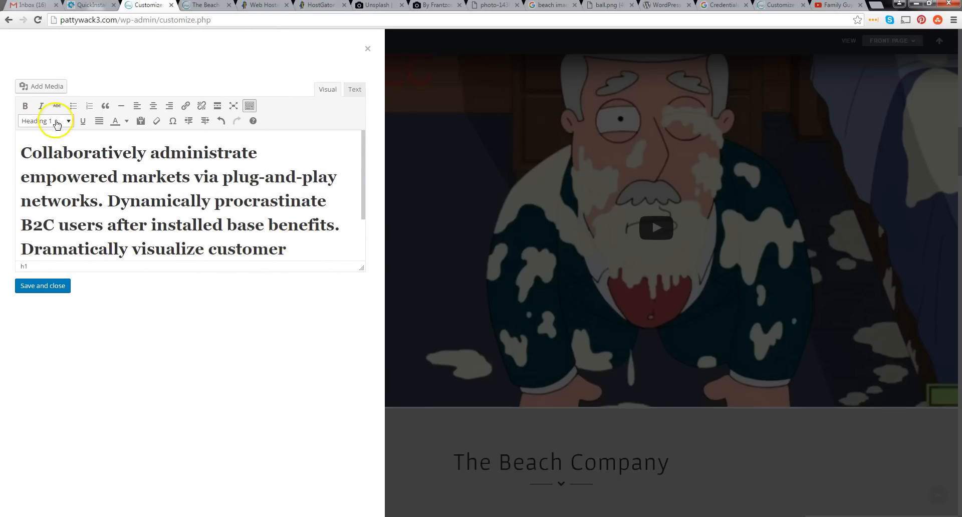
pyautogui.click(58, 121)
pyautogui.click(56, 201)
pyautogui.hotkey('ctrl', 'a')
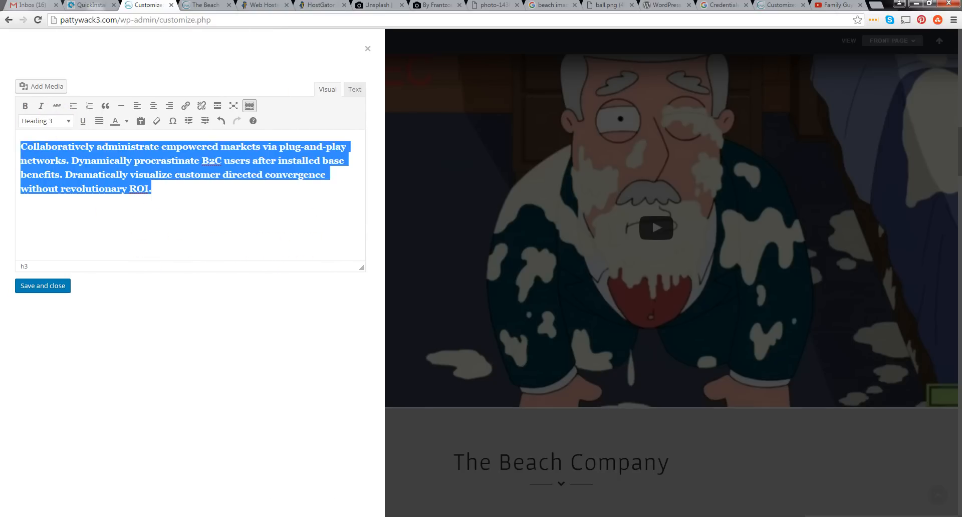
pyautogui.click(35, 121)
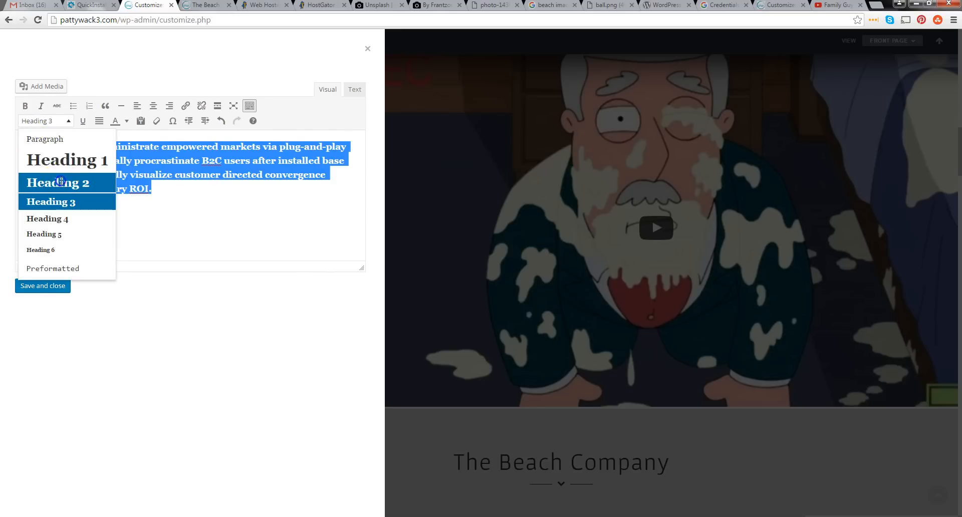
pyautogui.click(53, 182)
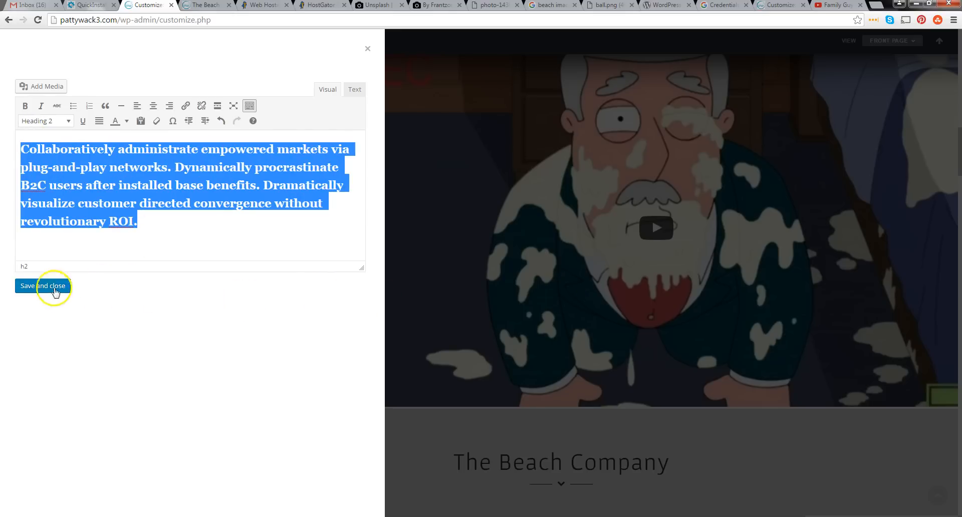
pyautogui.click(50, 285)
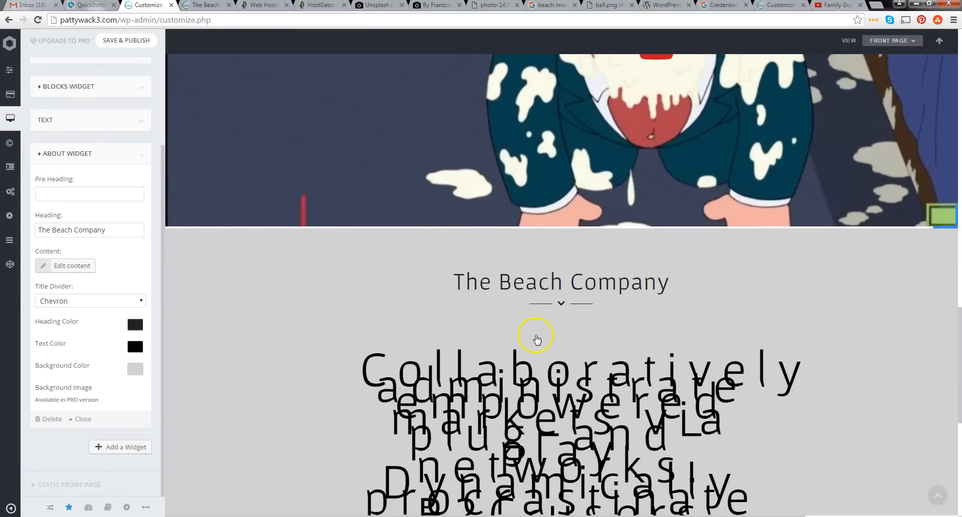
# Try Heading 5 on the About paragraph, then settle on Heading 4 and save.
pyautogui.scroll(-1, 471, 293)
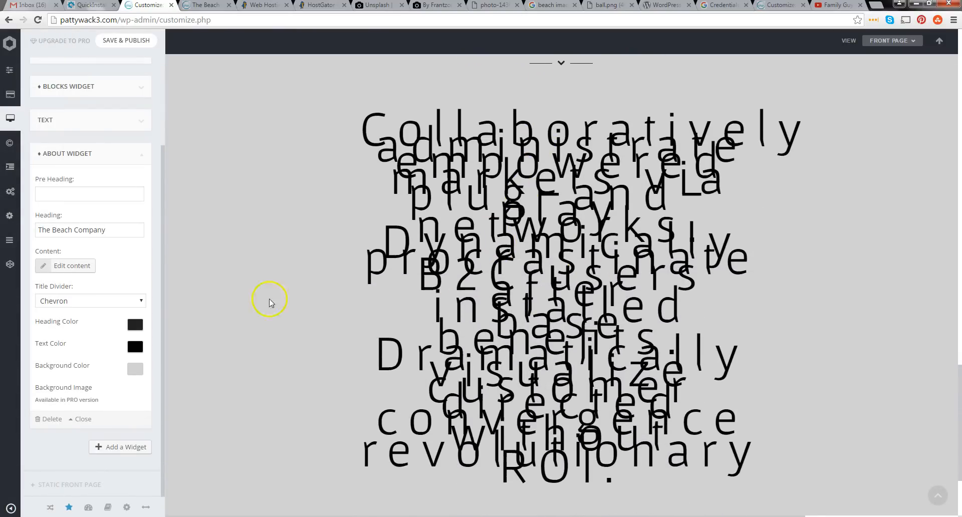
pyautogui.click(69, 267)
pyautogui.moveTo(140, 223); pyautogui.dragTo(9, 121)
pyautogui.click(42, 121)
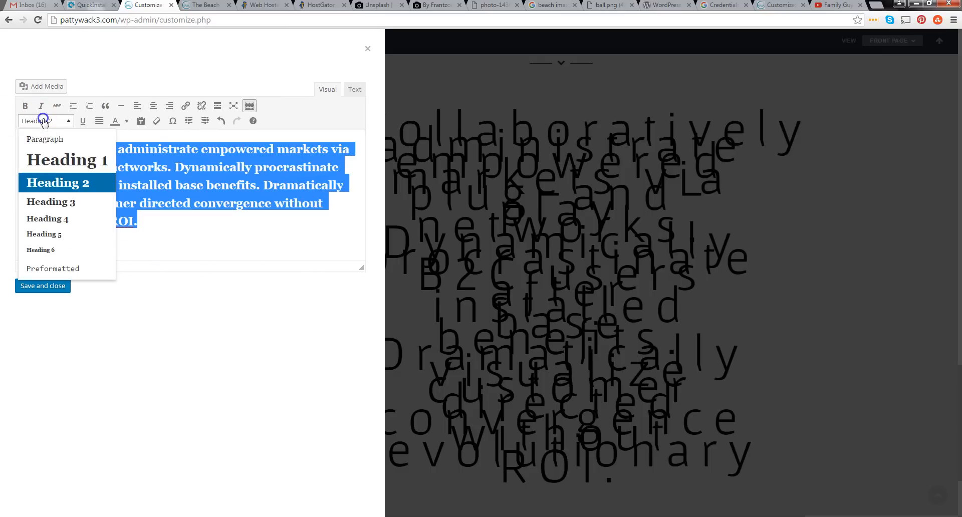
pyautogui.click(46, 229)
pyautogui.click(45, 121)
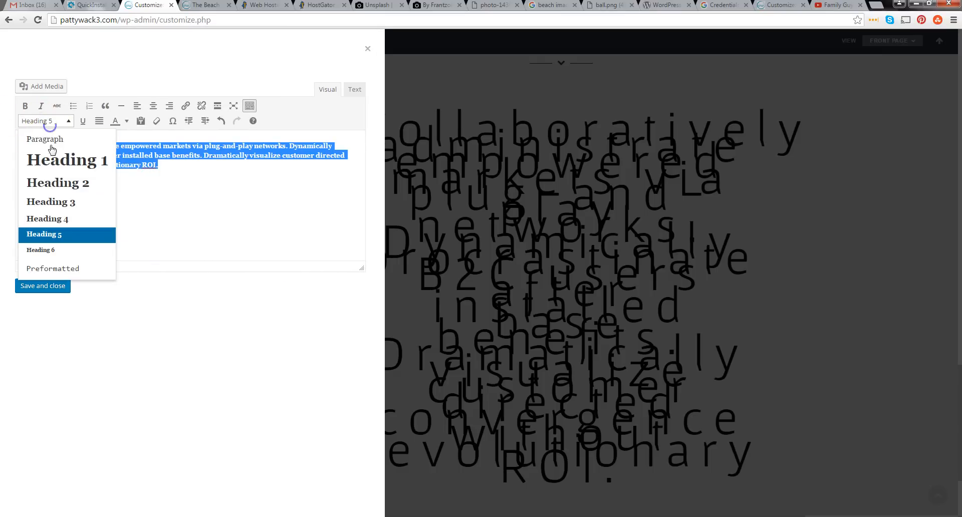
pyautogui.click(50, 217)
pyautogui.click(55, 287)
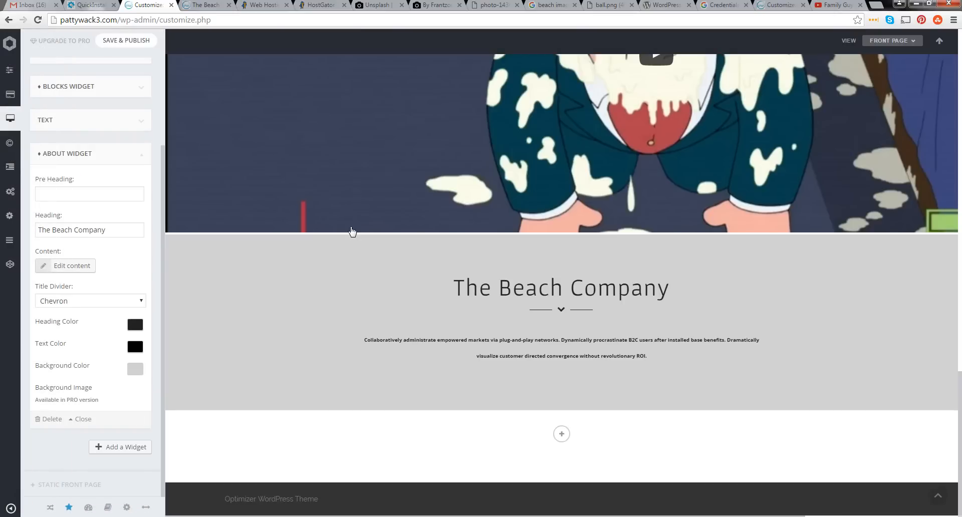
# Restyle the whole About paragraph as Heading 5 and save the content.
pyautogui.scroll(10, 414, 302)
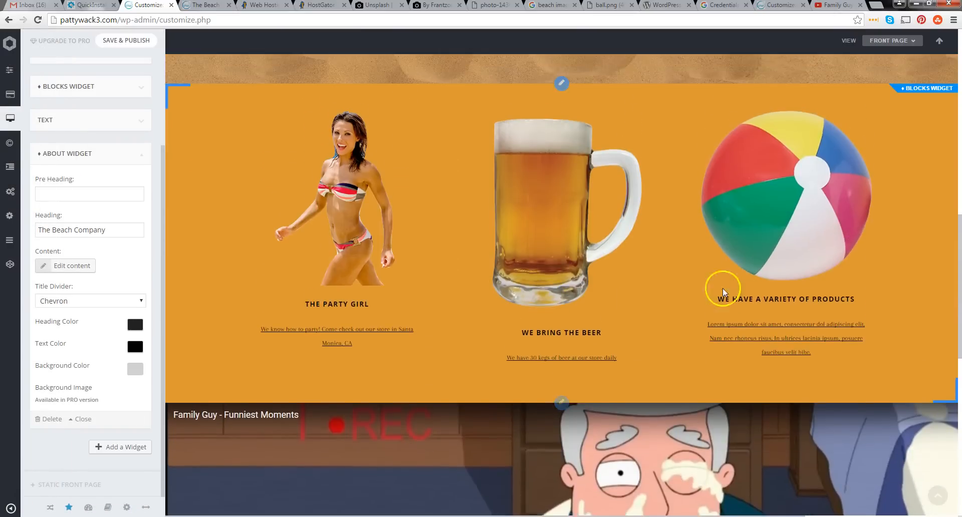
pyautogui.scroll(-10, 795, 345)
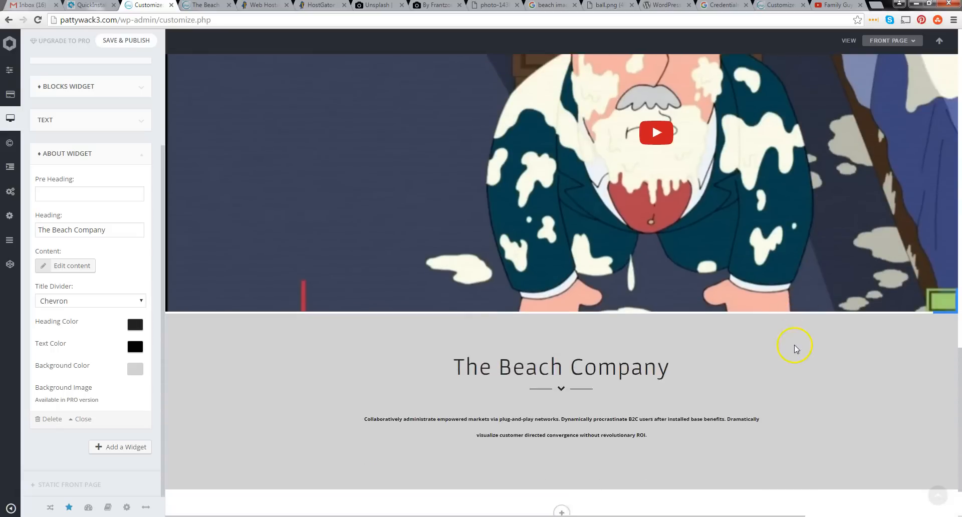
pyautogui.click(61, 272)
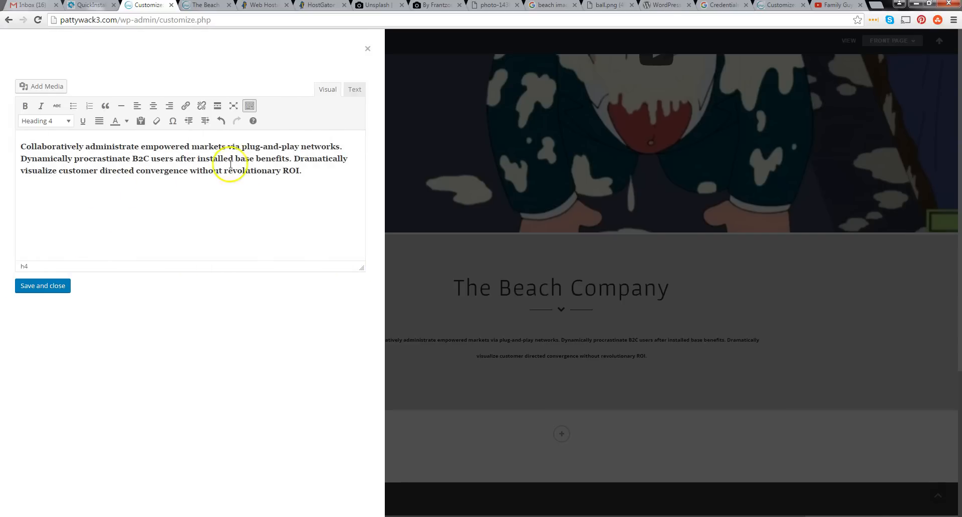
pyautogui.moveTo(298, 167); pyautogui.dragTo(18, 144)
pyautogui.click(46, 121)
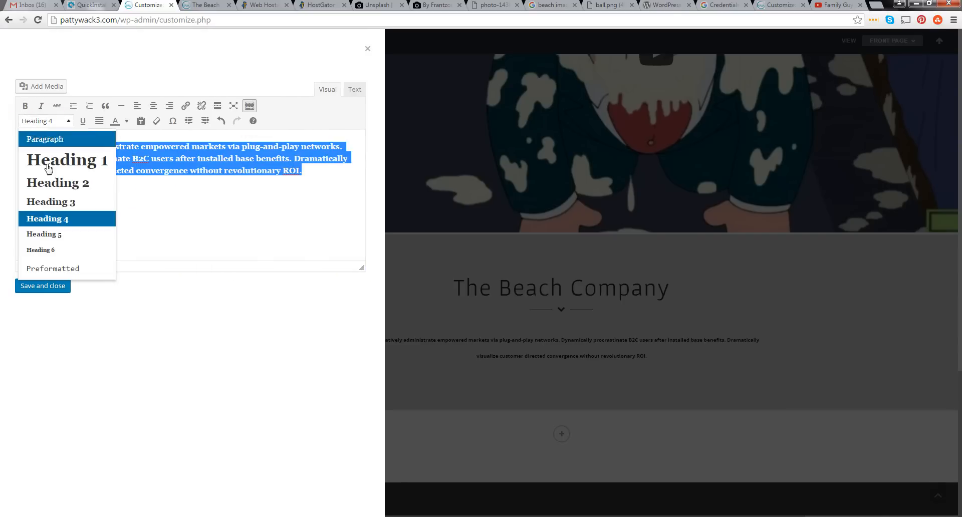
pyautogui.click(48, 234)
pyautogui.click(45, 285)
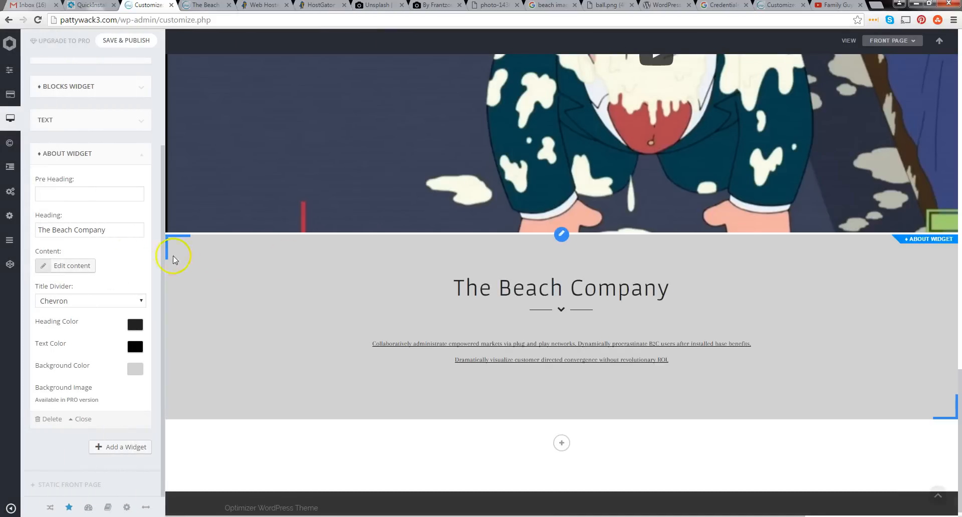
# Turn the About text back into a normal Paragraph and save.
pyautogui.click(70, 266)
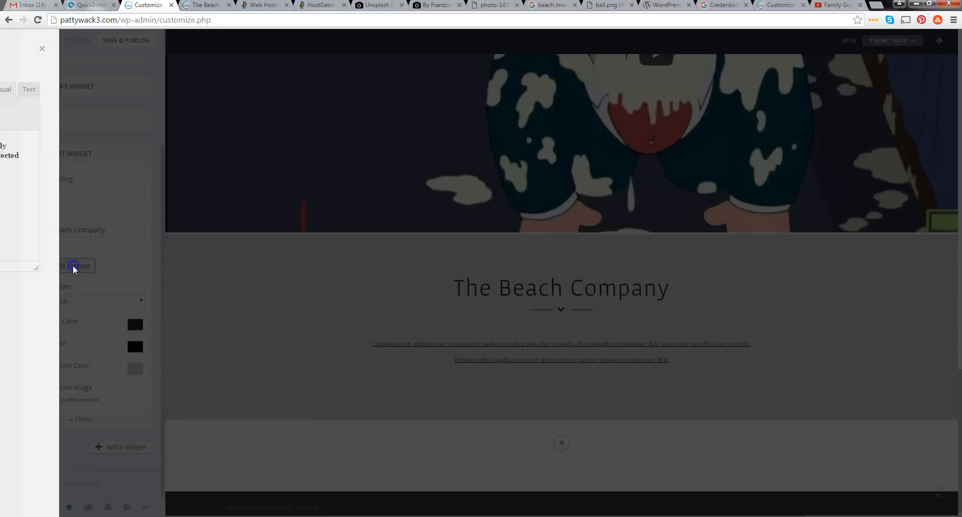
pyautogui.tripleClick(154, 181)
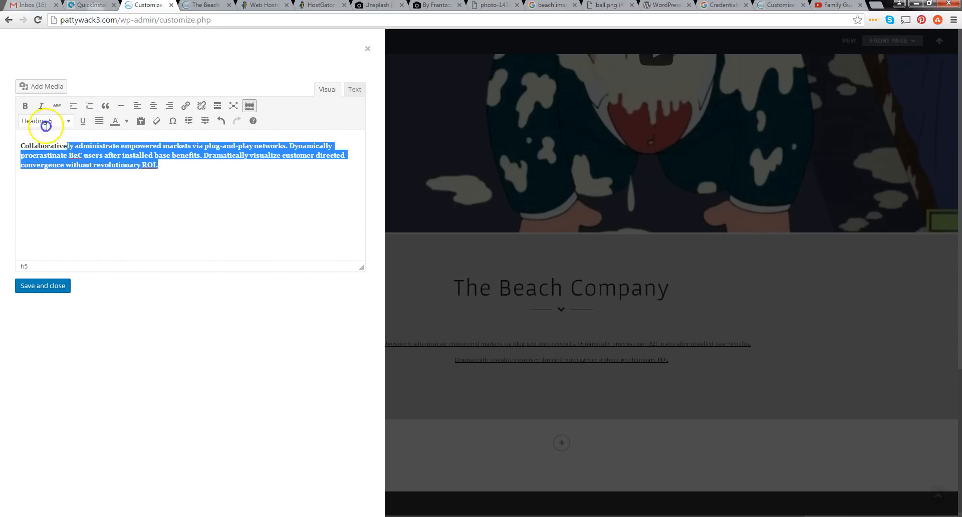
pyautogui.click(41, 122)
pyautogui.click(45, 139)
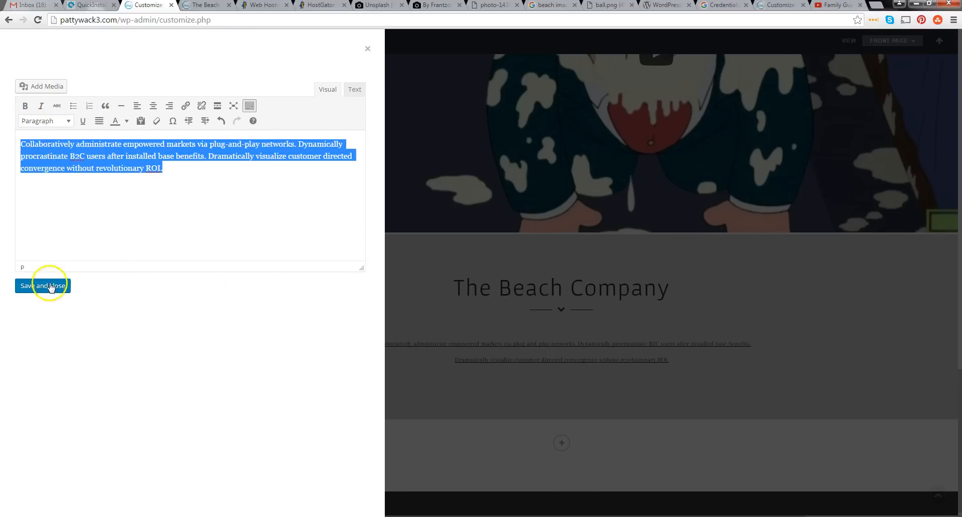
pyautogui.click(44, 285)
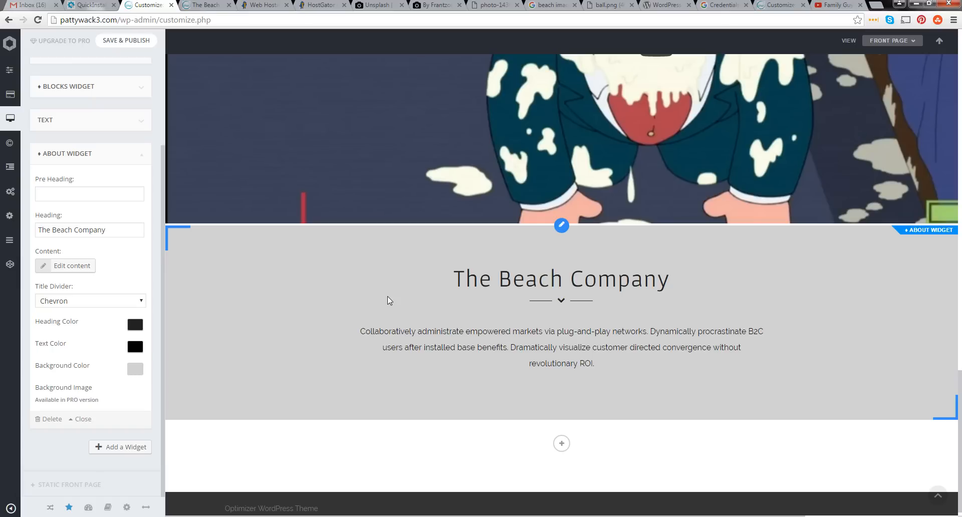
# Look at the text format list without changing it, then reopen the About content editor.
pyautogui.moveTo(589, 355); pyautogui.dragTo(363, 329)
pyautogui.click(71, 266)
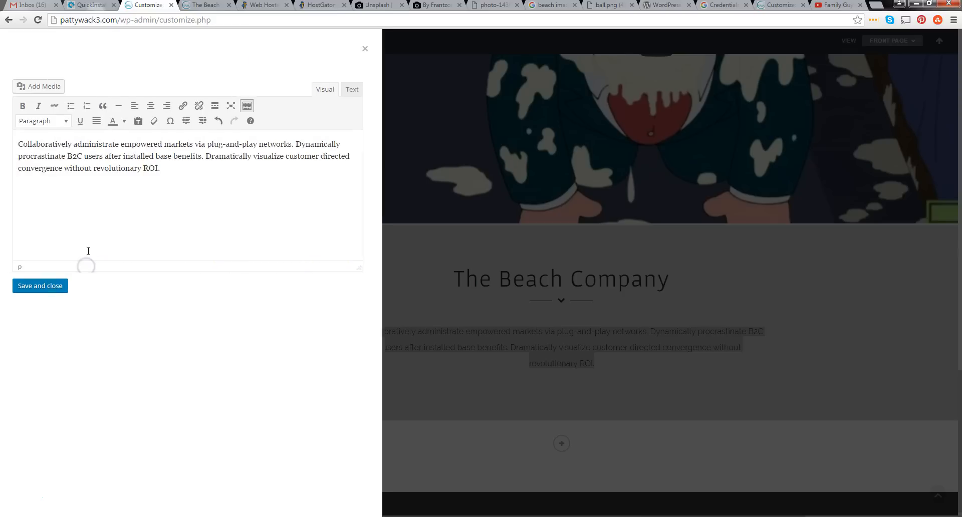
pyautogui.click(46, 122)
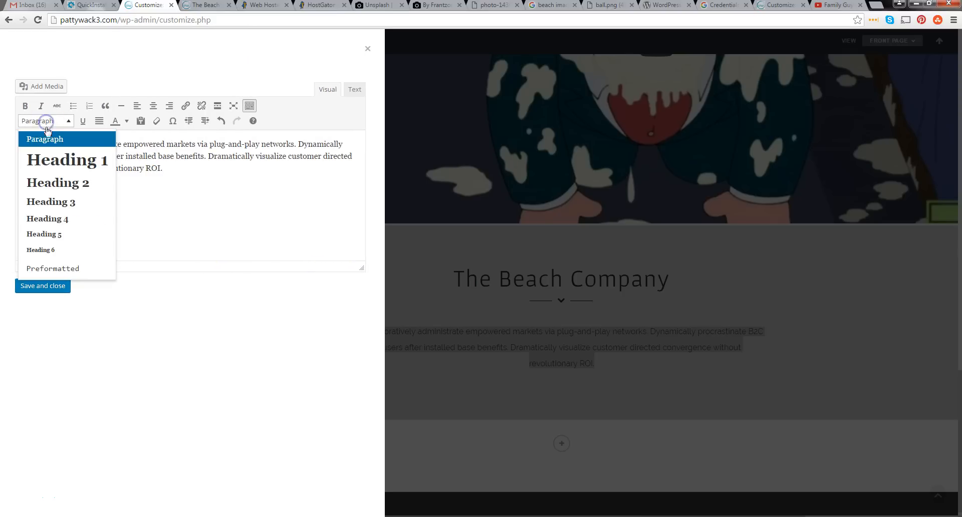
pyautogui.click(59, 246)
pyautogui.click(368, 48)
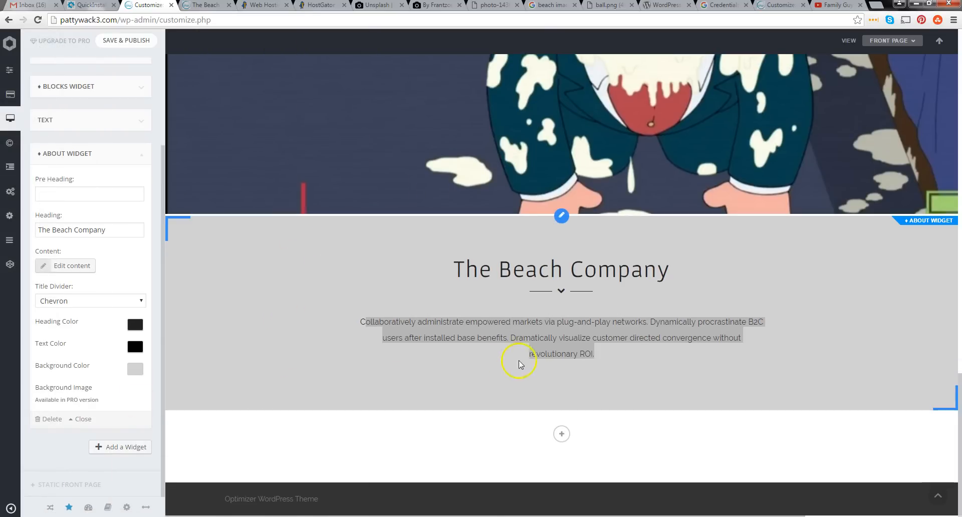
pyautogui.click(73, 271)
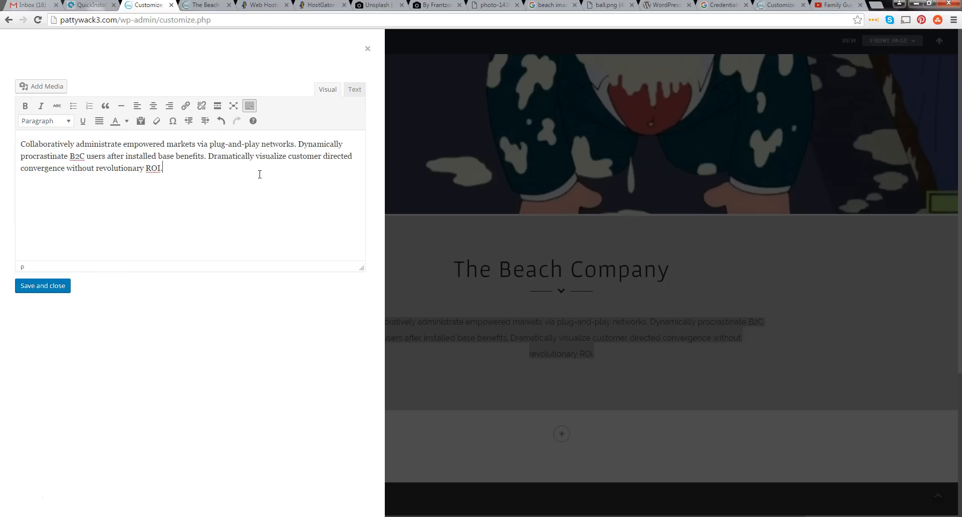
# Insert LOGO10-1.png from the Media Library after the About paragraph and save the content.
pyautogui.click(43, 87)
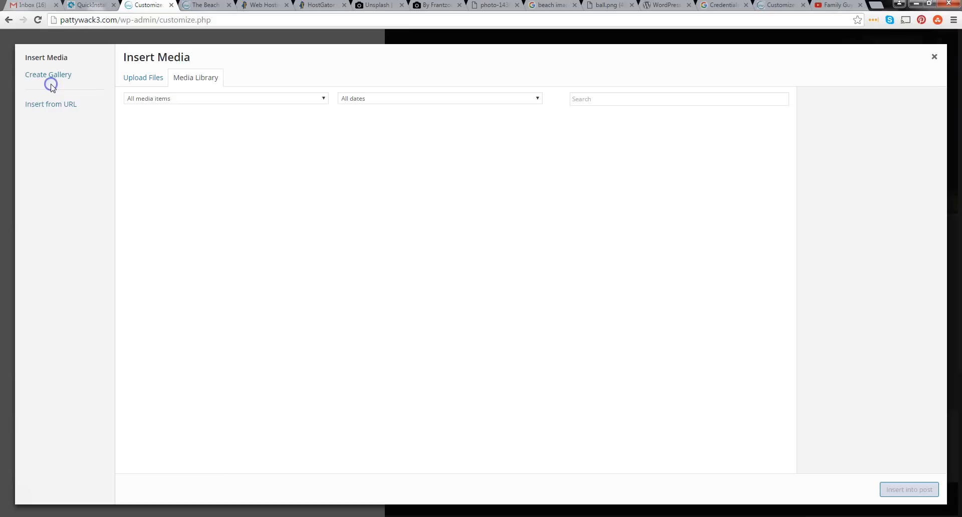
pyautogui.click(314, 175)
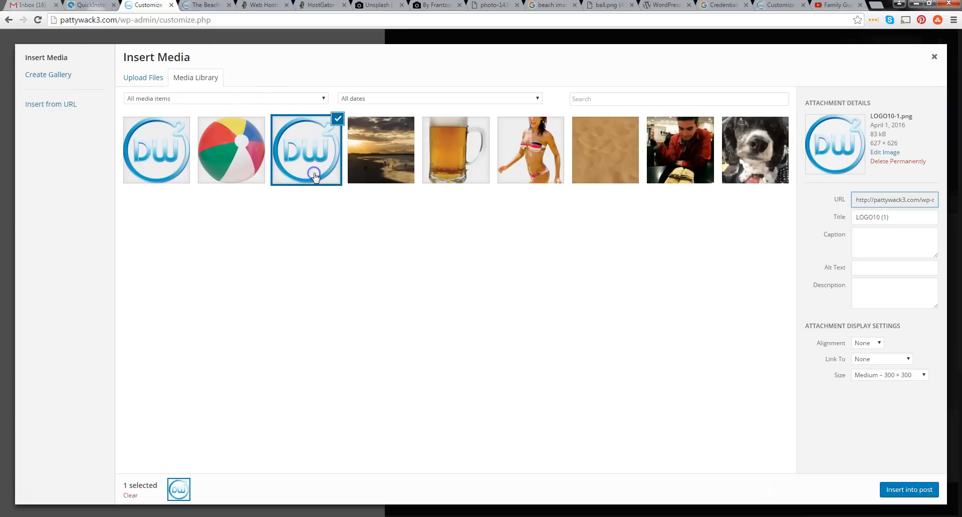
pyautogui.click(157, 151)
pyautogui.click(275, 157)
pyautogui.click(924, 490)
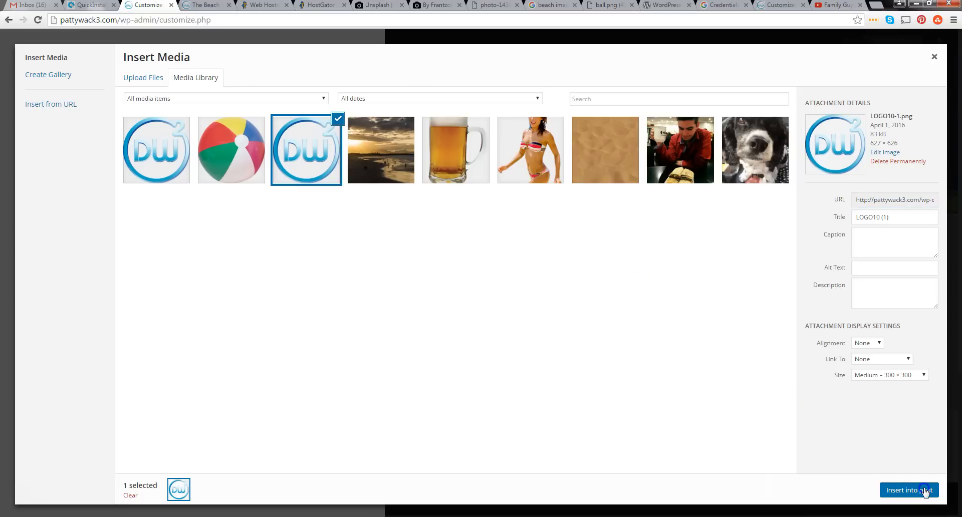
pyautogui.scroll(2, 211, 245)
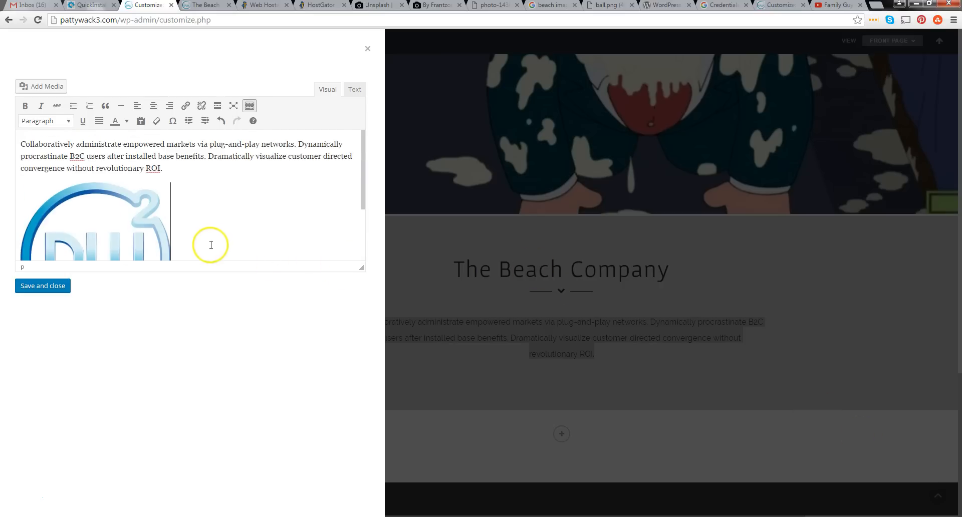
pyautogui.click(123, 208)
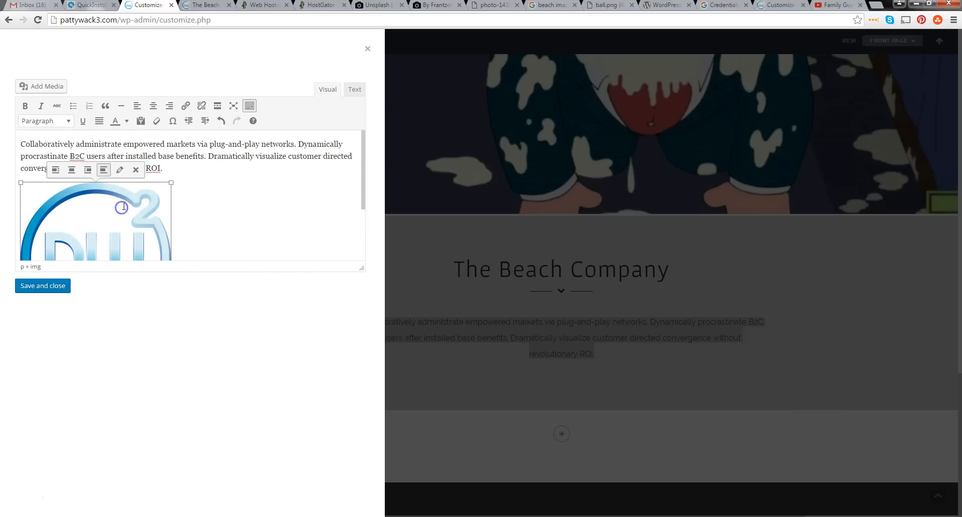
pyautogui.click(225, 218)
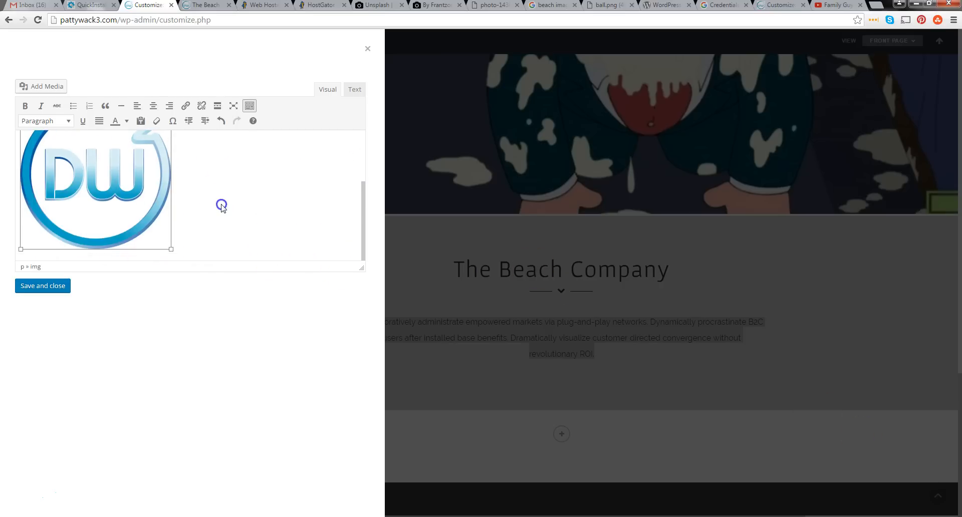
pyautogui.click(43, 289)
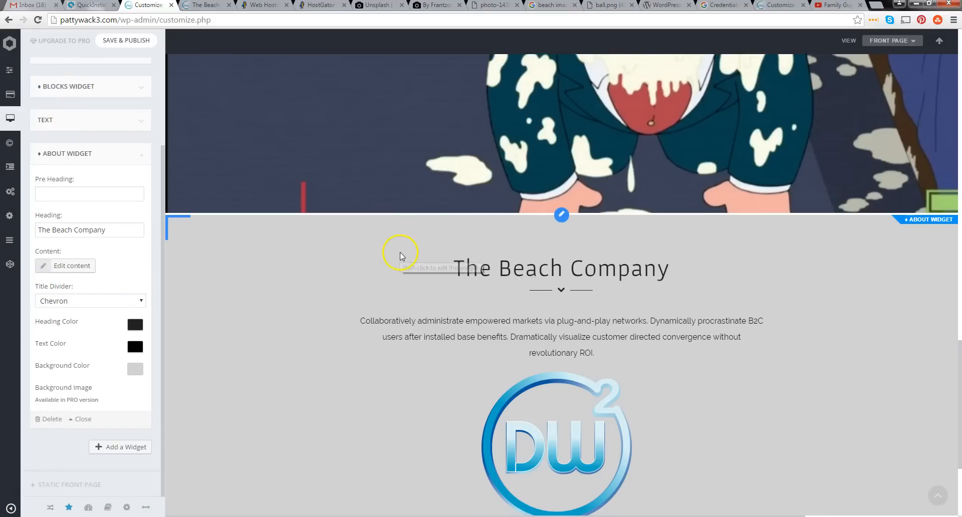
# Reopen the About content editor and select the inserted DW logo image.
pyautogui.scroll(-2, 547, 360)
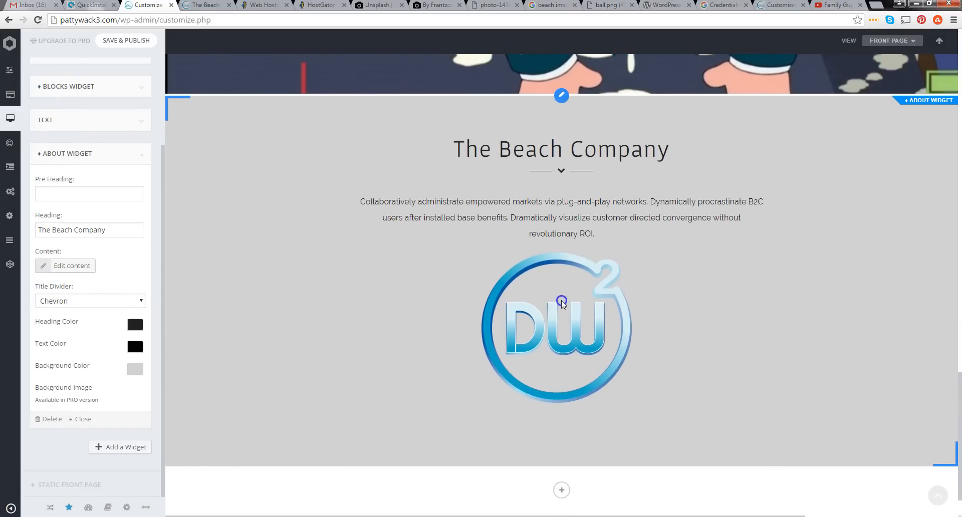
pyautogui.click(79, 269)
pyautogui.scroll(1, 125, 196)
pyautogui.click(125, 211)
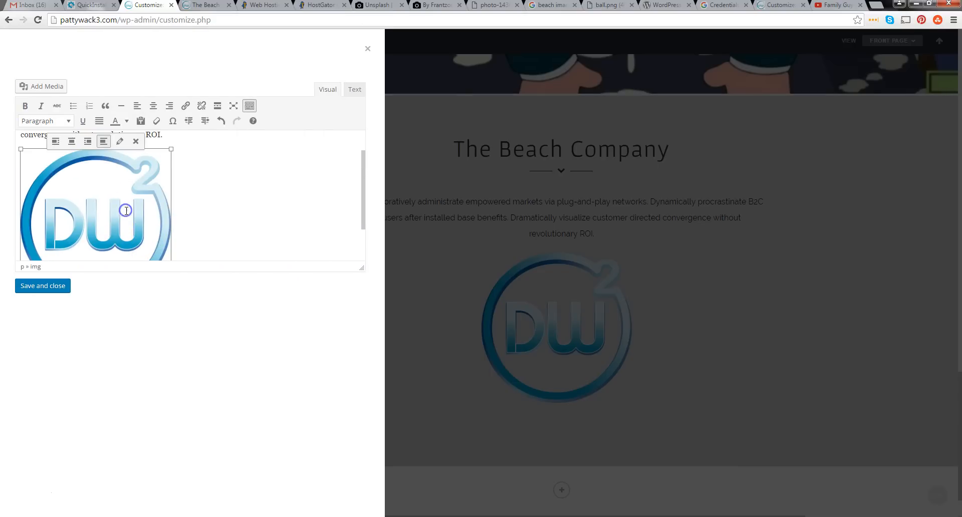
pyautogui.scroll(1, 190, 213)
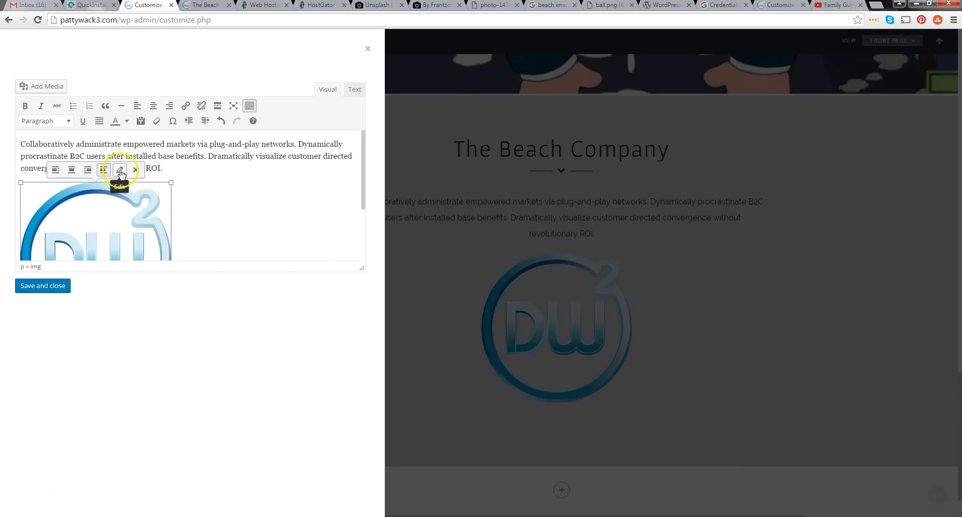
# Set the DW logo to Center alignment and Full Size, then save the About content.
pyautogui.click(120, 171)
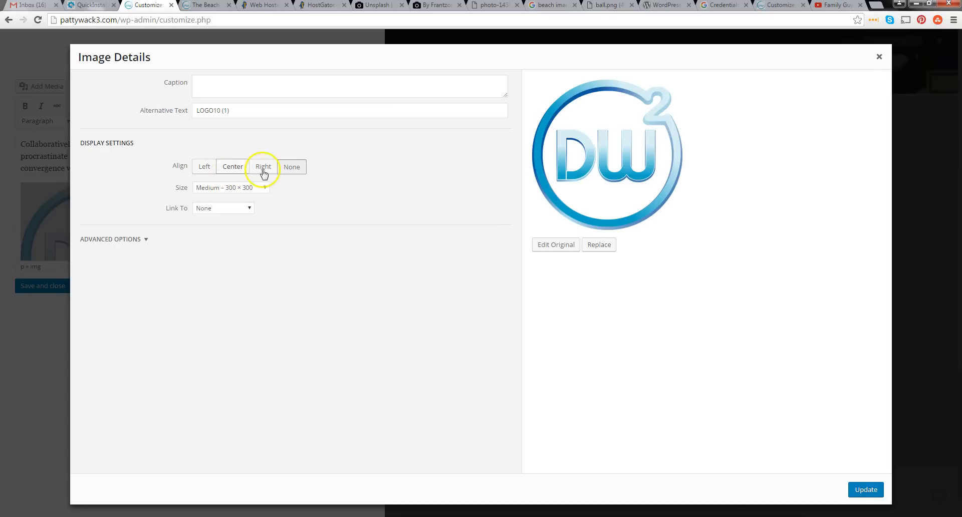
pyautogui.click(205, 168)
pyautogui.click(233, 168)
pyautogui.click(263, 168)
pyautogui.click(245, 168)
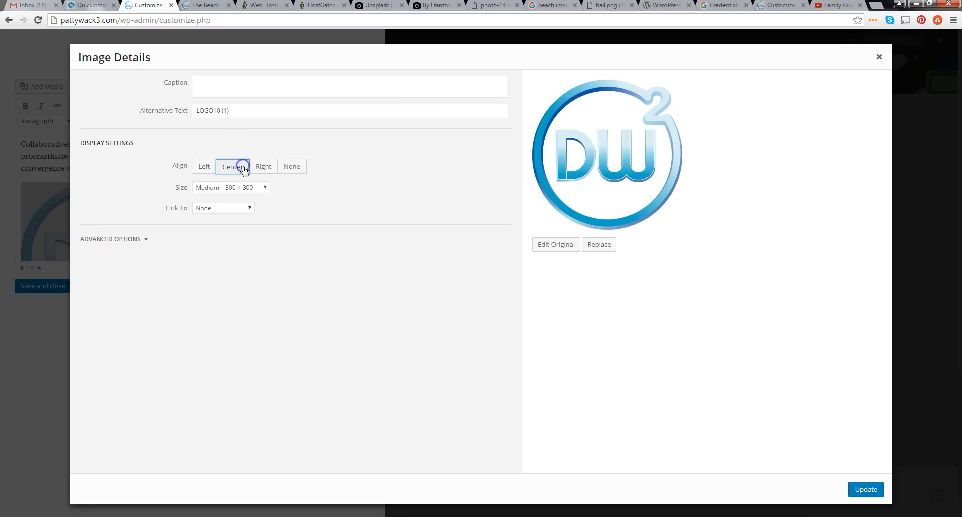
pyautogui.click(246, 188)
pyautogui.click(245, 217)
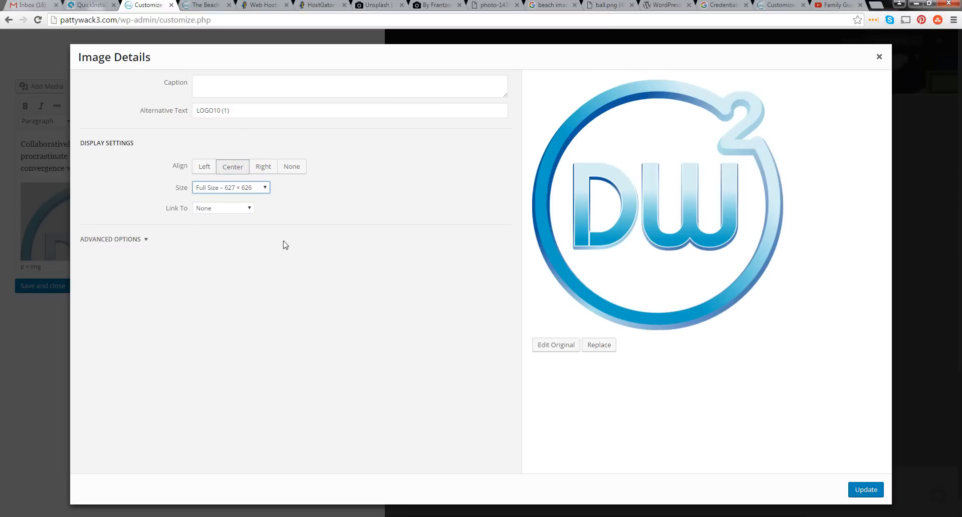
pyautogui.click(864, 490)
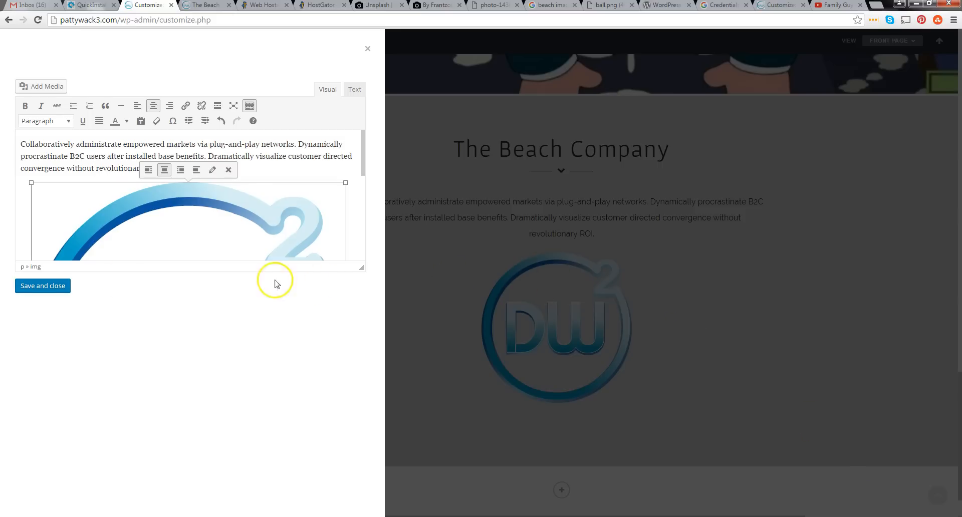
pyautogui.click(35, 286)
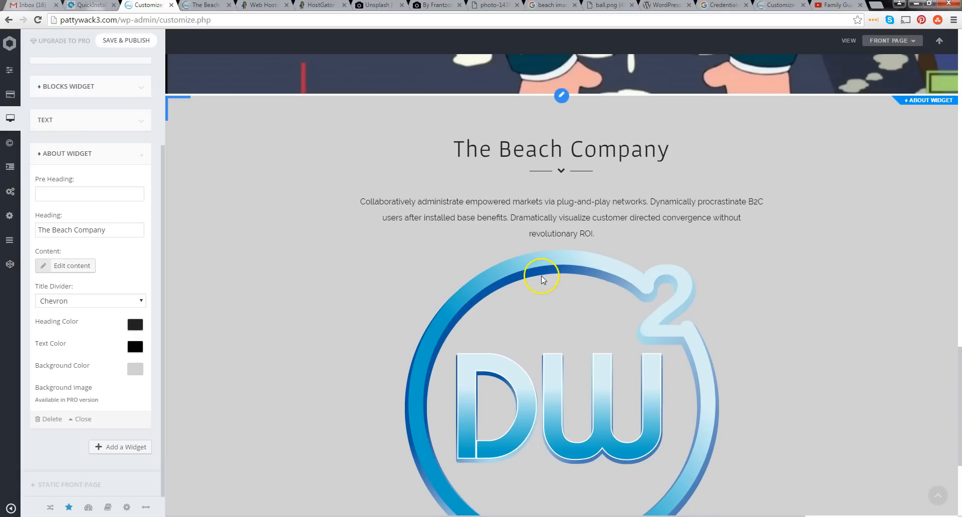
# Check the centred logo in the preview, collapse the About widget and Save & Publish.
pyautogui.scroll(-4, 543, 276)
pyautogui.scroll(4, 543, 275)
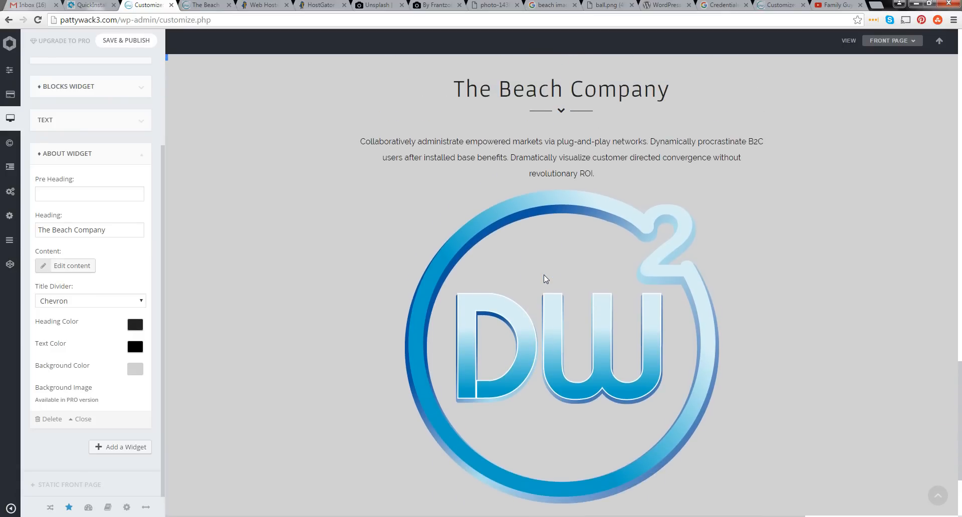
pyautogui.scroll(-2, 544, 275)
pyautogui.scroll(2, 543, 275)
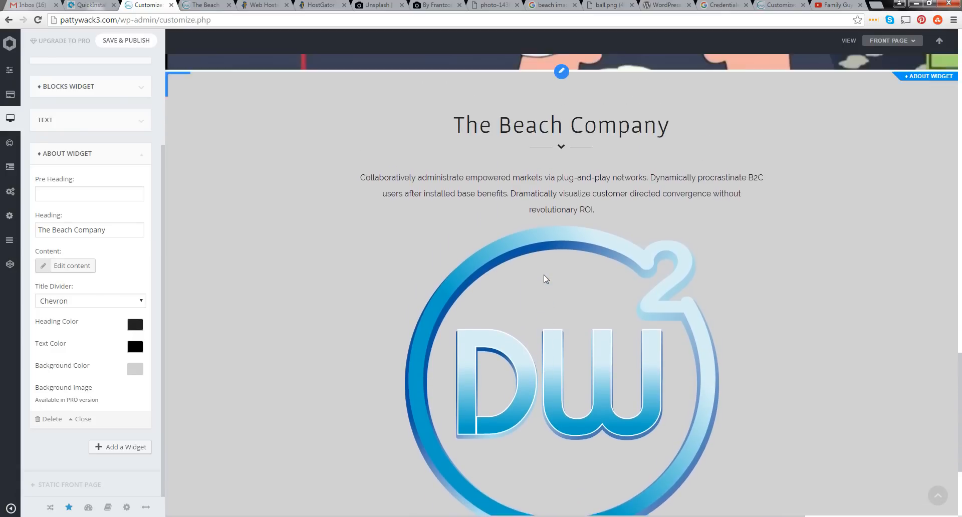
pyautogui.scroll(-2, 544, 275)
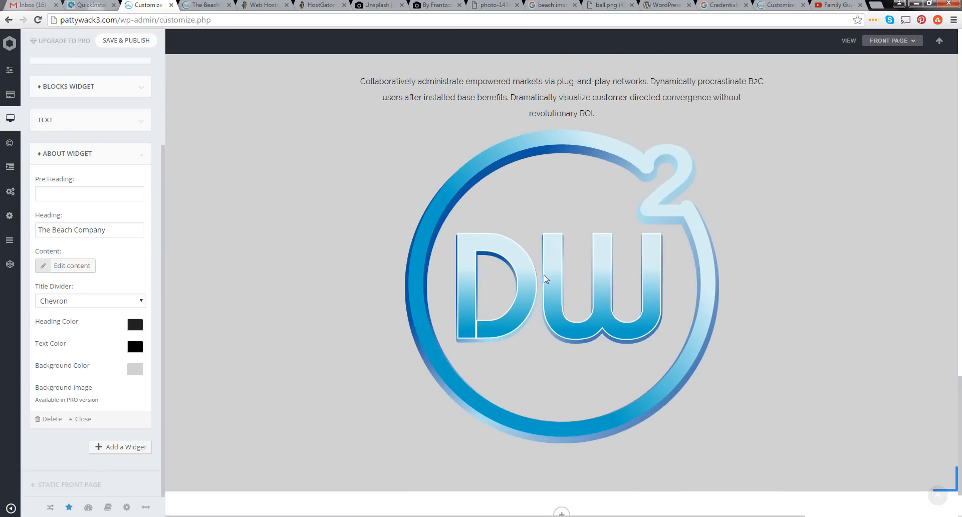
pyautogui.scroll(-3, 544, 278)
pyautogui.scroll(4, 544, 278)
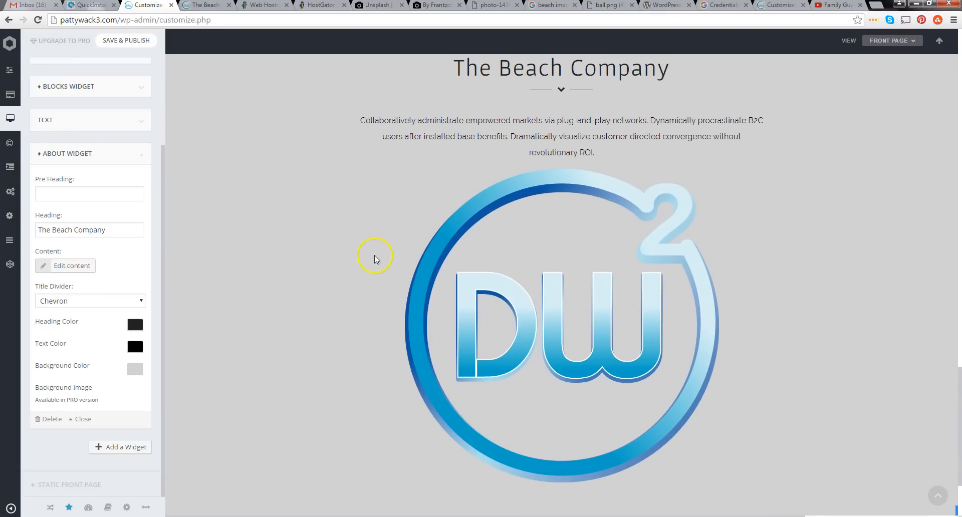
pyautogui.click(141, 157)
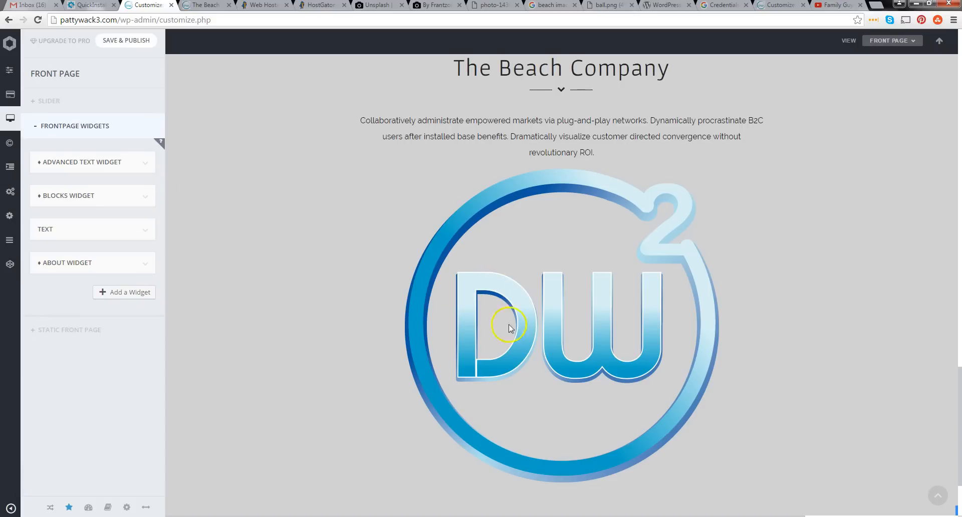
pyautogui.scroll(7, 522, 331)
pyautogui.scroll(-6, 461, 269)
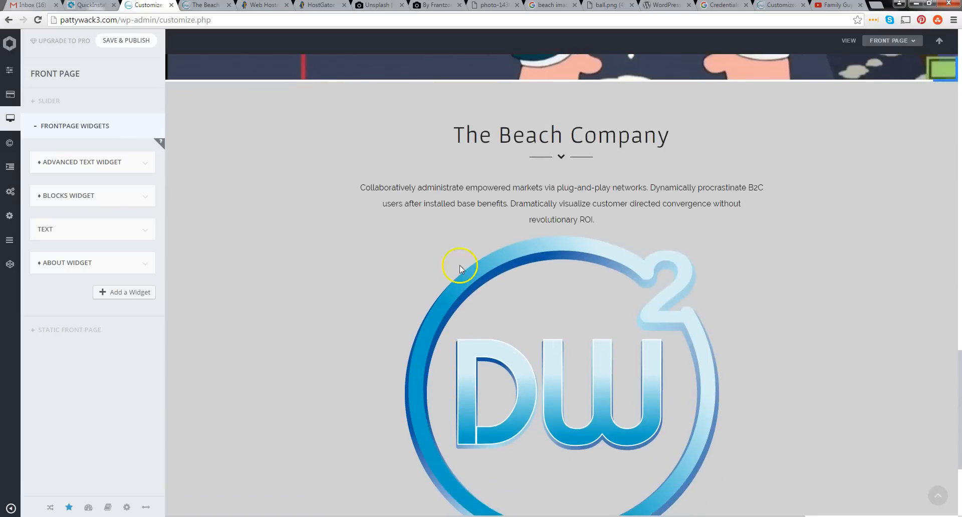
pyautogui.click(129, 42)
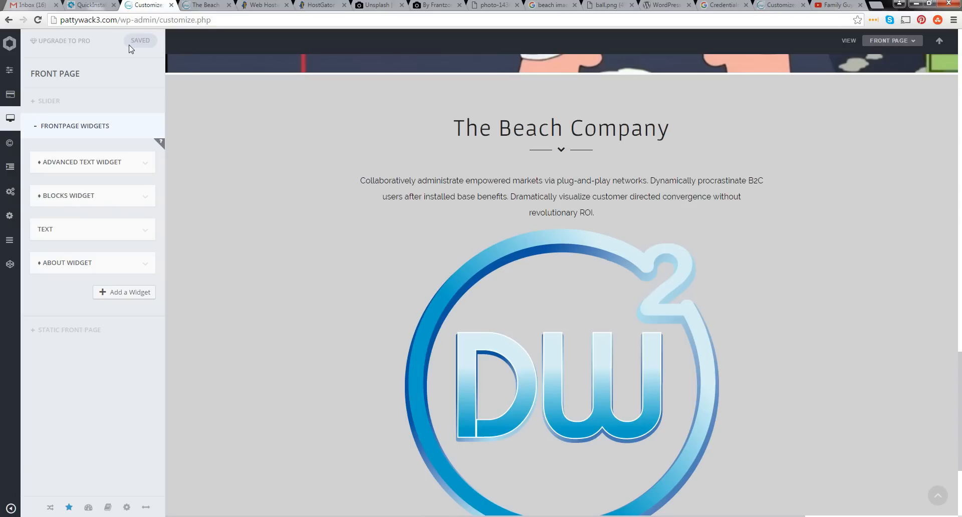
pyautogui.click(10, 143)
# Add a blank Text widget from the Other Widgets list to Footer Widgets.
pyautogui.click(103, 107)
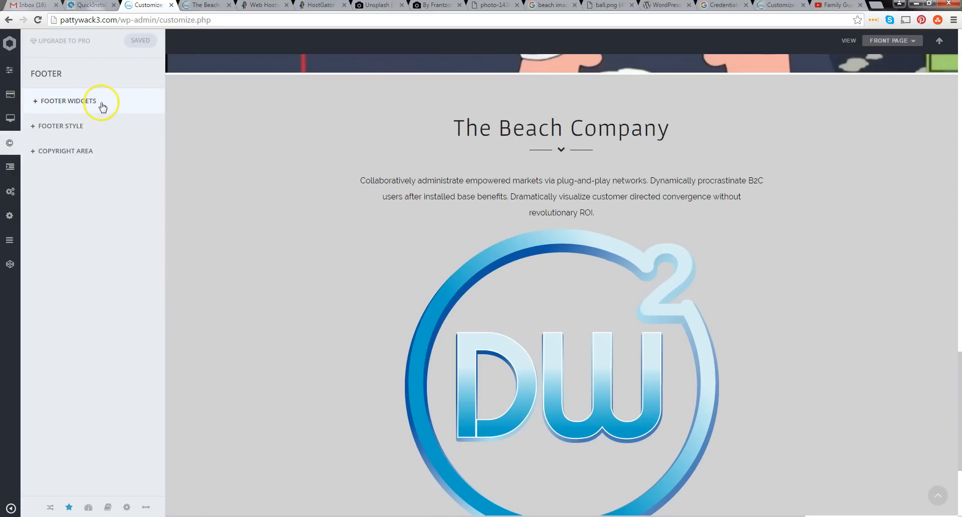
pyautogui.scroll(-4, 254, 149)
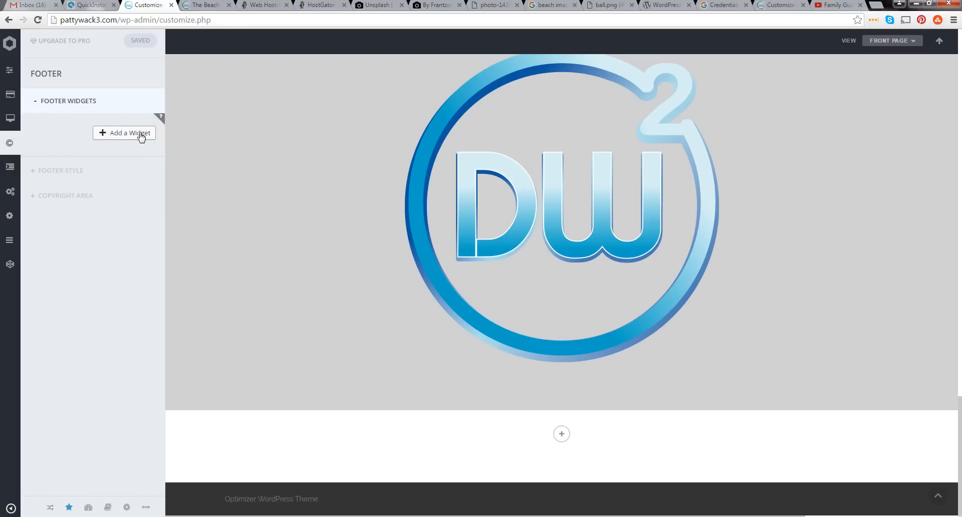
pyautogui.click(140, 133)
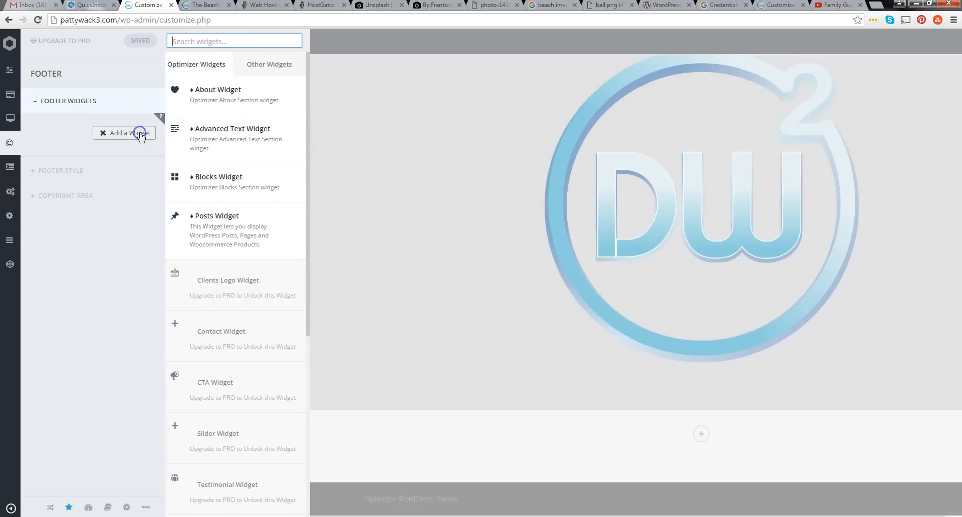
pyautogui.click(273, 66)
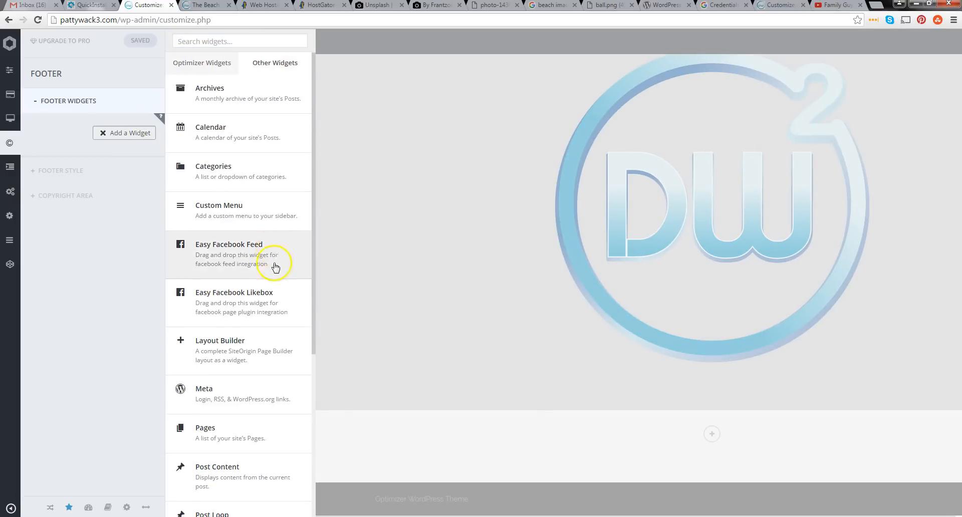
pyautogui.scroll(-5, 279, 279)
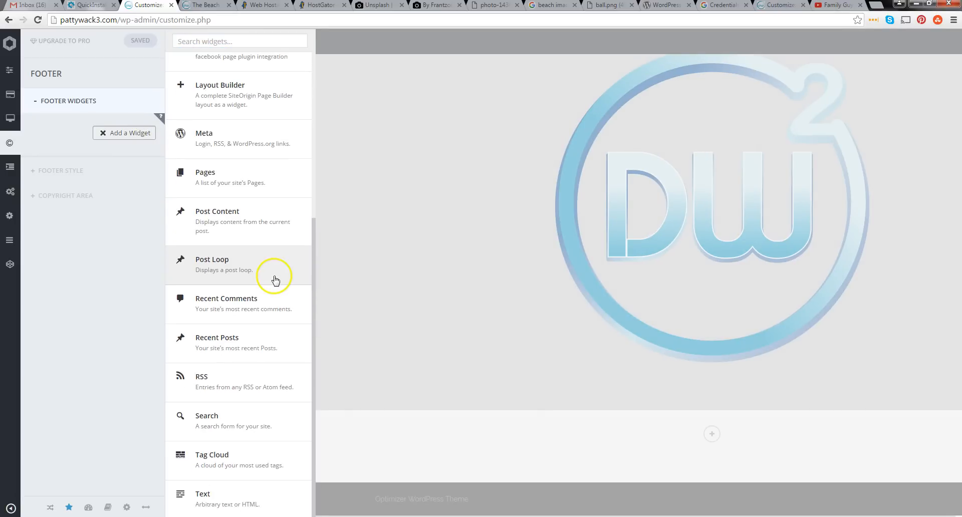
pyautogui.click(234, 505)
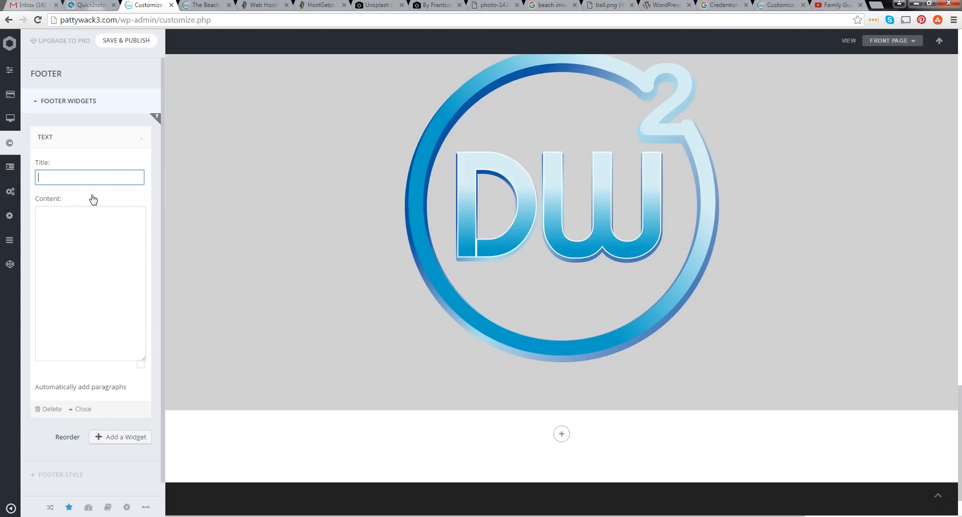
pyautogui.click(873, 6)
# Go to google.com and search for 'santa monica pier'.
pyautogui.write('g')
pyautogui.press('Return')
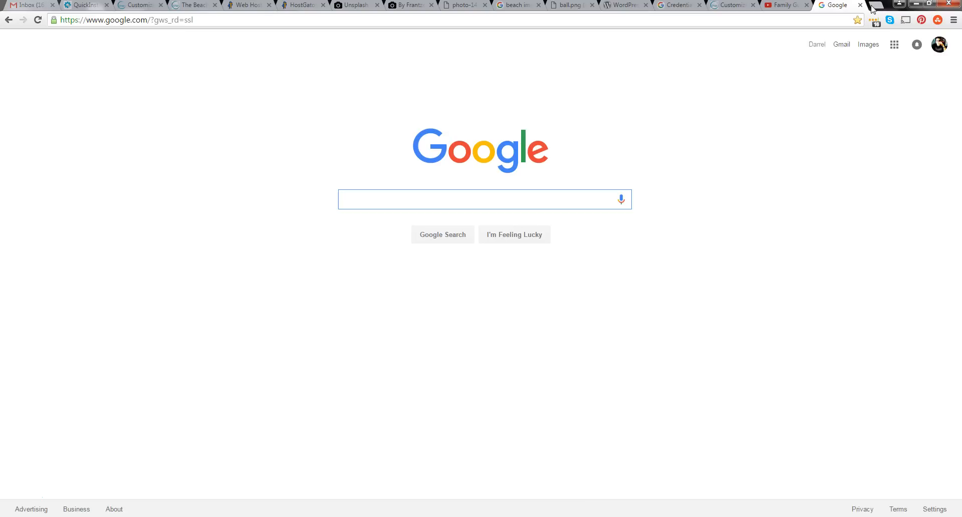
pyautogui.write('santa mo')
pyautogui.press('Down')
pyautogui.press('Return')
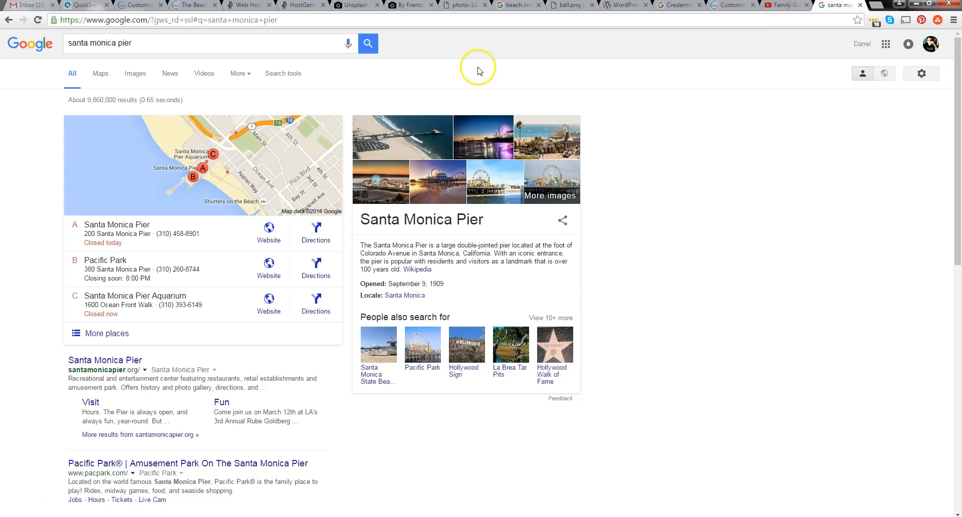
# Search for 'google maps' and open the Google Maps result.
pyautogui.tripleClick(131, 44)
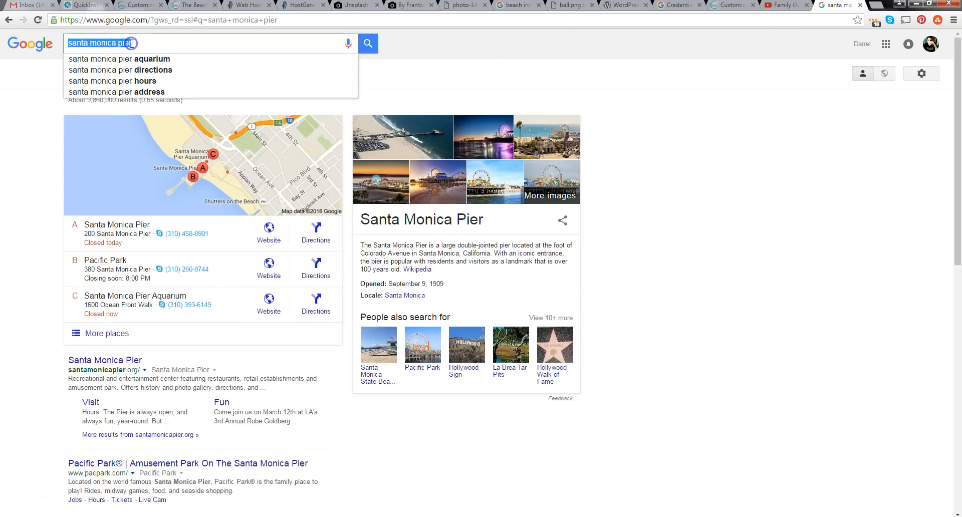
pyautogui.write('google m')
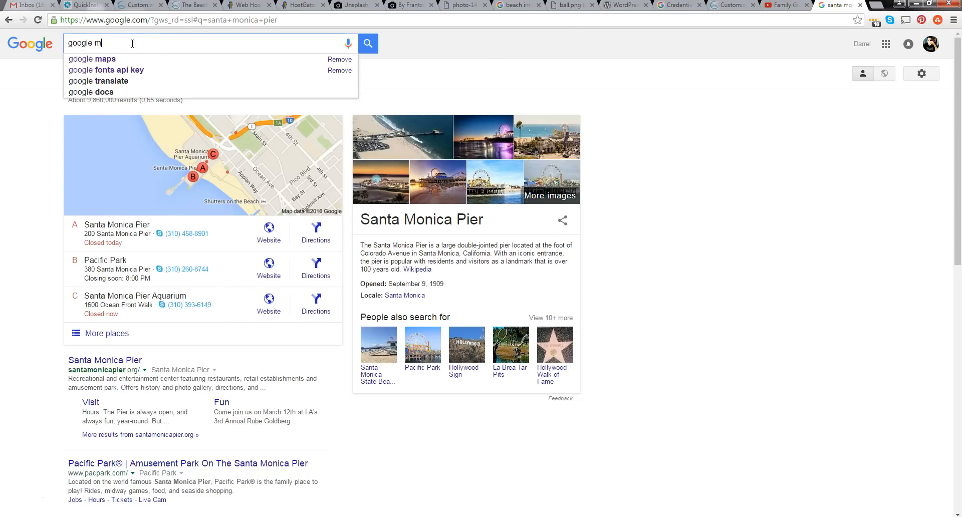
pyautogui.press('Down')
pyautogui.press('Return')
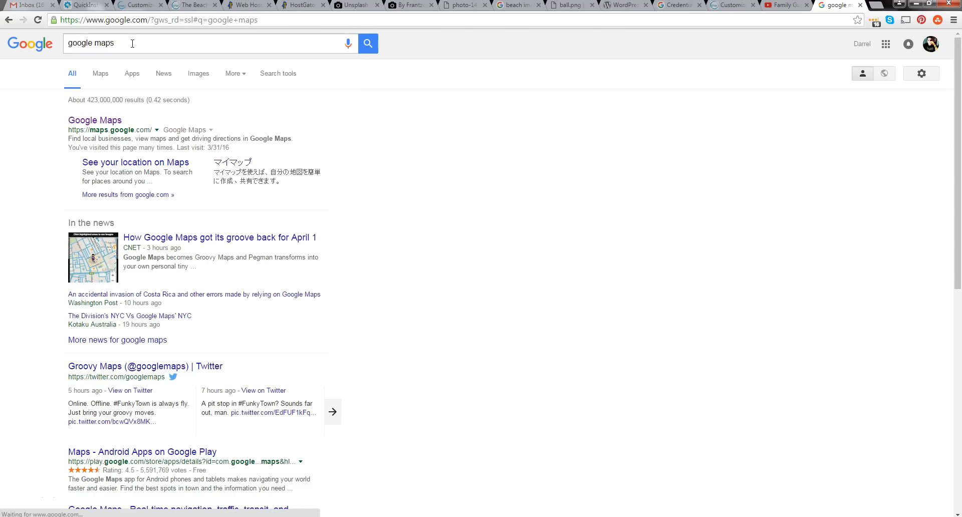
pyautogui.click(105, 121)
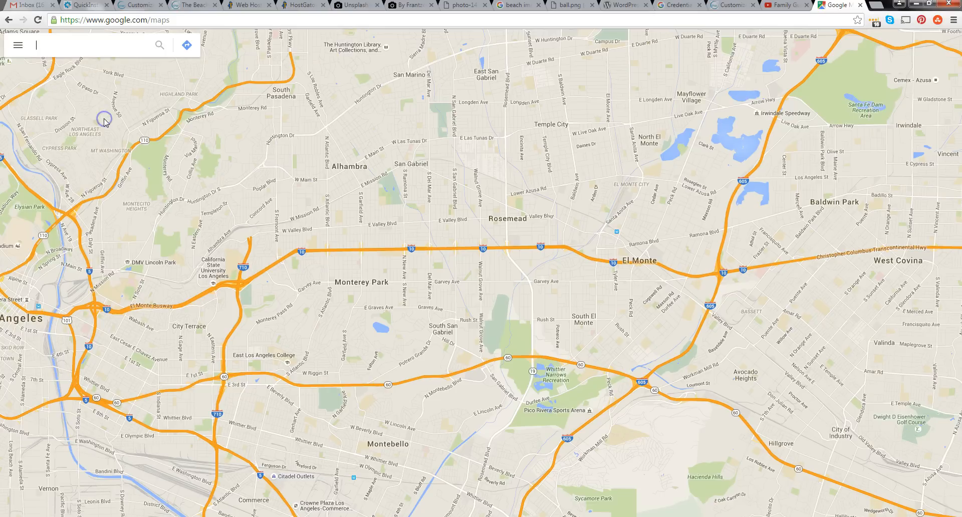
pyautogui.click(104, 45)
# Find Santa Monica Pier in Google Maps and copy its Embed map iframe code.
pyautogui.write('santa')
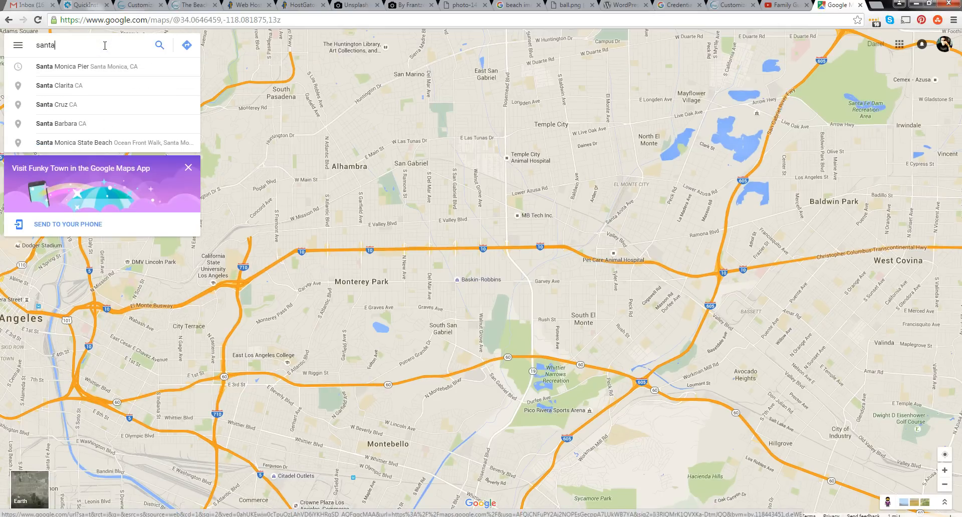
pyautogui.press('Down')
pyautogui.press('Return')
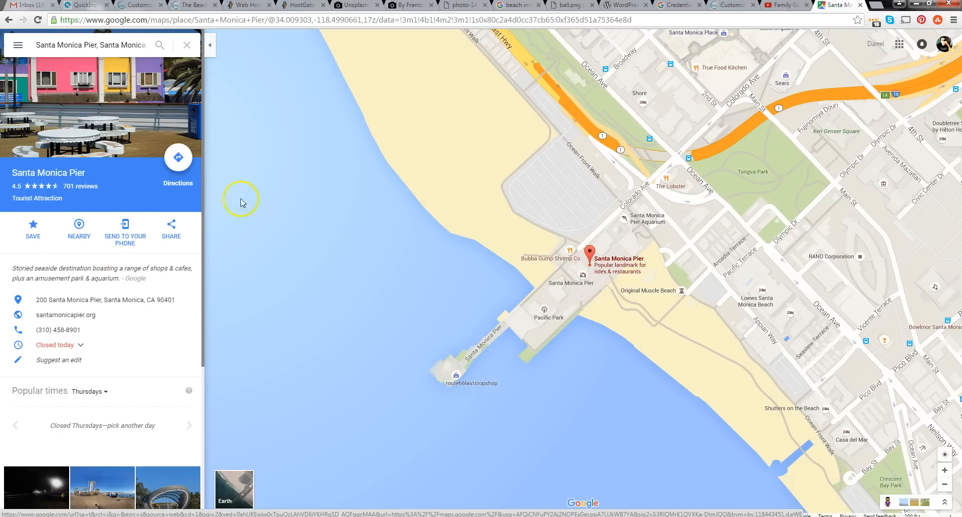
pyautogui.click(171, 232)
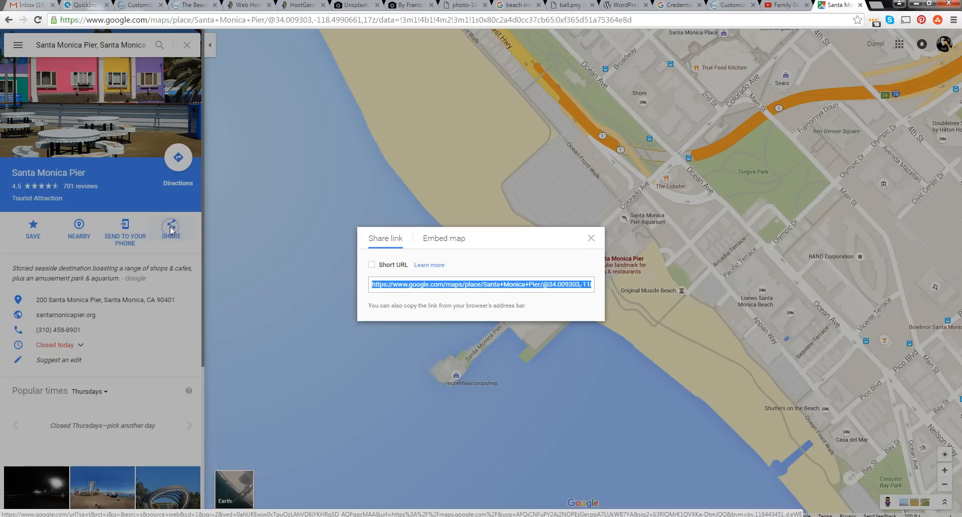
pyautogui.click(431, 237)
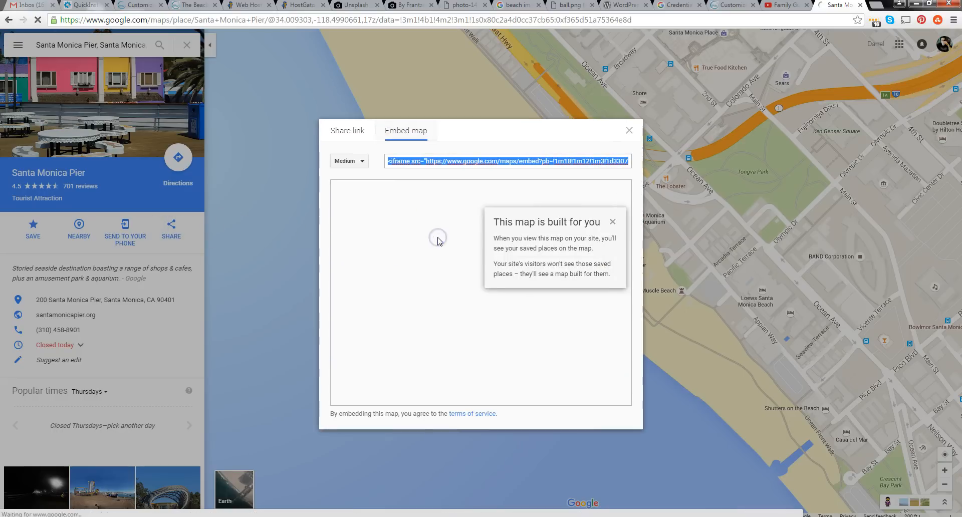
pyautogui.rightClick(438, 160)
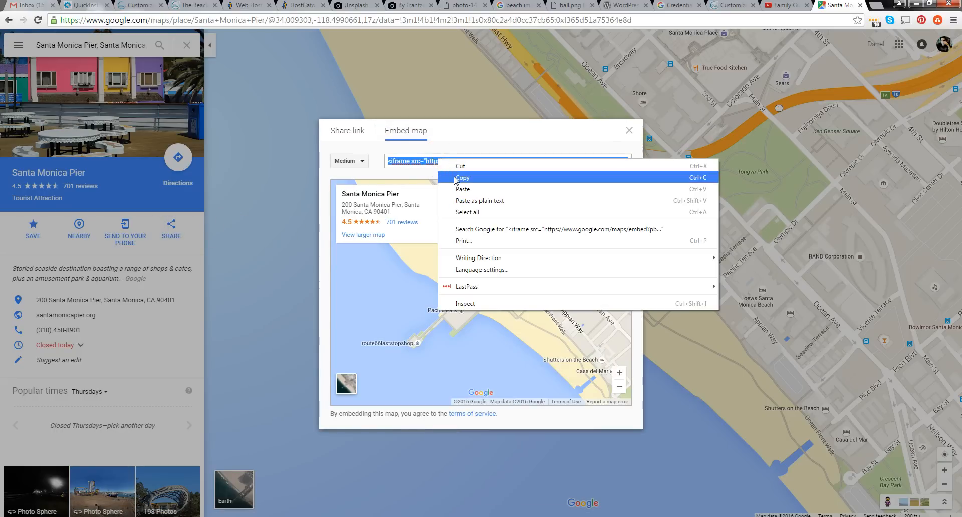
pyautogui.click(454, 175)
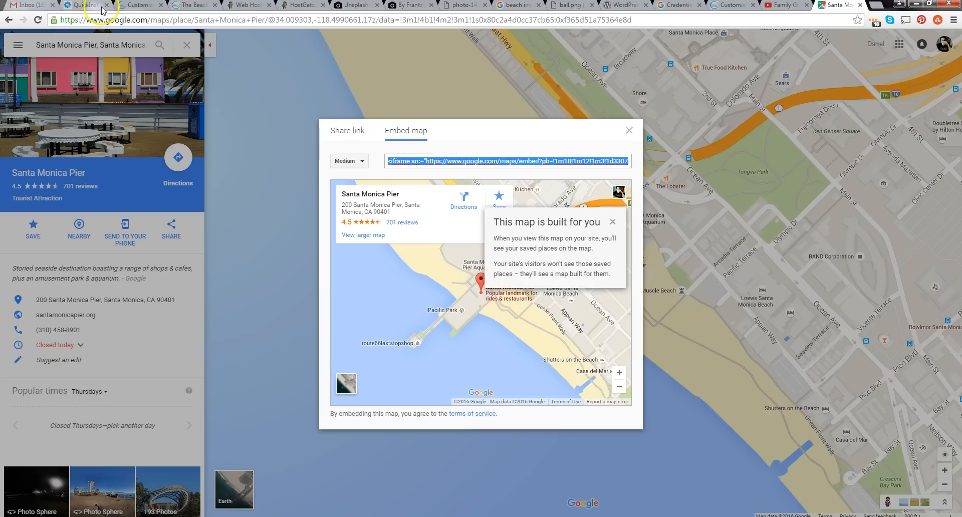
pyautogui.click(189, 10)
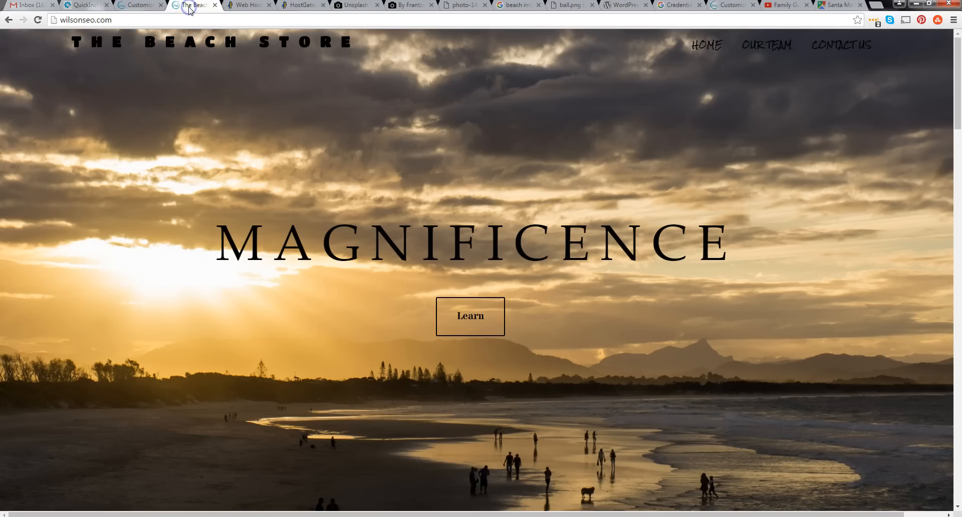
pyautogui.click(135, 6)
# Paste the Santa Monica Pier iframe code (width 600, height 450) into the footer Text widget.
pyautogui.click(112, 236)
pyautogui.hotkey('ctrl', 'v')
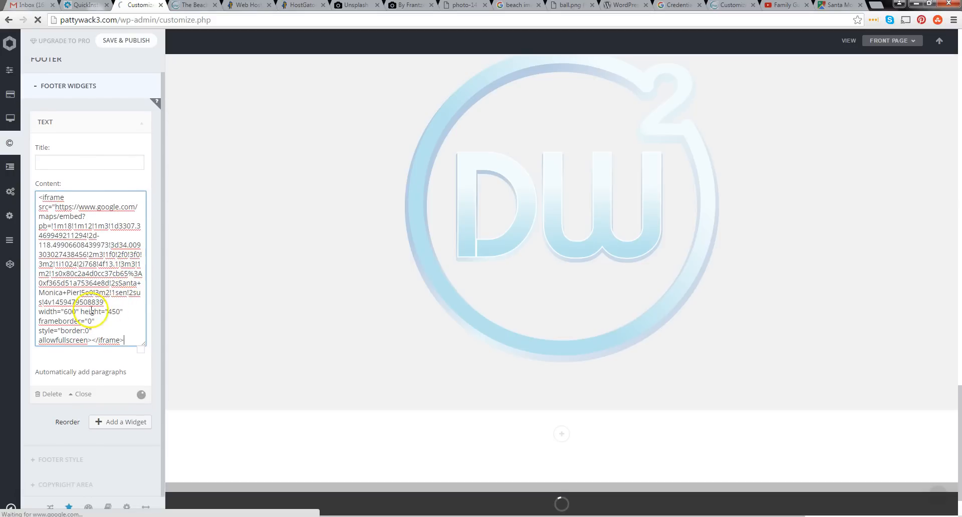
pyautogui.click(68, 312)
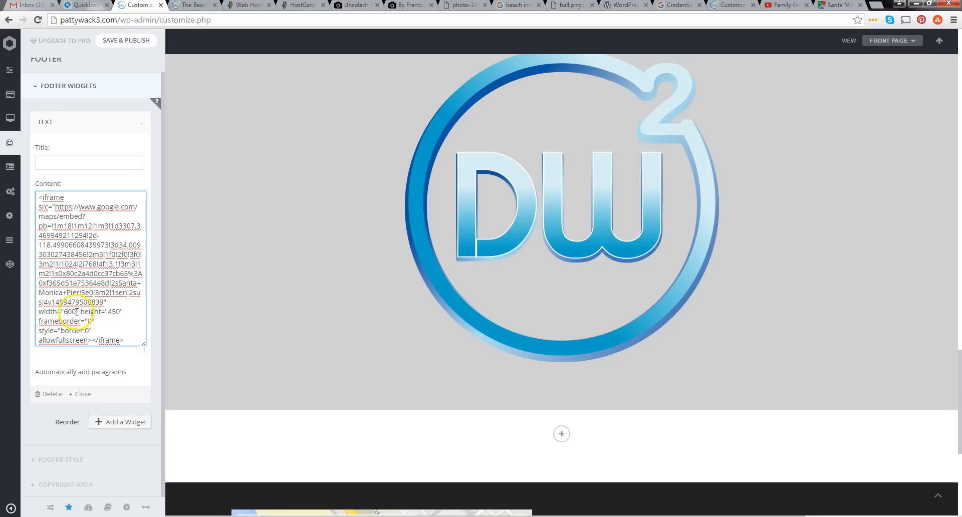
pyautogui.click(112, 312)
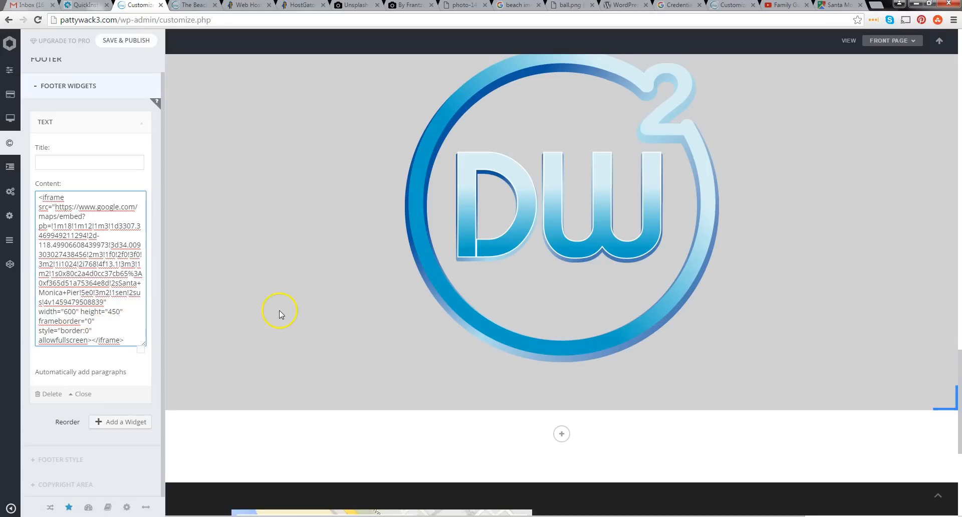
pyautogui.scroll(-6, 262, 314)
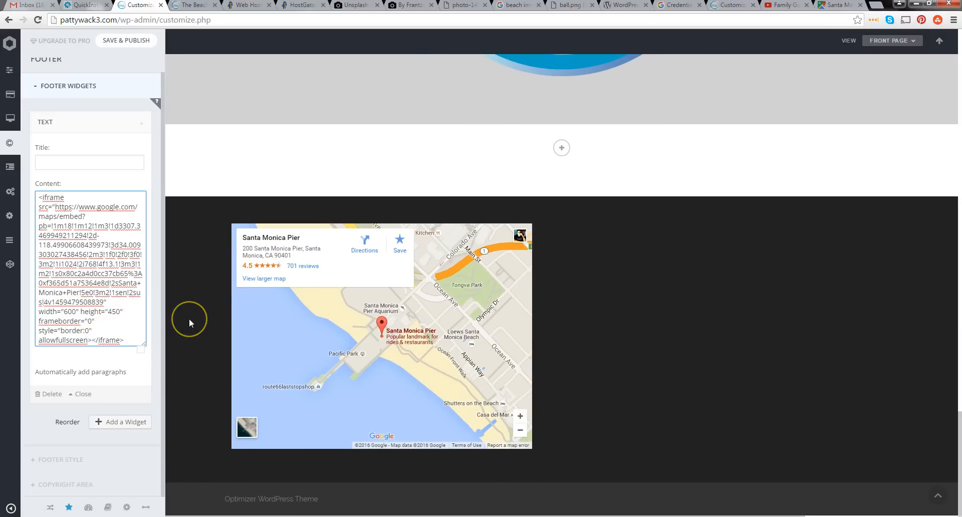
# Change the footer map iframe width from 600 to 300.
pyautogui.click(73, 312)
pyautogui.press('BackSpace')
pyautogui.write('3')
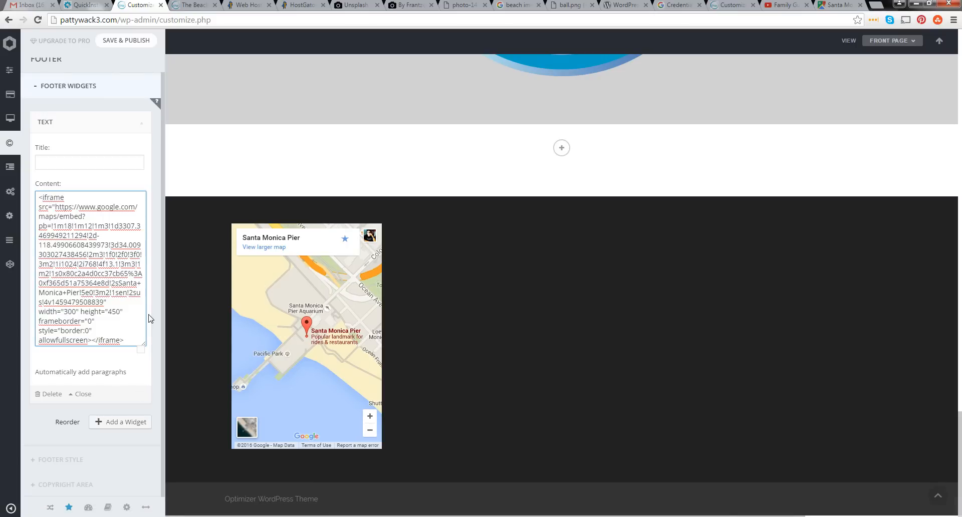
# Begin entering 'Visit Us' as the footer widget's title, correcting a typo.
pyautogui.click(106, 166)
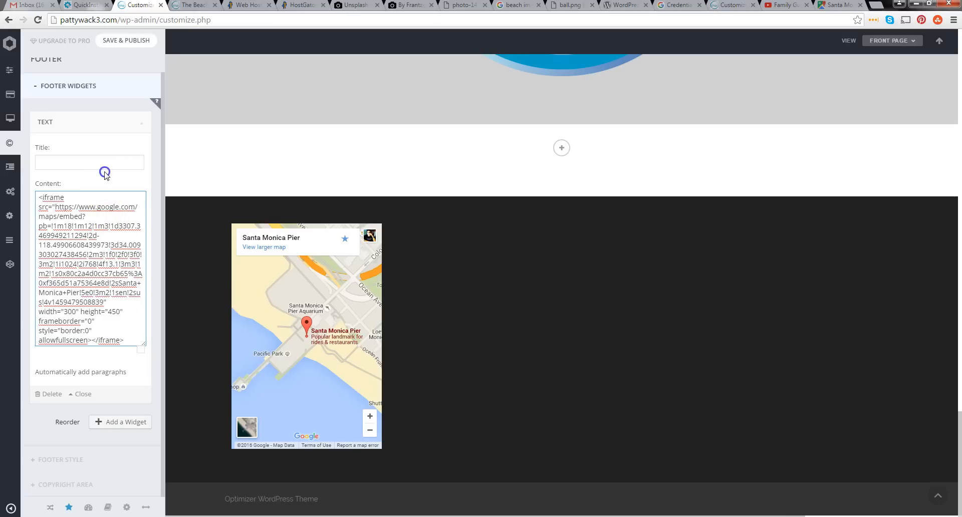
pyautogui.write('C')
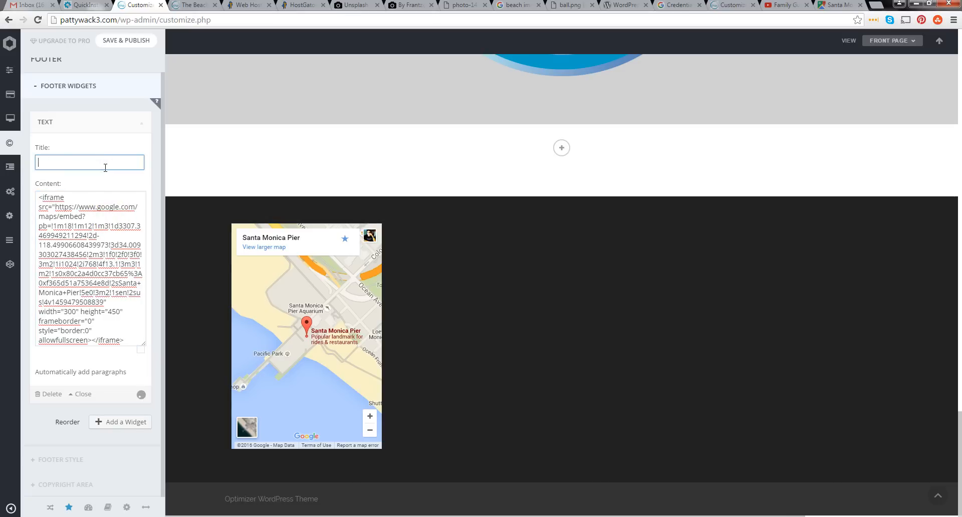
pyautogui.press('BackSpace')
pyautogui.press('BackSpace')
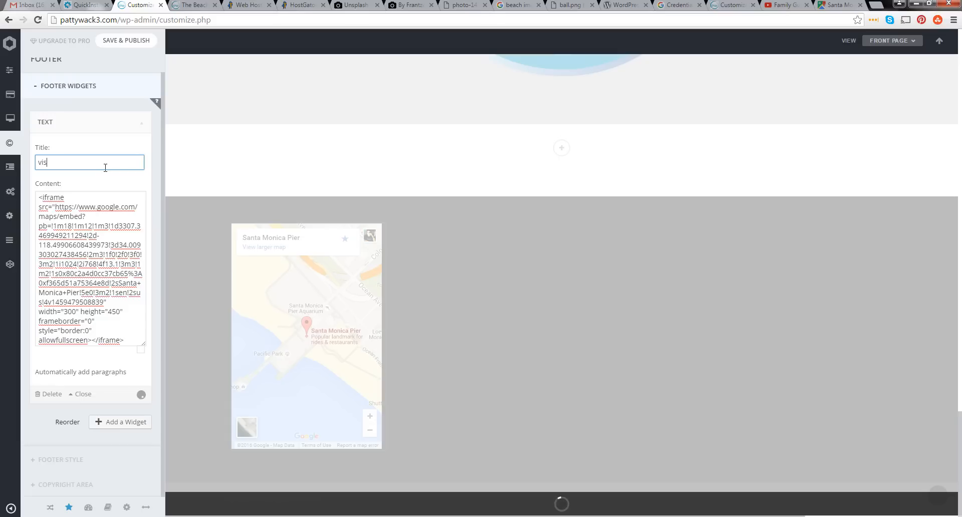
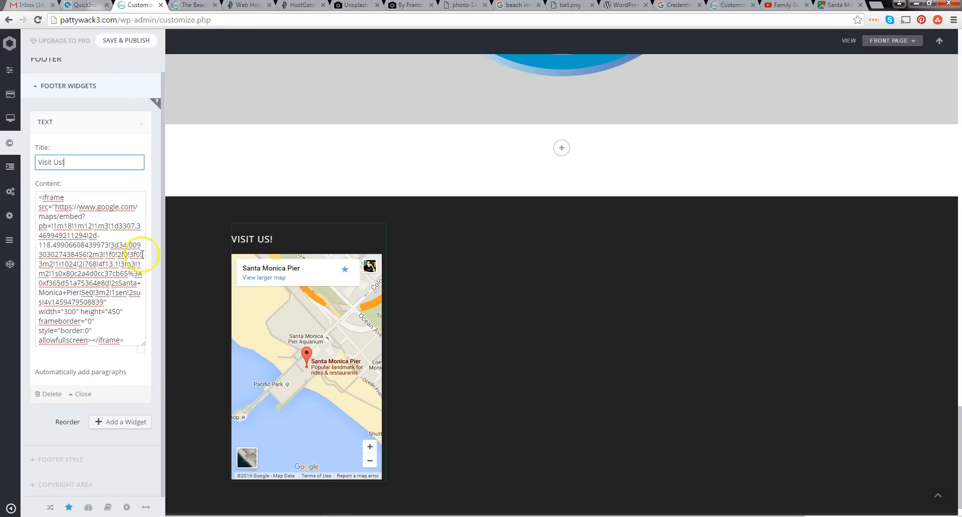
# Collapse the 'Visit Us!' Santa Monica Pier map widget and publish the footer changes.
pyautogui.click(84, 393)
pyautogui.click(111, 44)
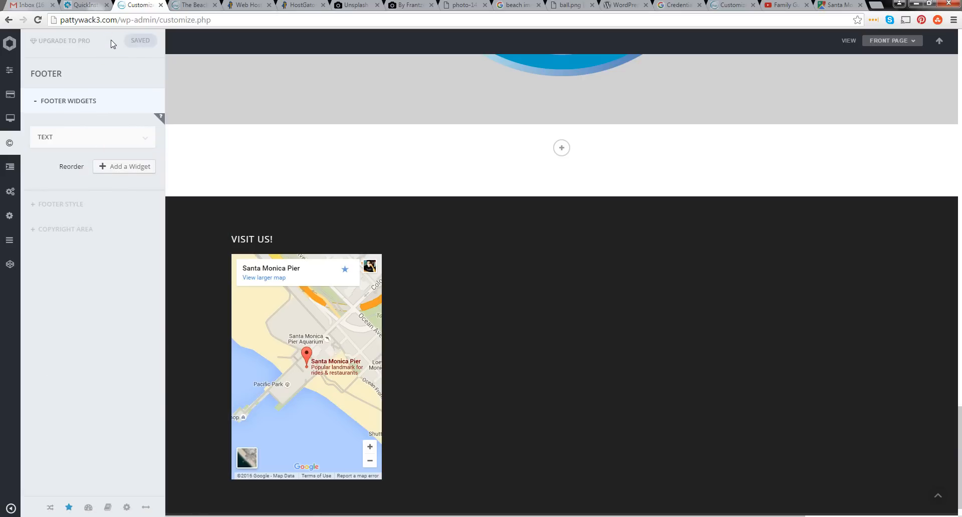
# Add an Easy Facebook Likebox widget titled 'Like Us On Facebook' to the footer.
pyautogui.click(142, 172)
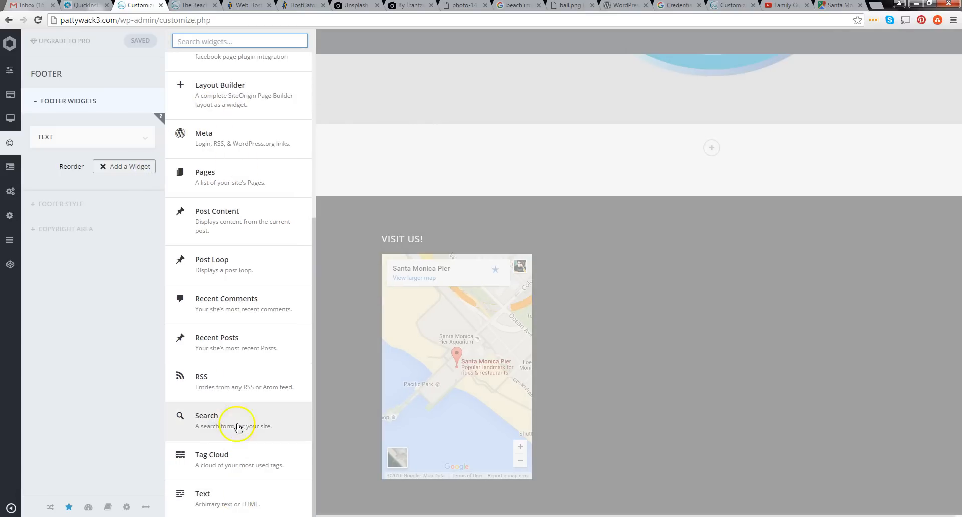
pyautogui.scroll(2, 240, 353)
pyautogui.scroll(2, 241, 353)
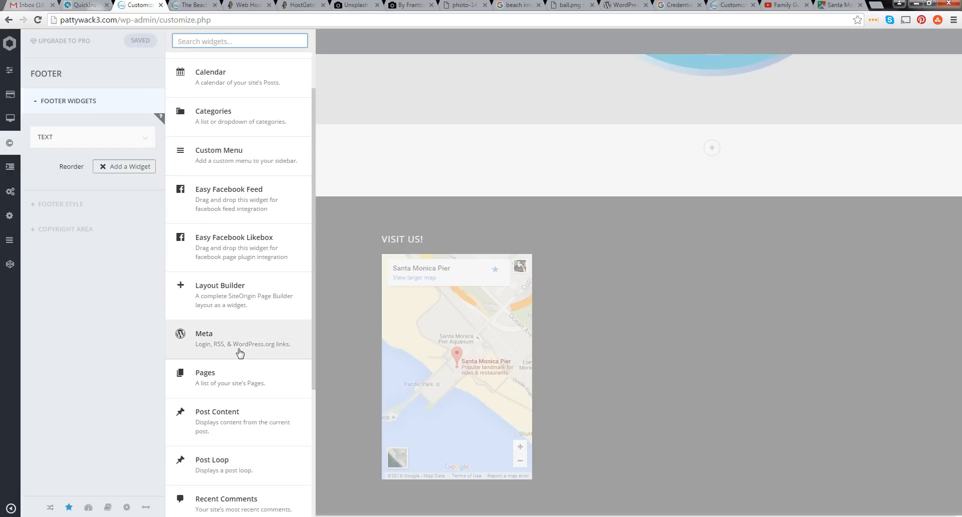
pyautogui.click(251, 211)
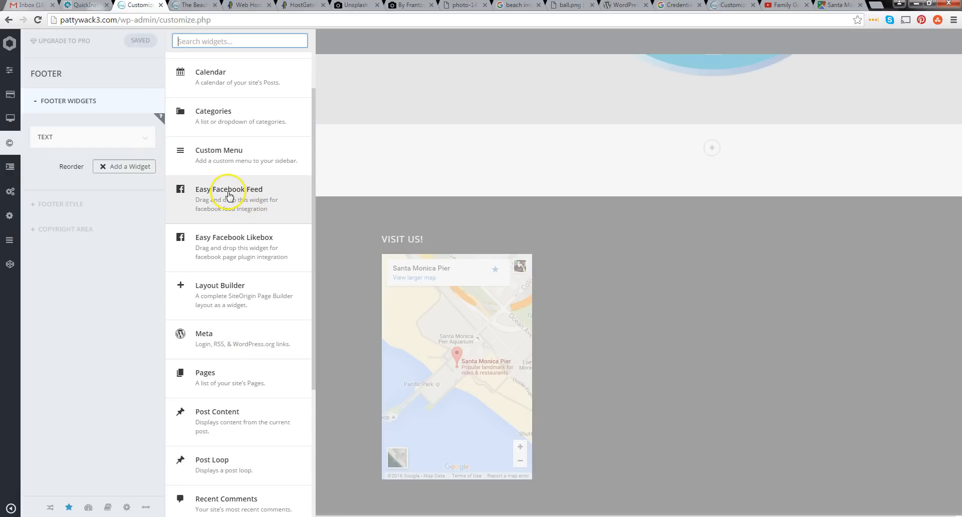
pyautogui.click(269, 250)
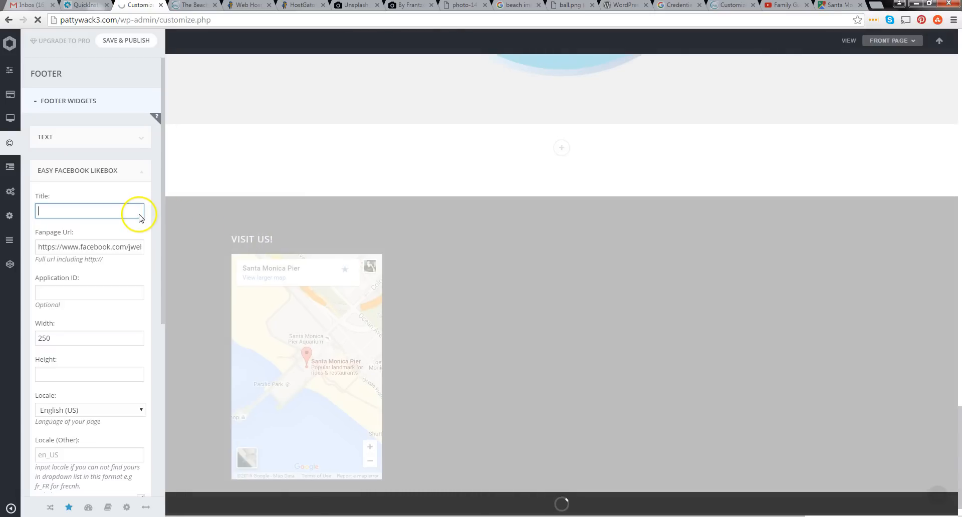
pyautogui.write('Like Us On Facebook')
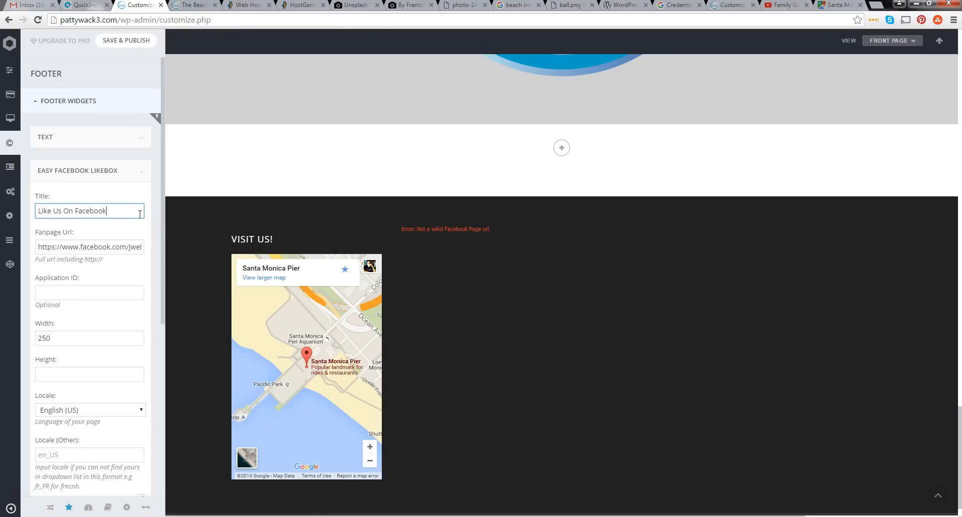
pyautogui.press('Tab')
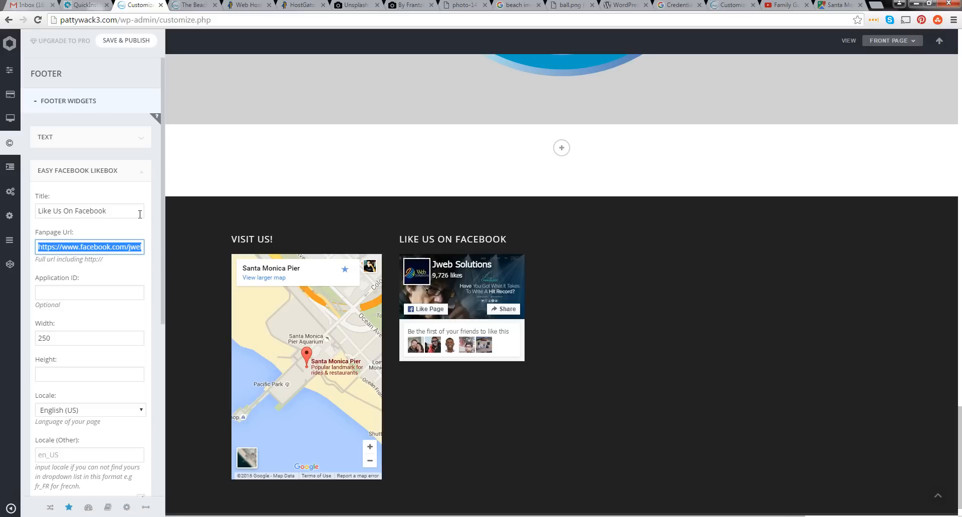
# Load facebook.com in a new browser tab and bring up the account menu of managed pages.
pyautogui.click(872, 6)
pyautogui.write('facebook.com')
pyautogui.press('Return')
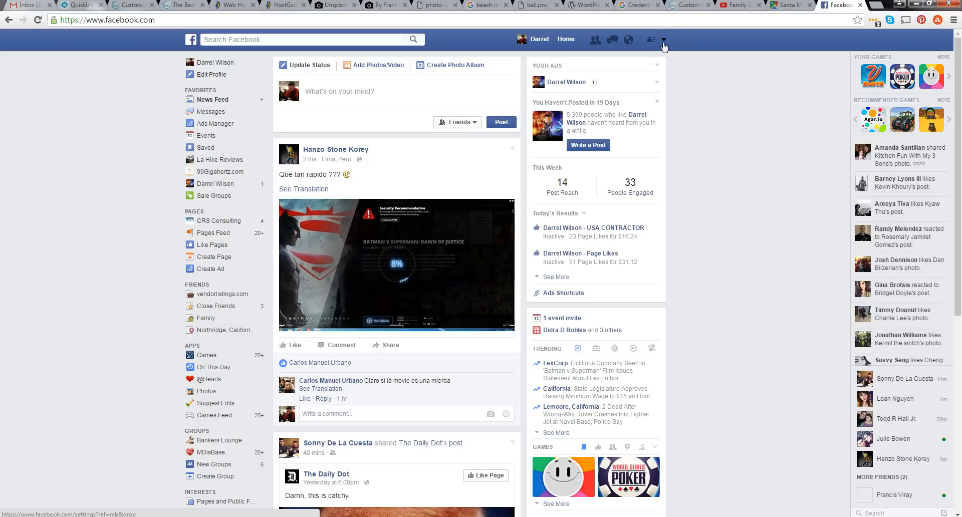
pyautogui.click(665, 40)
# Open the managed Facebook business page, copy its URL, and return to the WordPress Customize tab.
pyautogui.click(633, 75)
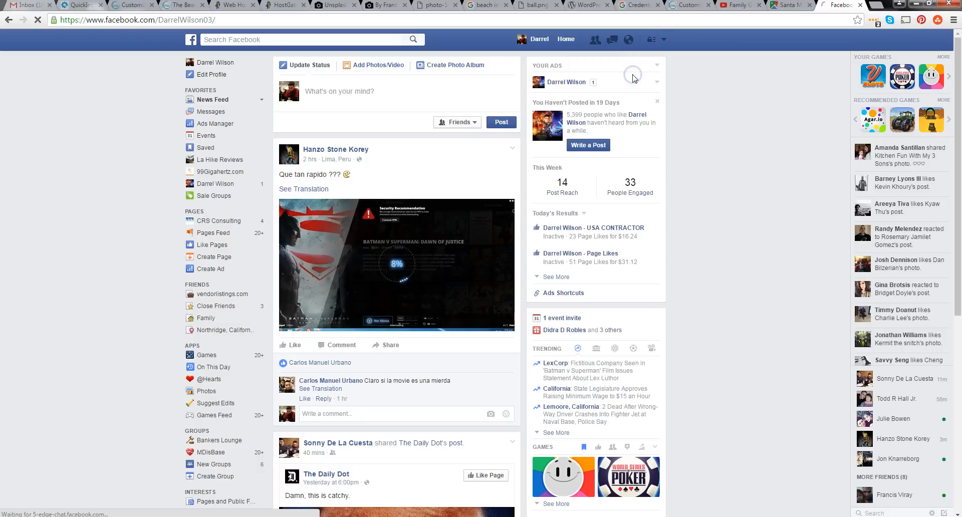
pyautogui.moveTo(958, 112); pyautogui.dragTo(958, 187)
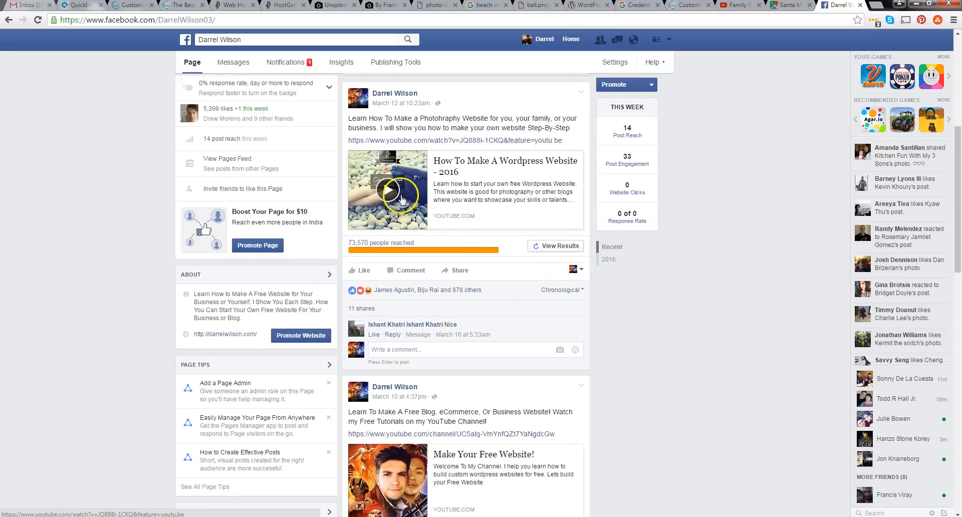
pyautogui.scroll(6, 401, 199)
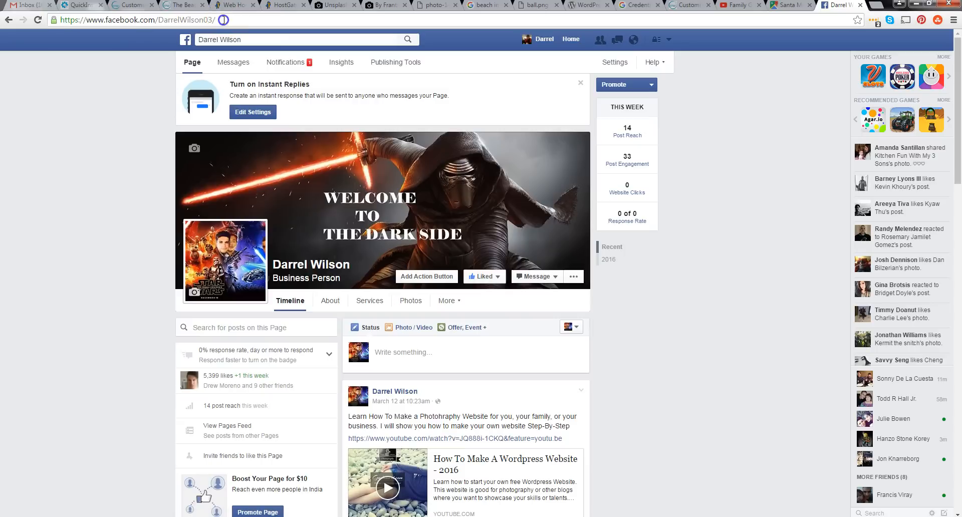
pyautogui.click(224, 20)
pyautogui.write('https://www.facebook.com/DarrelWilson03/')
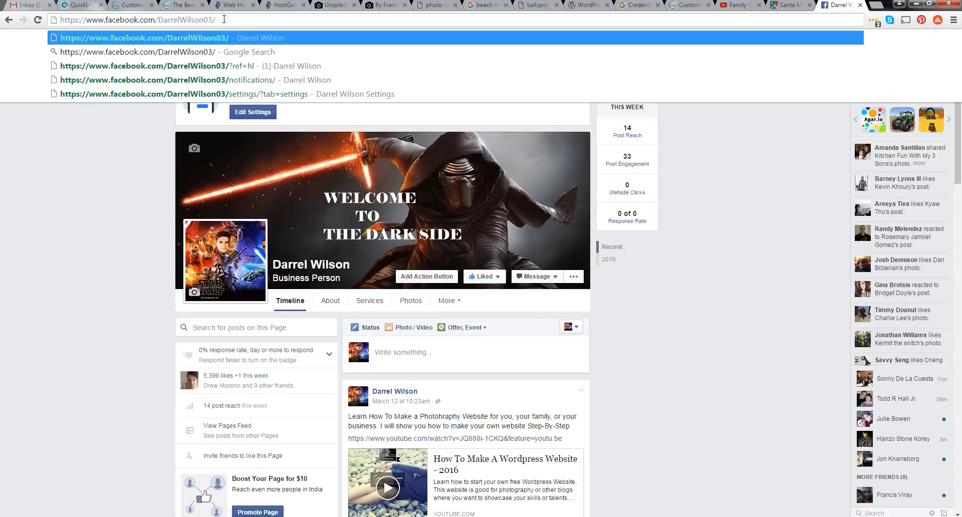
pyautogui.click(51, 172)
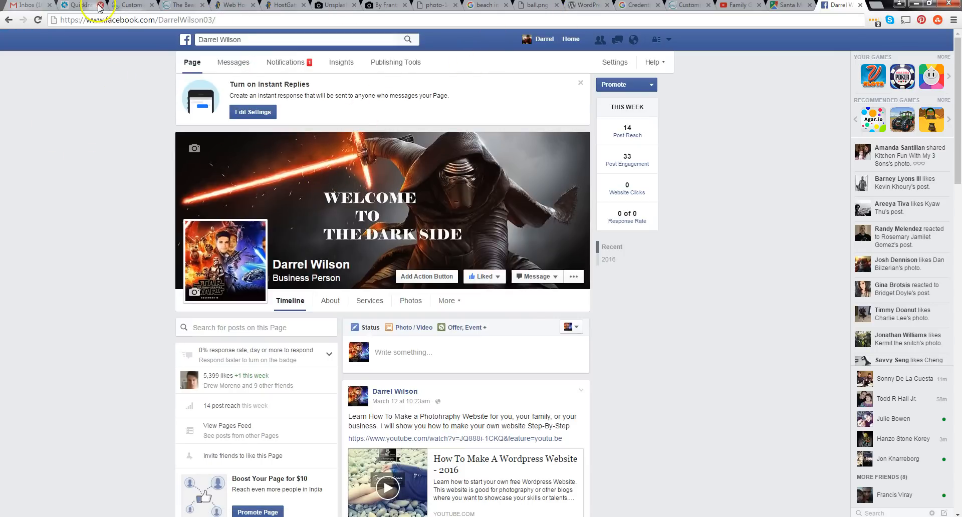
pyautogui.click(127, 6)
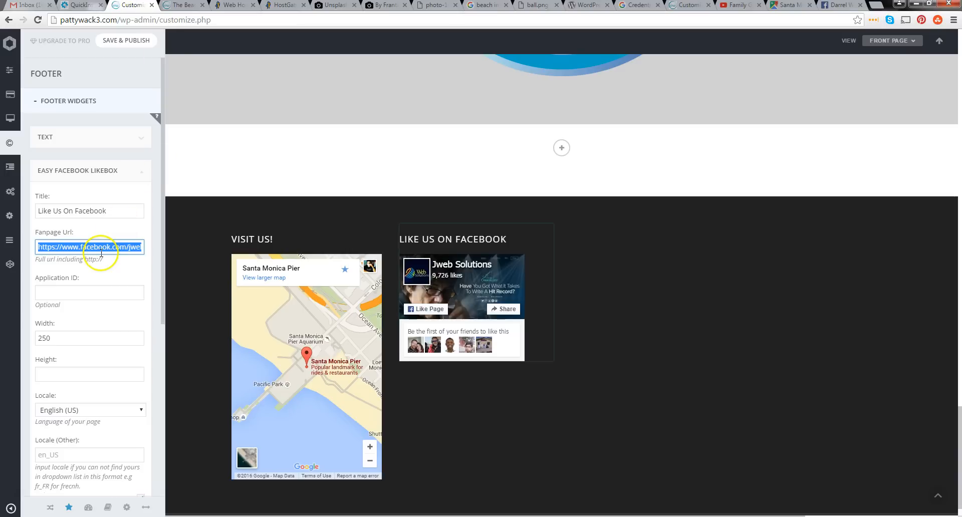
# Paste the business page address as the likebox Fanpage Url and change its width to 300.
pyautogui.hotkey('ctrl', 'v')
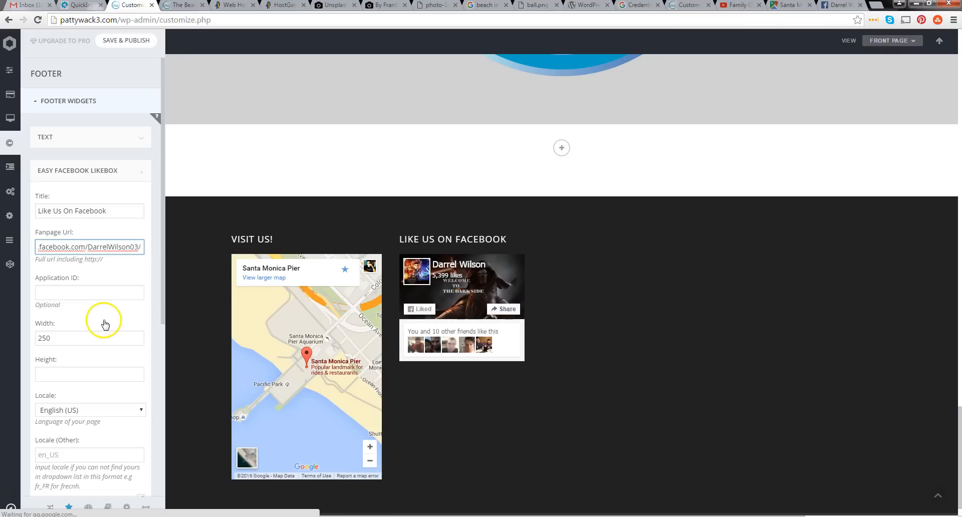
pyautogui.doubleClick(82, 338)
pyautogui.click(84, 372)
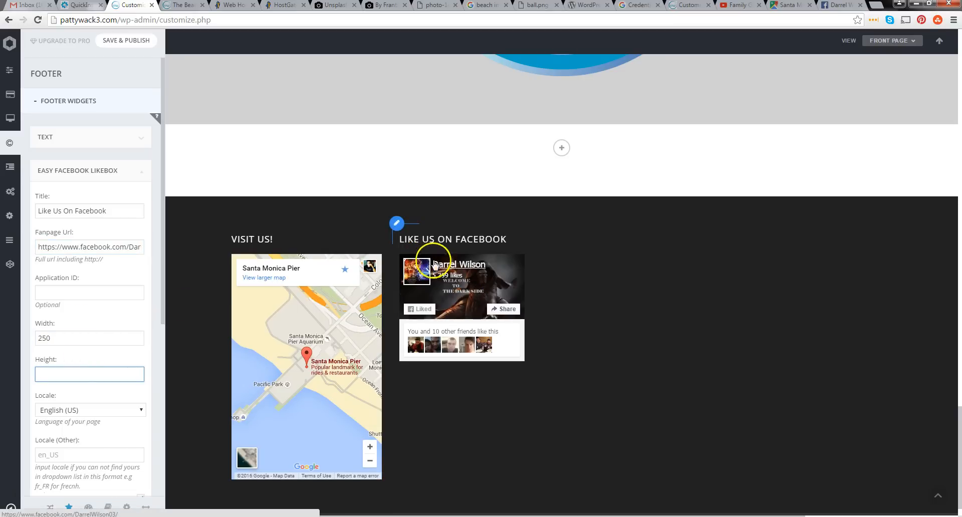
pyautogui.doubleClick(85, 338)
pyautogui.press('Tab')
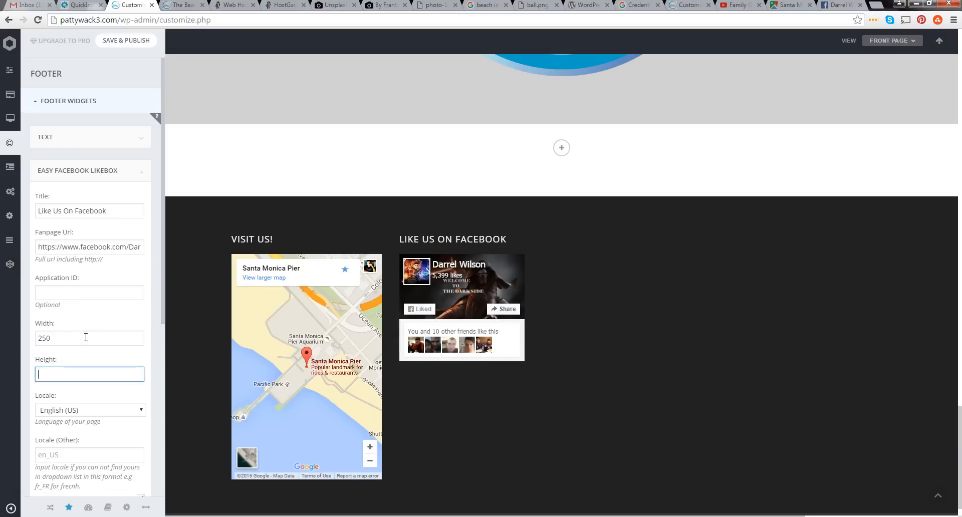
pyautogui.press('Tab')
pyautogui.doubleClick(86, 338)
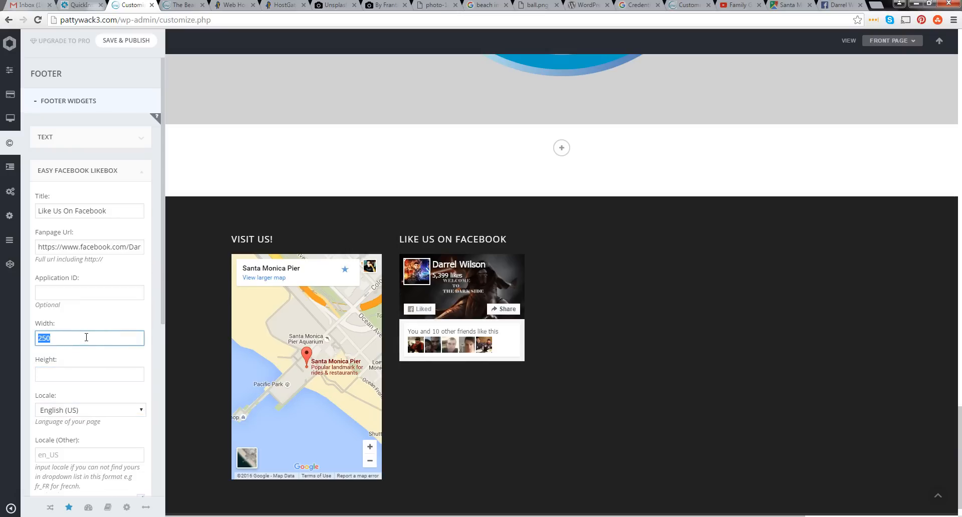
pyautogui.click(111, 312)
pyautogui.click(111, 338)
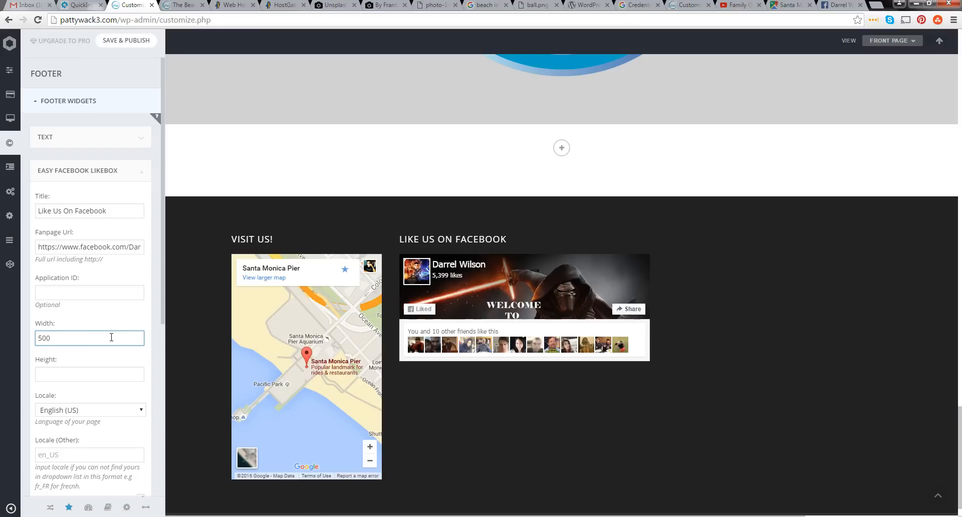
pyautogui.doubleClick(111, 338)
pyautogui.scroll(-5, 111, 320)
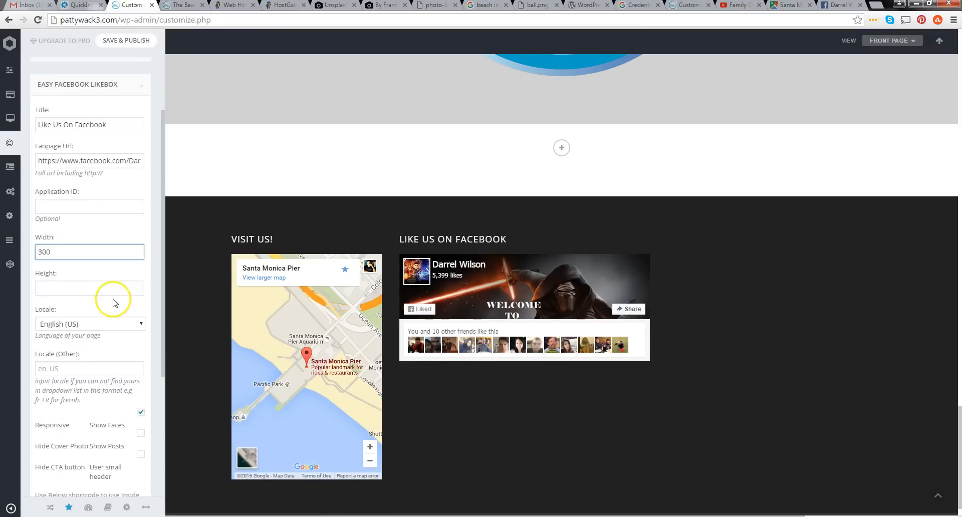
pyautogui.scroll(-1, 114, 302)
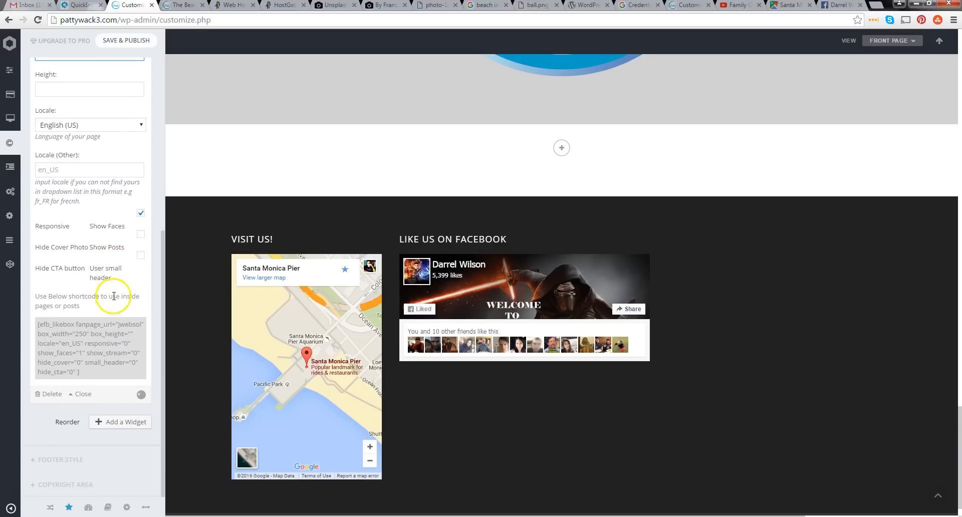
# Toggle Show Faces, save and publish the likebox, and collapse the widget.
pyautogui.click(140, 234)
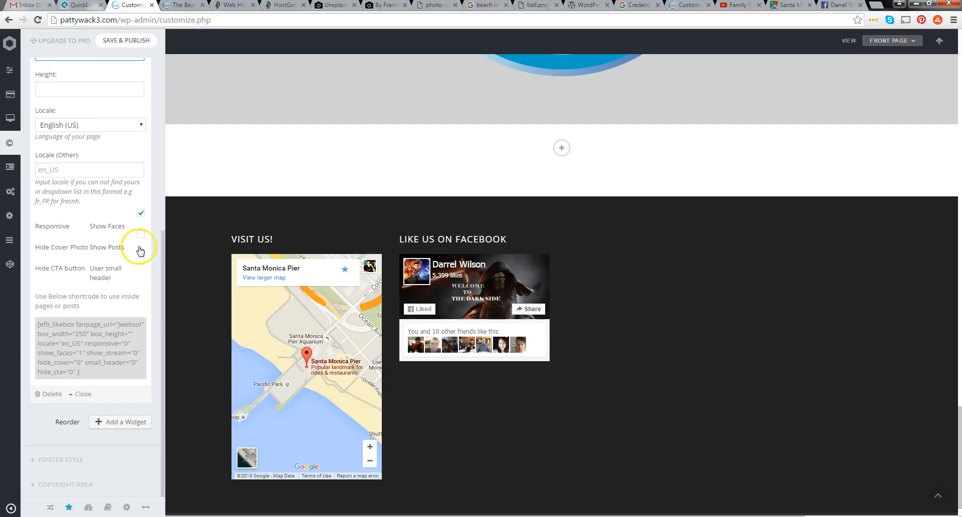
pyautogui.scroll(3, 123, 305)
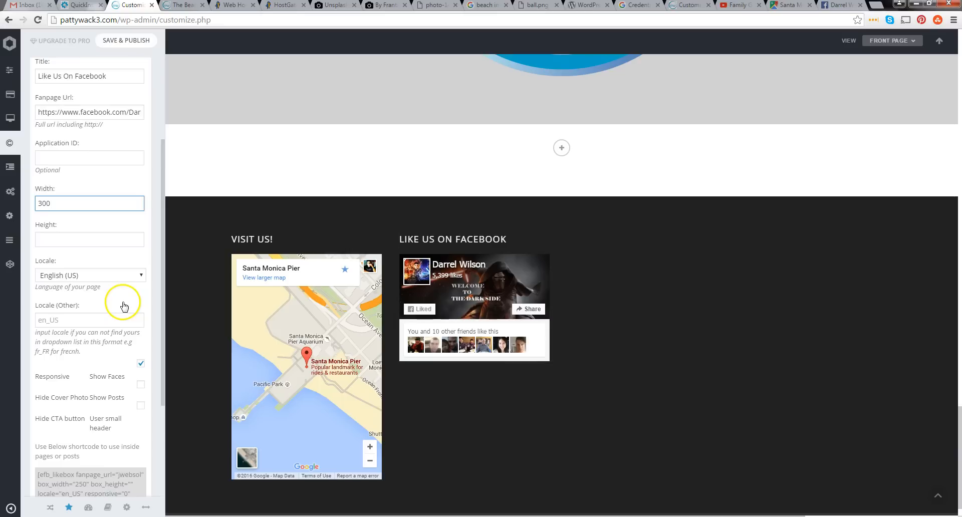
pyautogui.click(124, 45)
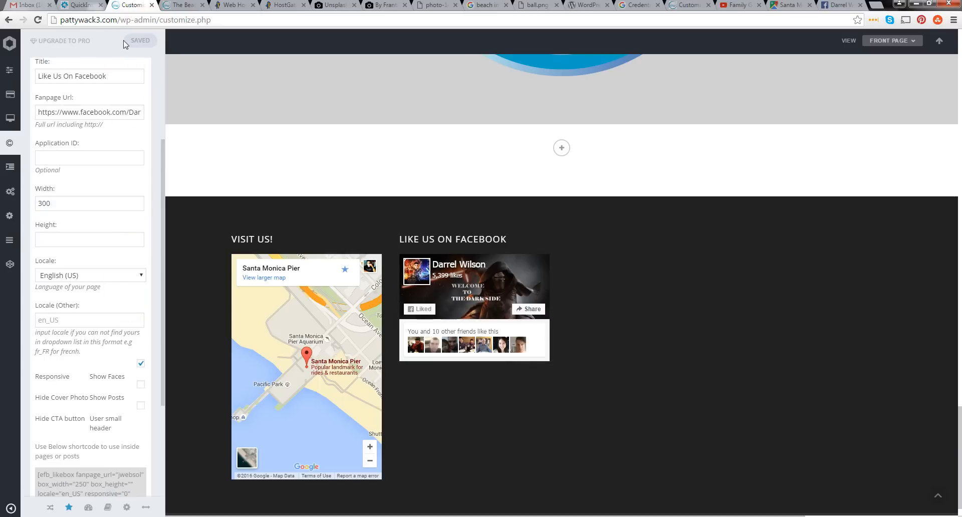
pyautogui.scroll(-3, 125, 321)
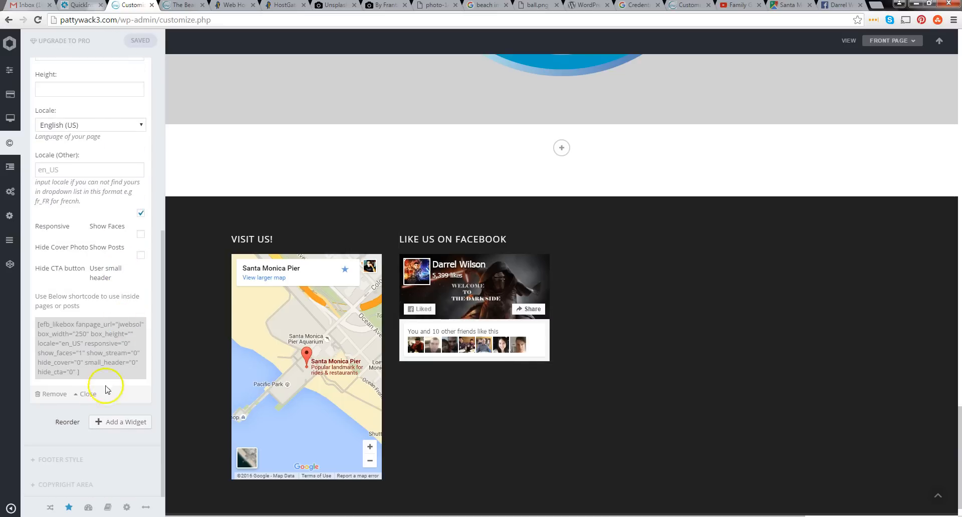
pyautogui.click(88, 394)
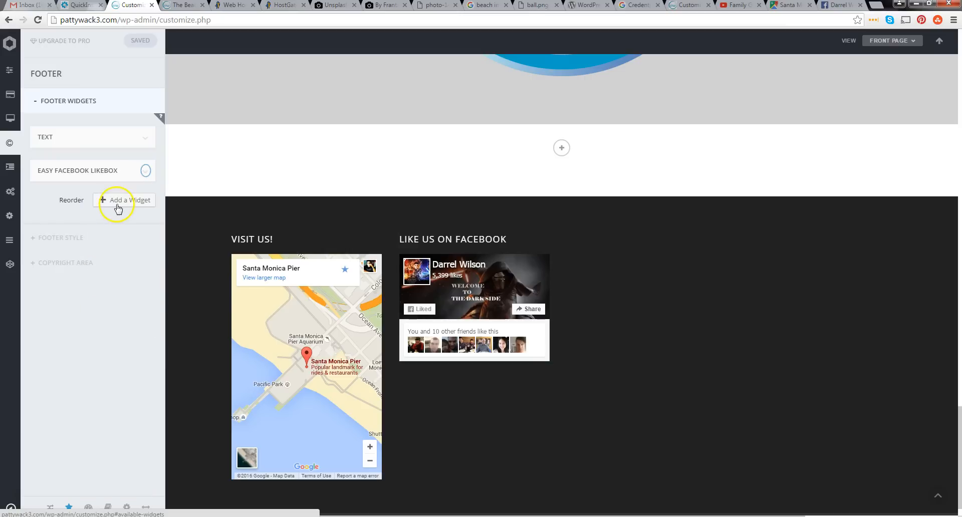
pyautogui.click(139, 201)
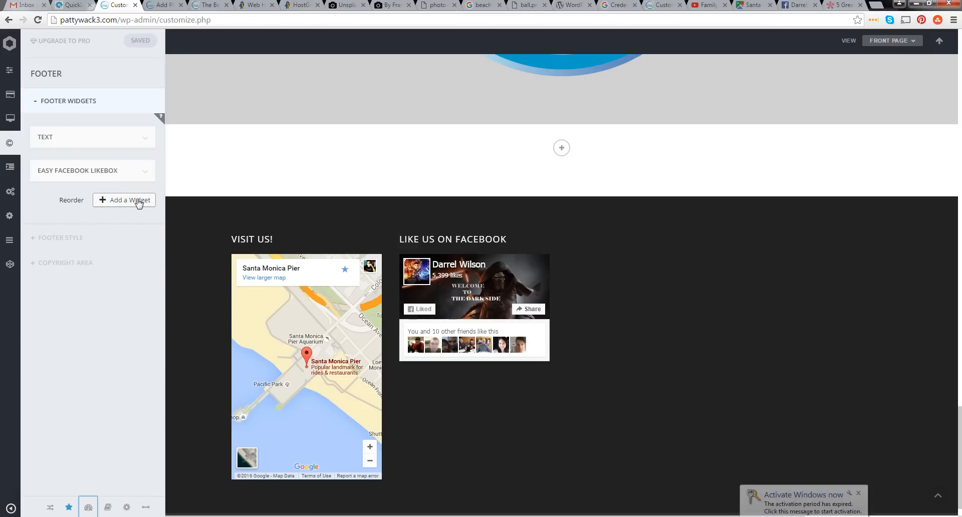
pyautogui.click(859, 493)
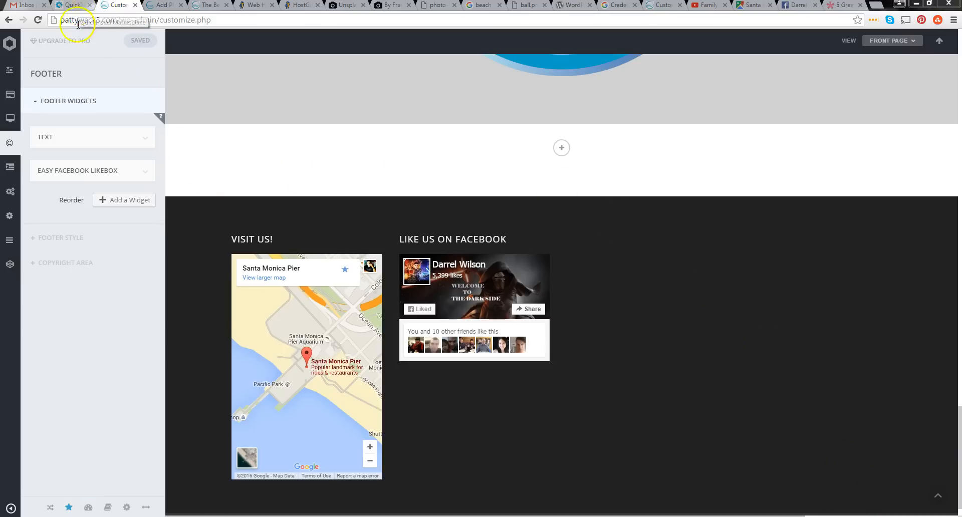
# Search Plugins > Add New for 'simply instagram', install Simply Instagram 1.3.3, and activate it.
pyautogui.click(89, 507)
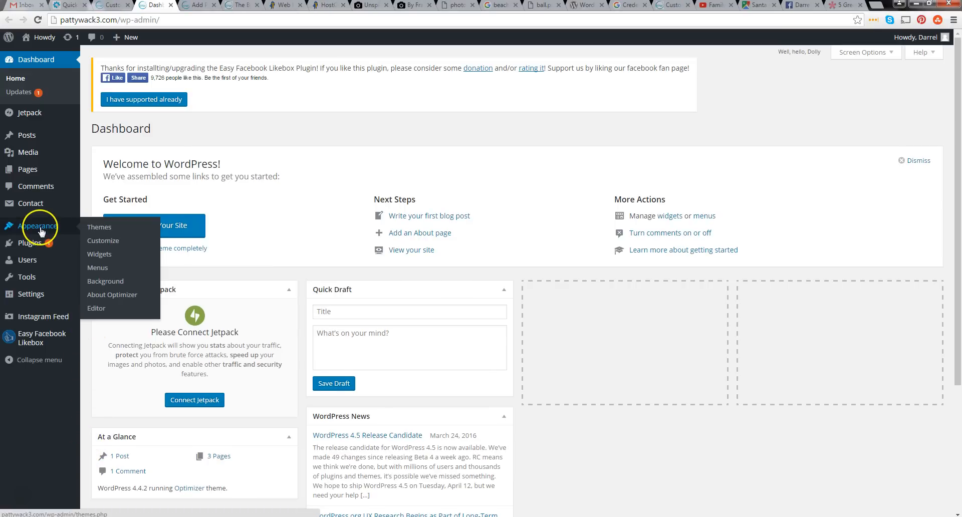
pyautogui.moveTo(42, 246)
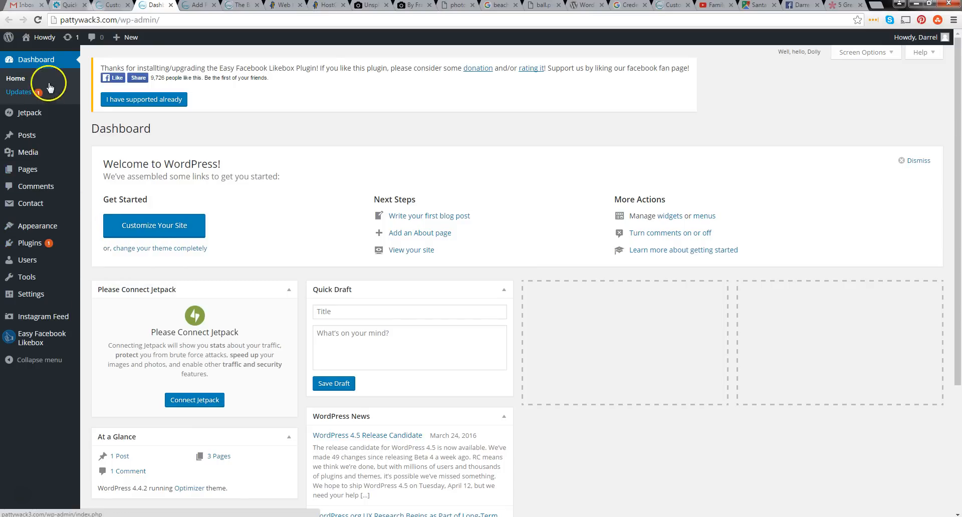
pyautogui.click(101, 258)
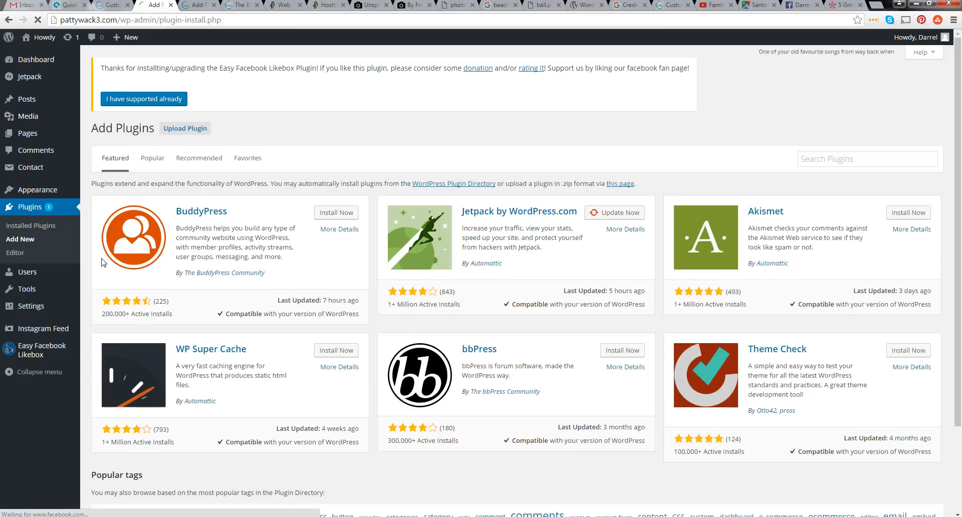
pyautogui.click(878, 166)
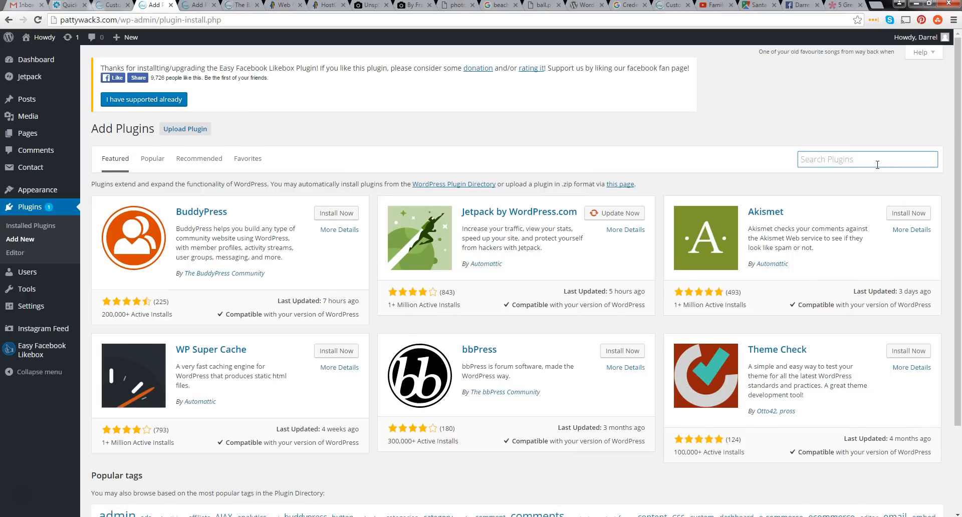
pyautogui.write('di')
pyautogui.press('BackSpace')
pyautogui.press('BackSpace')
pyautogui.write('simply inst')
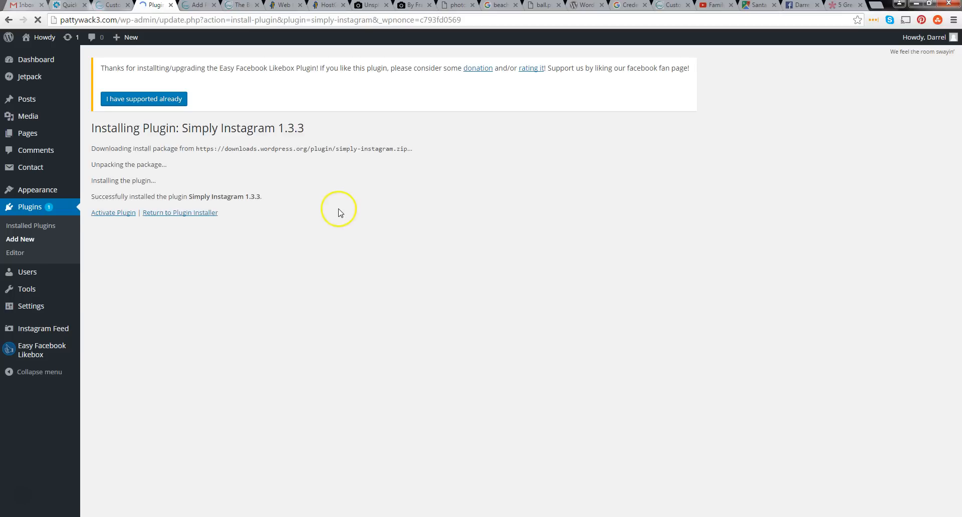
pyautogui.click(125, 213)
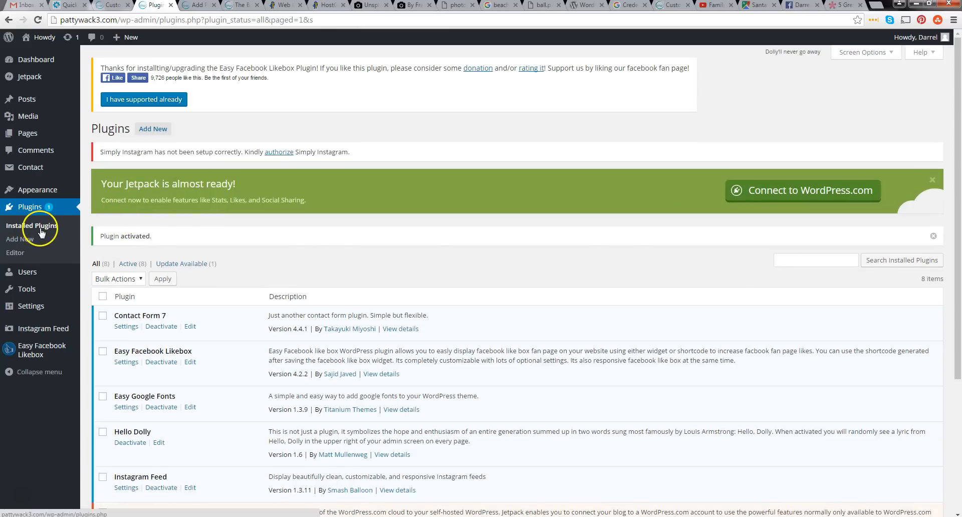
# Follow the 'authorize' link in the Simply Instagram setup notice to its Settings page.
pyautogui.scroll(-2, 193, 253)
pyautogui.scroll(-1, 195, 285)
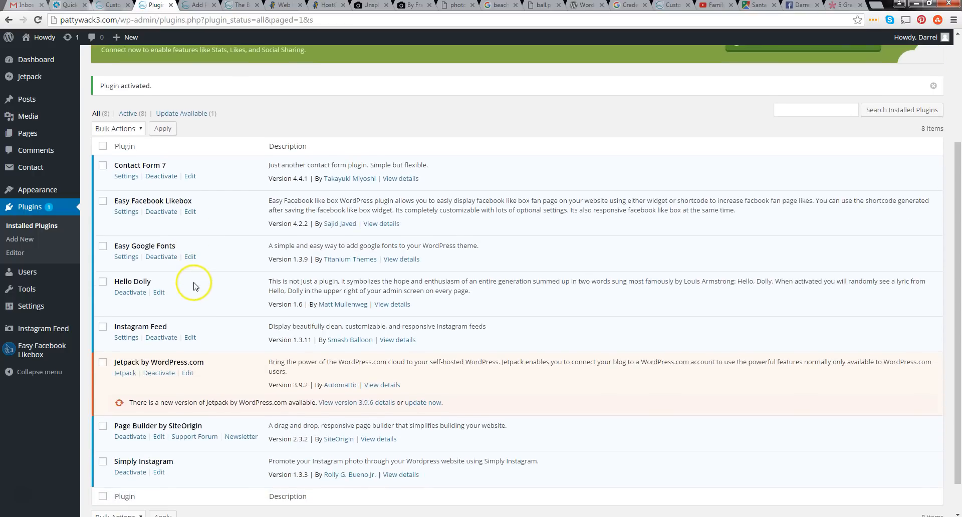
pyautogui.scroll(-1, 194, 283)
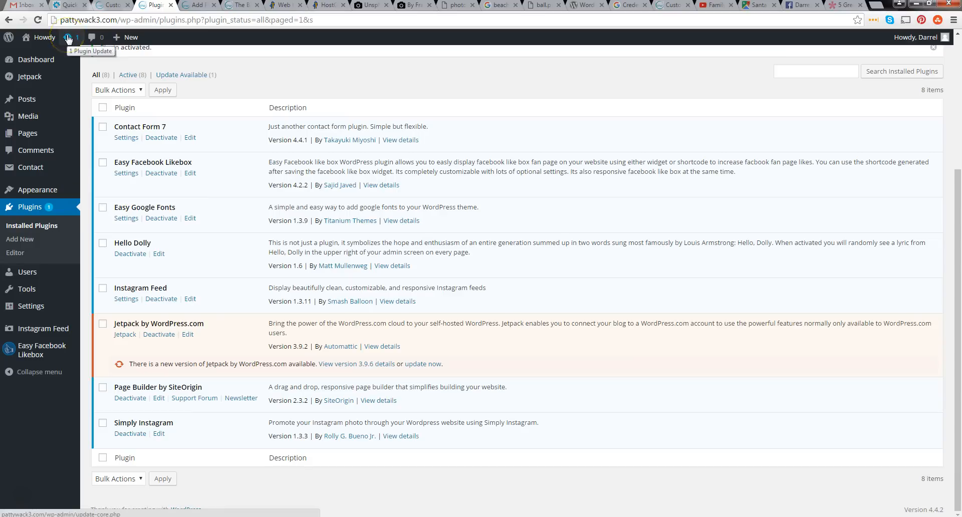
pyautogui.moveTo(67, 113)
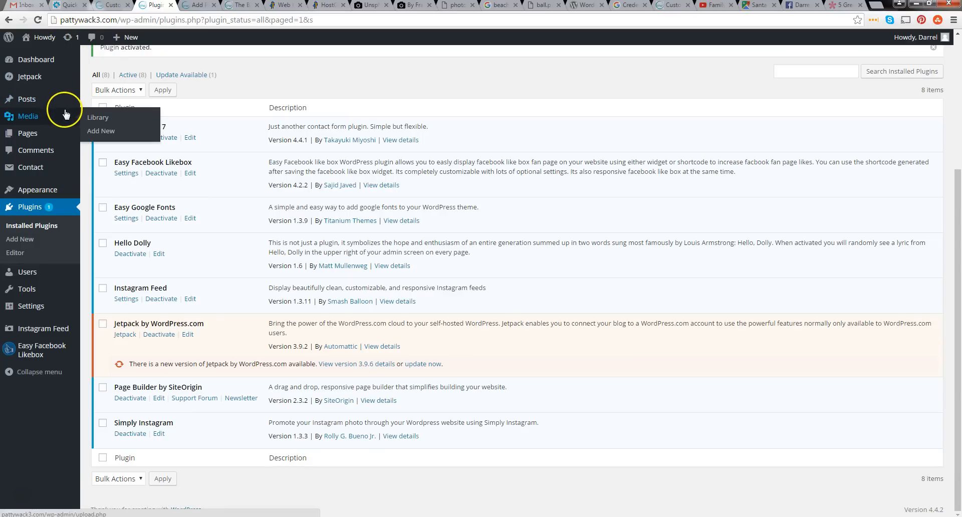
pyautogui.moveTo(38, 65)
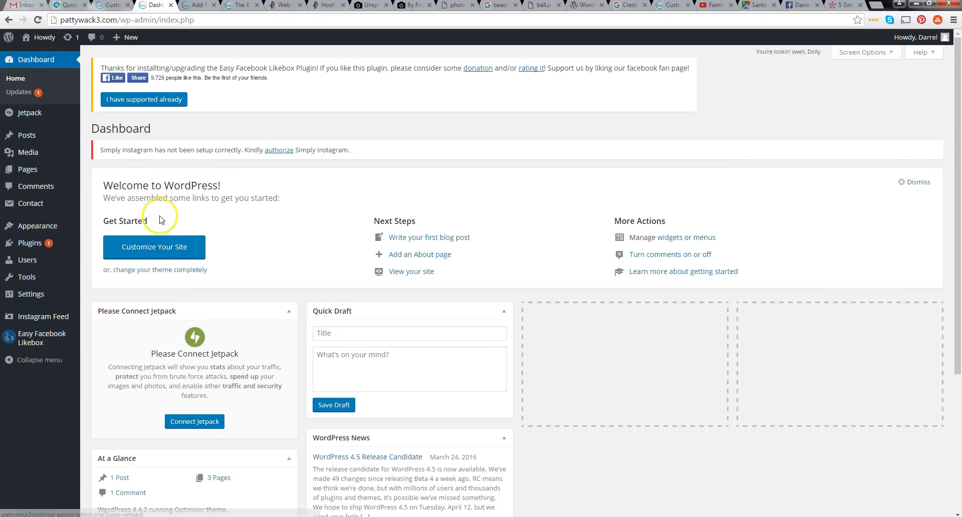
pyautogui.moveTo(114, 149); pyautogui.dragTo(357, 149)
pyautogui.click(364, 140)
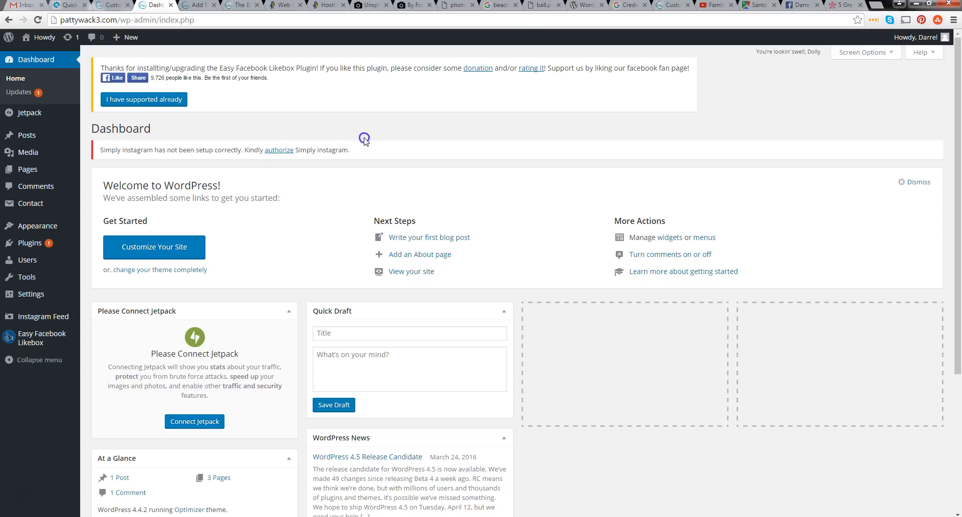
pyautogui.click(281, 151)
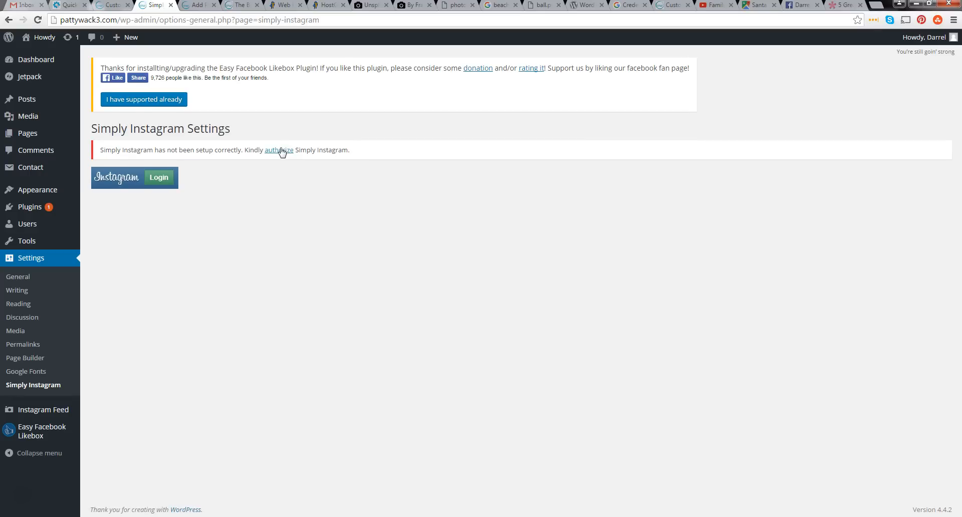
# Log in through Instagram Login with the account username and password to authorize Simply Instagram.
pyautogui.click(167, 179)
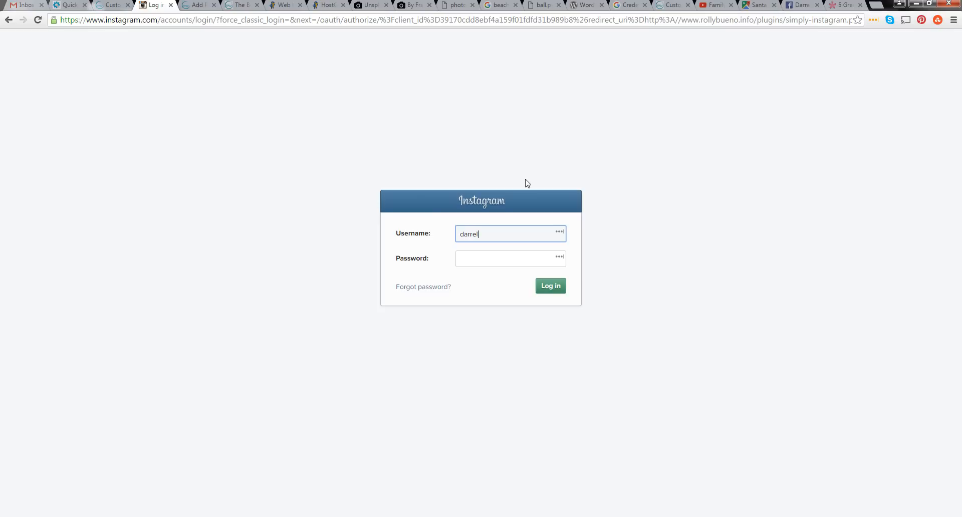
pyautogui.press('Tab')
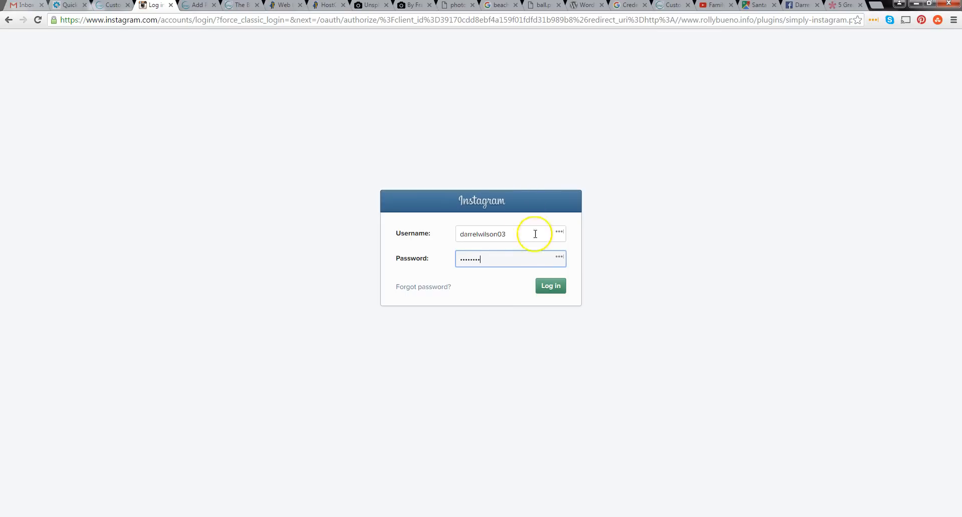
pyautogui.click(553, 286)
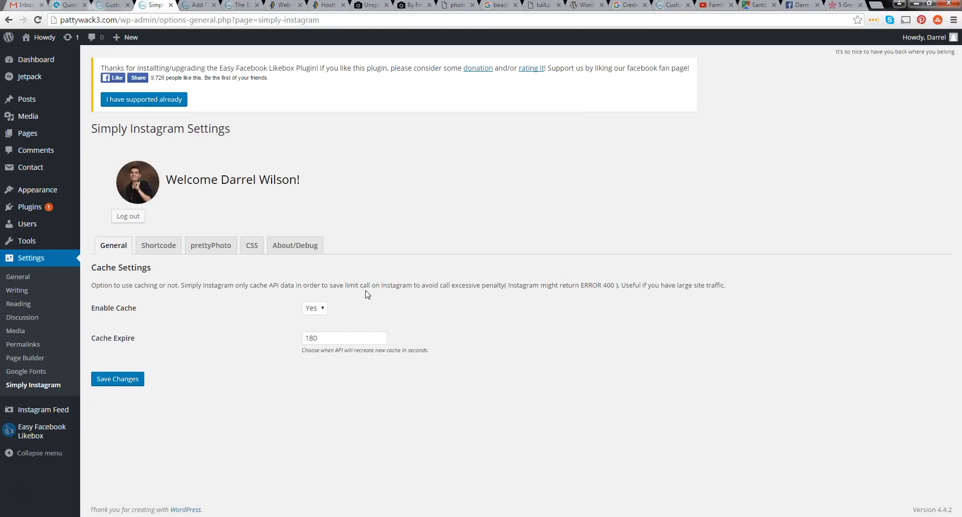
# Save the connected Simply Instagram settings and reopen the Customizer via Customize Your Site.
pyautogui.click(128, 380)
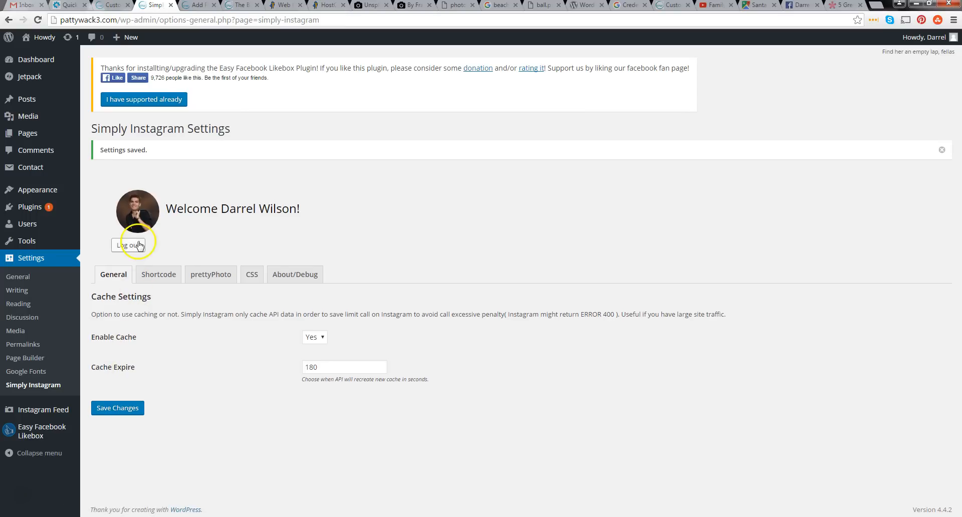
pyautogui.click(37, 58)
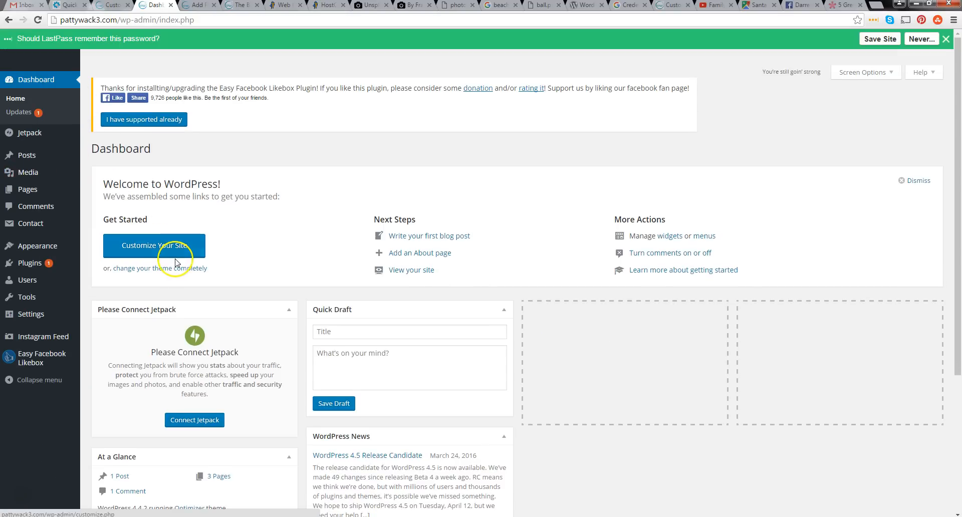
pyautogui.click(177, 260)
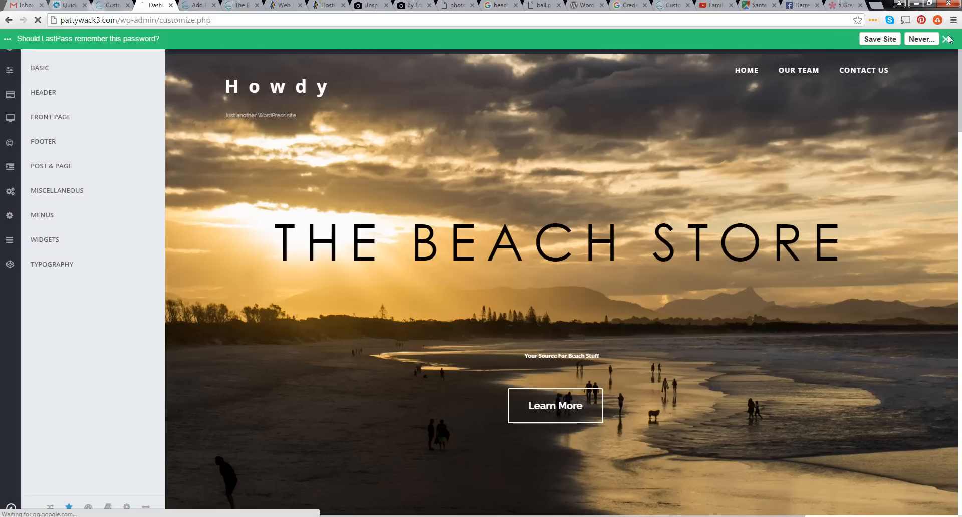
# Dismiss the password prompt and expand Footer > Footer Widgets in the customizer.
pyautogui.click(947, 39)
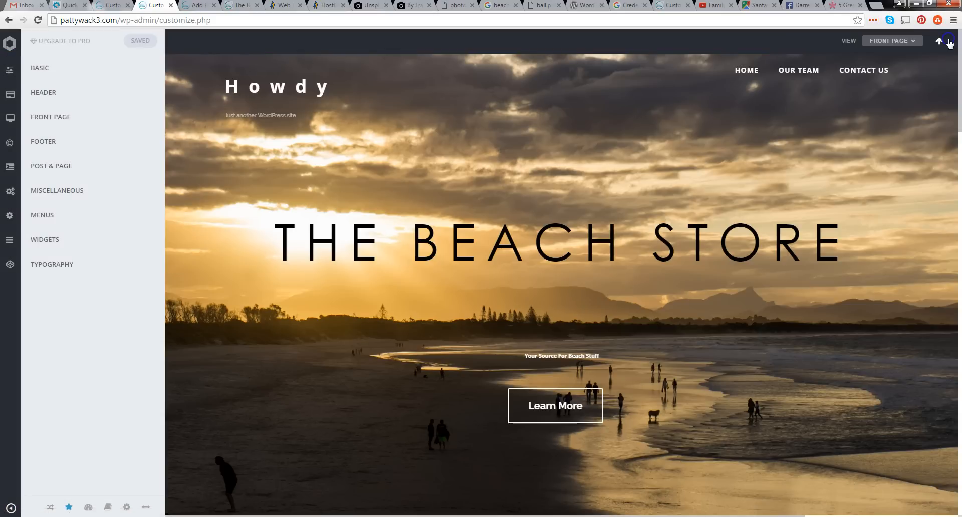
pyautogui.scroll(-2, 459, 315)
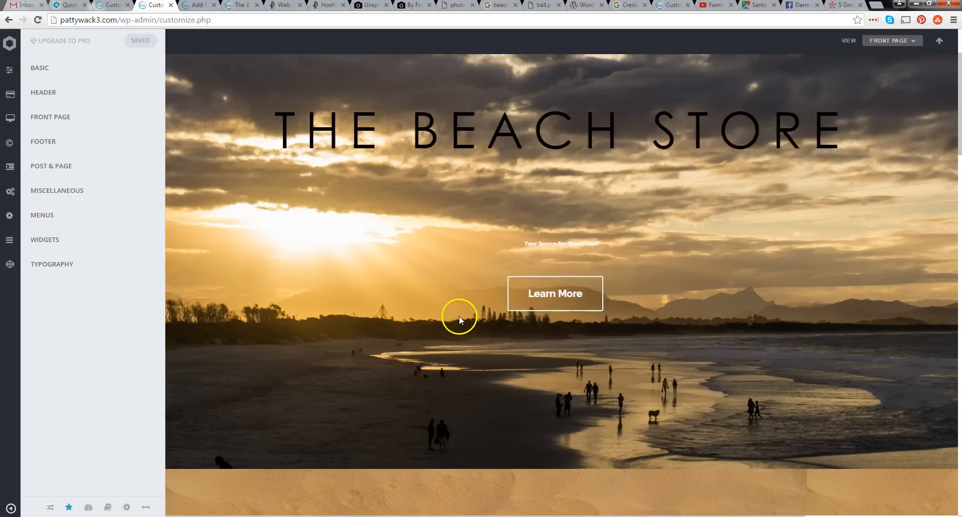
pyautogui.click(42, 142)
pyautogui.click(69, 101)
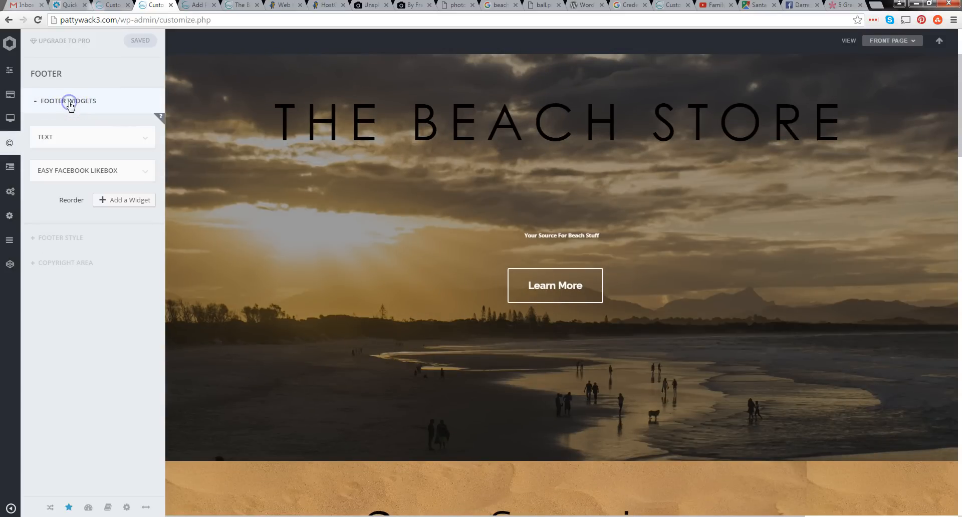
pyautogui.scroll(-8, 391, 372)
pyautogui.scroll(-10, 392, 372)
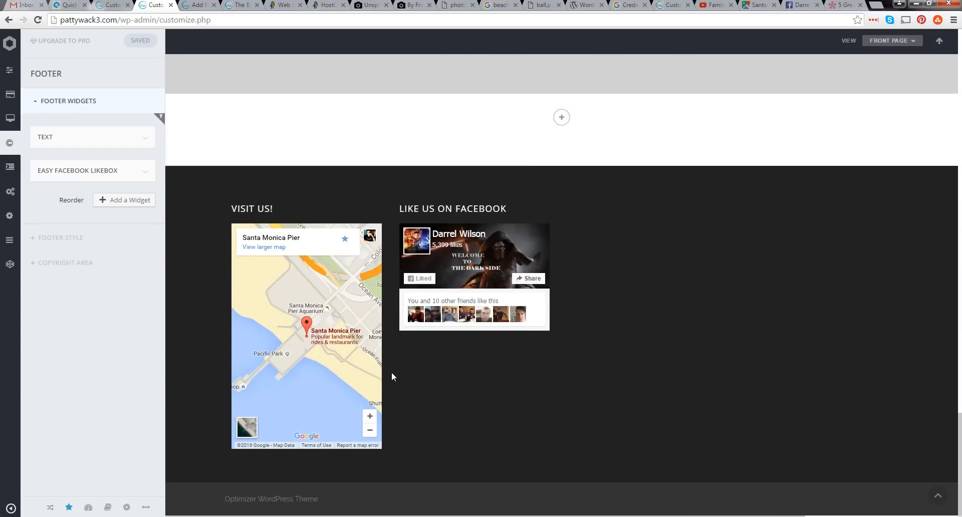
# Browse the Other Widgets list for adding down to the Simply Instagram widgets.
pyautogui.click(125, 201)
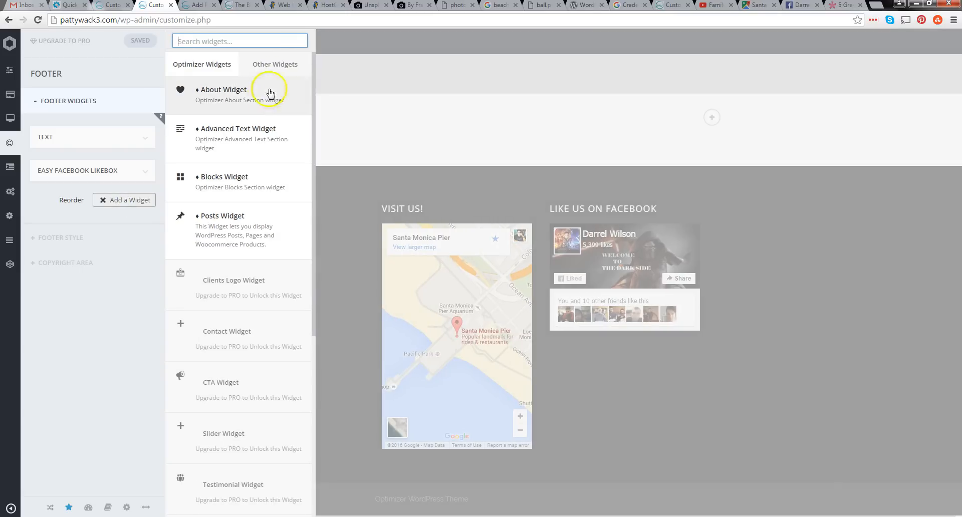
pyautogui.click(273, 64)
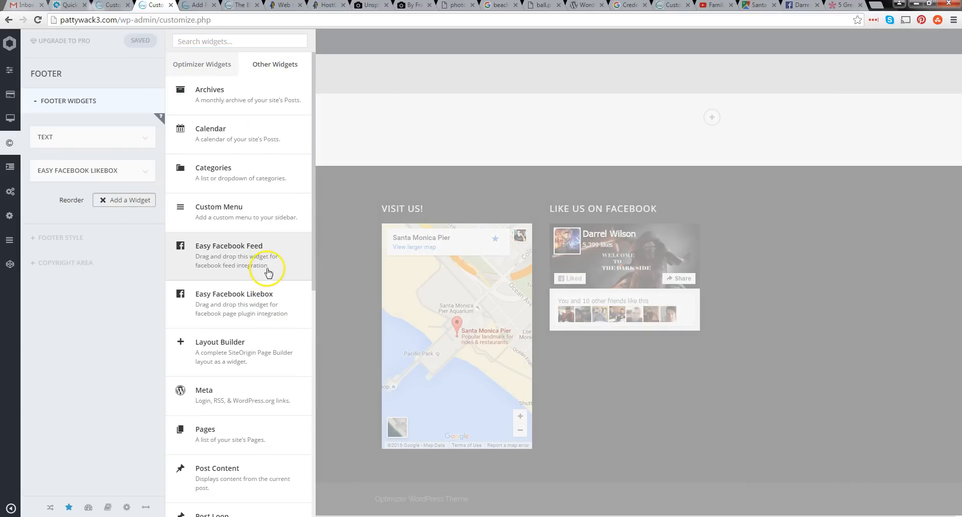
pyautogui.scroll(-5, 269, 272)
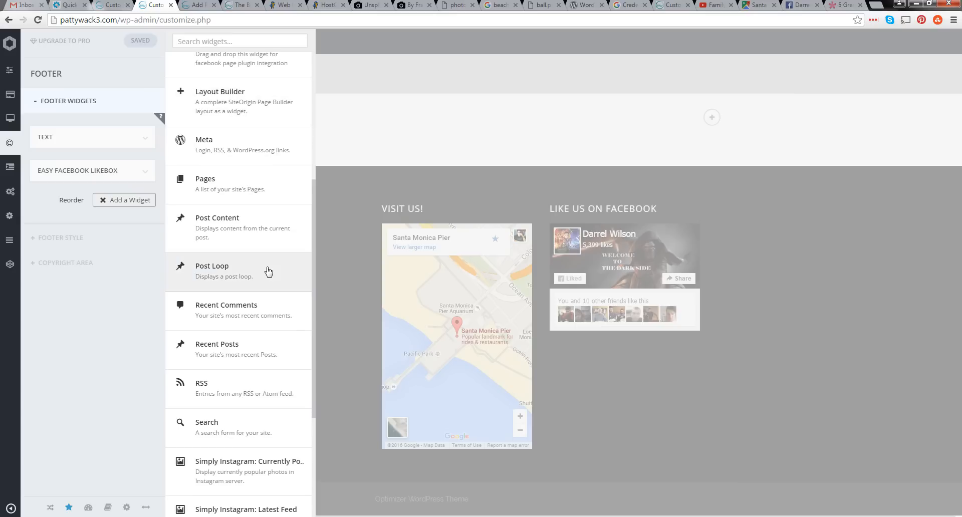
pyautogui.scroll(-2, 269, 272)
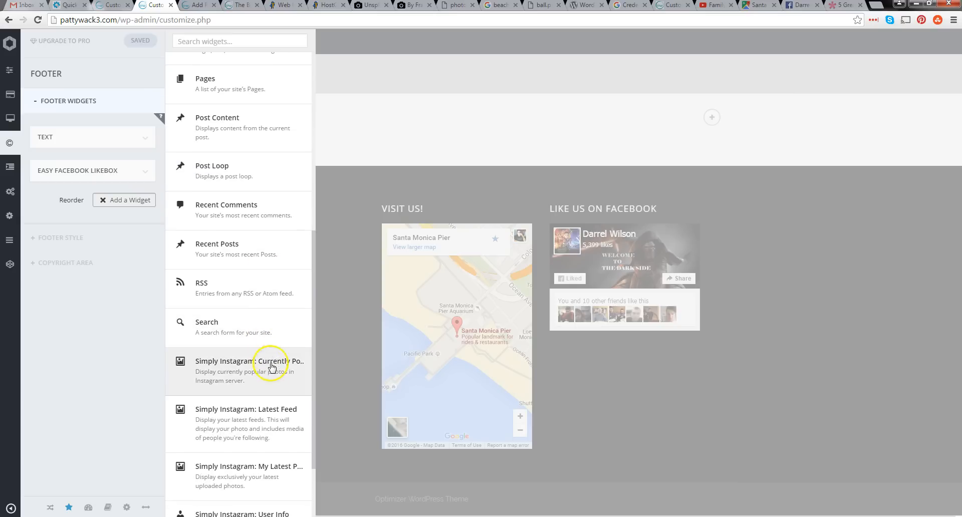
pyautogui.scroll(-2, 273, 372)
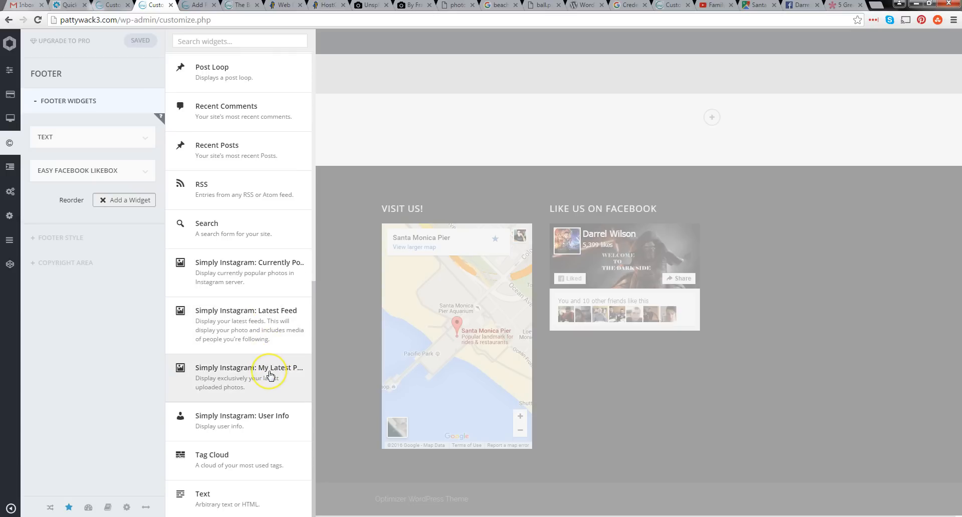
pyautogui.click(270, 335)
# Add the Simply Instagram User Info widget 'Instagram Info' to the footer and review its settings.
pyautogui.click(274, 428)
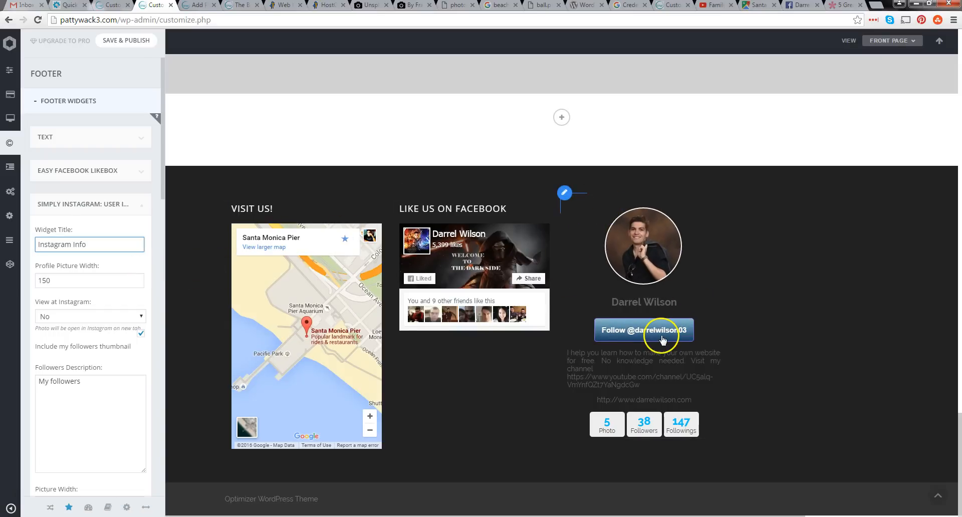
pyautogui.click(683, 421)
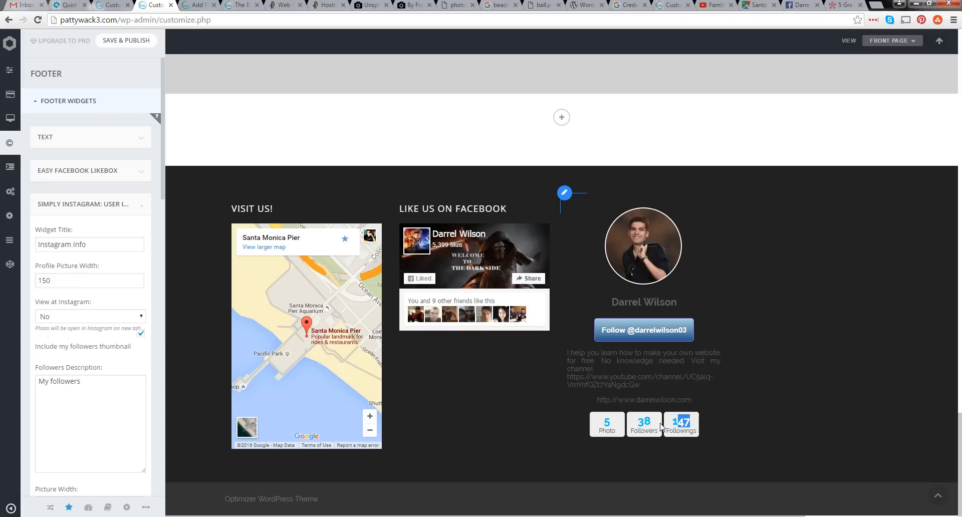
pyautogui.moveTo(617, 423); pyautogui.dragTo(602, 423)
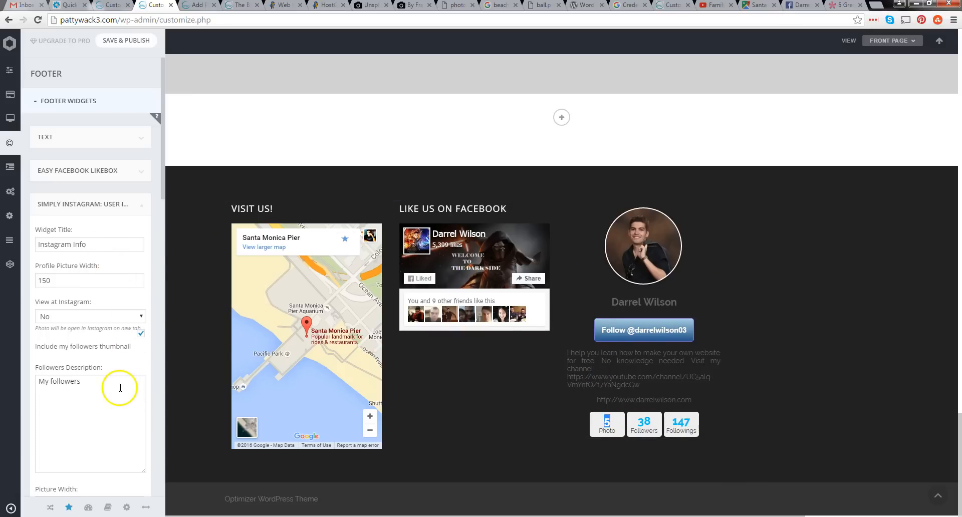
pyautogui.scroll(-3, 120, 388)
pyautogui.click(116, 240)
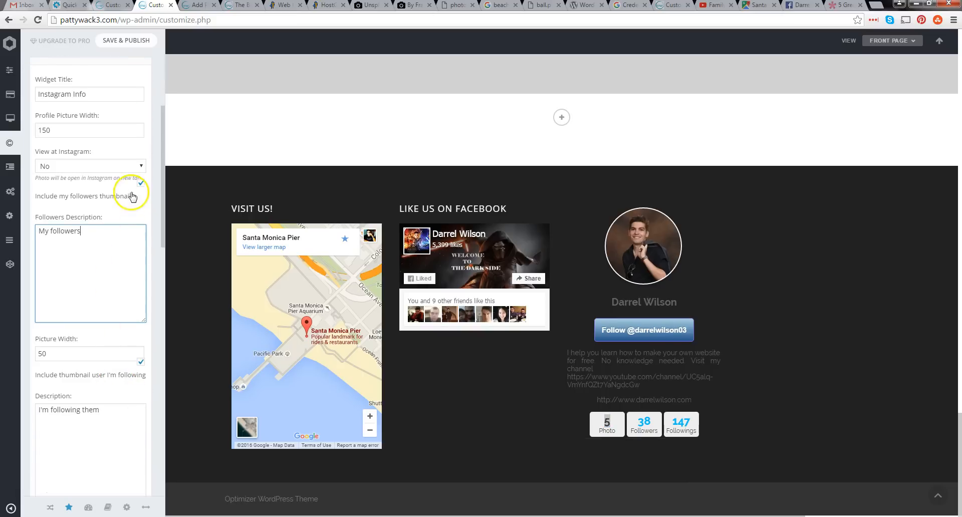
pyautogui.scroll(3, 128, 200)
pyautogui.click(142, 206)
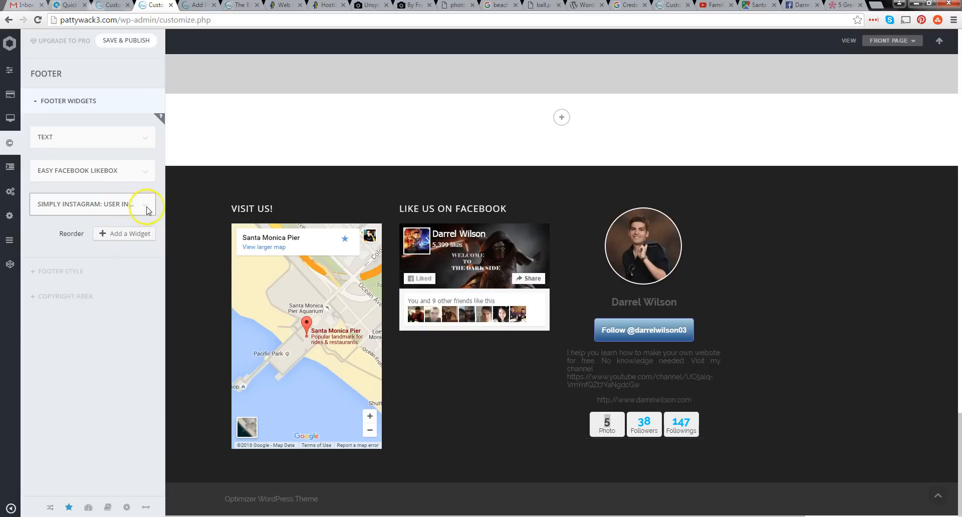
pyautogui.click(147, 208)
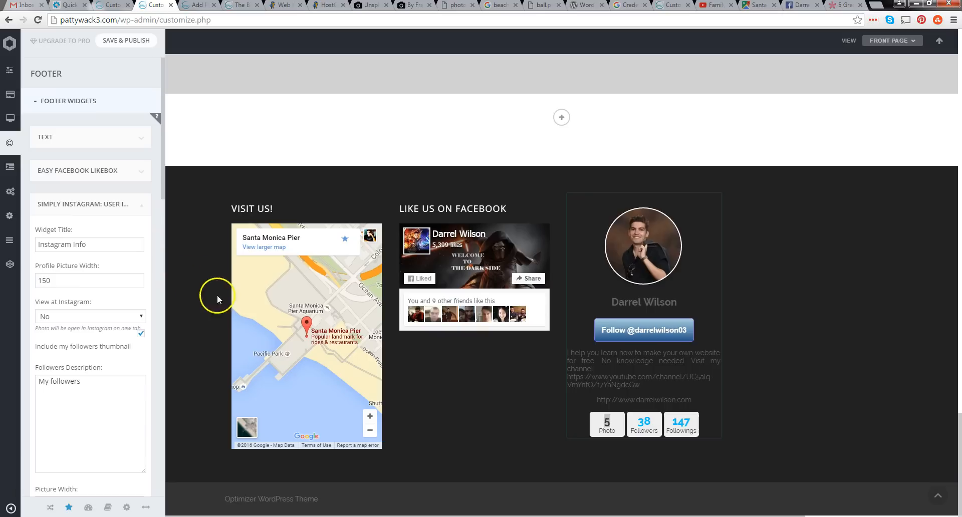
# Delete the Simply Instagram User Info widget from the footer.
pyautogui.scroll(-1, 97, 341)
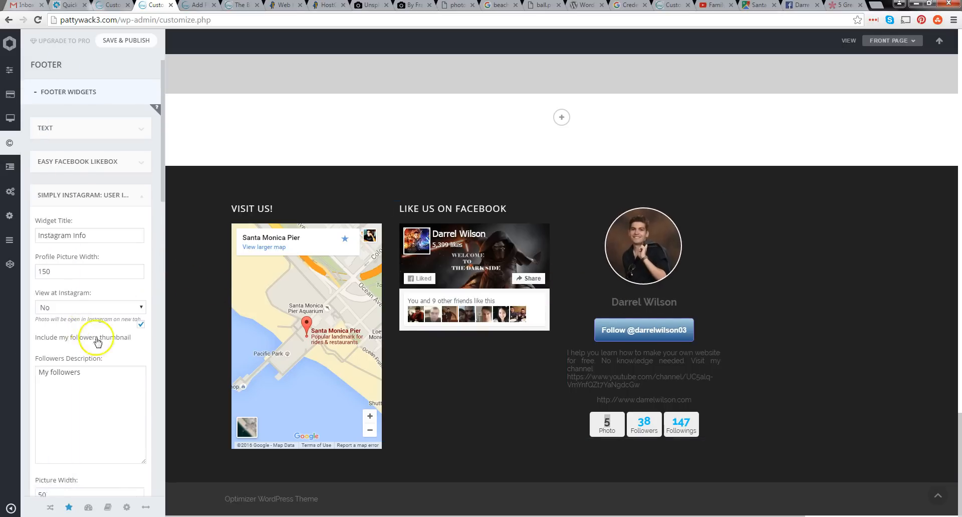
pyautogui.scroll(-10, 97, 342)
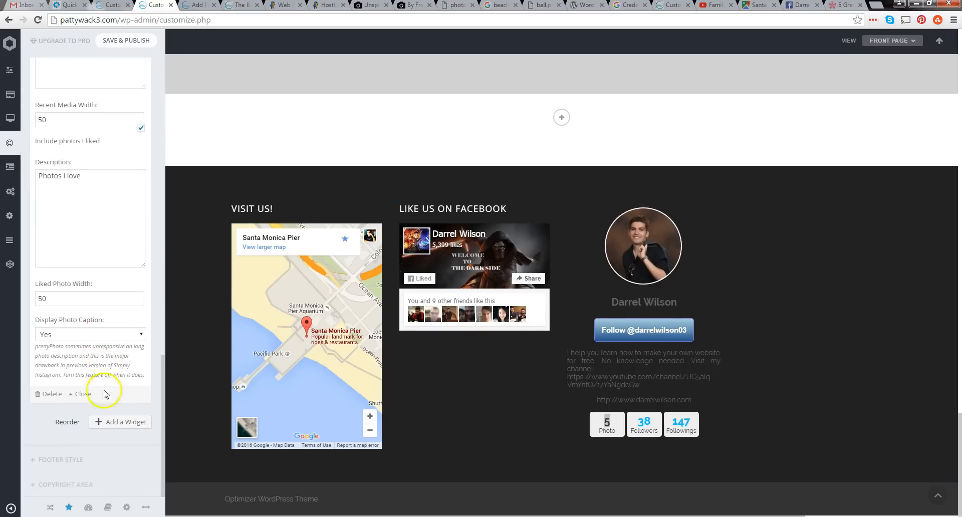
pyautogui.click(48, 394)
pyautogui.click(141, 203)
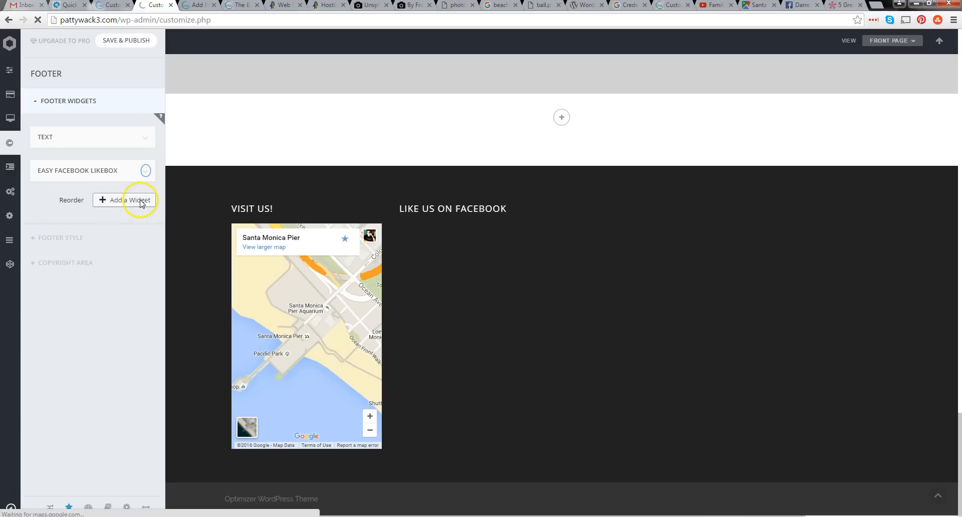
# Add the Simply Instagram: My Latest Photos widget to the footer.
pyautogui.click(142, 203)
pyautogui.scroll(-3, 197, 296)
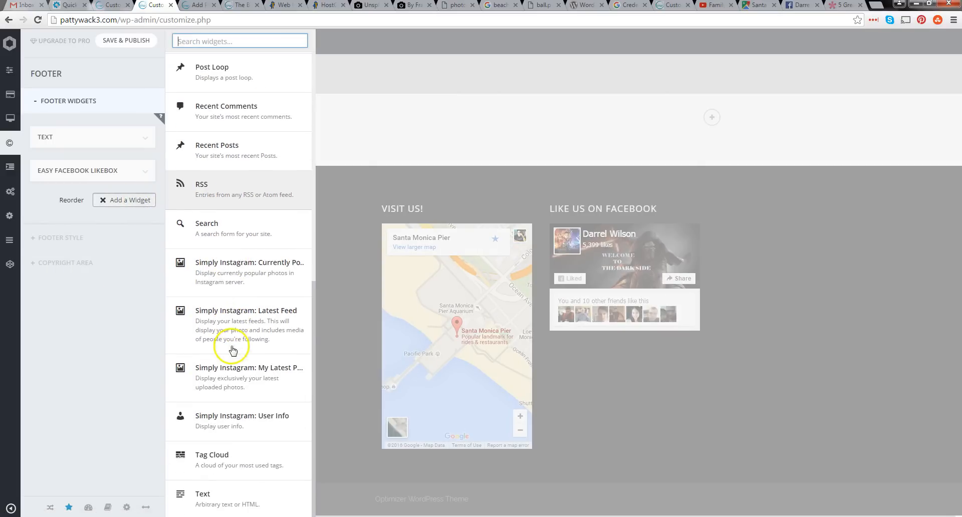
pyautogui.click(263, 381)
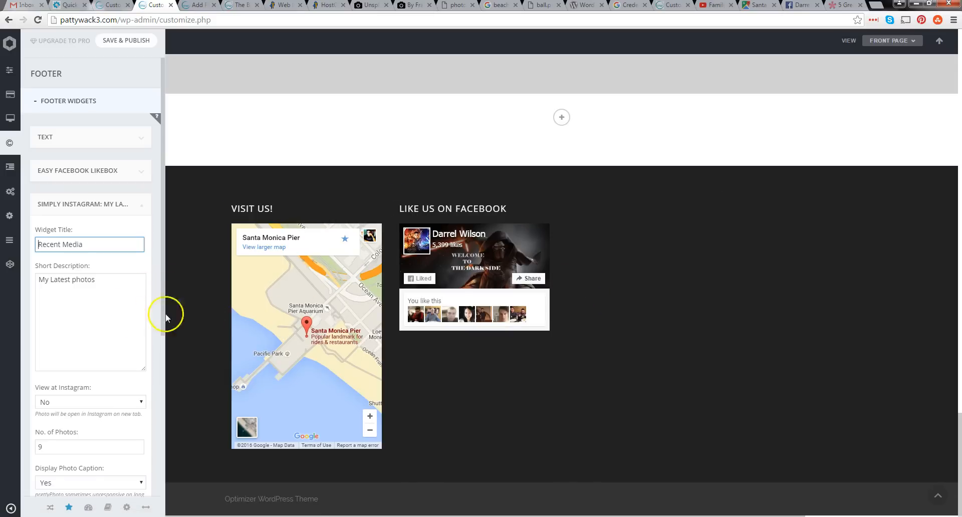
# Change the widget's number of photos from 9 to 2.
pyautogui.click(36, 329)
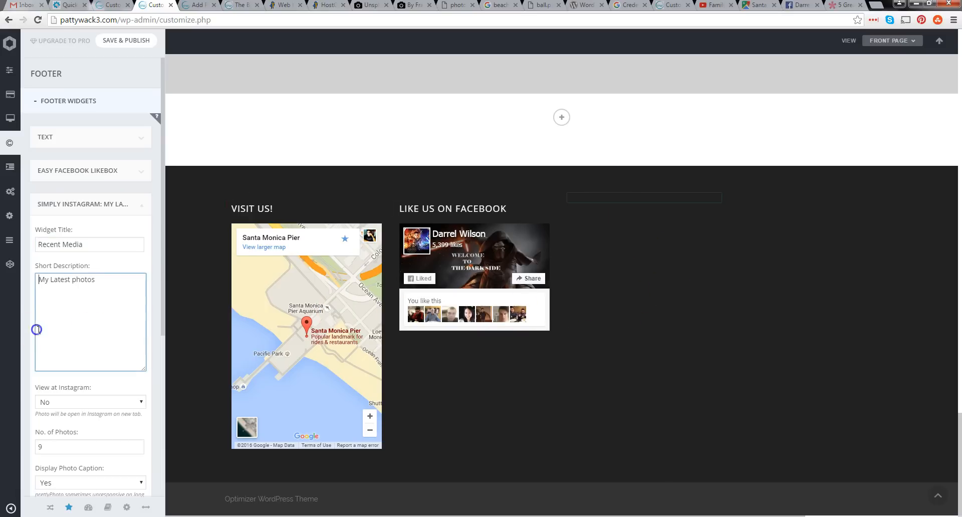
pyautogui.doubleClick(97, 244)
pyautogui.click(103, 326)
pyautogui.scroll(-3, 103, 327)
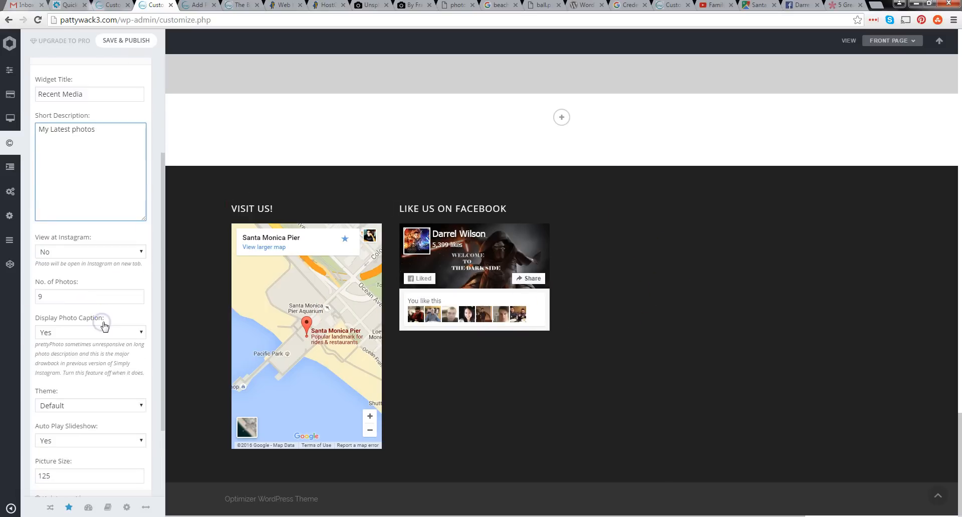
pyautogui.click(117, 256)
pyautogui.scroll(-2, 122, 333)
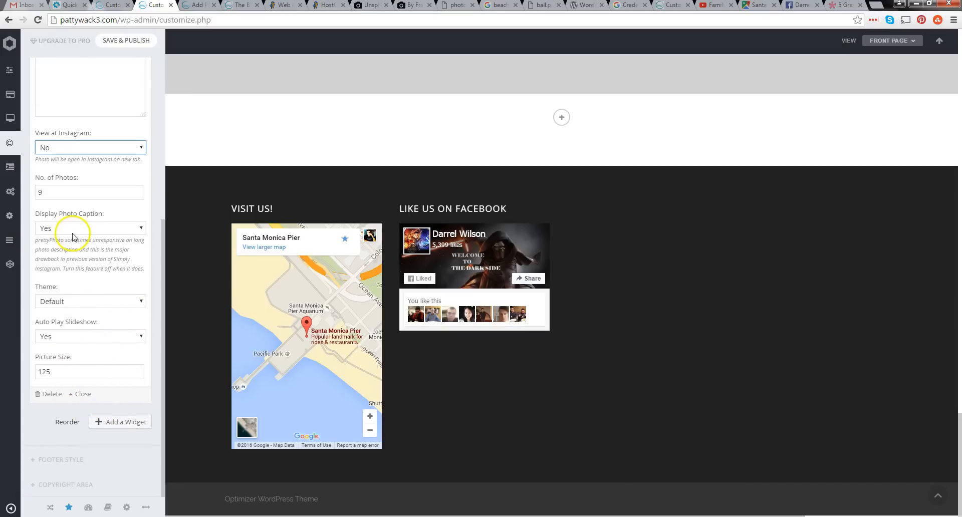
pyautogui.doubleClick(73, 191)
pyautogui.click(78, 175)
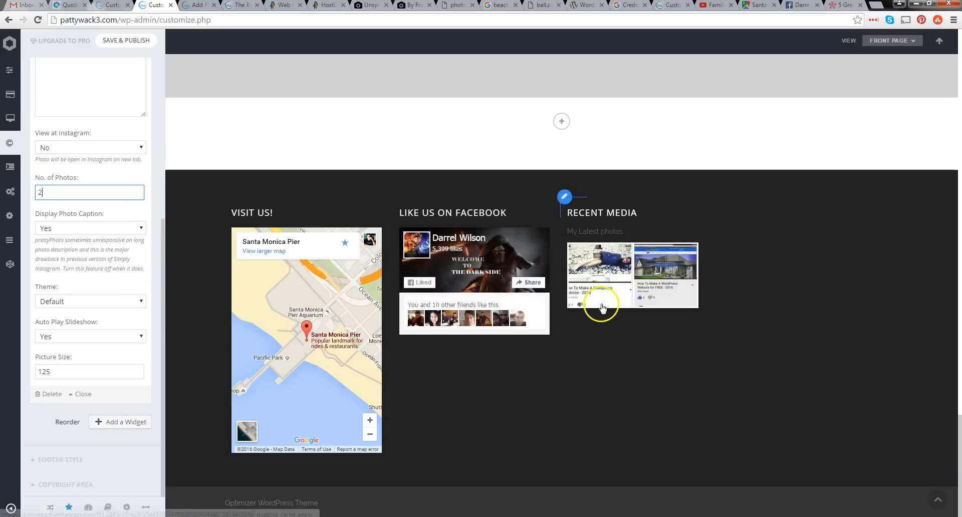
# Retitle the widget 'Follow Us on Instagram' and collapse its settings.
pyautogui.scroll(5, 122, 355)
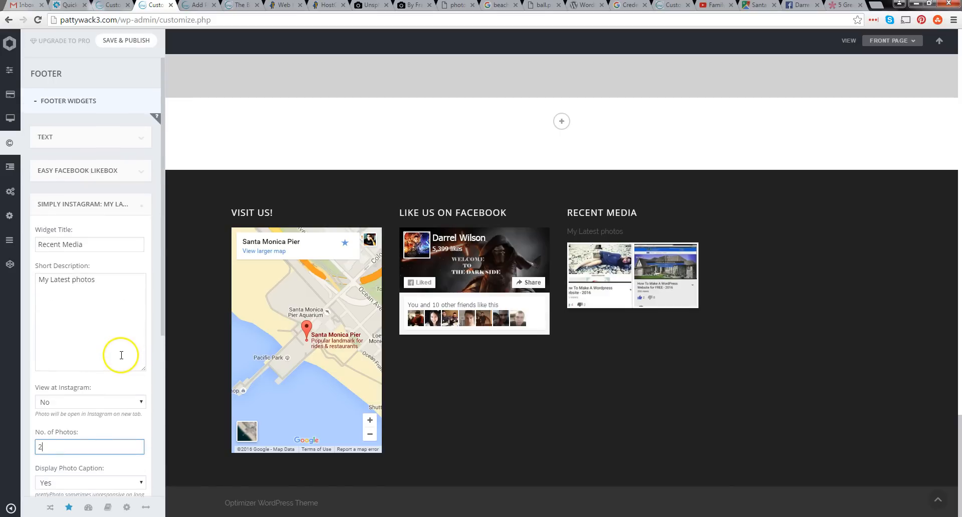
pyautogui.doubleClick(120, 245)
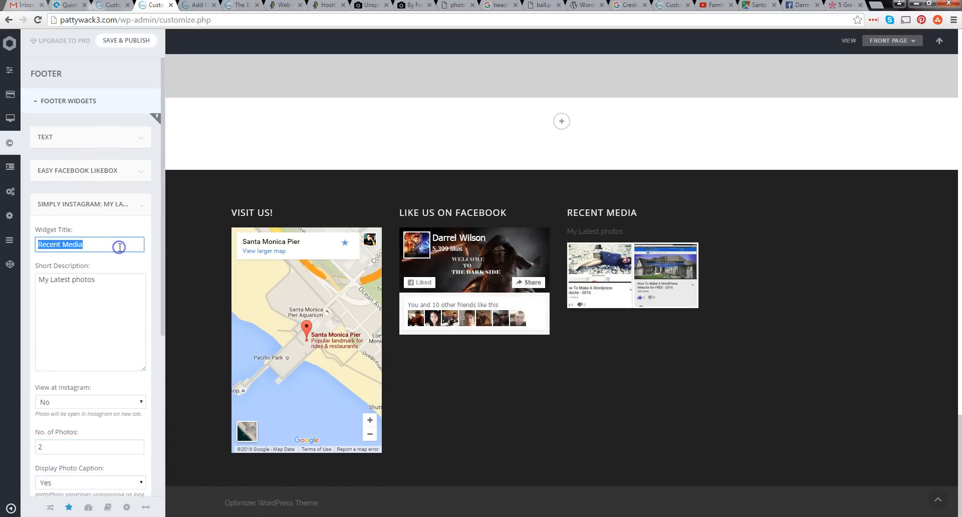
pyautogui.write('O')
pyautogui.write('nstagram')
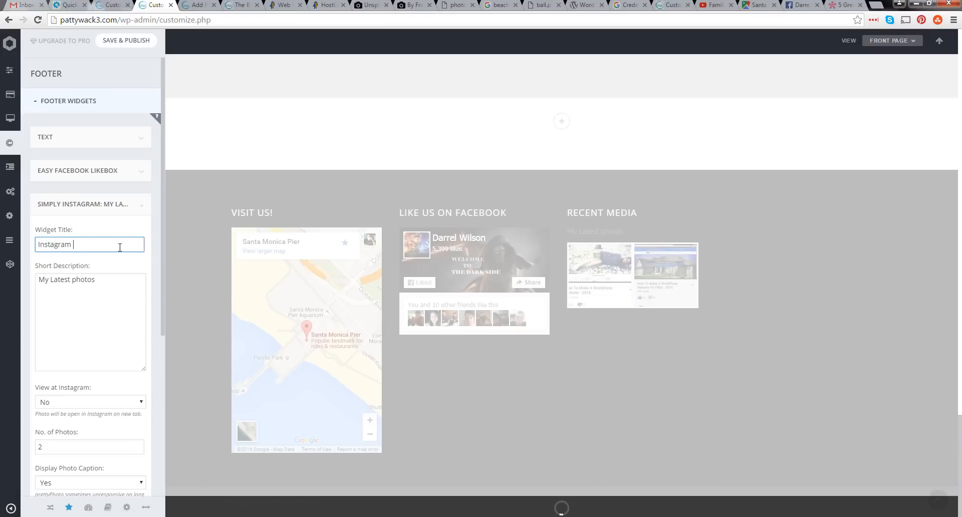
pyautogui.press('BackSpace')
pyautogui.press('BackSpace')
pyautogui.press('BackSpace')
pyautogui.press('BackSpace')
pyautogui.write('Follow Us on Instagram')
pyautogui.press('Tab')
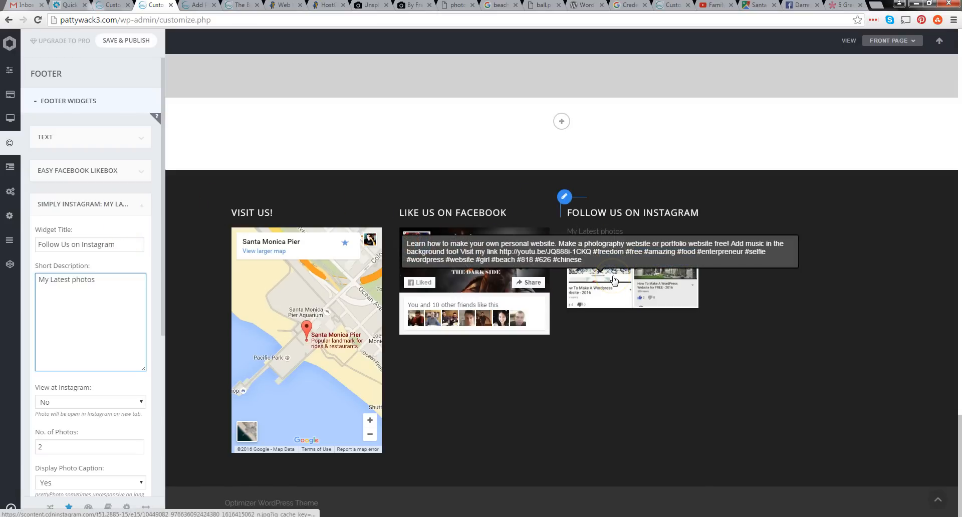
pyautogui.click(143, 210)
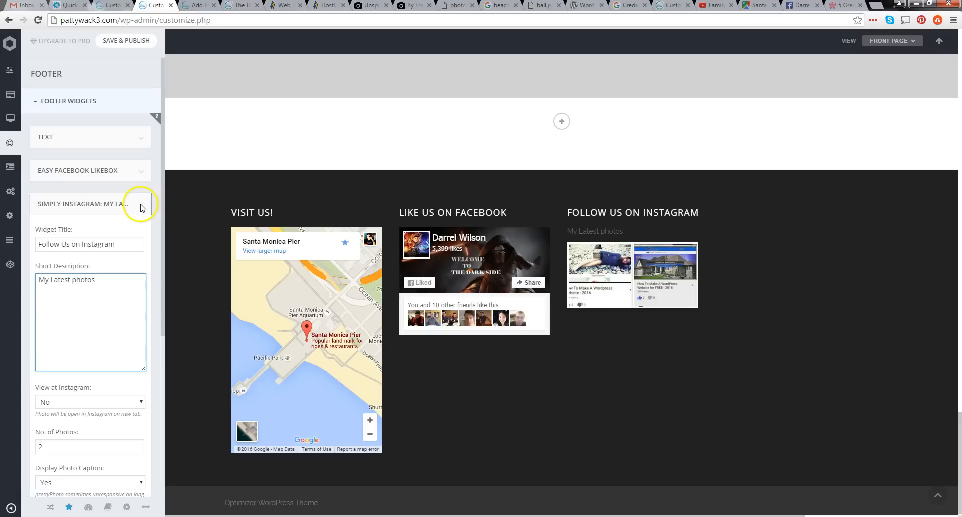
pyautogui.click(140, 204)
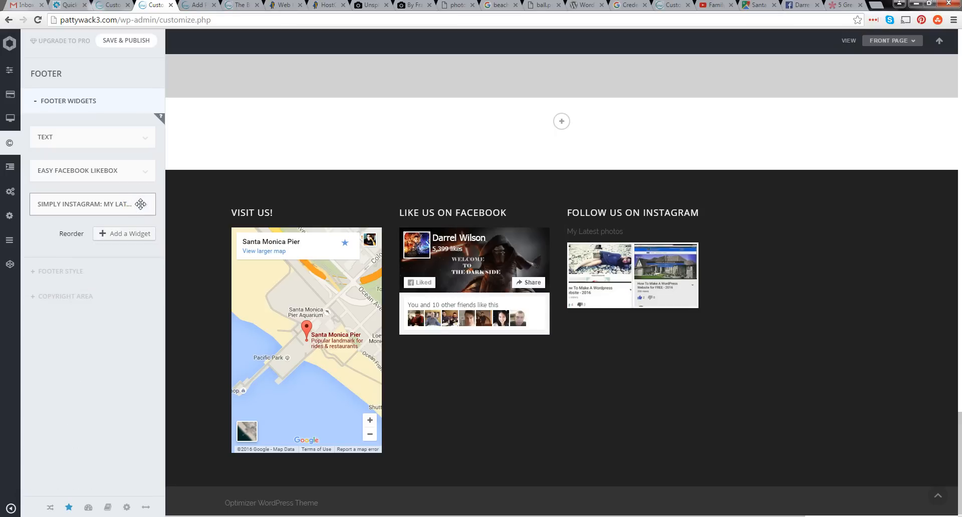
# Delete the My Latest Photos Instagram widget from the footer.
pyautogui.click(148, 207)
pyautogui.scroll(-5, 133, 272)
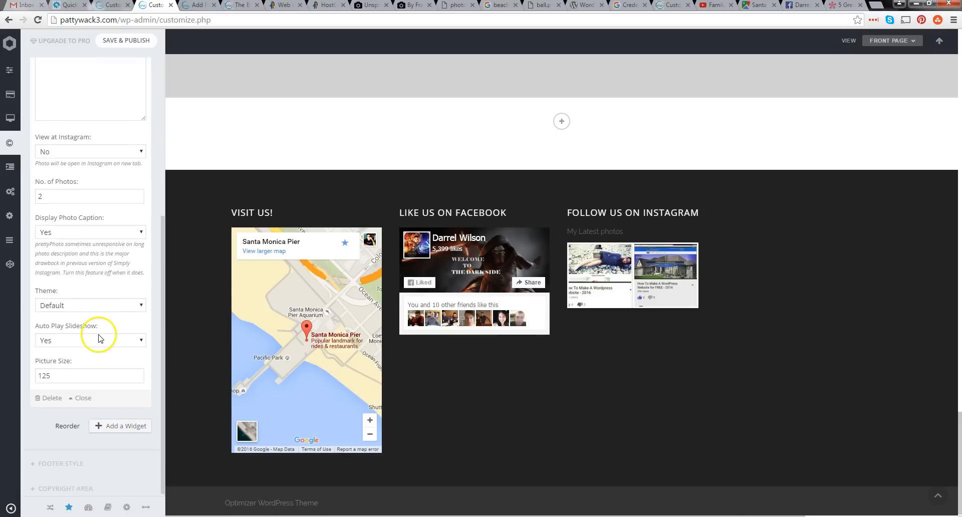
pyautogui.click(52, 395)
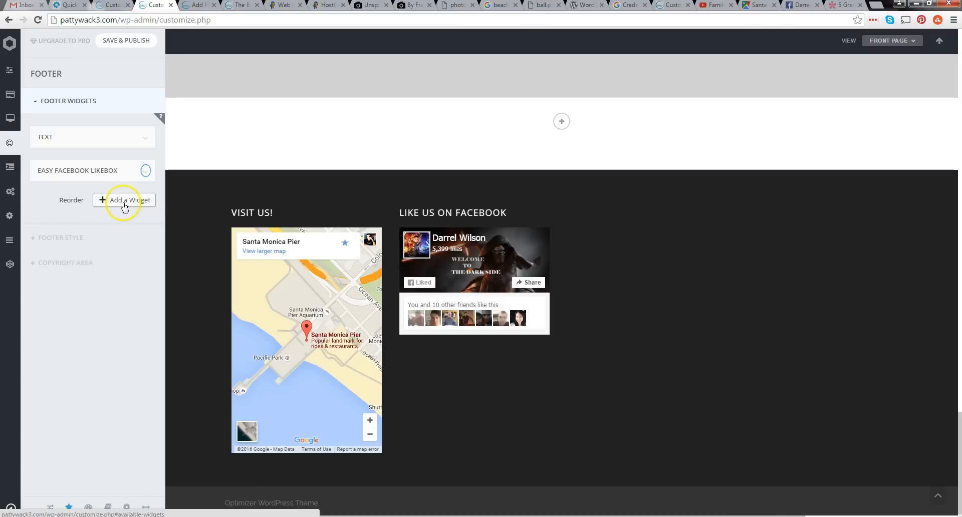
# Add the Simply Instagram: User Info widget and Save & Publish the footer.
pyautogui.click(124, 204)
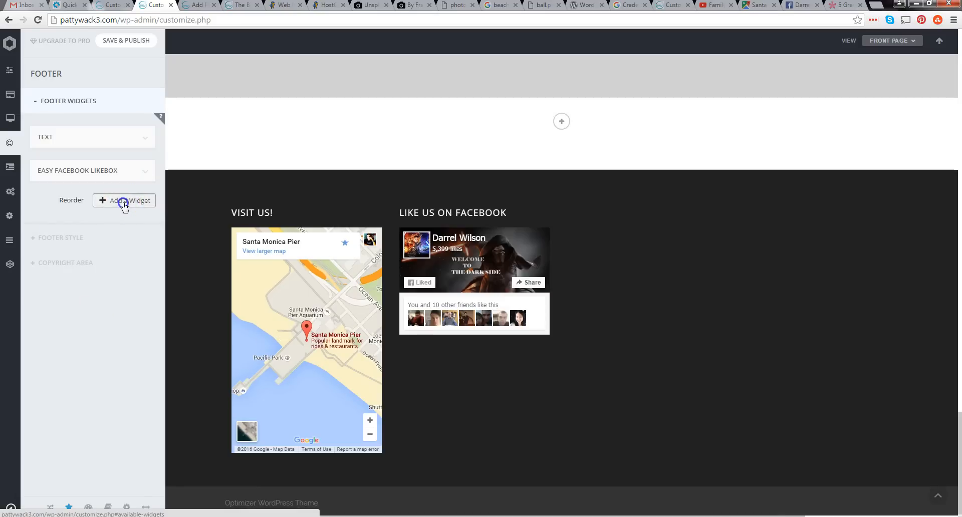
pyautogui.scroll(-3, 302, 399)
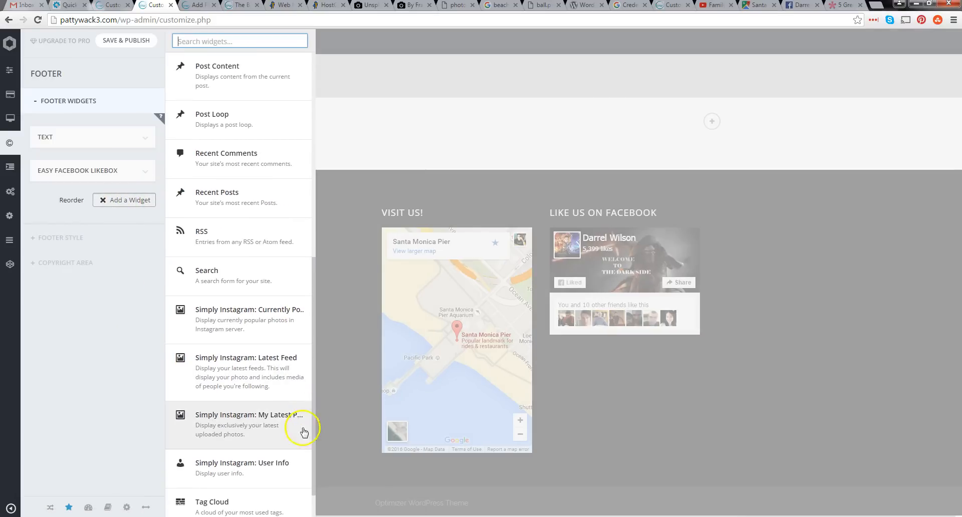
pyautogui.click(279, 467)
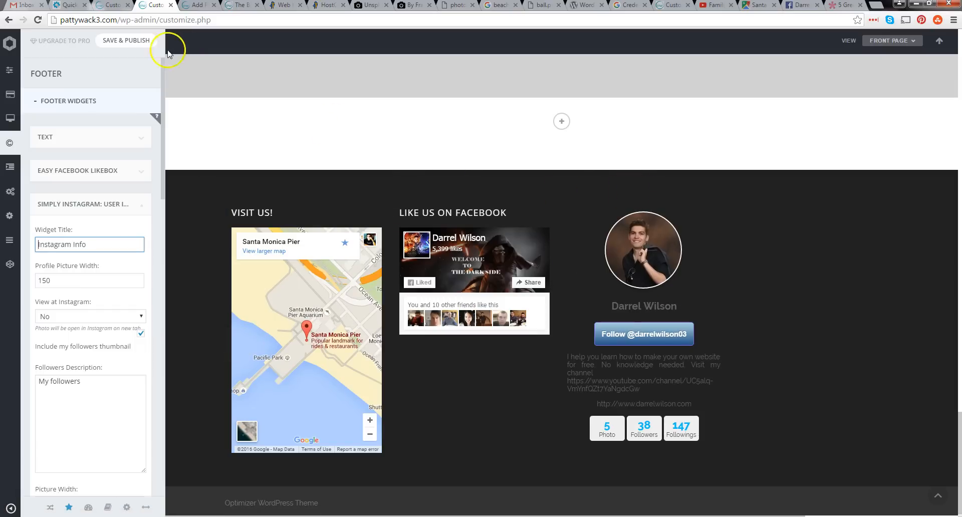
pyautogui.click(126, 42)
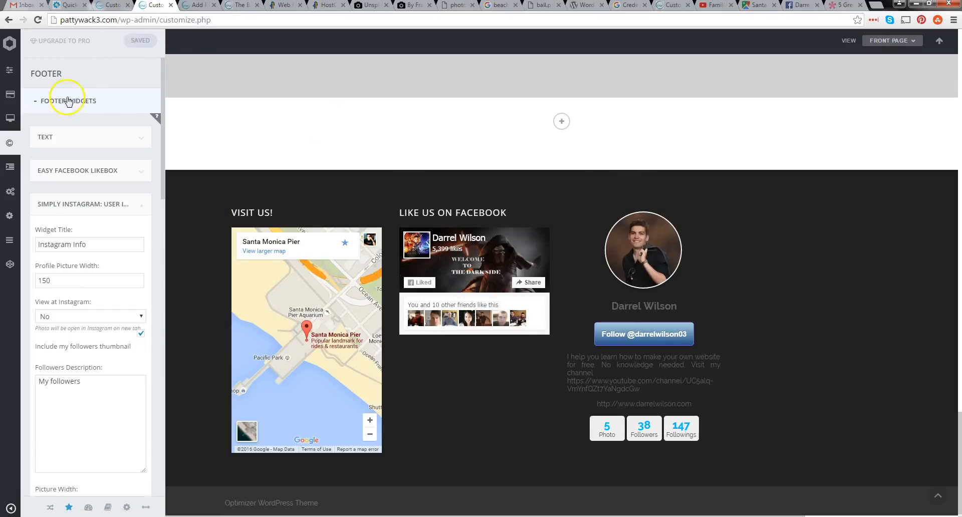
# In Footer Style, turn off the scroll-to-top button and try a green footer text colour.
pyautogui.click(98, 102)
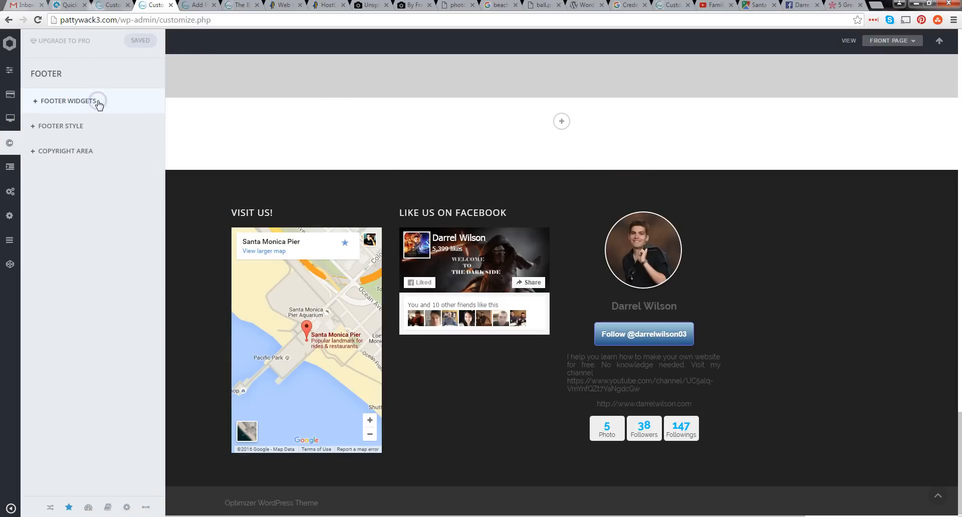
pyautogui.click(100, 136)
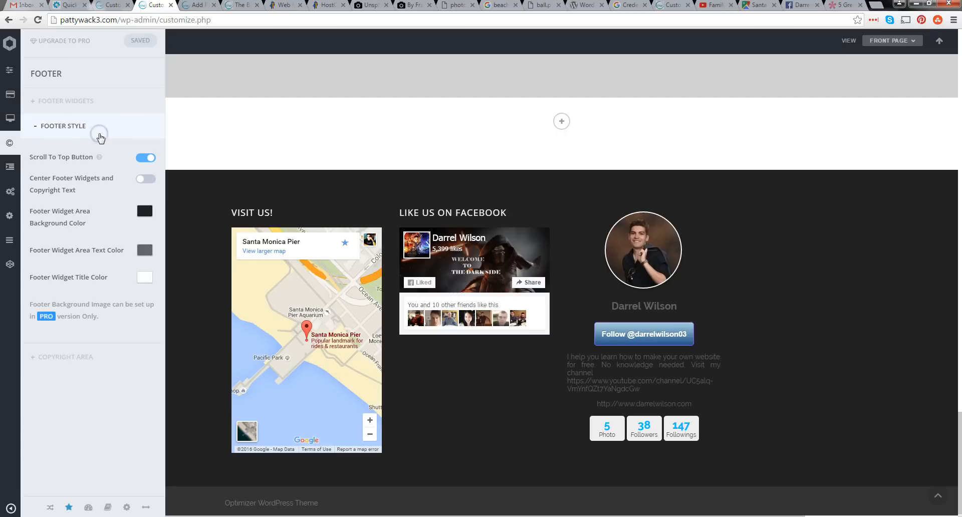
pyautogui.click(145, 159)
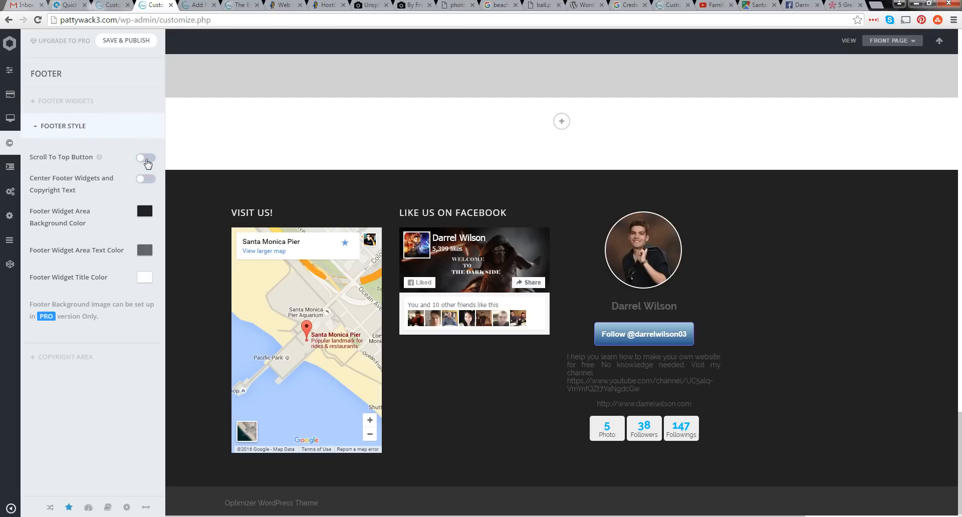
pyautogui.click(145, 250)
pyautogui.click(144, 339)
pyautogui.click(90, 381)
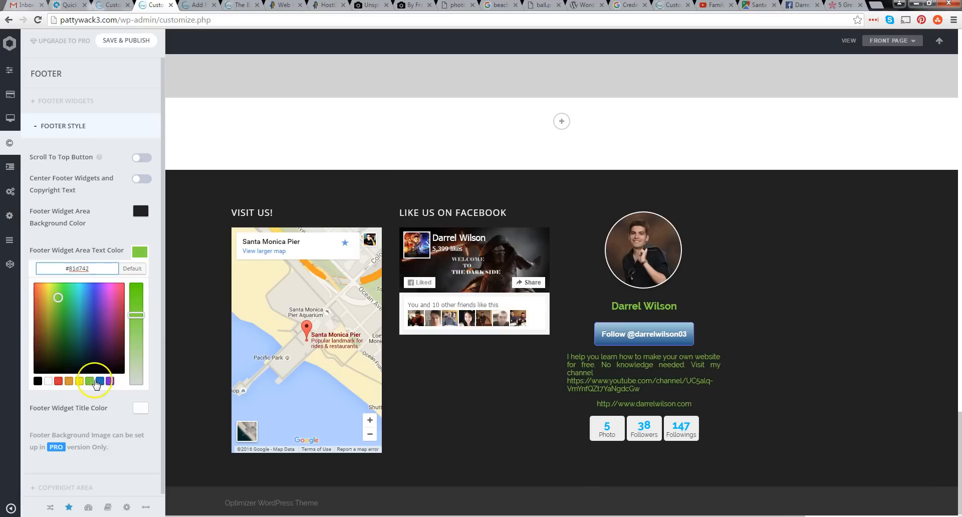
pyautogui.click(107, 221)
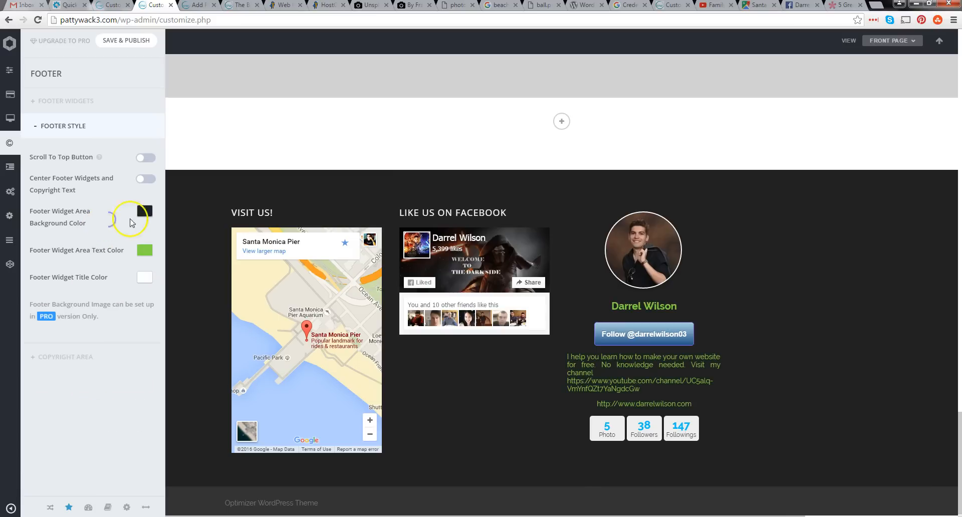
# Darken the footer background colour to near-black (#111111).
pyautogui.click(143, 213)
pyautogui.click(97, 277)
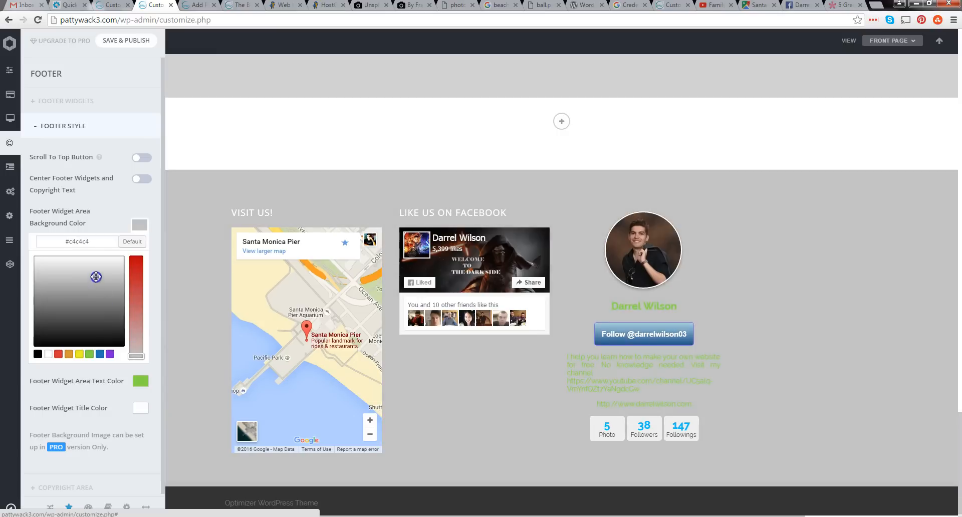
pyautogui.moveTo(96, 277); pyautogui.dragTo(101, 339)
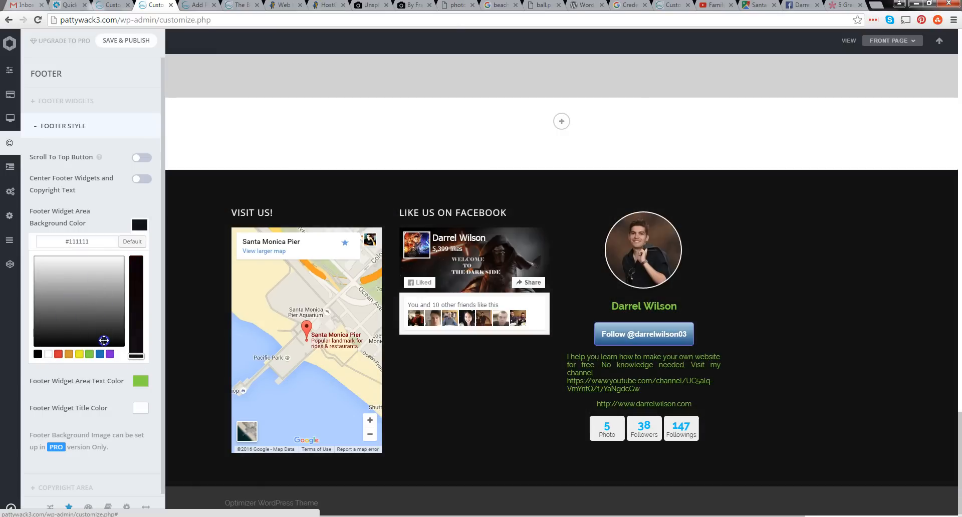
pyautogui.click(111, 200)
# Set the footer widget title colour to red (#dd3333).
pyautogui.click(144, 277)
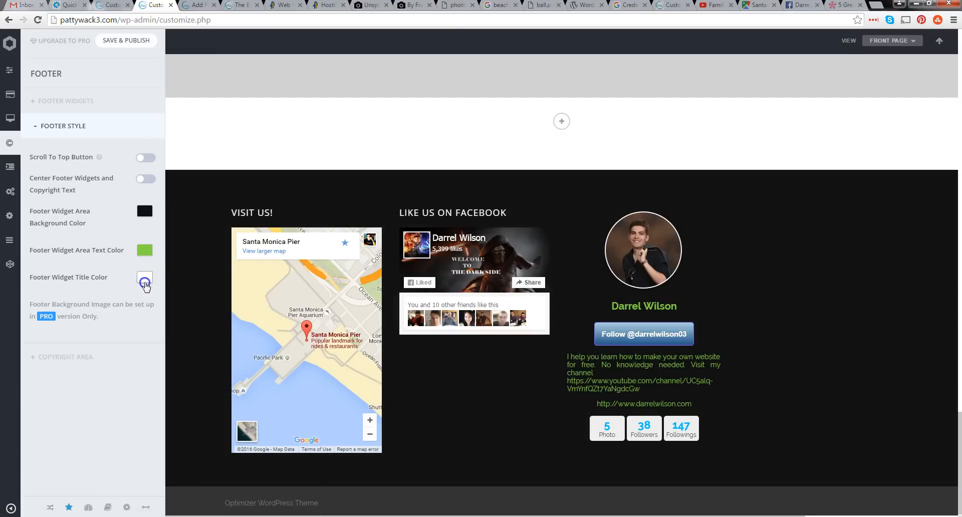
pyautogui.click(91, 409)
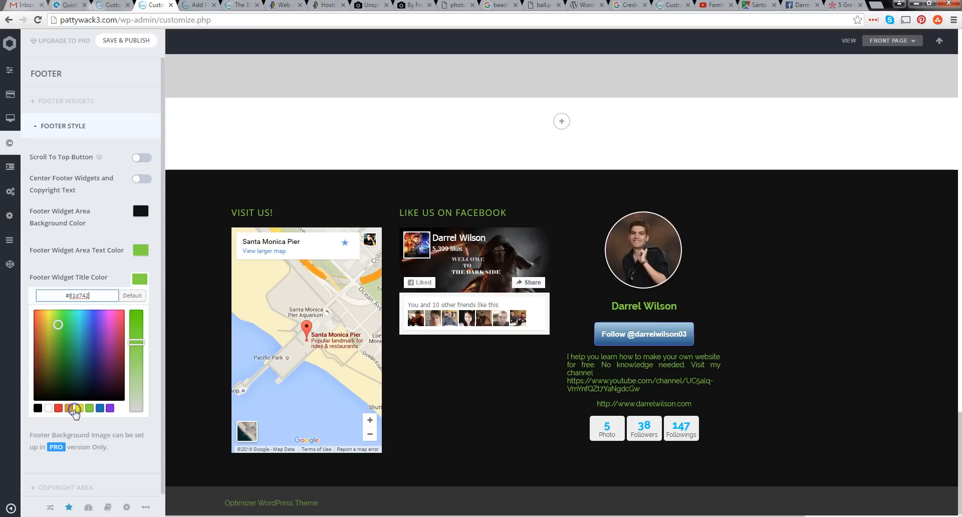
pyautogui.click(69, 409)
pyautogui.click(49, 408)
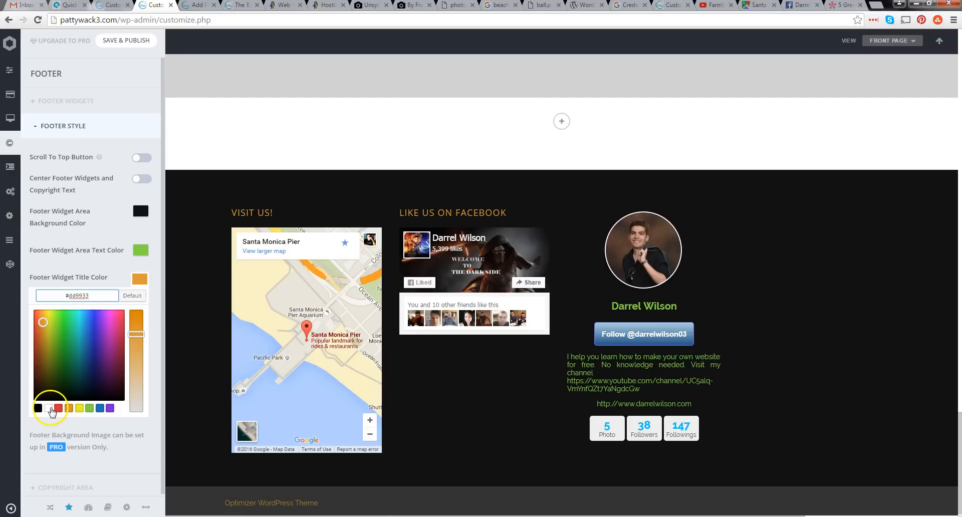
pyautogui.click(55, 410)
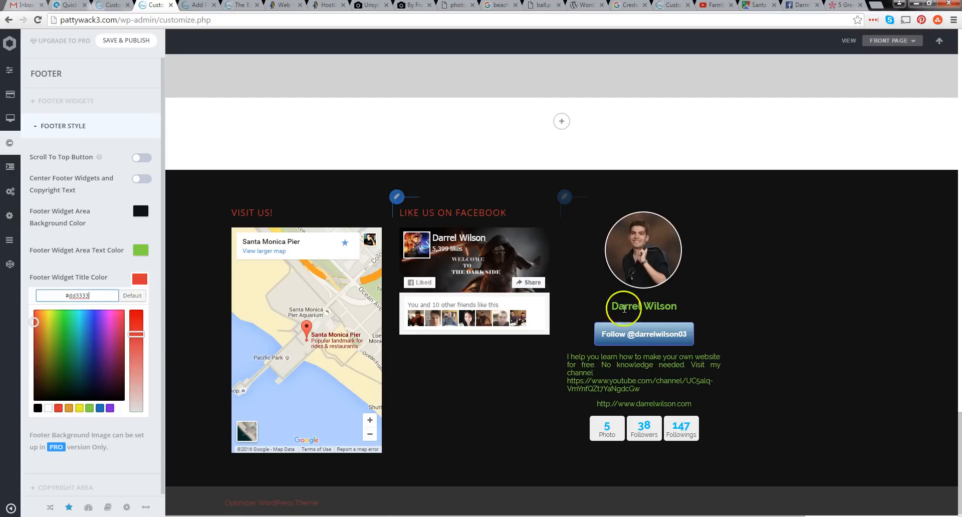
pyautogui.moveTo(686, 304); pyautogui.dragTo(540, 307)
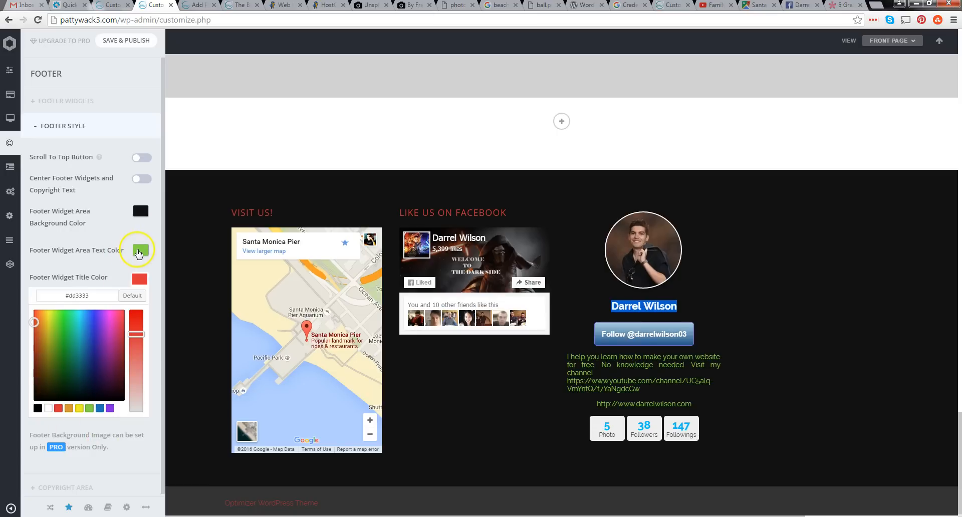
# Change the footer widget text colour to pink.
pyautogui.click(138, 250)
pyautogui.moveTo(91, 332); pyautogui.dragTo(115, 293)
pyautogui.click(117, 221)
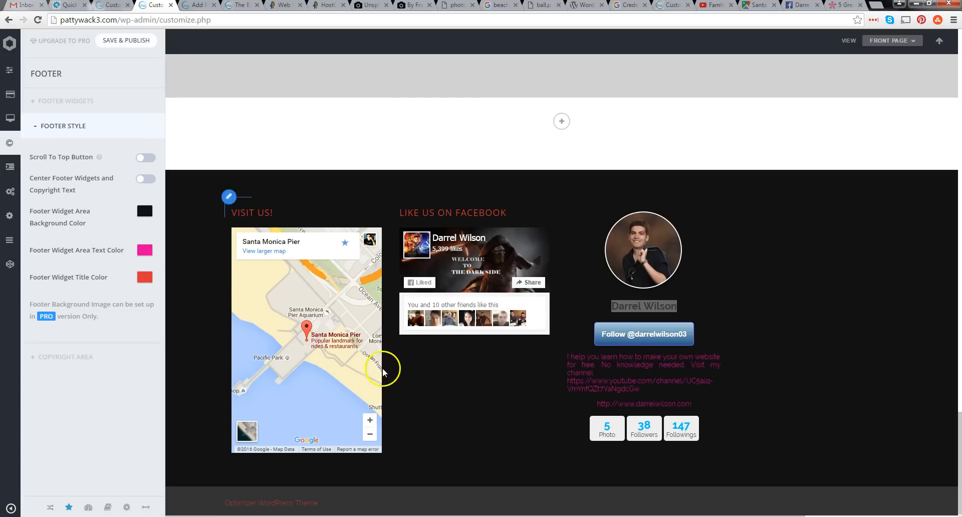
pyautogui.click(480, 388)
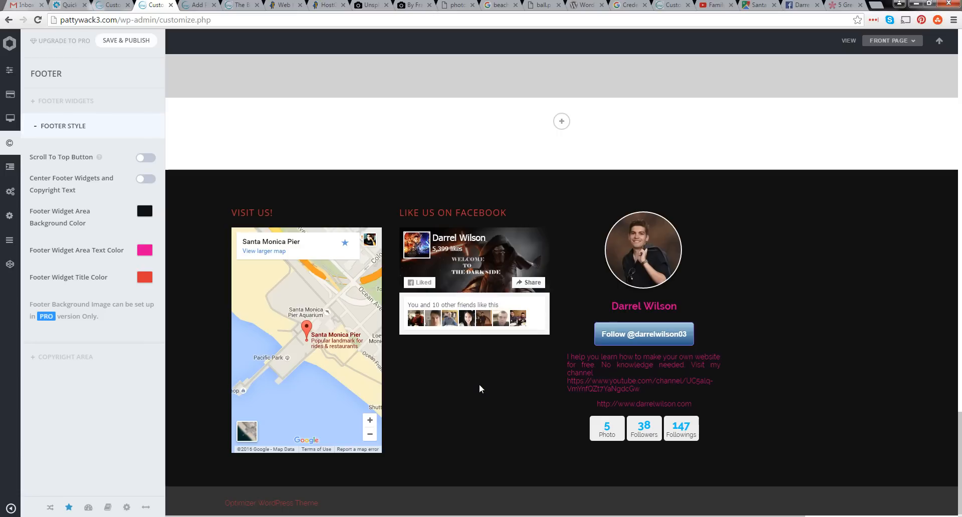
# Save & Publish the new footer colours and return to the Dashboard.
pyautogui.click(114, 41)
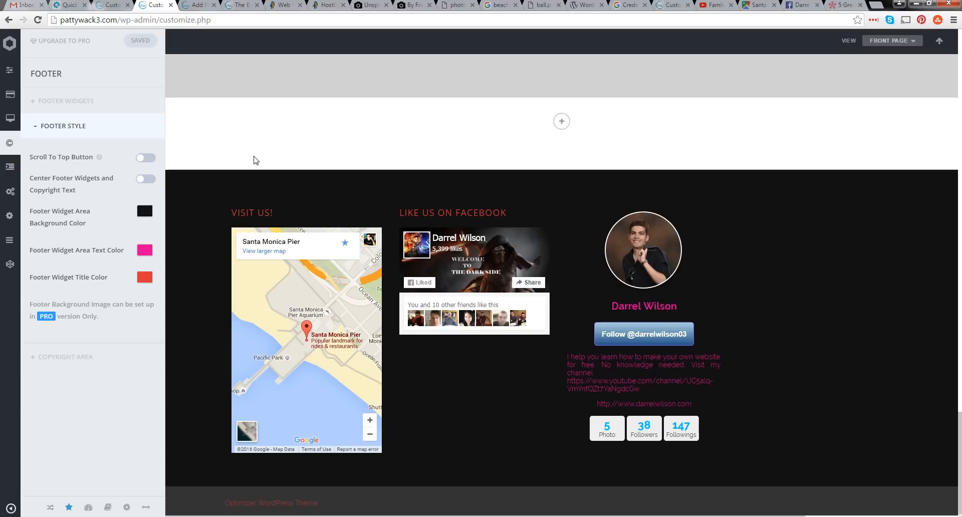
pyautogui.scroll(8, 408, 208)
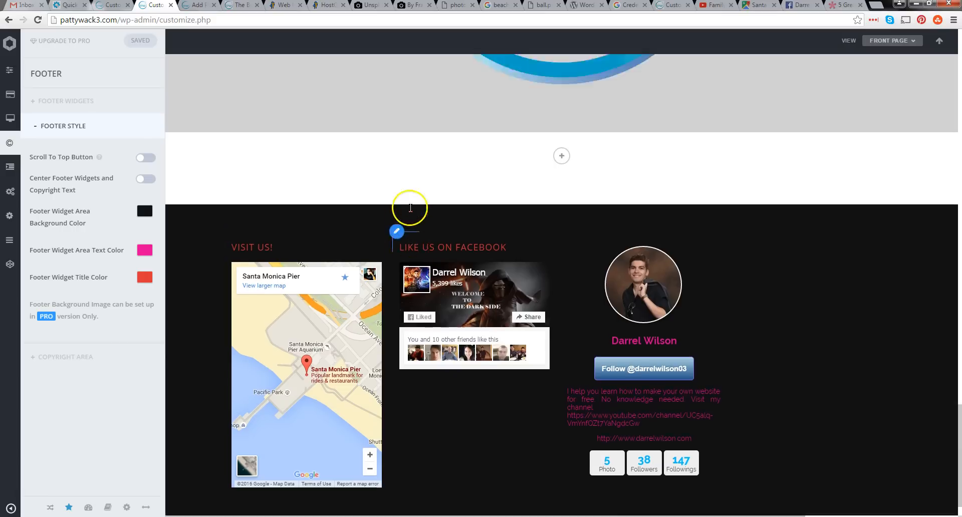
pyautogui.scroll(10, 408, 208)
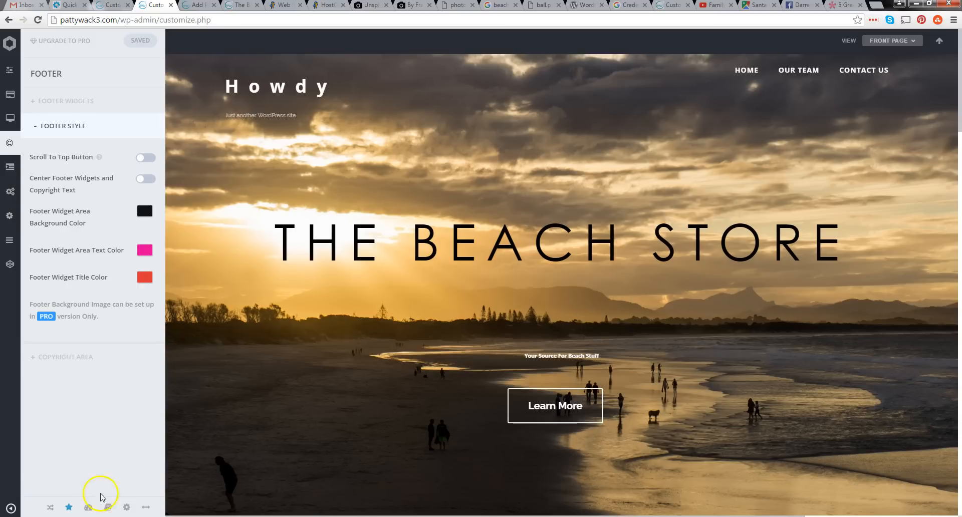
pyautogui.click(93, 508)
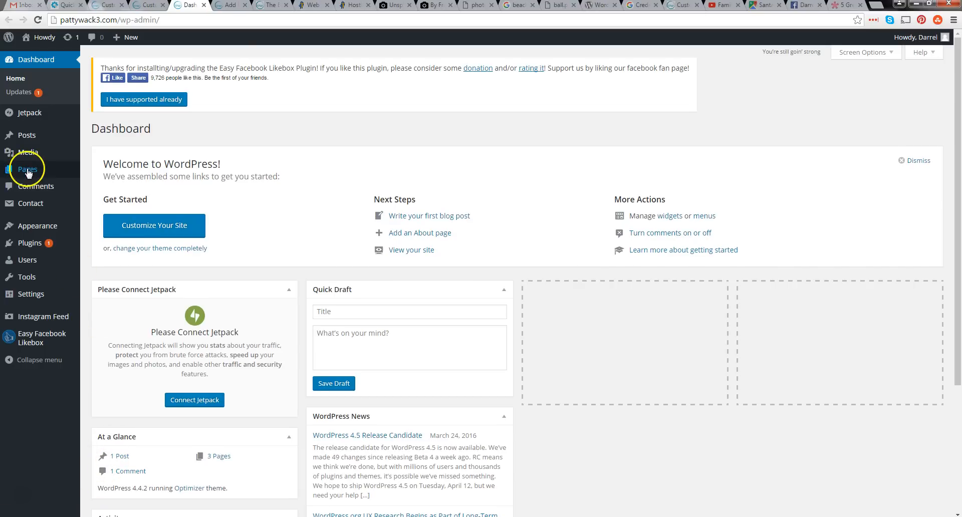
# Trash the ninja_forms_preview_page draft and Sample Page, then open Our Team for editing.
pyautogui.click(27, 172)
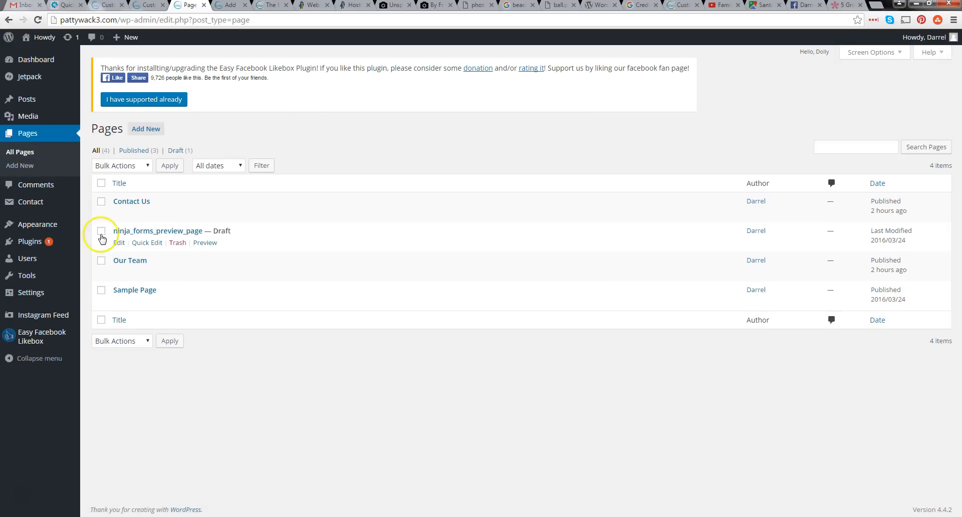
pyautogui.click(178, 244)
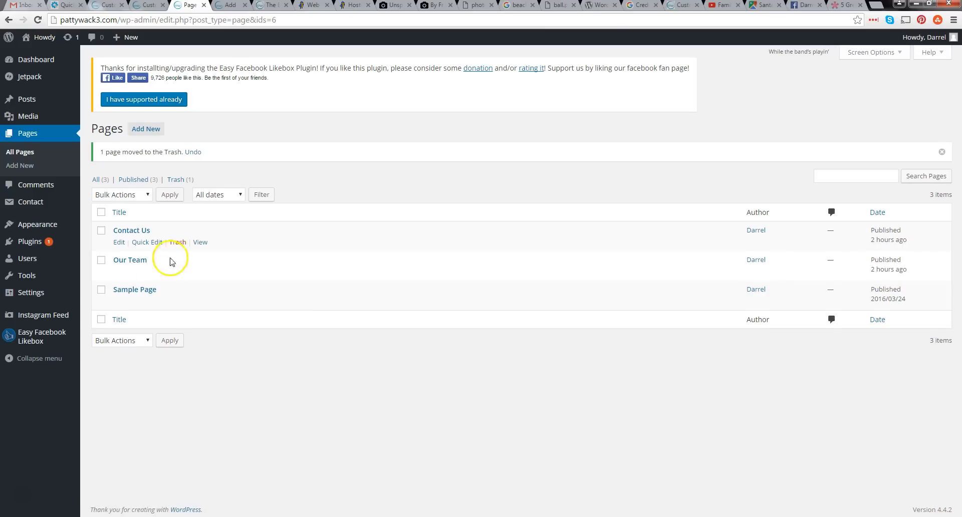
pyautogui.click(101, 290)
pyautogui.click(184, 303)
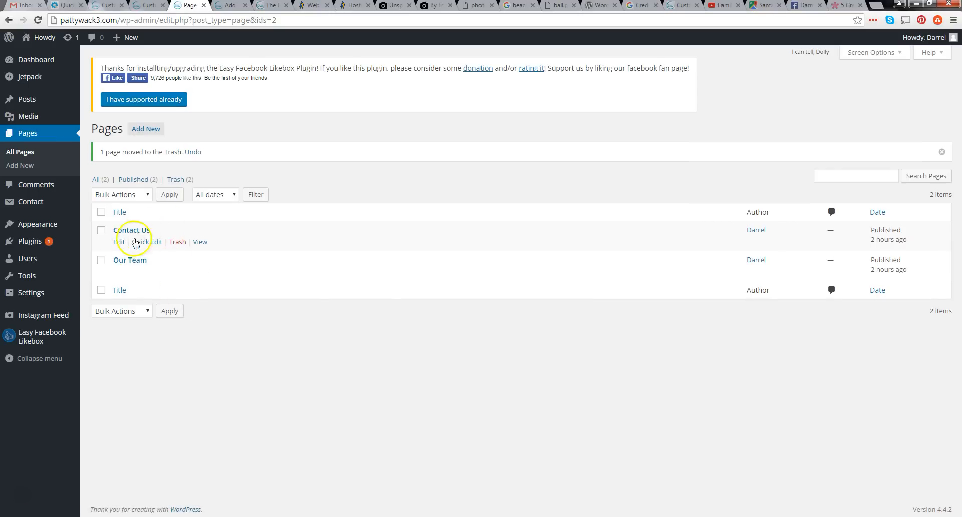
pyautogui.click(130, 261)
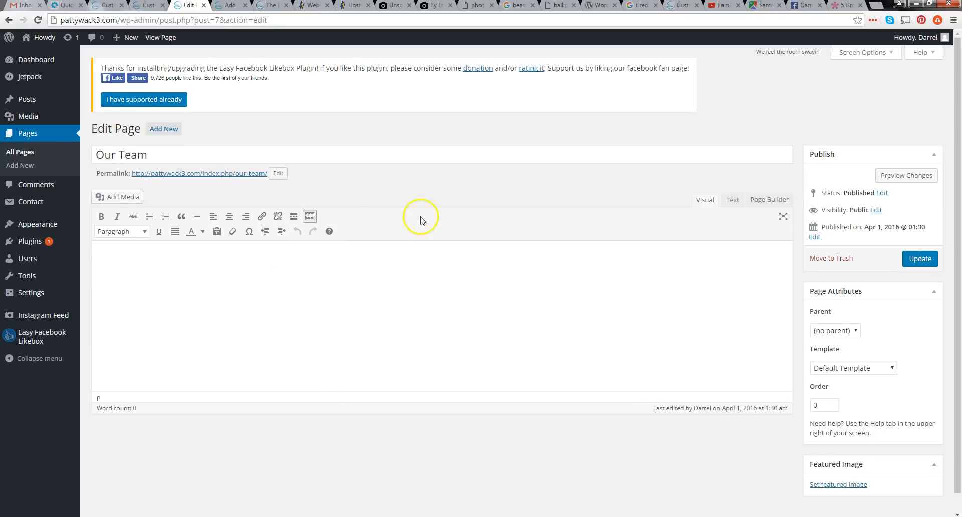
# In Page Builder, insert a single-column full-width row on the Our Team page.
pyautogui.click(757, 202)
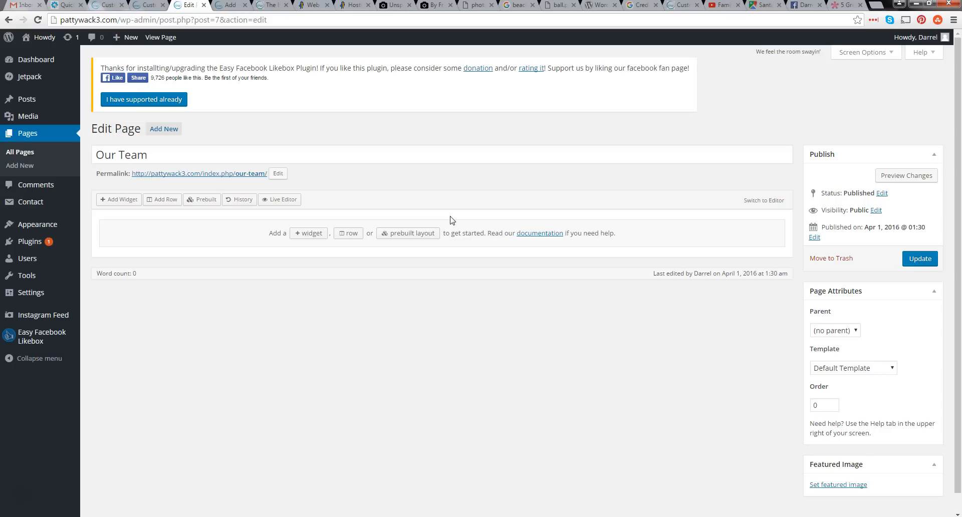
pyautogui.click(349, 233)
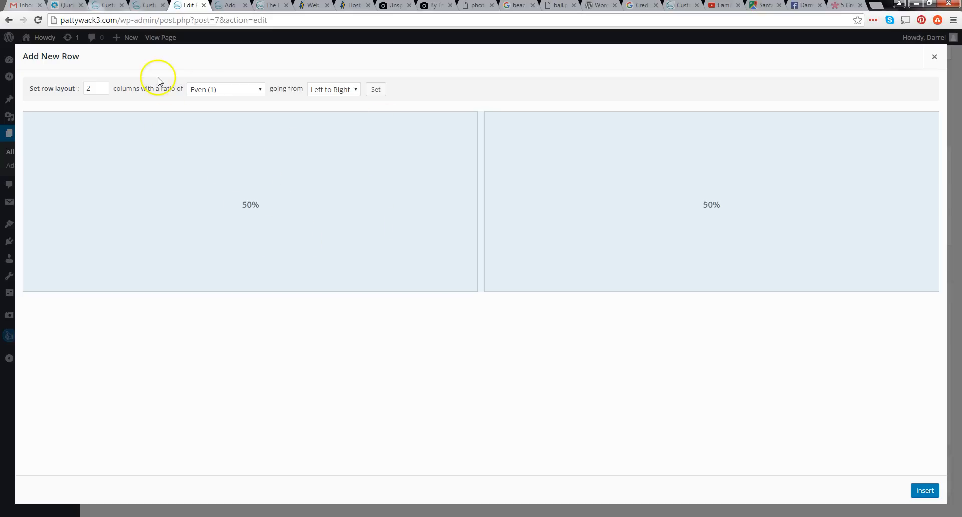
pyautogui.click(103, 89)
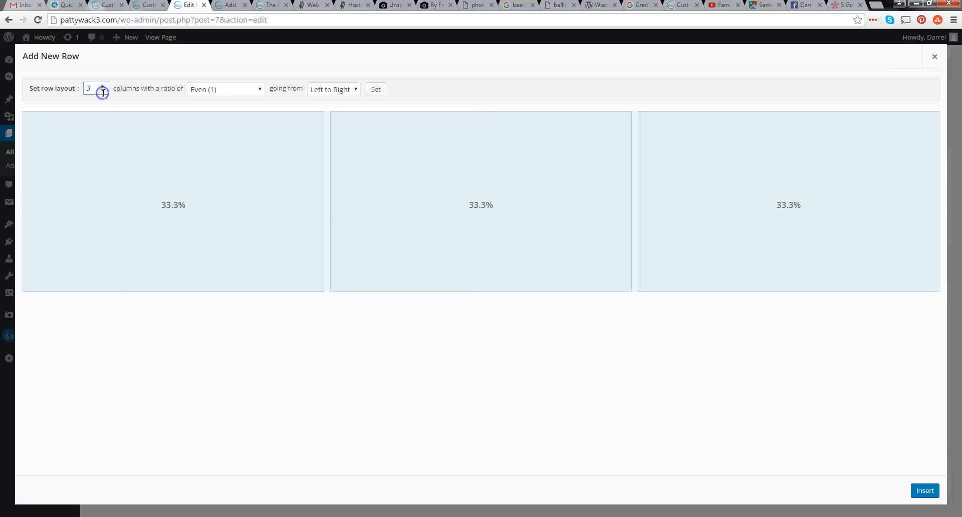
pyautogui.click(103, 92)
pyautogui.click(103, 92)
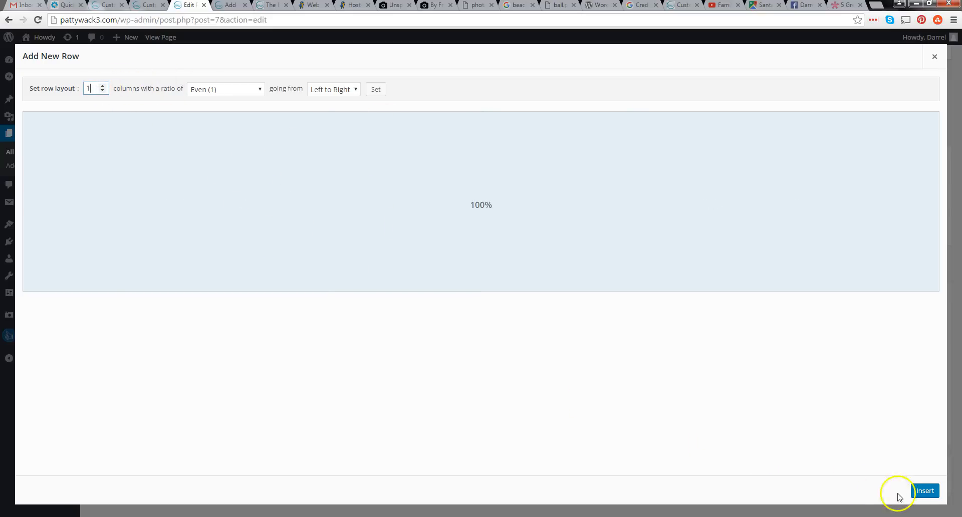
pyautogui.click(916, 490)
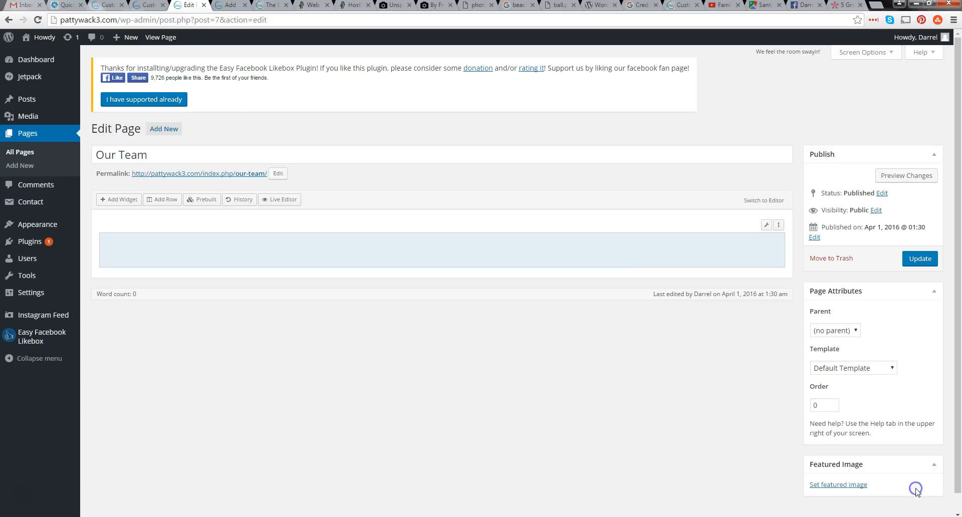
# Insert a second row with two columns below it.
pyautogui.click(159, 200)
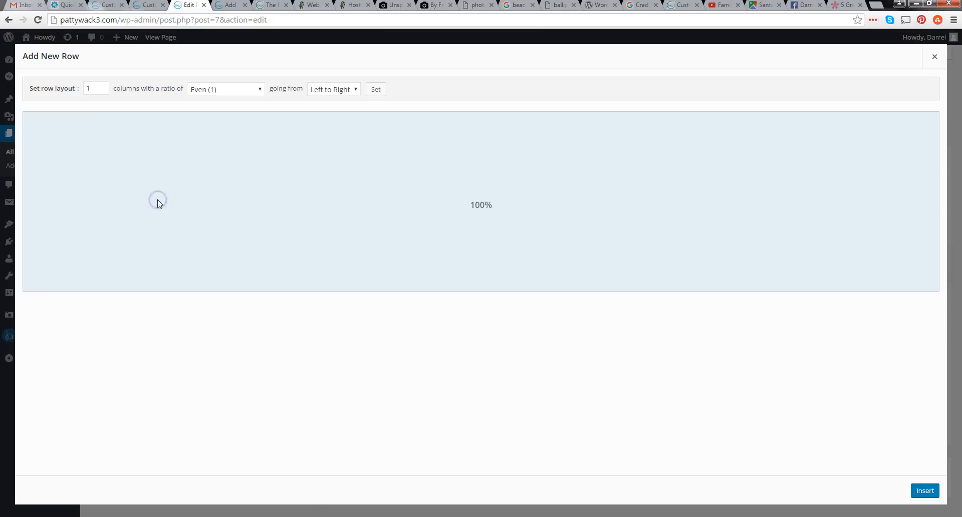
pyautogui.click(103, 88)
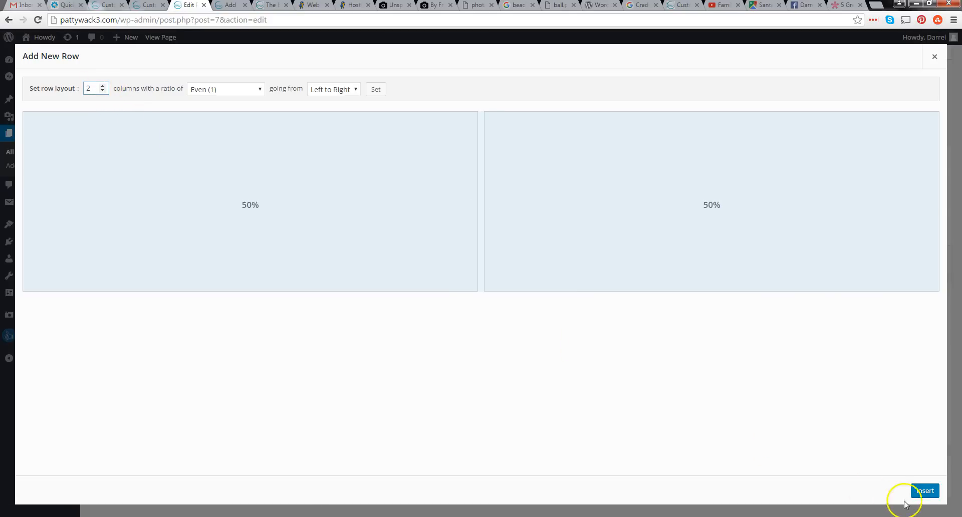
pyautogui.click(921, 493)
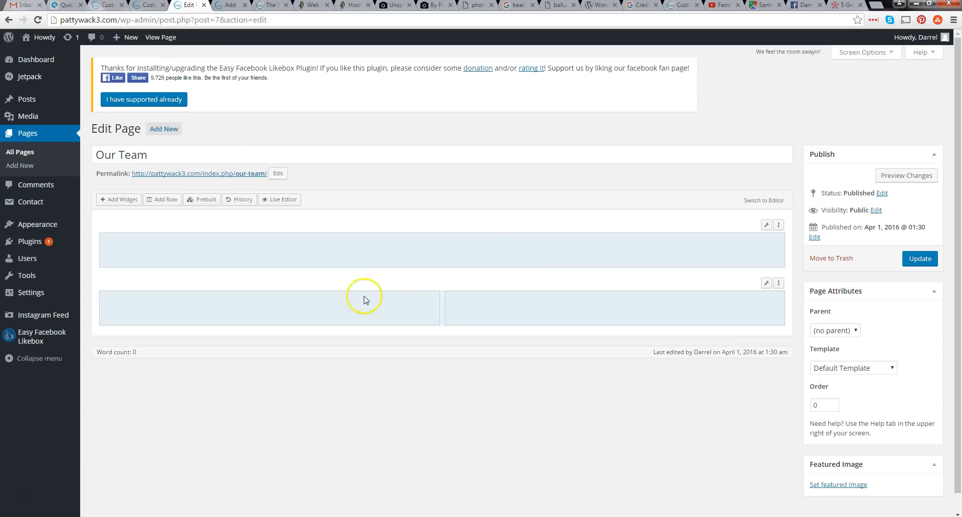
pyautogui.click(255, 314)
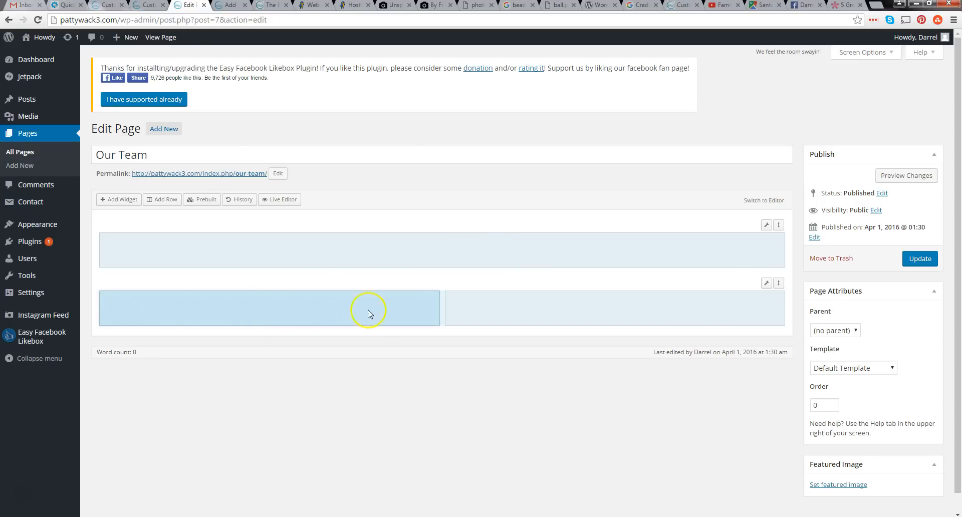
pyautogui.click(514, 310)
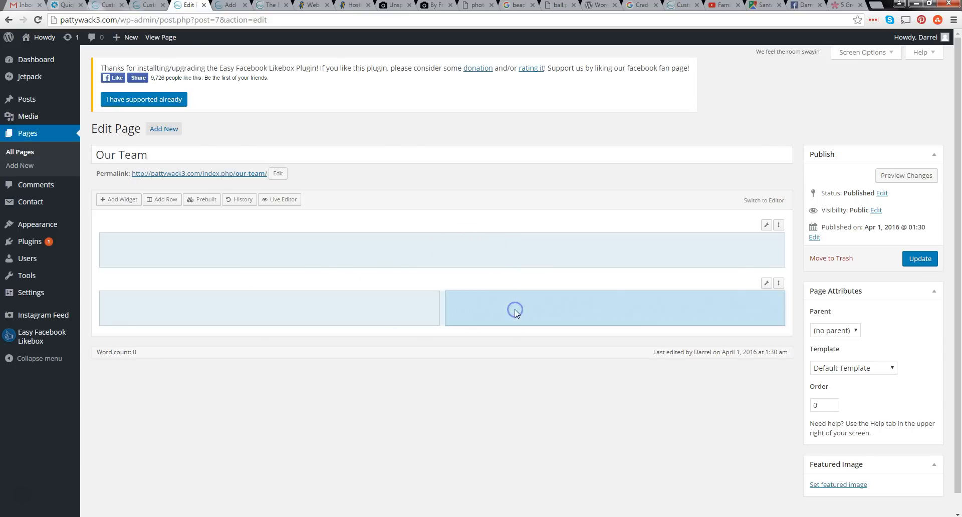
pyautogui.click(310, 311)
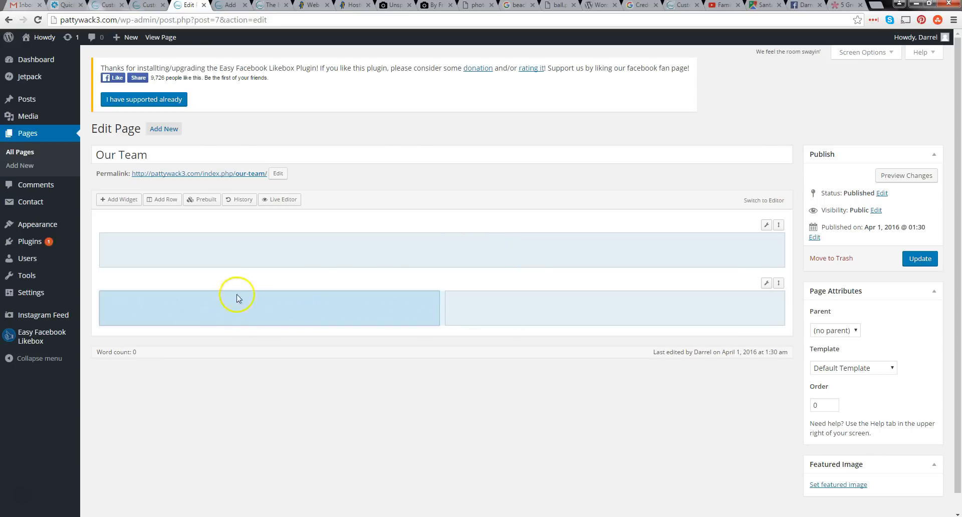
pyautogui.click(122, 200)
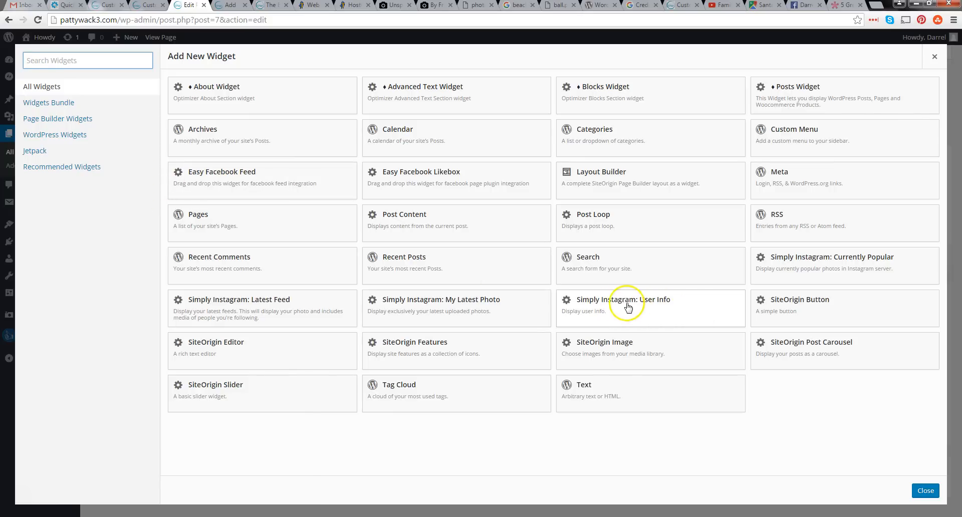
pyautogui.click(437, 303)
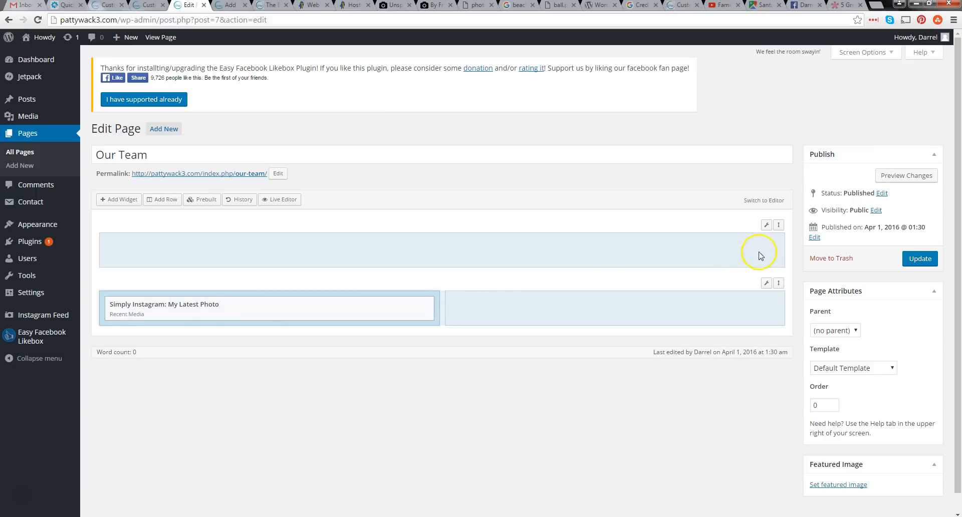
pyautogui.moveTo(404, 307)
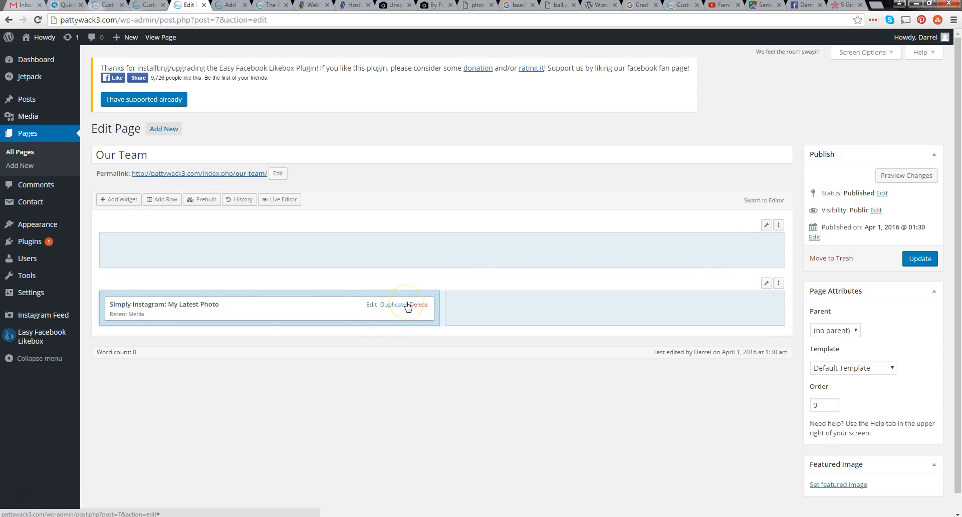
pyautogui.click(901, 177)
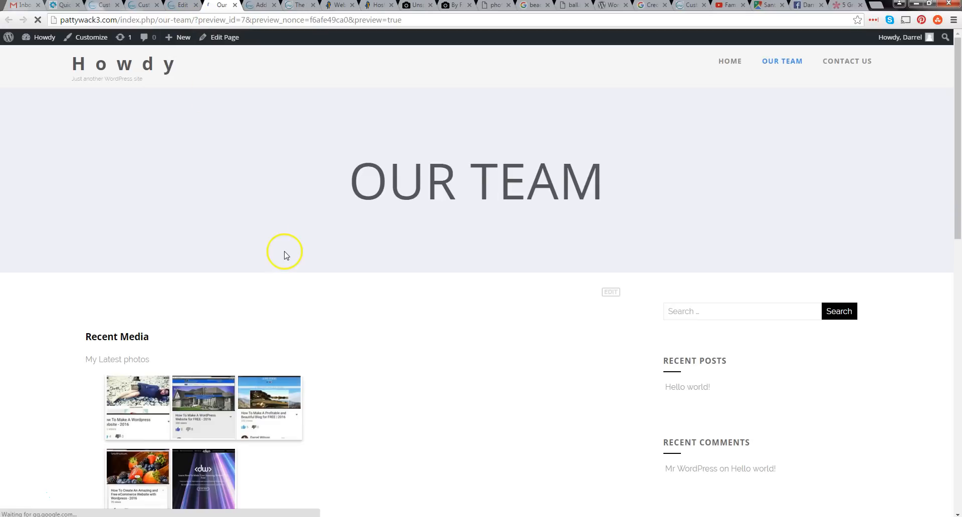
pyautogui.scroll(-4, 284, 256)
pyautogui.scroll(3, 217, 301)
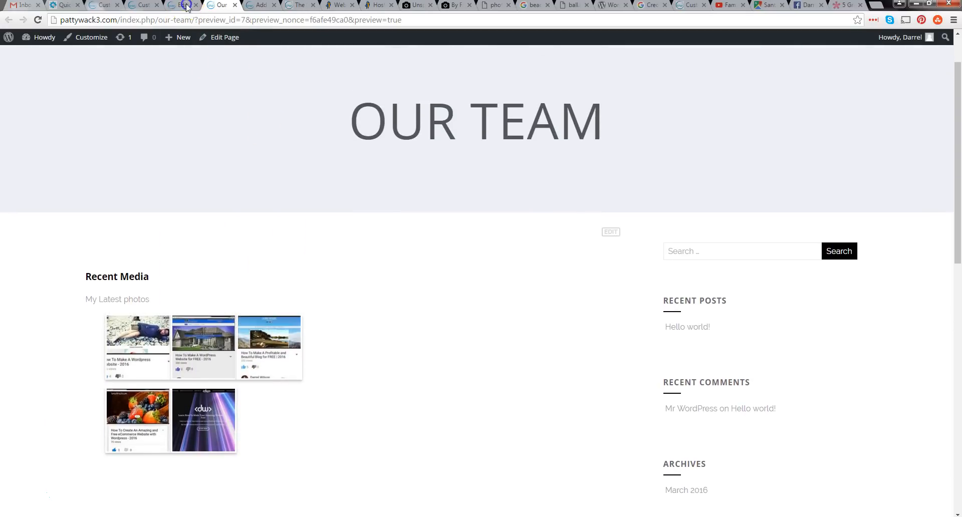
pyautogui.click(185, 6)
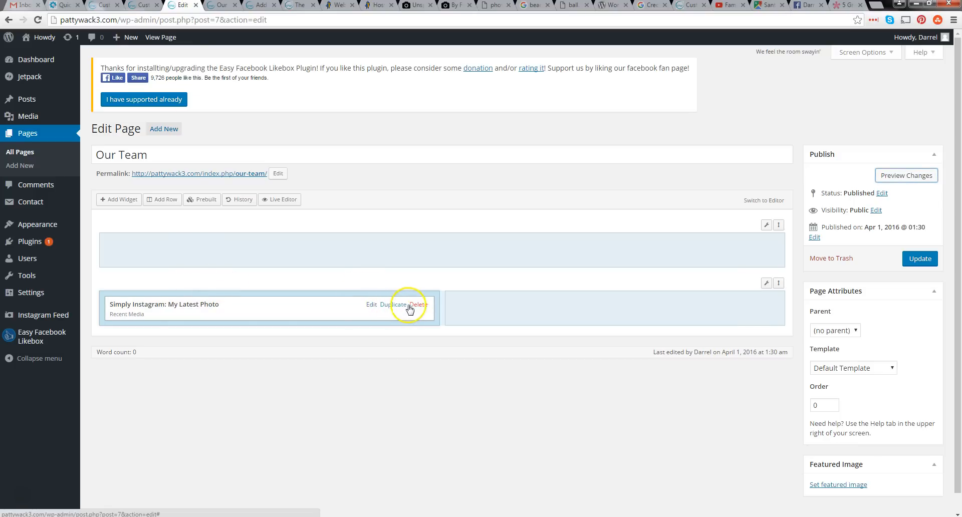
pyautogui.click(417, 304)
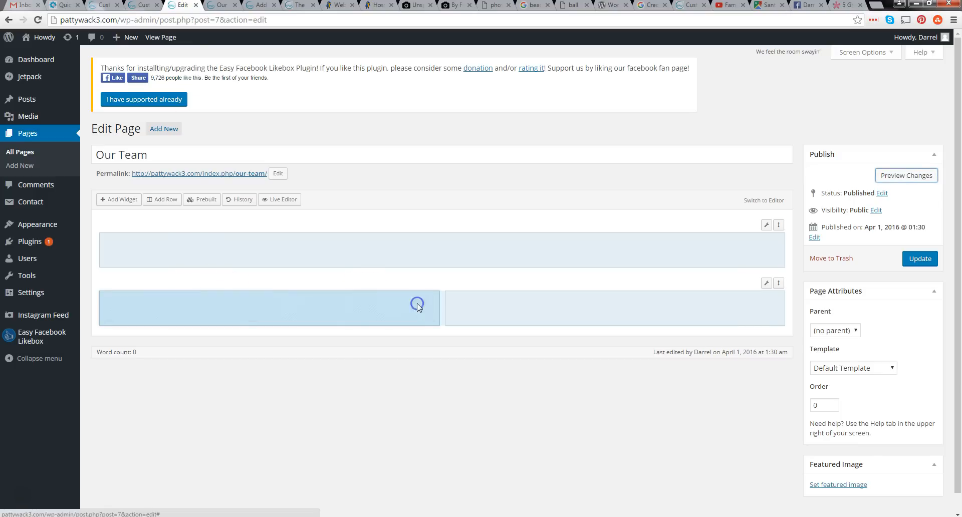
pyautogui.click(103, 200)
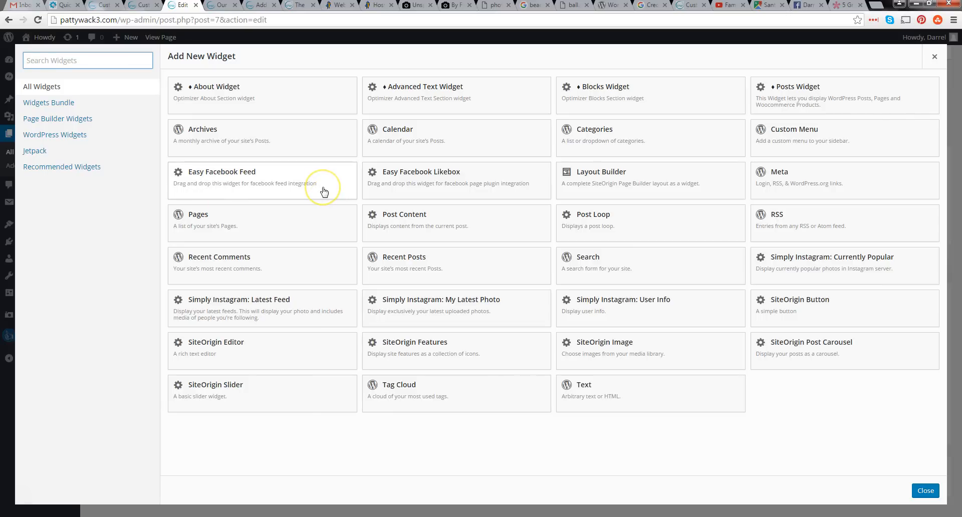
# Add the SiteOrigin Image widget from the Widgets Bundle group to the page.
pyautogui.click(212, 140)
pyautogui.click(90, 101)
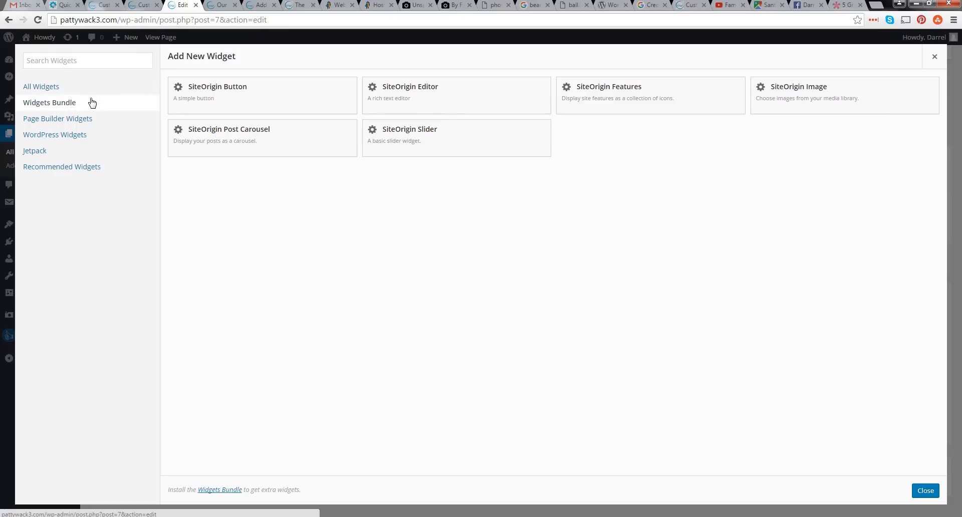
pyautogui.click(804, 101)
# Open the Image widget's settings and install the required SiteOrigin Widgets Bundle plugin.
pyautogui.moveTo(370, 312)
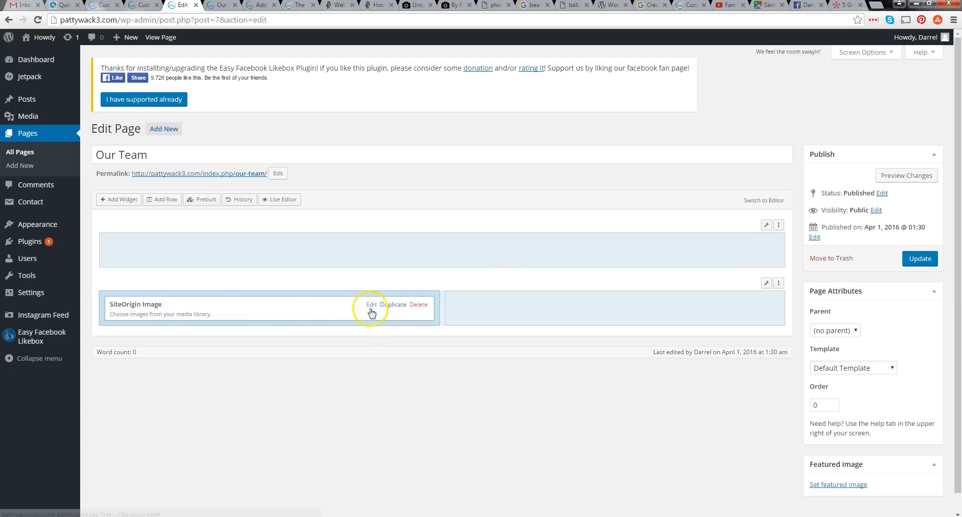
pyautogui.click(371, 306)
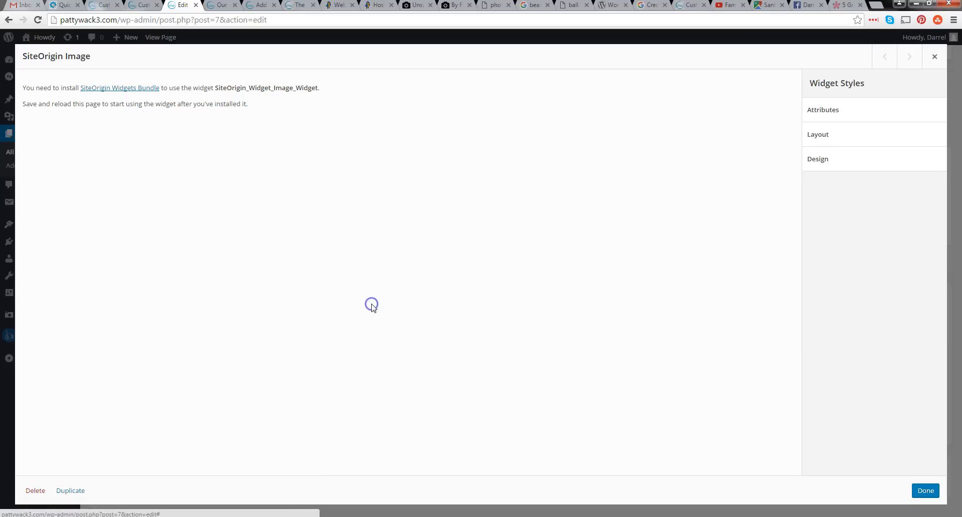
pyautogui.moveTo(192, 88); pyautogui.dragTo(289, 89)
pyautogui.click(143, 94)
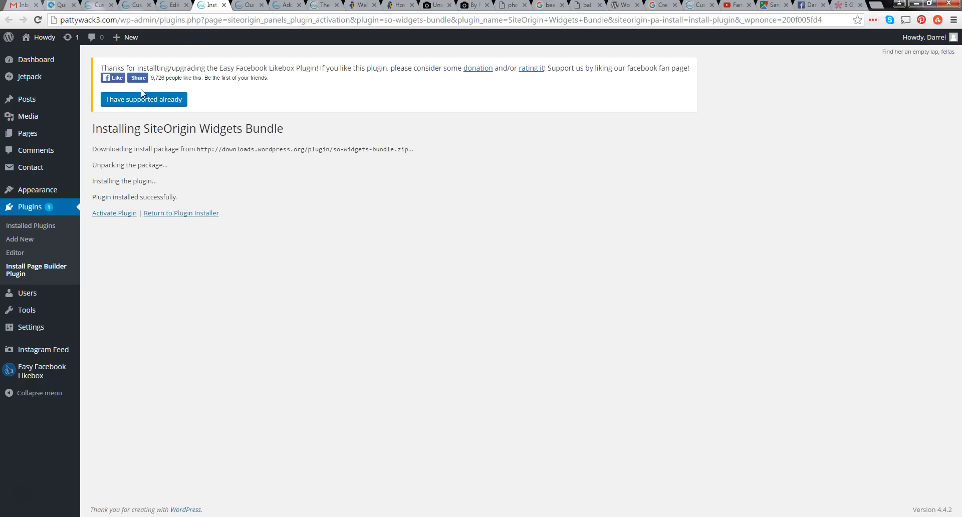
# Activate the SiteOrigin Widgets Bundle, then reopen Our Team in the page builder.
pyautogui.click(126, 213)
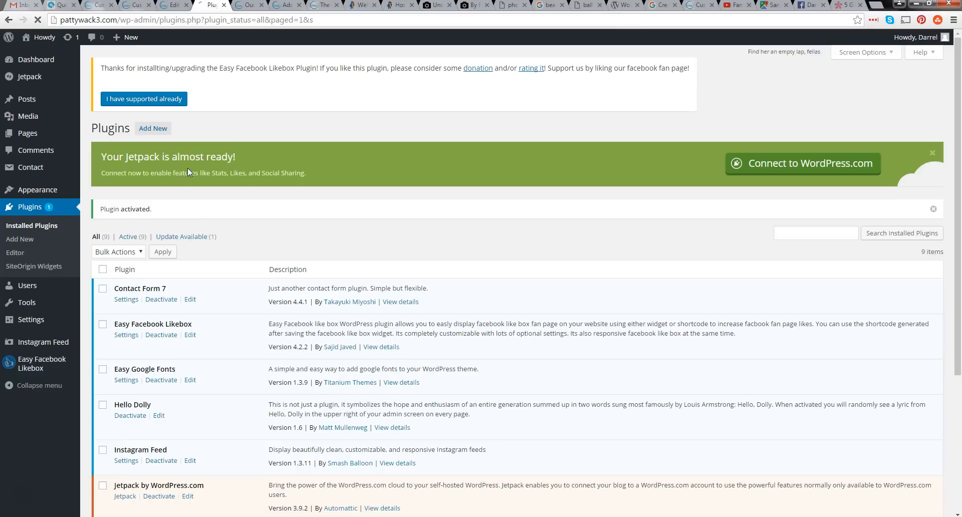
pyautogui.click(30, 135)
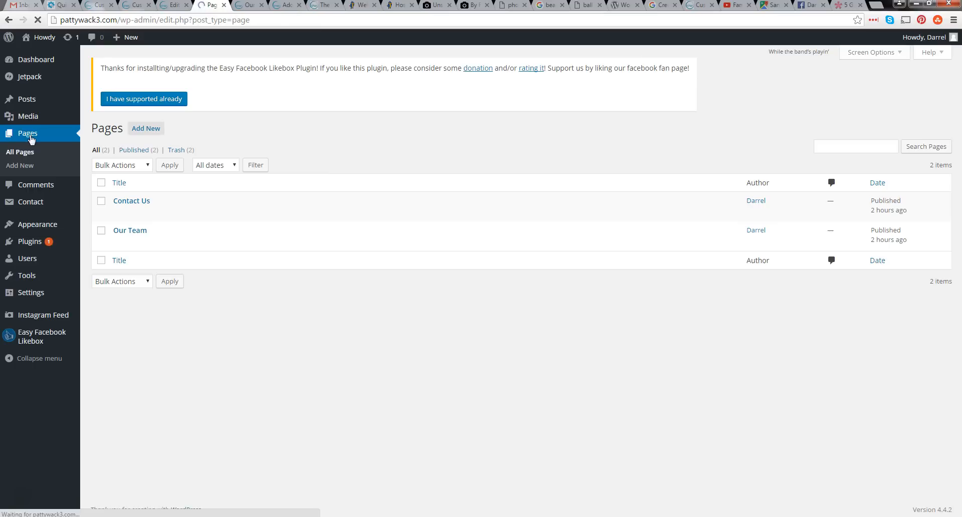
pyautogui.click(129, 230)
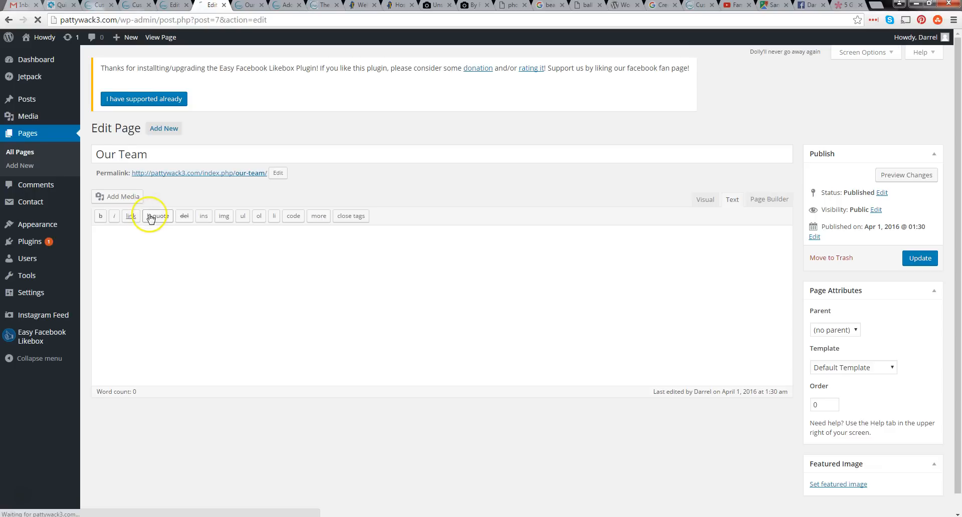
pyautogui.click(770, 200)
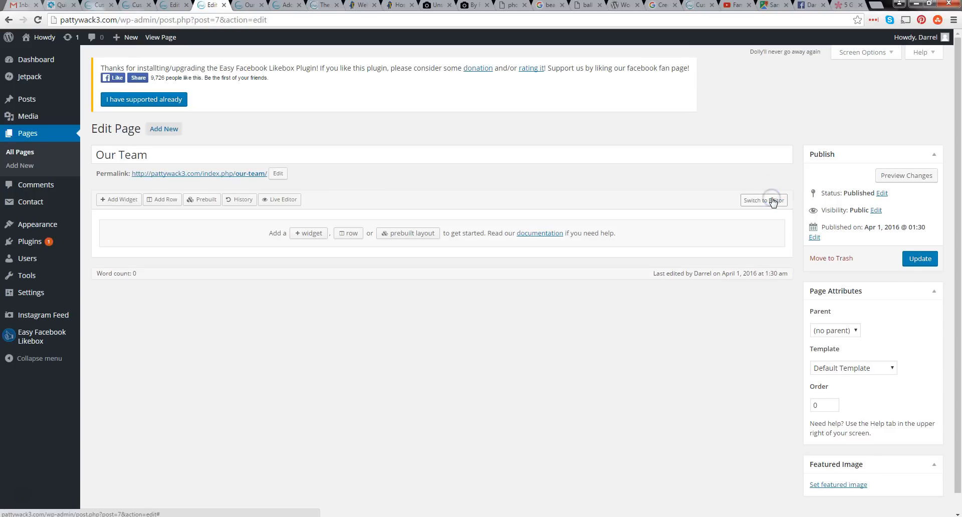
# Insert a single-column full-width row into the Our Team page.
pyautogui.click(356, 234)
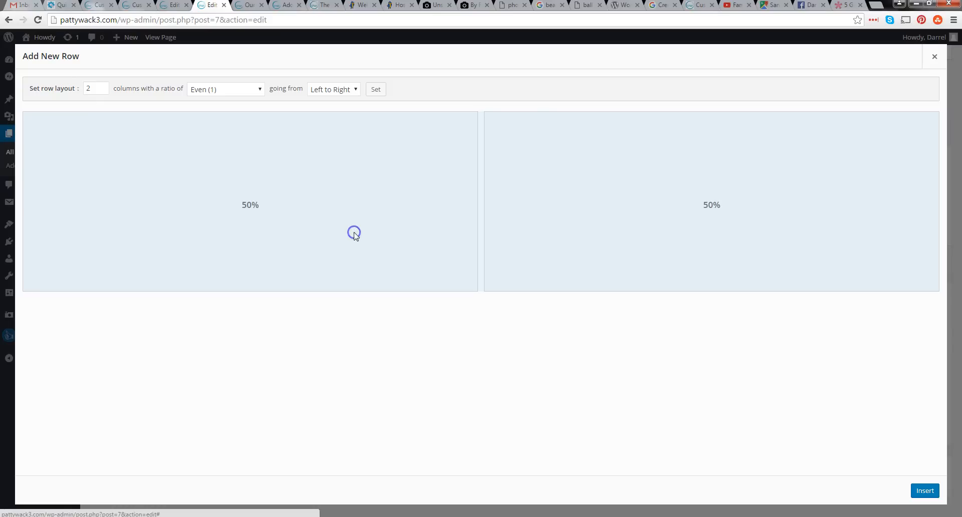
pyautogui.click(103, 86)
pyautogui.click(102, 91)
pyautogui.click(925, 491)
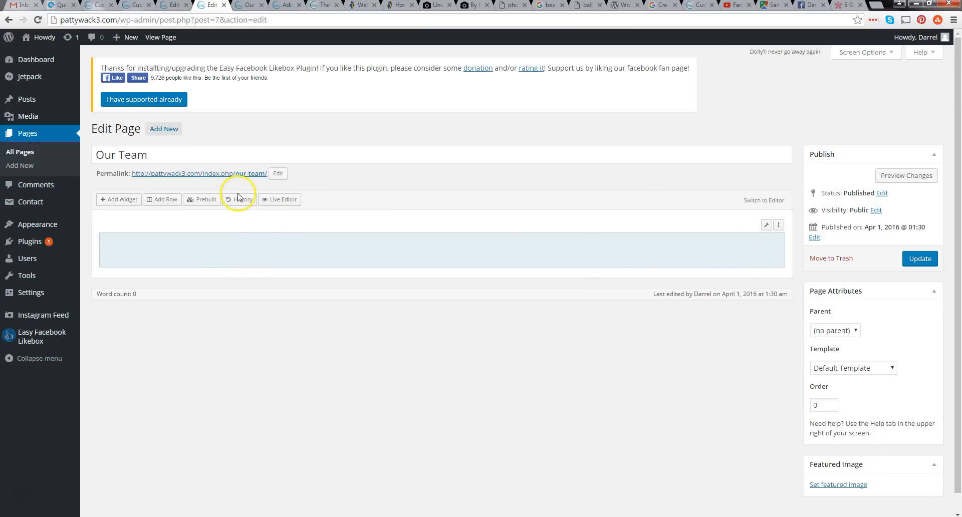
# Insert a two-column row and open the widget chooser for its left cell.
pyautogui.click(157, 203)
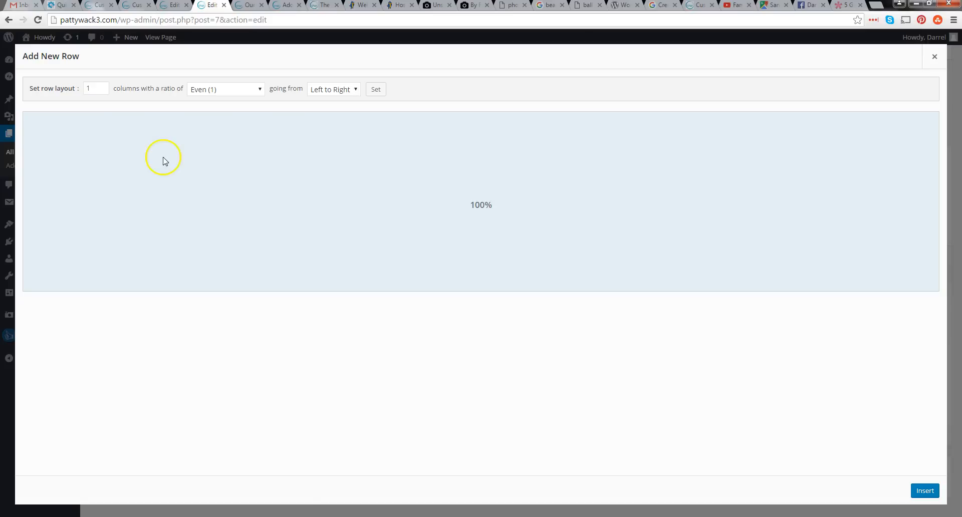
pyautogui.click(102, 88)
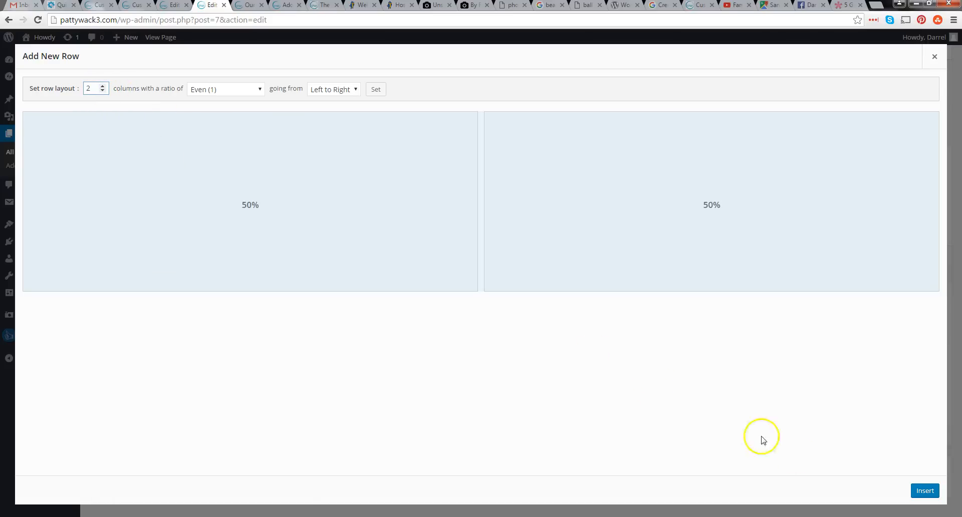
pyautogui.click(925, 491)
pyautogui.click(395, 300)
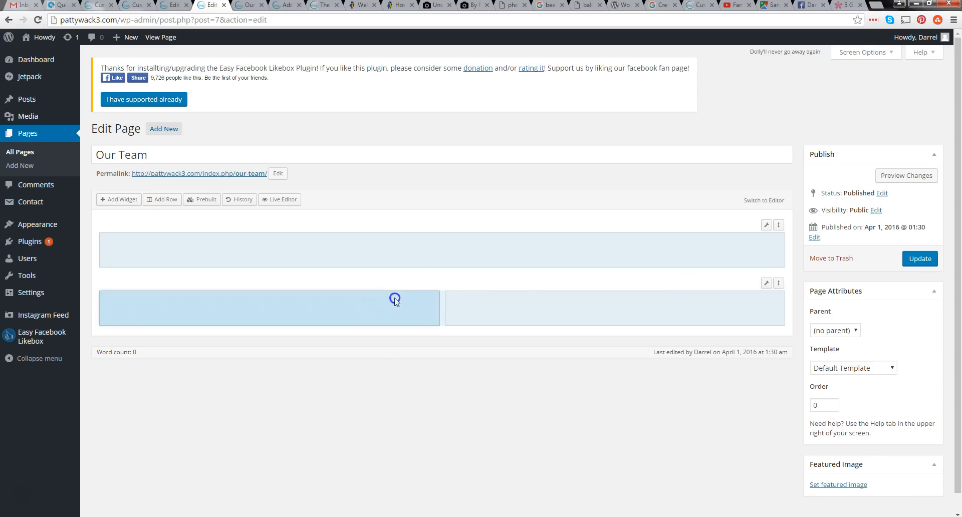
pyautogui.click(121, 199)
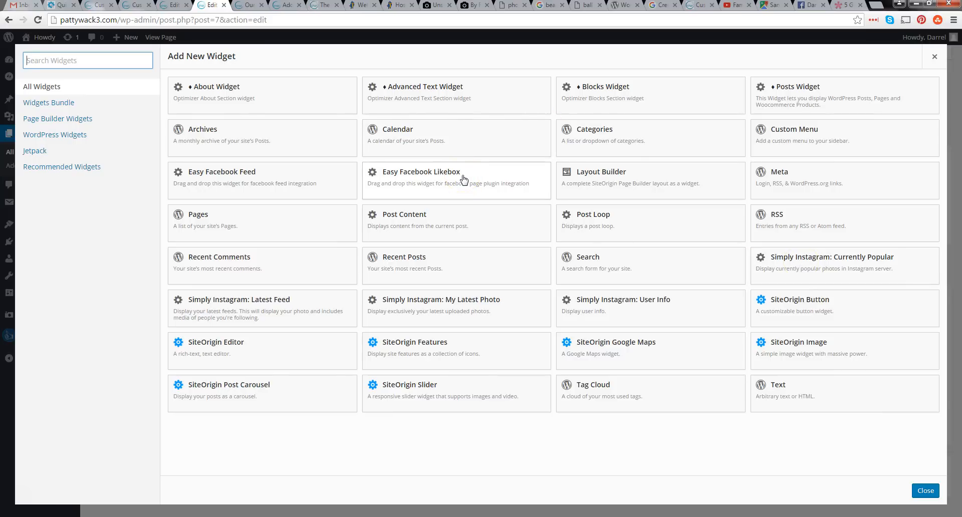
# Add a SiteOrigin Image widget to both the left and right cells.
pyautogui.click(806, 354)
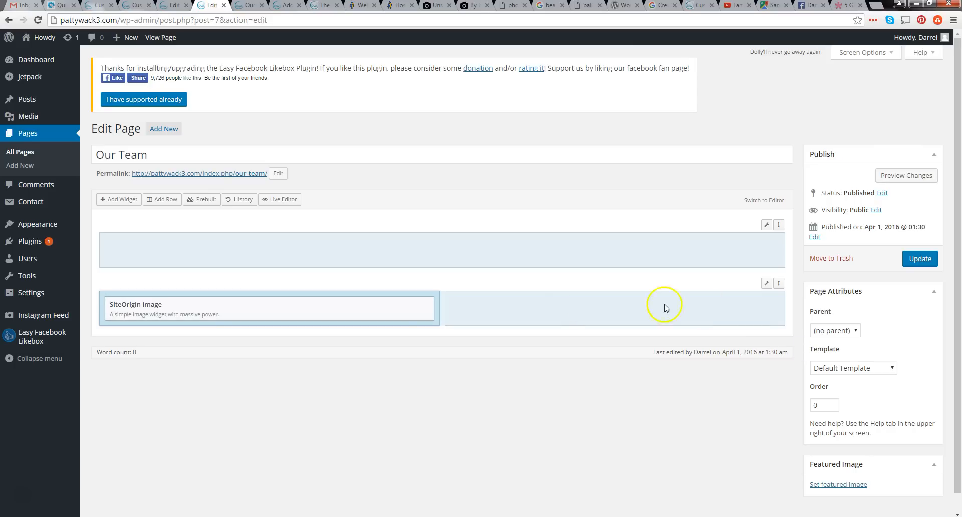
pyautogui.click(724, 307)
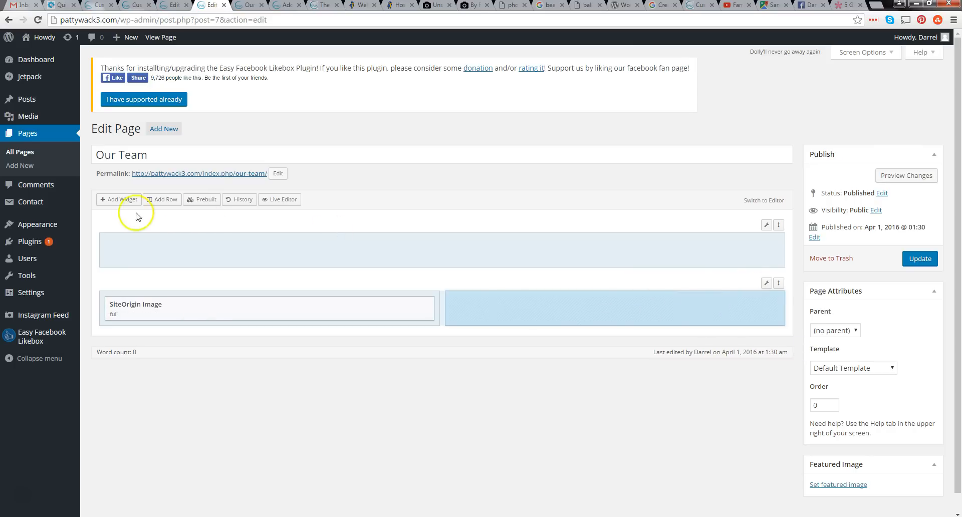
pyautogui.click(120, 200)
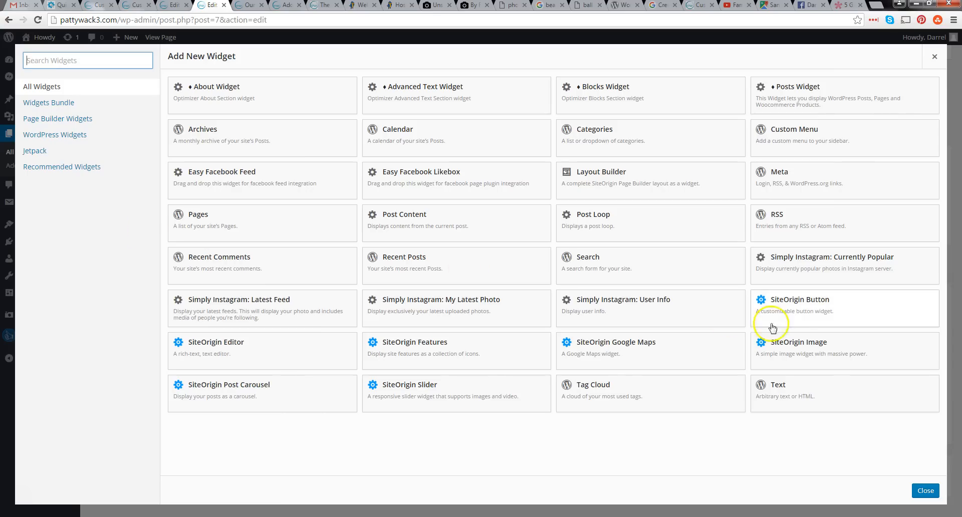
pyautogui.click(820, 351)
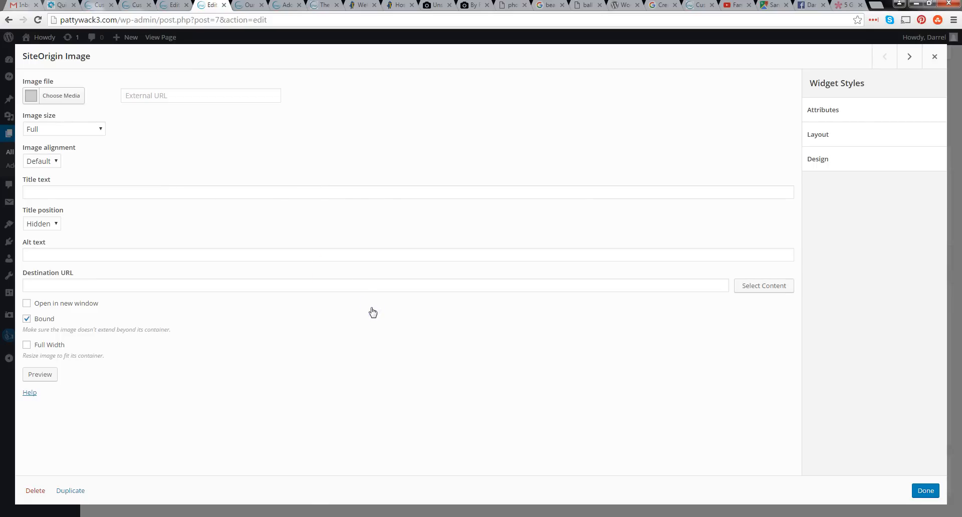
# Set the photo of the man as the image from the media library.
pyautogui.click(51, 103)
pyautogui.click(591, 137)
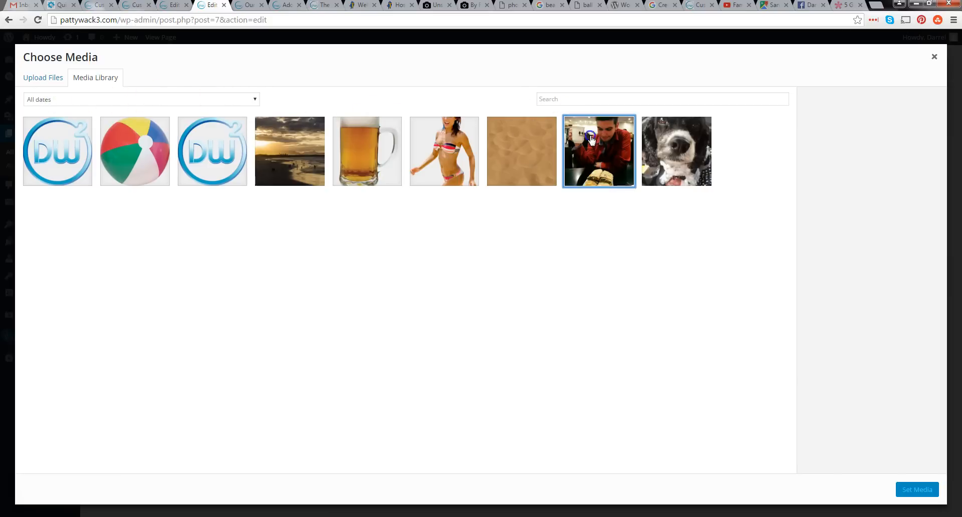
pyautogui.click(919, 490)
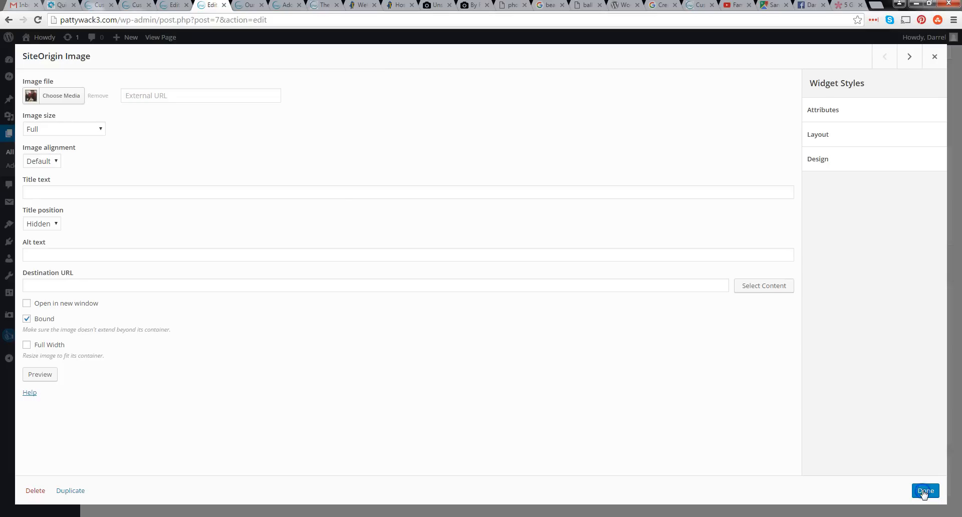
# Position the image title Below, enter the external link, and save the widget.
pyautogui.click(201, 192)
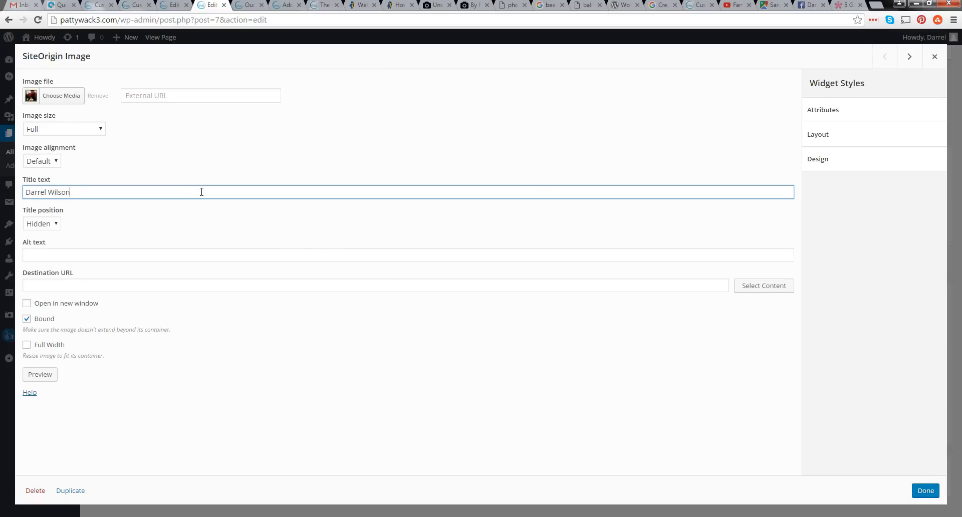
pyautogui.click(44, 223)
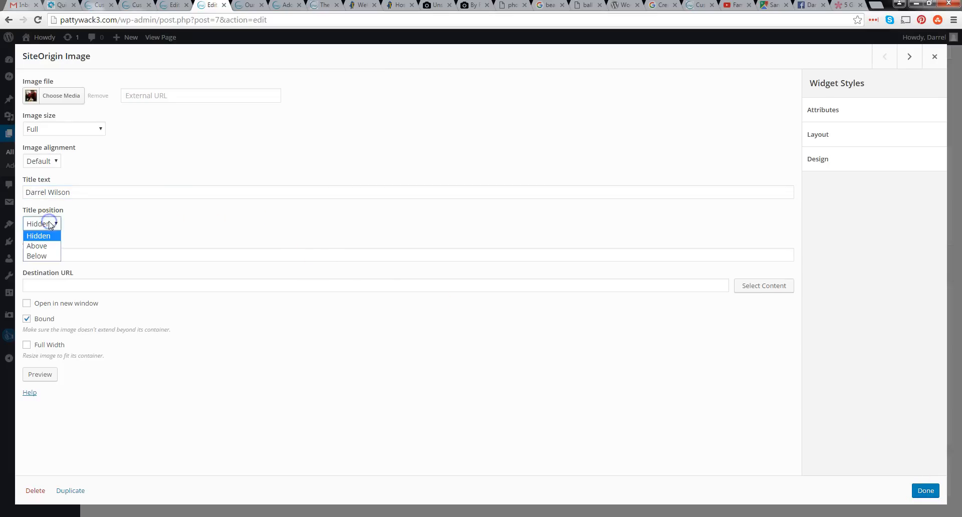
pyautogui.click(40, 256)
pyautogui.click(93, 188)
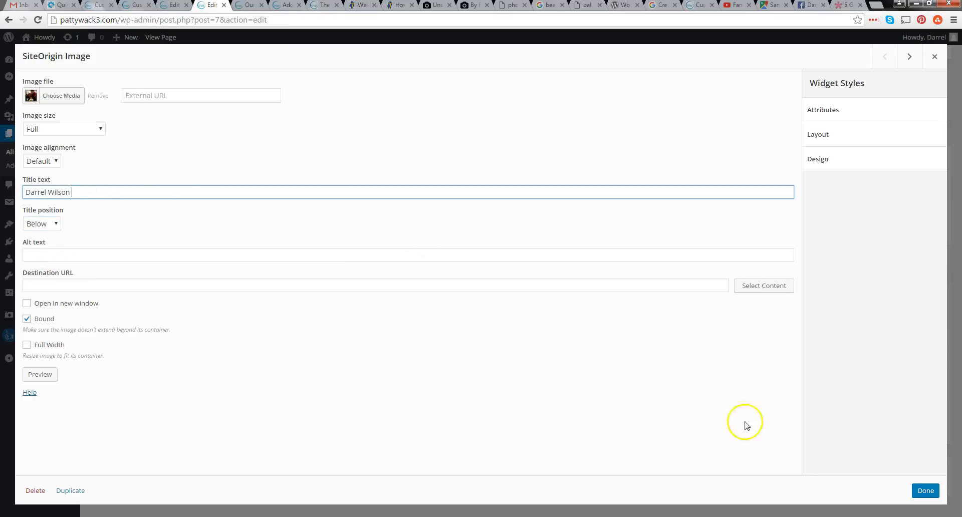
pyautogui.click(181, 97)
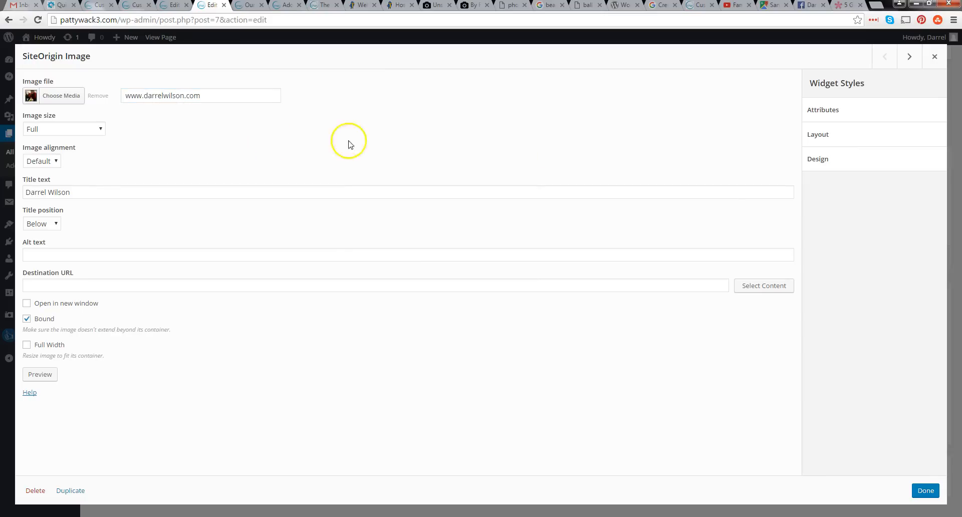
pyautogui.click(926, 491)
pyautogui.moveTo(557, 305)
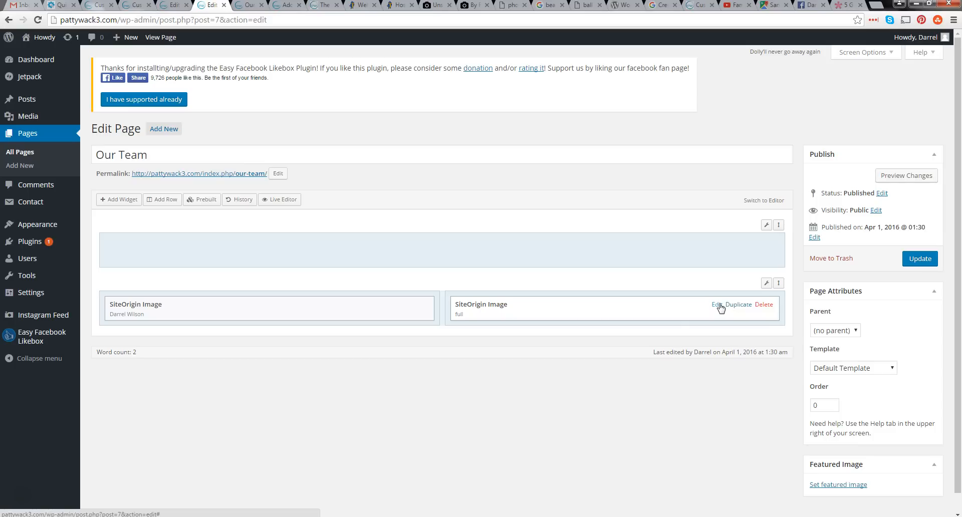
# Set the dog photo as the right-column image widget's picture.
pyautogui.click(718, 305)
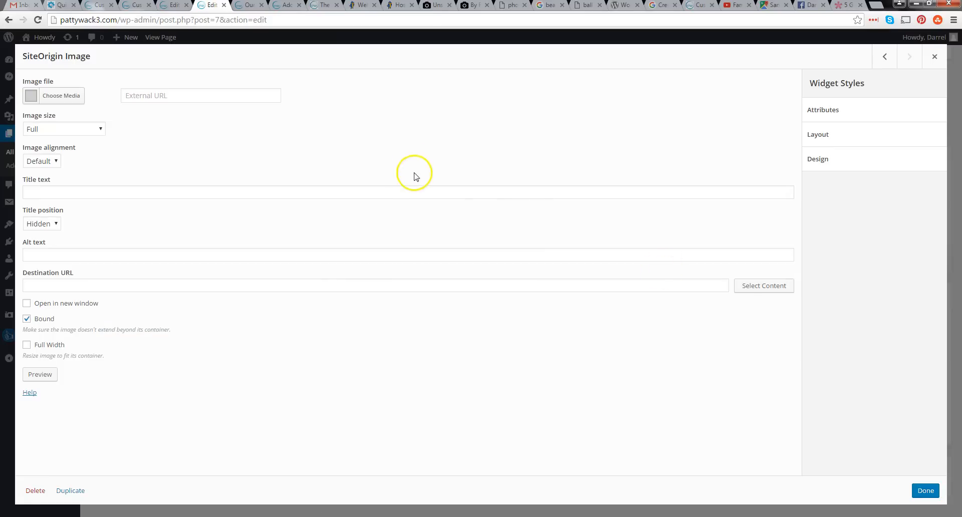
pyautogui.click(70, 97)
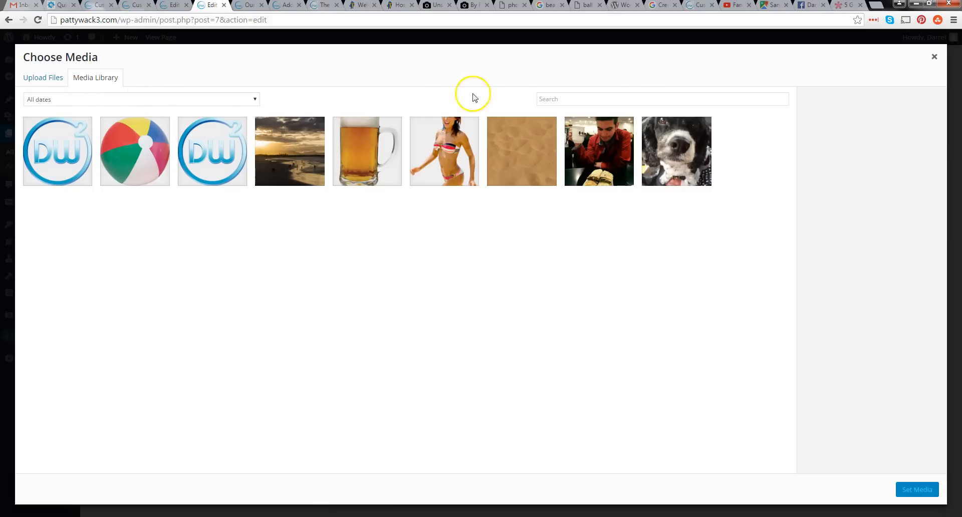
pyautogui.click(675, 158)
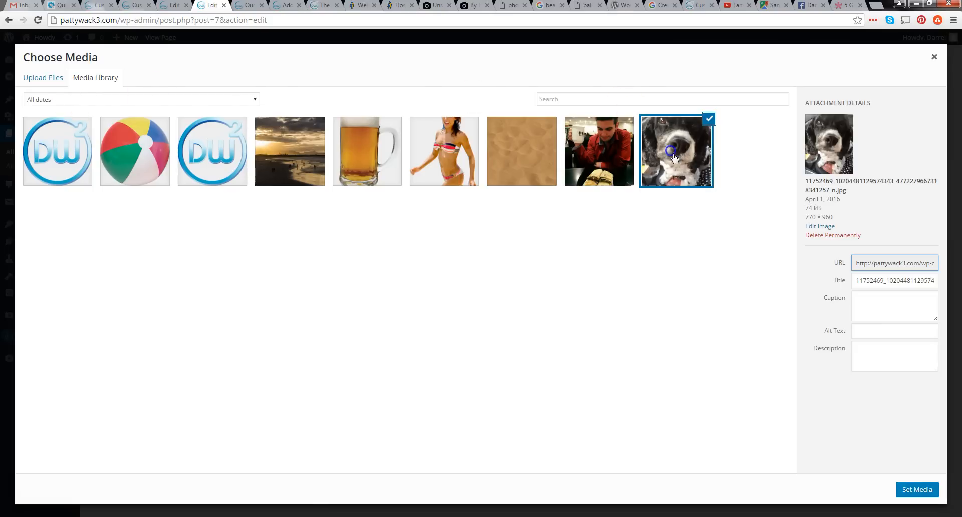
pyautogui.click(939, 487)
pyautogui.click(193, 89)
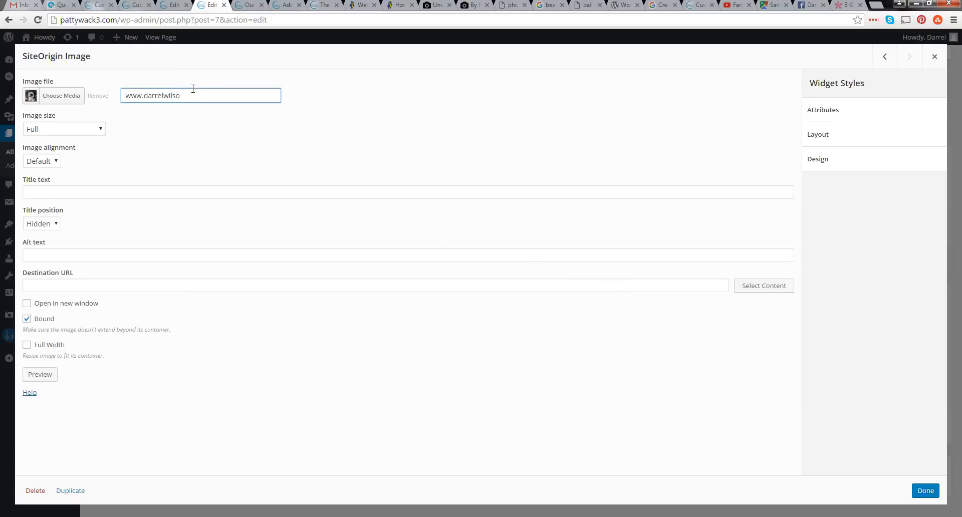
pyautogui.write('www.darrelwilson.com')
pyautogui.press('Tab')
pyautogui.press('Tab')
pyautogui.press('Tab')
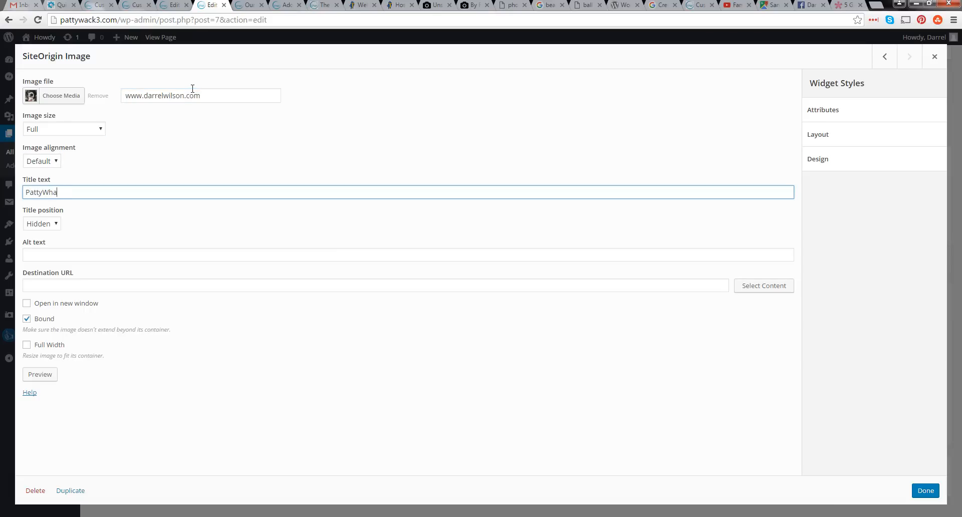
pyautogui.click(191, 285)
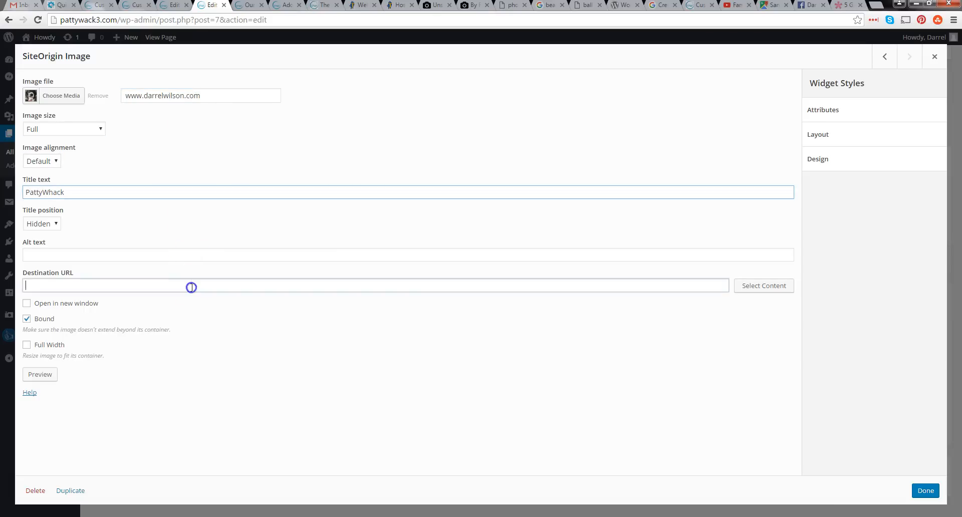
pyautogui.click(926, 491)
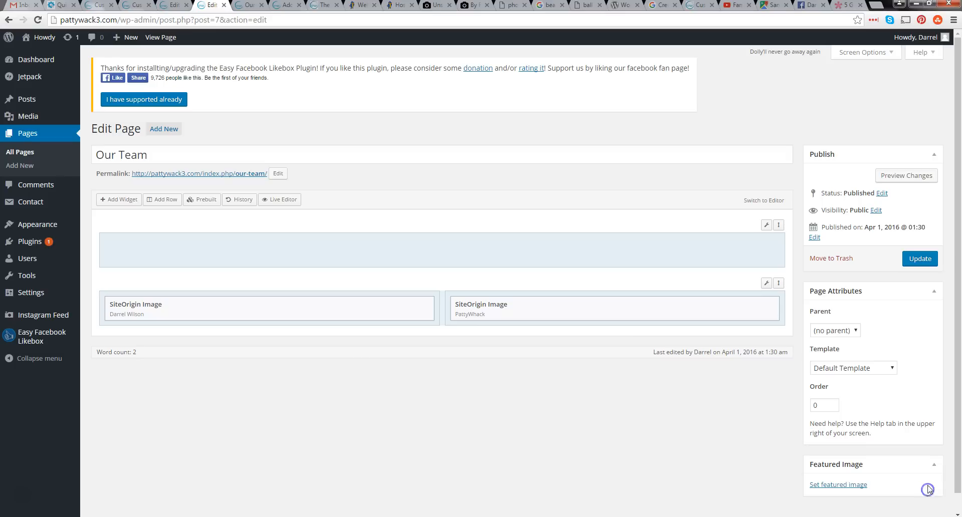
# Update the Our Team page and open its preview.
pyautogui.click(927, 261)
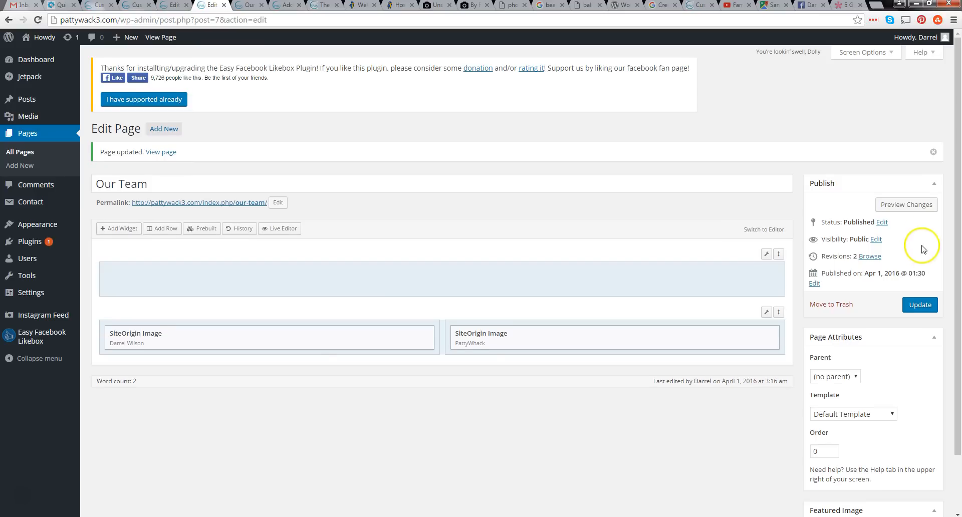
pyautogui.click(910, 204)
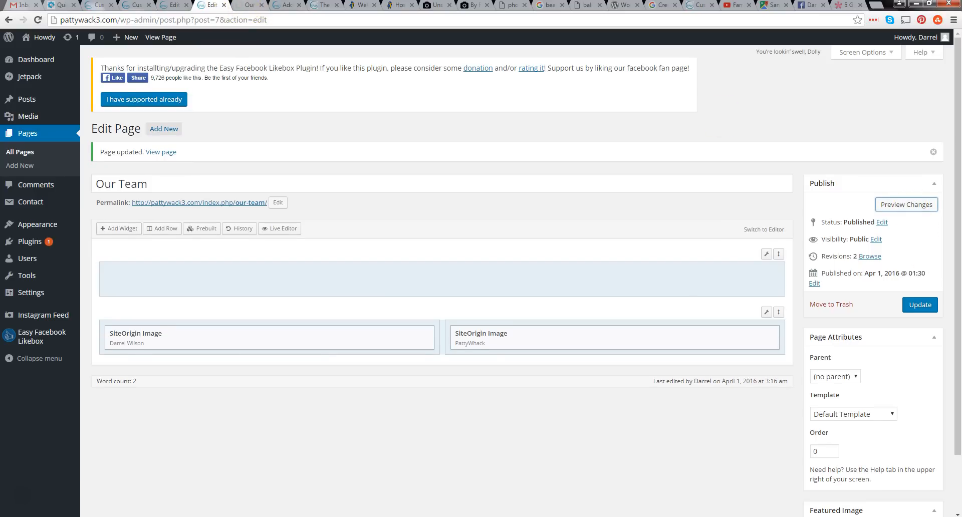
pyautogui.click(243, 12)
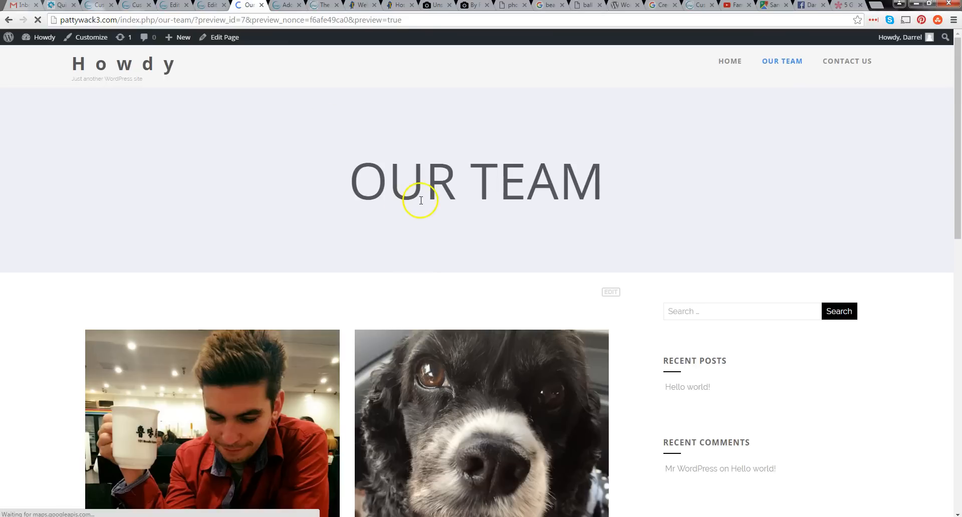
# Check the preview for both team photos and the member's name under the first.
pyautogui.scroll(-7, 421, 200)
pyautogui.click(467, 400)
pyautogui.moveTo(160, 356); pyautogui.dragTo(209, 388)
pyautogui.click(342, 397)
pyautogui.moveTo(342, 397); pyautogui.dragTo(71, 309)
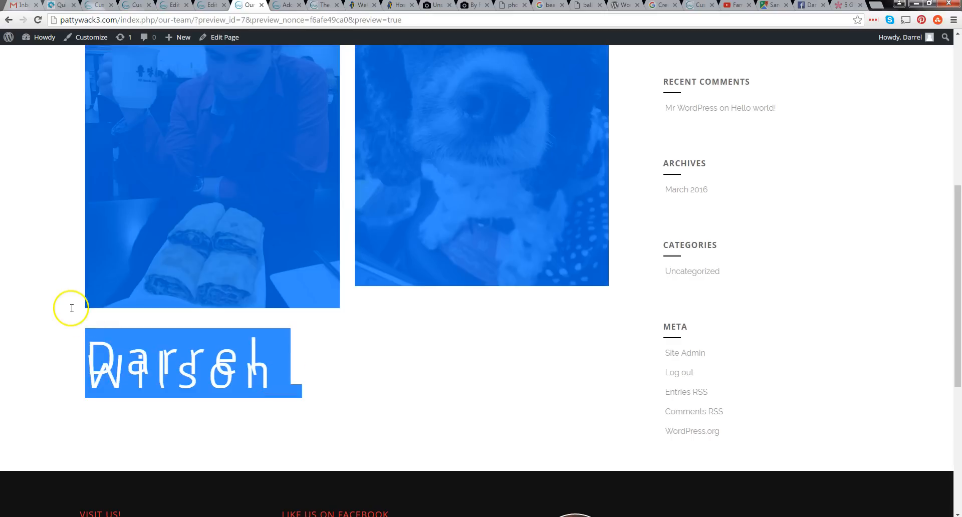
pyautogui.click(314, 325)
pyautogui.click(203, 7)
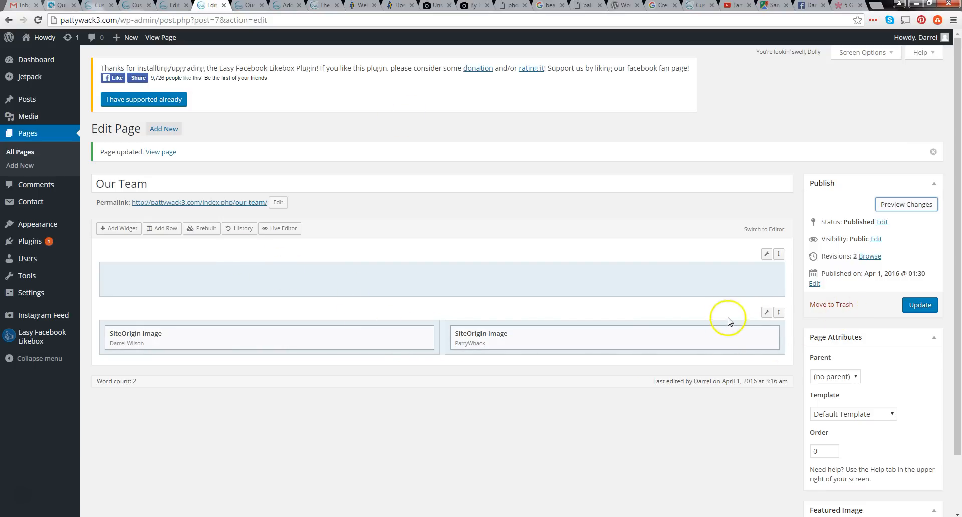
# Reopen the dog image widget and delete its PattyWhack title.
pyautogui.click(717, 334)
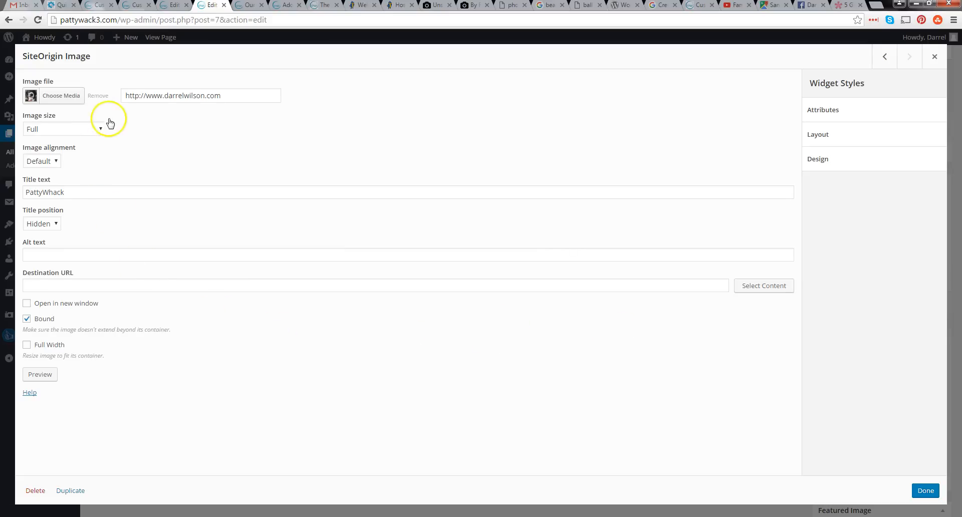
pyautogui.click(101, 197)
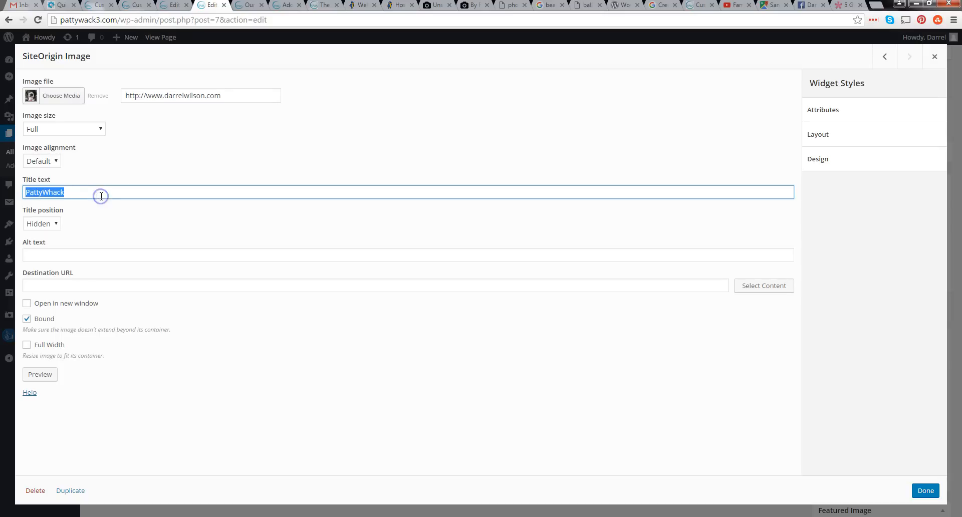
pyautogui.press('BackSpace')
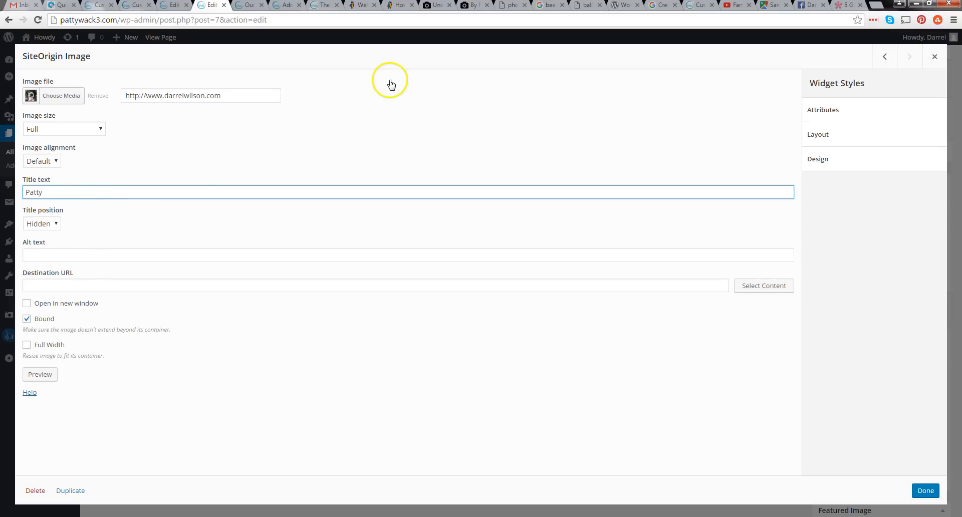
# Give the dog image widget a black border colour and black font colour.
pyautogui.click(836, 152)
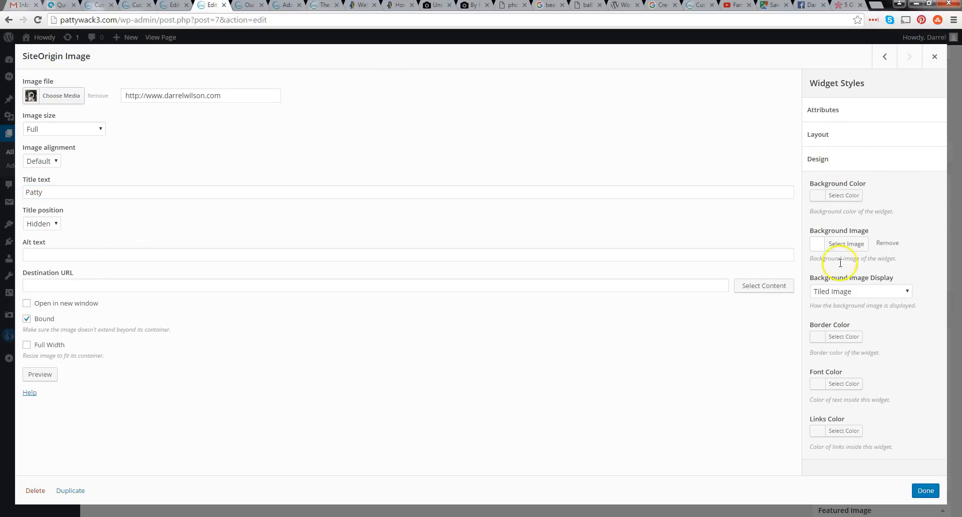
pyautogui.click(845, 337)
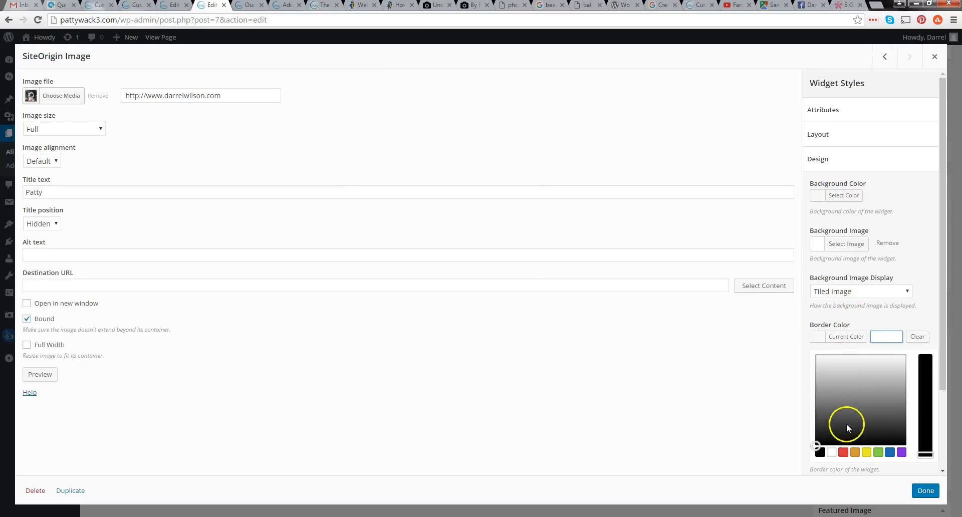
pyautogui.click(820, 453)
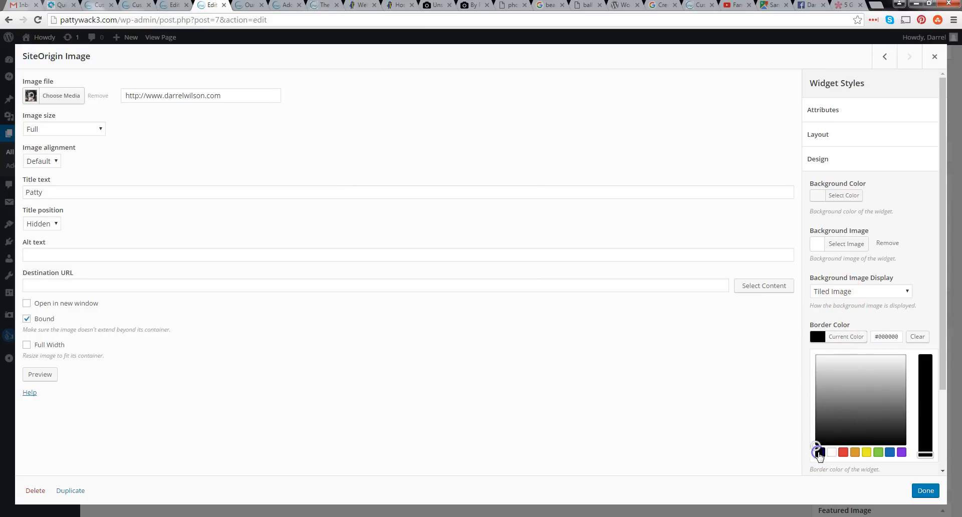
pyautogui.click(827, 159)
pyautogui.click(834, 135)
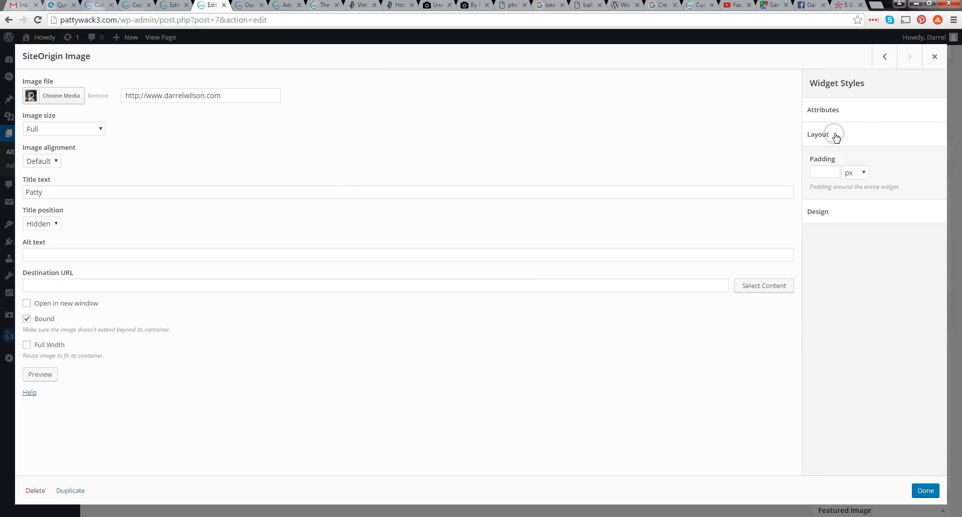
pyautogui.click(842, 111)
pyautogui.click(843, 112)
pyautogui.click(848, 134)
pyautogui.click(853, 159)
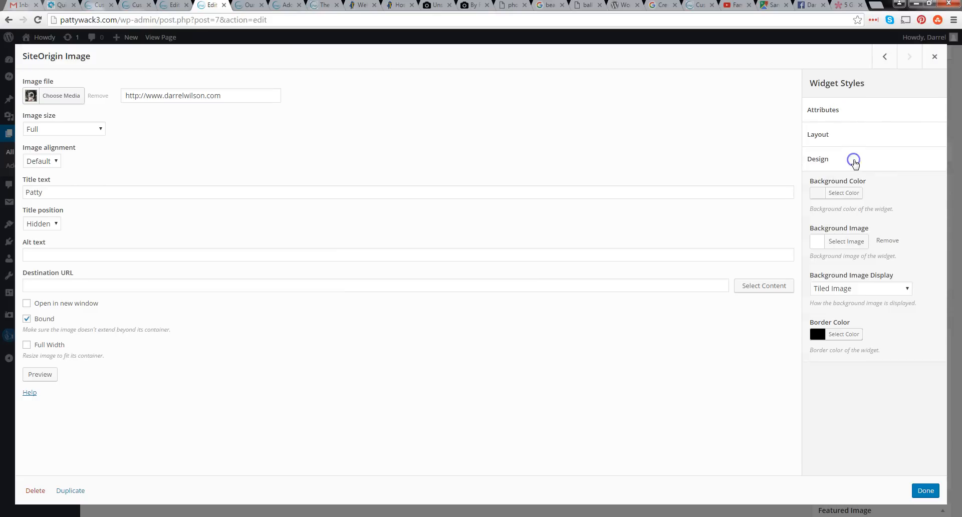
pyautogui.click(848, 382)
pyautogui.scroll(-2, 828, 387)
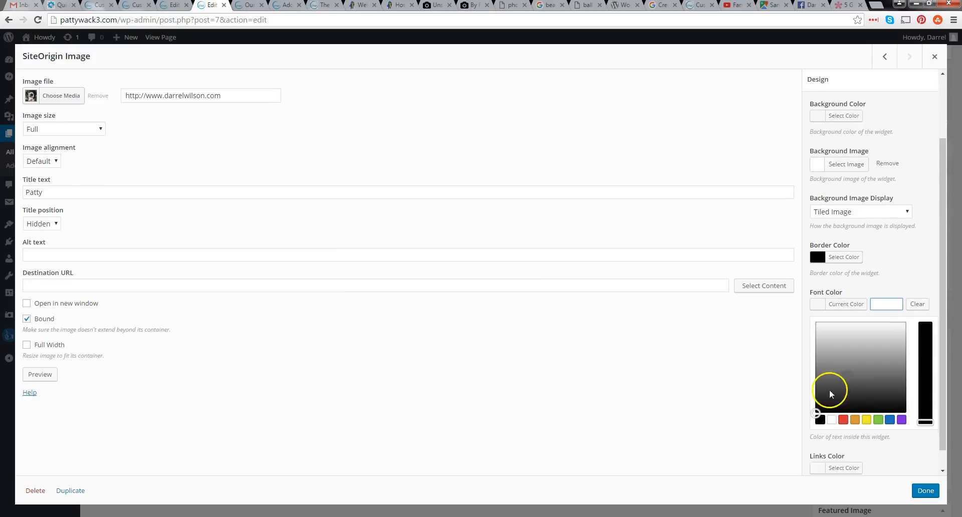
pyautogui.click(820, 399)
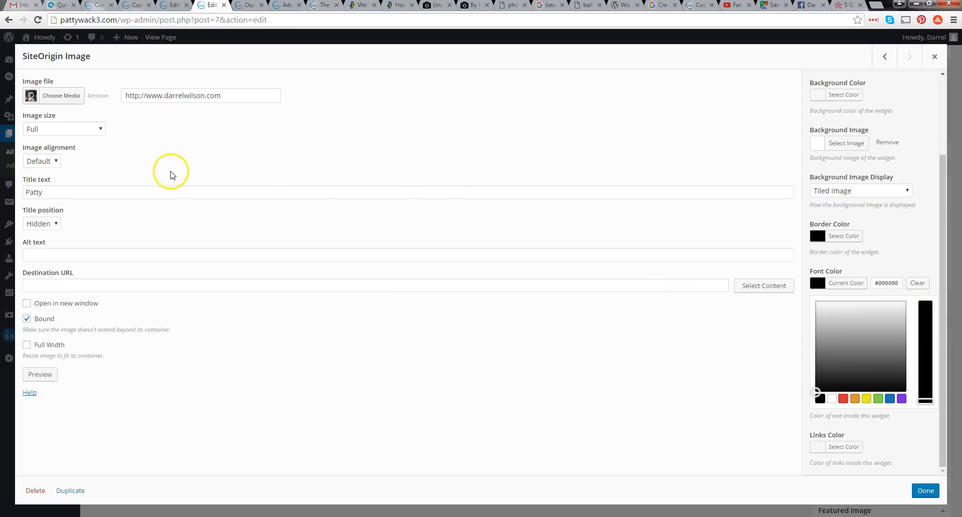
# Set the dog image's title position to Below and save the widget.
pyautogui.click(43, 224)
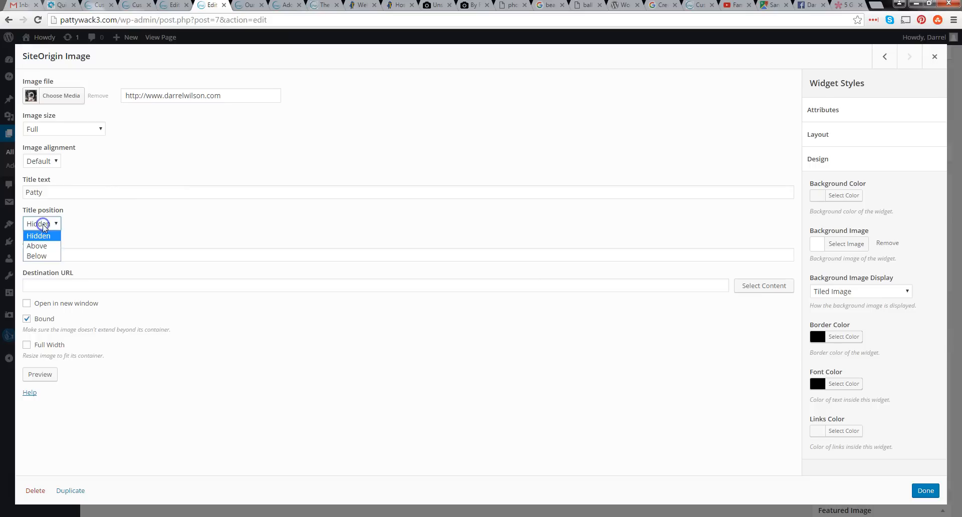
pyautogui.click(45, 235)
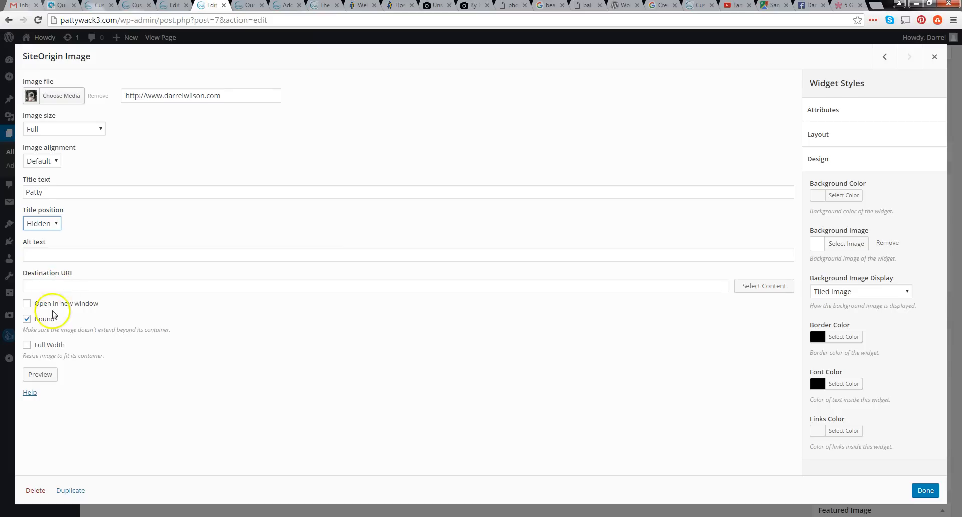
pyautogui.click(44, 226)
pyautogui.click(44, 227)
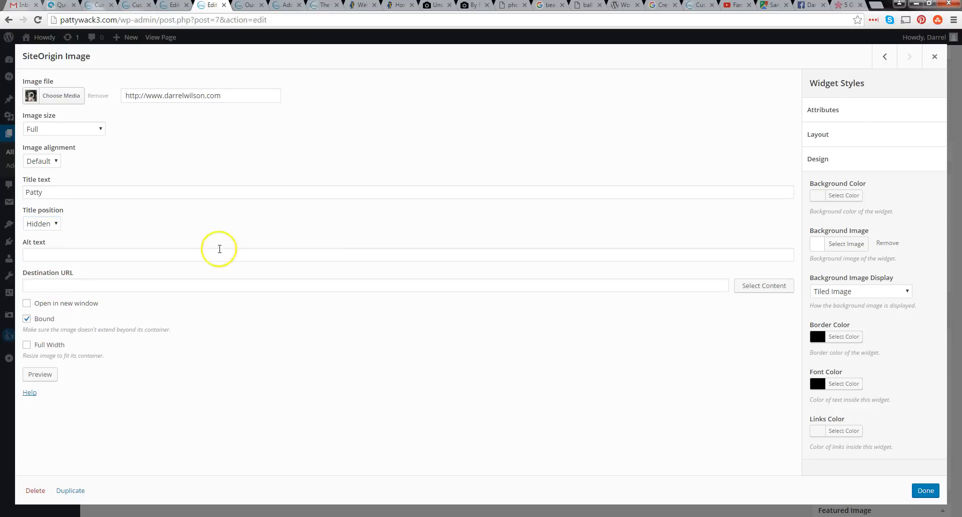
pyautogui.click(35, 224)
pyautogui.click(38, 254)
pyautogui.click(925, 485)
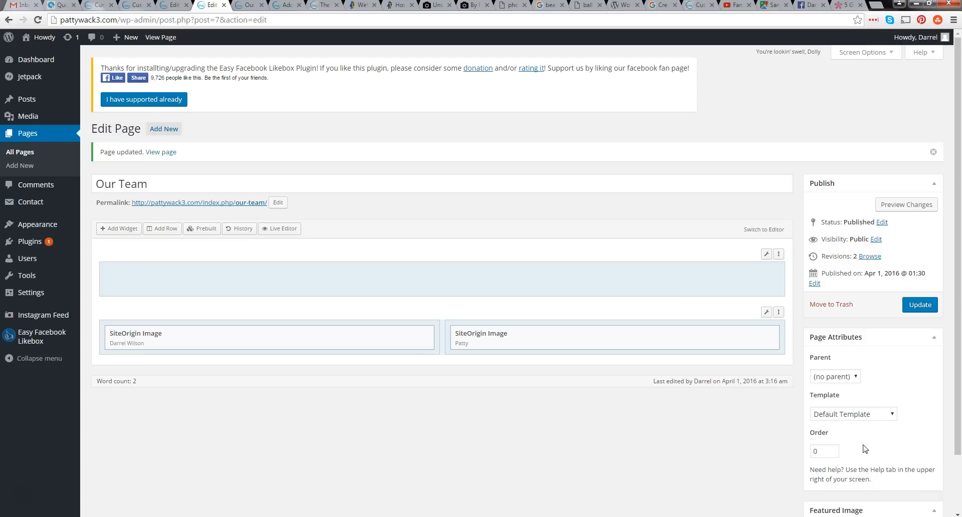
# Trim the person image's title to the first name, keep Default alignment, and save.
pyautogui.click(371, 334)
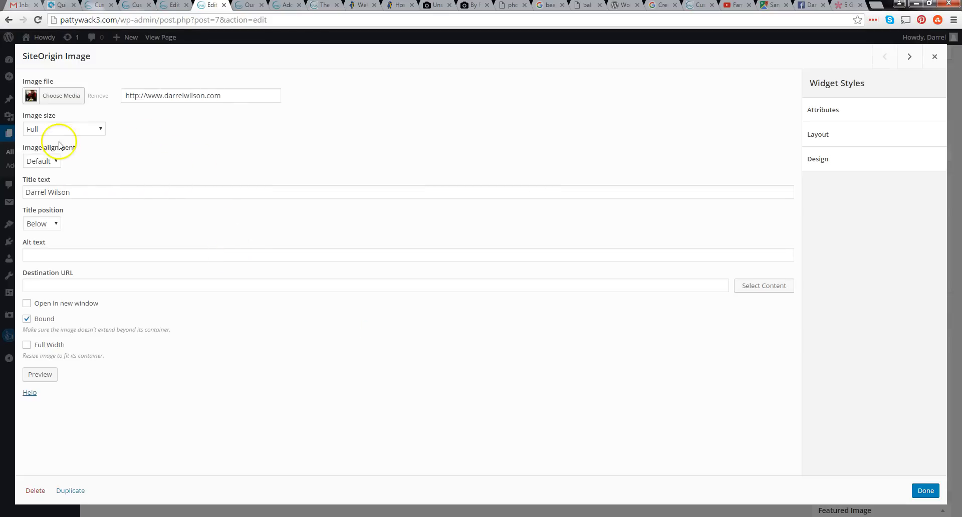
pyautogui.click(88, 190)
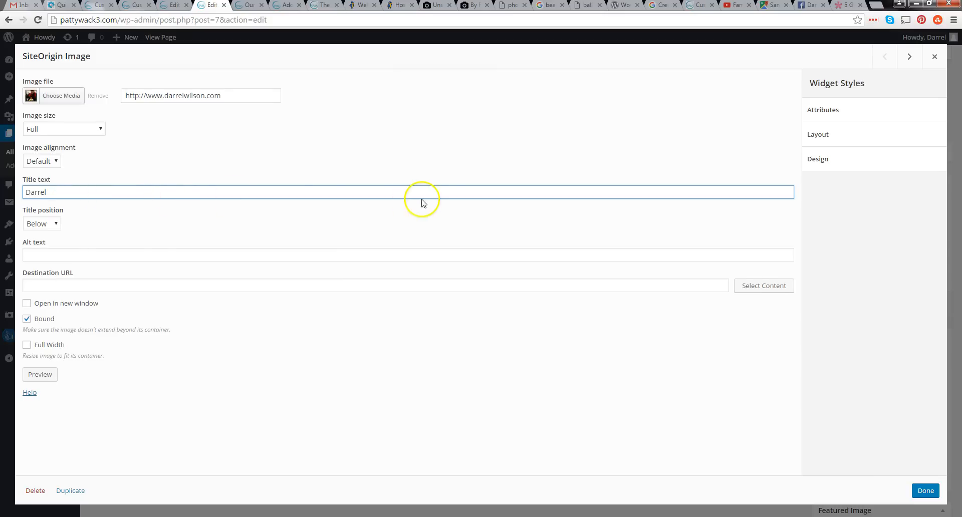
pyautogui.click(50, 162)
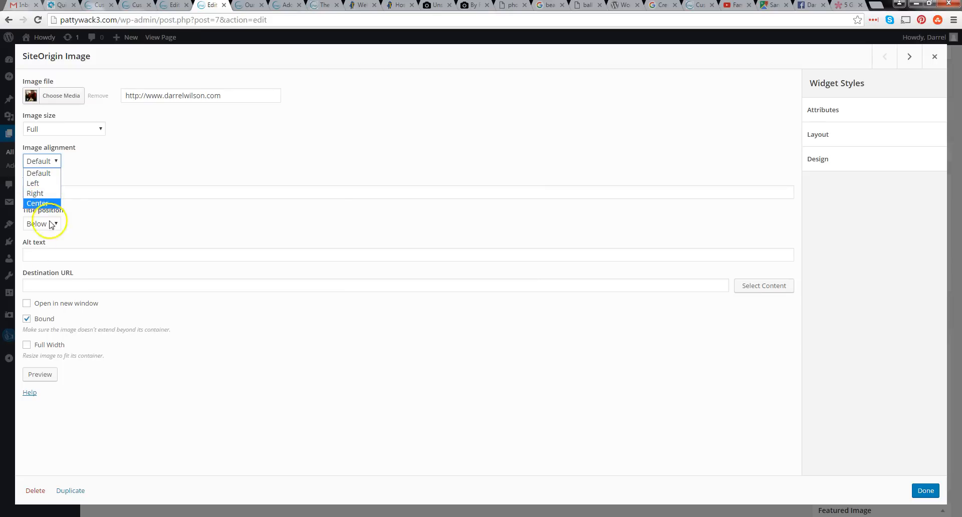
pyautogui.click(28, 352)
pyautogui.click(27, 346)
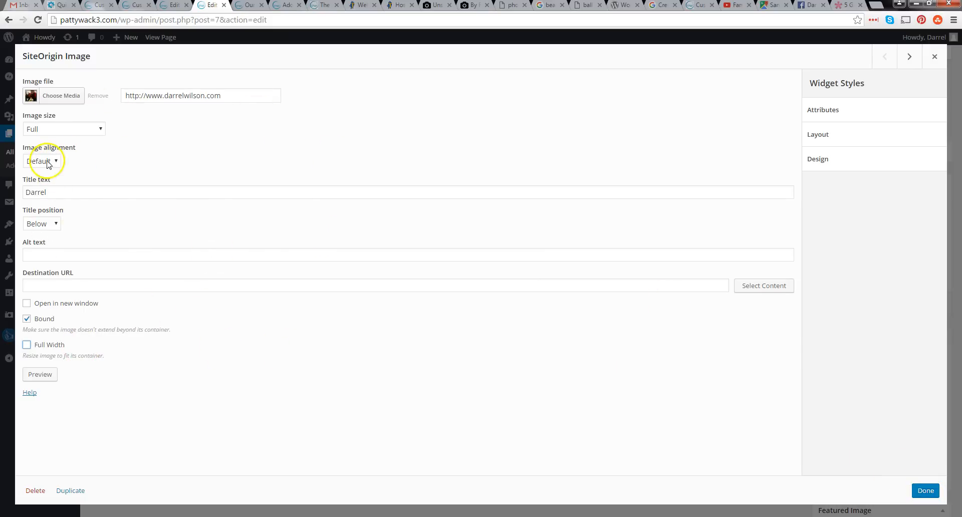
pyautogui.click(927, 490)
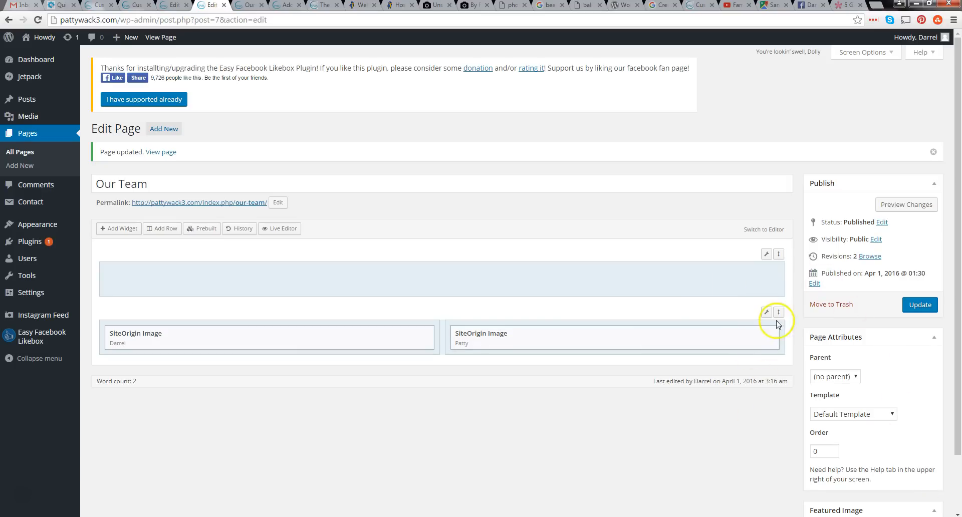
# Apply the Full Width Page template and update the Our Team page.
pyautogui.click(852, 421)
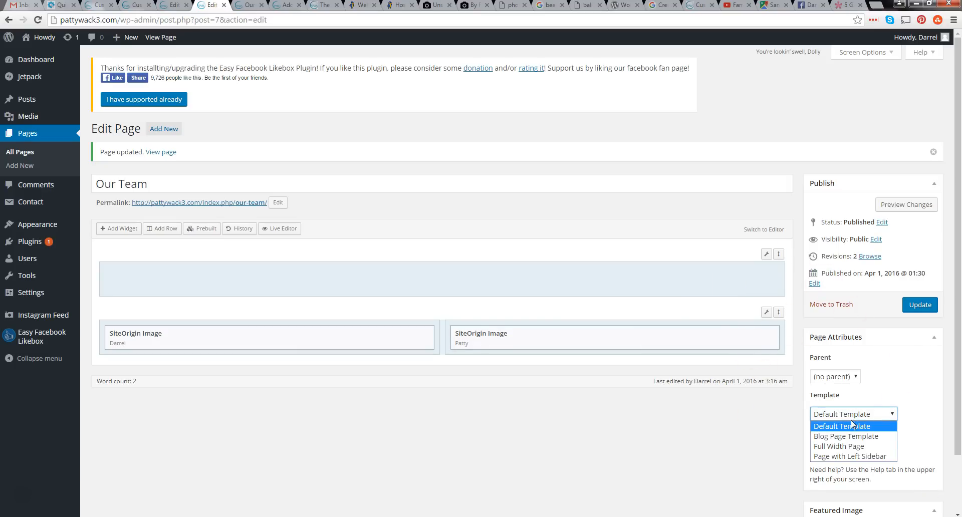
pyautogui.click(850, 446)
pyautogui.click(922, 305)
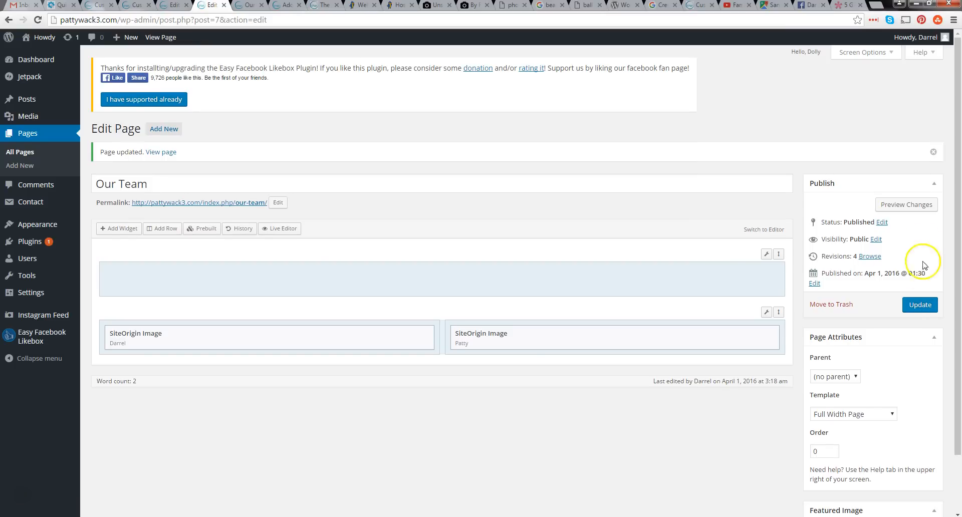
# Preview the page and scroll through both photos with their name titles.
pyautogui.click(922, 212)
pyautogui.click(245, 6)
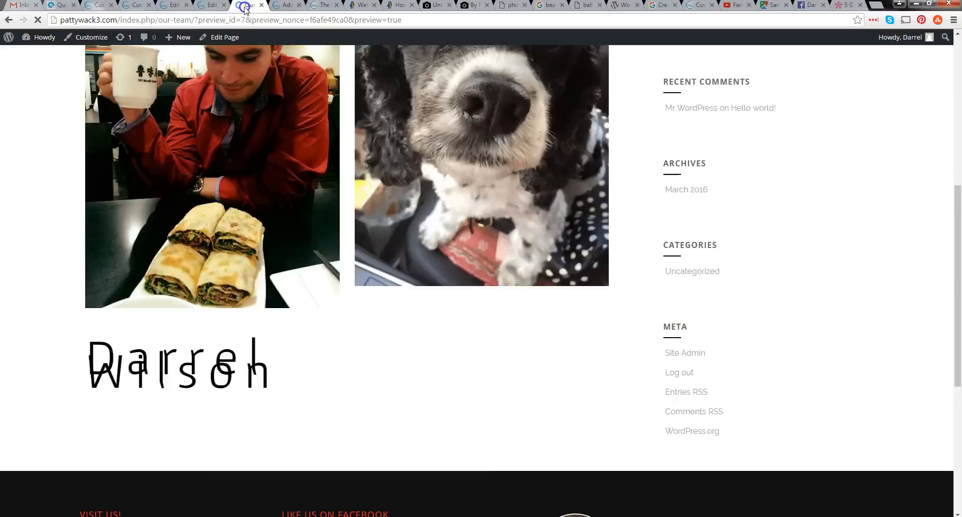
pyautogui.scroll(-10, 351, 120)
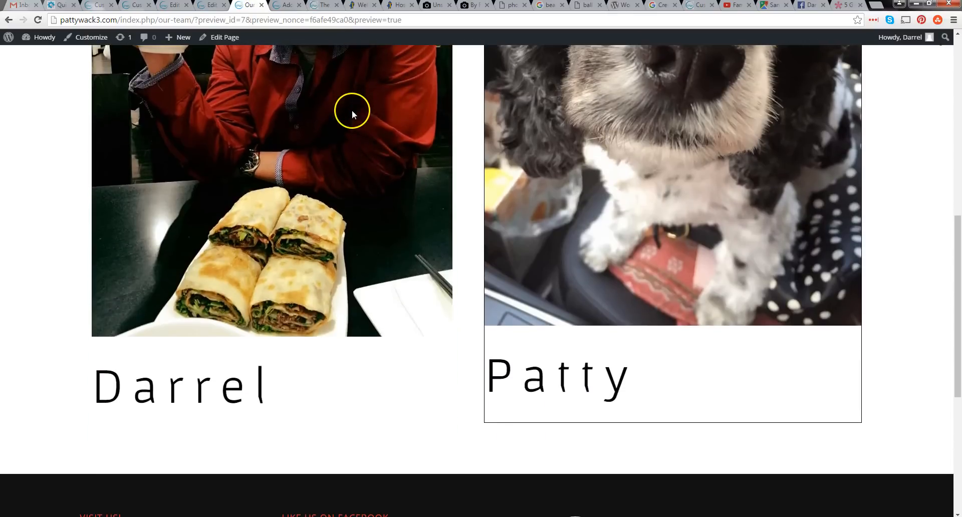
pyautogui.scroll(6, 420, 222)
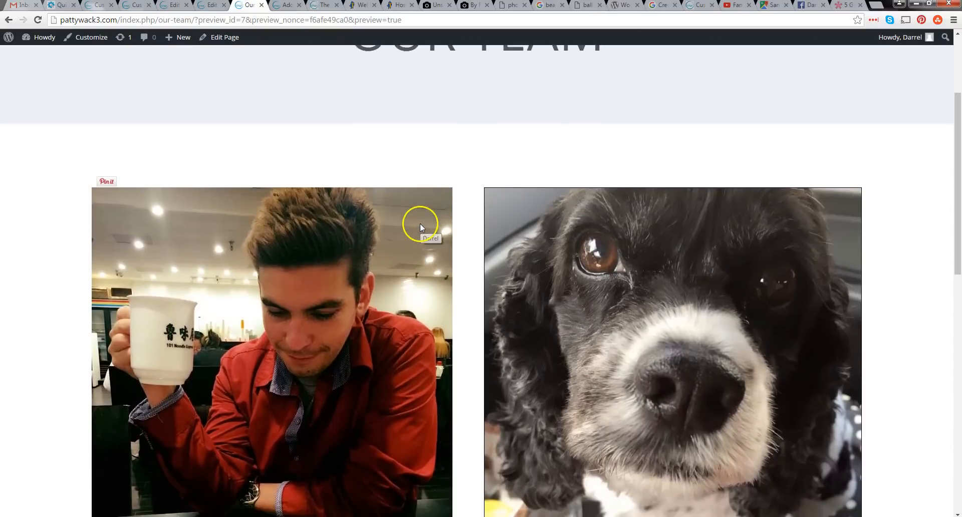
pyautogui.scroll(-6, 420, 223)
pyautogui.moveTo(656, 372); pyautogui.dragTo(576, 369)
pyautogui.scroll(7, 559, 369)
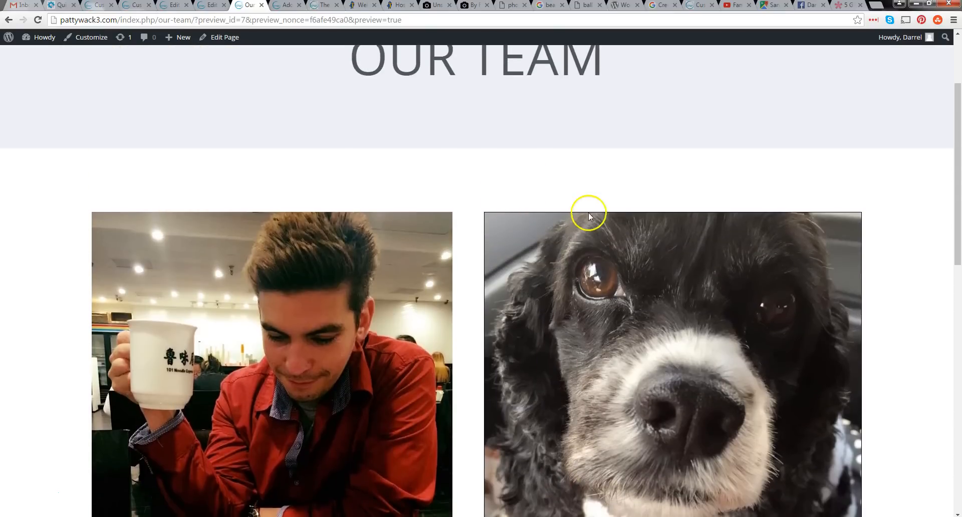
pyautogui.scroll(-6, 589, 216)
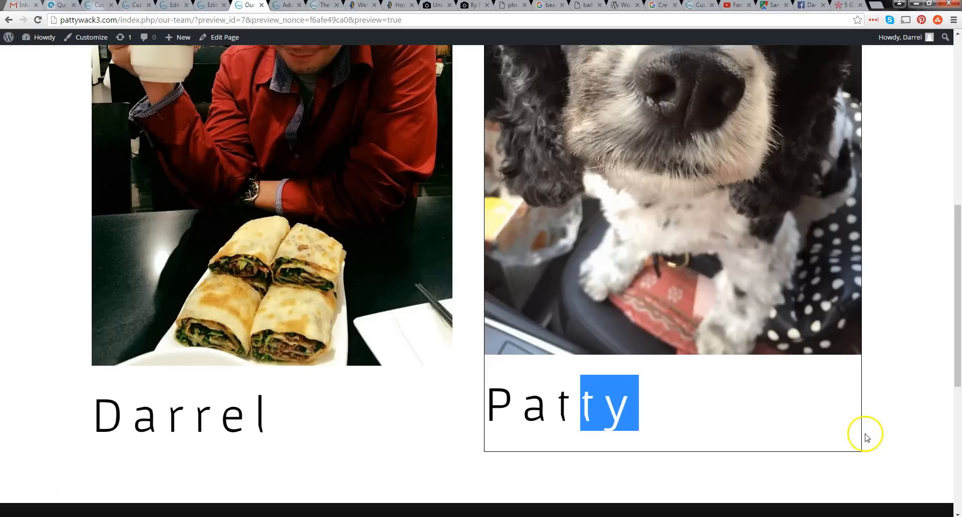
pyautogui.scroll(-1, 861, 442)
pyautogui.scroll(7, 489, 408)
pyautogui.scroll(3, 516, 344)
pyautogui.scroll(-4, 535, 354)
pyautogui.scroll(4, 540, 355)
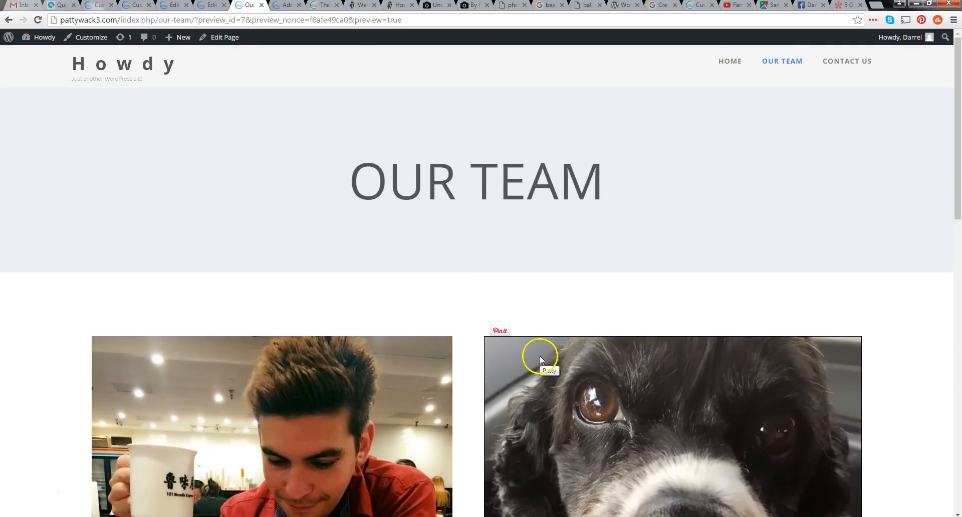
pyautogui.scroll(-2, 540, 355)
pyautogui.click(213, 6)
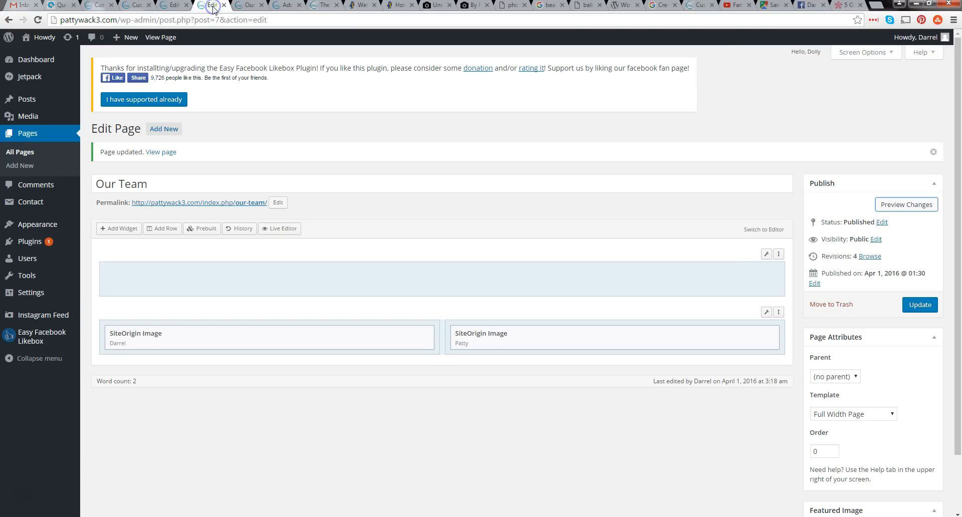
# Set the dog image size to Large and the person image size to Medium.
pyautogui.click(717, 335)
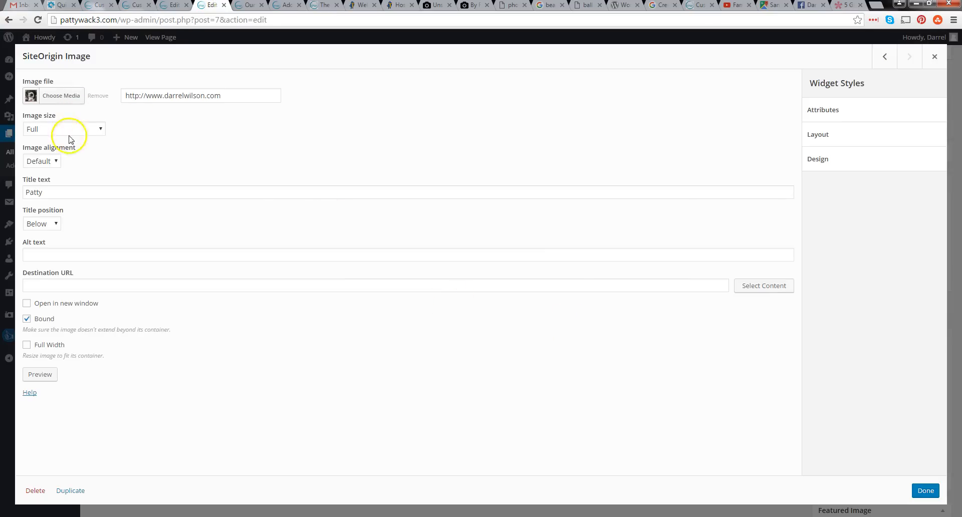
pyautogui.click(69, 134)
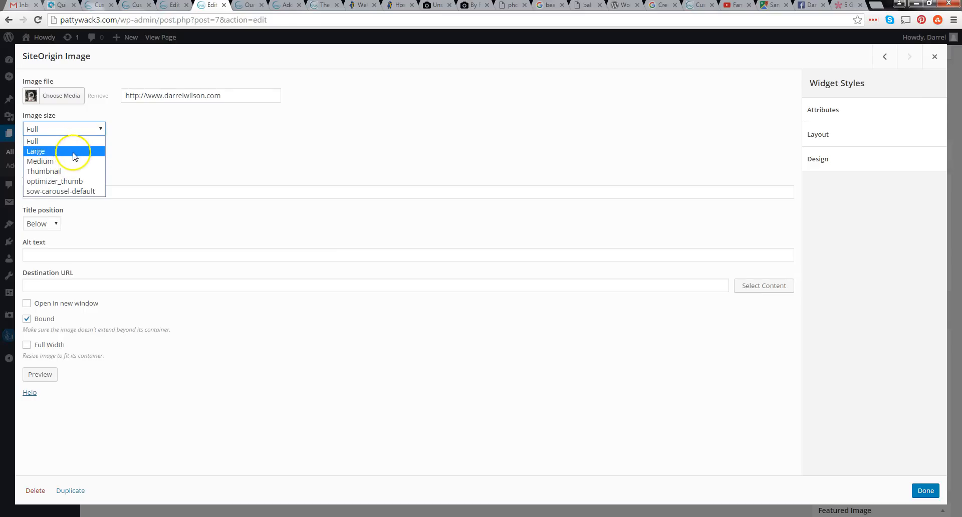
pyautogui.click(73, 152)
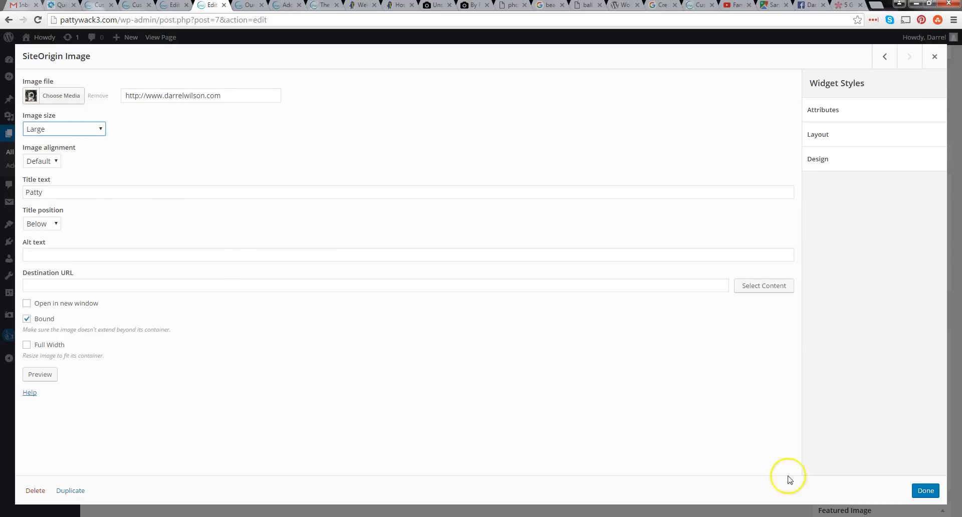
pyautogui.click(926, 490)
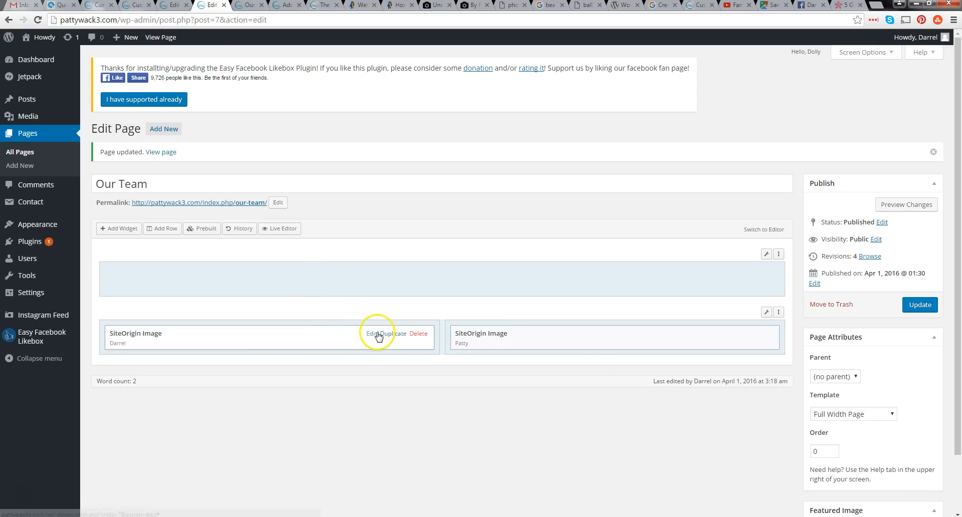
pyautogui.click(374, 334)
pyautogui.click(75, 128)
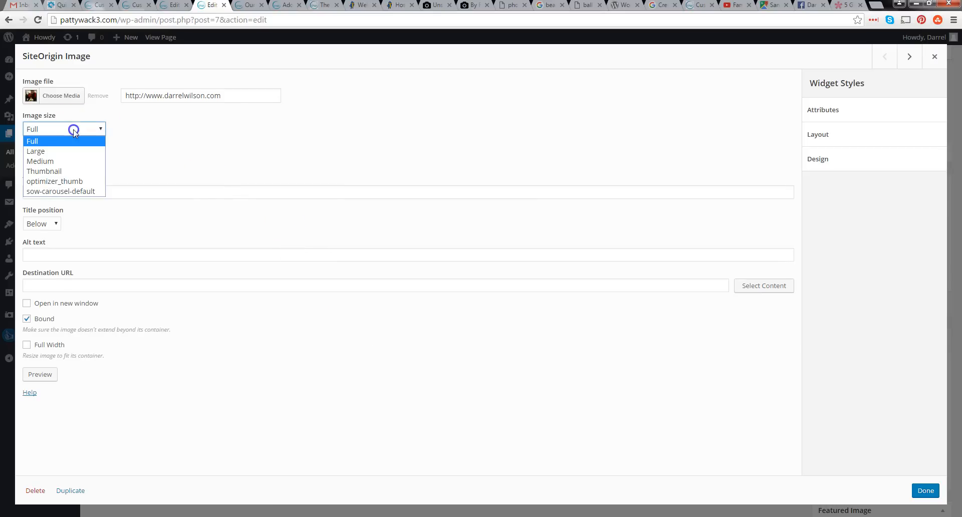
pyautogui.click(70, 161)
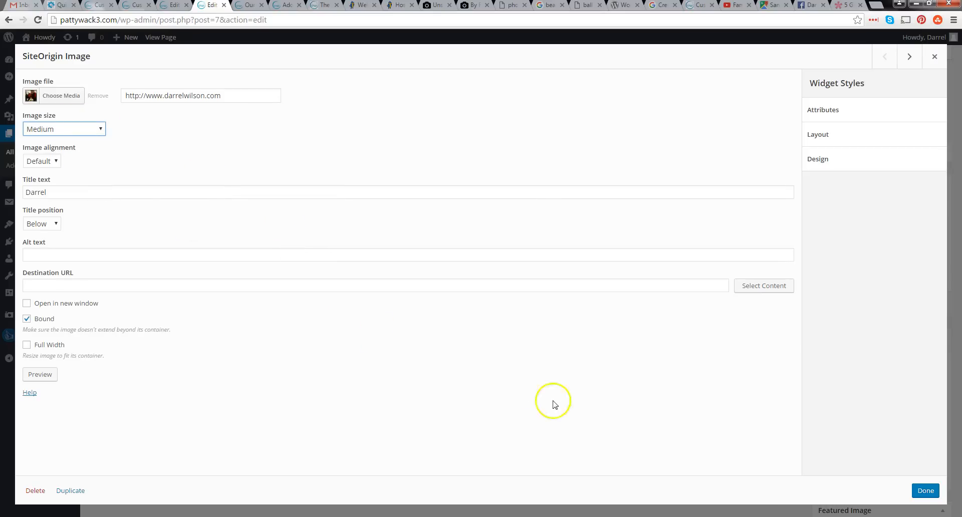
pyautogui.click(926, 491)
# Update the Our Team page and scroll through its preview.
pyautogui.click(920, 305)
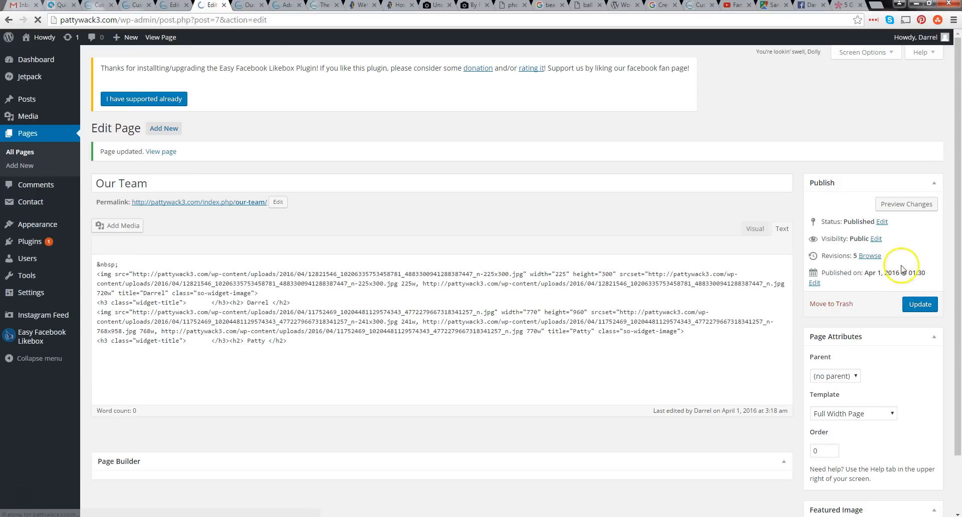
pyautogui.click(903, 211)
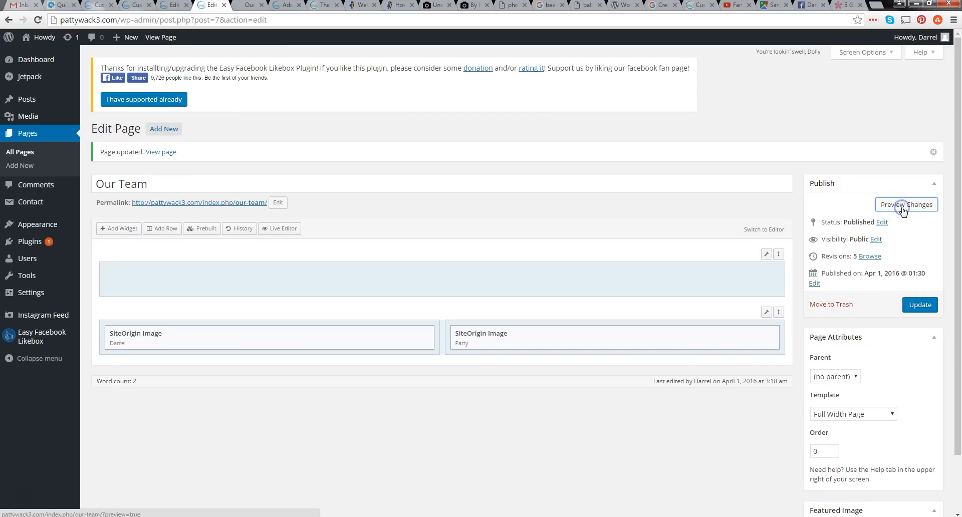
pyautogui.click(249, 5)
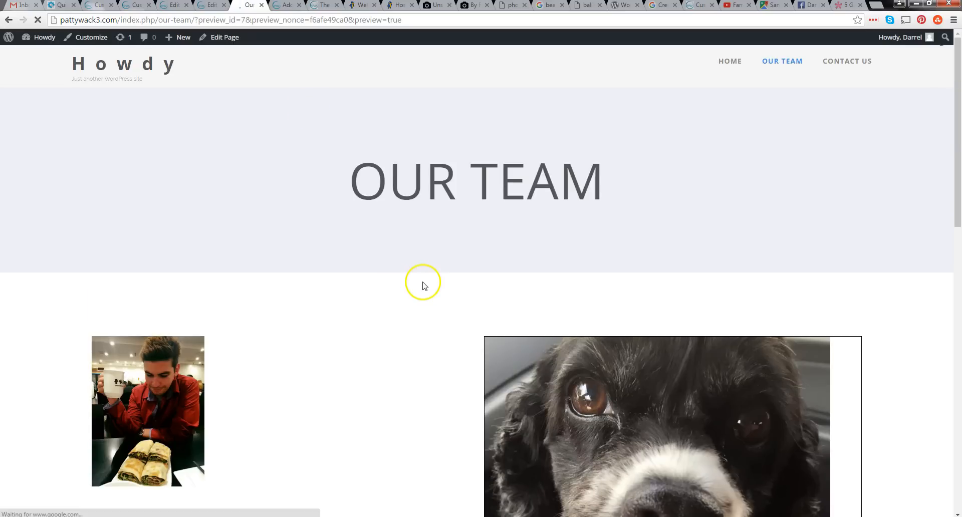
pyautogui.scroll(-3, 421, 280)
pyautogui.scroll(-1, 284, 270)
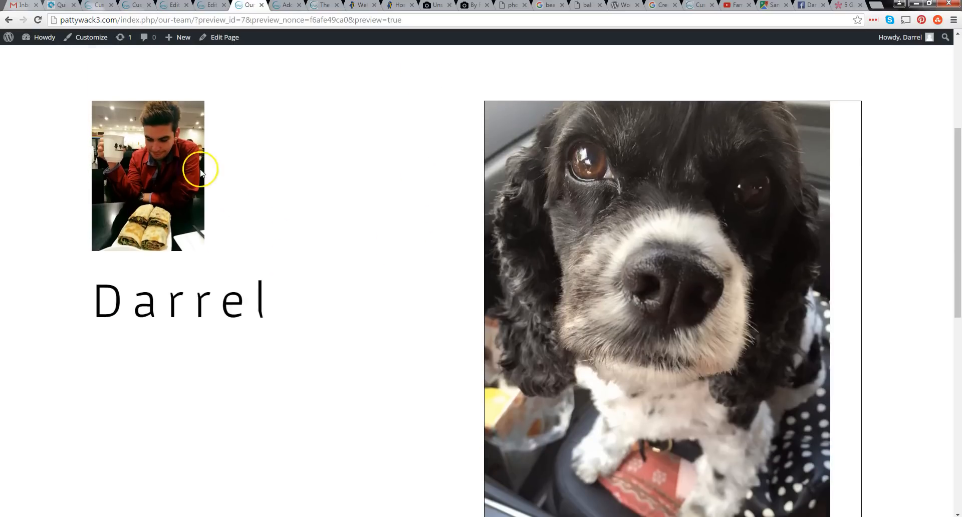
pyautogui.scroll(-4, 230, 328)
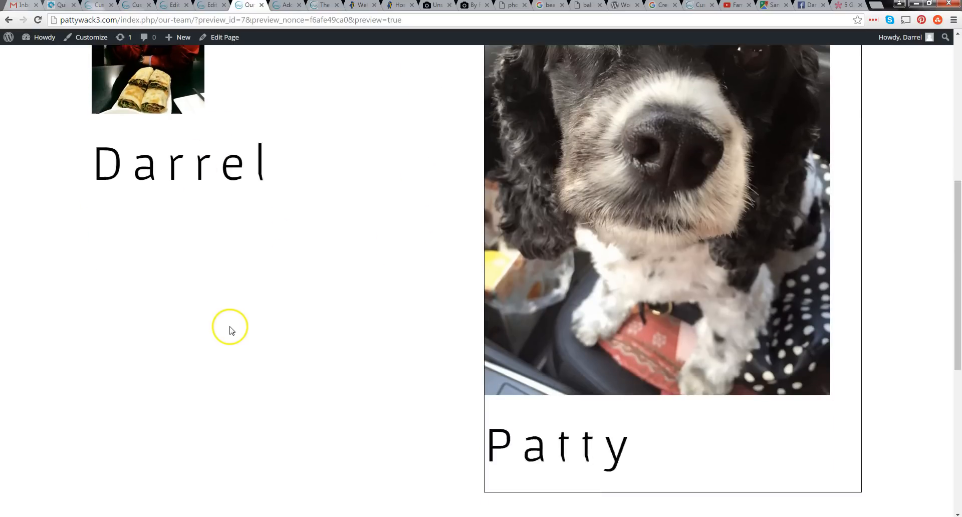
pyautogui.scroll(5, 554, 376)
pyautogui.scroll(-9, 602, 330)
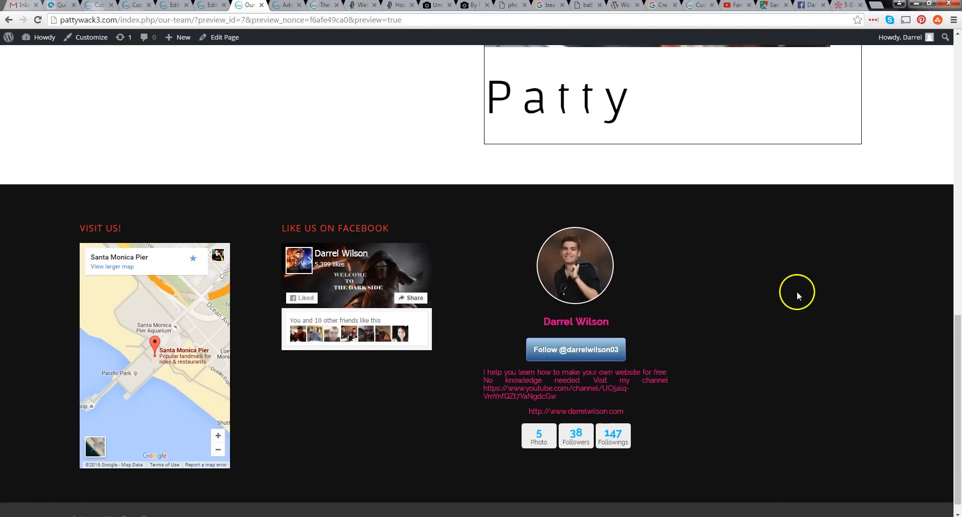
pyautogui.scroll(9, 725, 359)
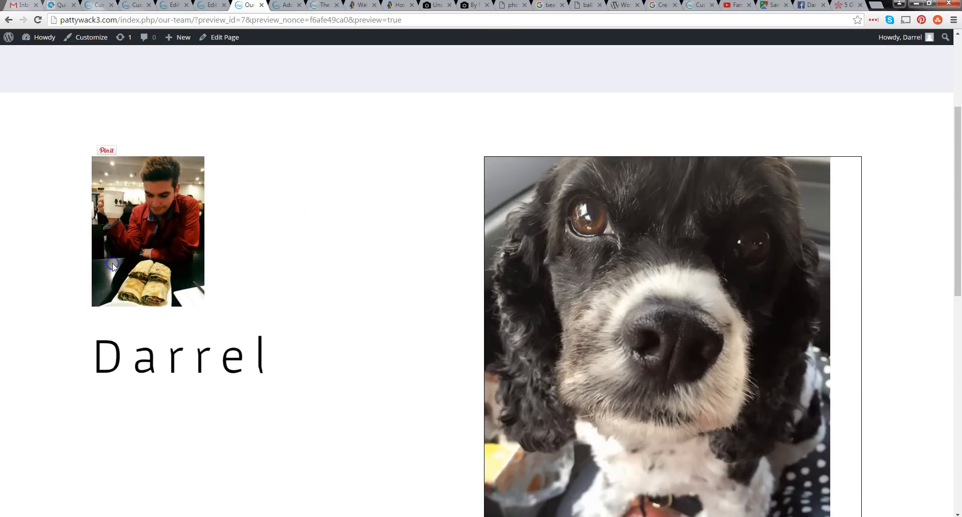
pyautogui.click(203, 6)
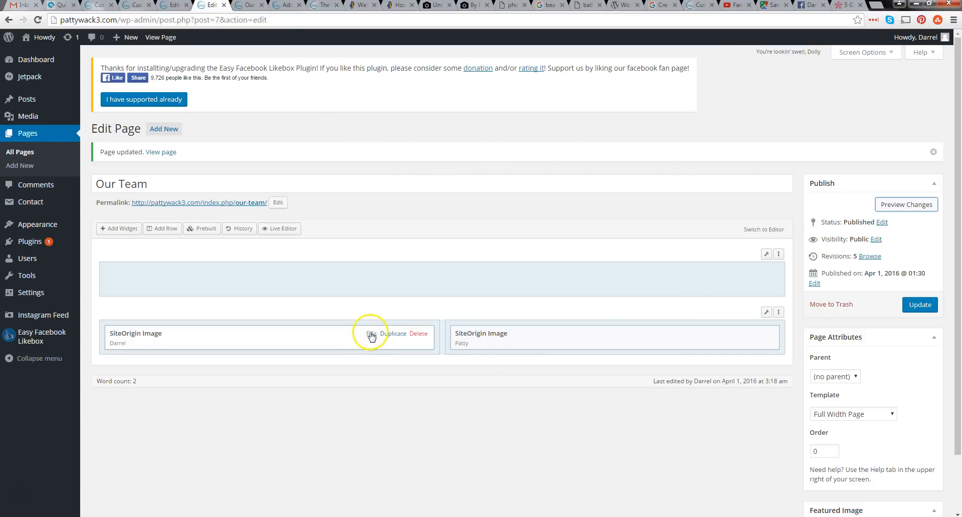
pyautogui.click(369, 334)
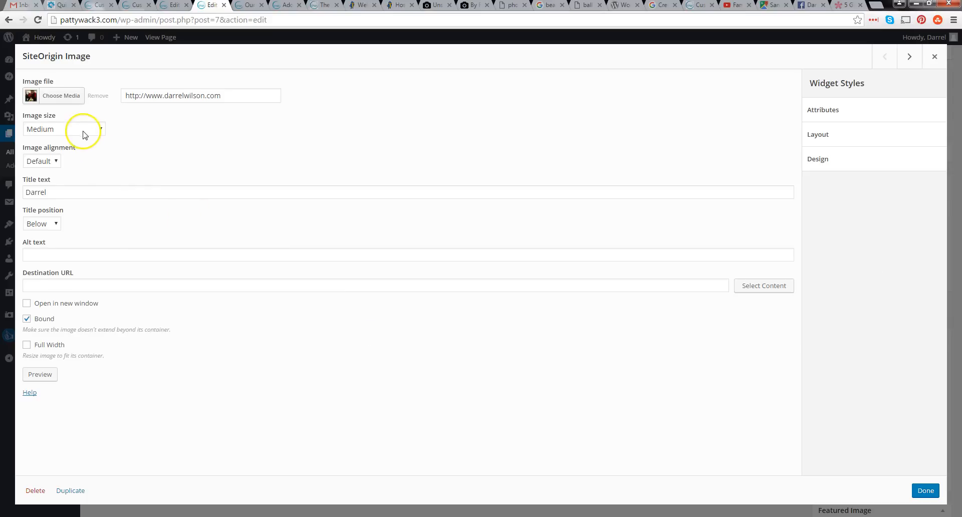
# Set the first team photo to Large size and close both photo widgets.
pyautogui.click(83, 130)
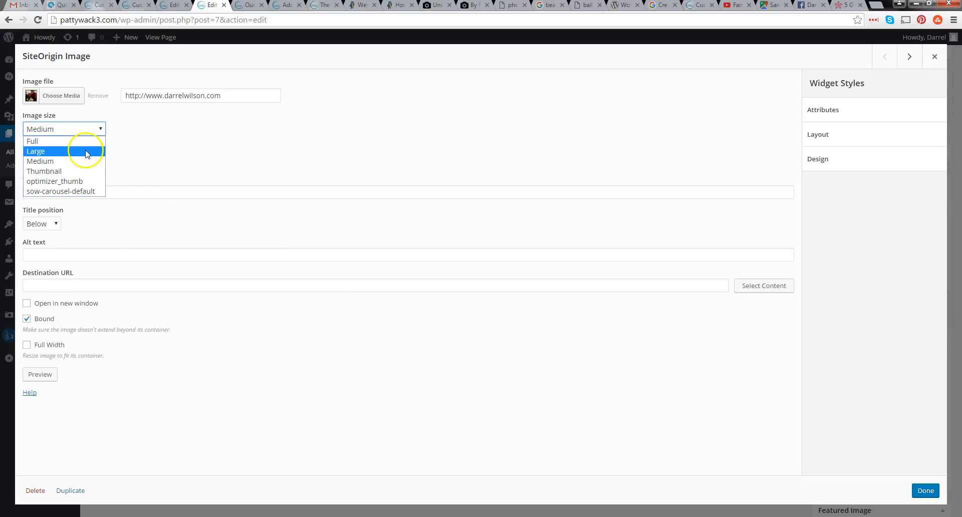
pyautogui.click(86, 151)
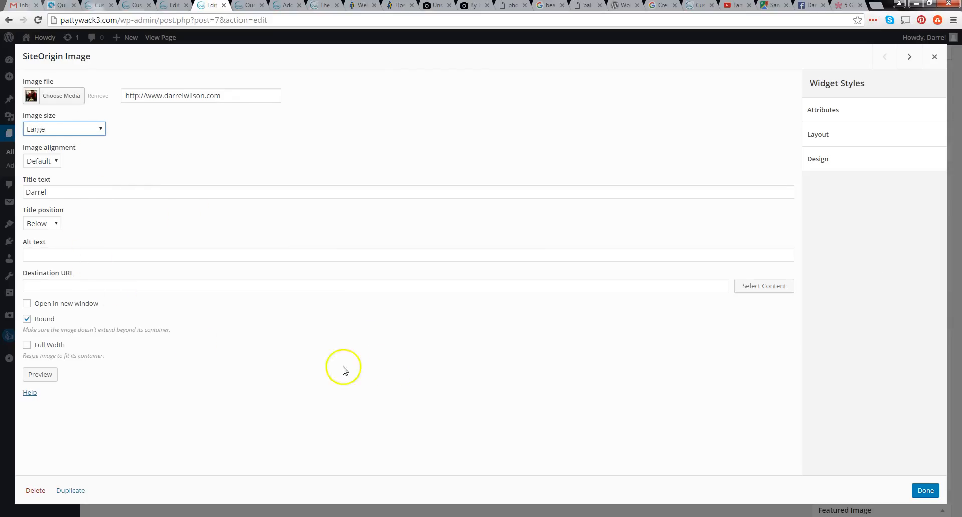
pyautogui.click(829, 164)
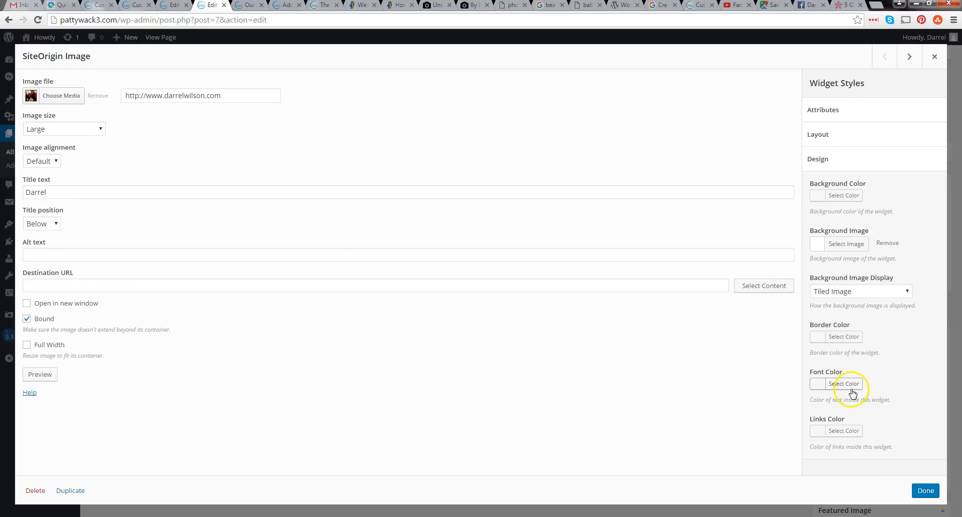
pyautogui.click(850, 136)
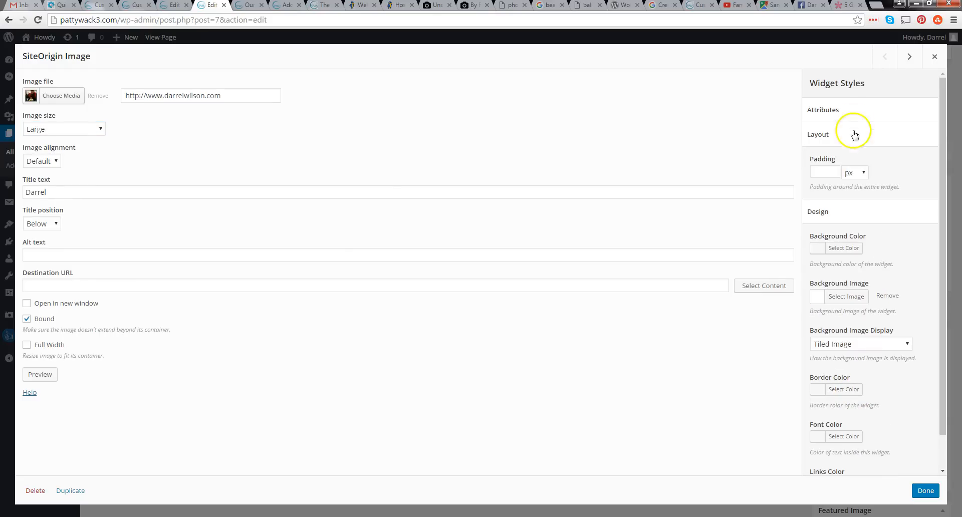
pyautogui.click(852, 113)
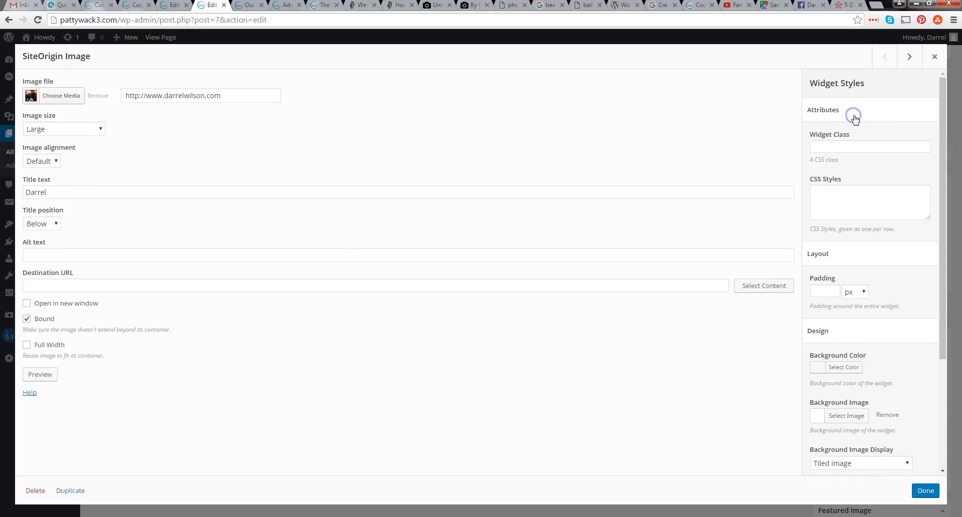
pyautogui.click(931, 493)
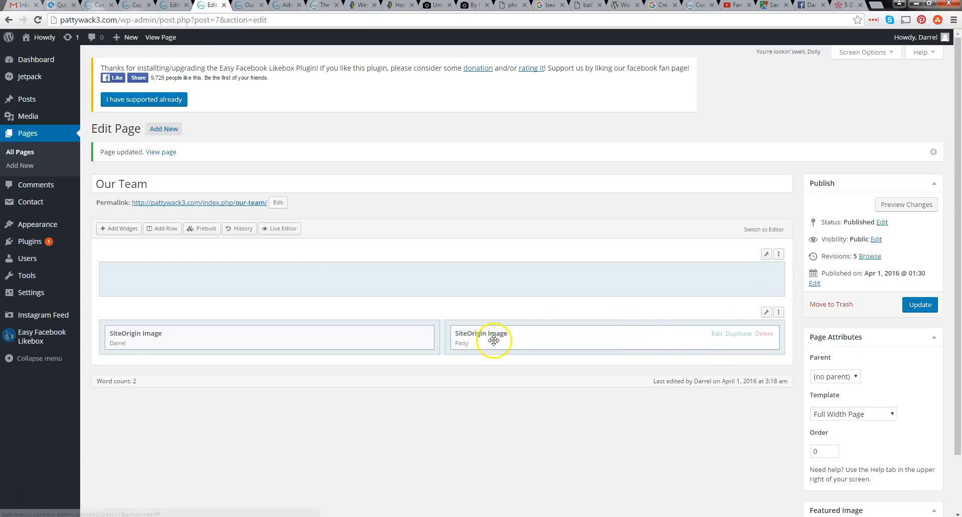
pyautogui.click(718, 334)
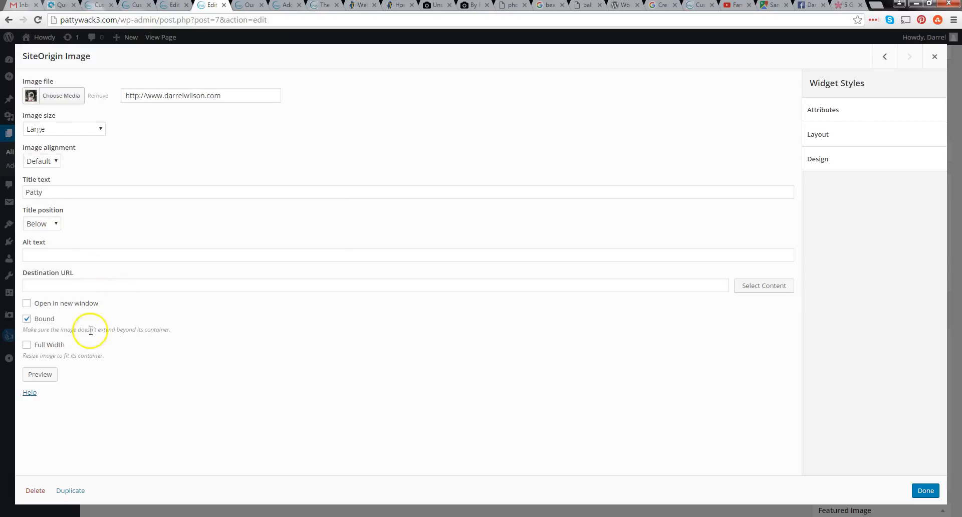
pyautogui.click(823, 160)
pyautogui.click(825, 161)
pyautogui.click(926, 491)
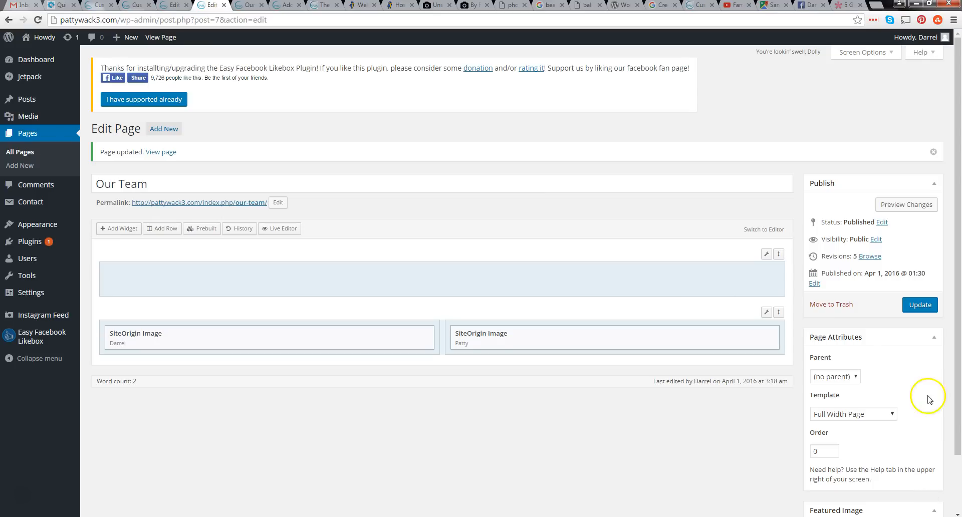
# Update and preview the Our Team page, then go to the Contact Us page.
pyautogui.click(926, 304)
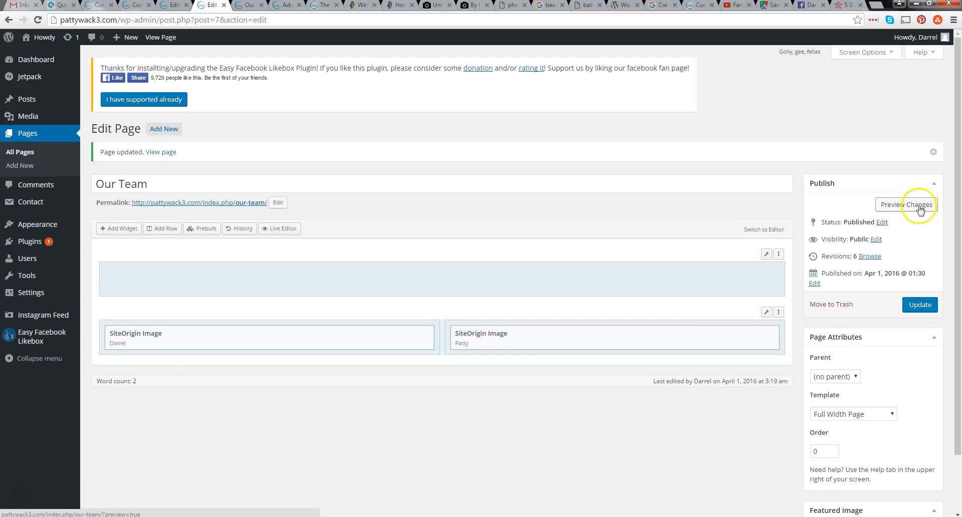
pyautogui.click(920, 205)
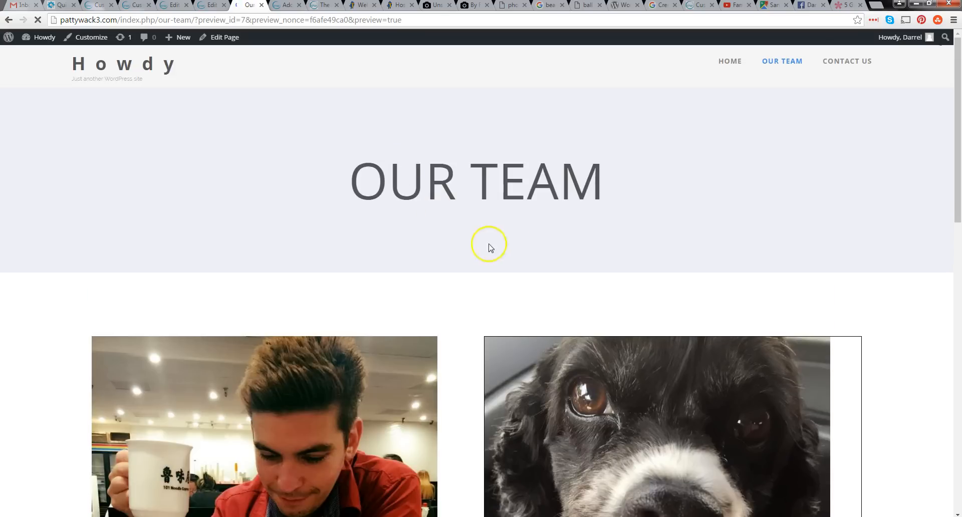
pyautogui.scroll(-10, 526, 243)
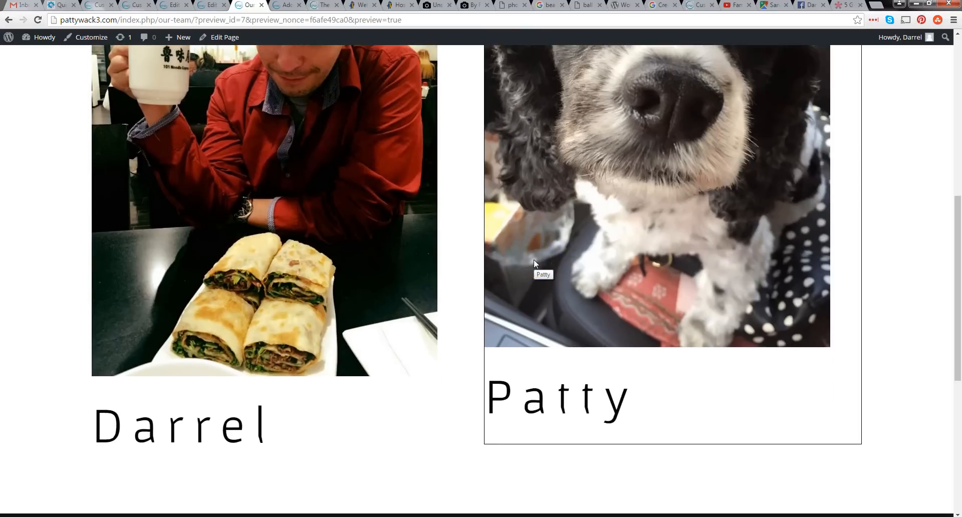
pyautogui.scroll(5, 543, 271)
pyautogui.scroll(-3, 547, 274)
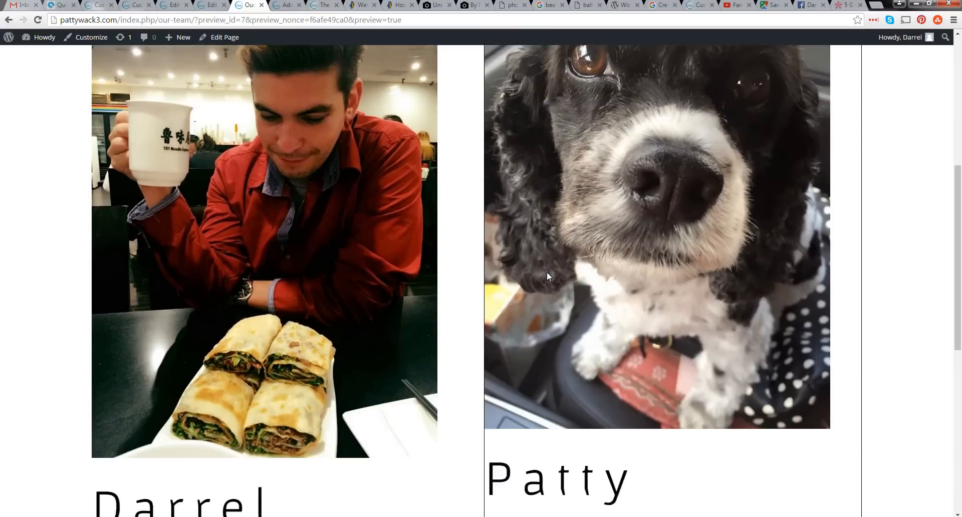
pyautogui.scroll(-4, 471, 315)
pyautogui.scroll(5, 472, 319)
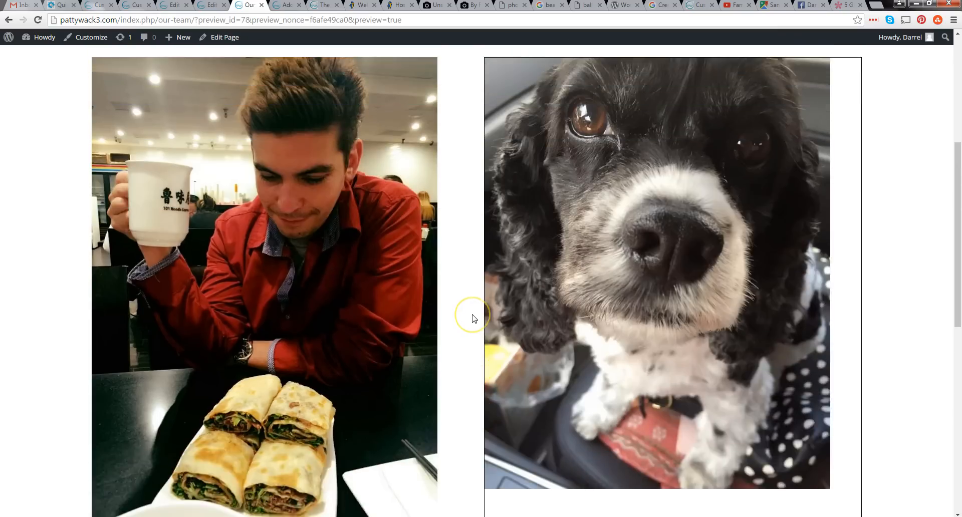
pyautogui.scroll(2, 473, 316)
pyautogui.scroll(-1, 626, 286)
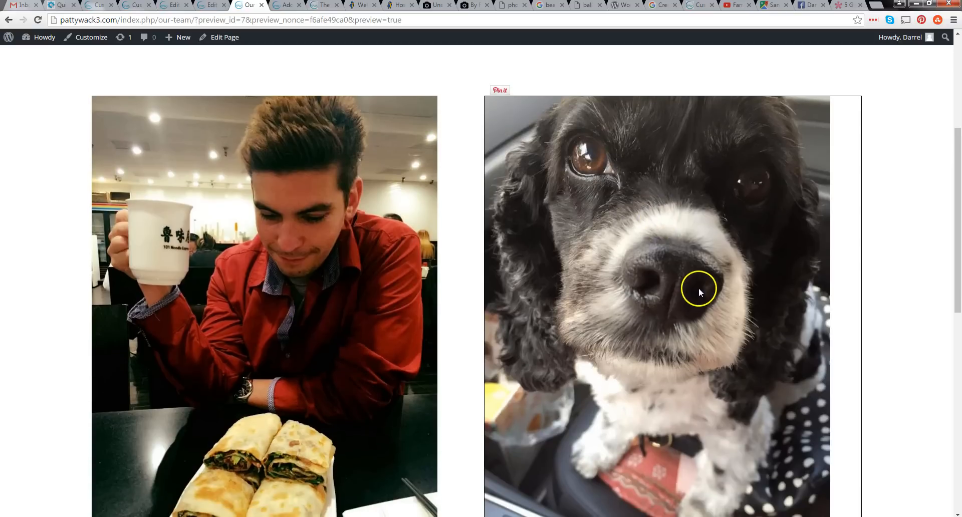
pyautogui.scroll(5, 699, 287)
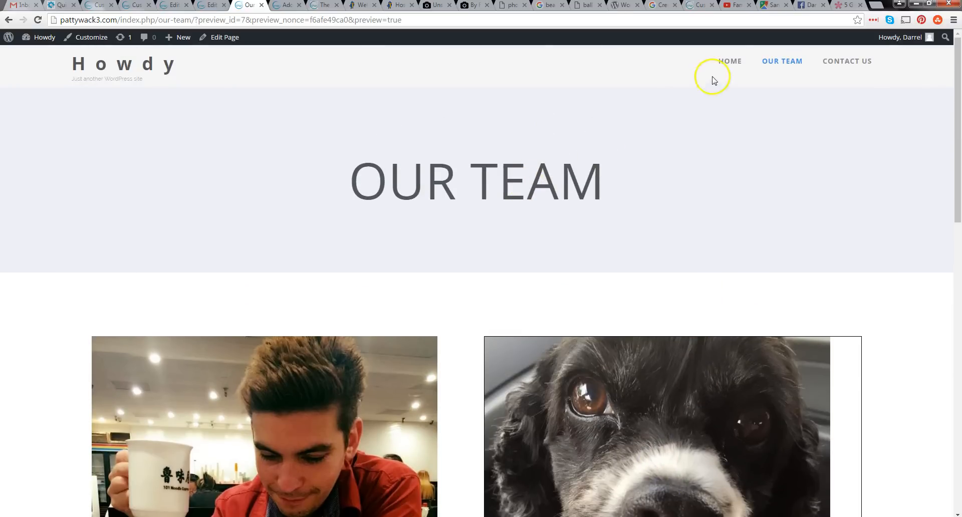
pyautogui.click(836, 62)
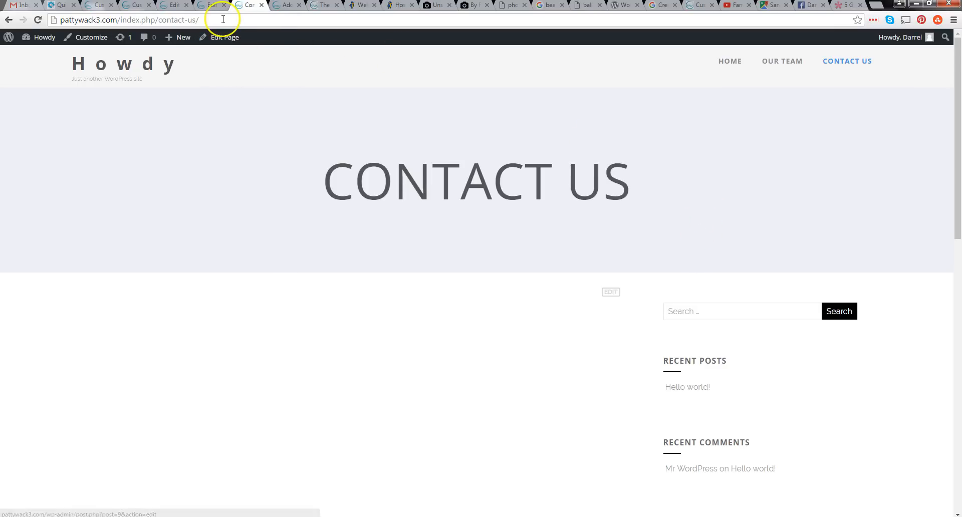
# Scroll the empty Contact Us page, briefly view it in the Customizer, then return to Dashboard.
pyautogui.scroll(-4, 205, 329)
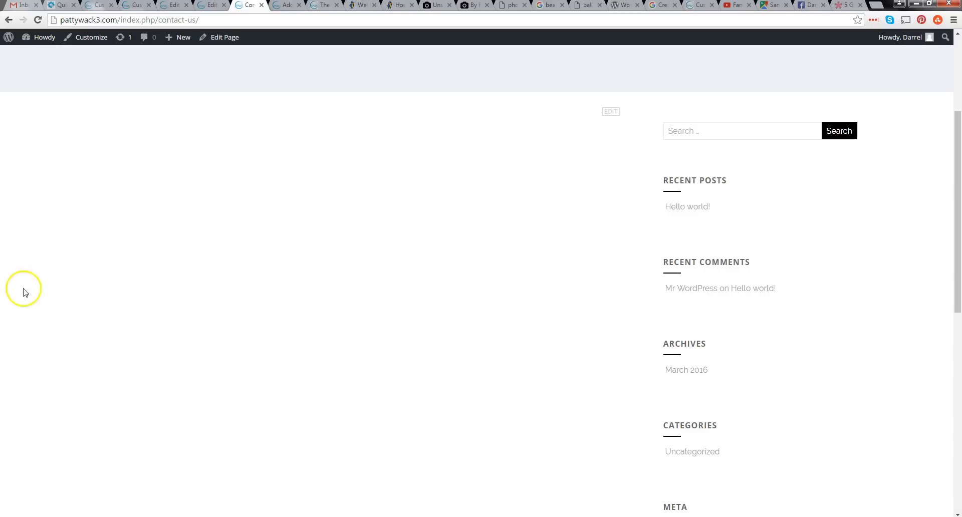
pyautogui.click(89, 44)
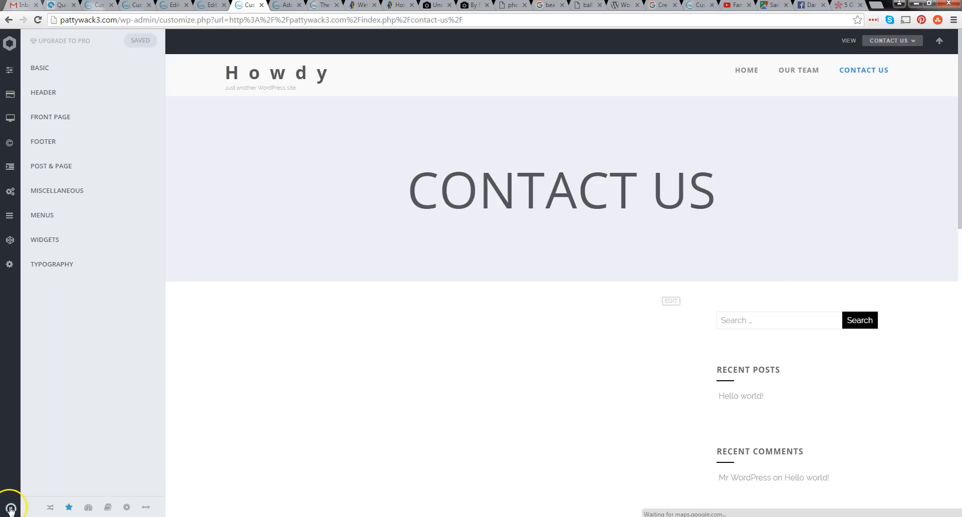
pyautogui.click(11, 508)
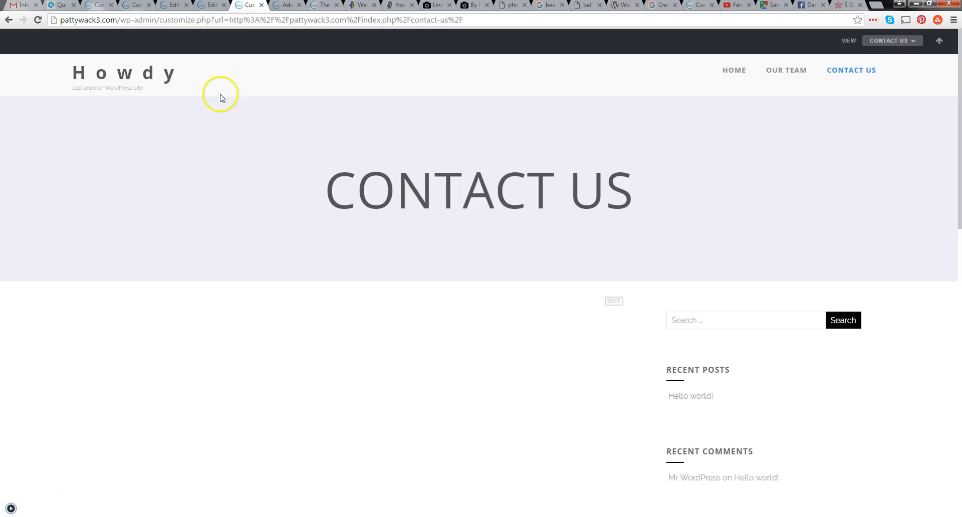
pyautogui.click(11, 510)
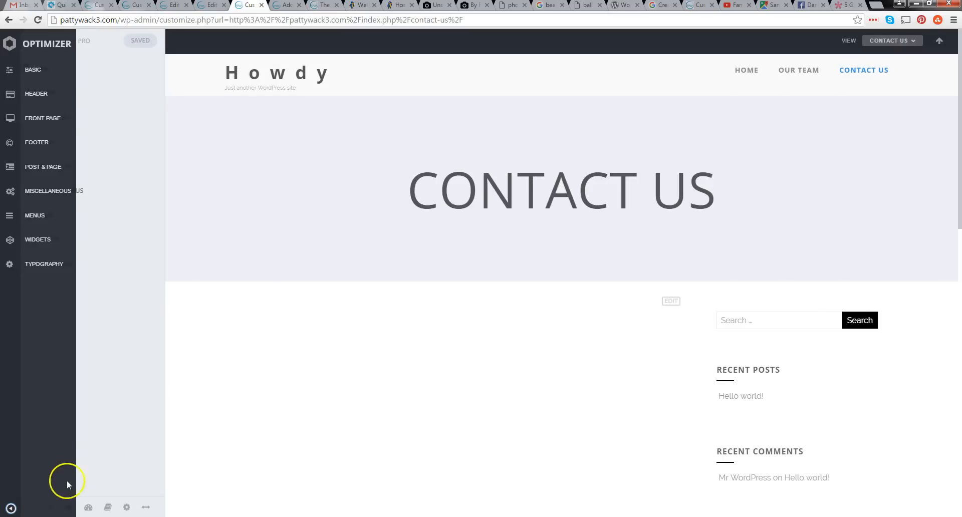
pyautogui.click(88, 508)
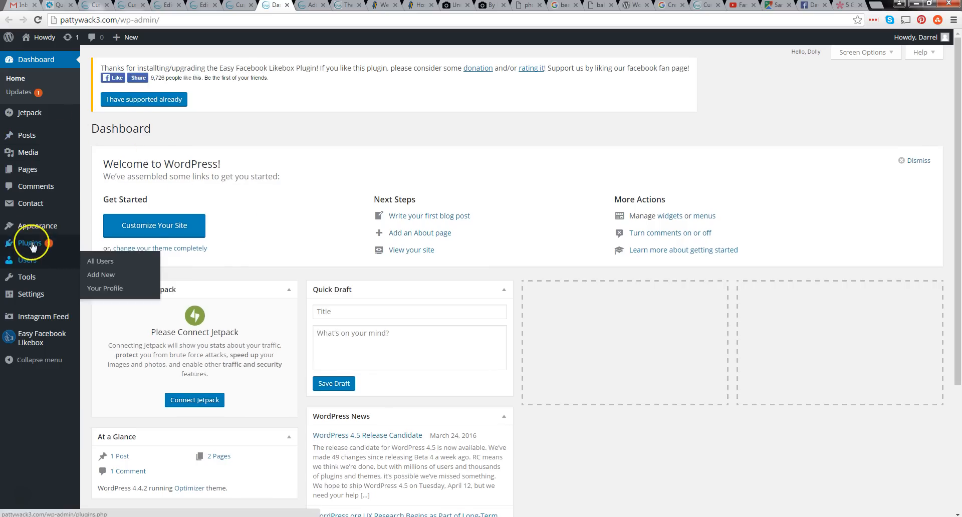
pyautogui.click(32, 244)
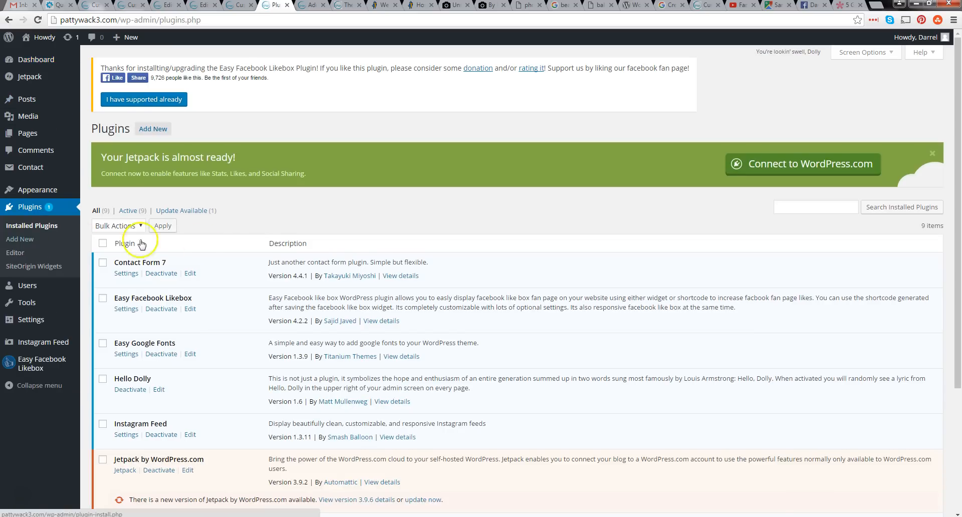
# Copy the shortcode [contact-form-7 id="25" title="Contact form 1"] from the Contact Form 7 list.
pyautogui.scroll(-1, 221, 246)
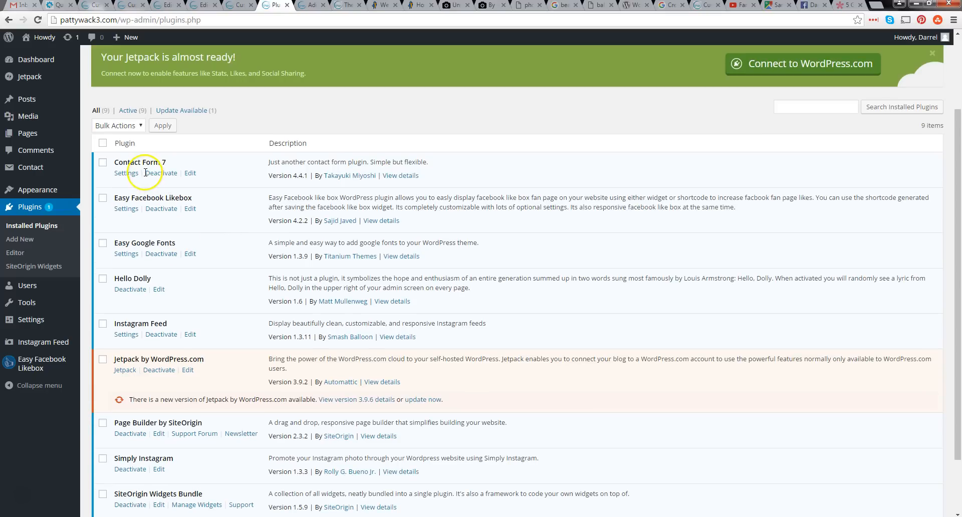
pyautogui.moveTo(167, 162); pyautogui.dragTo(111, 161)
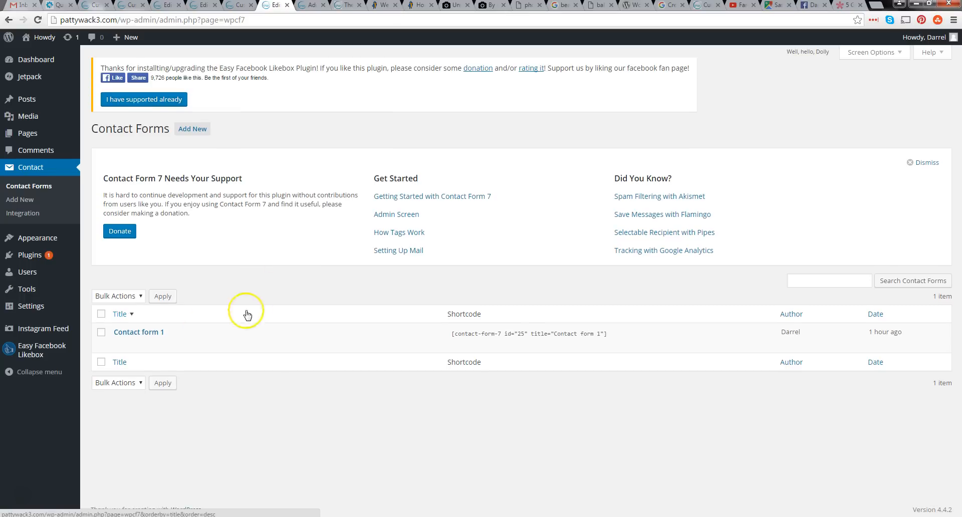
pyautogui.click(454, 333)
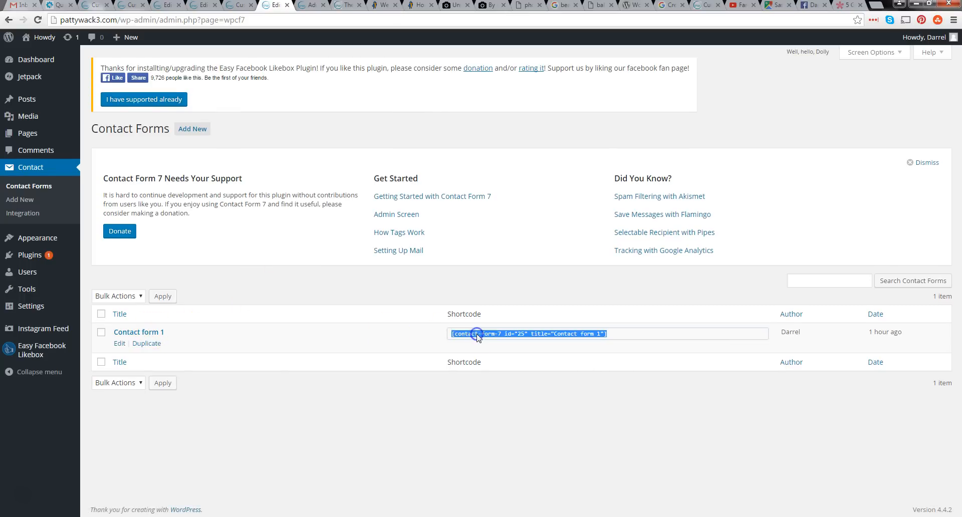
pyautogui.rightClick(478, 335)
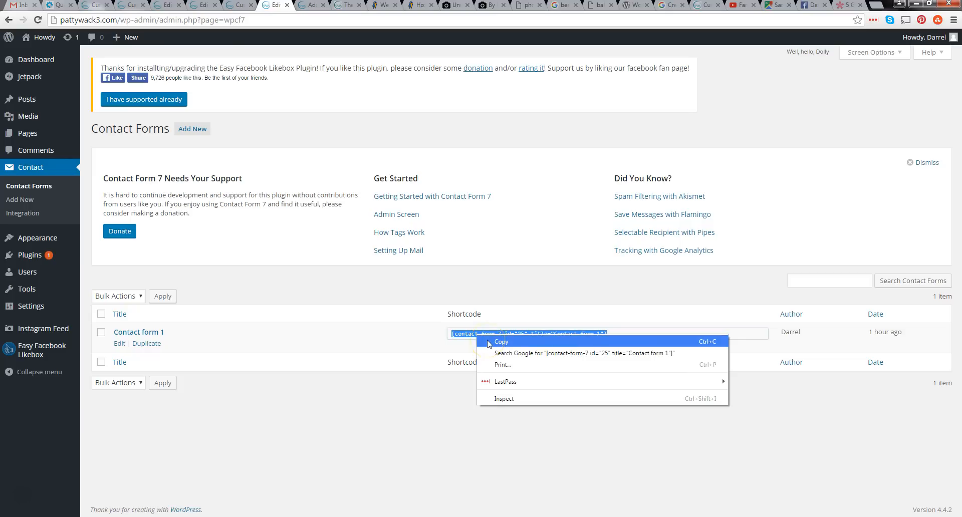
pyautogui.click(488, 342)
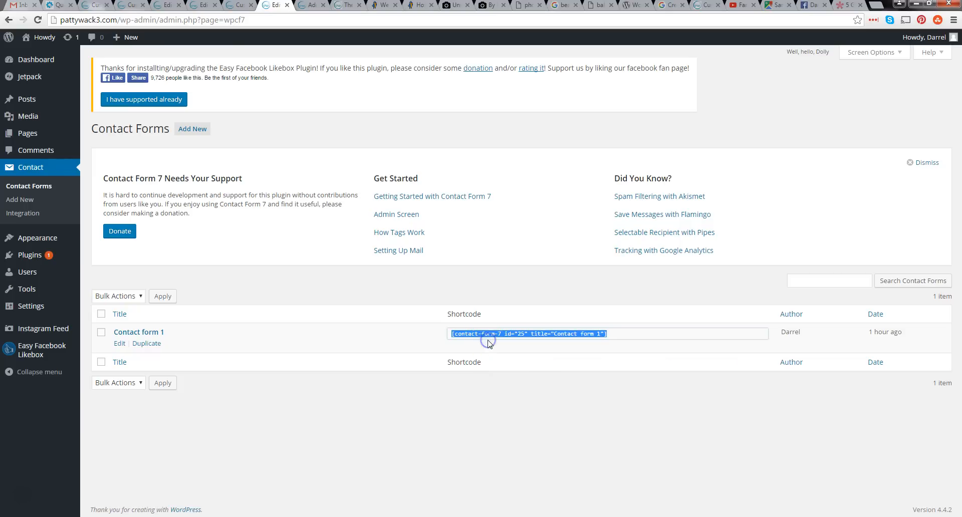
pyautogui.click(154, 333)
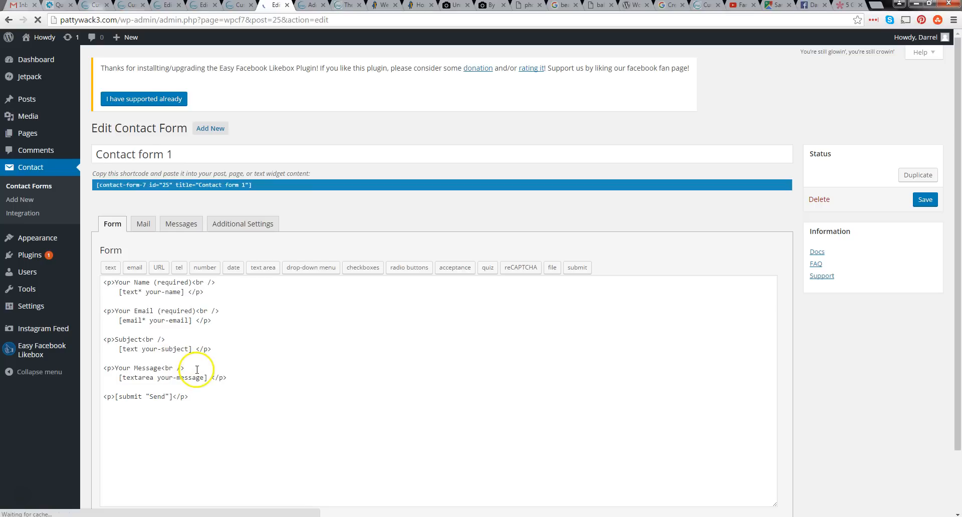
# Look over Contact form 1's form template, including its Subject and Your Message fields.
pyautogui.scroll(-1, 201, 316)
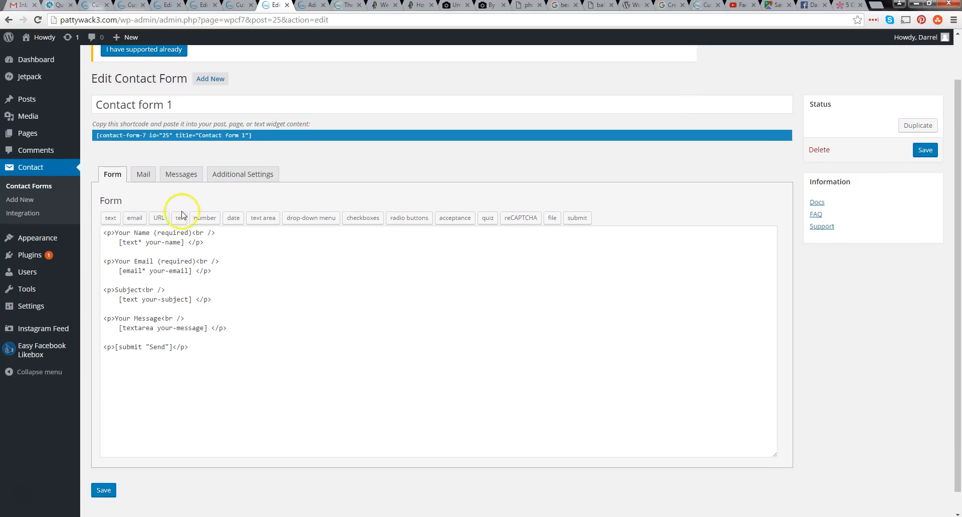
pyautogui.click(147, 241)
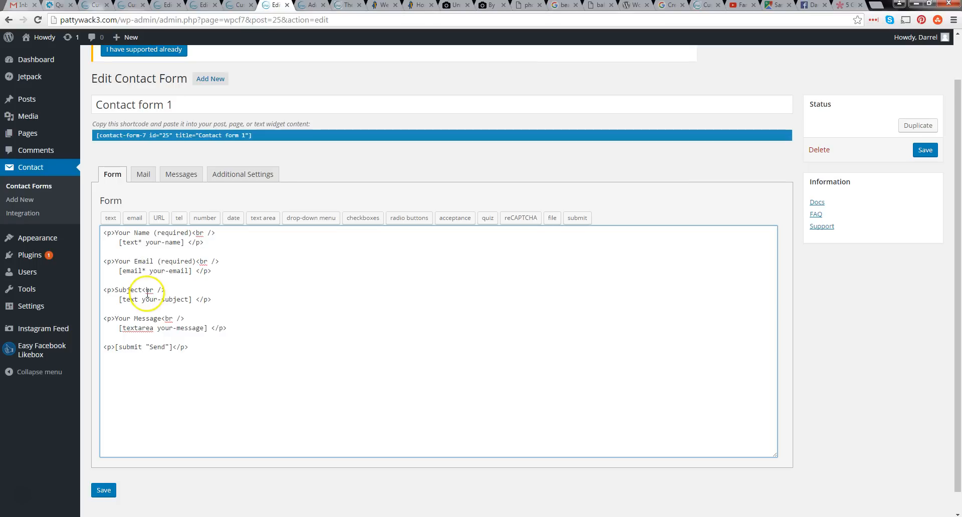
pyautogui.click(147, 319)
pyautogui.doubleClick(132, 290)
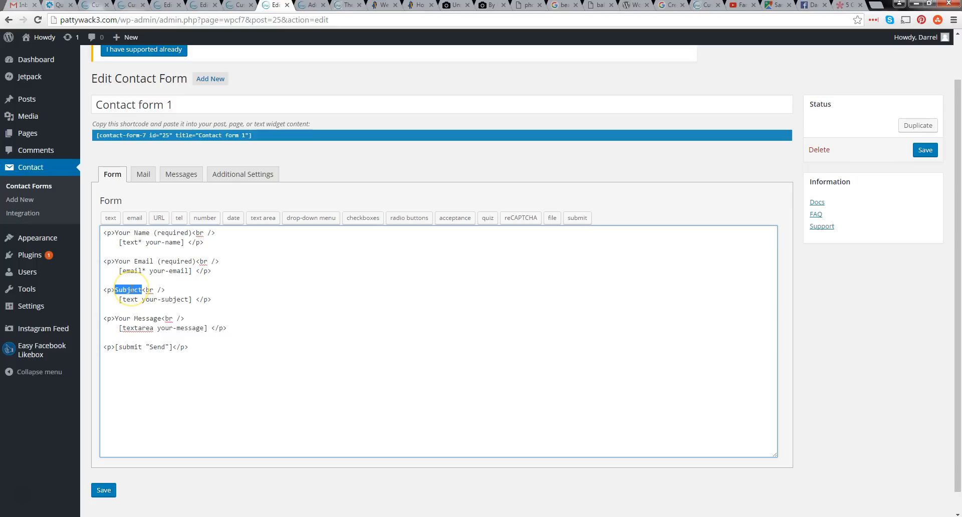
# Review the Mail tab's To recipient address and message body template.
pyautogui.click(141, 177)
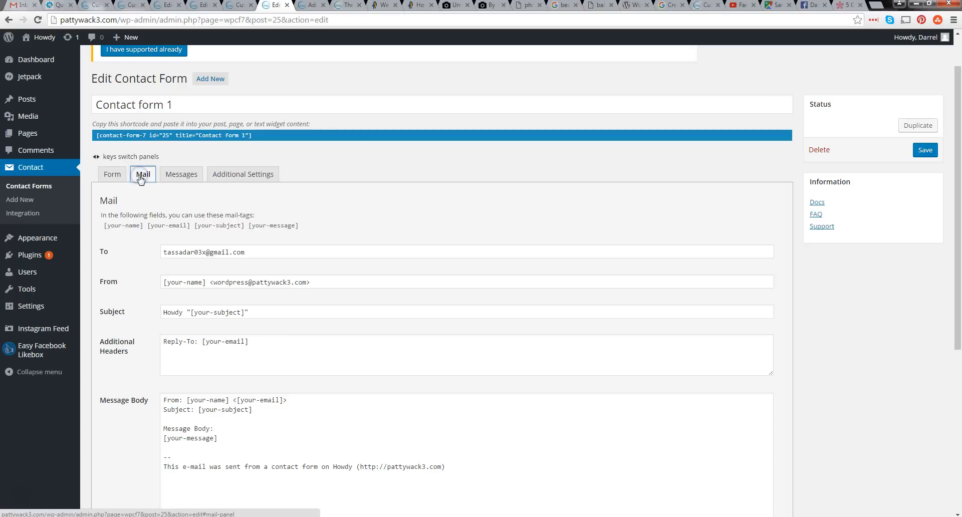
pyautogui.moveTo(256, 253); pyautogui.dragTo(140, 253)
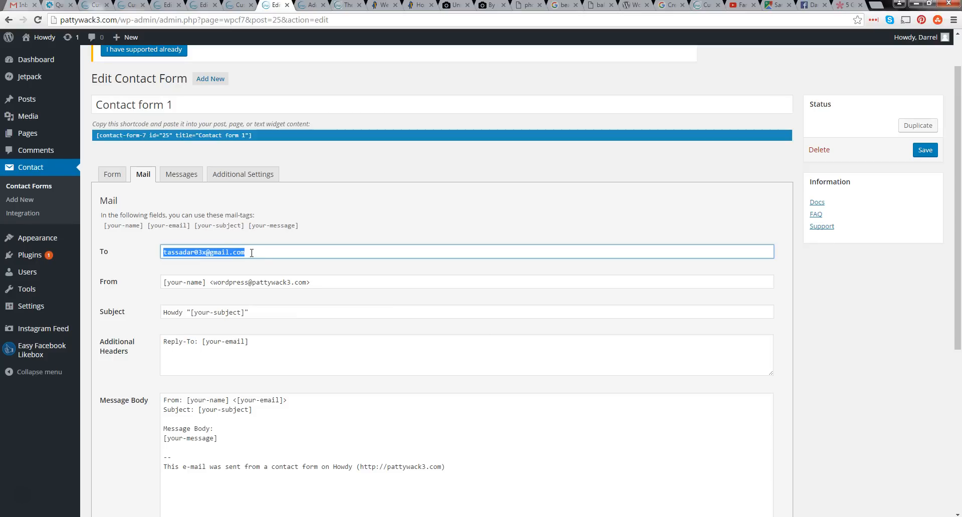
pyautogui.scroll(-2, 250, 253)
pyautogui.scroll(-2, 272, 235)
pyautogui.click(357, 256)
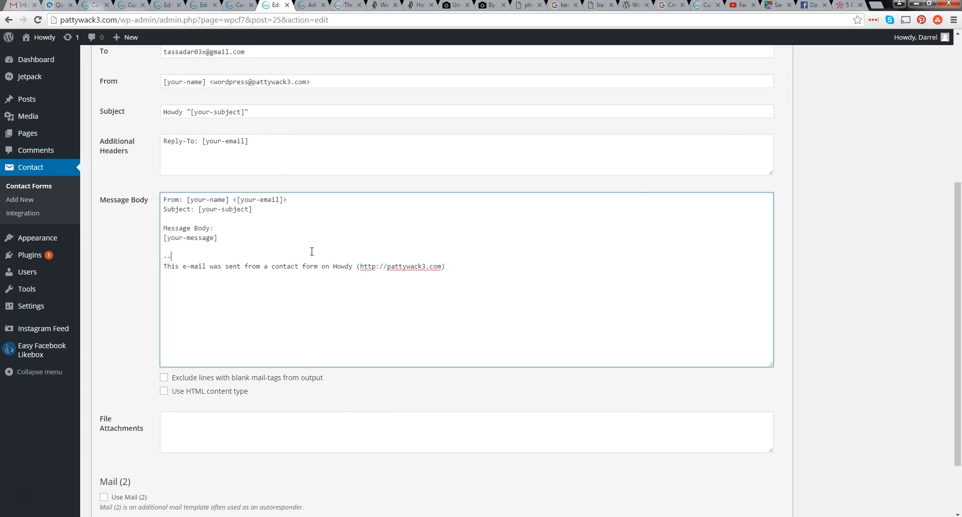
pyautogui.scroll(2, 312, 251)
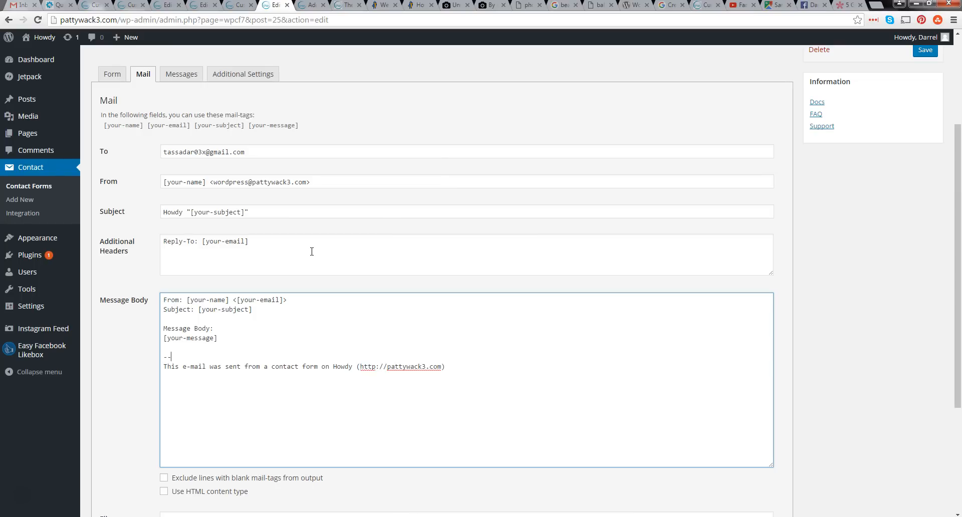
pyautogui.scroll(2, 311, 251)
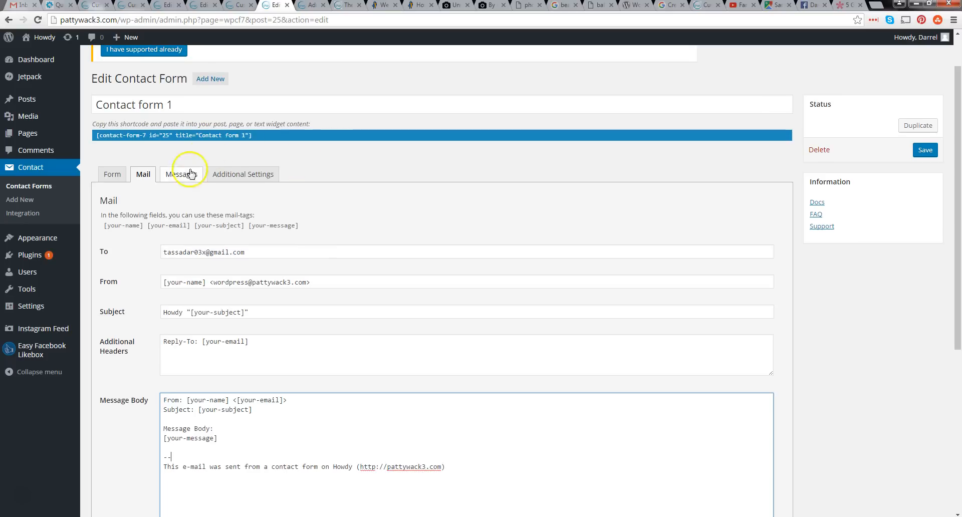
pyautogui.click(183, 174)
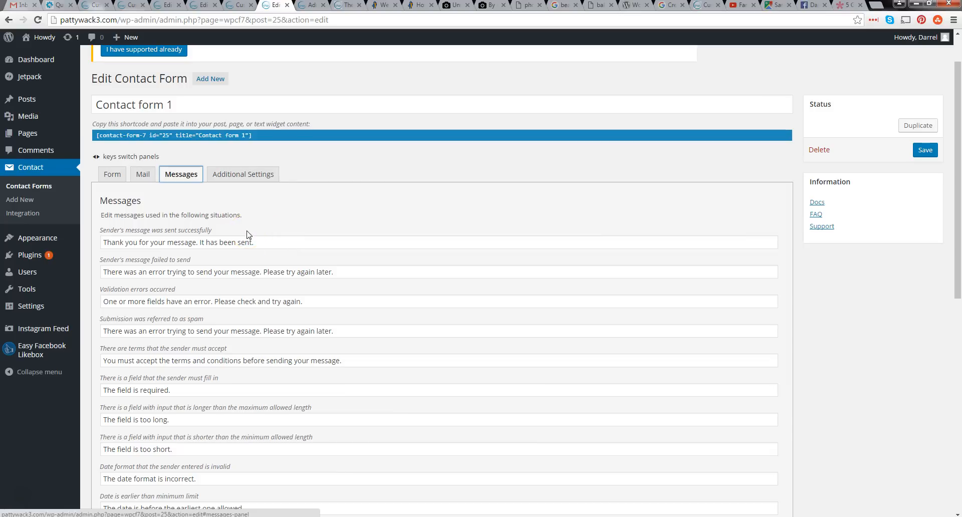
# Review Contact form 1's success and send-failure response messages.
pyautogui.tripleClick(268, 242)
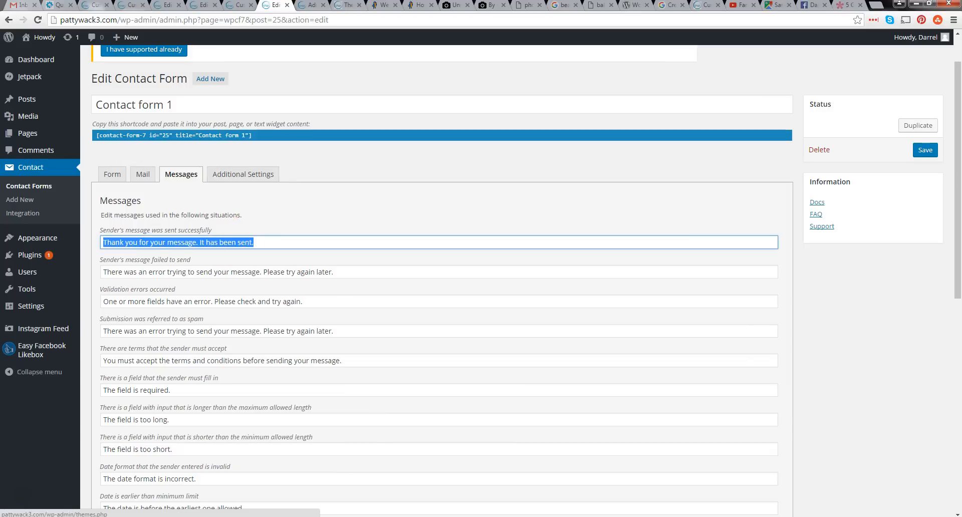
pyautogui.click(391, 246)
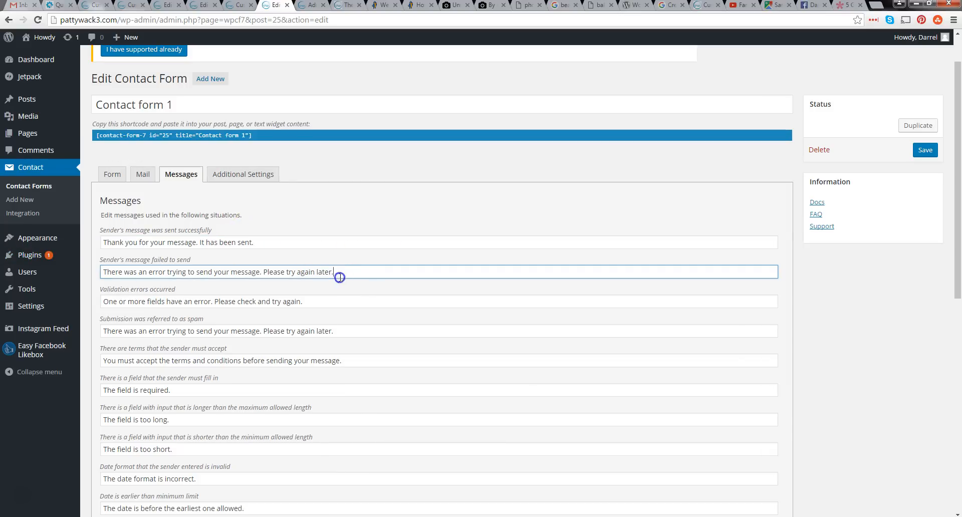
pyautogui.moveTo(339, 274); pyautogui.dragTo(42, 283)
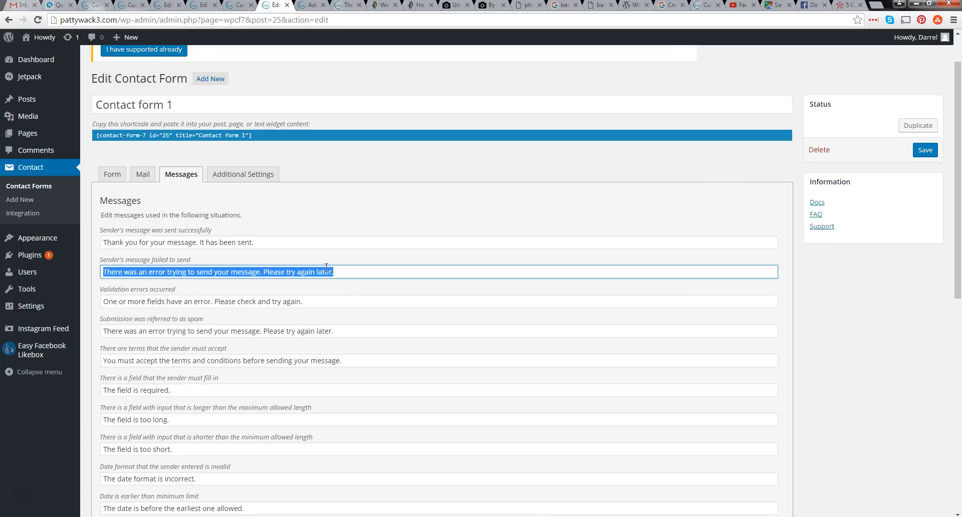
pyautogui.click(326, 168)
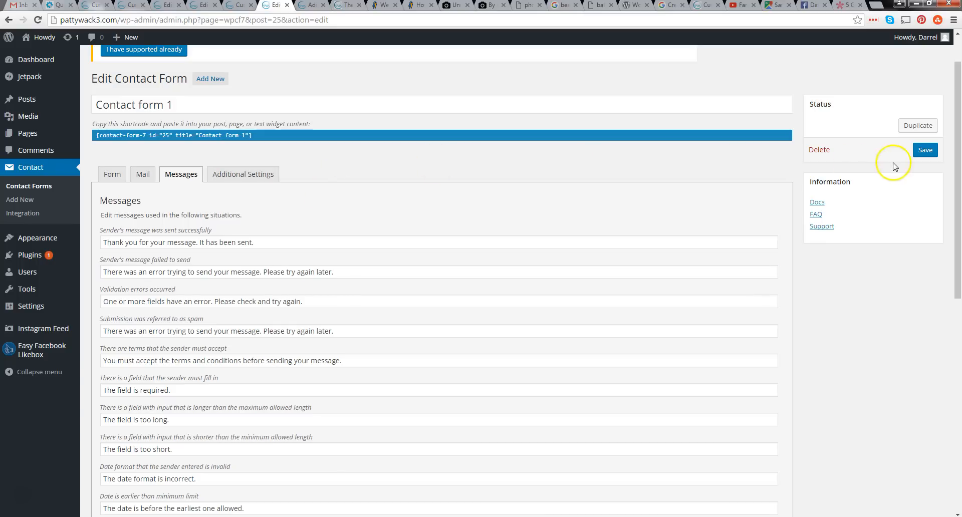
pyautogui.scroll(1, 243, 189)
# Copy the form's shortcode from the shortcode bar.
pyautogui.rightClick(219, 186)
pyautogui.click(229, 194)
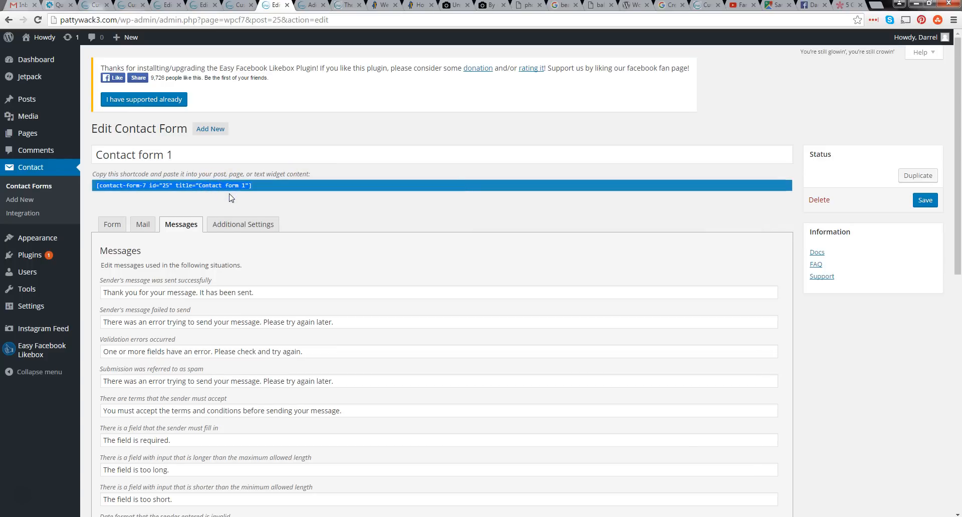
pyautogui.click(18, 135)
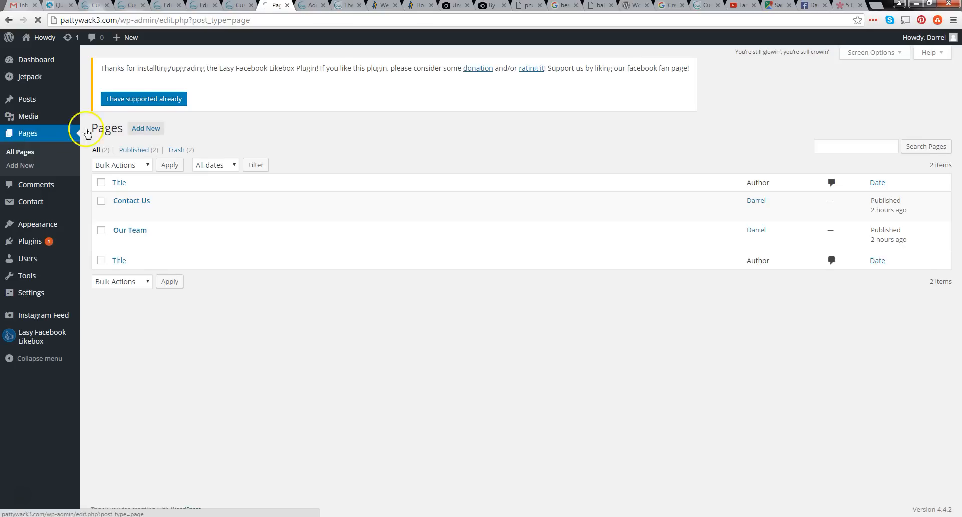
# Set the Contact Us page's template to Full Width Page.
pyautogui.click(135, 200)
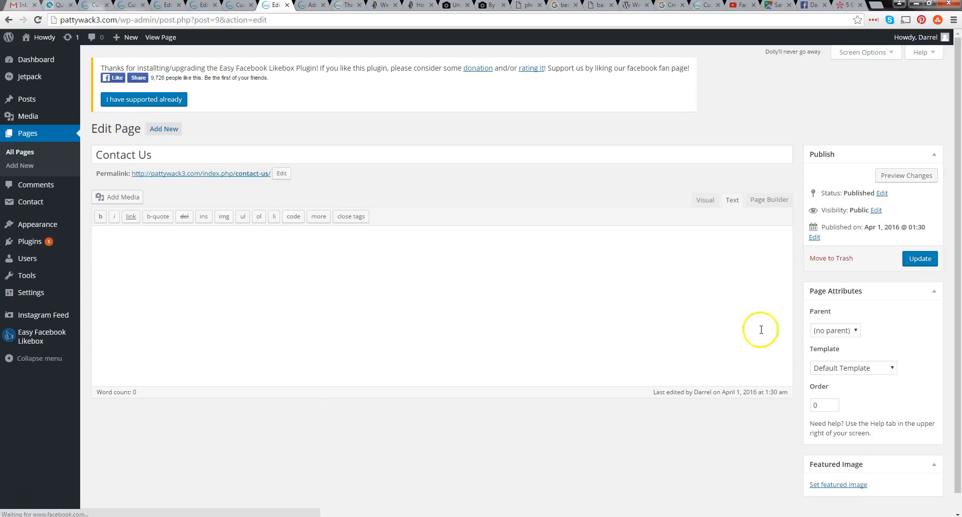
pyautogui.click(870, 368)
pyautogui.click(871, 401)
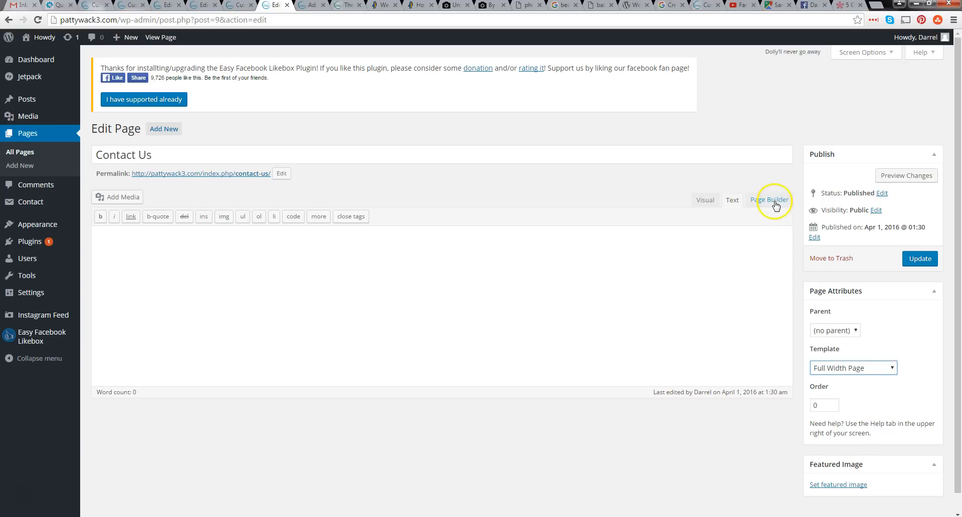
# Paste the Contact form 1 shortcode into the Text editor, update the page, and preview it.
pyautogui.click(704, 200)
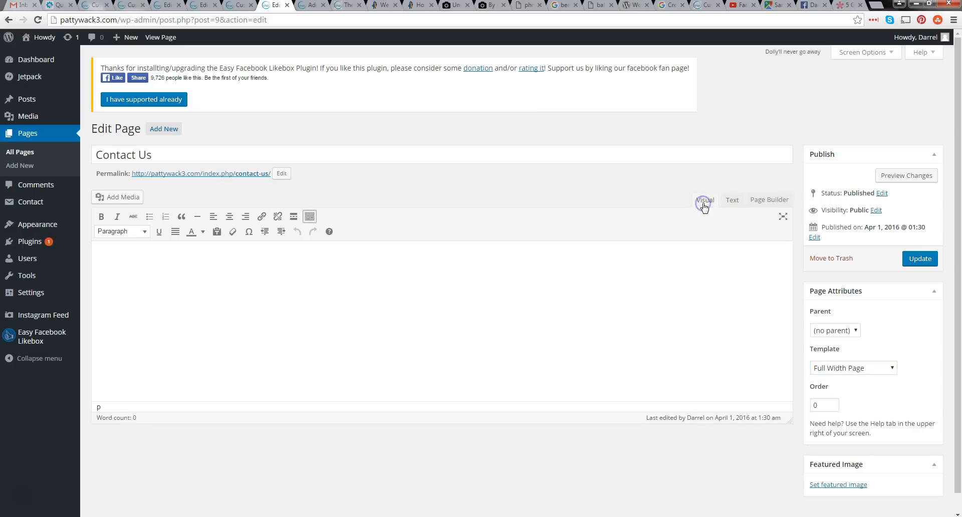
pyautogui.click(731, 203)
pyautogui.click(597, 298)
pyautogui.hotkey('ctrl', 'v')
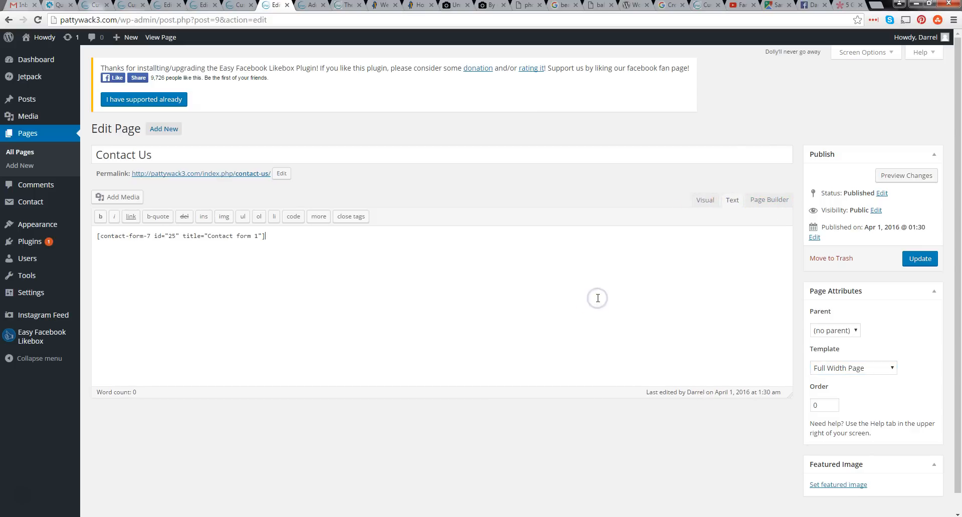
pyautogui.click(920, 258)
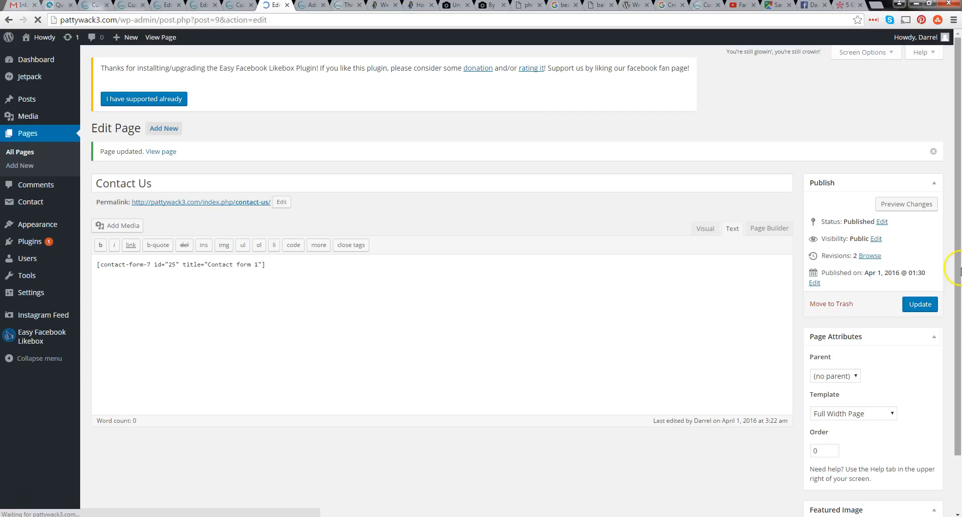
pyautogui.click(925, 205)
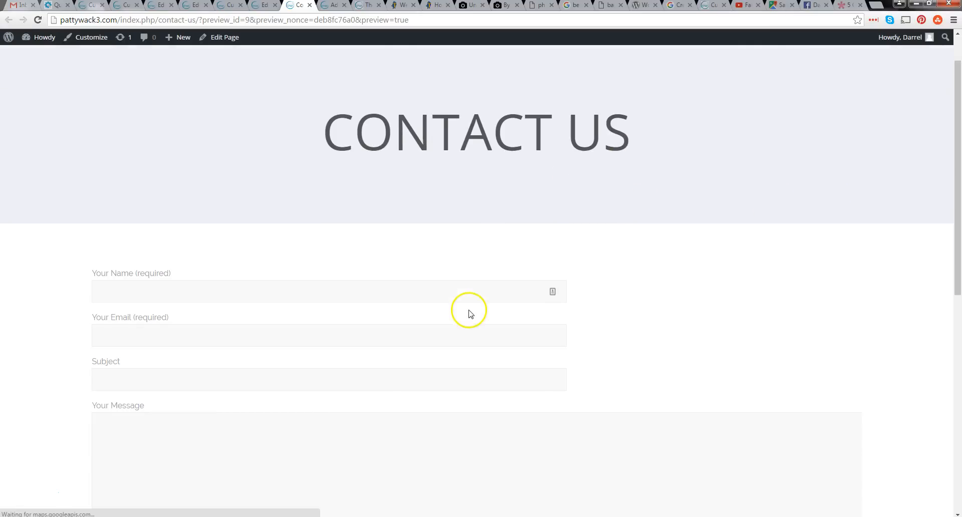
# Try each previewed form field in turn: Your Name, Your Email, Subject and Your Message.
pyautogui.scroll(-1, 470, 313)
pyautogui.click(157, 215)
pyautogui.click(157, 271)
pyautogui.click(159, 307)
pyautogui.click(159, 358)
pyautogui.click(158, 311)
pyautogui.click(160, 275)
pyautogui.click(161, 225)
# Scroll down through the rest of the Contact Us preview and back up again.
pyautogui.scroll(-2, 188, 272)
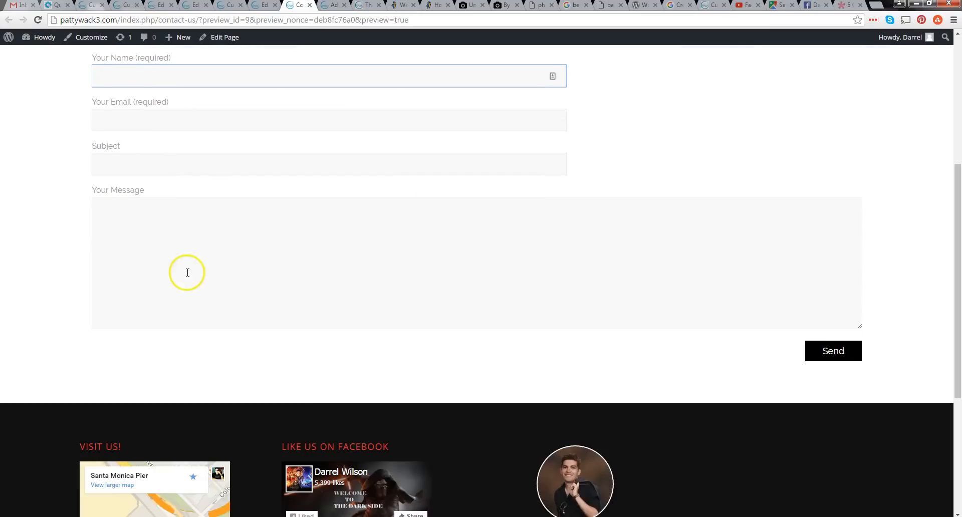
pyautogui.scroll(-2, 187, 274)
pyautogui.scroll(-3, 215, 274)
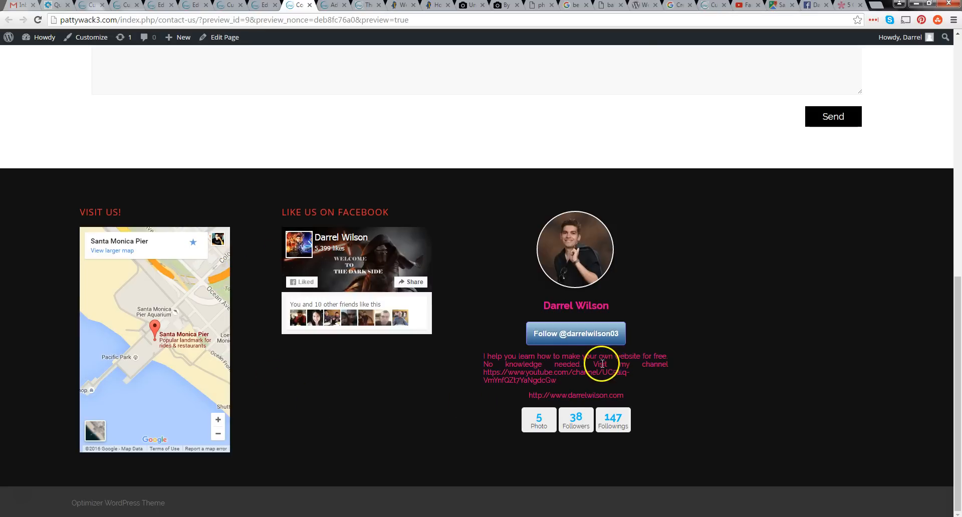
pyautogui.scroll(3, 553, 355)
pyautogui.scroll(7, 552, 357)
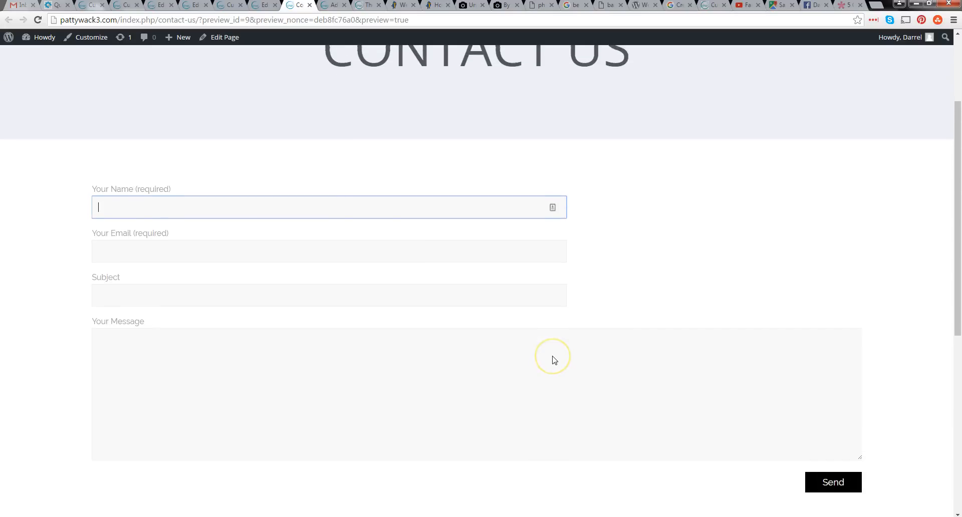
pyautogui.moveTo(182, 66); pyautogui.dragTo(65, 65)
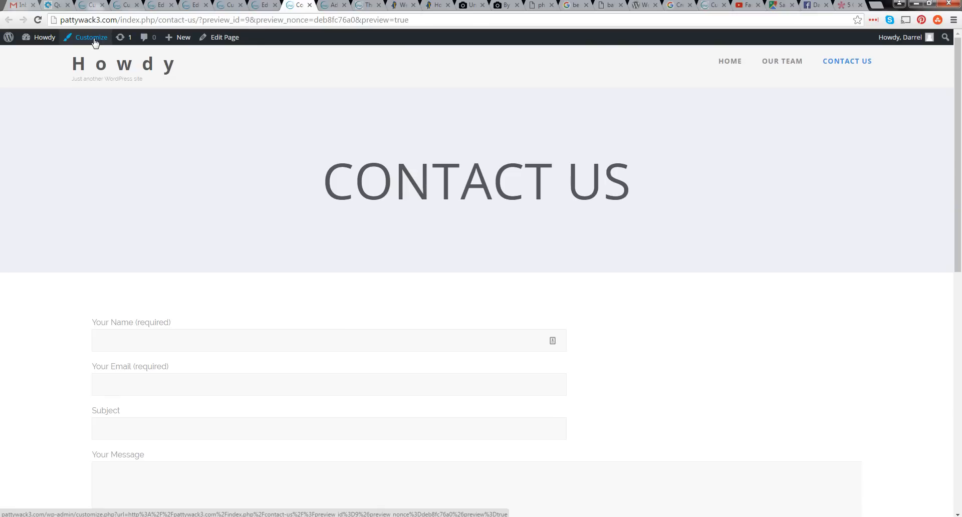
# Enter the test text 'asdasd' in the Your Name field and move on to Your Email.
pyautogui.scroll(-1, 165, 230)
pyautogui.click(195, 281)
pyautogui.write('asdasd')
pyautogui.press('Tab')
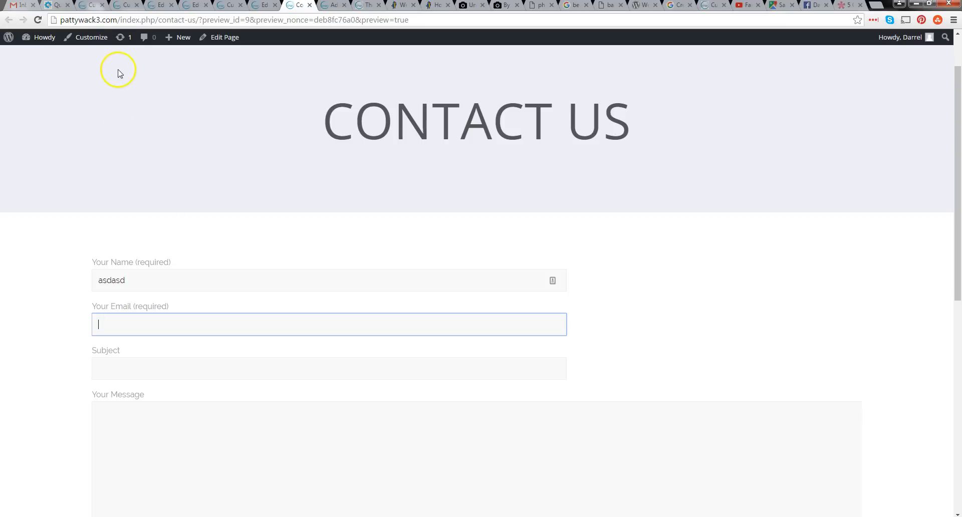
# Open the Customizer from the Contact Us page's admin bar.
pyautogui.click(100, 43)
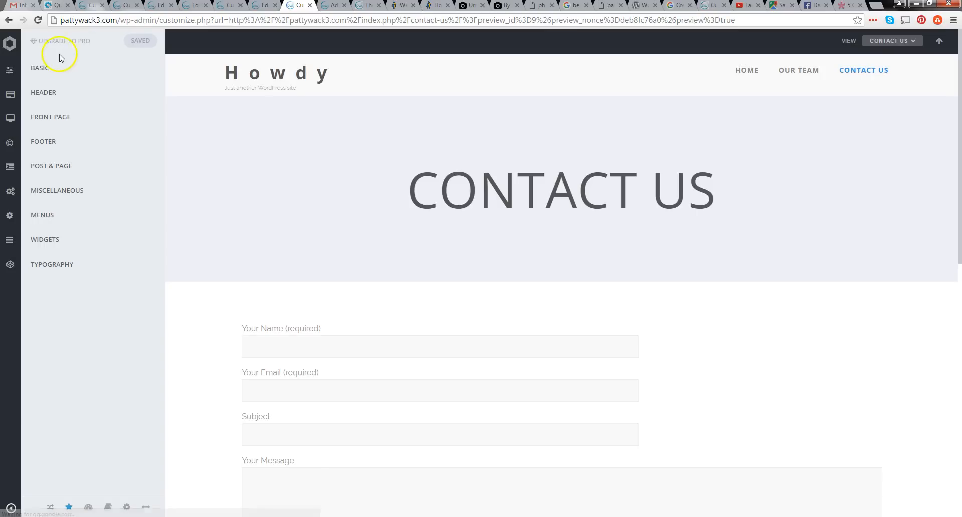
# Replace the site title 'Howdy' with 'The Beach Store' and enter tagline text 'We'.
pyautogui.click(10, 97)
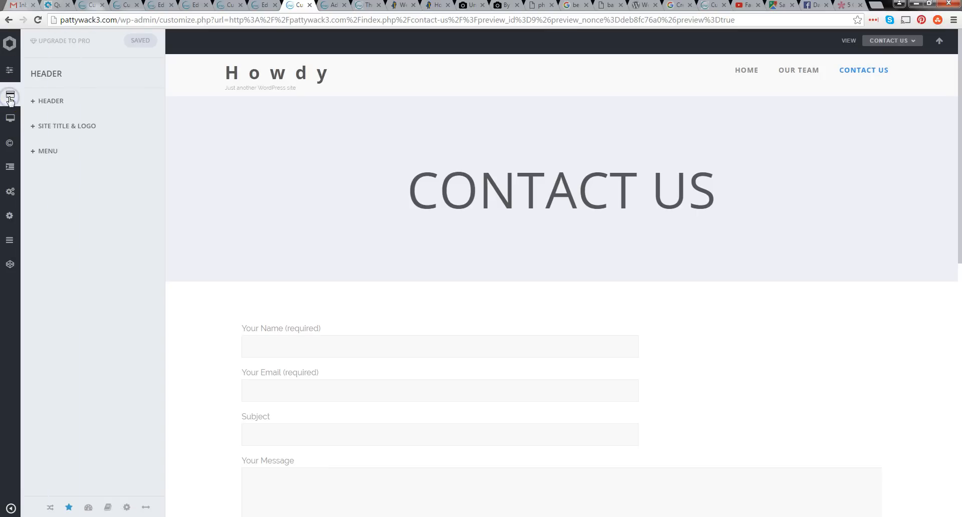
pyautogui.click(75, 125)
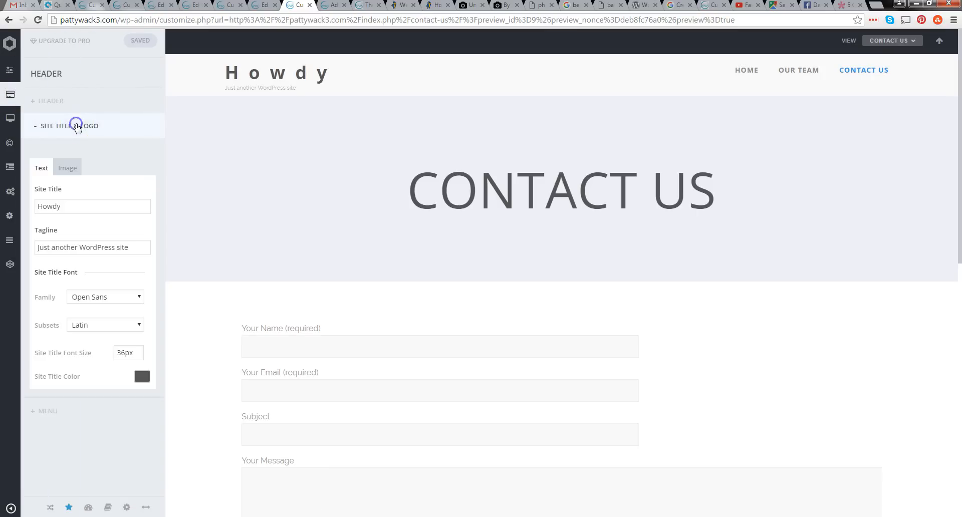
pyautogui.doubleClick(91, 207)
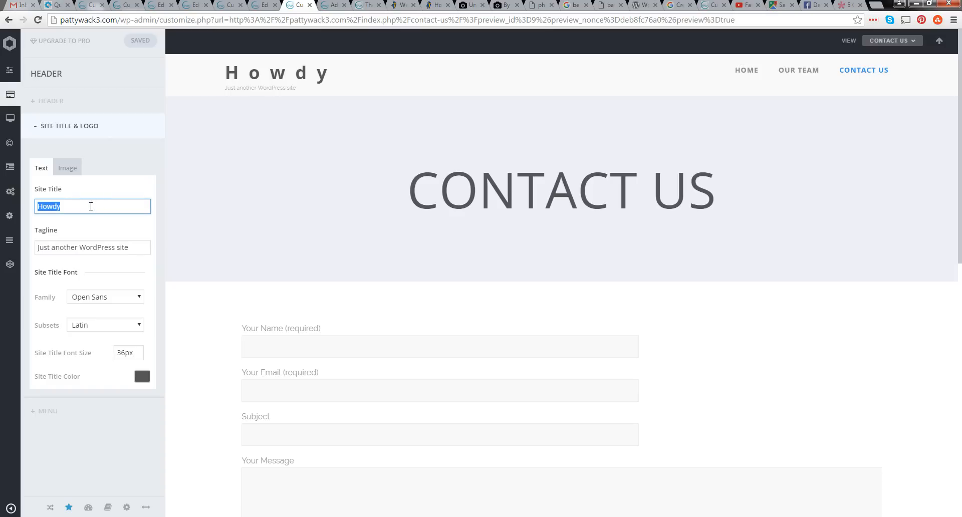
pyautogui.write('The ')
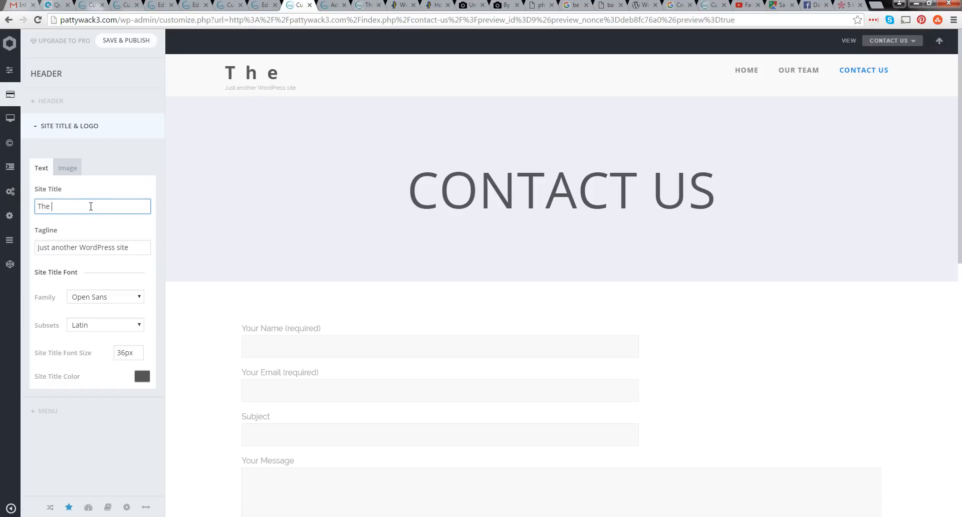
pyautogui.write('Beach Store')
pyautogui.press('Tab')
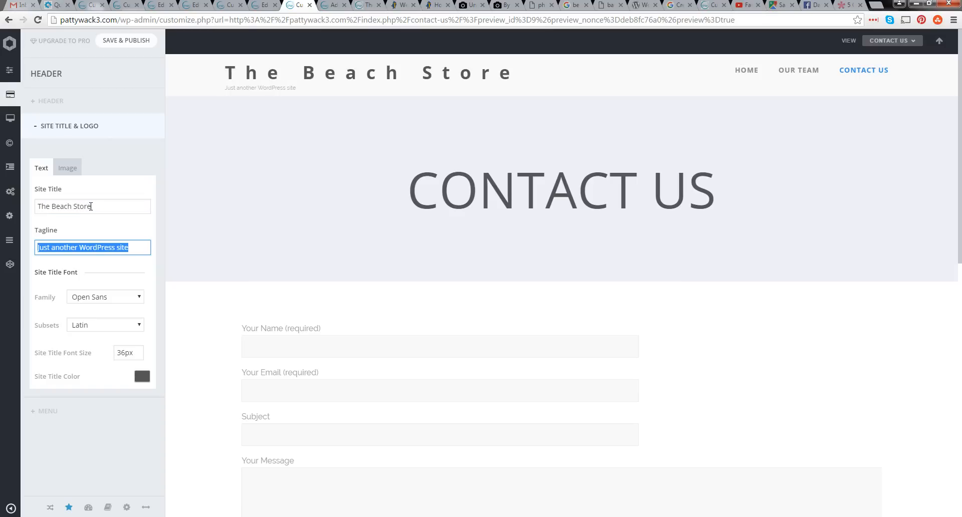
pyautogui.write('We Make Amazing Stuff')
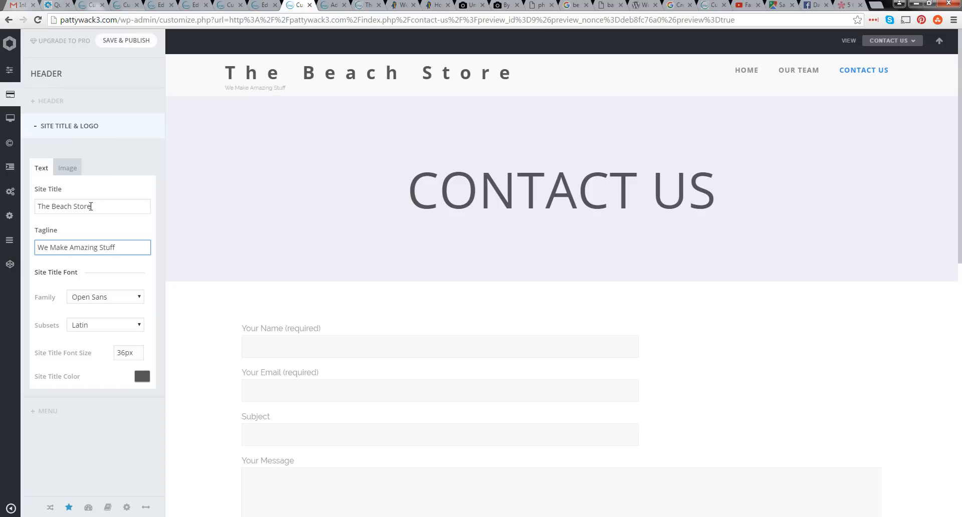
# Make the site title black and set its font family to Nova Mono.
pyautogui.click(142, 377)
pyautogui.scroll(-2, 95, 421)
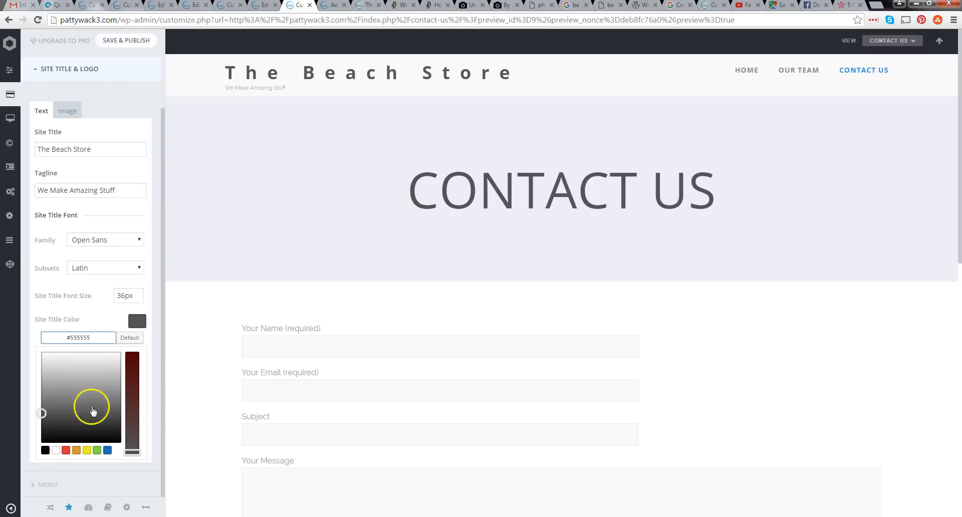
pyautogui.click(44, 443)
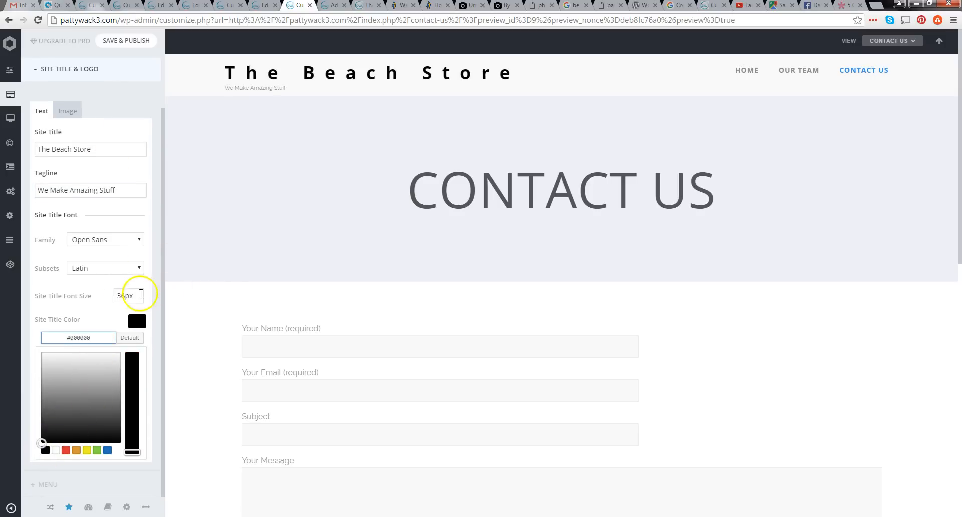
pyautogui.click(134, 241)
pyautogui.click(106, 300)
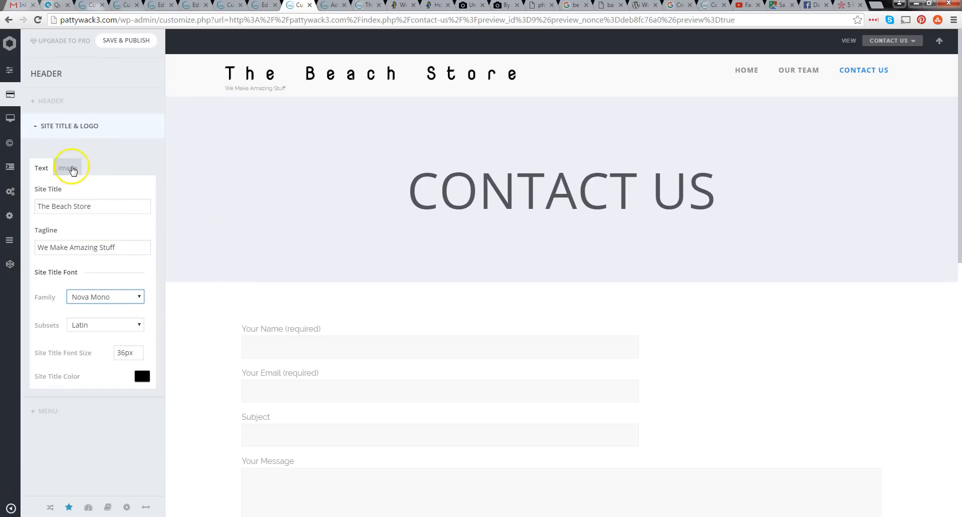
pyautogui.click(73, 130)
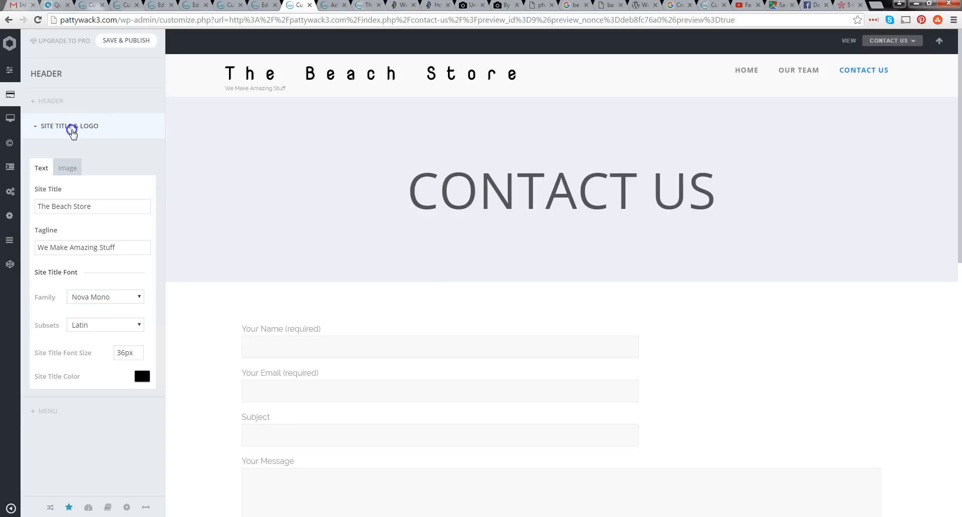
pyautogui.click(71, 150)
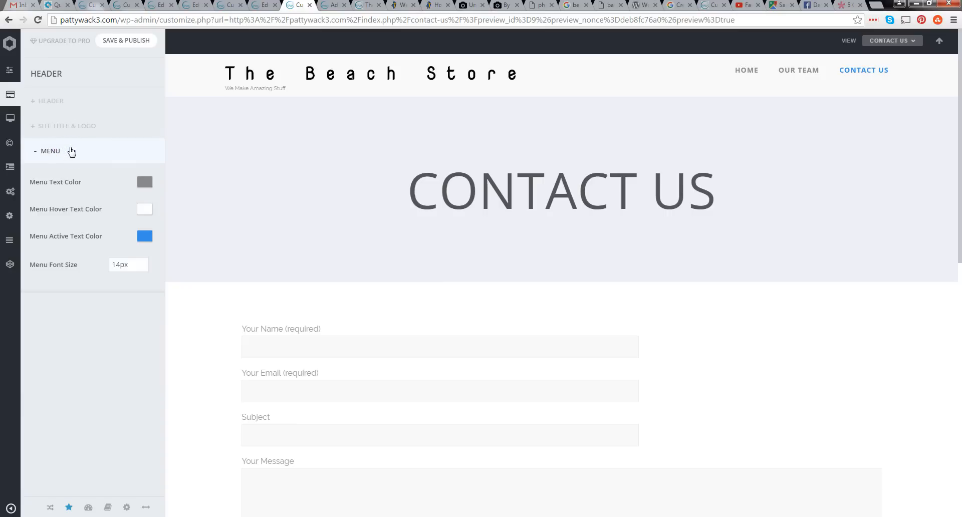
# Set the header menu font size to 25px.
pyautogui.click(120, 264)
pyautogui.press('BackSpace')
pyautogui.press('BackSpace')
pyautogui.write('40')
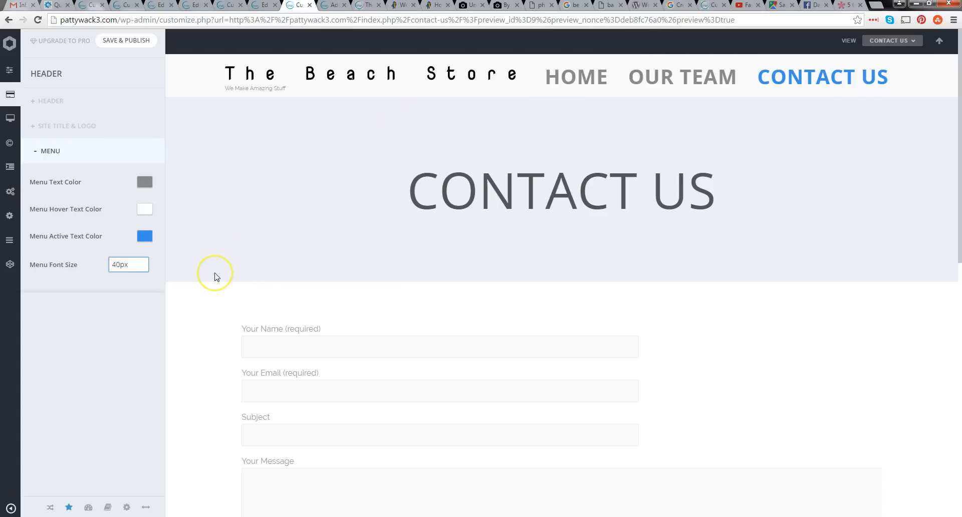
pyautogui.press('BackSpace')
pyautogui.press('BackSpace')
pyautogui.write('25')
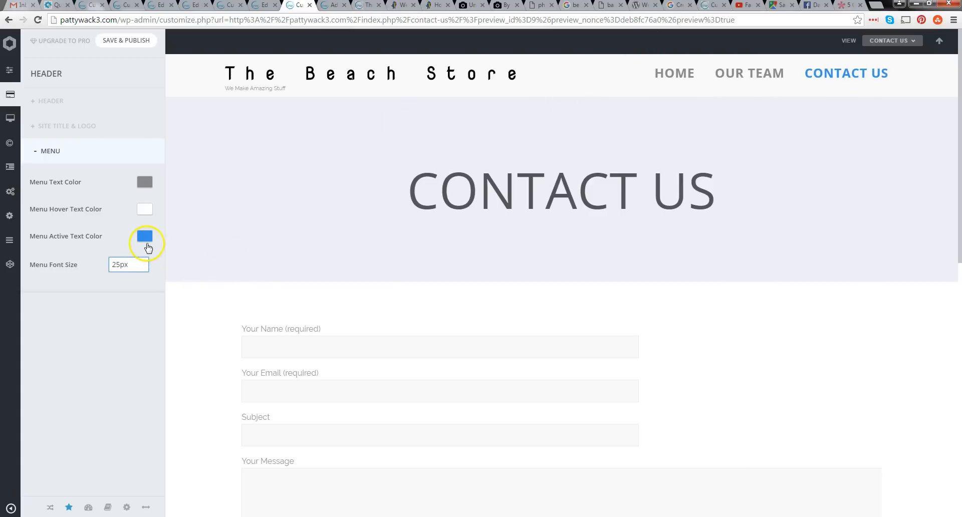
# Make active and menu text black and hover colour red (#dd3333), then publish.
pyautogui.click(145, 236)
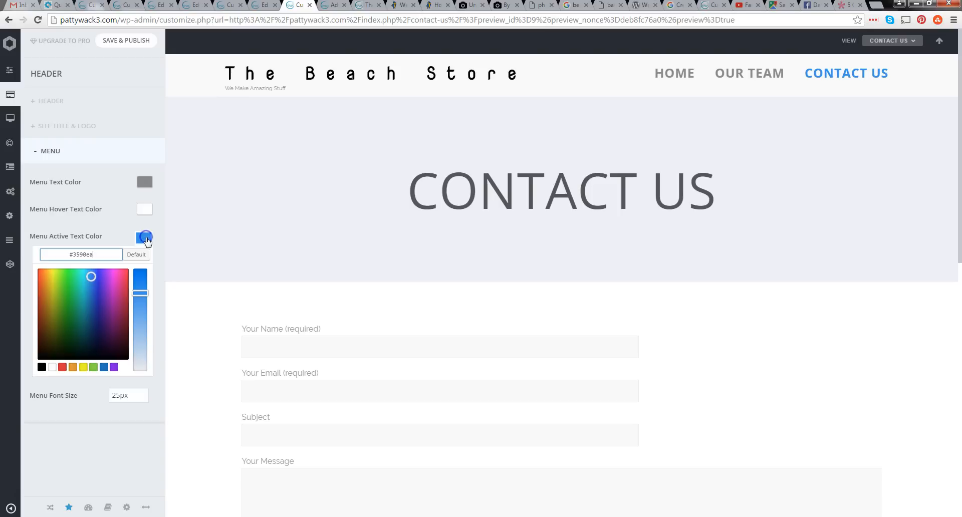
pyautogui.click(52, 368)
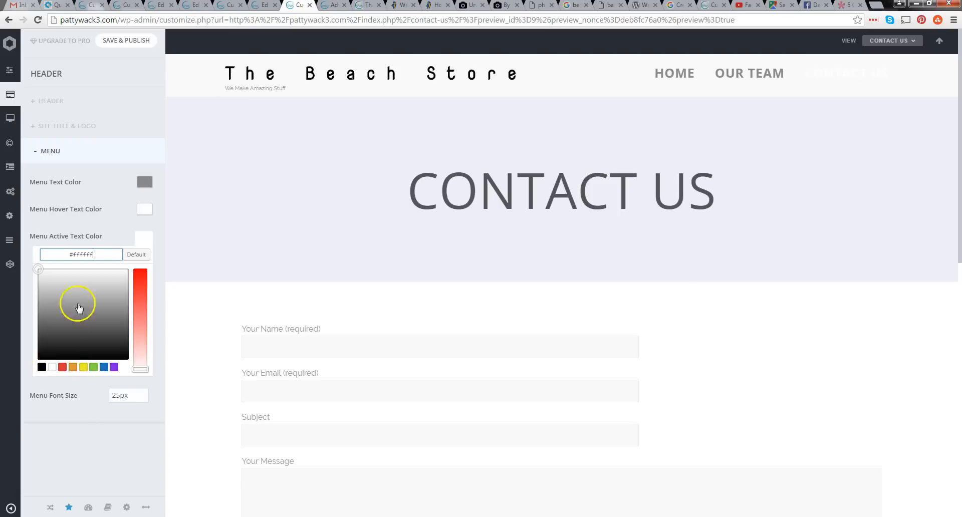
pyautogui.click(122, 194)
pyautogui.click(145, 237)
pyautogui.click(41, 367)
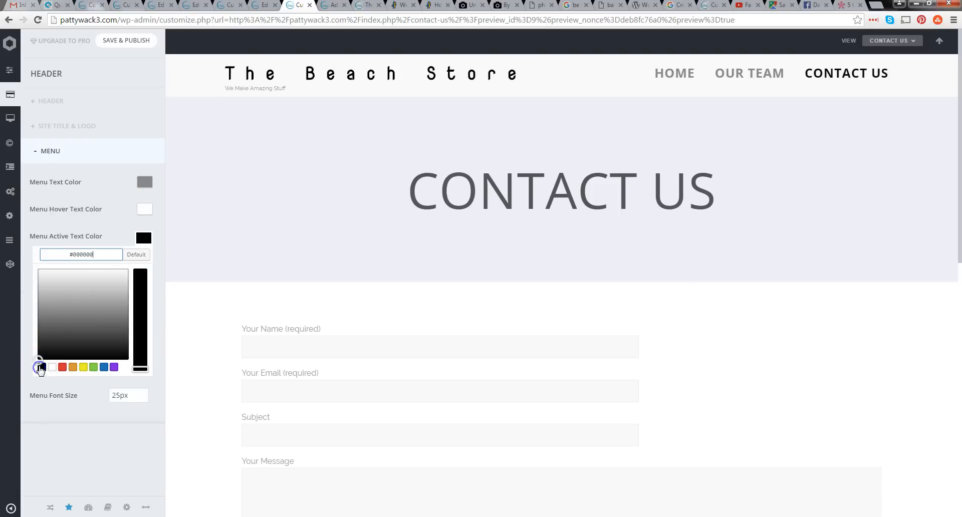
pyautogui.click(145, 210)
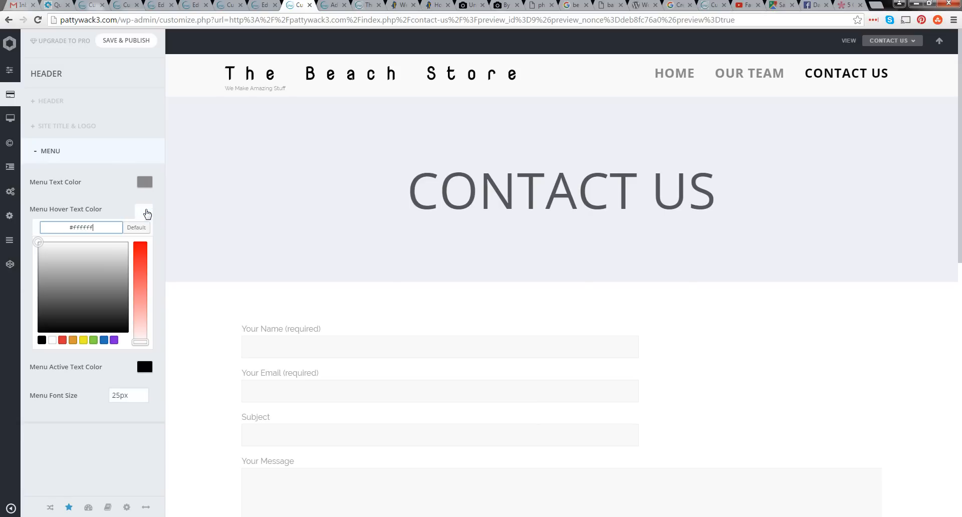
pyautogui.click(62, 340)
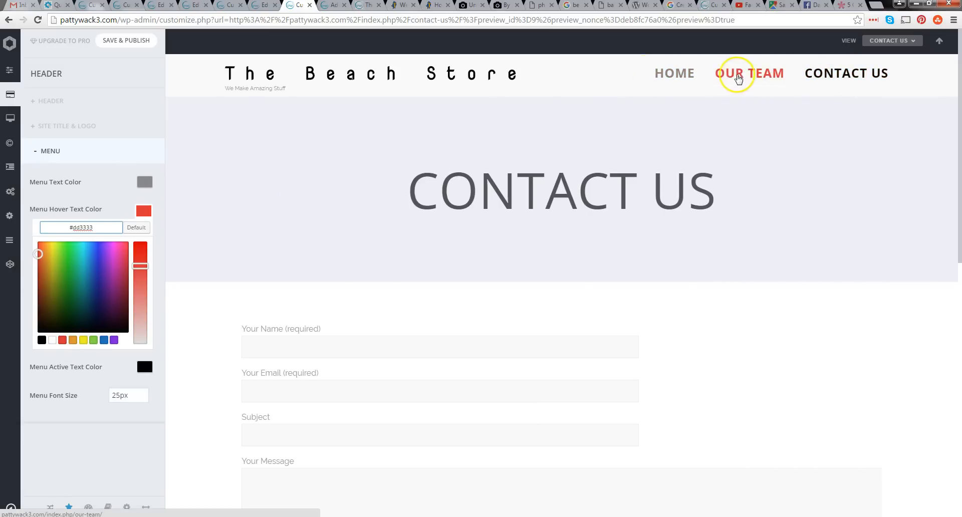
pyautogui.click(144, 183)
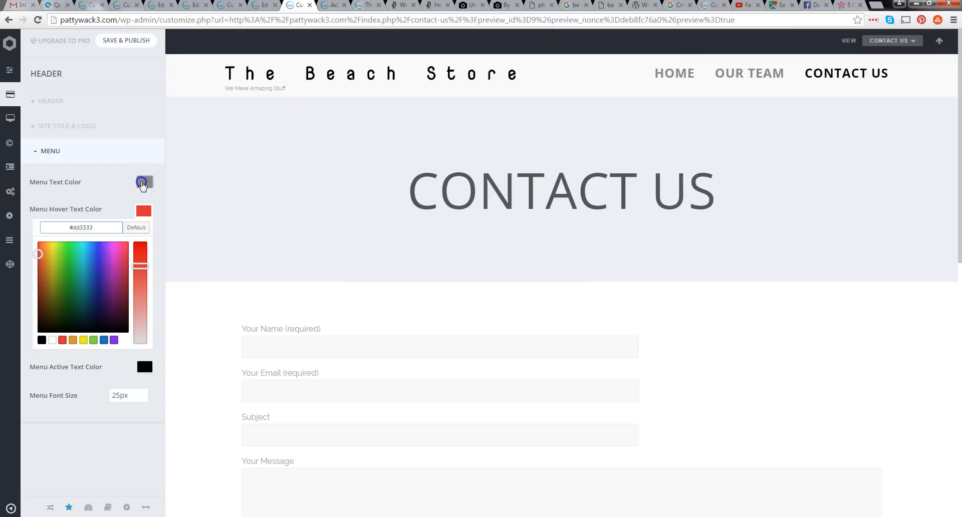
pyautogui.click(42, 313)
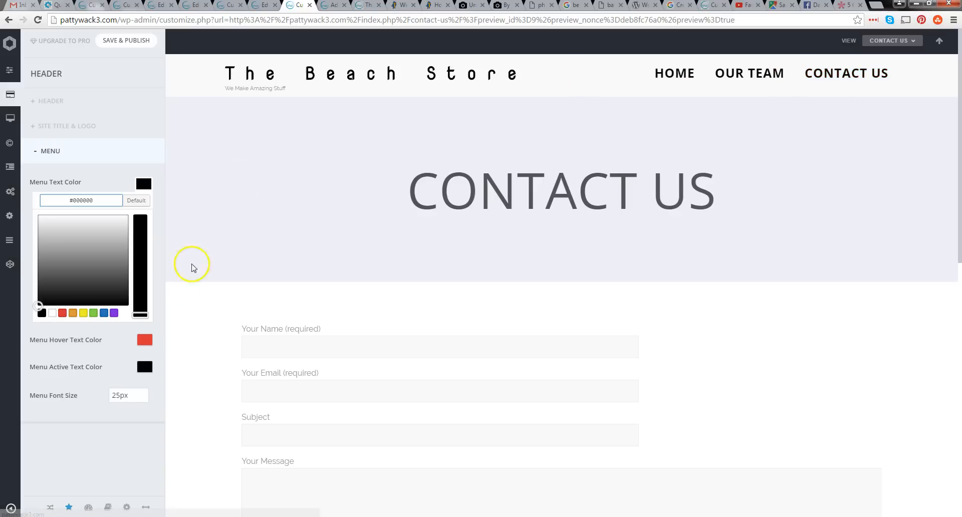
pyautogui.click(133, 47)
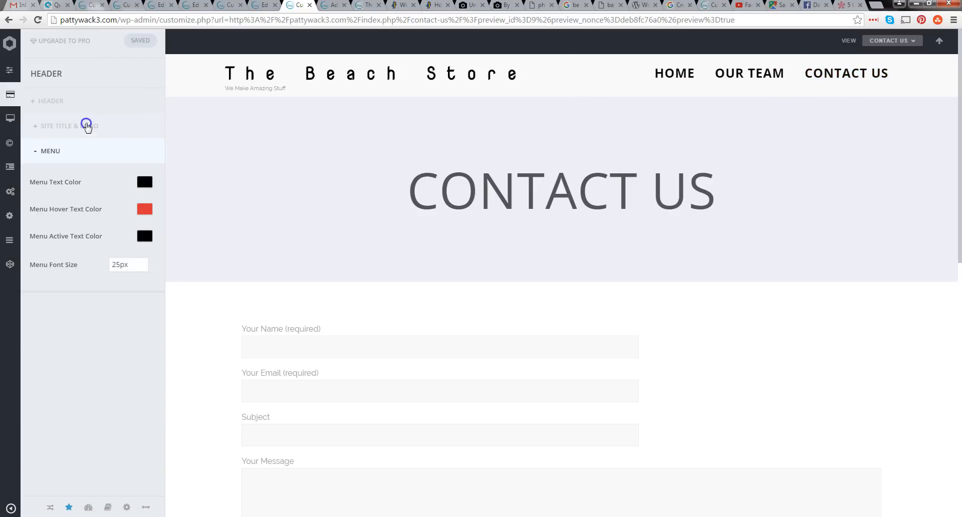
# Switch Site Title & Logo to its Image settings and load the home page in the preview.
pyautogui.click(85, 125)
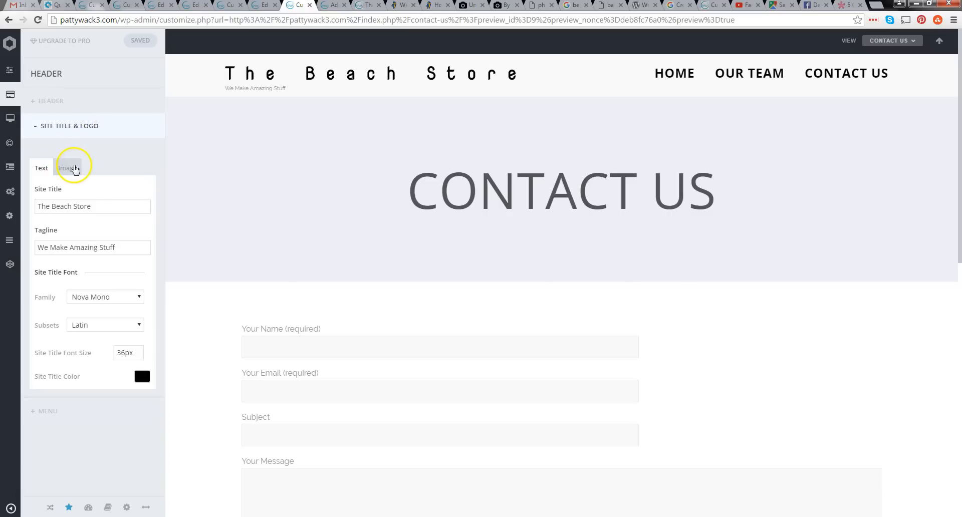
pyautogui.click(73, 169)
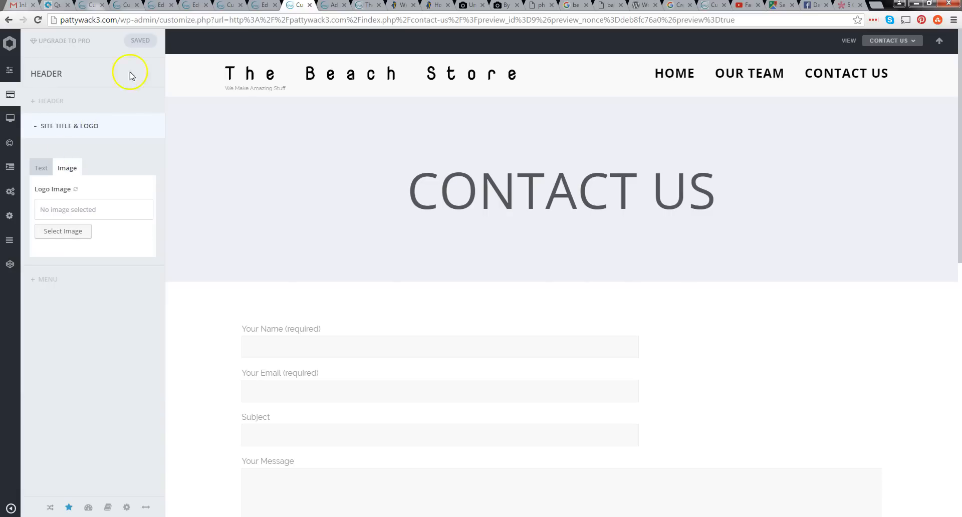
pyautogui.moveTo(10, 65)
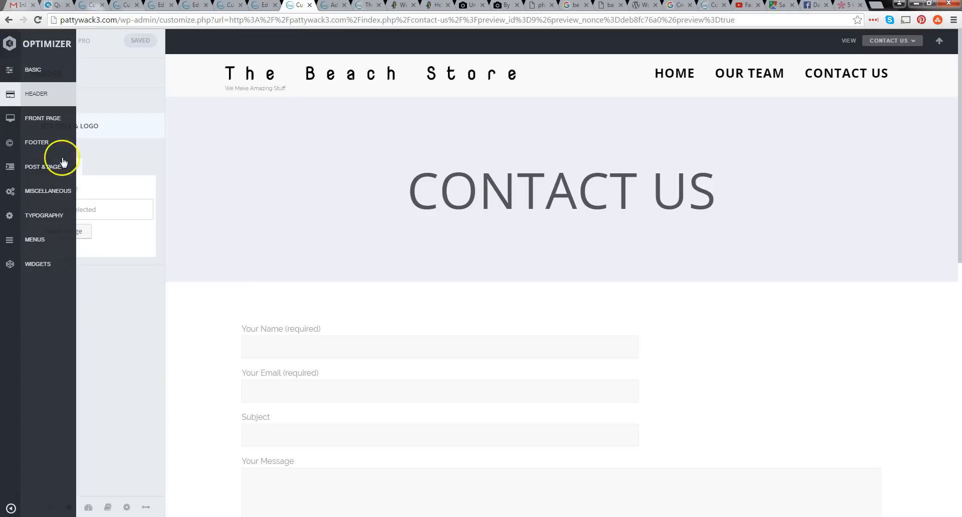
pyautogui.click(7, 511)
pyautogui.click(651, 73)
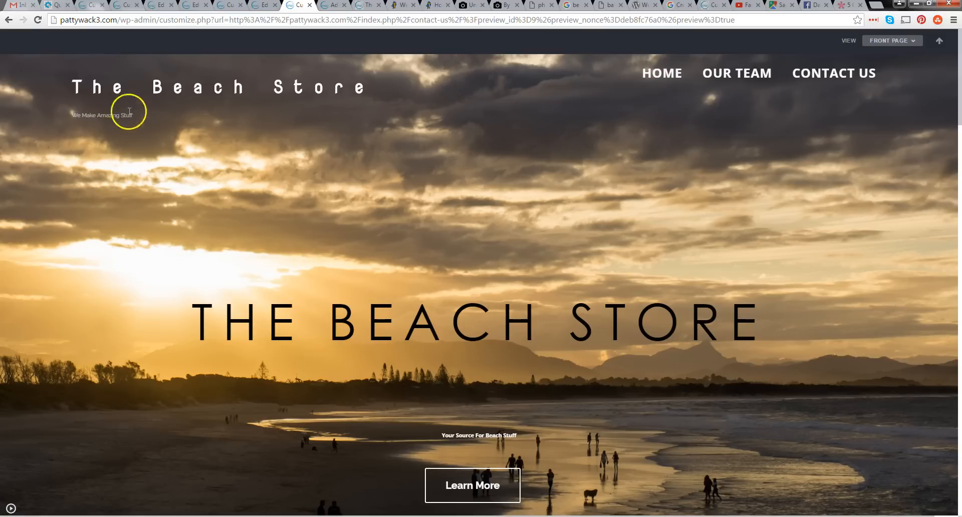
pyautogui.click(13, 509)
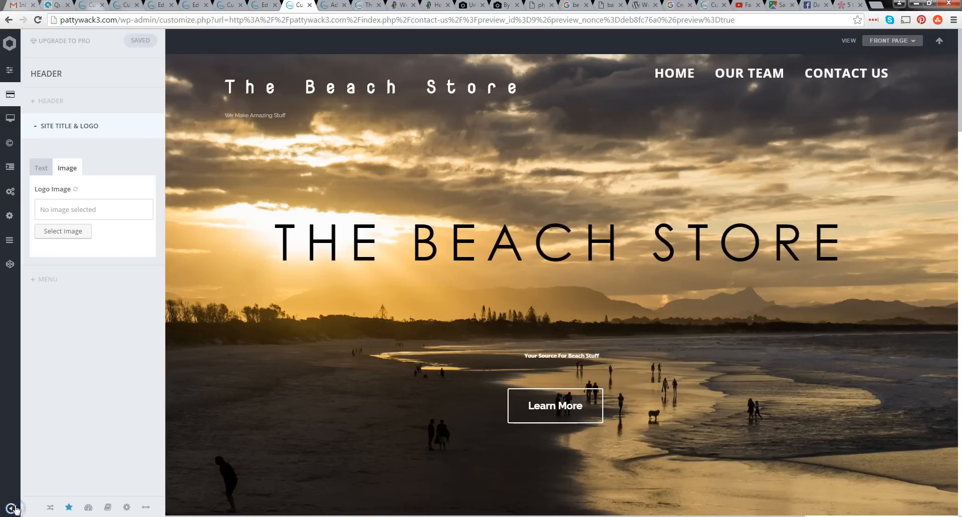
pyautogui.click(65, 231)
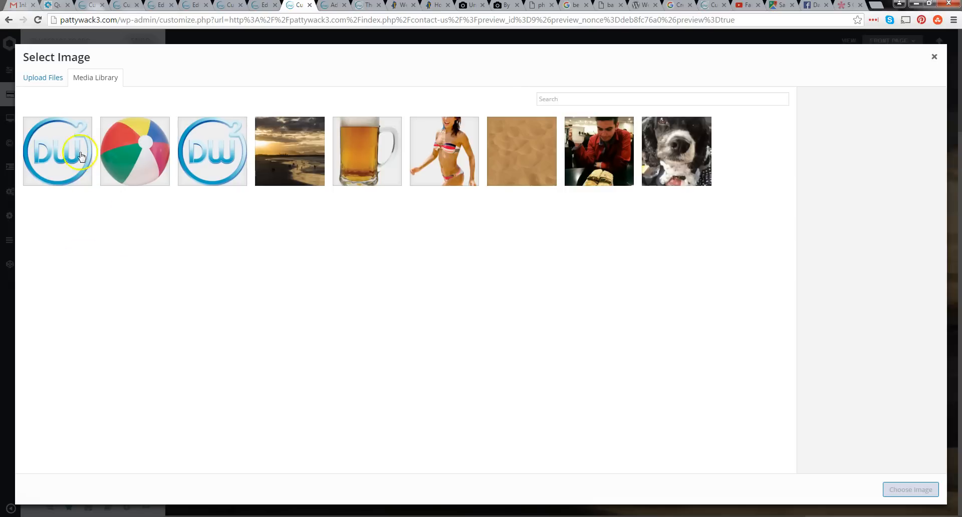
# Compare logo images in the media library and set the first DW logo as site logo.
pyautogui.click(81, 155)
pyautogui.click(208, 145)
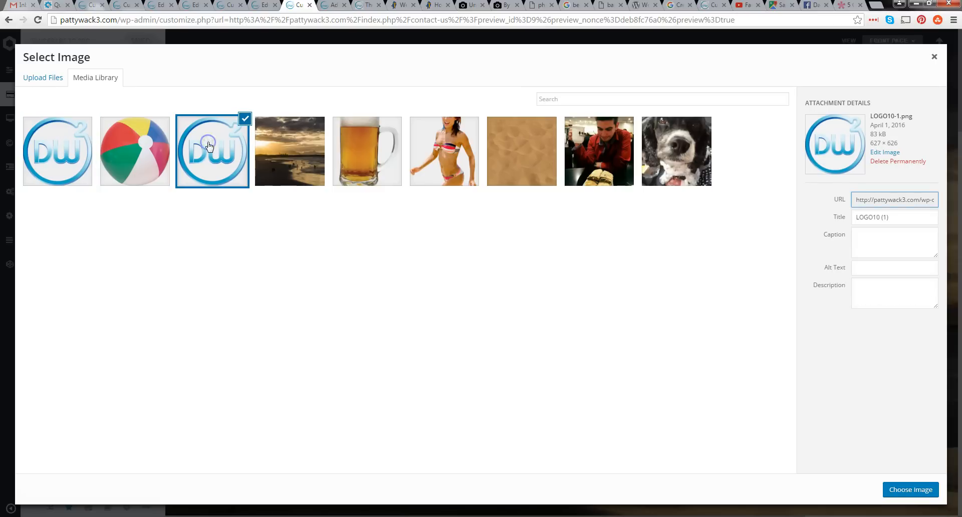
pyautogui.click(72, 147)
pyautogui.click(902, 490)
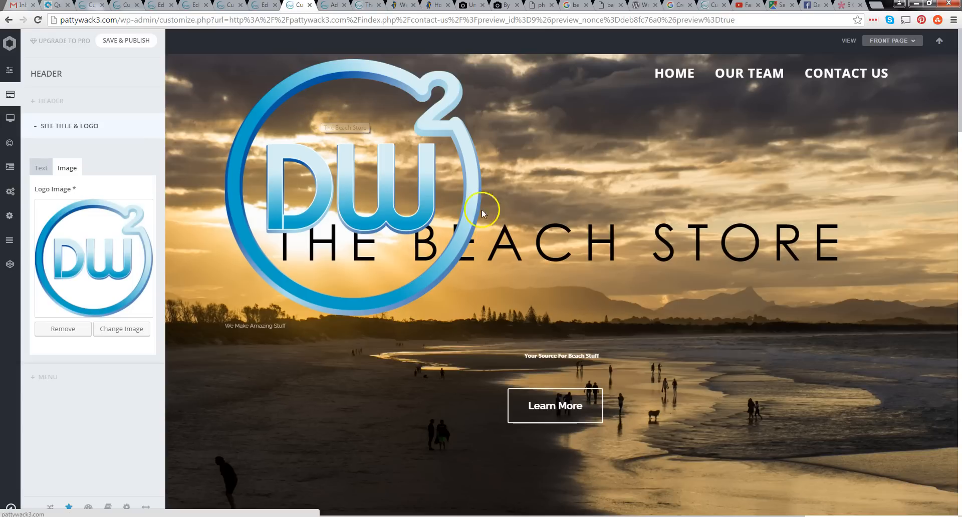
# Reopen the logo picker, inspect LOGO10-1.png's details, then close it without choosing an image.
pyautogui.moveTo(122, 217); pyautogui.dragTo(416, 244)
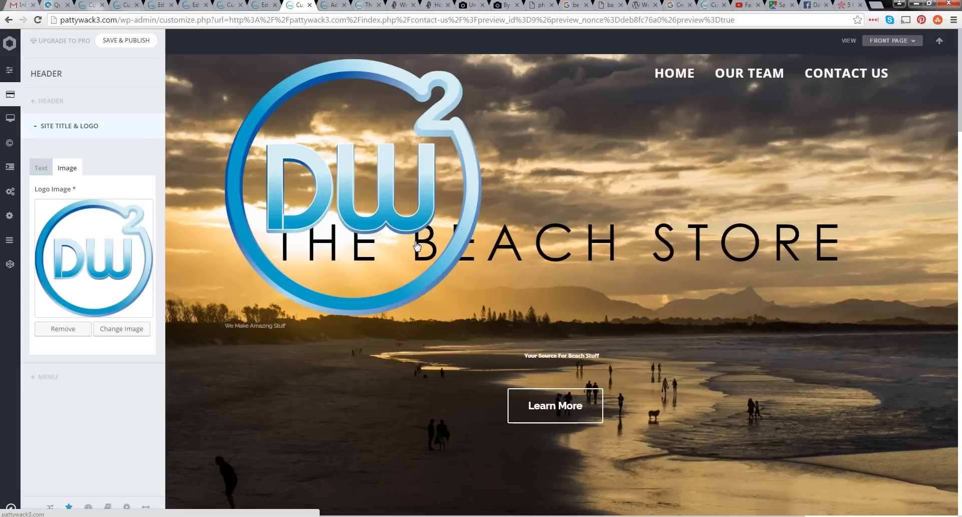
pyautogui.scroll(-3, 422, 275)
pyautogui.scroll(4, 423, 275)
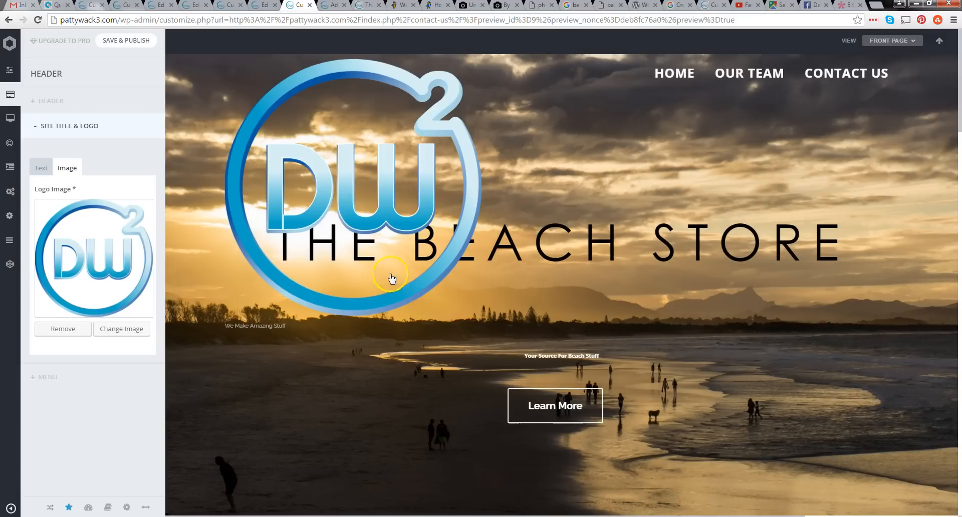
pyautogui.click(106, 330)
pyautogui.click(77, 235)
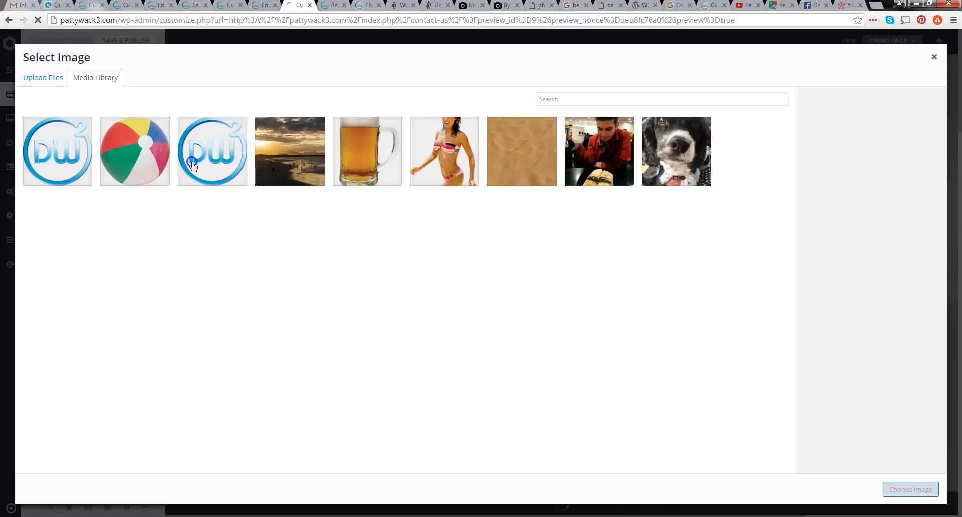
pyautogui.click(193, 164)
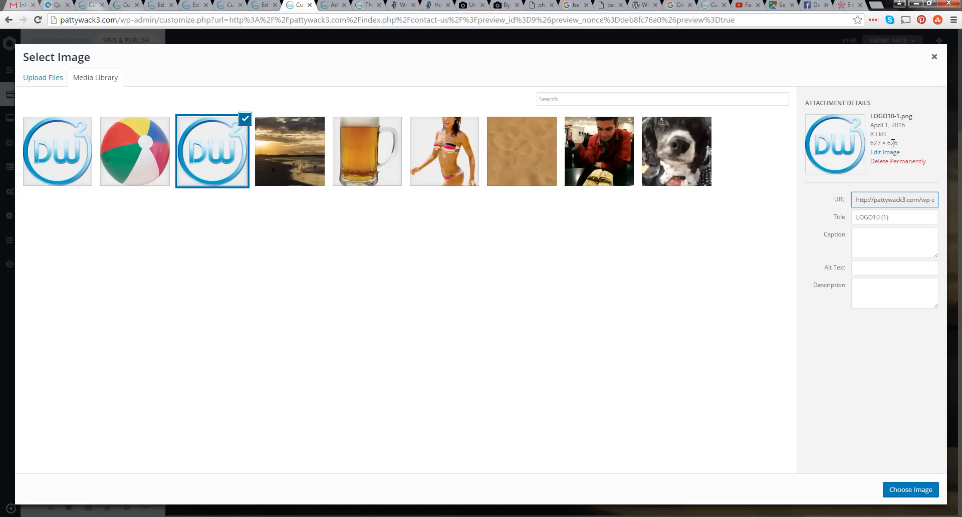
pyautogui.moveTo(897, 143); pyautogui.dragTo(868, 143)
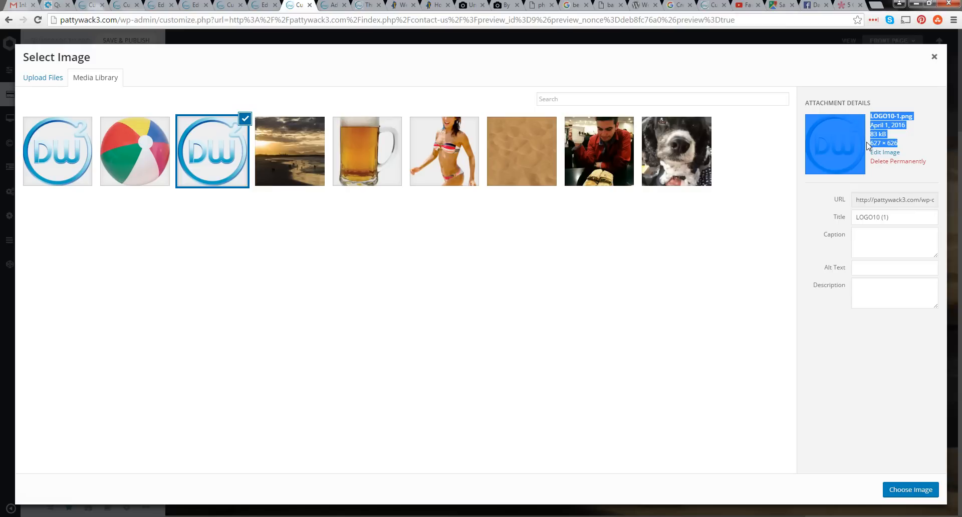
pyautogui.click(935, 58)
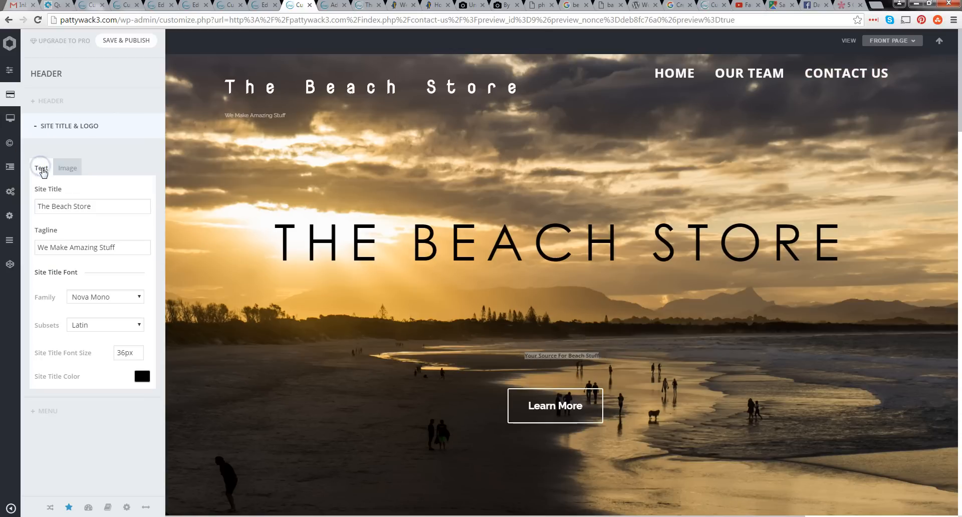
# Raise the site title font size from 36px to 40px and publish the changes.
pyautogui.tripleClick(64, 247)
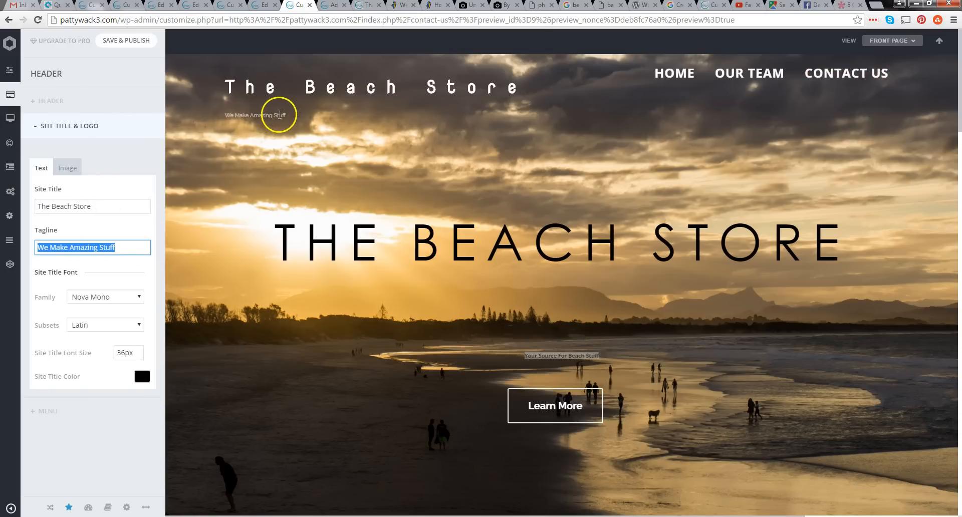
pyautogui.moveTo(286, 115); pyautogui.dragTo(244, 115)
pyautogui.tripleClick(559, 356)
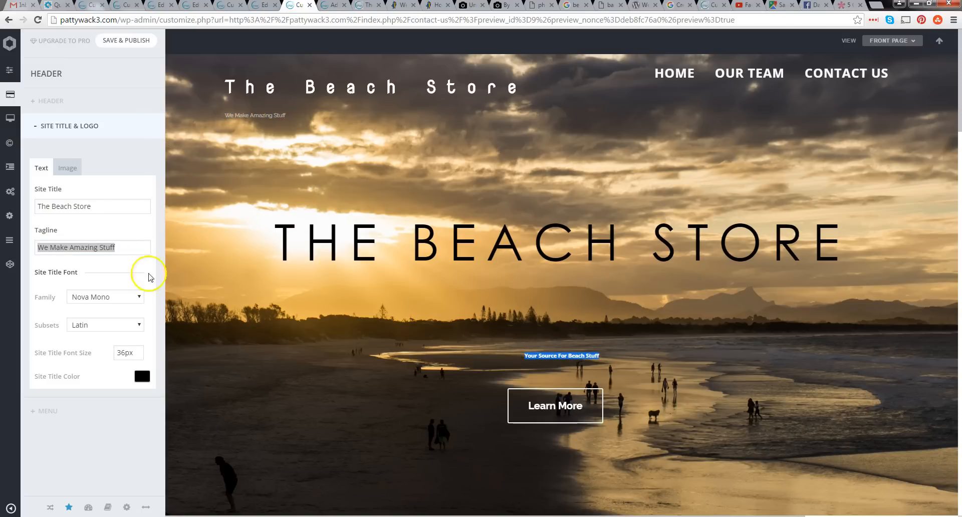
pyautogui.click(126, 354)
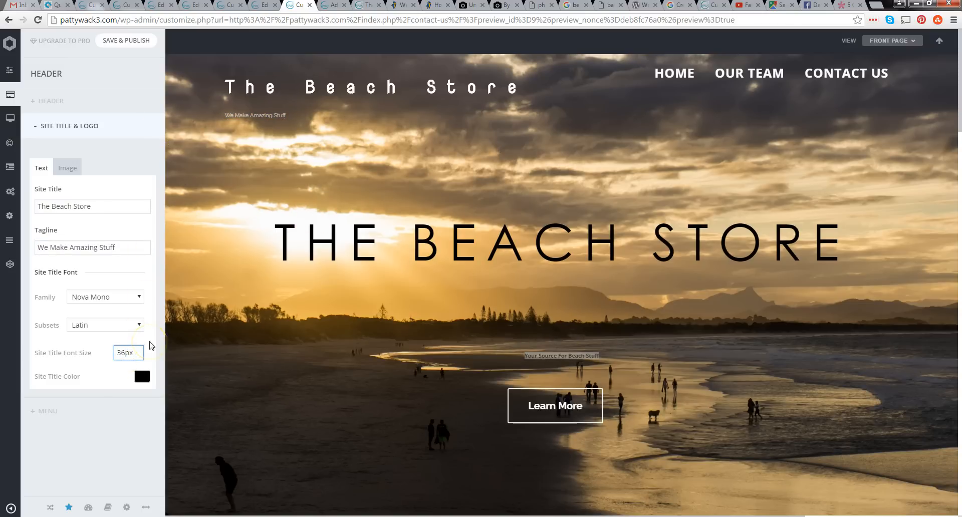
pyautogui.press('BackSpace')
pyautogui.press('BackSpace')
pyautogui.write('40')
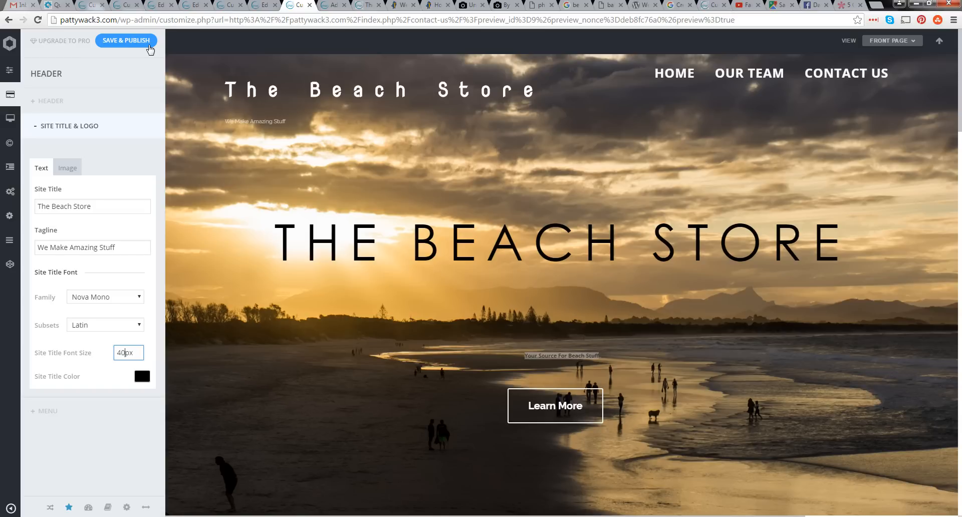
pyautogui.click(150, 49)
# Delete the tagline and set the site title font to Numans after trying Norican and Mountains of Christmas.
pyautogui.doubleClick(137, 249)
pyautogui.tripleClick(138, 249)
pyautogui.press('BackSpace')
pyautogui.click(137, 299)
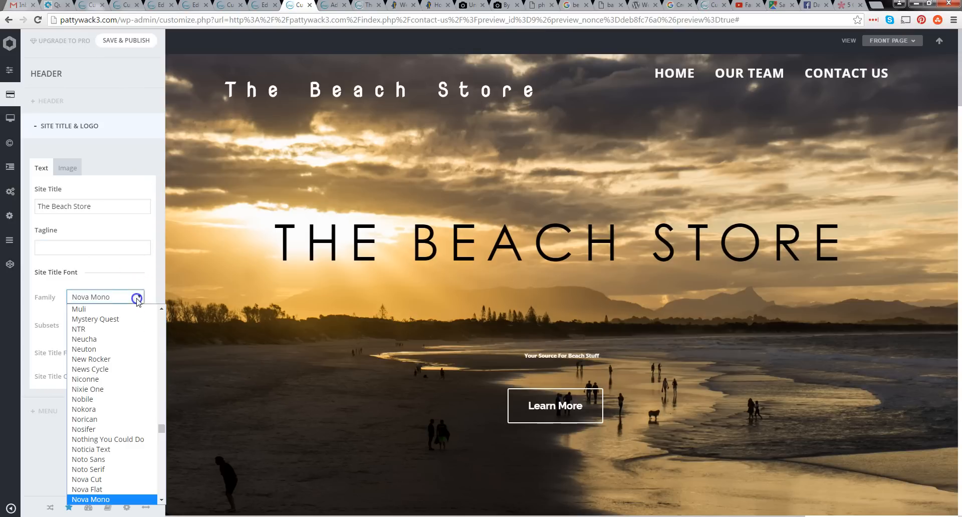
pyautogui.click(134, 419)
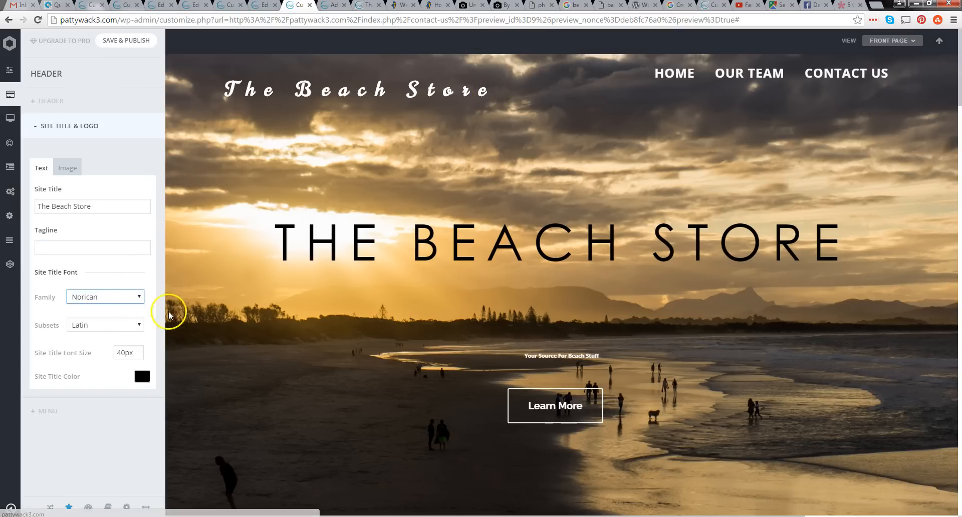
pyautogui.click(134, 297)
pyautogui.click(133, 319)
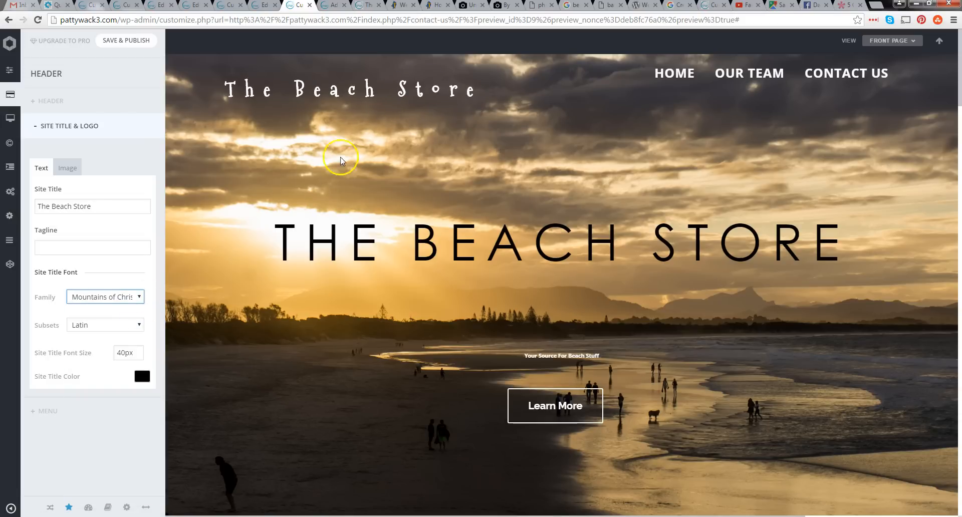
pyautogui.click(135, 296)
pyautogui.scroll(-3, 137, 378)
pyautogui.click(138, 424)
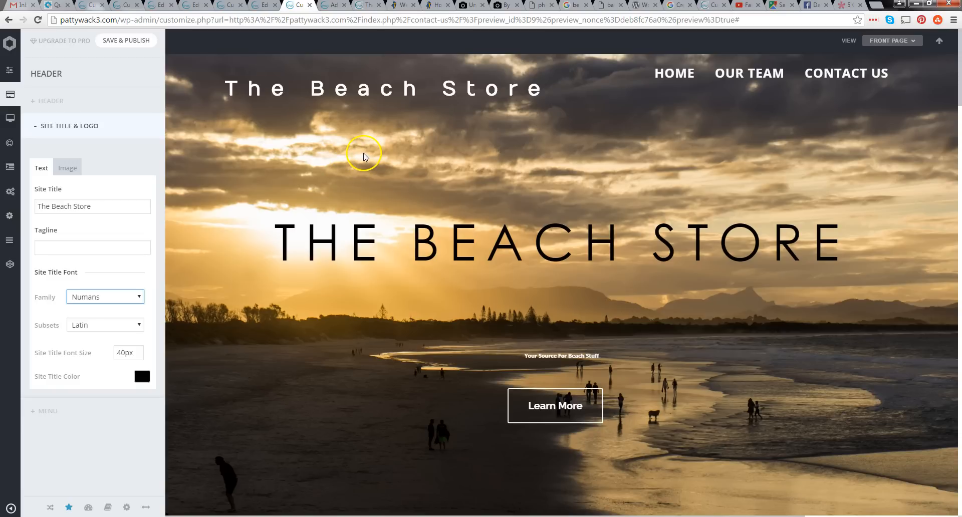
# Replace the site title 'The Beach Store' by typing 'Your Source For Beach Stuff'.
pyautogui.tripleClick(117, 209)
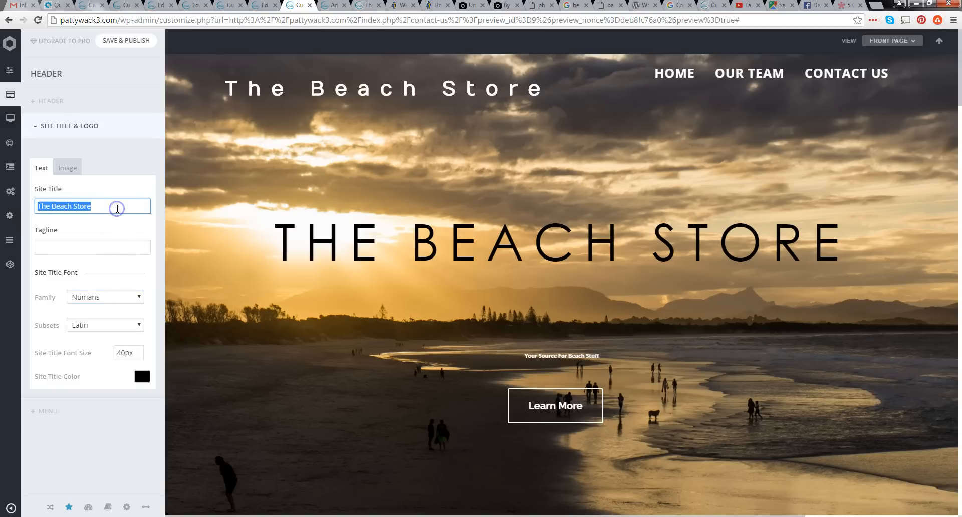
pyautogui.write('Y')
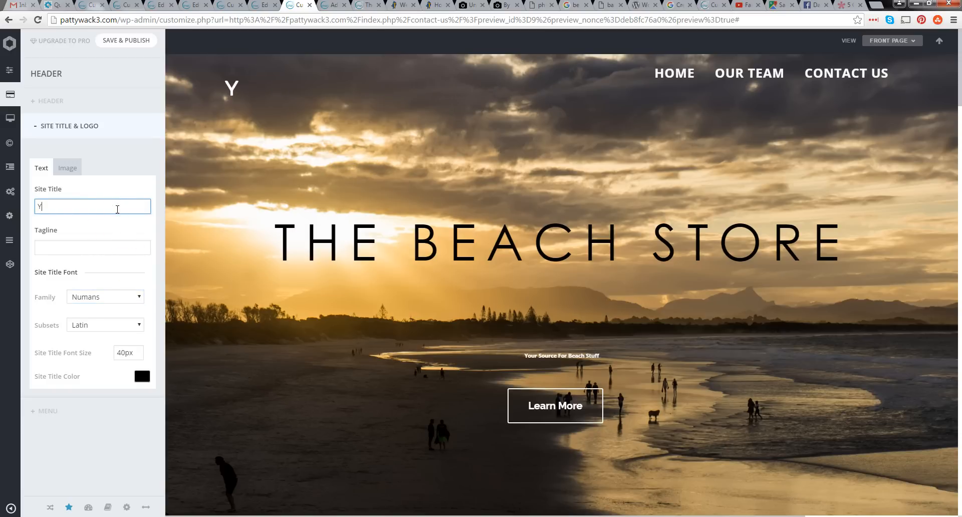
pyautogui.write('our So')
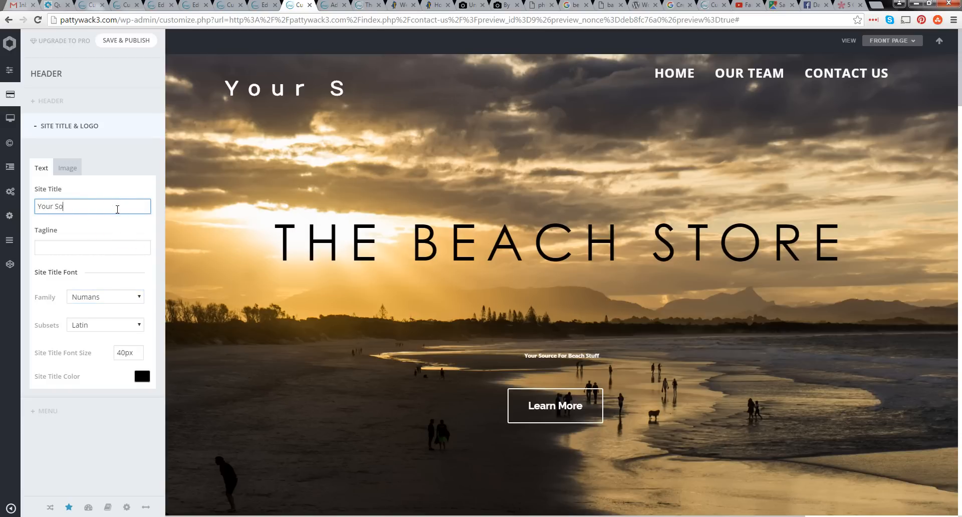
pyautogui.write('urce For ')
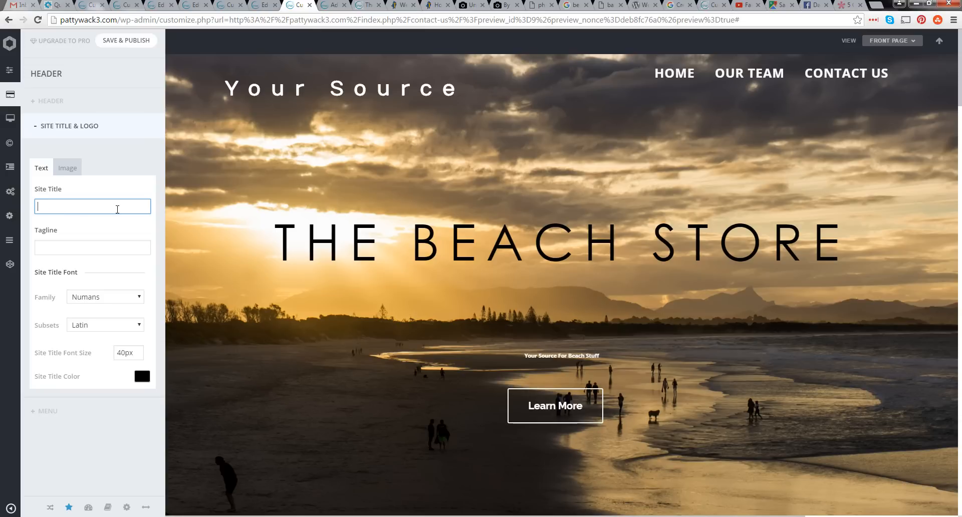
pyautogui.write('Beach Stuff')
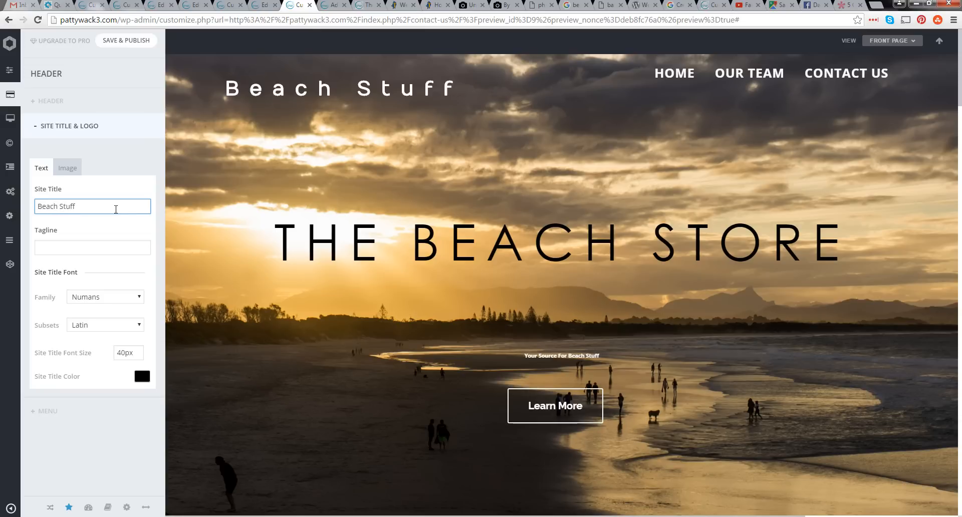
pyautogui.moveTo(614, 361); pyautogui.dragTo(541, 358)
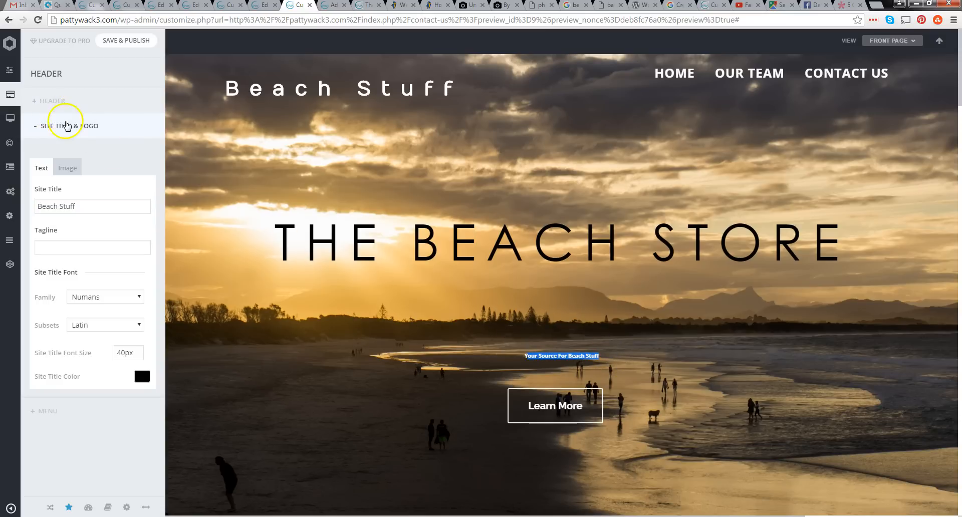
pyautogui.click(70, 123)
# Open Typography and bring up the Heading 6 font settings for the hero tagline.
pyautogui.moveTo(7, 151)
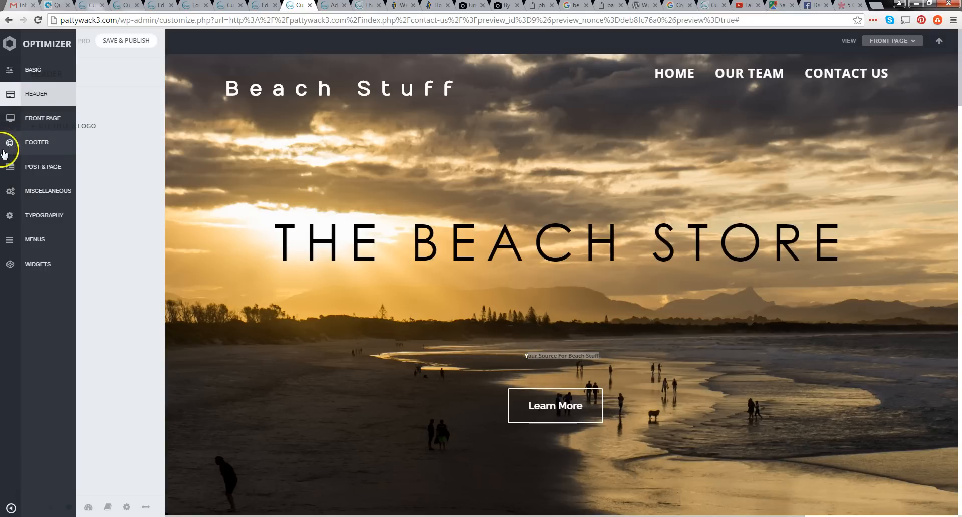
pyautogui.click(4, 217)
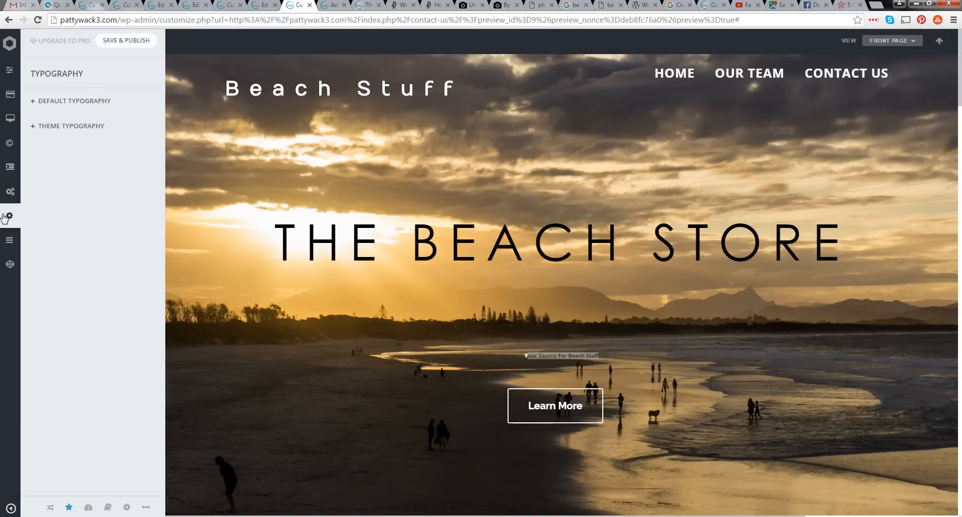
pyautogui.click(69, 101)
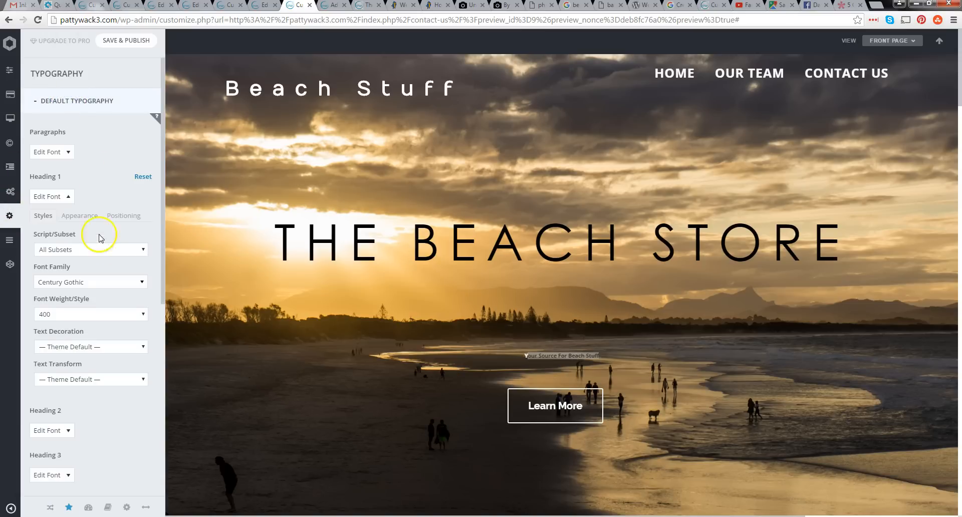
pyautogui.scroll(-5, 99, 238)
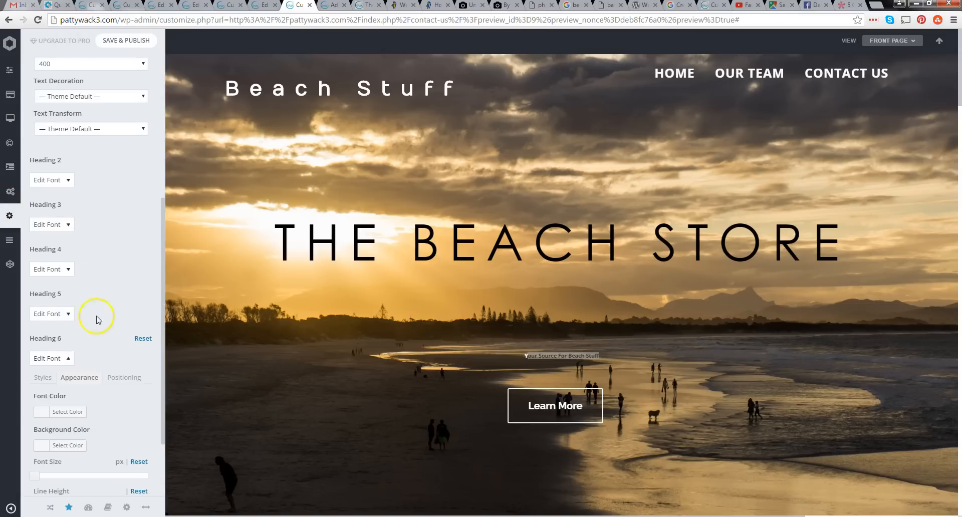
pyautogui.click(67, 359)
pyautogui.scroll(-3, 561, 375)
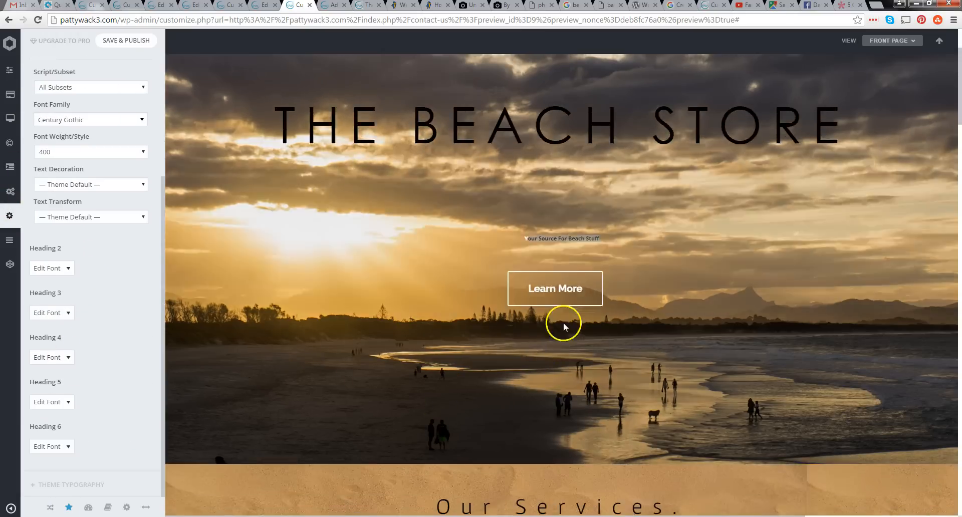
pyautogui.click(553, 231)
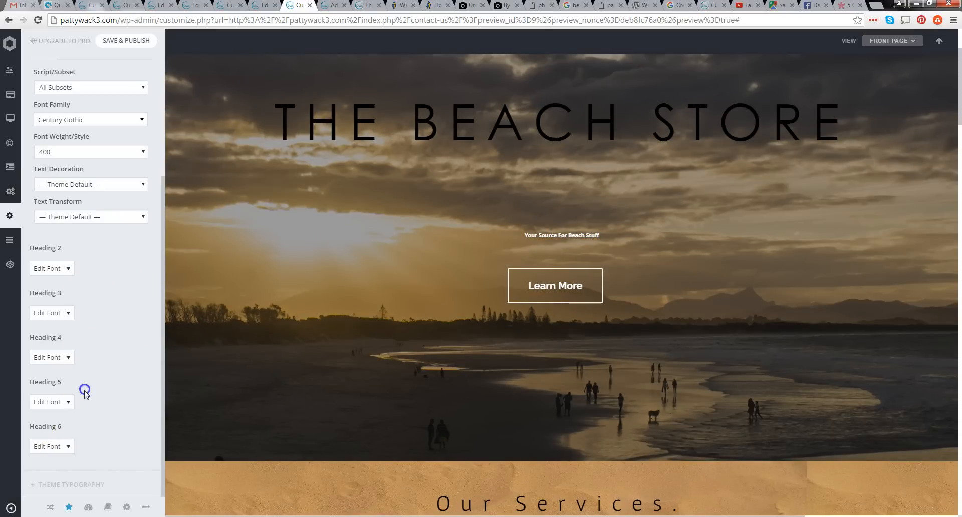
pyautogui.click(70, 446)
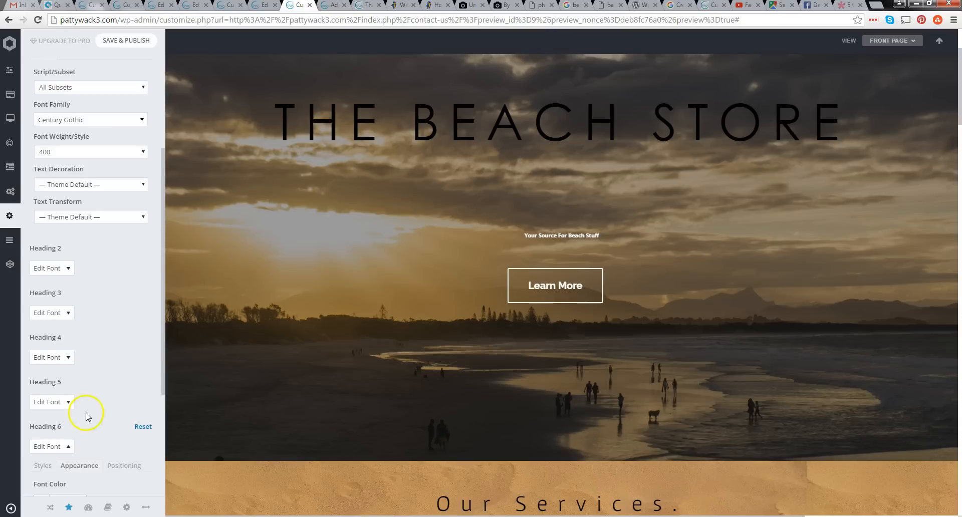
pyautogui.scroll(-3, 108, 371)
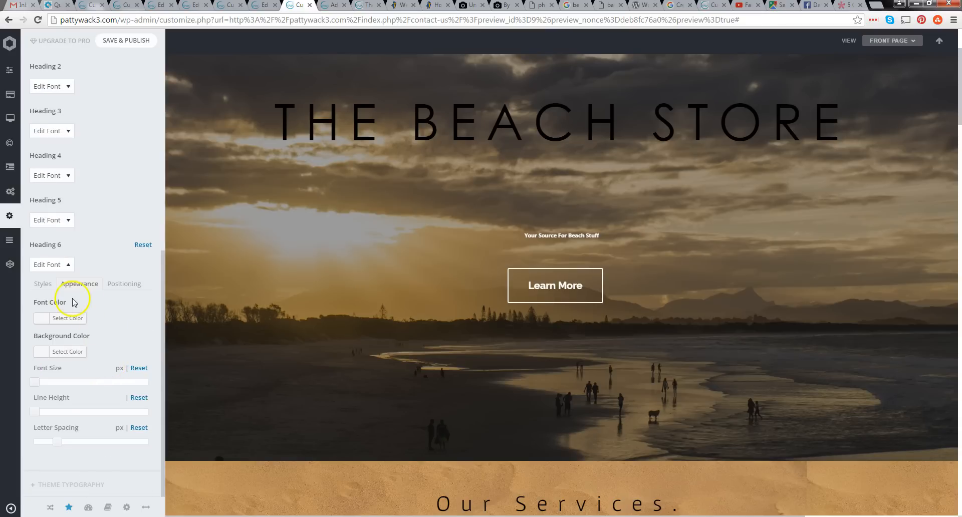
pyautogui.click(44, 284)
# Enlarge the Heading 6 tagline to about 36px and make it white (#ffffff).
pyautogui.click(99, 288)
pyautogui.moveTo(40, 386); pyautogui.dragTo(68, 387)
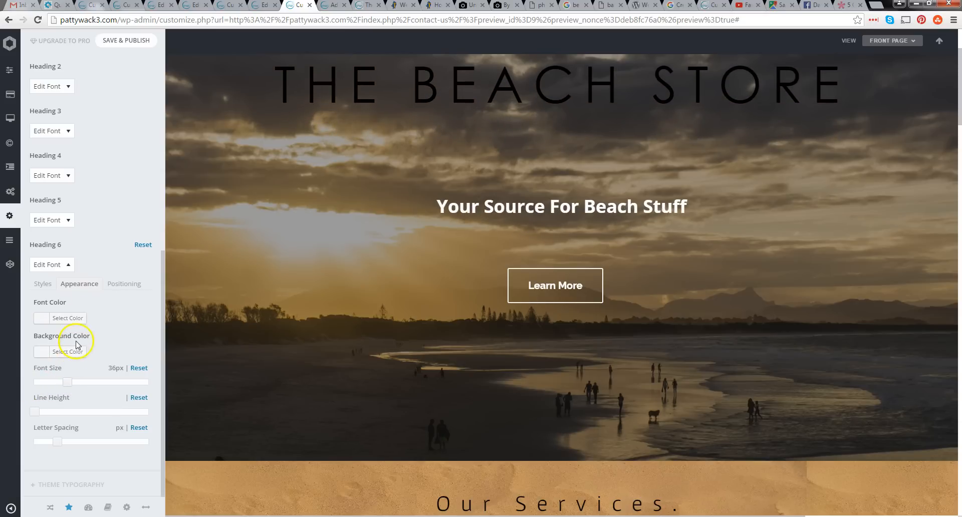
pyautogui.click(71, 318)
pyautogui.click(37, 434)
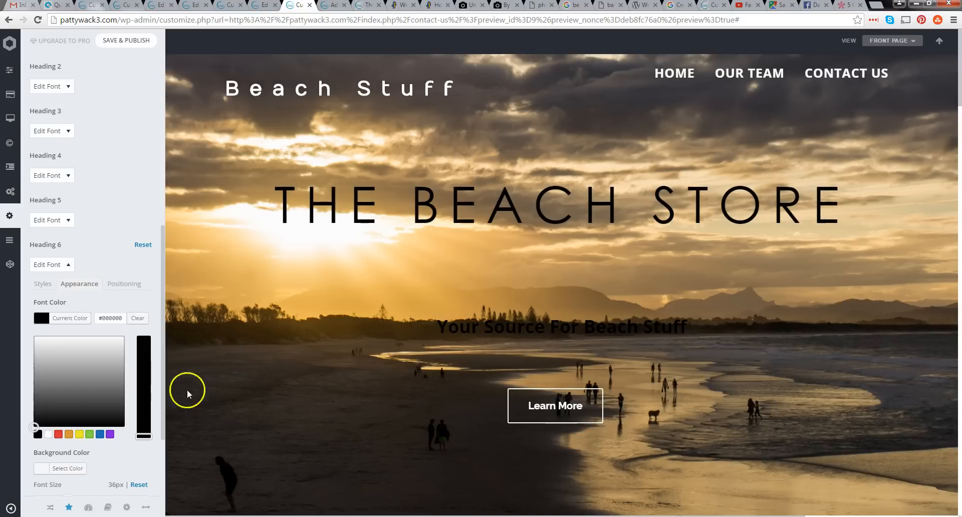
pyautogui.click(48, 434)
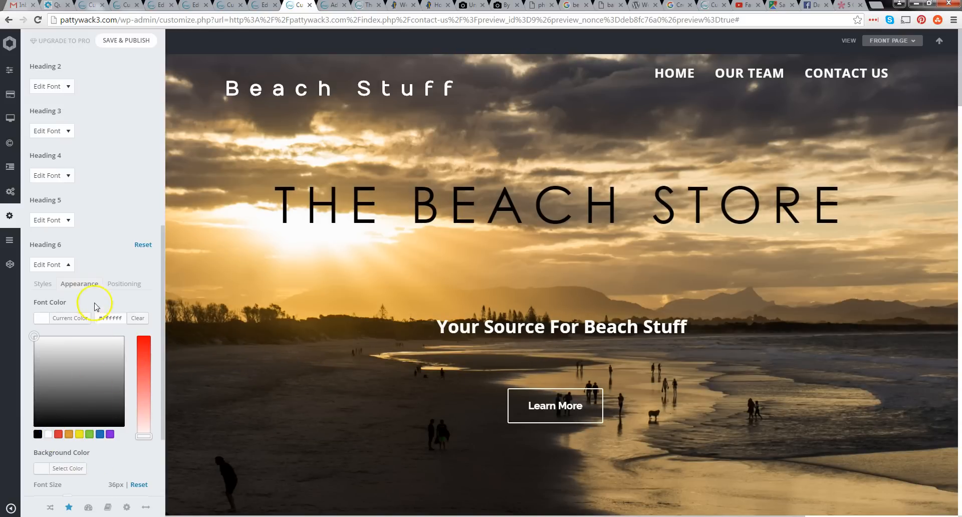
pyautogui.click(42, 284)
pyautogui.click(87, 383)
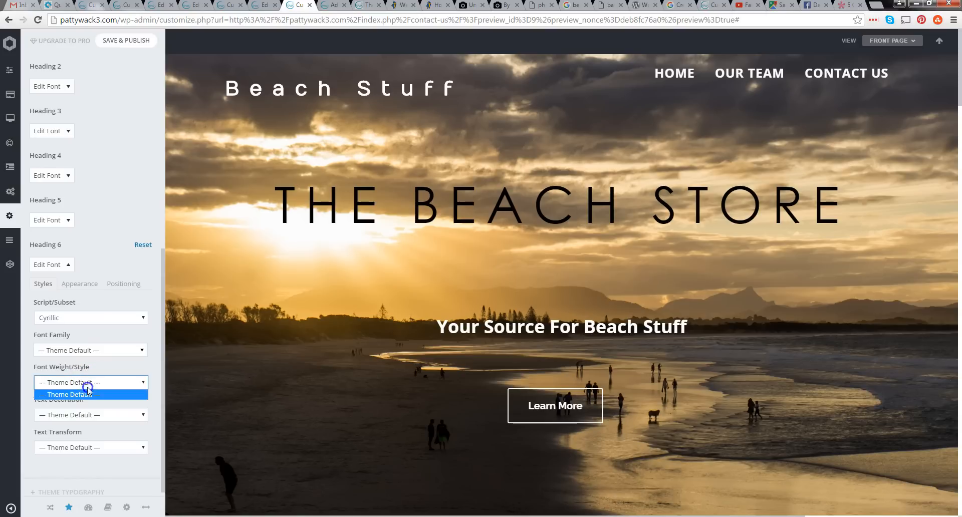
# Set the hero tagline's font family to Kurale.
pyautogui.click(88, 355)
pyautogui.click(87, 351)
pyautogui.click(53, 416)
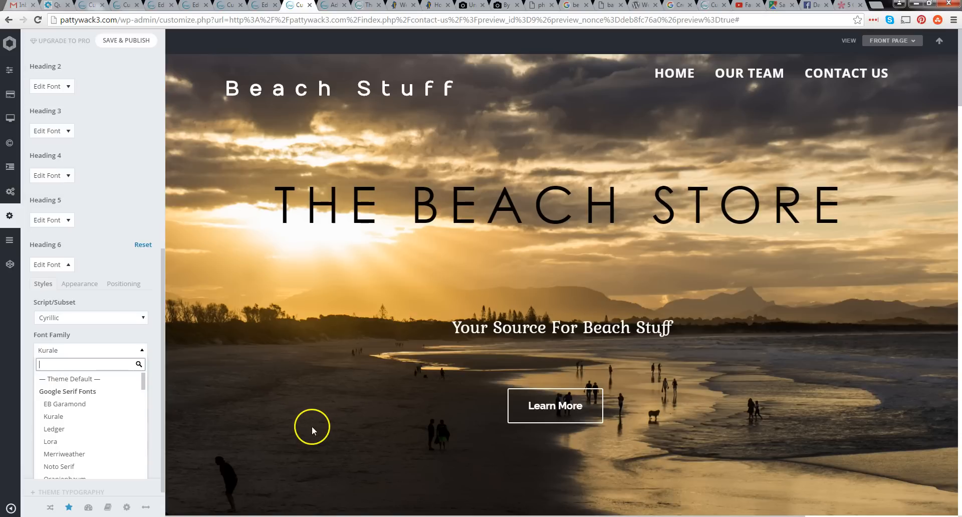
# Give the tagline a 57px bottom margin, reset its top margin, and publish.
pyautogui.scroll(-5, 312, 426)
pyautogui.click(124, 284)
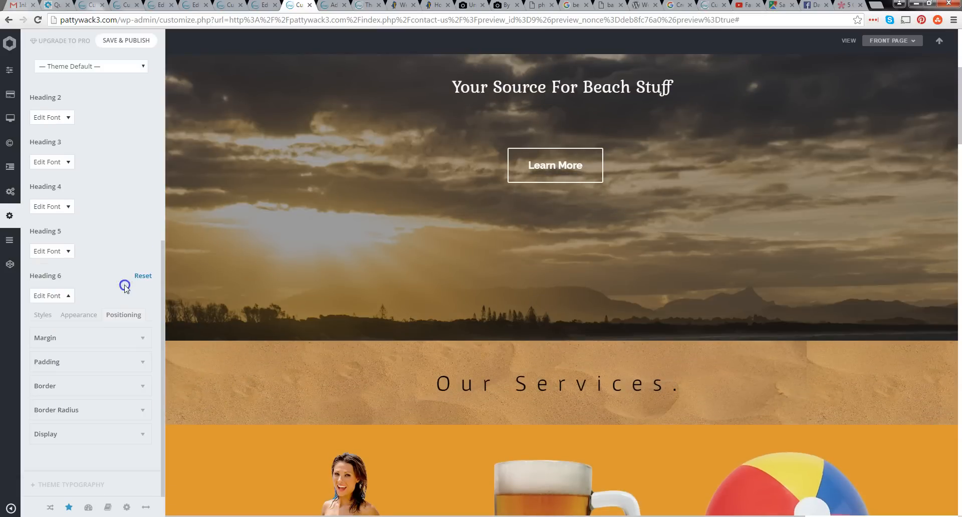
pyautogui.scroll(3, 236, 272)
pyautogui.click(100, 338)
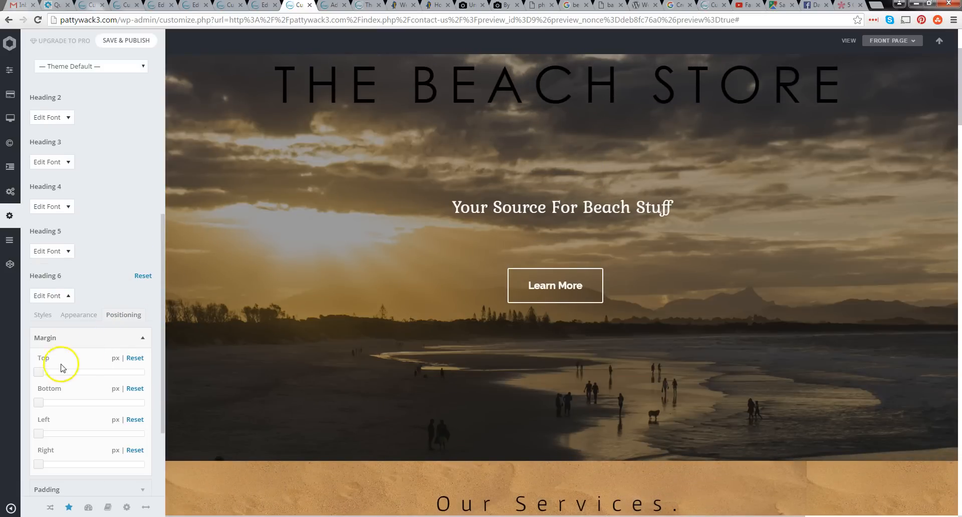
pyautogui.moveTo(65, 372); pyautogui.dragTo(54, 402)
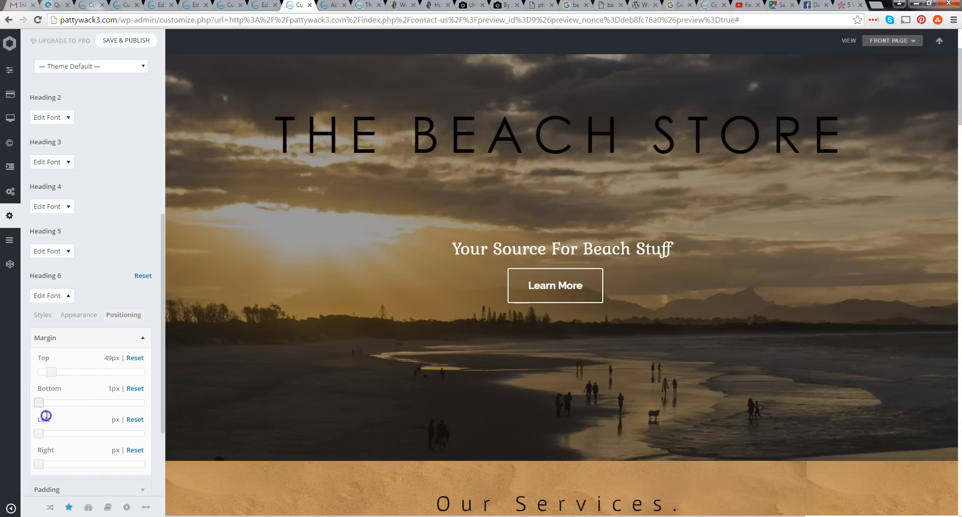
pyautogui.scroll(3, 292, 400)
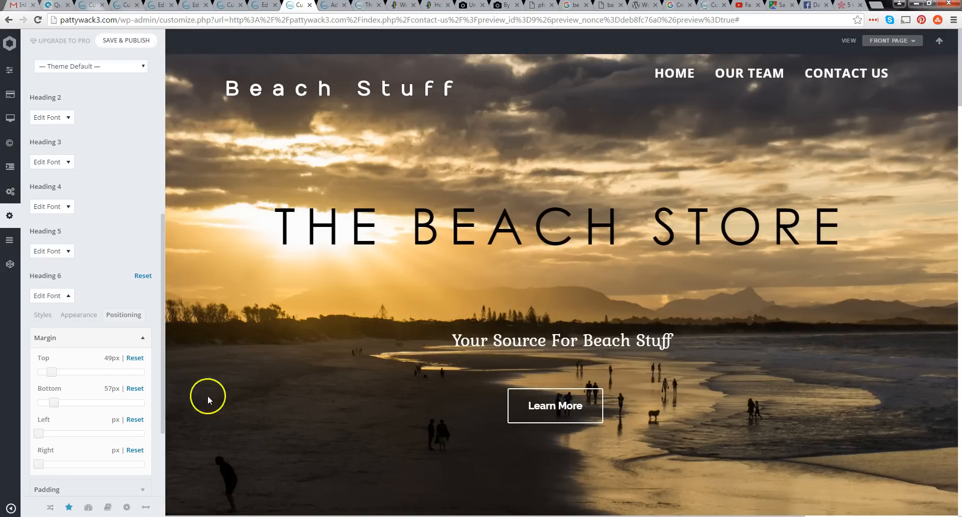
pyautogui.click(133, 359)
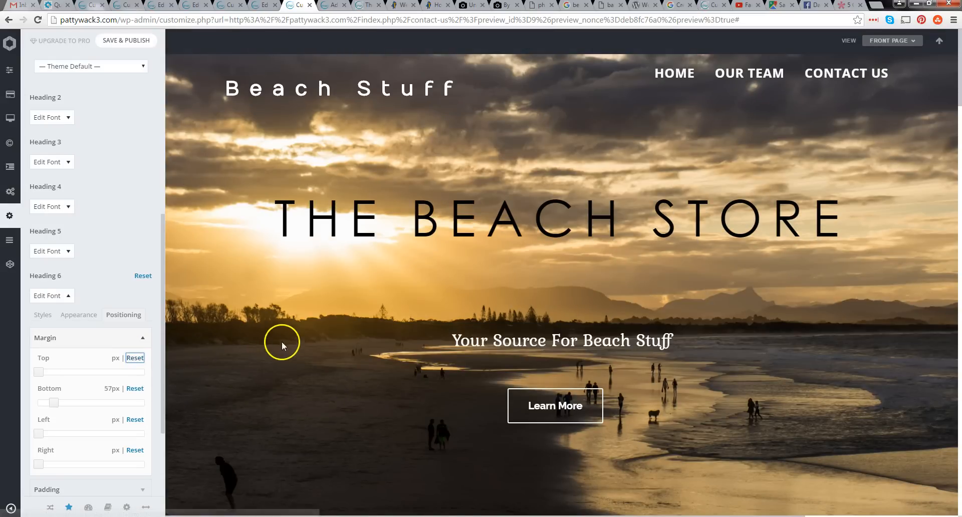
pyautogui.click(134, 41)
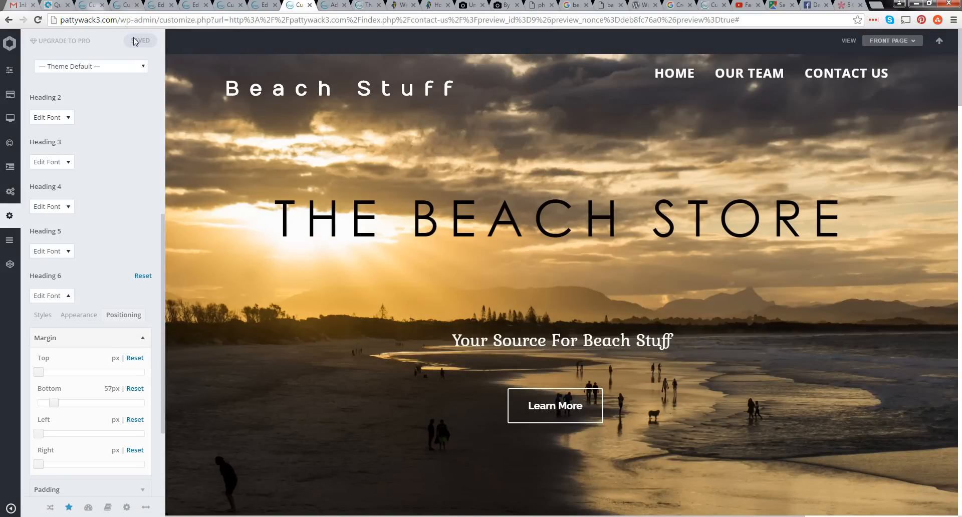
pyautogui.click(11, 509)
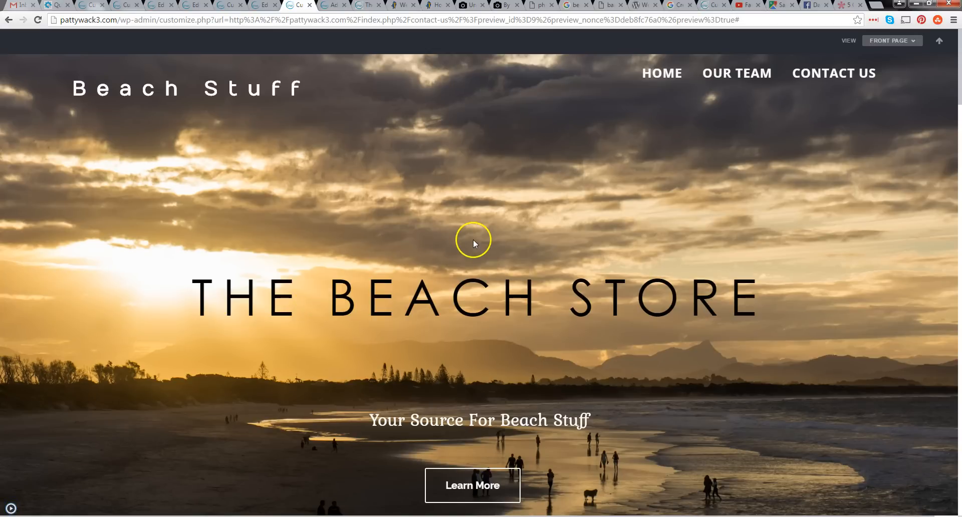
# Browse the full-width preview, visiting Contact Us and returning to the Home page.
pyautogui.scroll(-3, 484, 236)
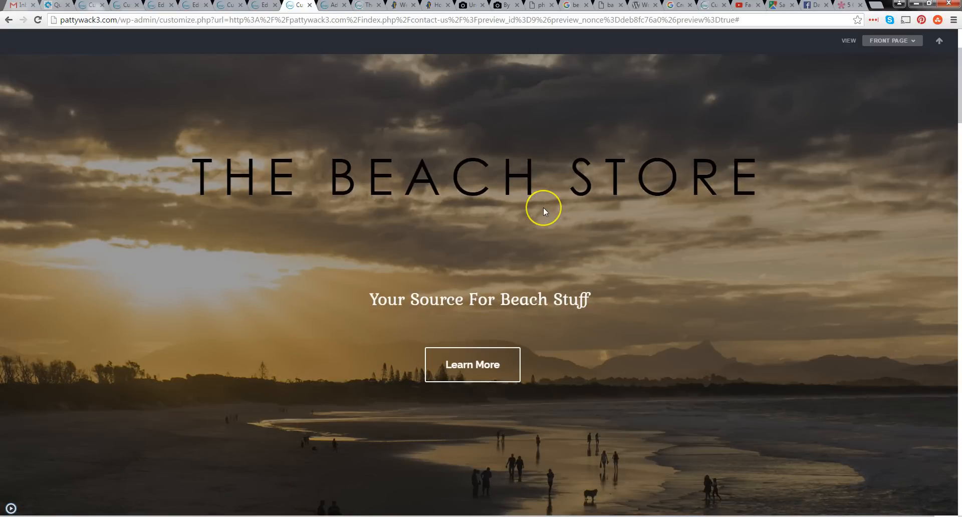
pyautogui.scroll(5, 544, 208)
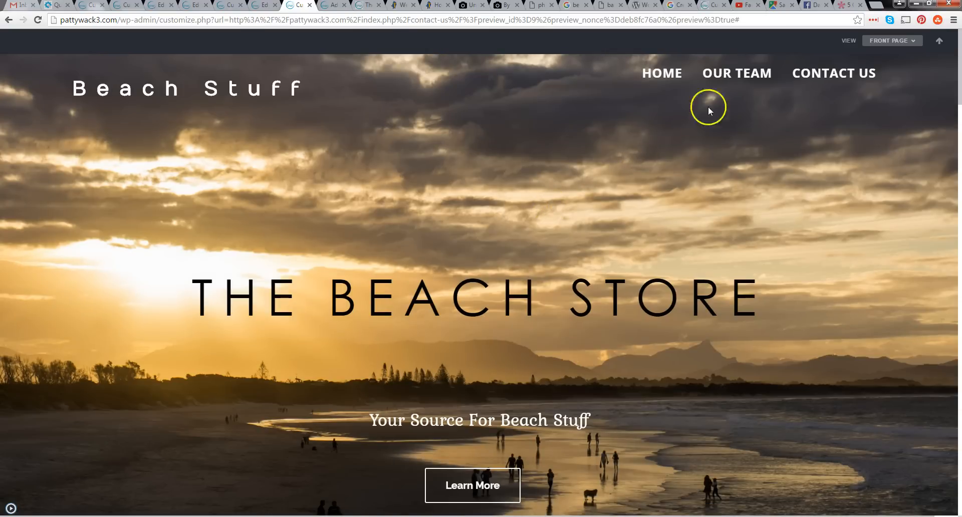
pyautogui.click(820, 77)
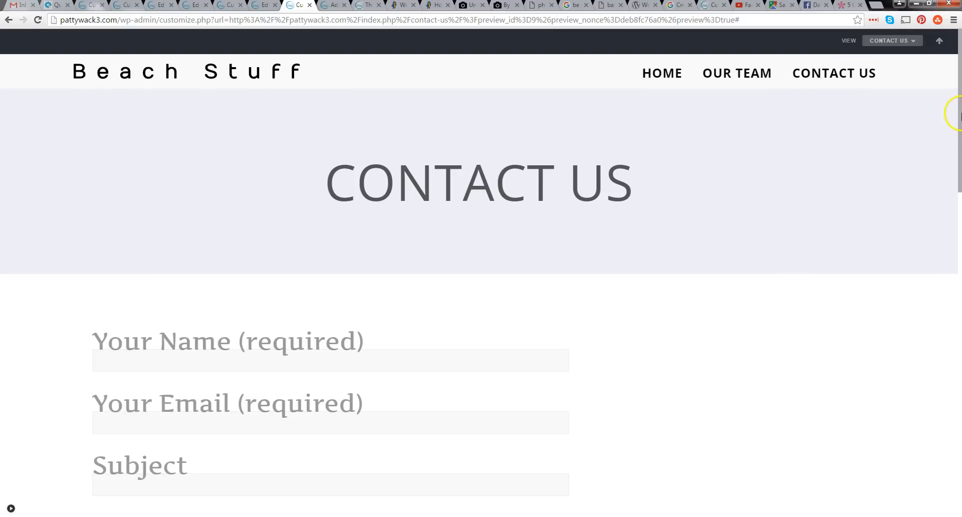
pyautogui.click(667, 72)
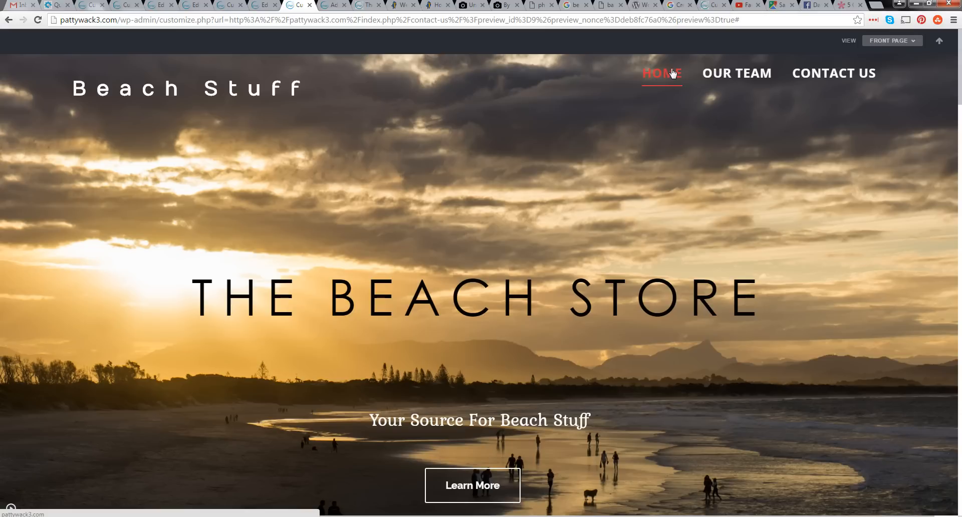
pyautogui.click(875, 6)
# Go to darrelwilson.com and follow Get Started, the free website tutorial page, then About Me.
pyautogui.write('dar')
pyautogui.press('Return')
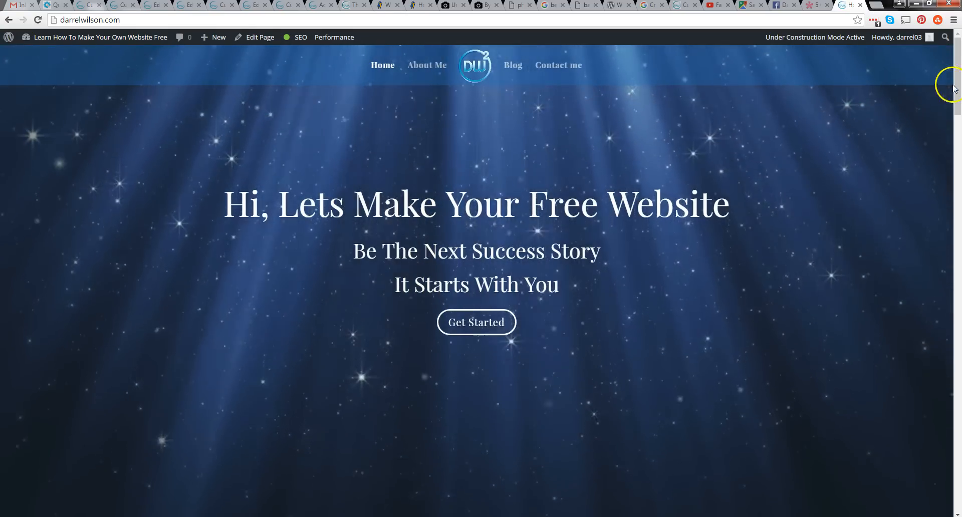
pyautogui.moveTo(955, 90)
pyautogui.mouseDown()
pyautogui.moveTo(959, 467)
pyautogui.moveTo(958, 73)
pyautogui.mouseUp()
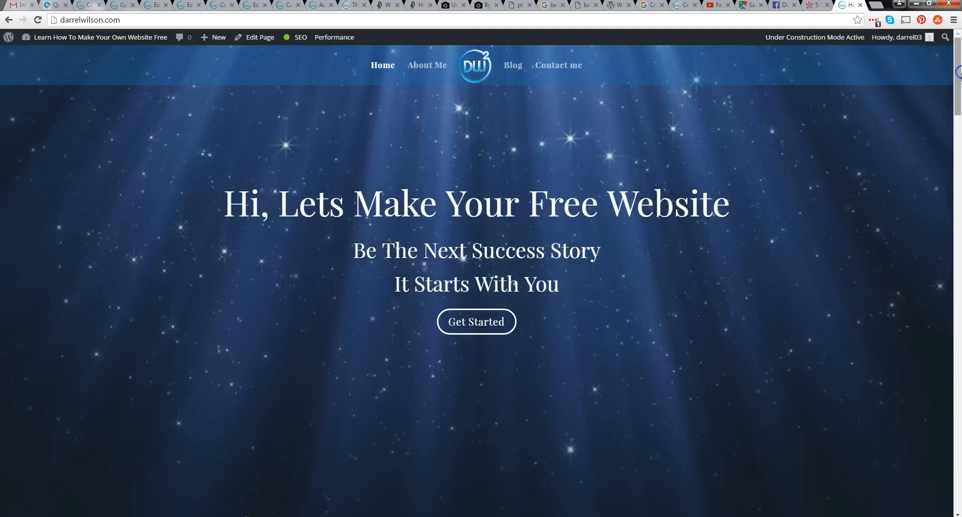
pyautogui.scroll(-2, 576, 251)
pyautogui.click(482, 226)
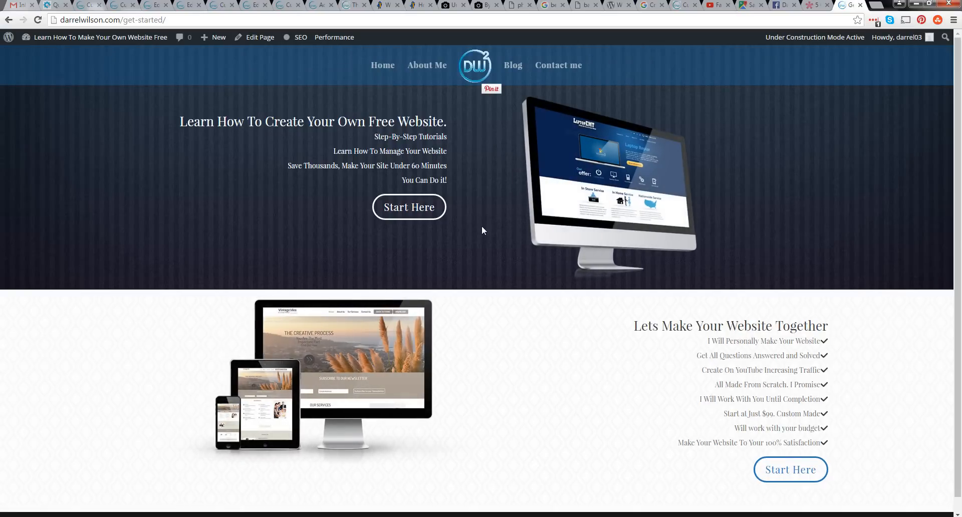
pyautogui.click(406, 210)
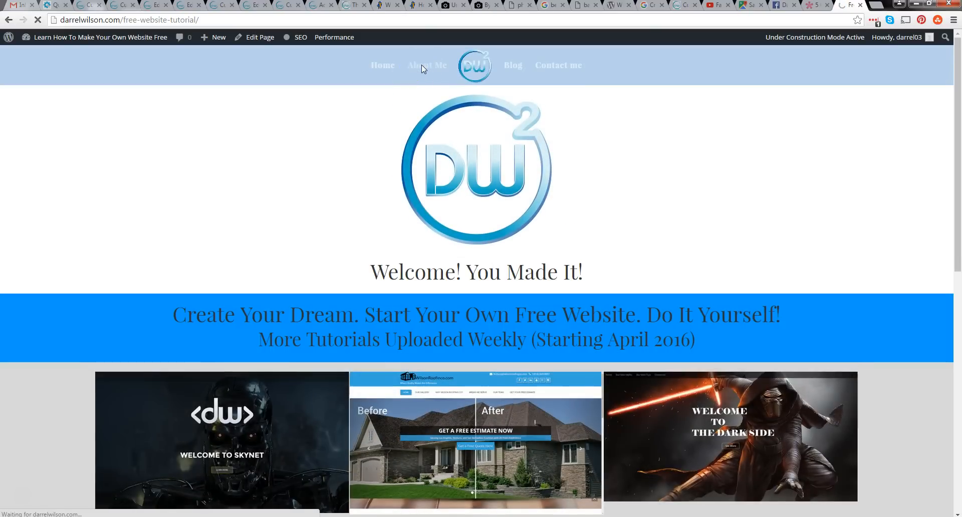
pyautogui.click(422, 67)
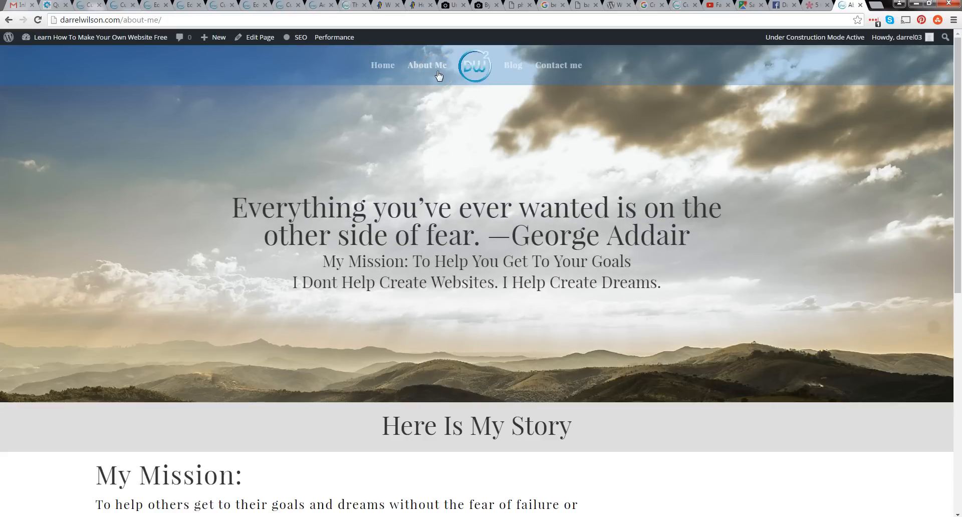